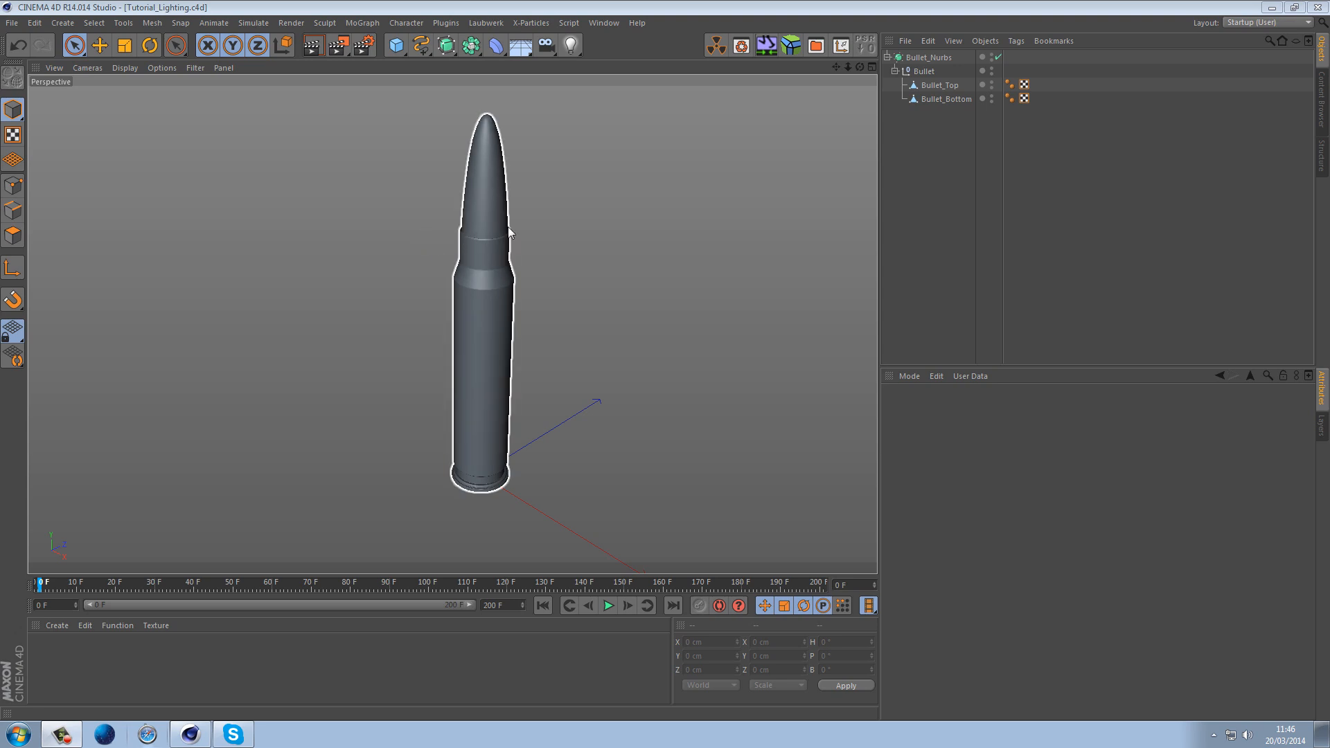
Add a cube and set its X, Y and Z sizes to 12 cm
left_click(396, 45)
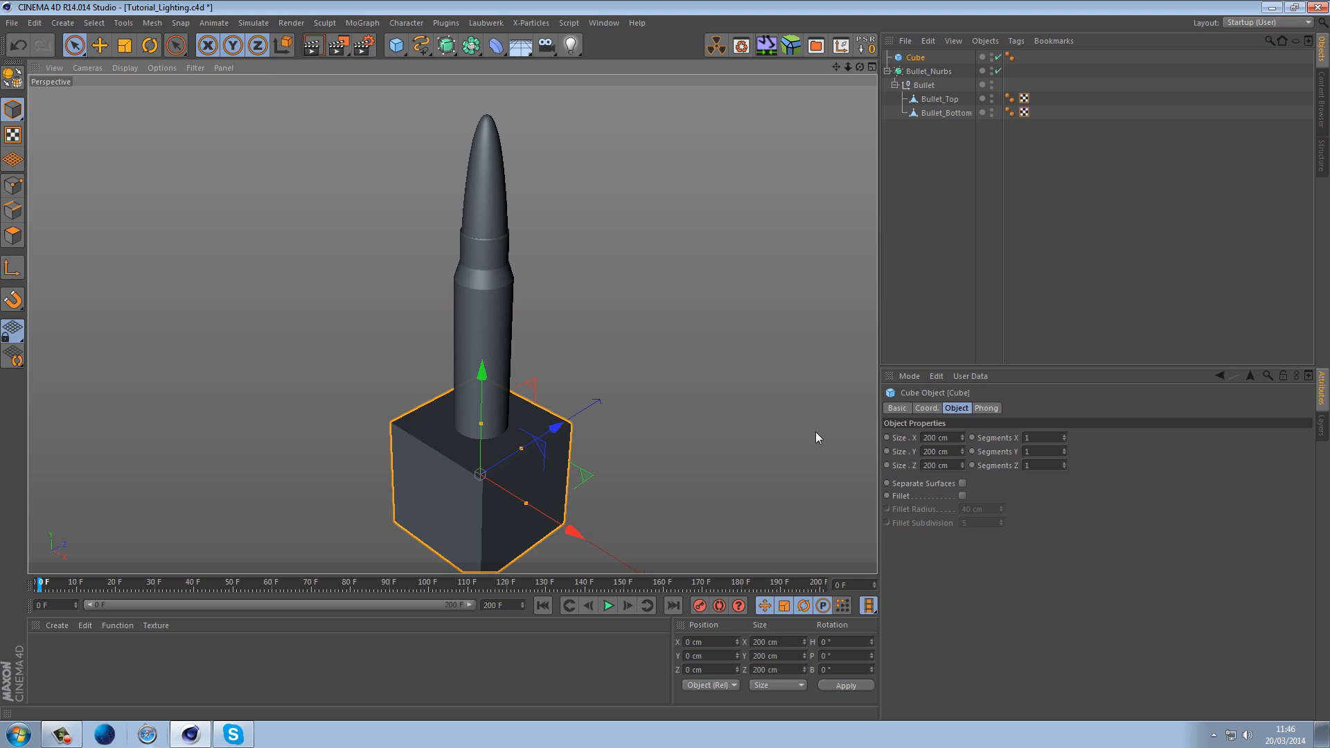
double_click(932, 438)
type("12")
key("Return")
double_click(939, 465)
double_click(937, 451)
type("12")
key("Return")
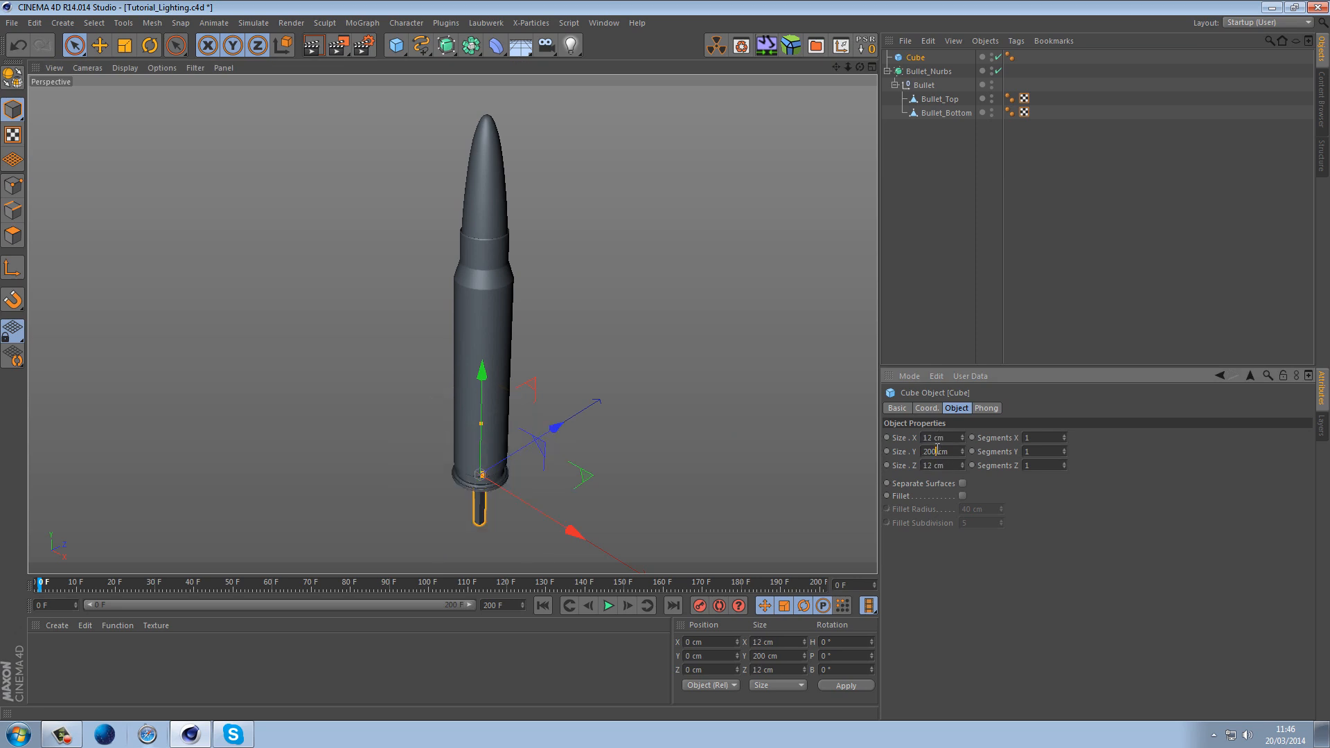
Move the cube along X to about 59 cm, beside the bullet's base, to compare their sizes
left_click_drag(552, 518, 585, 521)
left_click(682, 485)
left_click_drag(681, 483, 641, 470, "alt")
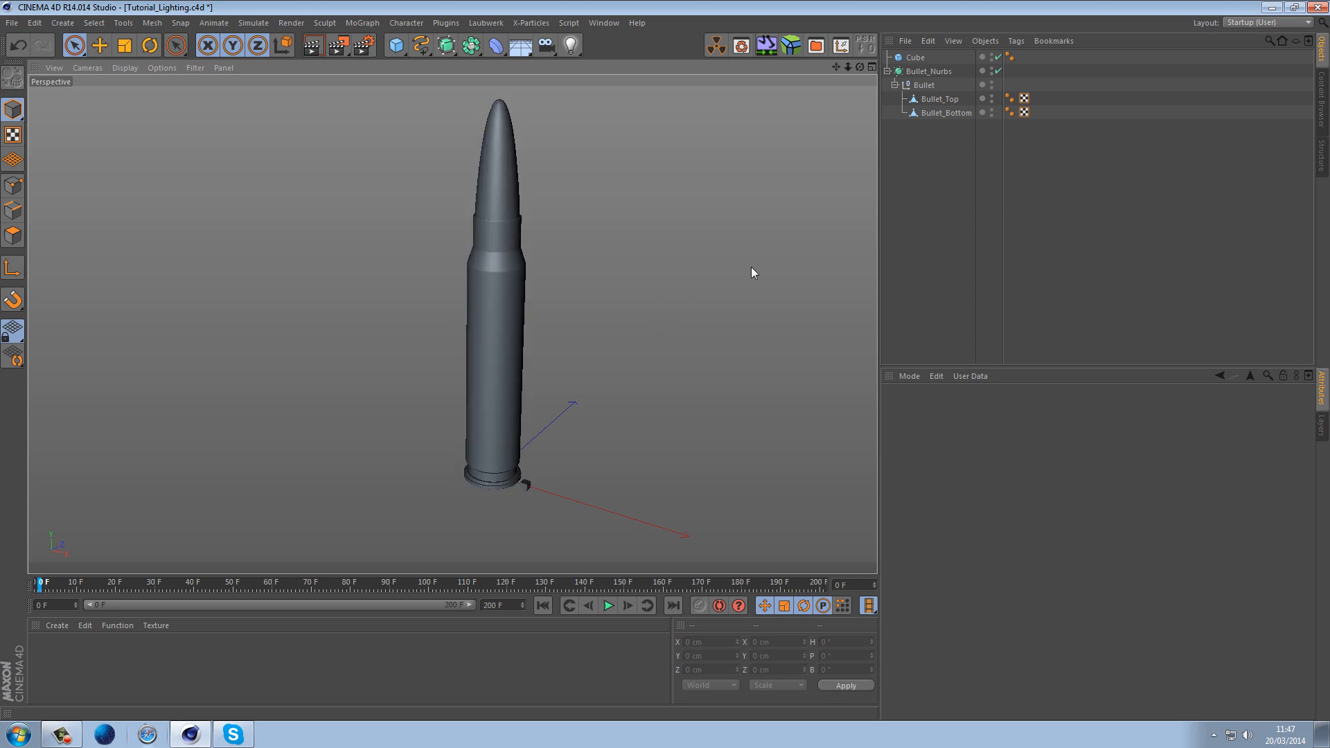
left_click(928, 85)
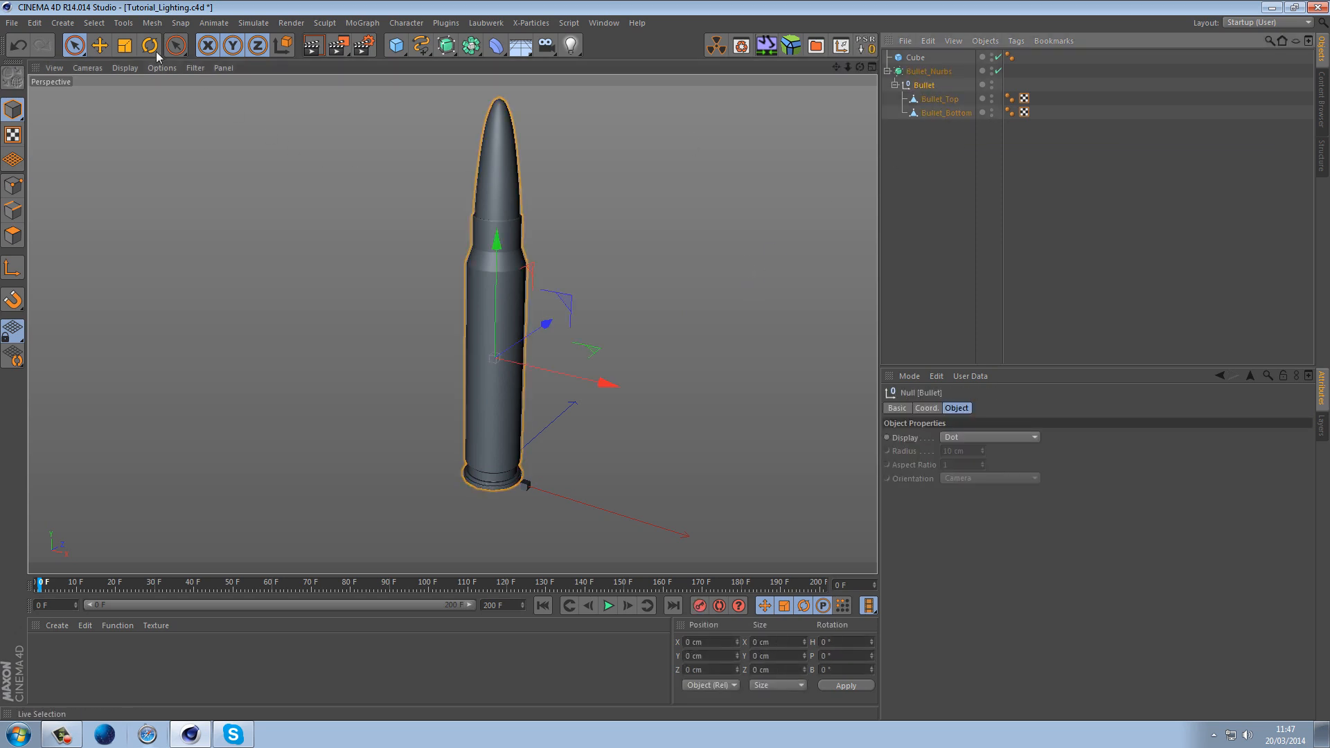
left_click(125, 46)
Reset the cube's X position to 0 cm
left_click(915, 59)
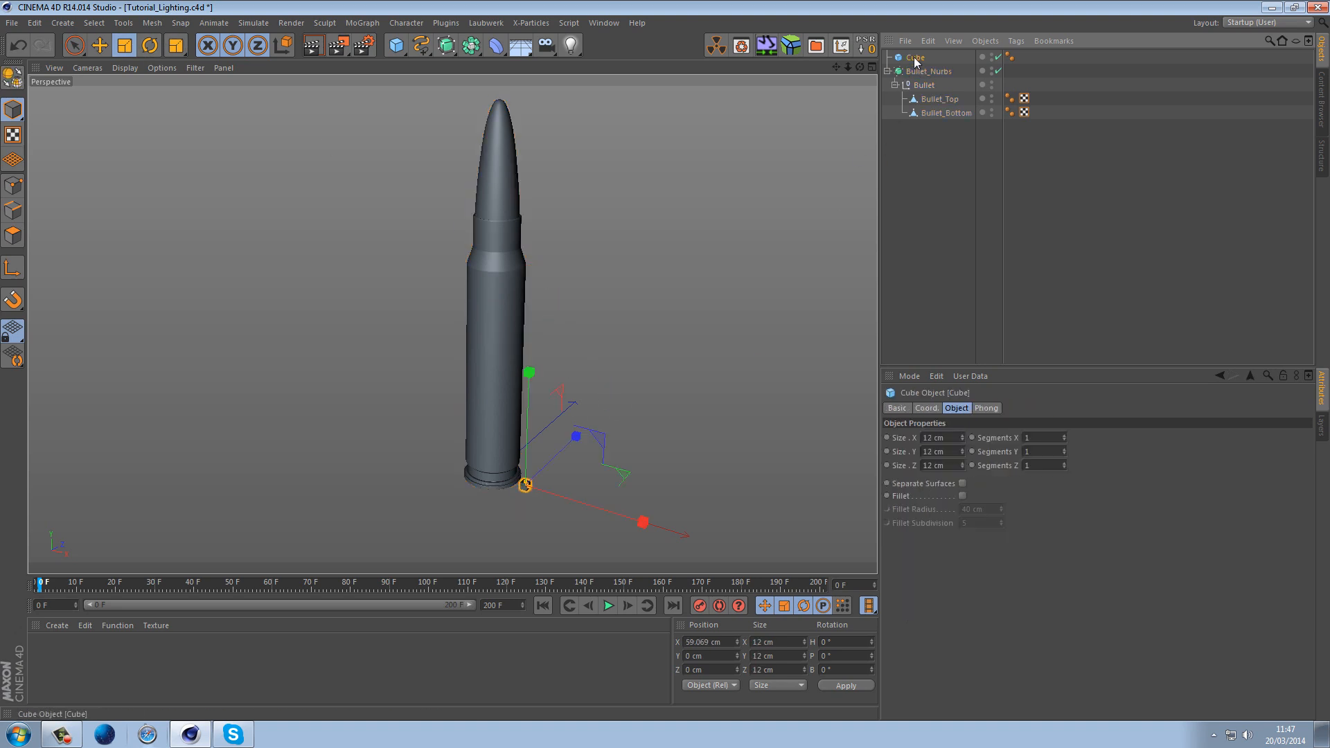
double_click(712, 643)
type("0")
key("Return")
Raise the cube to the bullet's base in the front view, setting its Y position to 7 cm
middle_click(623, 431)
middle_click(663, 454)
scroll(411, 268, "up", 4)
scroll(451, 406, "up", 4)
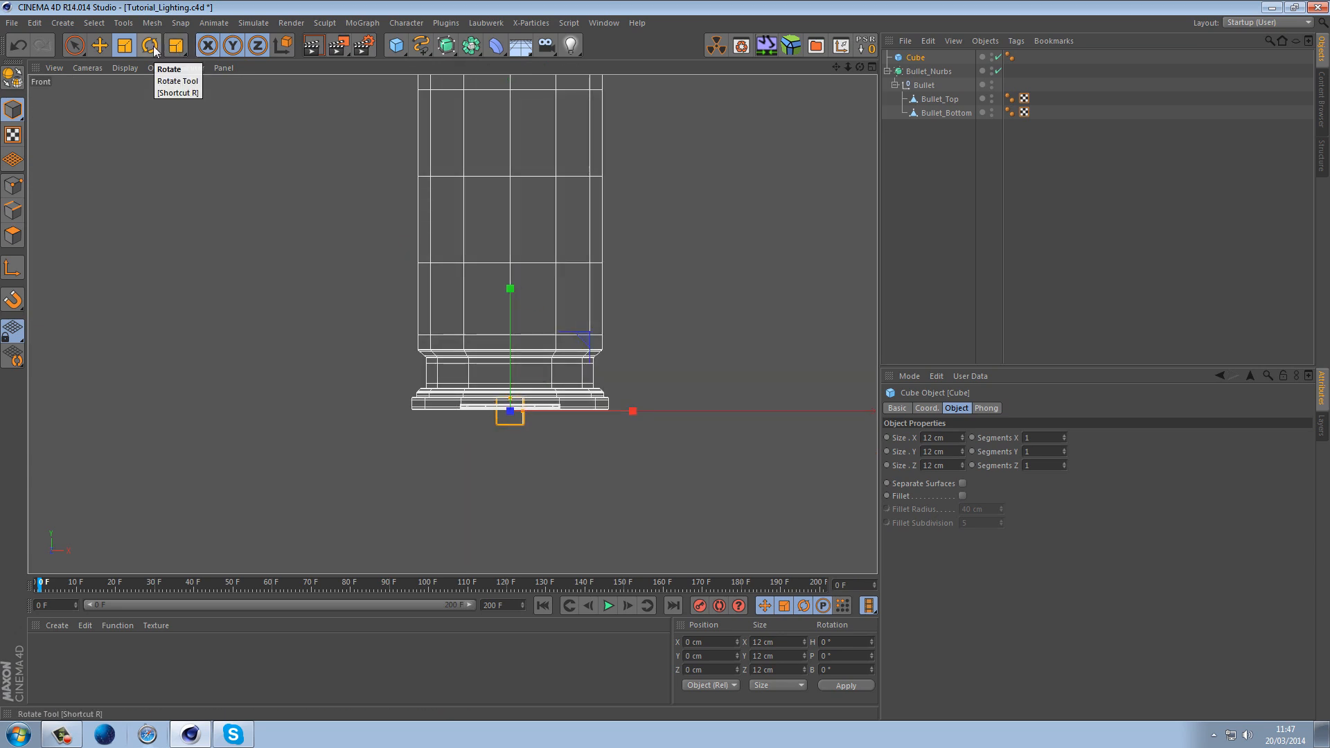
left_click(99, 45)
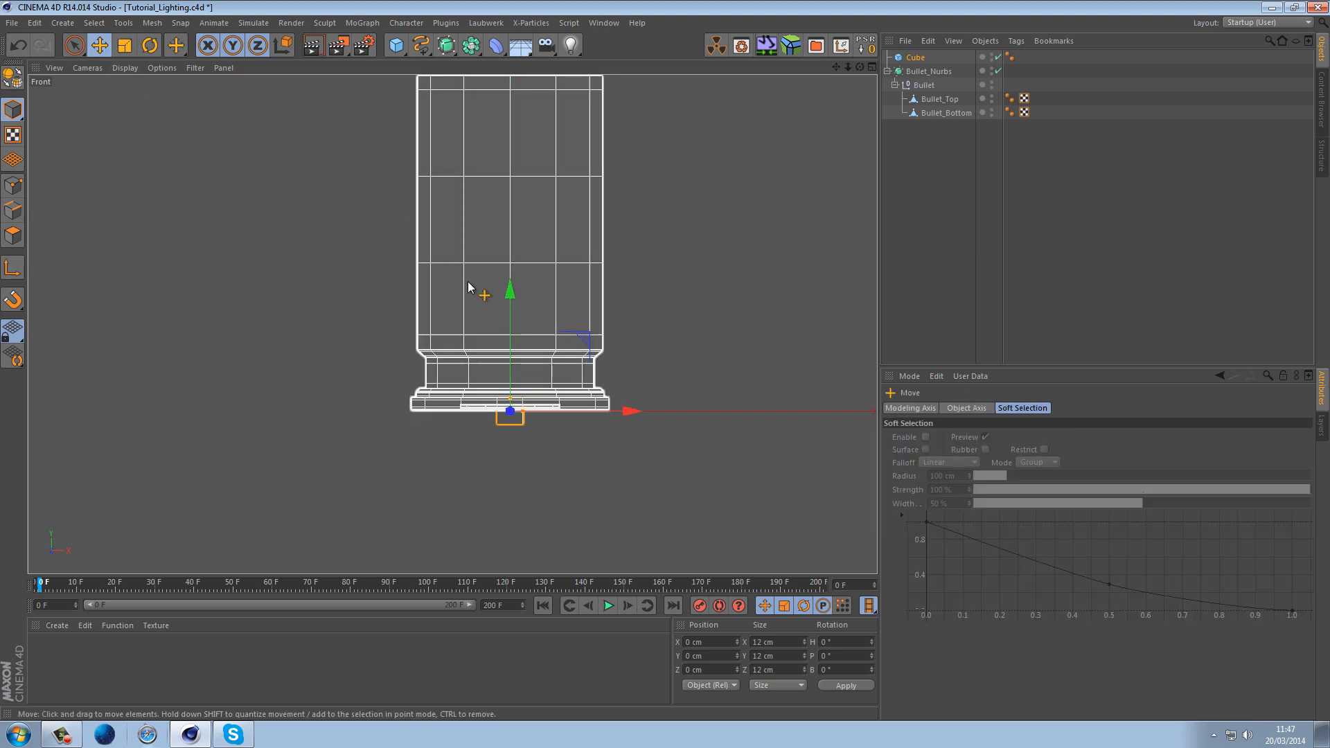
left_click_drag(513, 303, 530, 286)
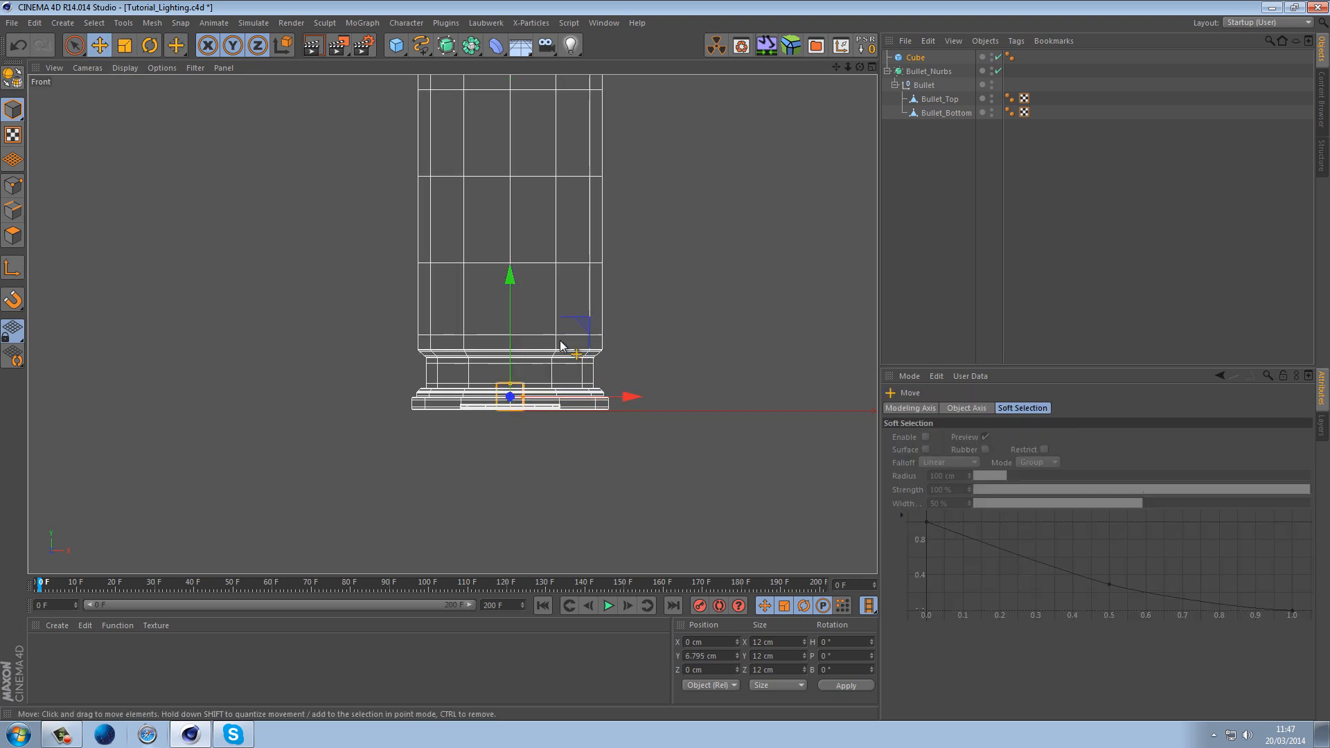
left_click(710, 656)
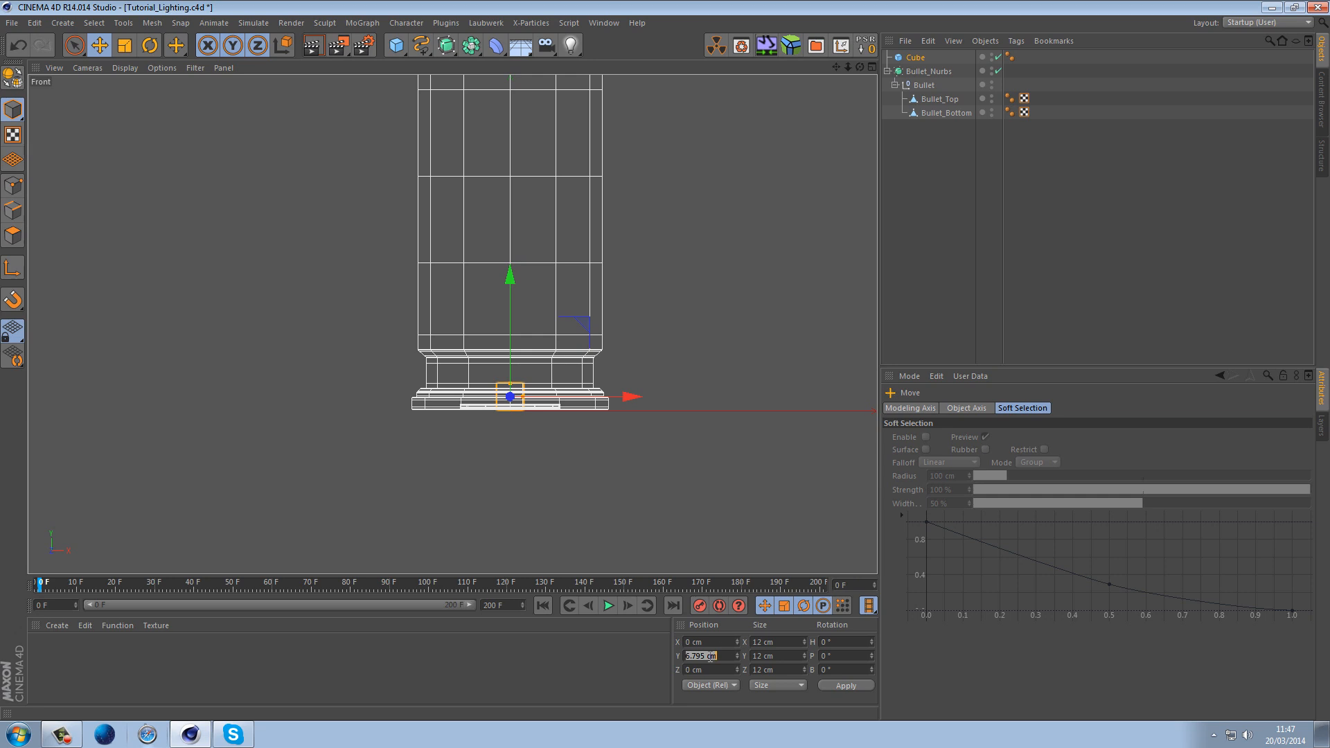
scroll(505, 460, "up", 5)
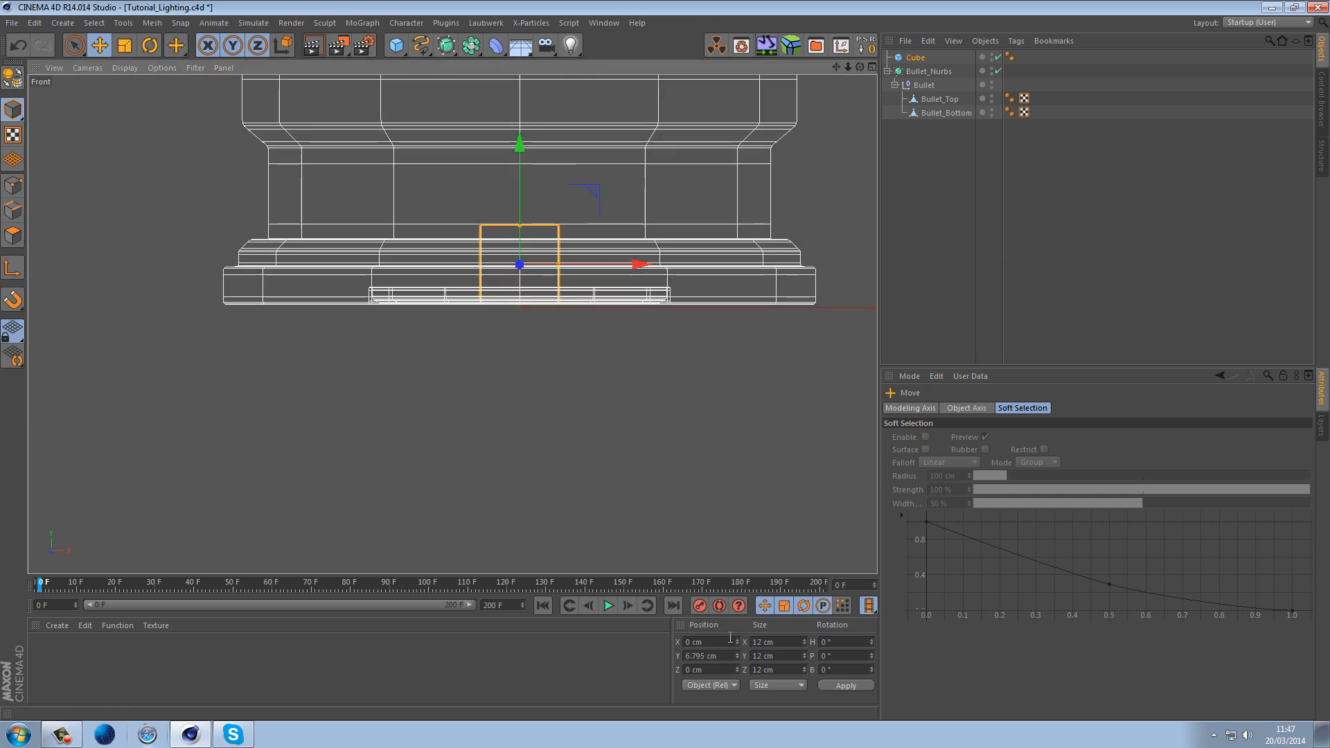
left_click(710, 653)
type("6")
key("Return")
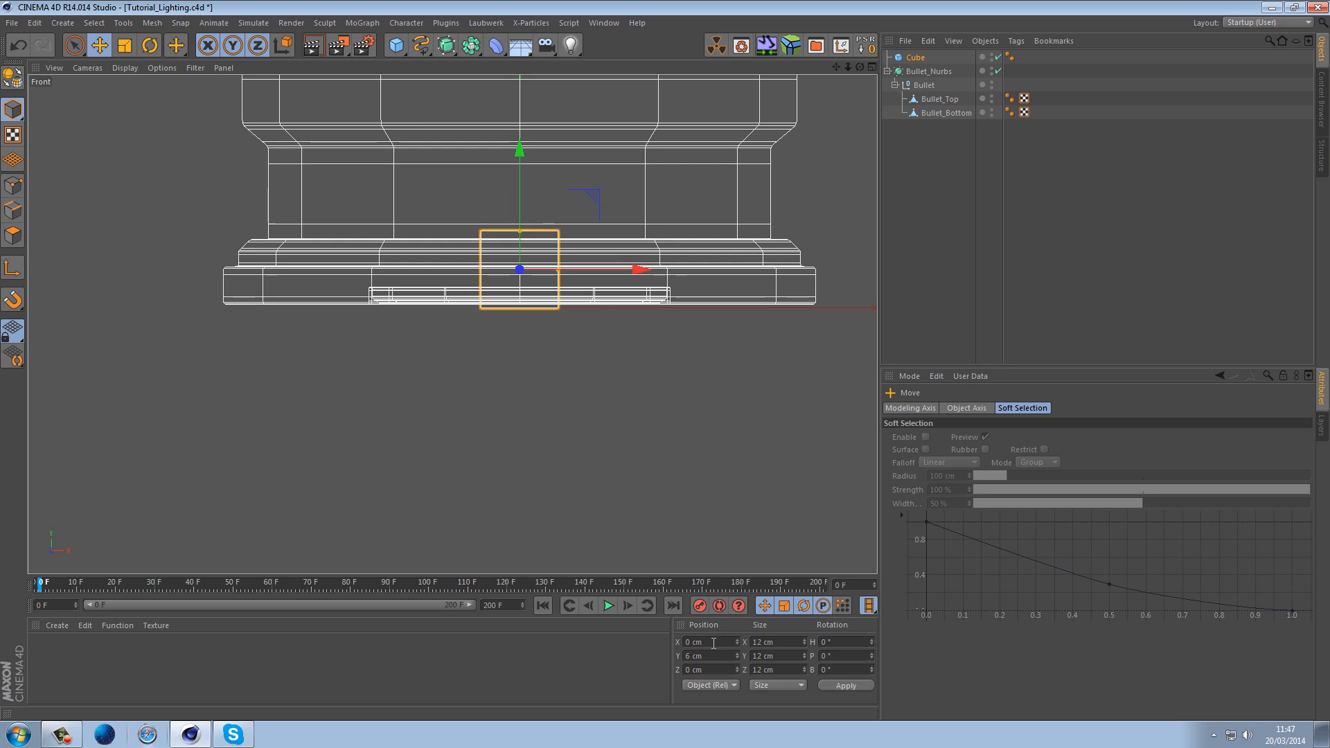
left_click(709, 656)
type("7")
key("Return")
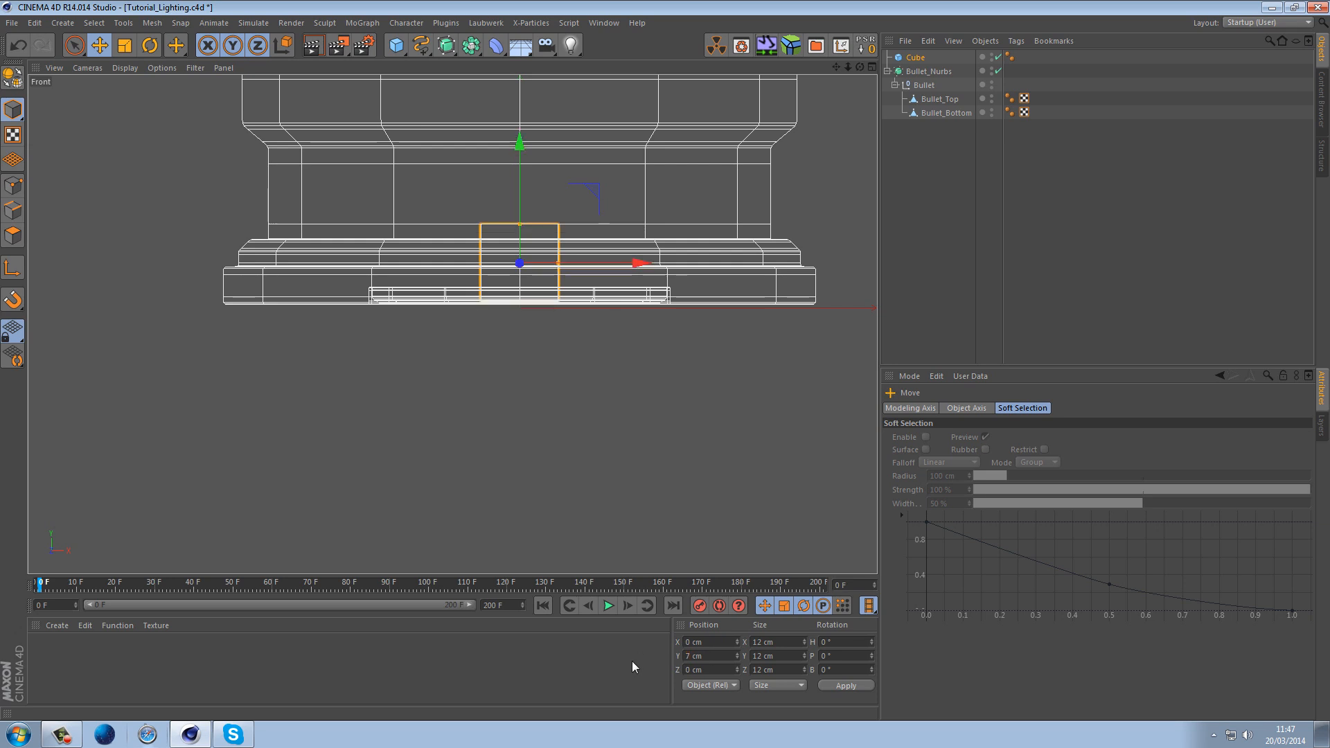
left_click(582, 385)
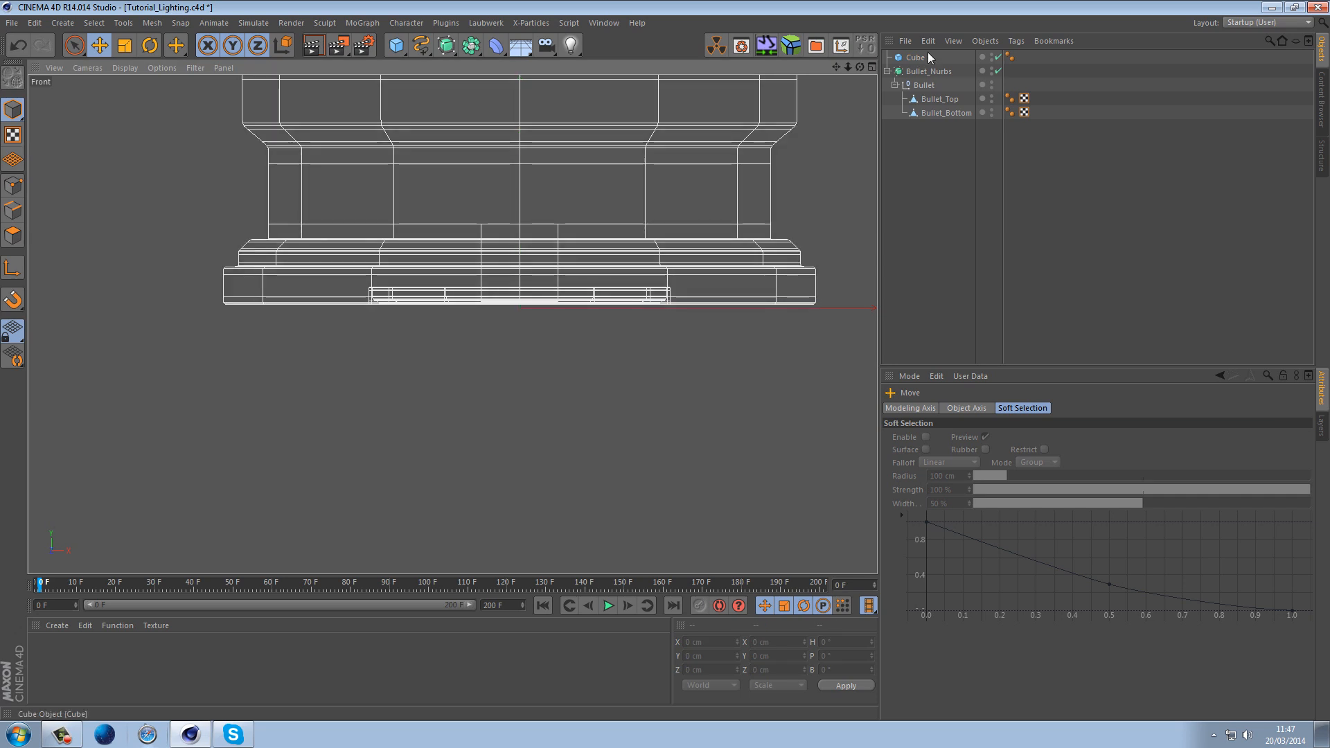
Scale the Bullet null down uniformly towards the size of the reference cube
left_click(924, 85)
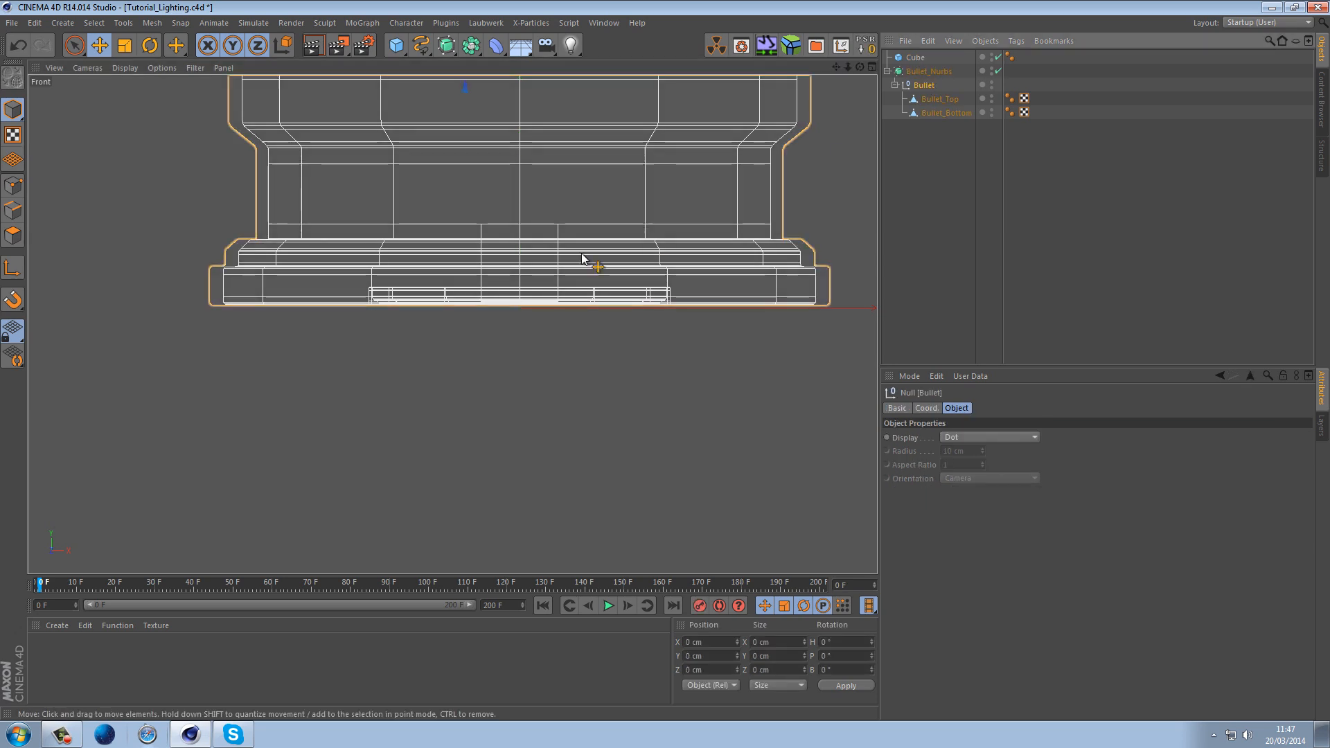
scroll(533, 211, "down", 5)
left_click(126, 45)
middle_click_drag(728, 201, 690, 343, "alt")
left_click_drag(778, 164, 451, 467)
key("e")
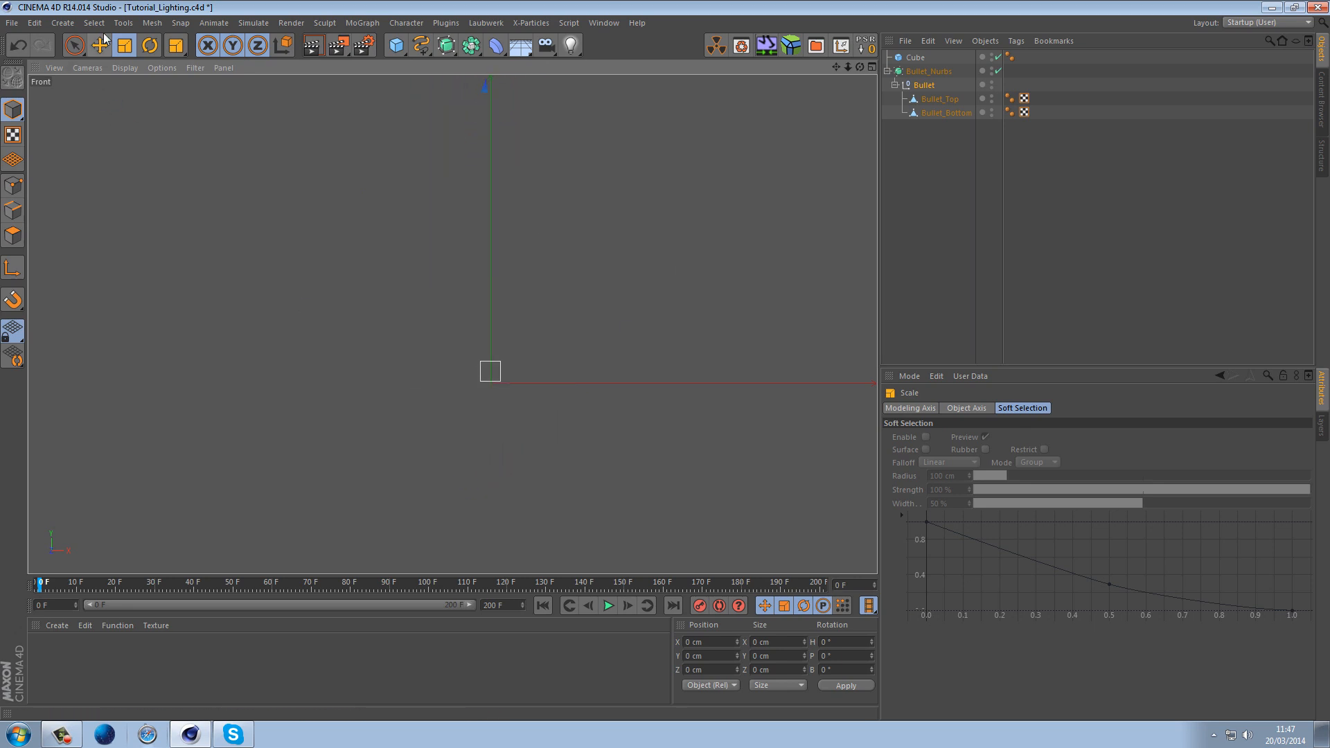
Move the Bullet null down along Y to about -197 cm so that it overlaps the reference cube
middle_click_drag(531, 182, 595, 345, "alt")
left_click_drag(549, 116, 559, 408)
key("ctrl+z")
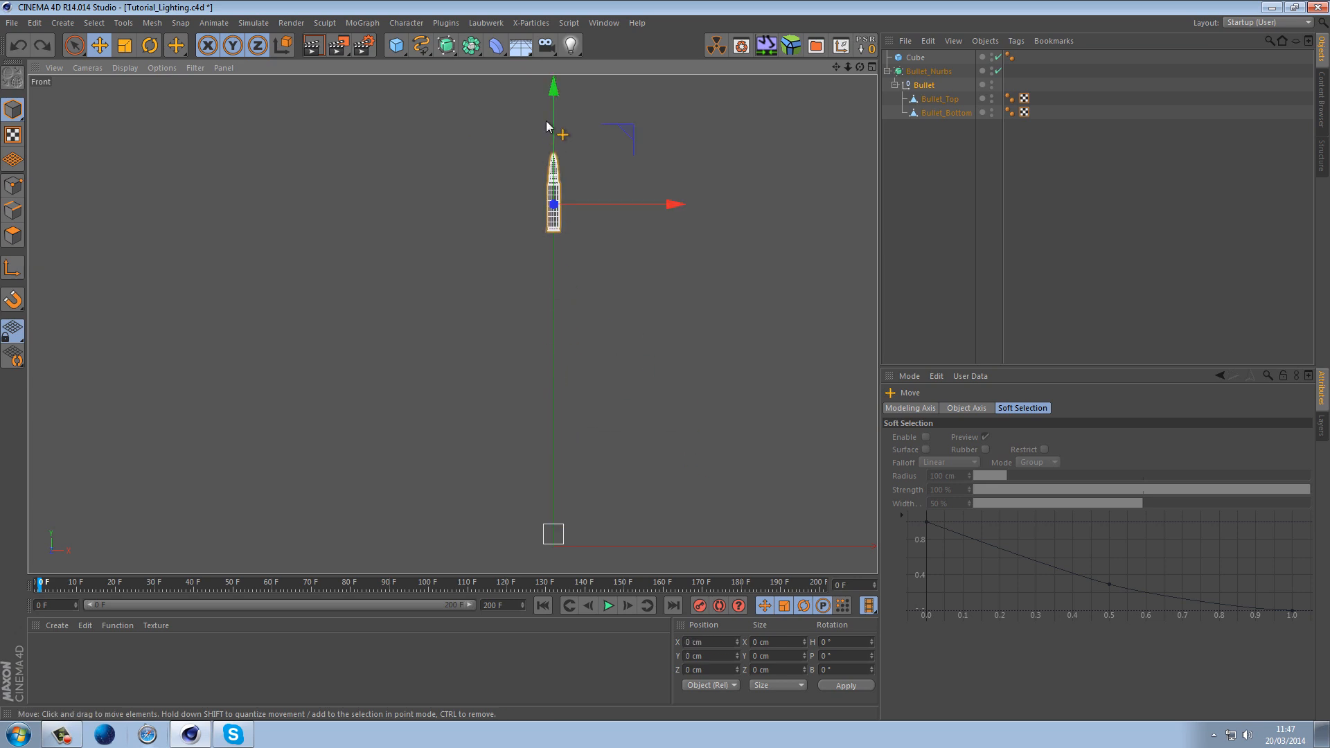
left_click_drag(564, 127, 576, 446)
middle_click_drag(603, 517, 590, 390, "alt")
scroll(552, 397, "up", 5)
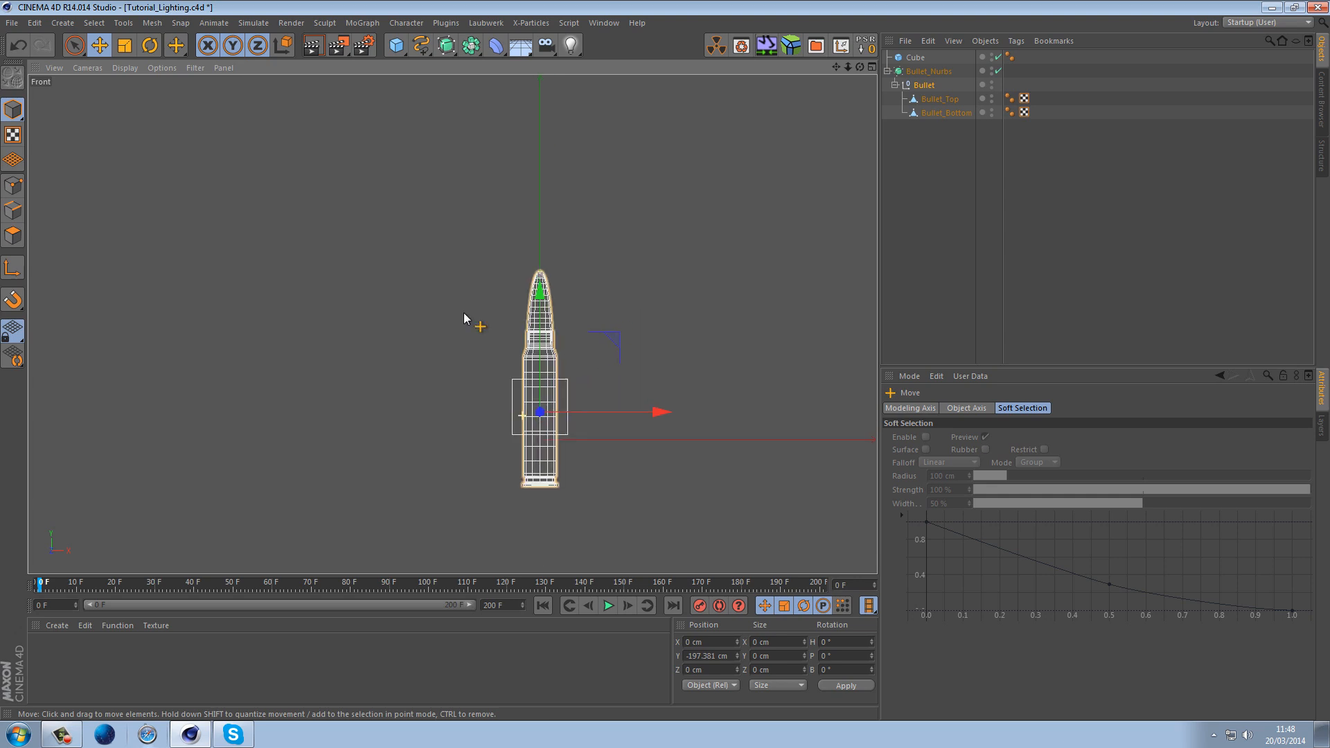
Scale the Bullet null down further to the cube's height and align its base with the cube's lower edge
left_click(125, 47)
left_click_drag(742, 266, 521, 556)
key("e")
left_click_drag(537, 322, 536, 323)
scroll(569, 465, "up", 3)
scroll(505, 460, "up", 3)
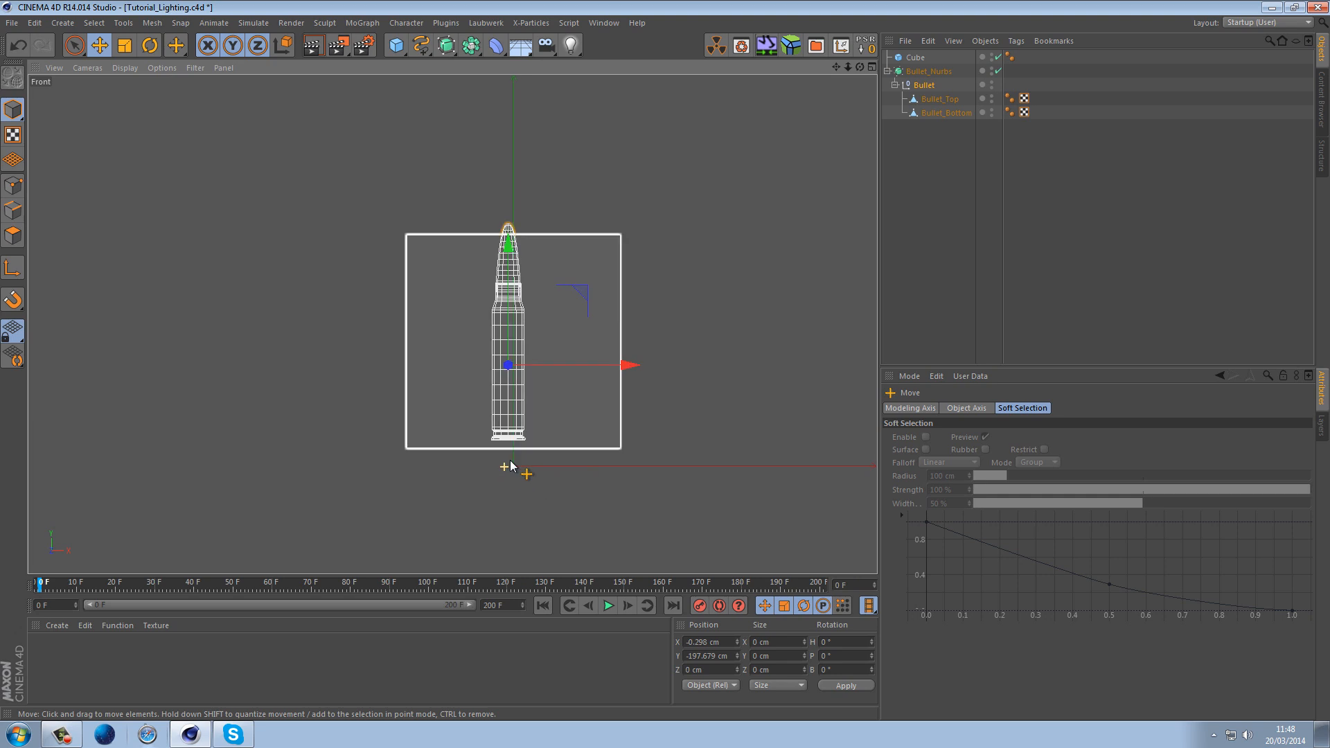
left_click_drag(510, 258, 513, 267)
Delete the reference cube and frame the bullet in the perspective view
left_click(942, 138)
left_click(913, 58)
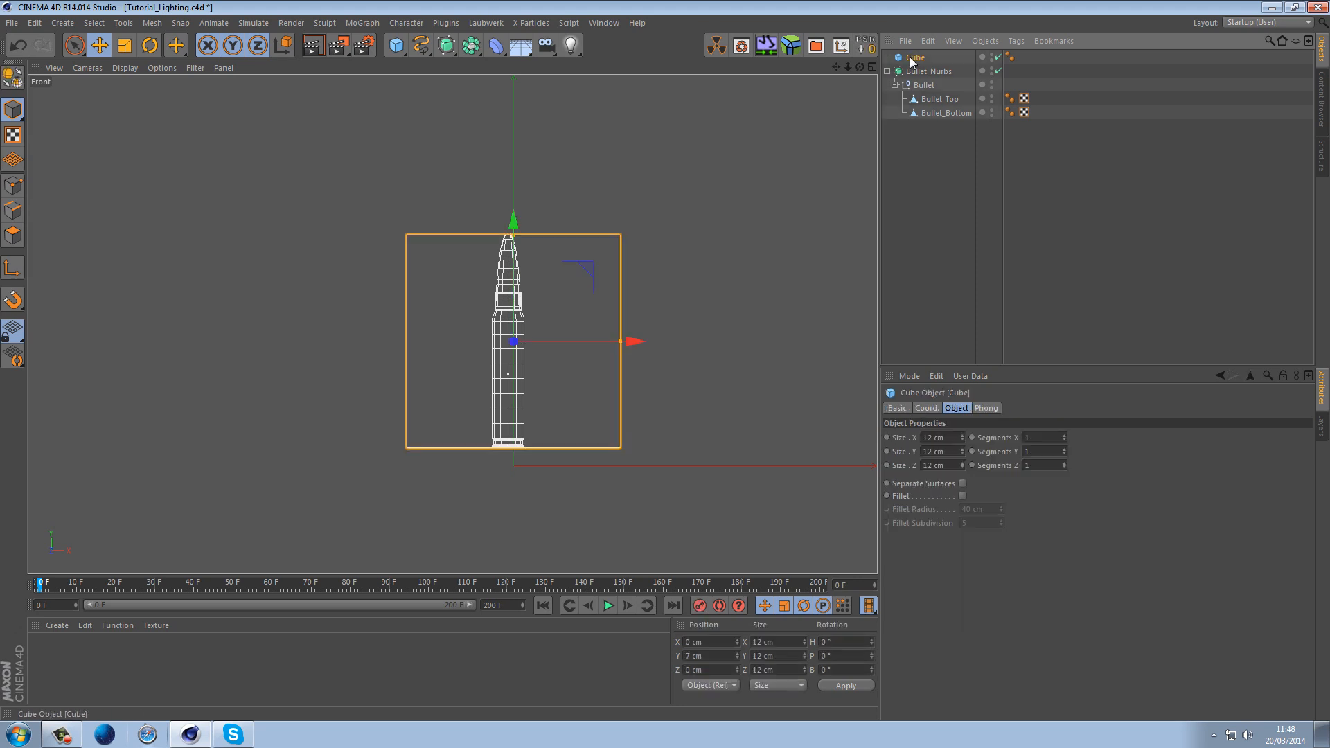
key("Delete")
middle_click(683, 209)
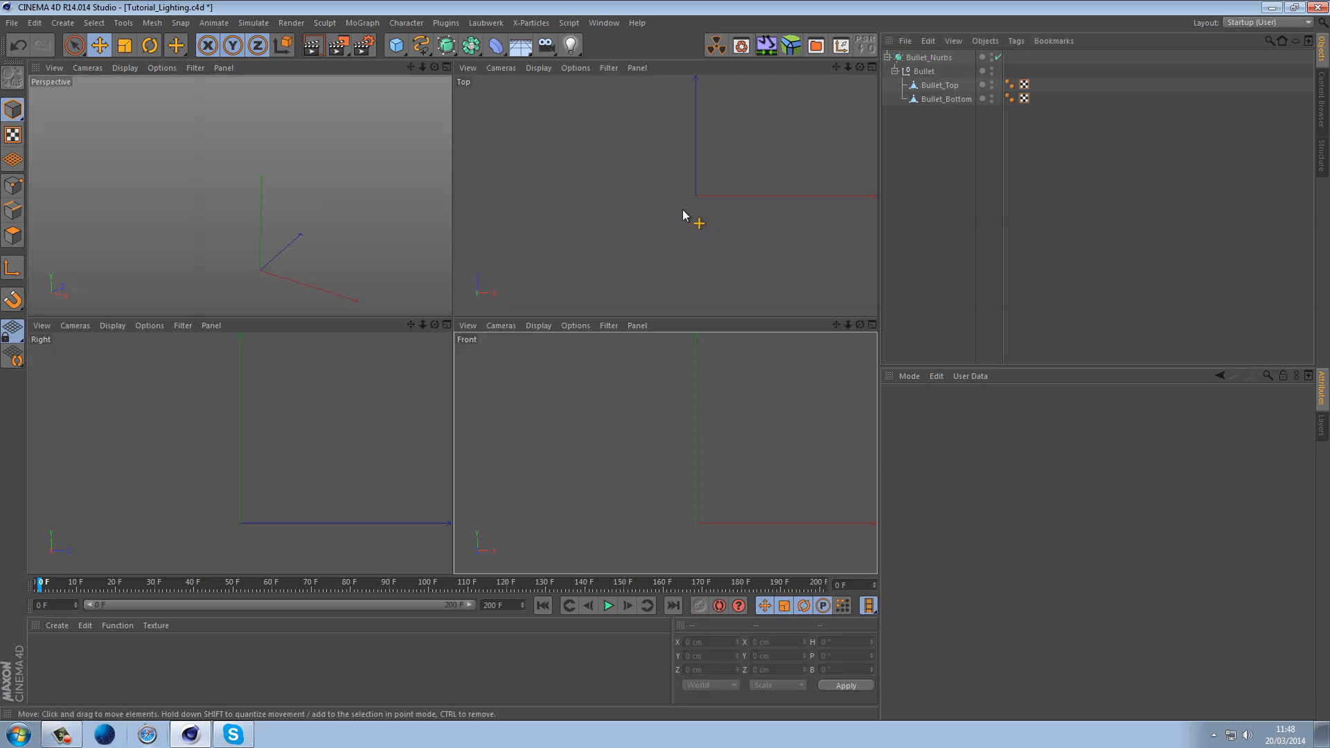
middle_click(385, 211)
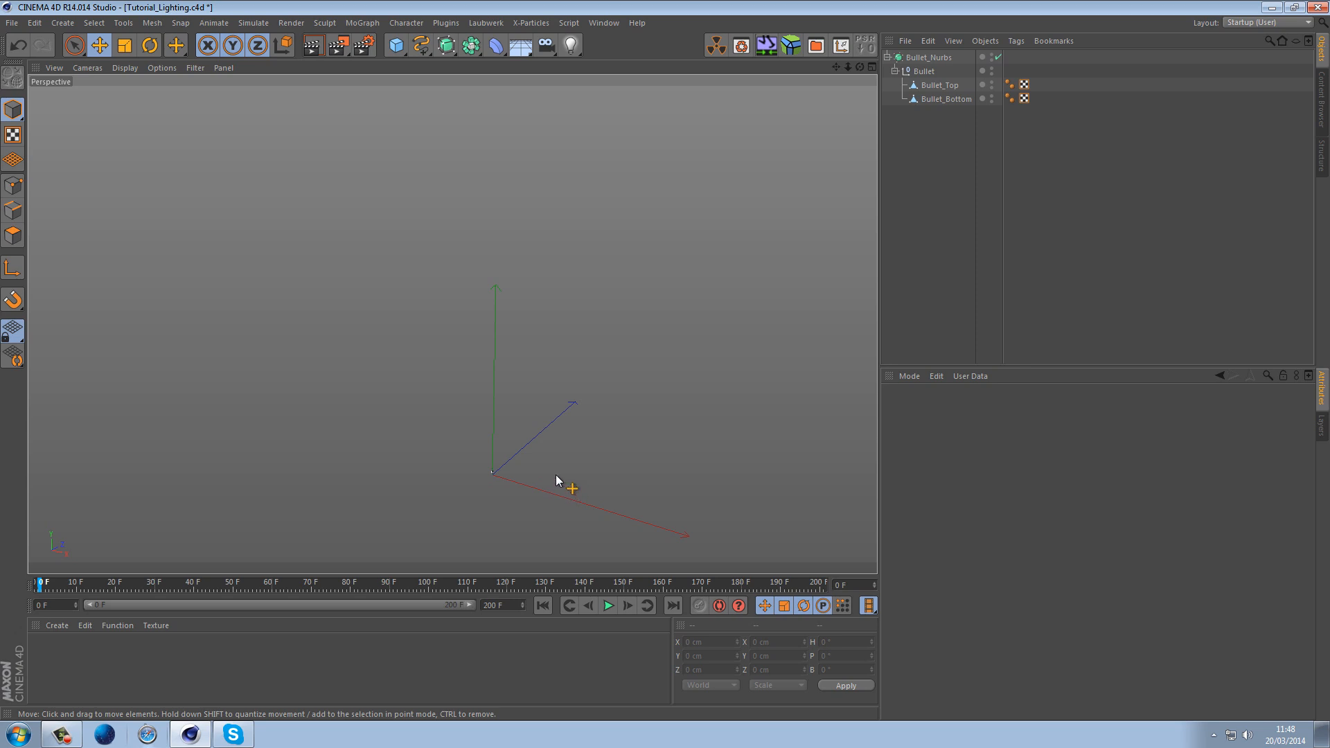
key("h")
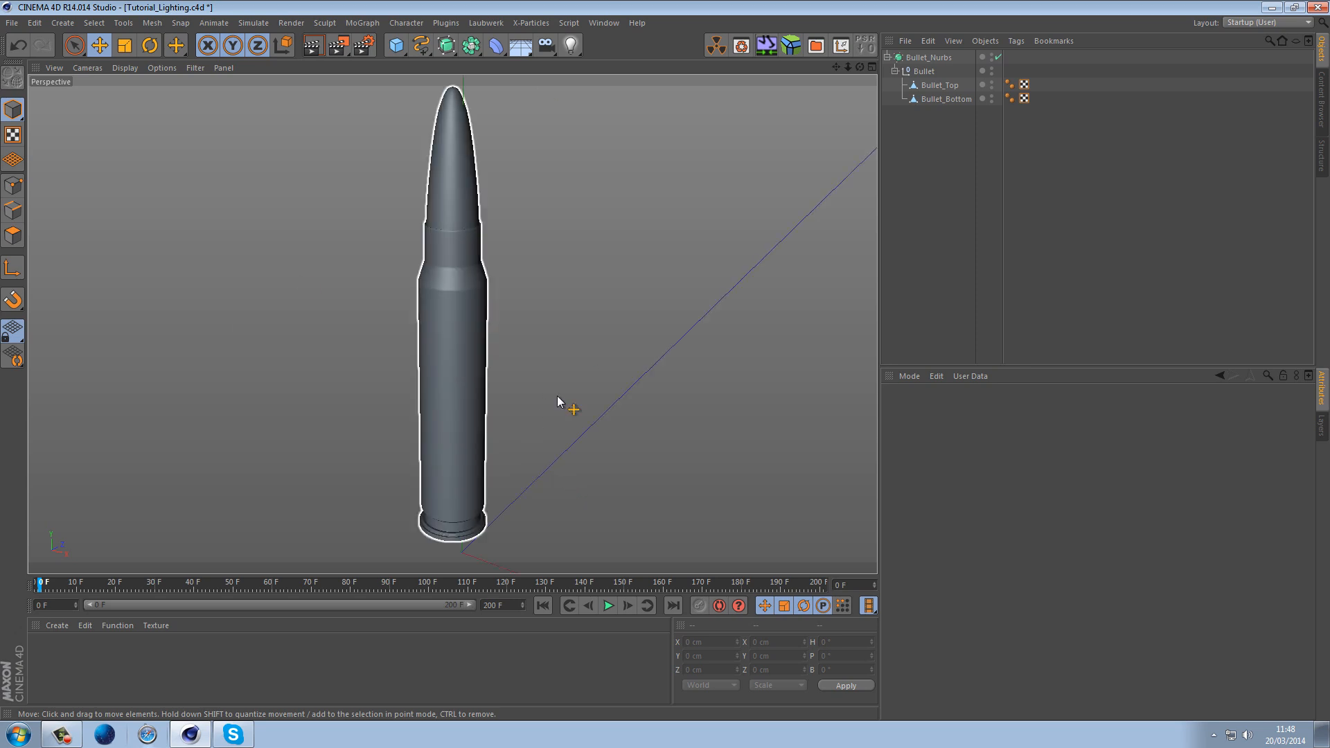
left_click_drag(575, 330, 612, 419, "alt")
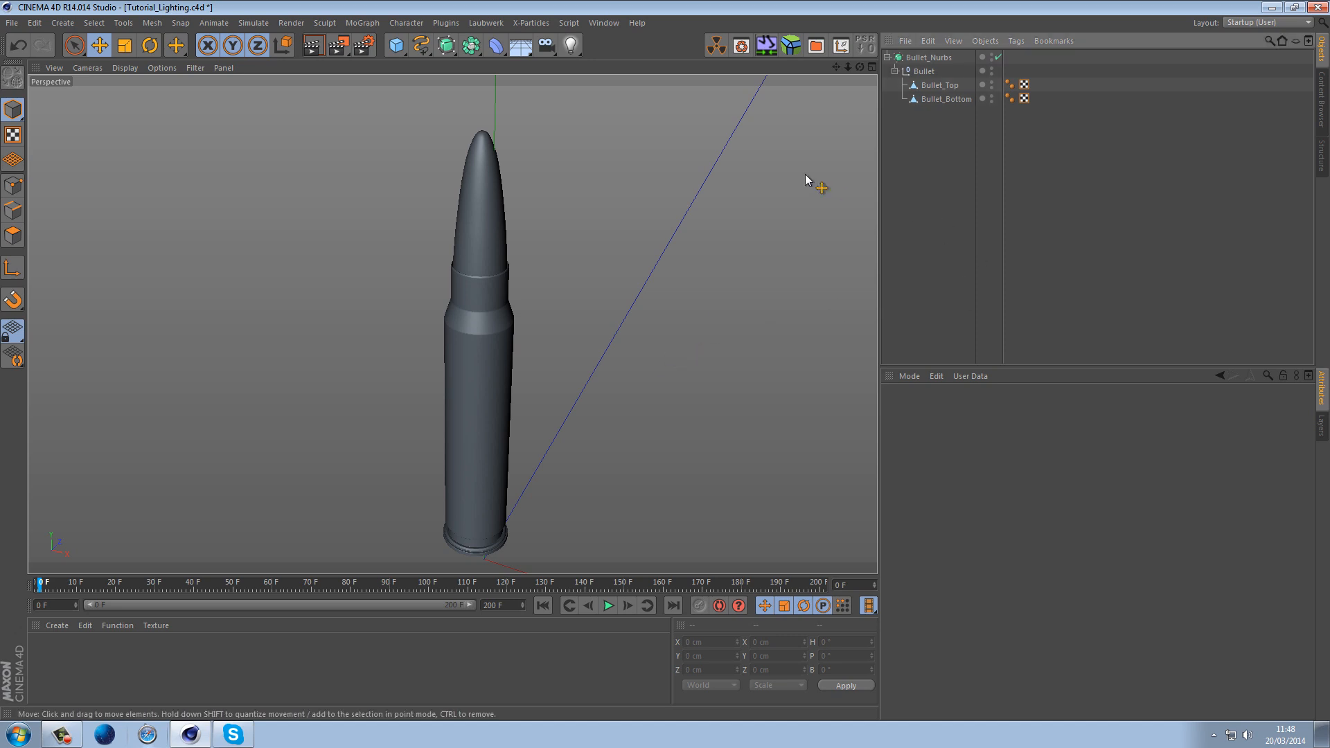
Add a cube at the default 200 cm size and convert it to an editable polygon object
left_click(74, 45)
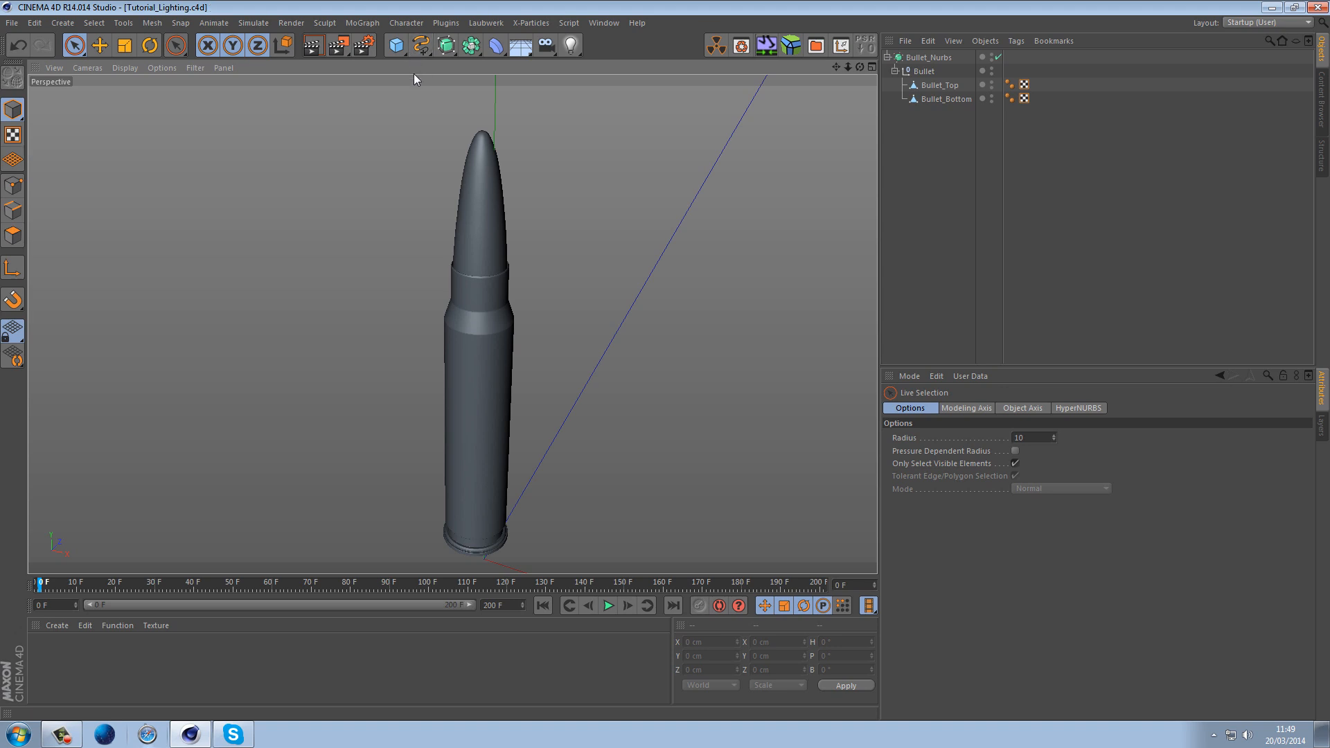
left_click(396, 46)
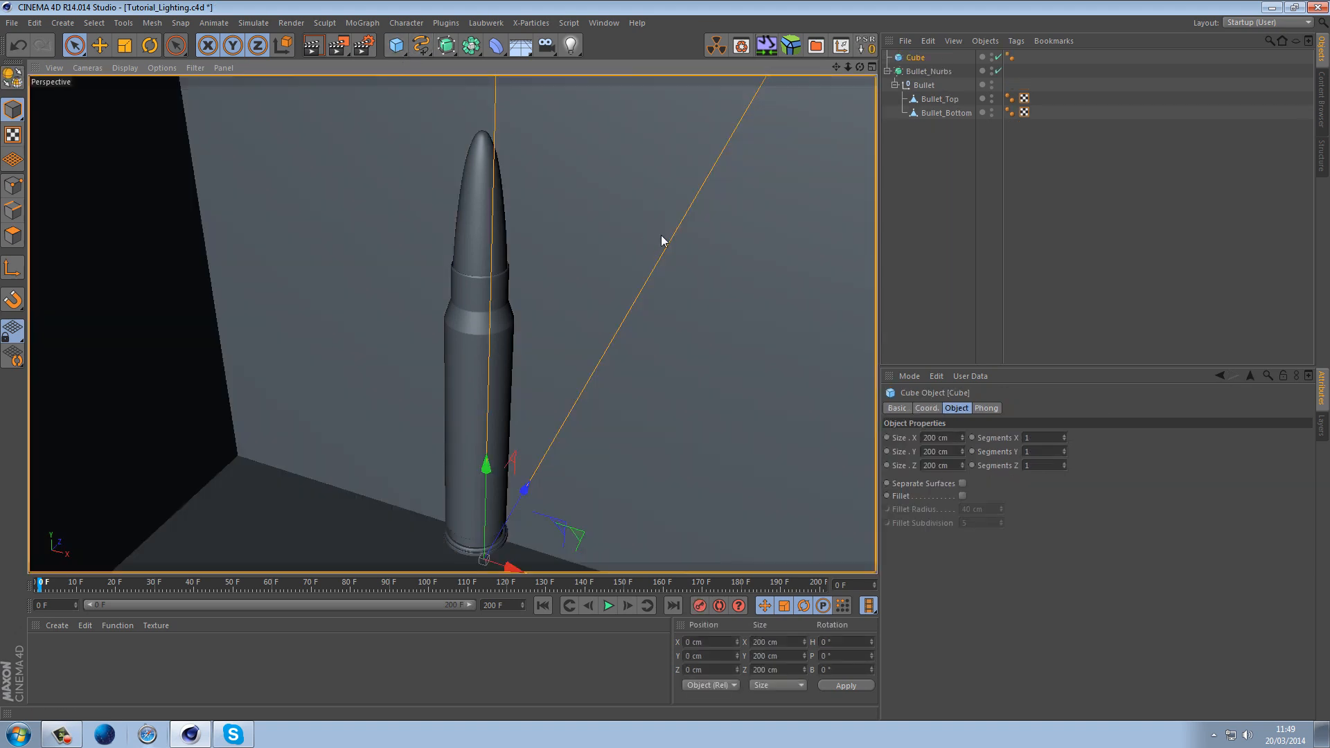
scroll(661, 240, "down", 10)
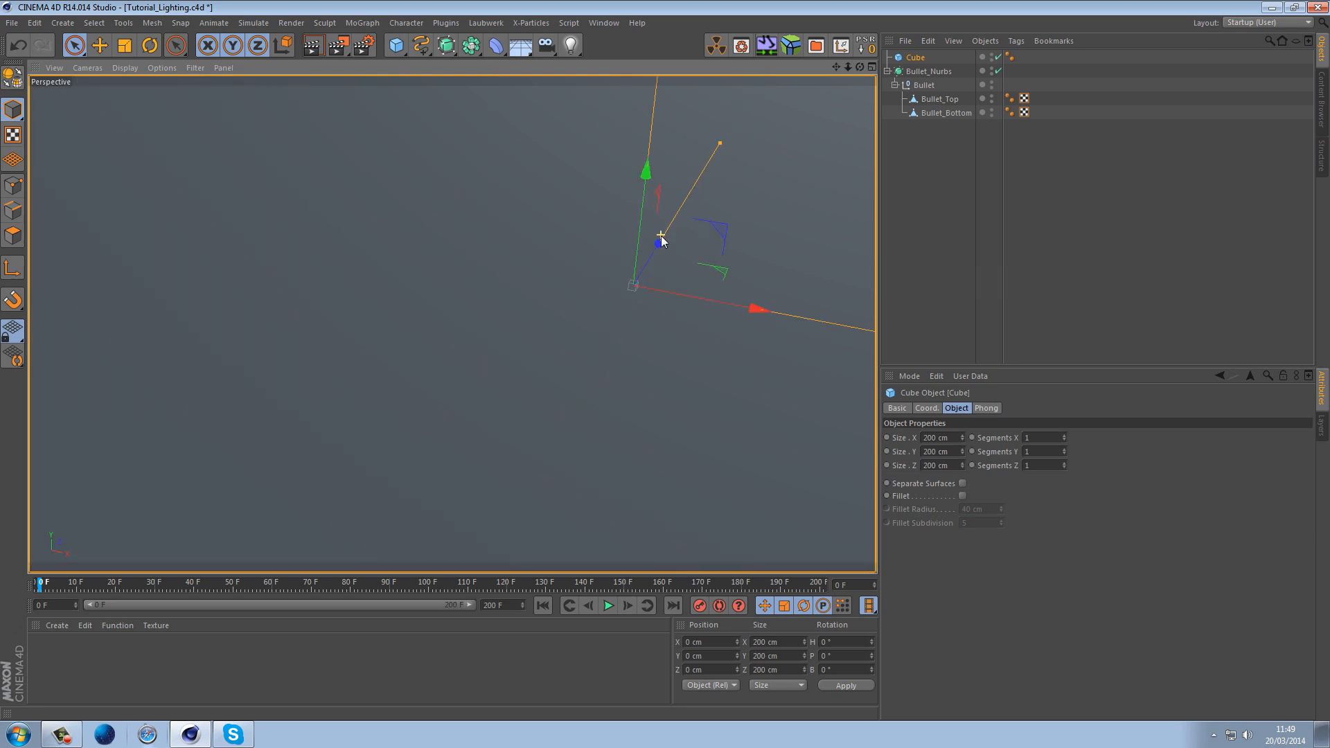
scroll(661, 241, "down", 5)
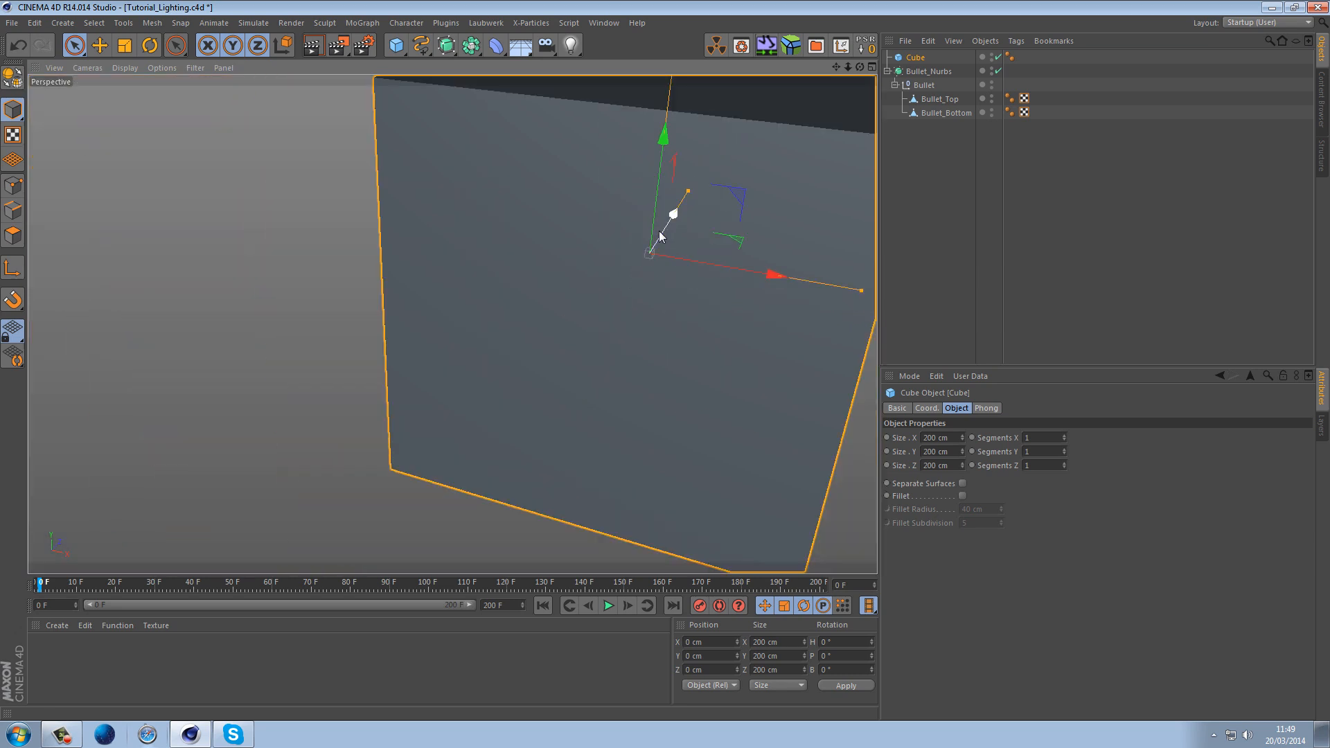
middle_click_drag(685, 230, 595, 334, "alt")
left_click_drag(584, 351, 650, 369, "alt")
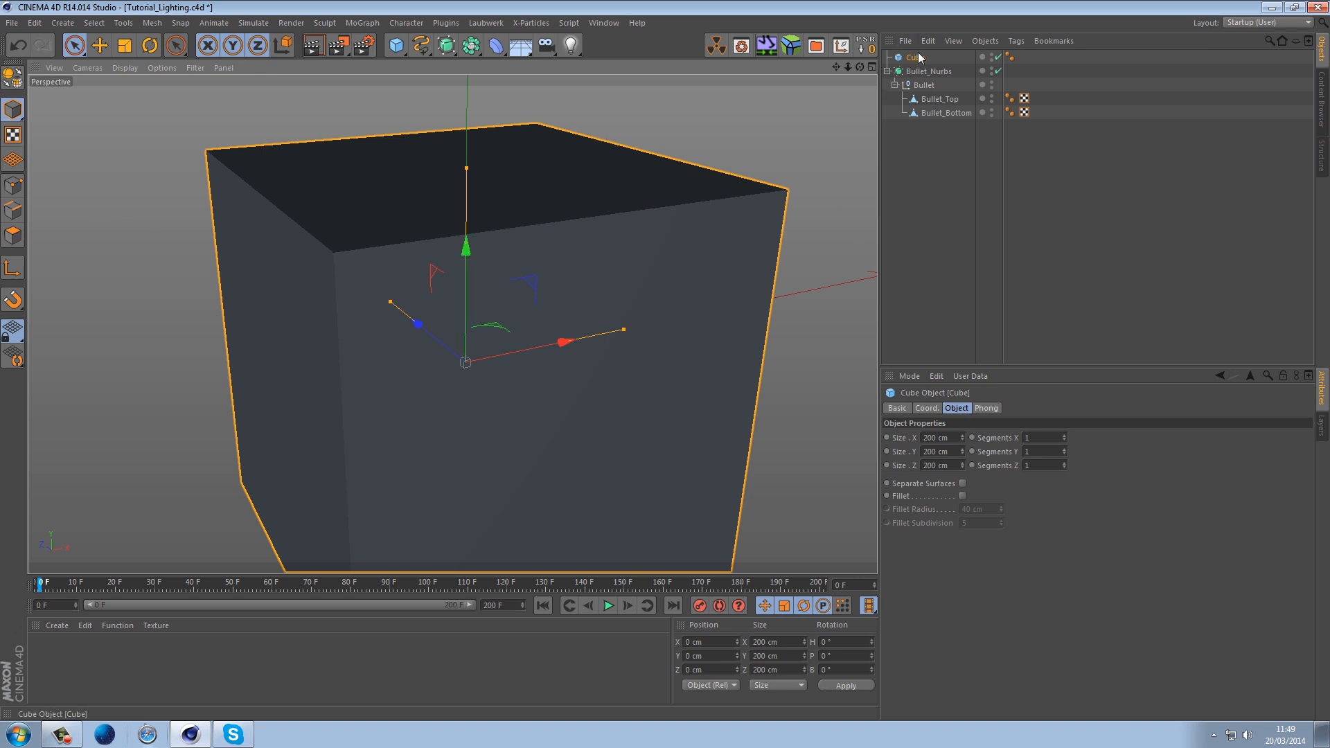
key("c")
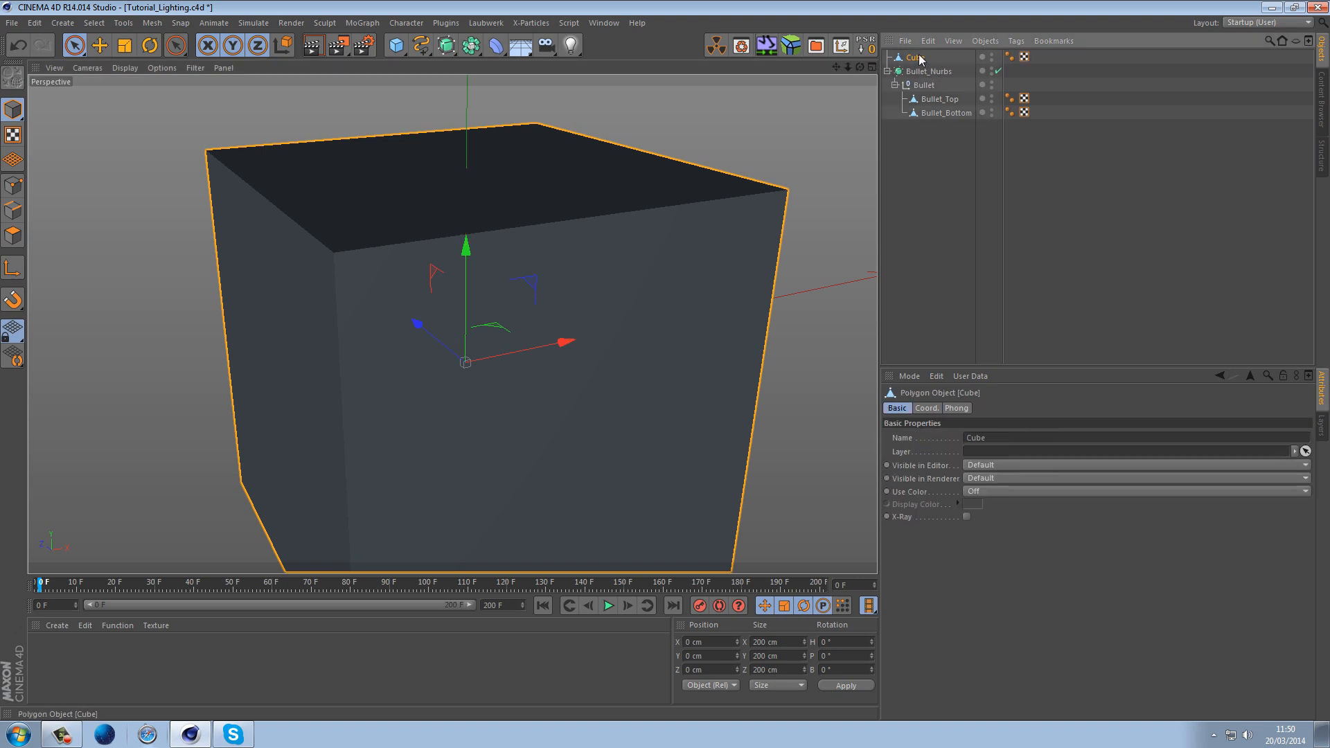
Delete three side polygons of the cube, keeping its top, bottom and one wall
left_click(13, 235)
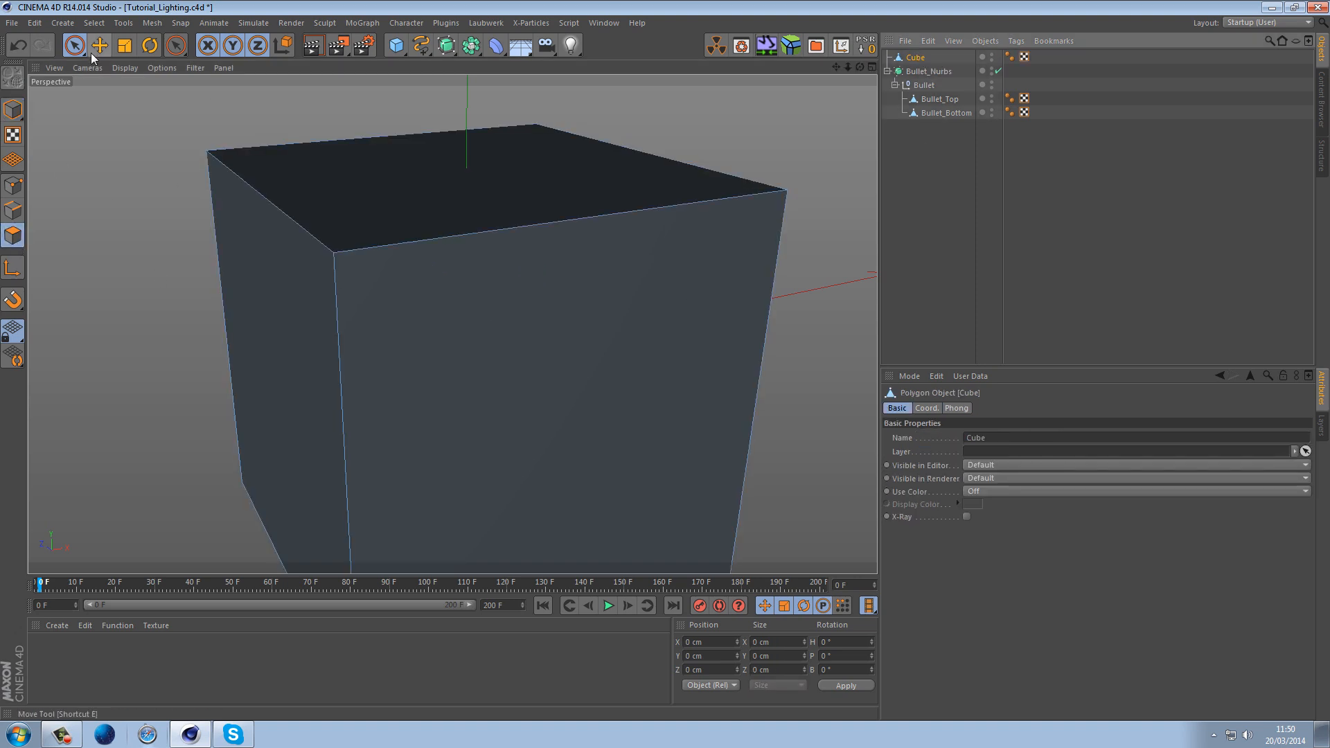
left_click(618, 345)
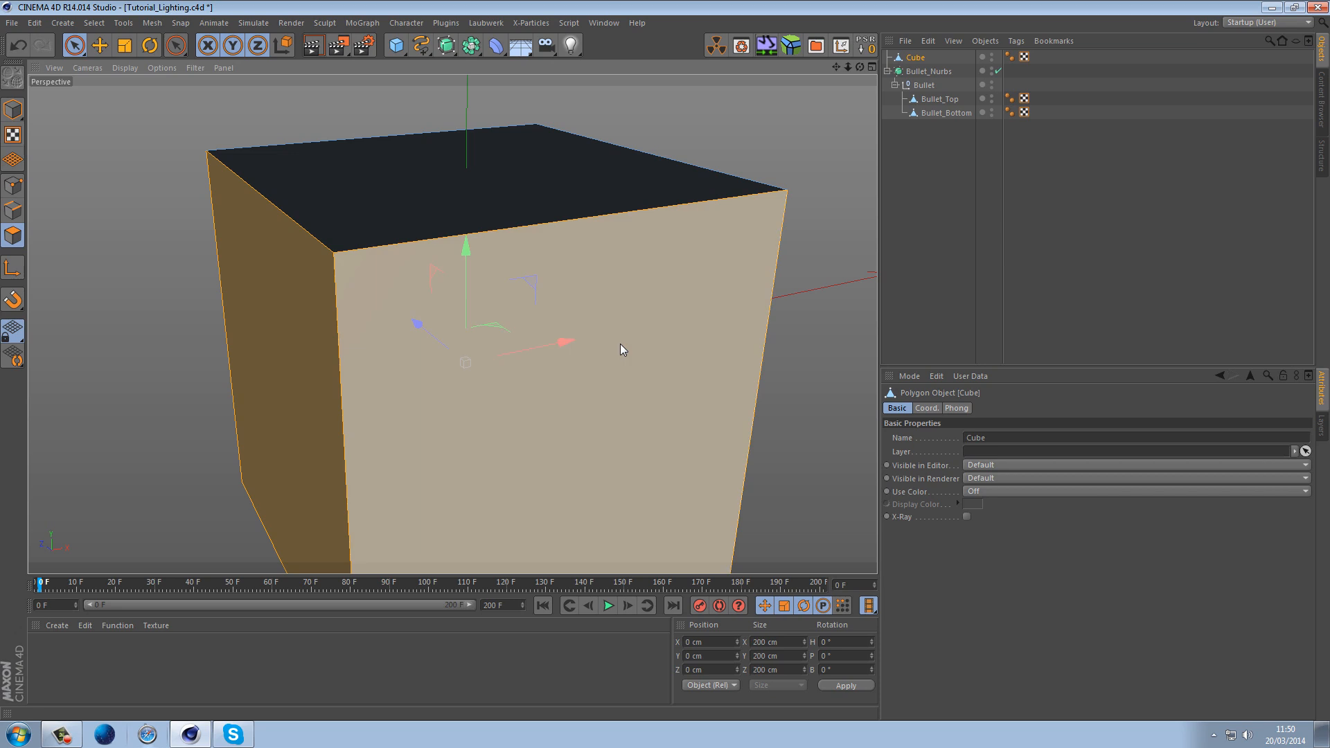
key("Delete")
left_click(693, 313)
key("Delete")
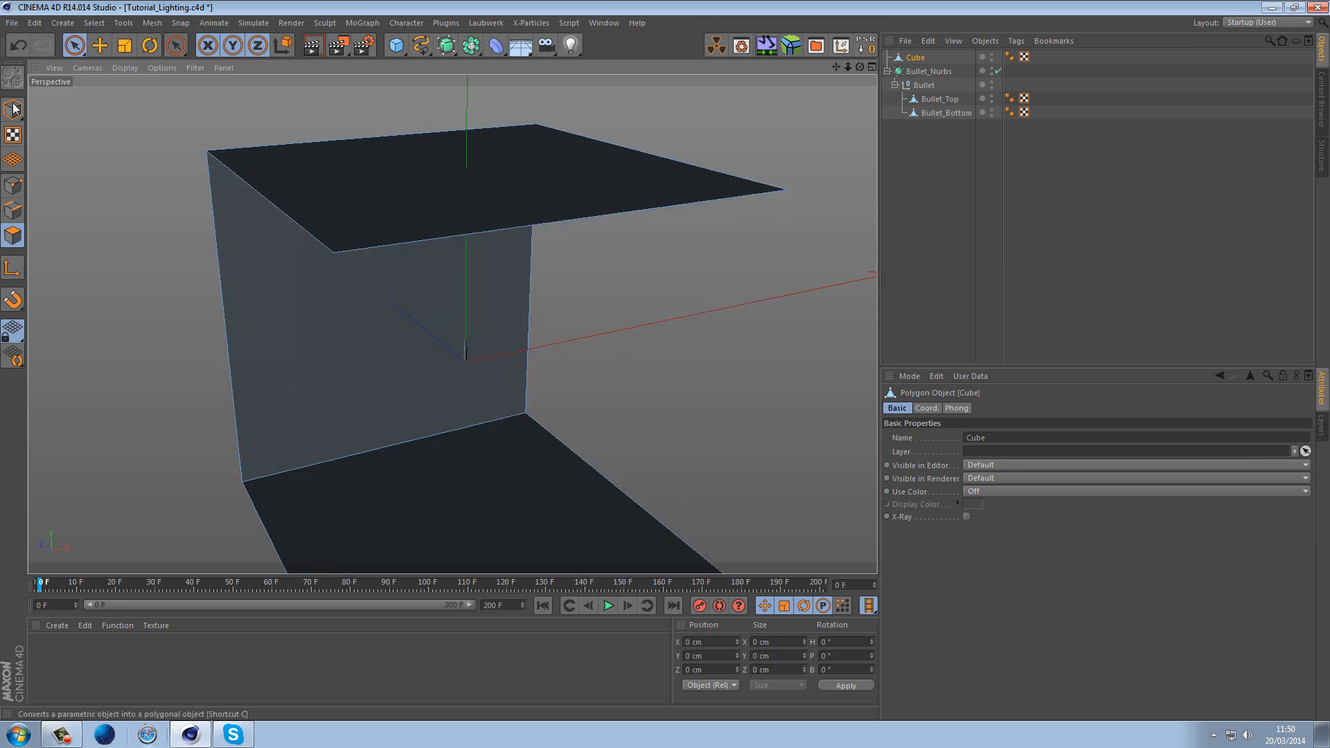
Bevel the two edges where the back wall meets the floor and ceiling into wide, multi-segment rounded corners
left_click(13, 210)
left_click(372, 442)
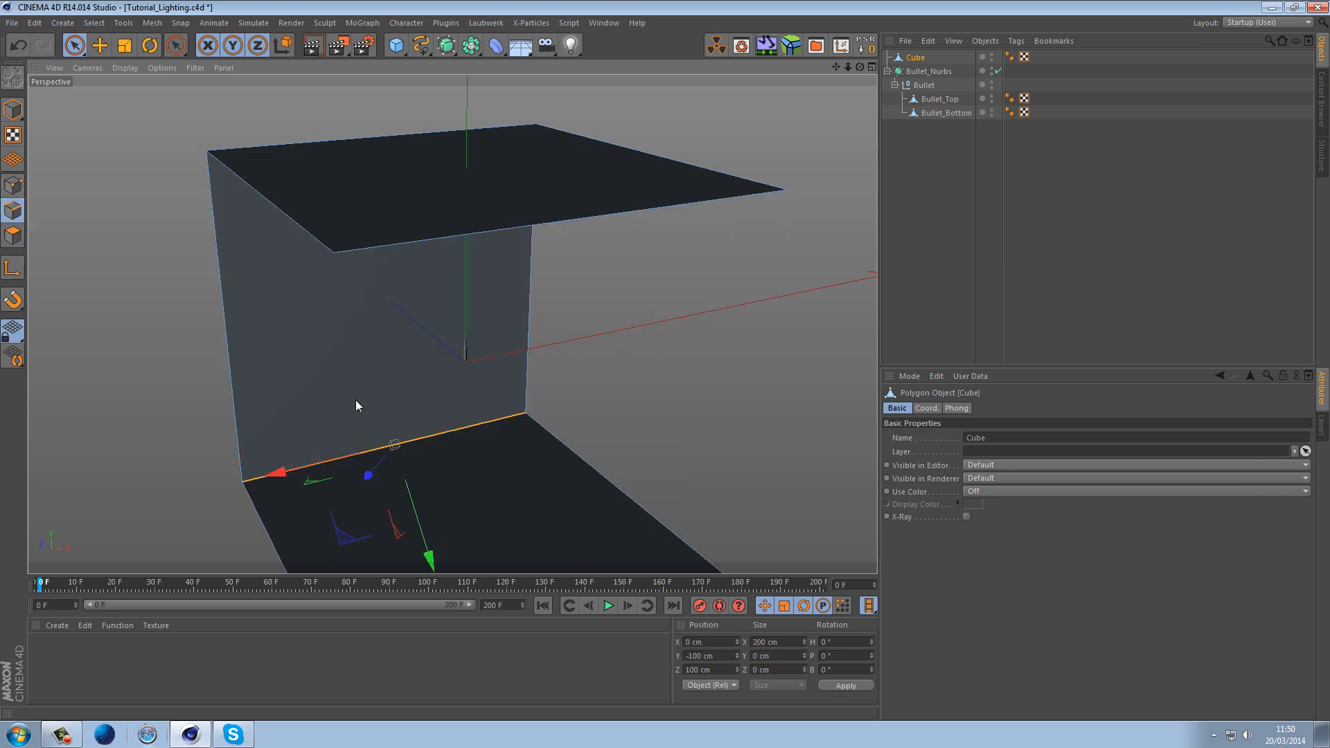
left_click_drag(368, 442, 400, 288, "alt")
left_click(429, 126, "shift")
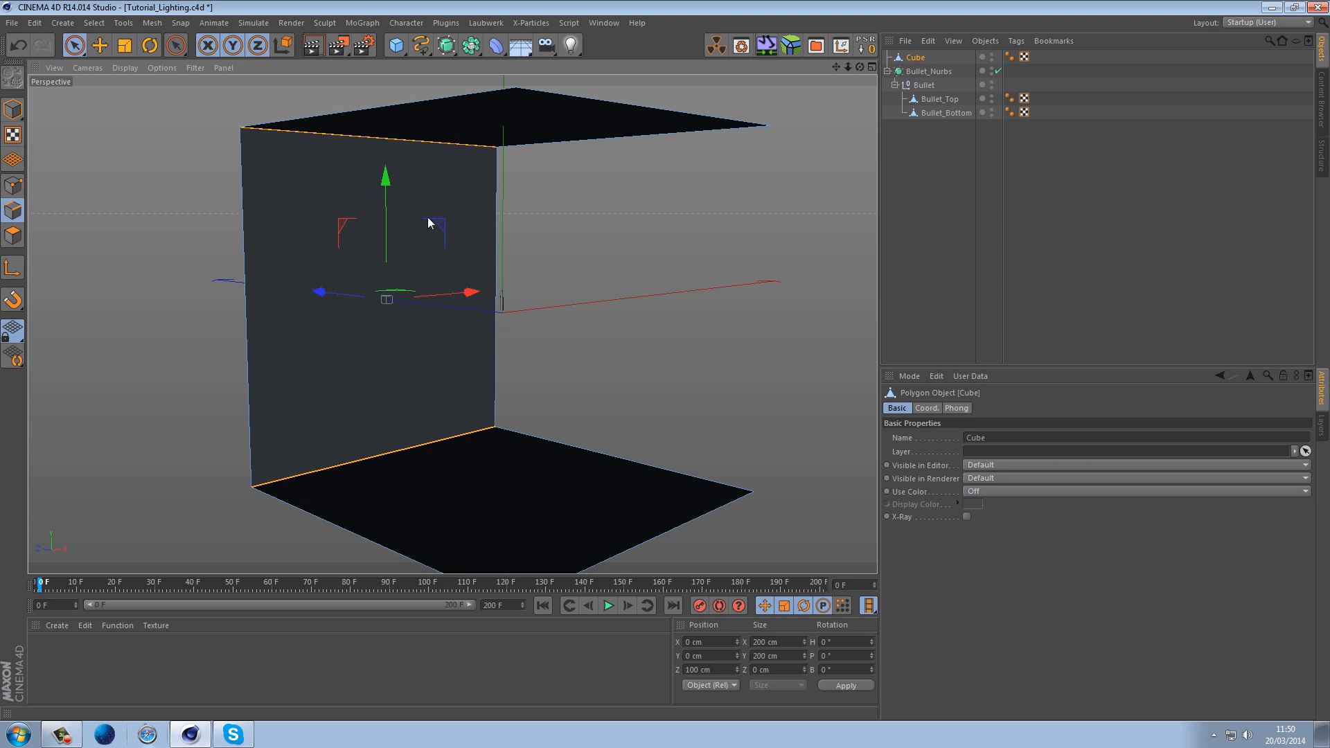
right_click(591, 234)
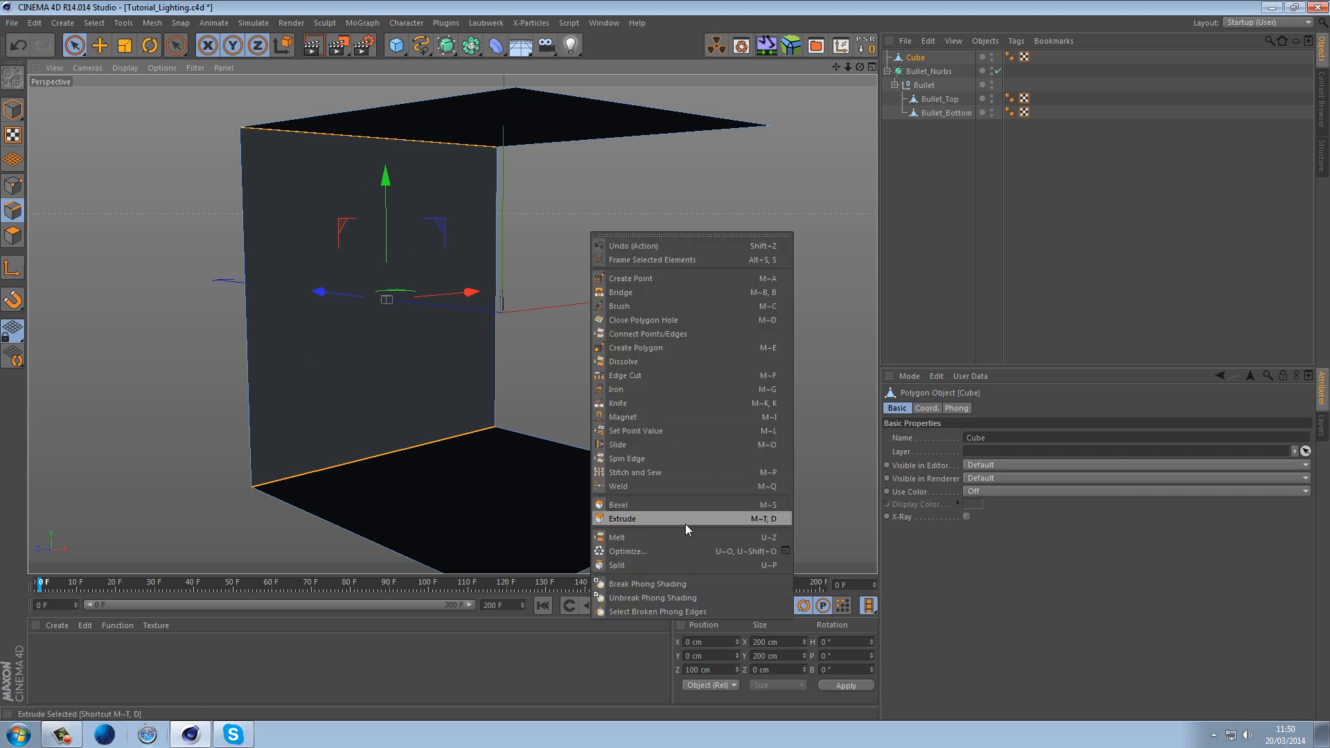
left_click(666, 509)
left_click_drag(699, 478, 847, 412)
left_click(75, 46)
left_click(728, 293)
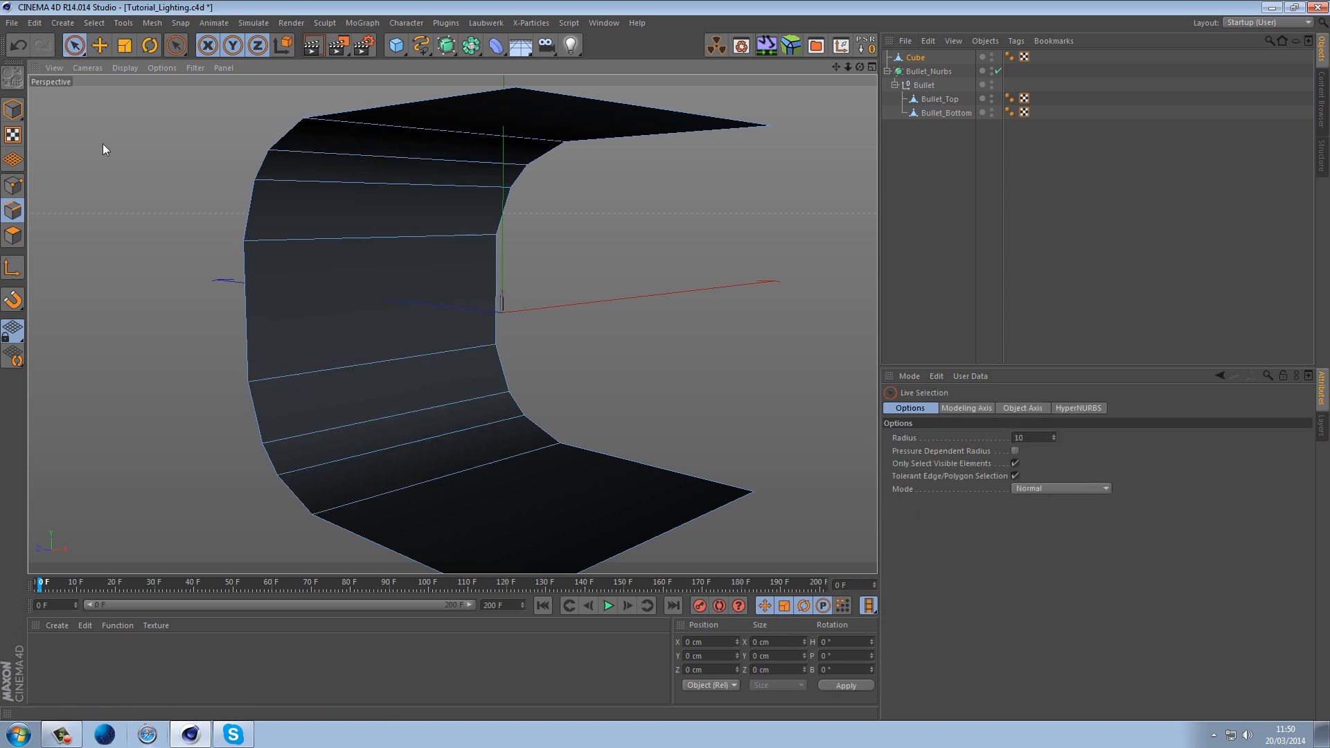
Enable tolerant rectangle selection for points and lower the backdrop's upper points, reducing its height to about 163 cm
left_click(12, 187)
left_click_drag(69, 47, 111, 91)
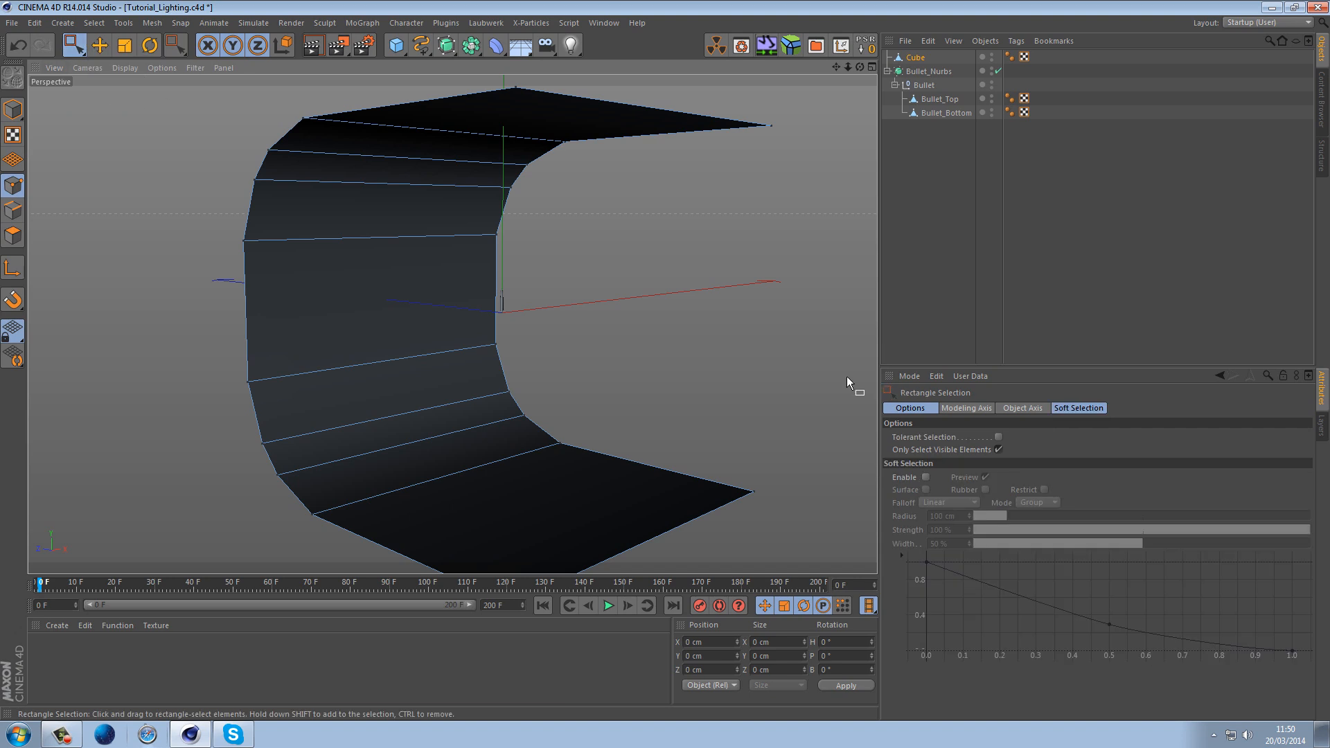
left_click(998, 437)
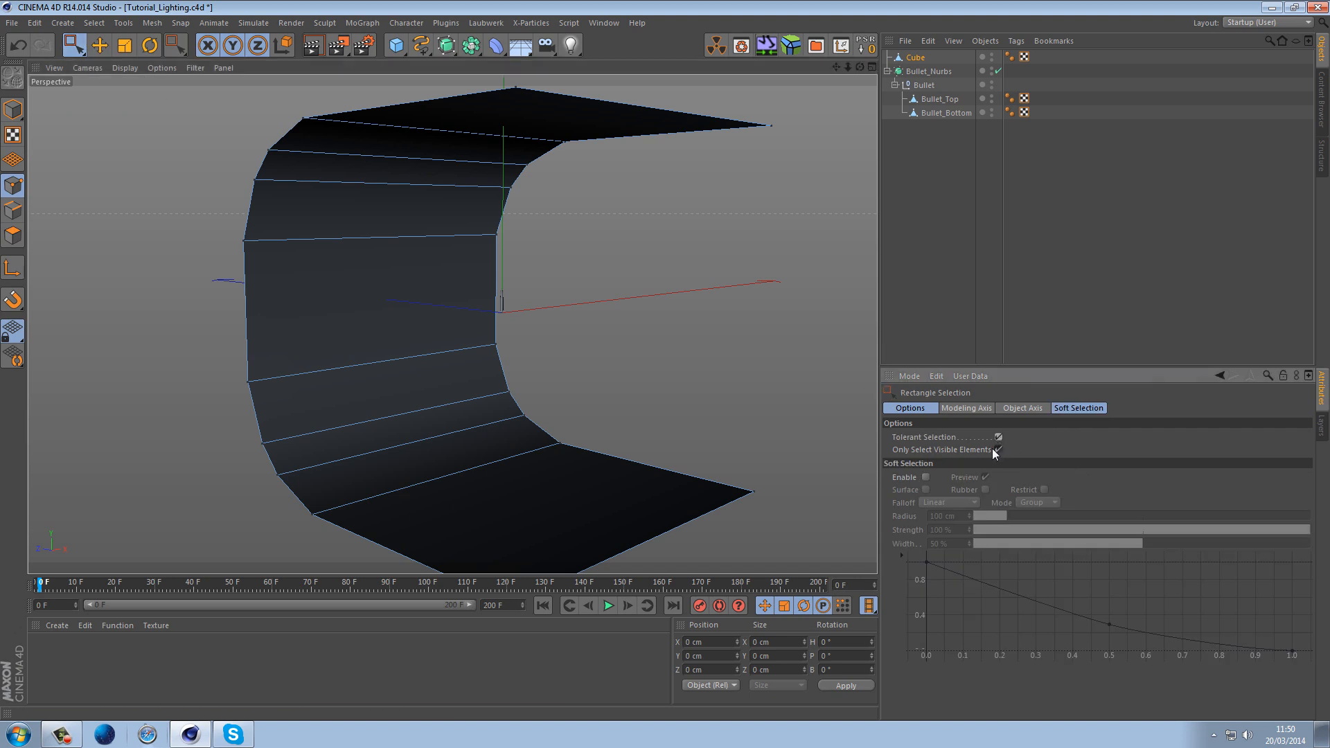
left_click_drag(644, 229, 451, 291, "alt")
left_click_drag(238, 107, 531, 203)
left_click_drag(434, 437, 493, 360, "alt")
Select the points along each side of the backdrop and move them outward, widening it to about 317 cm
left_click_drag(203, 174, 381, 551)
left_click_drag(106, 125, 339, 575)
left_click_drag(385, 371, 321, 368)
left_click_drag(447, 127, 689, 574)
left_click_drag(655, 358, 728, 357)
left_click(554, 182)
left_click_drag(459, 198, 543, 231, "alt")
Select all the backdrop's polygons and extrude them by 2.5 cm with Create Caps enabled to give it thickness
left_click(13, 236)
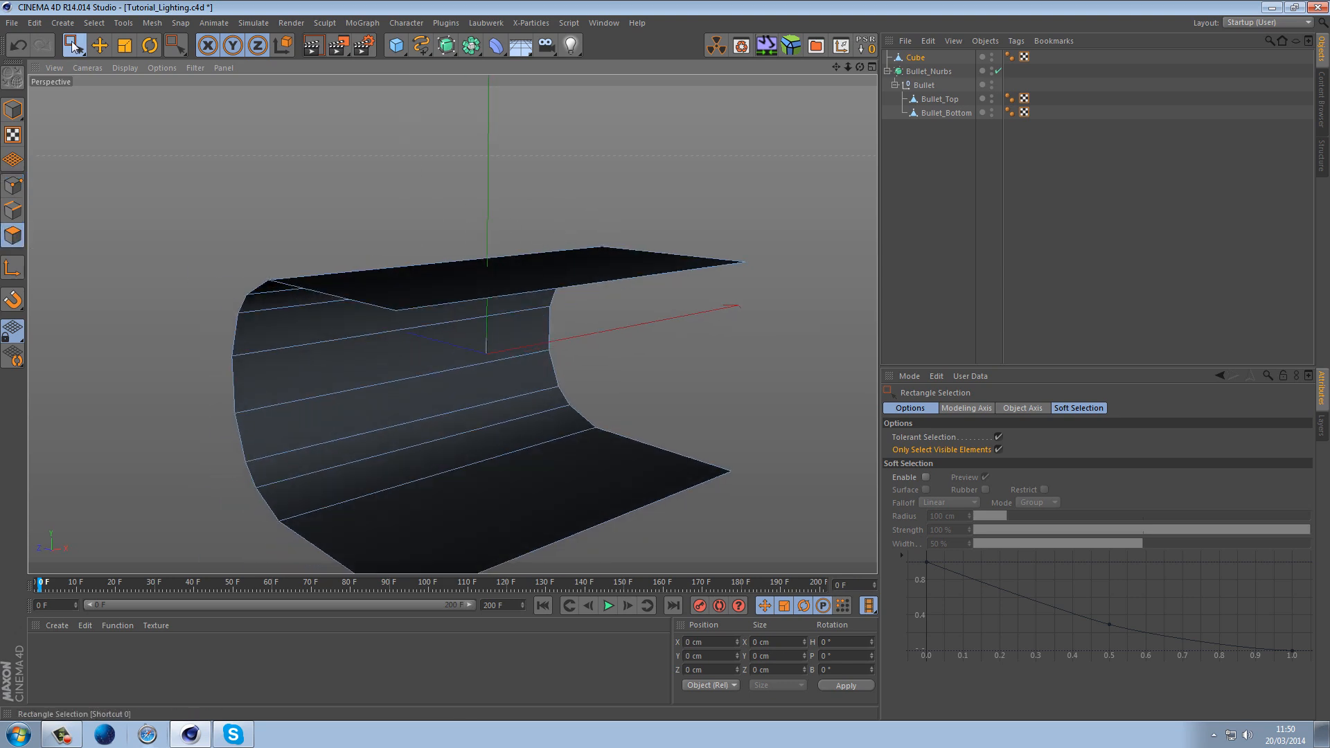
key("ctrl+a")
left_click_drag(547, 376, 668, 353, "alt")
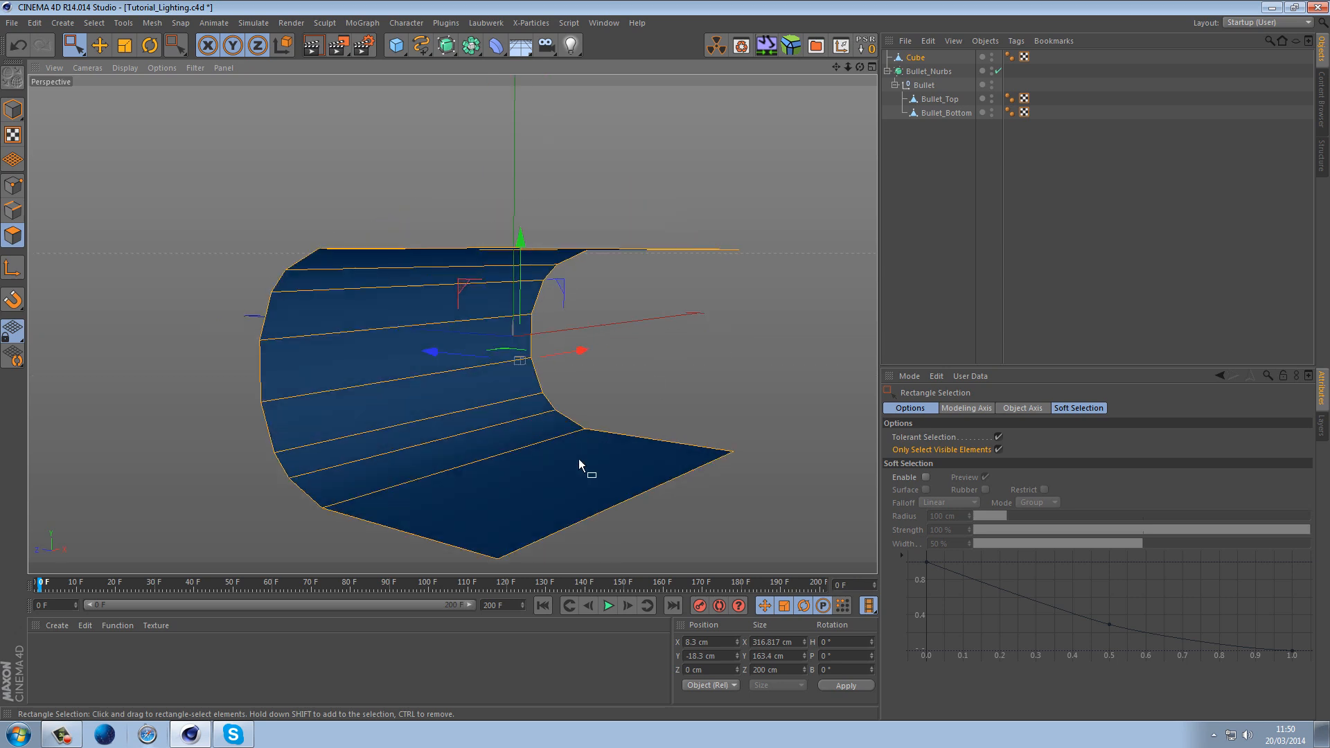
right_click(646, 400)
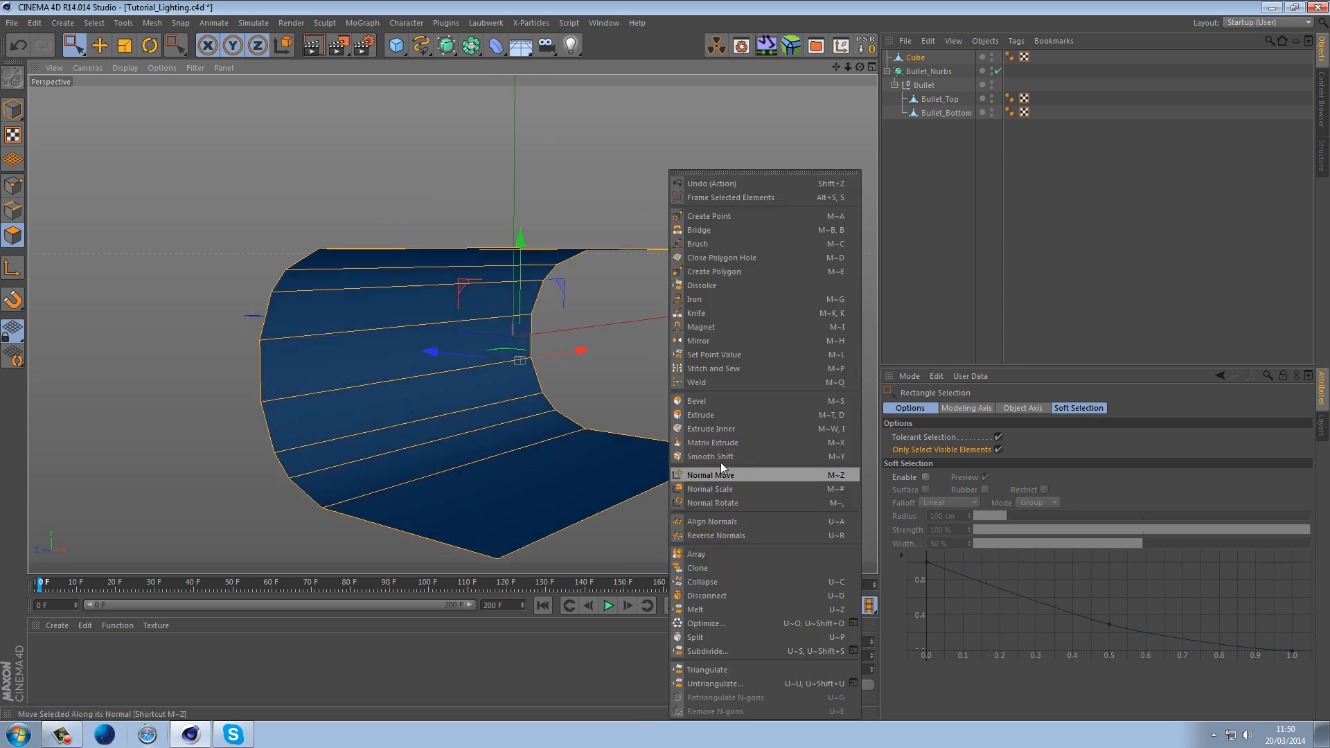
left_click(714, 401)
right_click(717, 404)
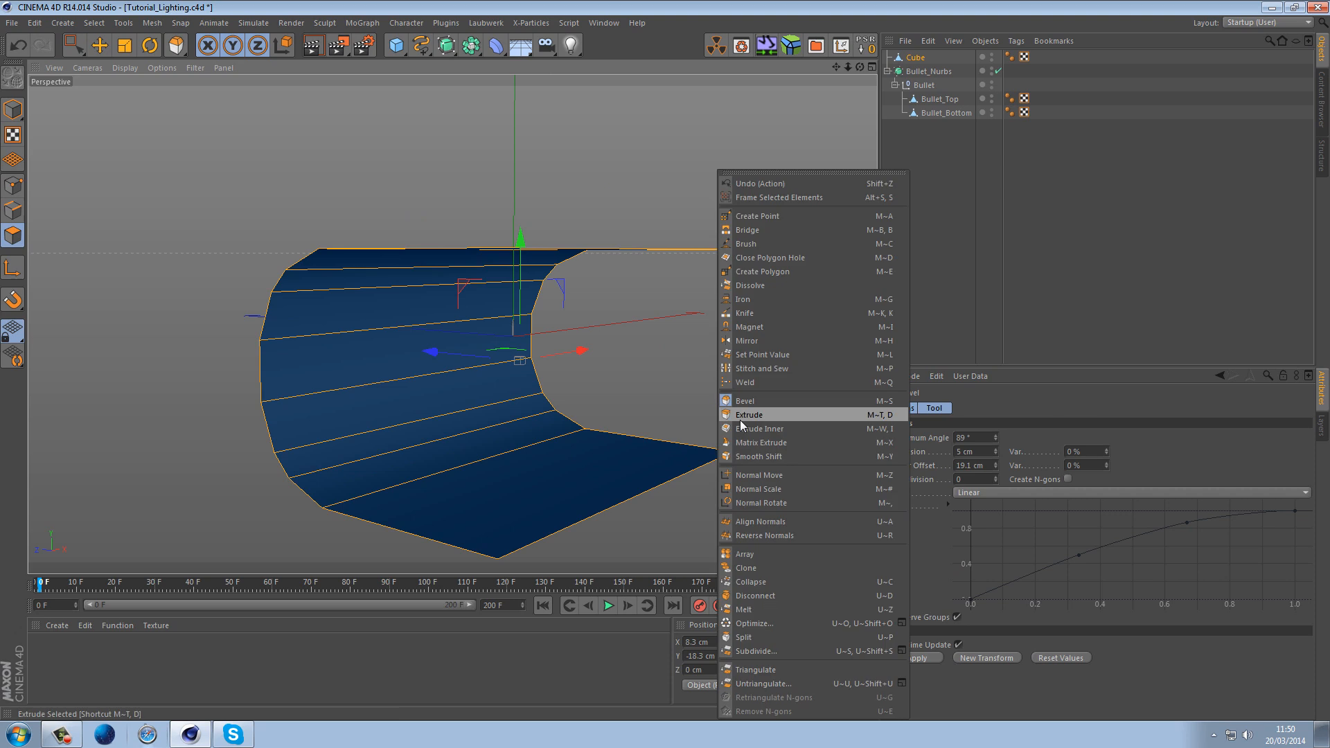
left_click(736, 407)
left_click_drag(705, 396, 733, 395)
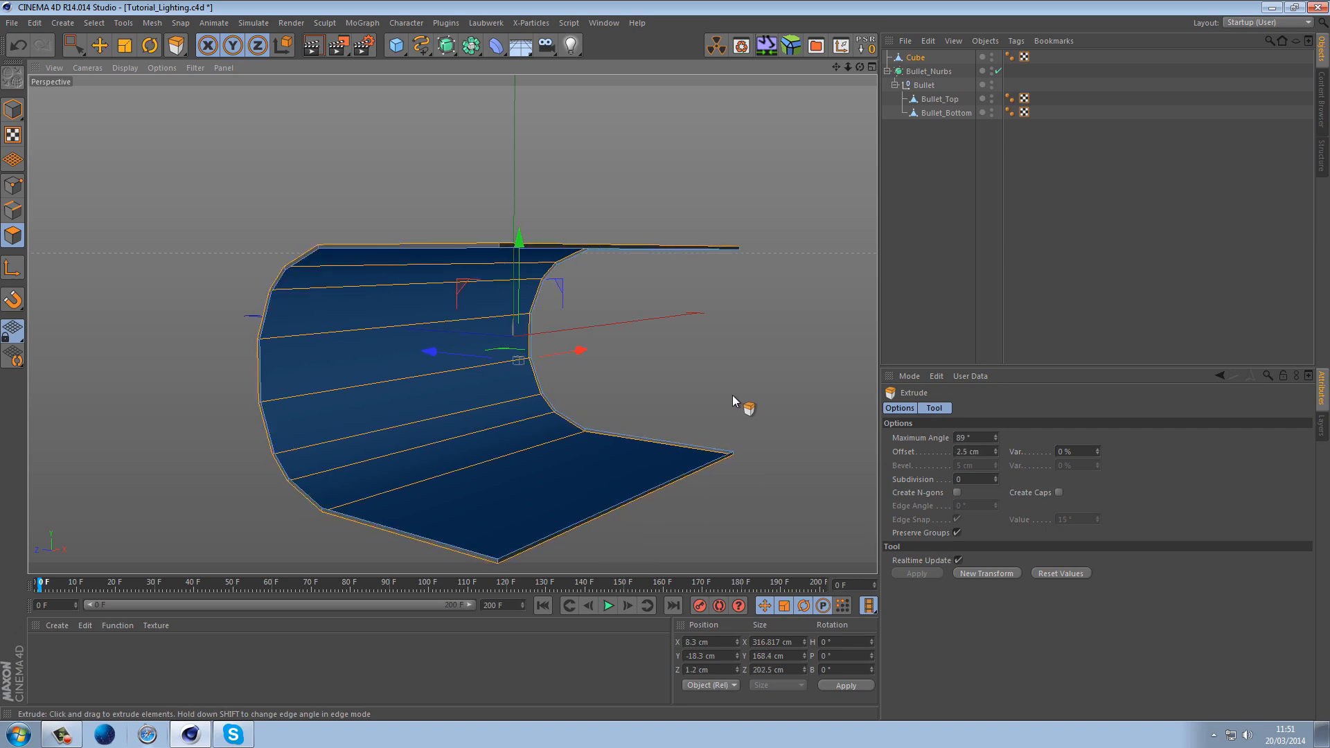
left_click(1061, 493)
left_click_drag(522, 526, 665, 505, "alt")
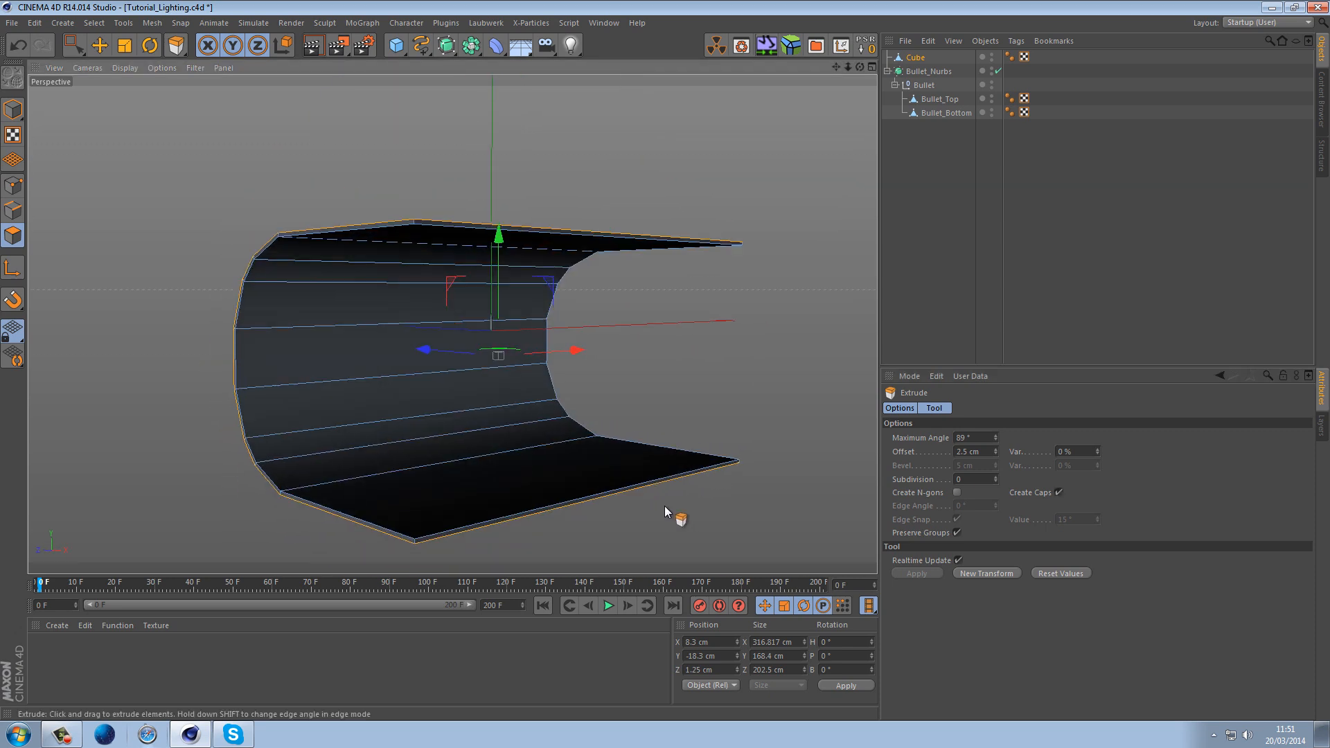
Use the Knife in Loop mode to add edge loops close to the backdrop's side borders
left_click(77, 48)
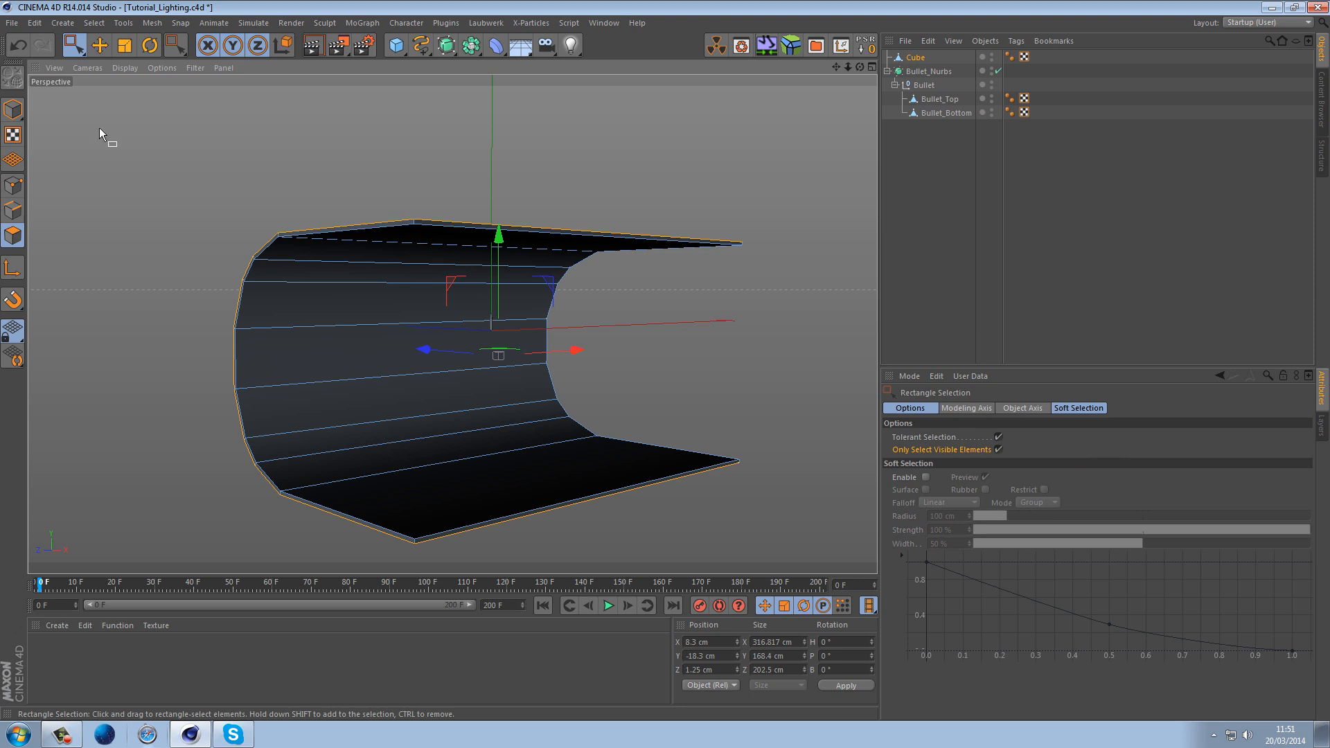
left_click(13, 211)
right_click(431, 150)
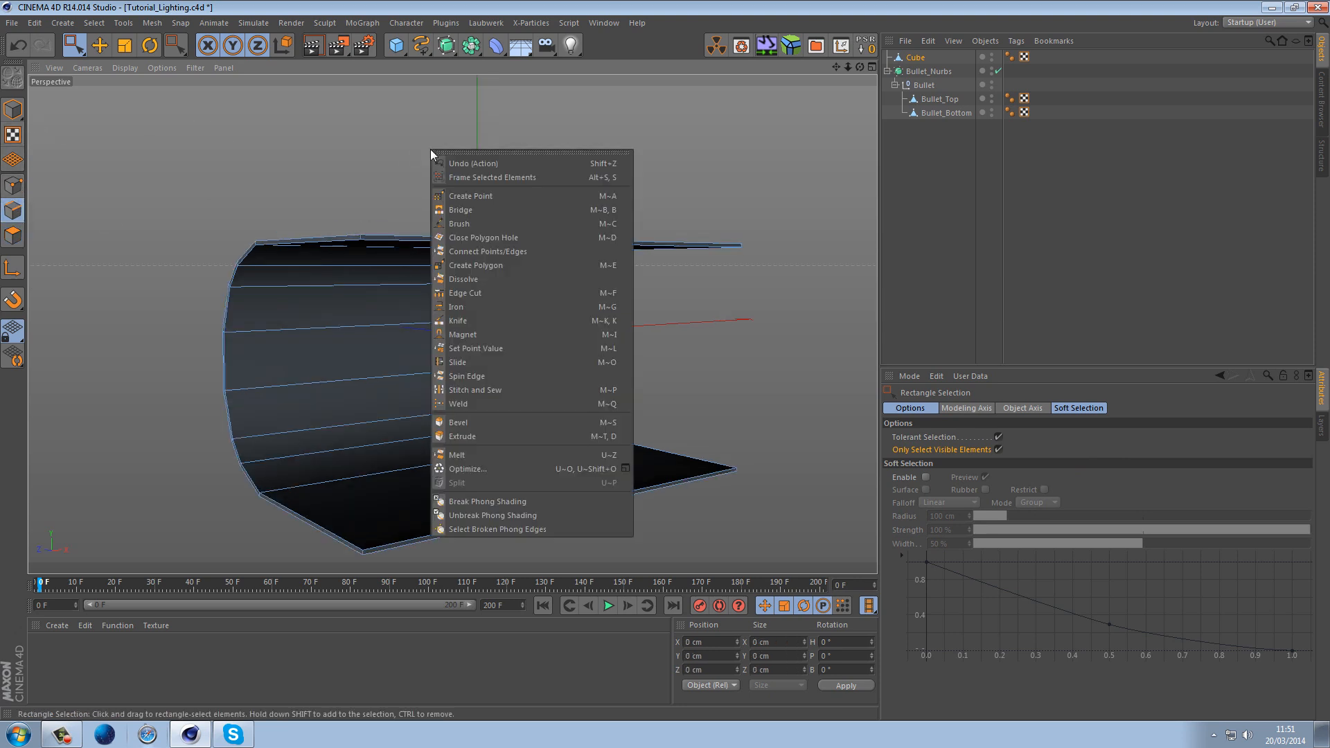
left_click(484, 321)
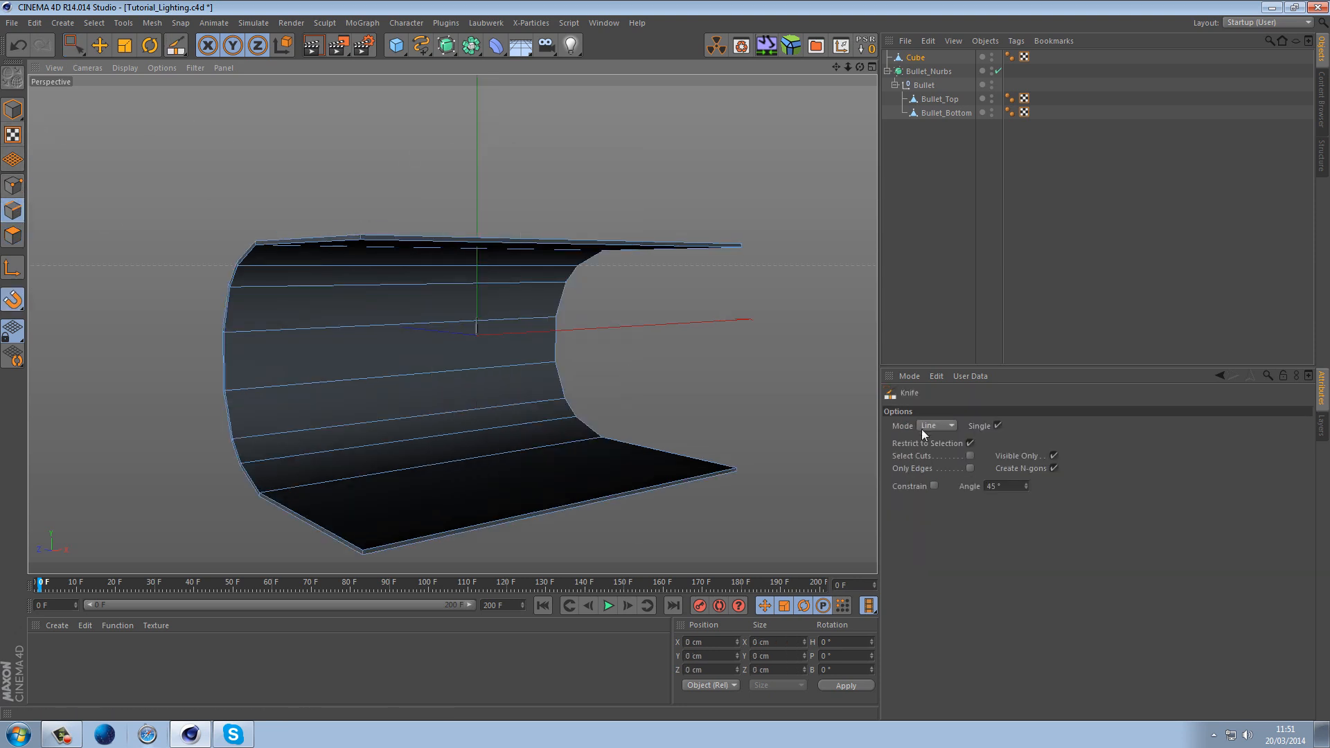
left_click(930, 426)
left_click(945, 455)
left_click_drag(746, 481, 755, 493, "alt")
middle_click_drag(727, 421, 650, 335, "alt")
left_click_drag(650, 335, 471, 390, "alt")
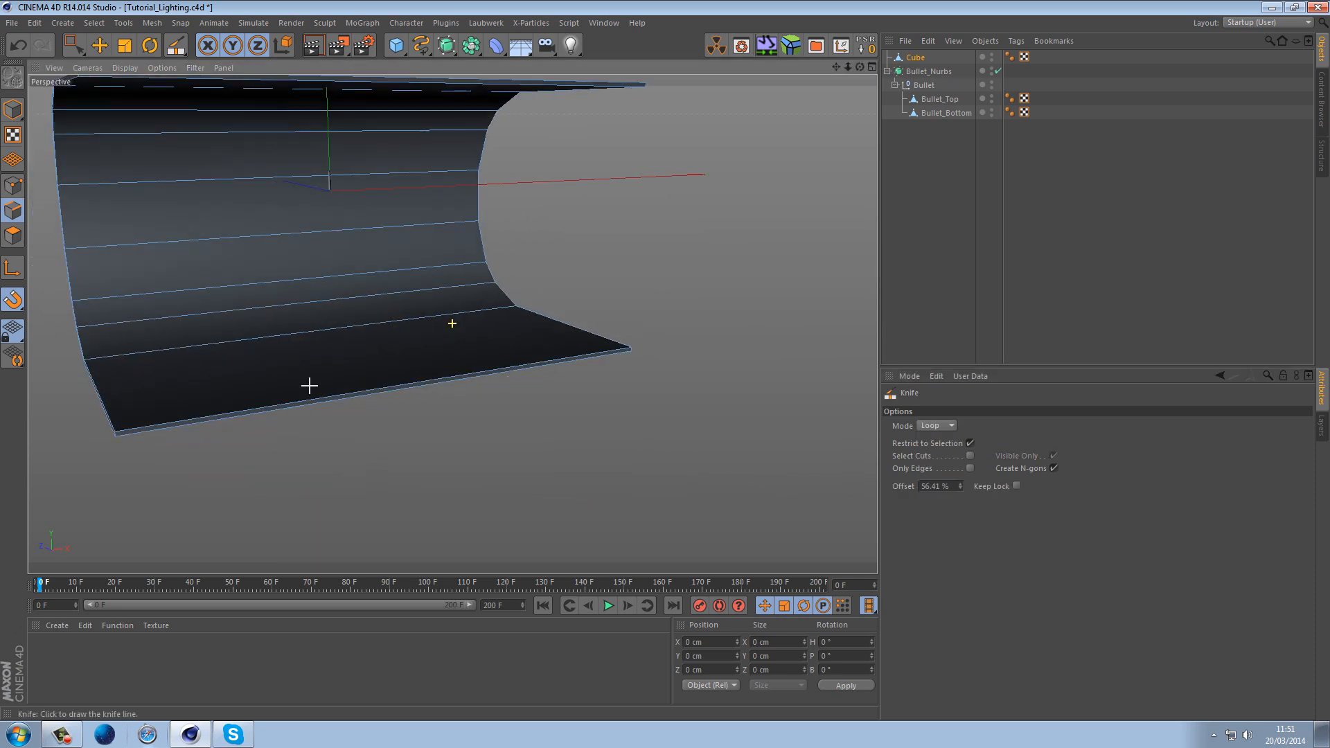
left_click(142, 424)
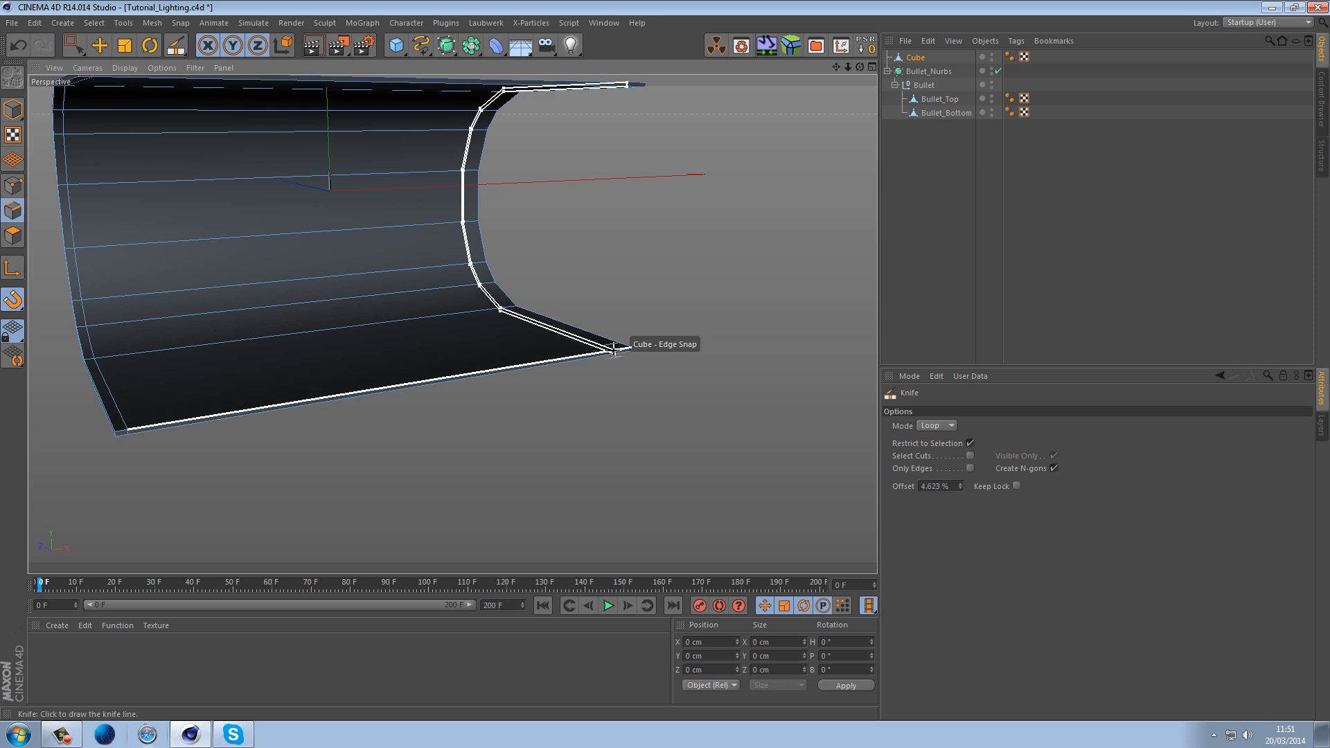
Add Knife loop cuts across the floor near the bend and close to the roof's front edge
left_click_drag(591, 436, 701, 449, "alt")
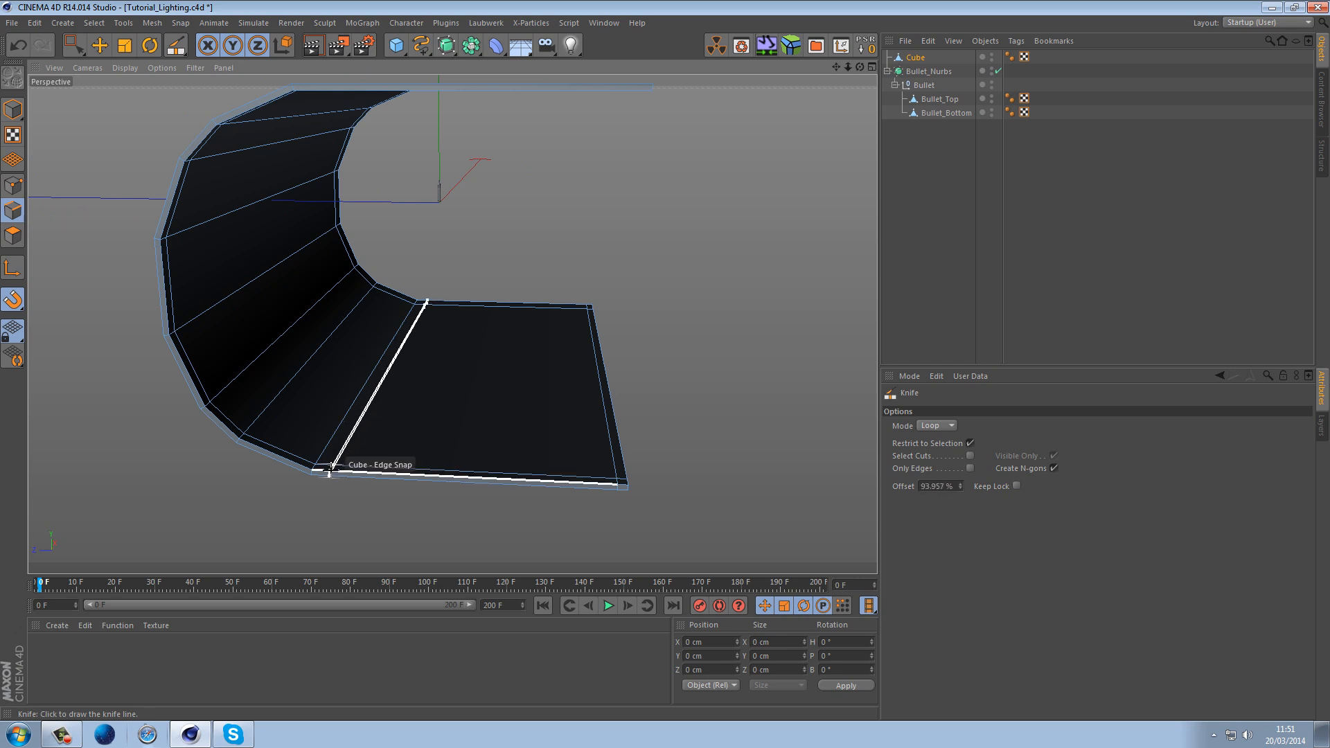
left_click(368, 471)
left_click_drag(361, 471, 469, 318, "alt")
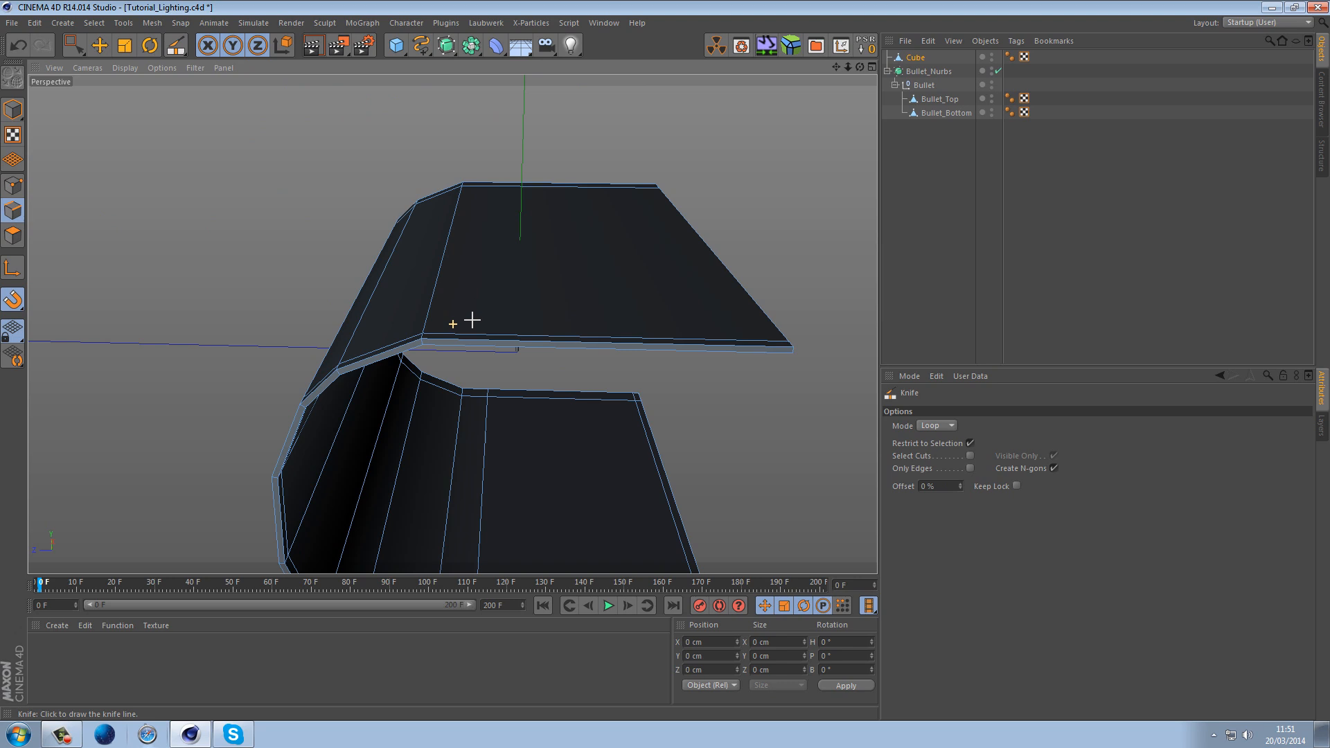
left_click(779, 340)
Smooth the backdrop by placing the Cube object inside a HyperNURBS object
left_click_drag(446, 47, 485, 64)
key("0")
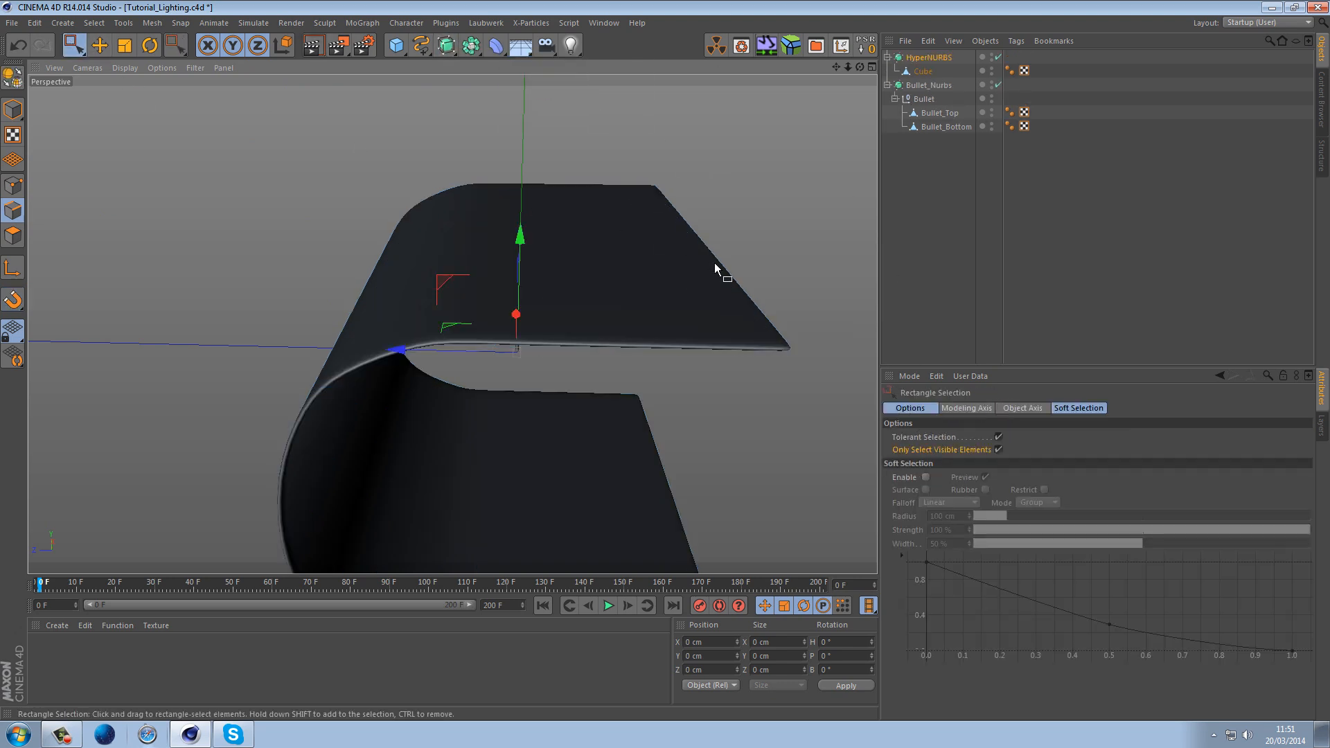
left_click_drag(710, 261, 709, 201, "alt")
left_click_drag(629, 281, 647, 320, "alt")
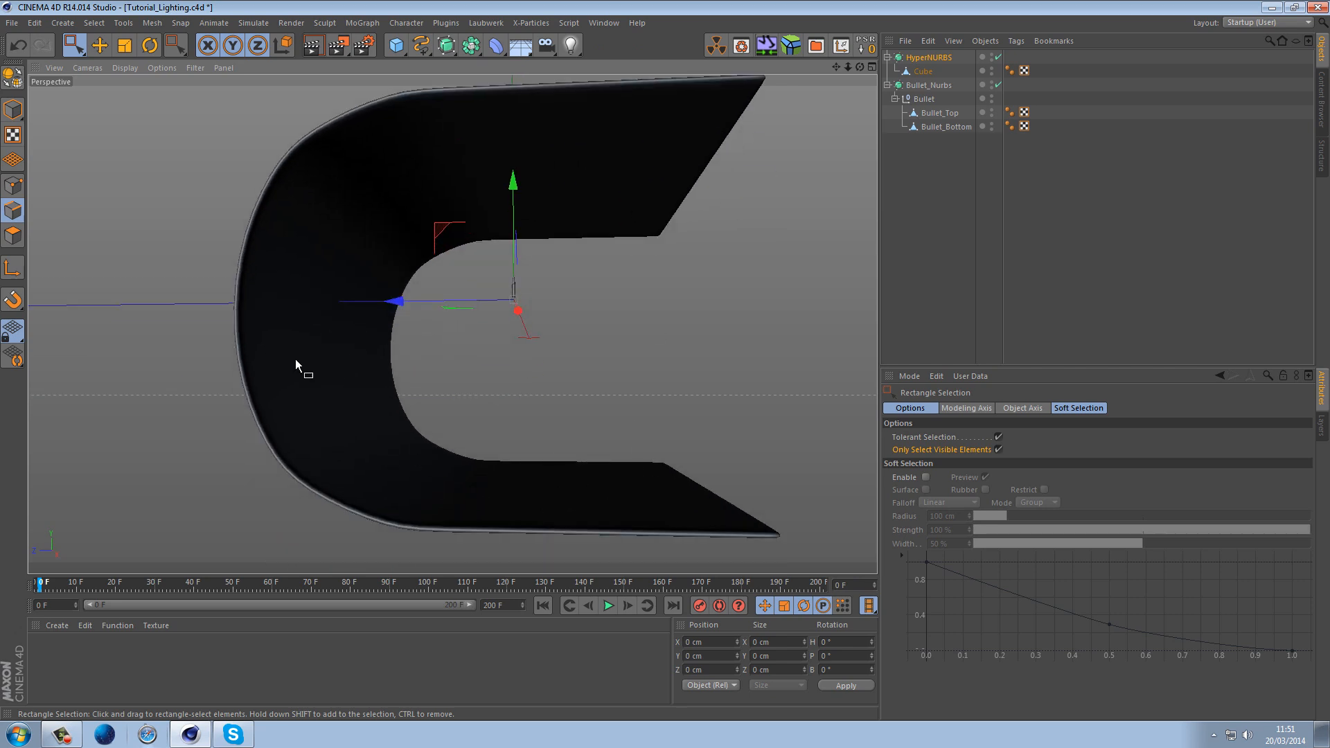
Loop-select the cut across the floor near the bend and move it forward to about 2 cm in Z
left_click(475, 446)
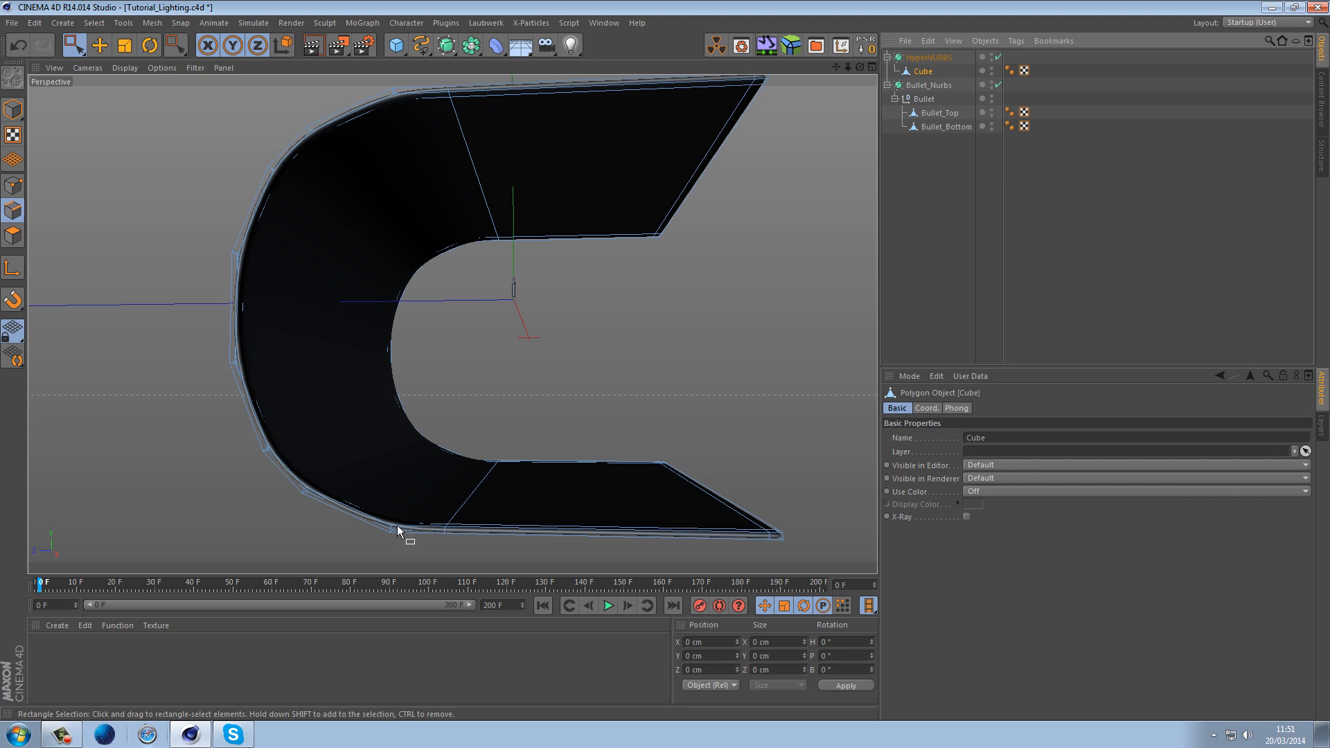
key("u")
key("l")
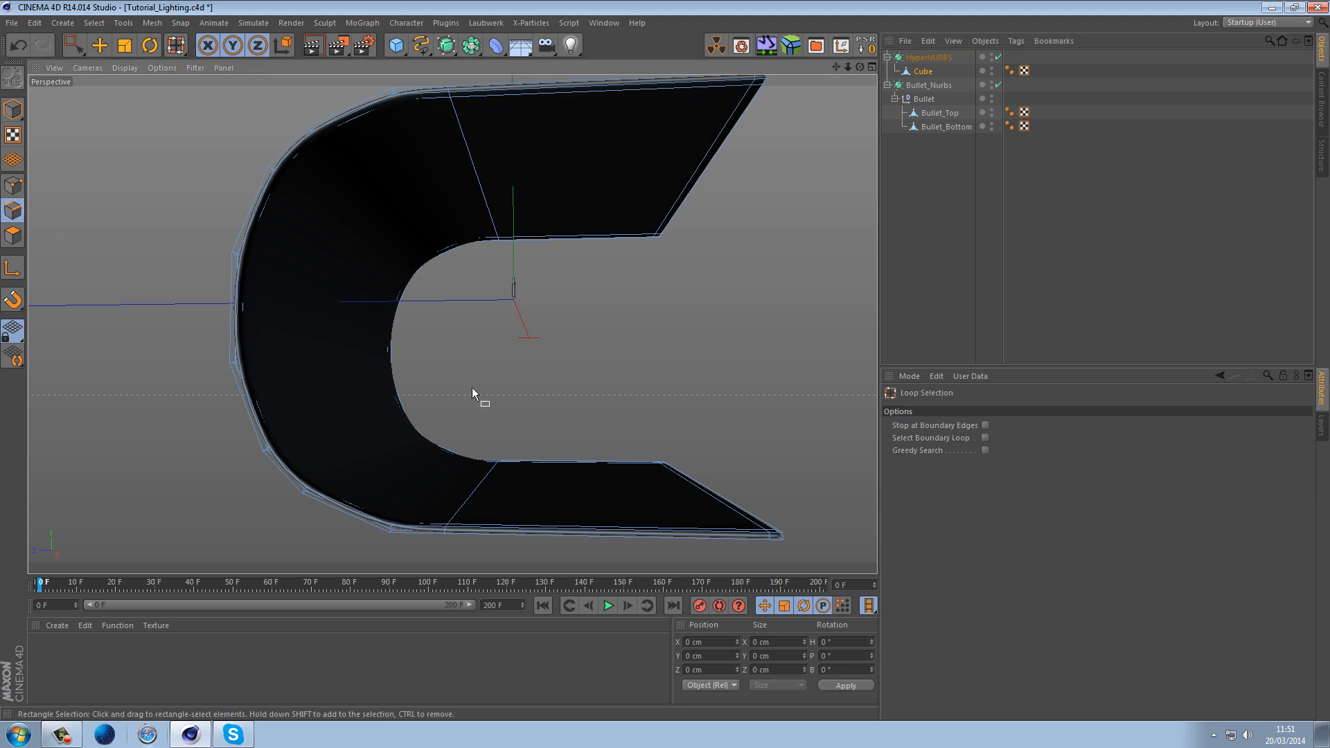
left_click(484, 497)
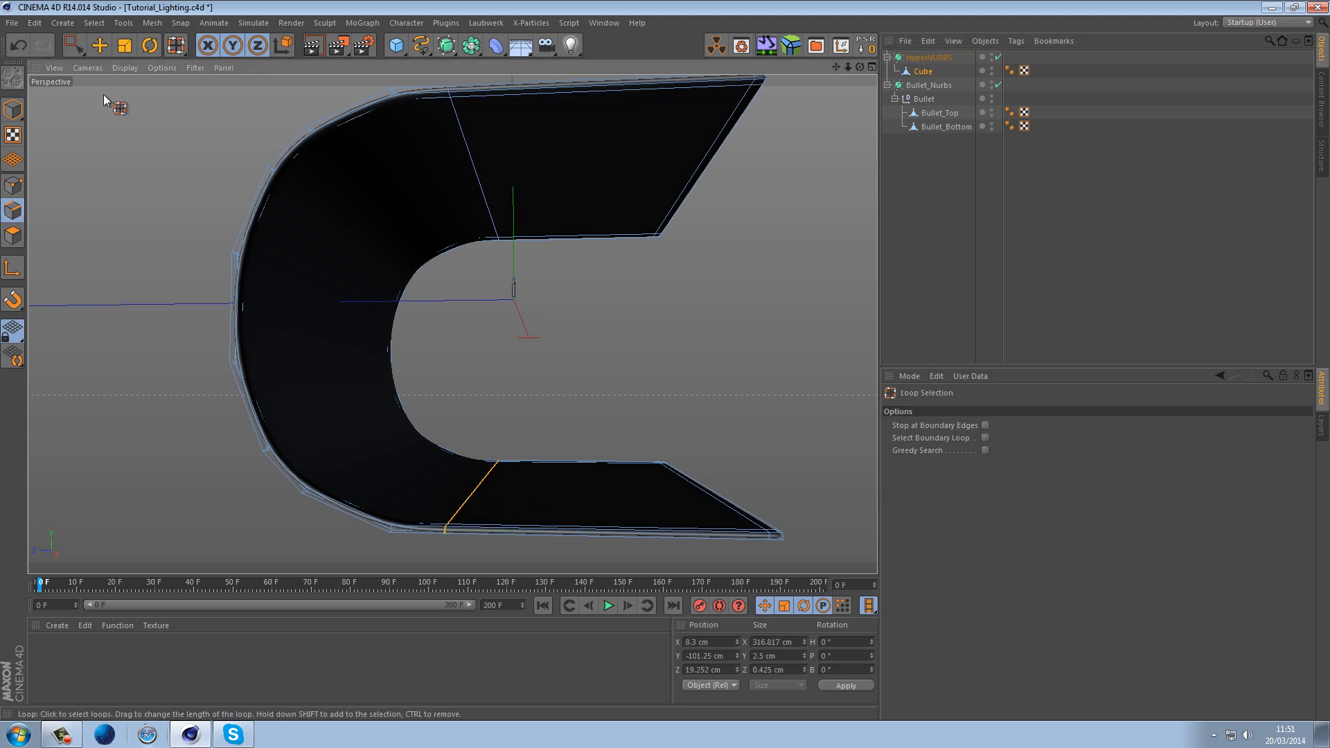
left_click(99, 47)
left_click_drag(419, 483, 454, 487)
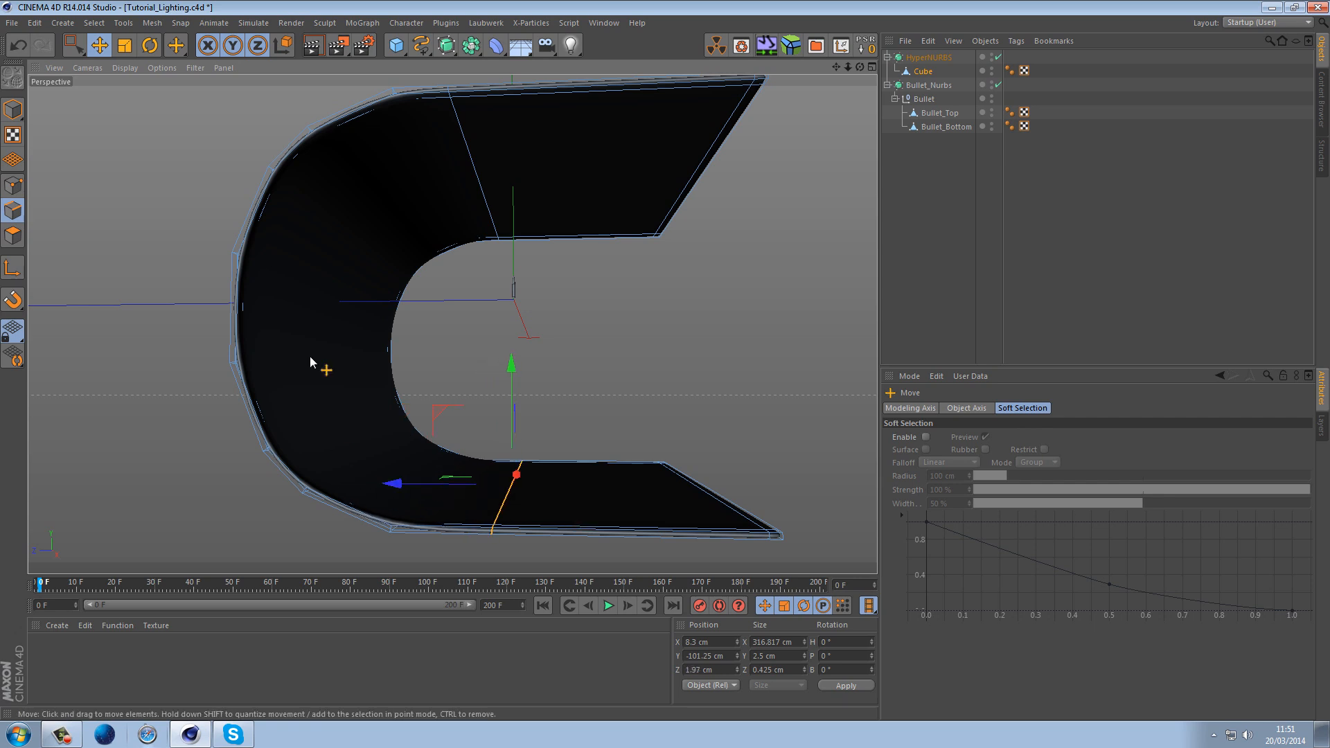
left_click(662, 286)
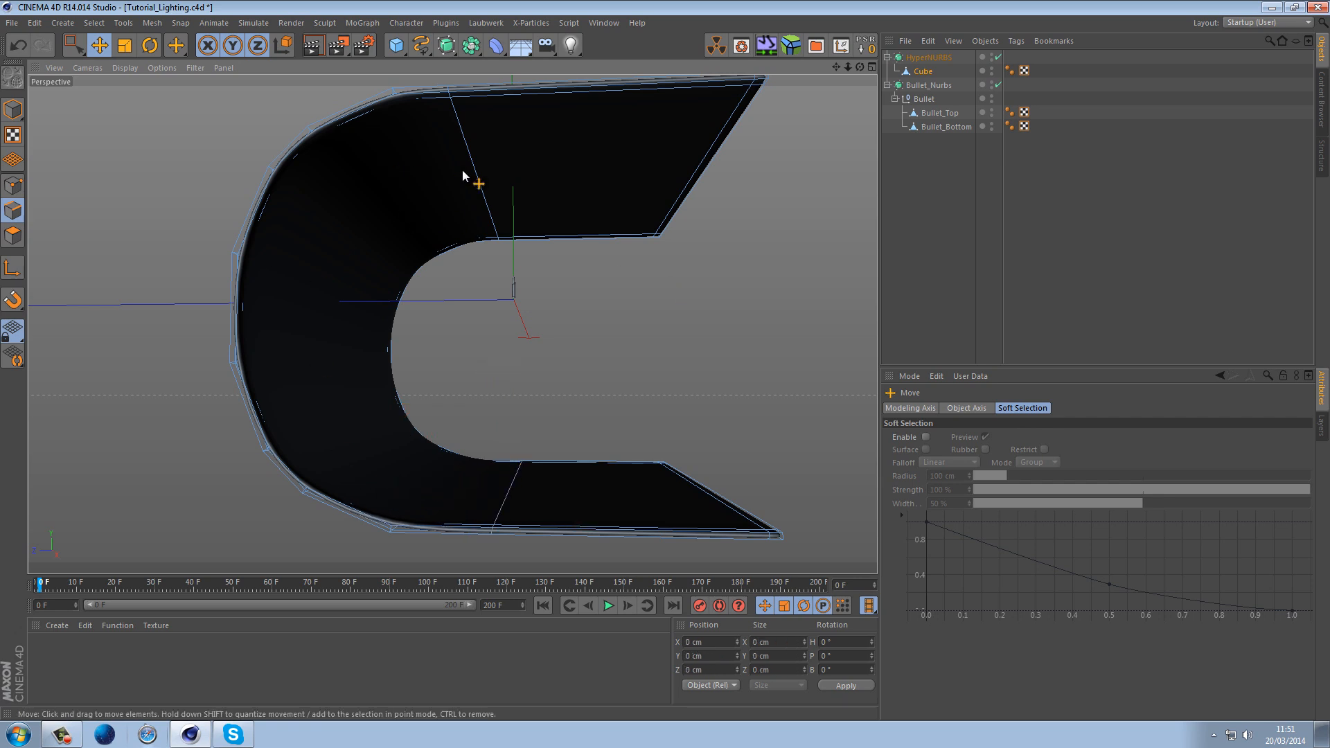
In the Right view, move the whole backdrop up to about Y 88 cm and Z 6 cm, bringing its floor just below the bullet
left_click_drag(695, 282, 624, 293, "alt")
scroll(624, 293, "down", 3)
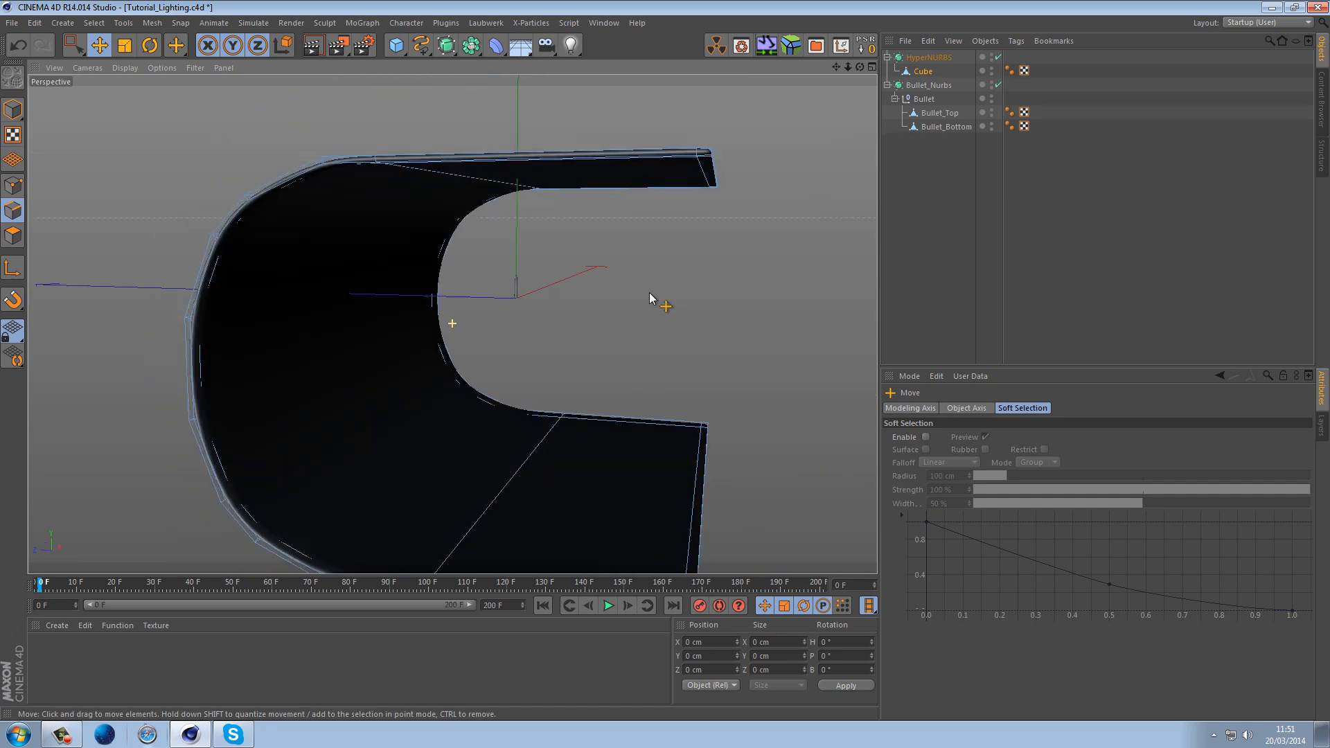
middle_click(658, 297)
middle_click(351, 412)
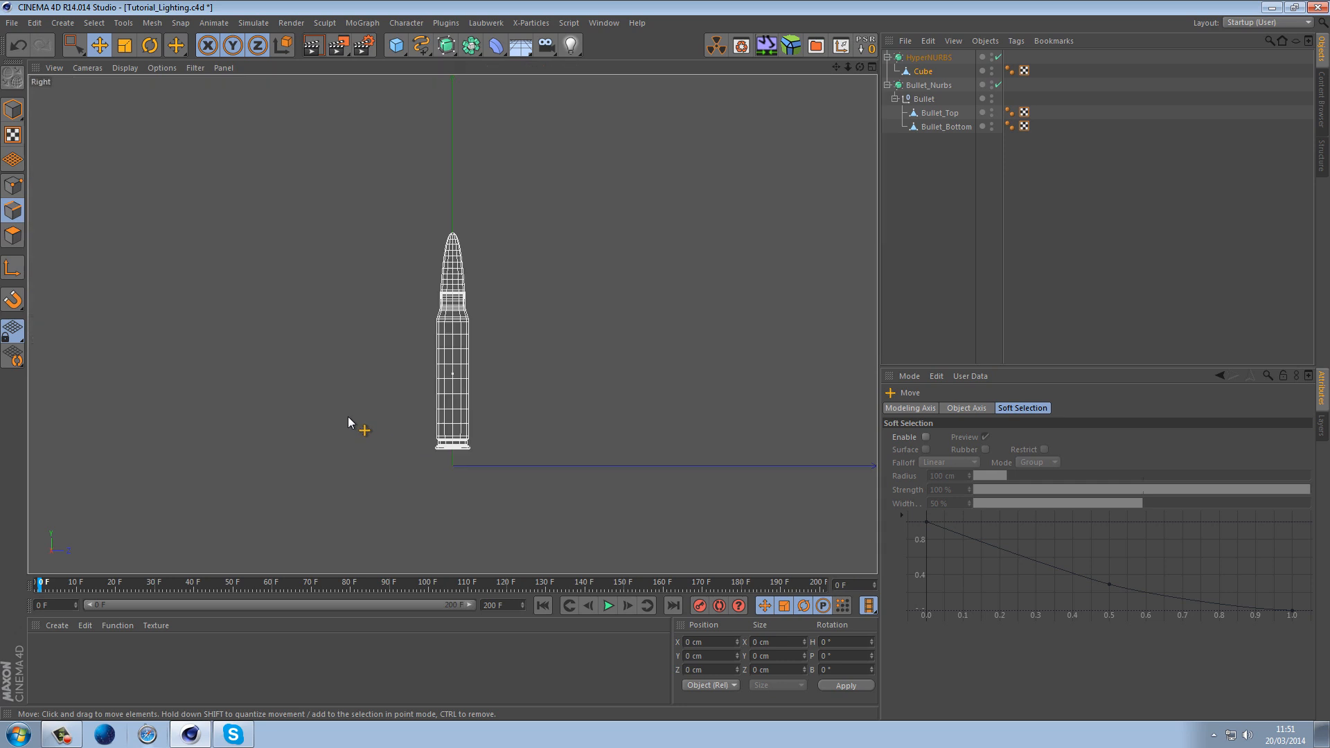
left_click(13, 111)
key("h")
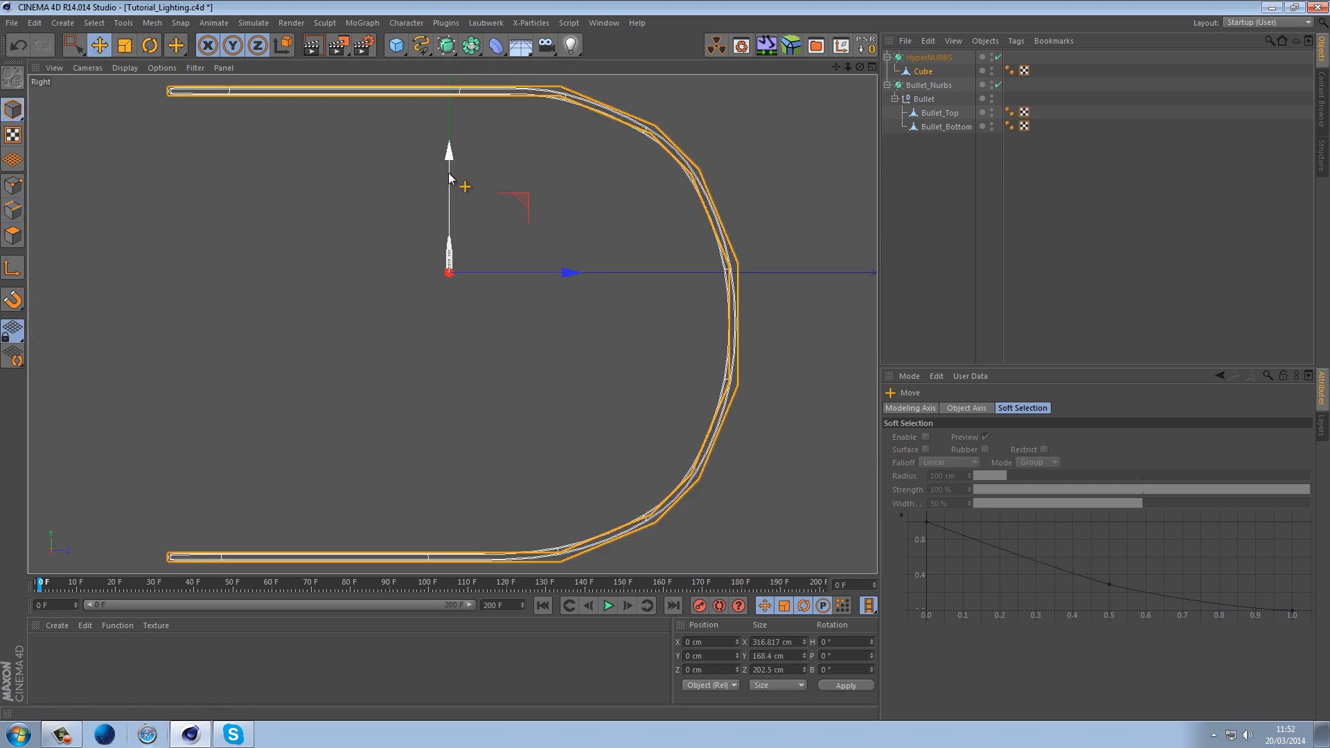
mouse_move(489, 189)
left_mouse_down()
mouse_move(505, 166)
mouse_move(489, 163)
left_mouse_up()
key("super")
left_click(502, 193)
key("ctrl+z")
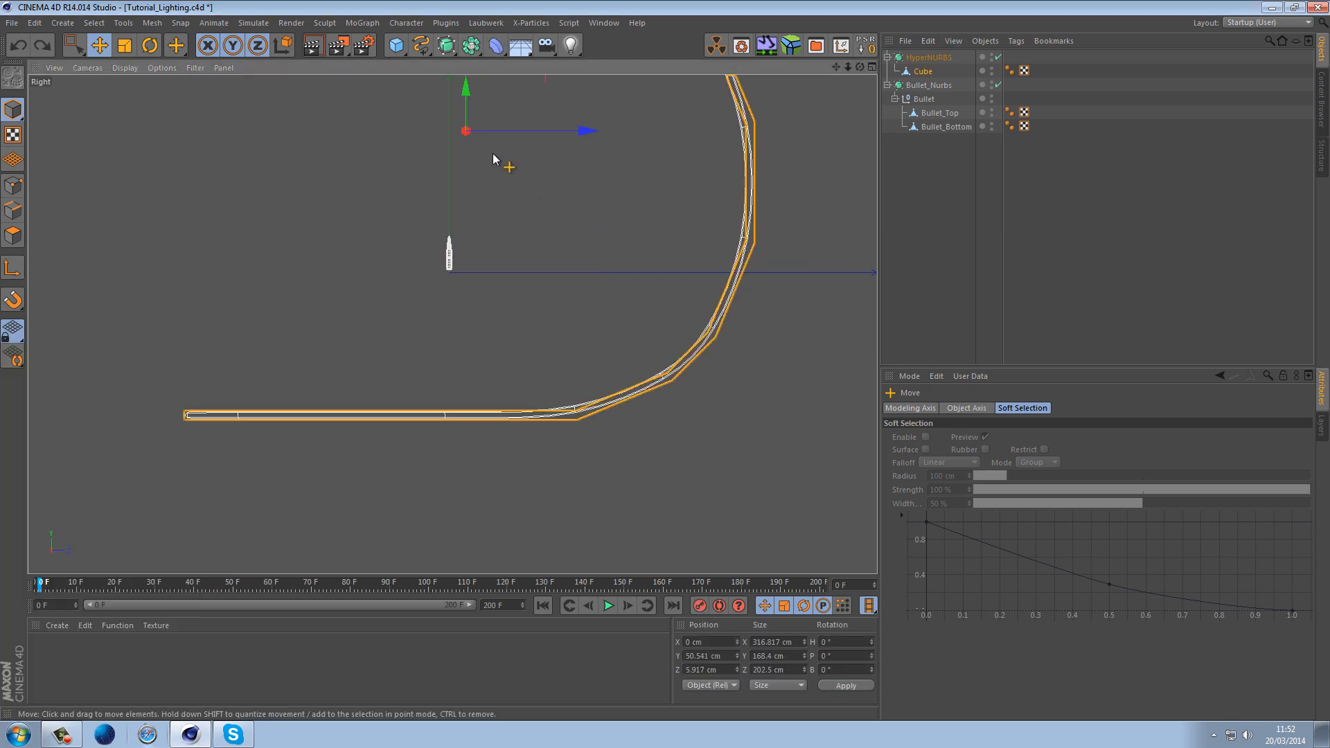
left_click_drag(467, 107, 467, 2)
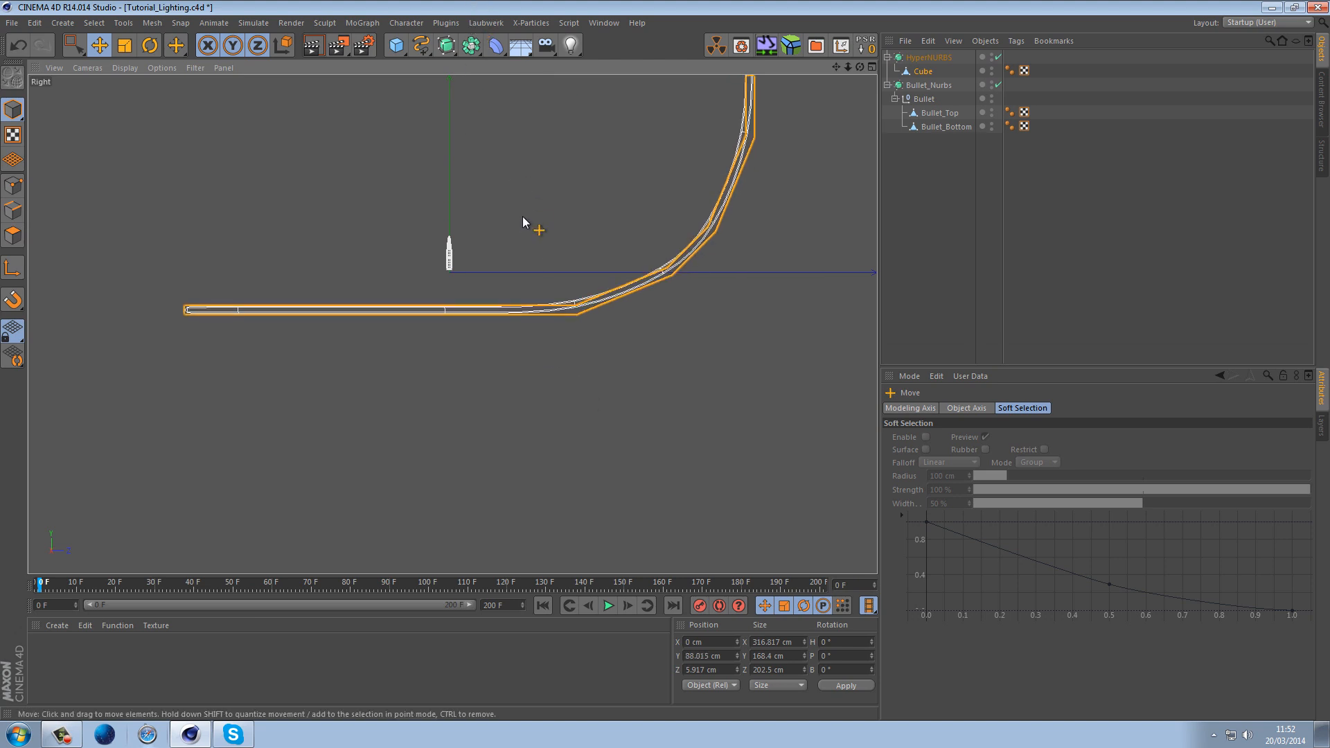
Move the backdrop's object axis down to the level of its floor
middle_click_drag(521, 223, 572, 377, "alt")
scroll(508, 336, "up", 1)
left_click(18, 268)
left_click_drag(503, 106, 511, 419)
Raise the backdrop until its floor surface touches the bullet's base, then deselect it and check the contact up close
scroll(524, 492, "up", 10)
scroll(478, 365, "up", 2)
left_click_drag(541, 352, 564, 129)
scroll(445, 180, "up", 4)
scroll(445, 180, "up", 3)
scroll(467, 201, "up", 2)
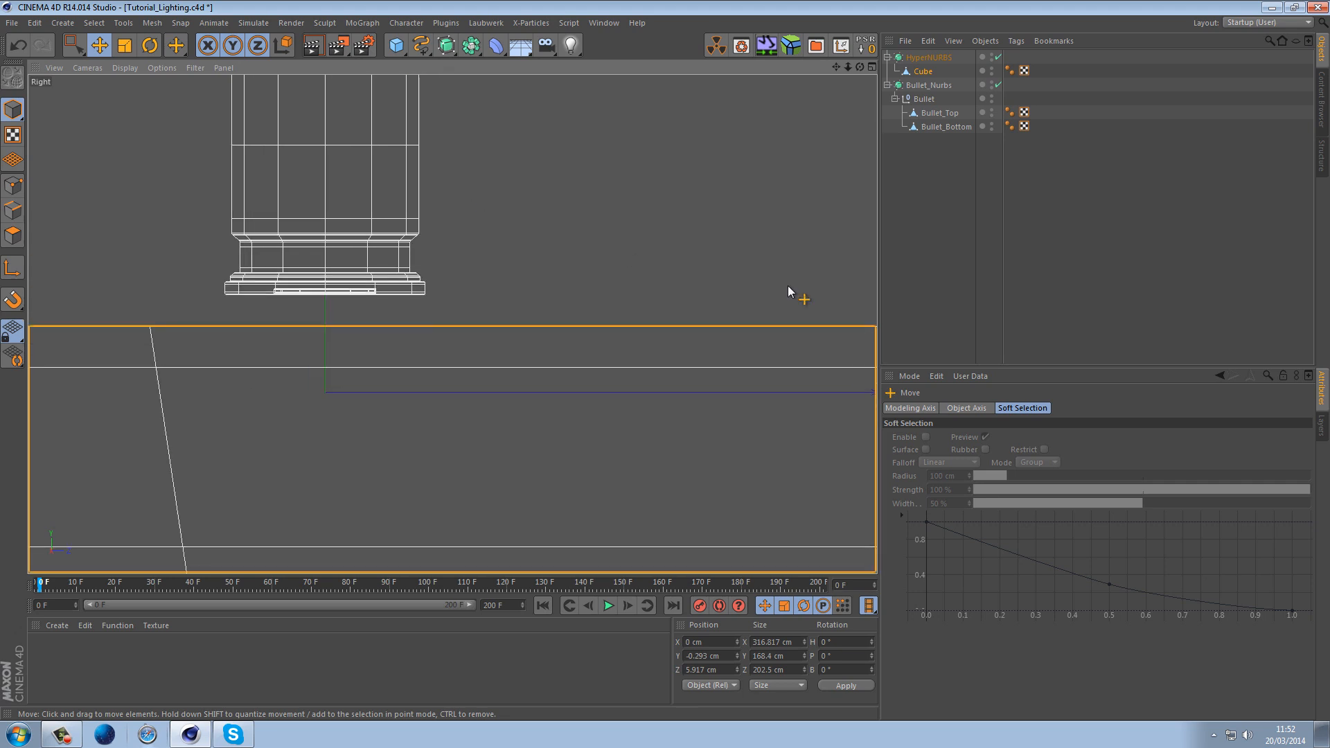
middle_click_drag(814, 300, 733, 289)
left_click_drag(853, 310, 850, 280)
left_click(603, 180)
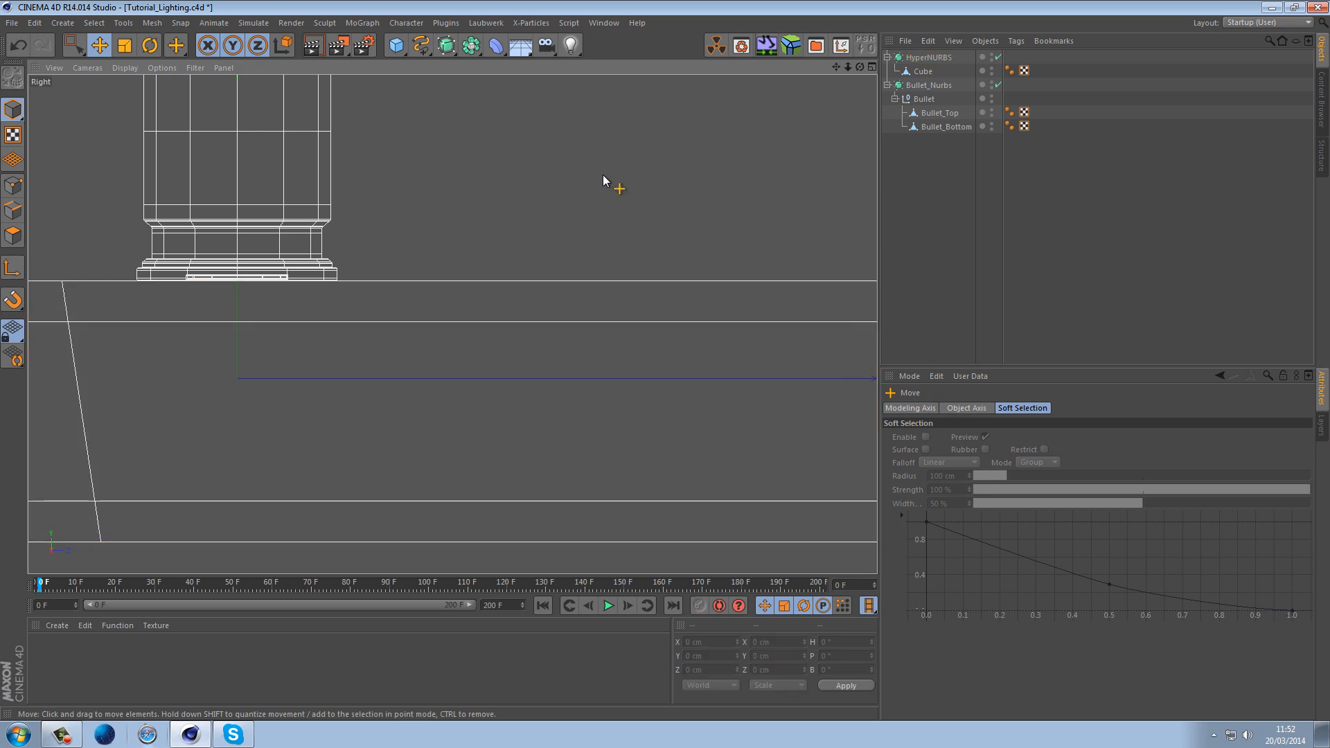
scroll(107, 263, "up", 5)
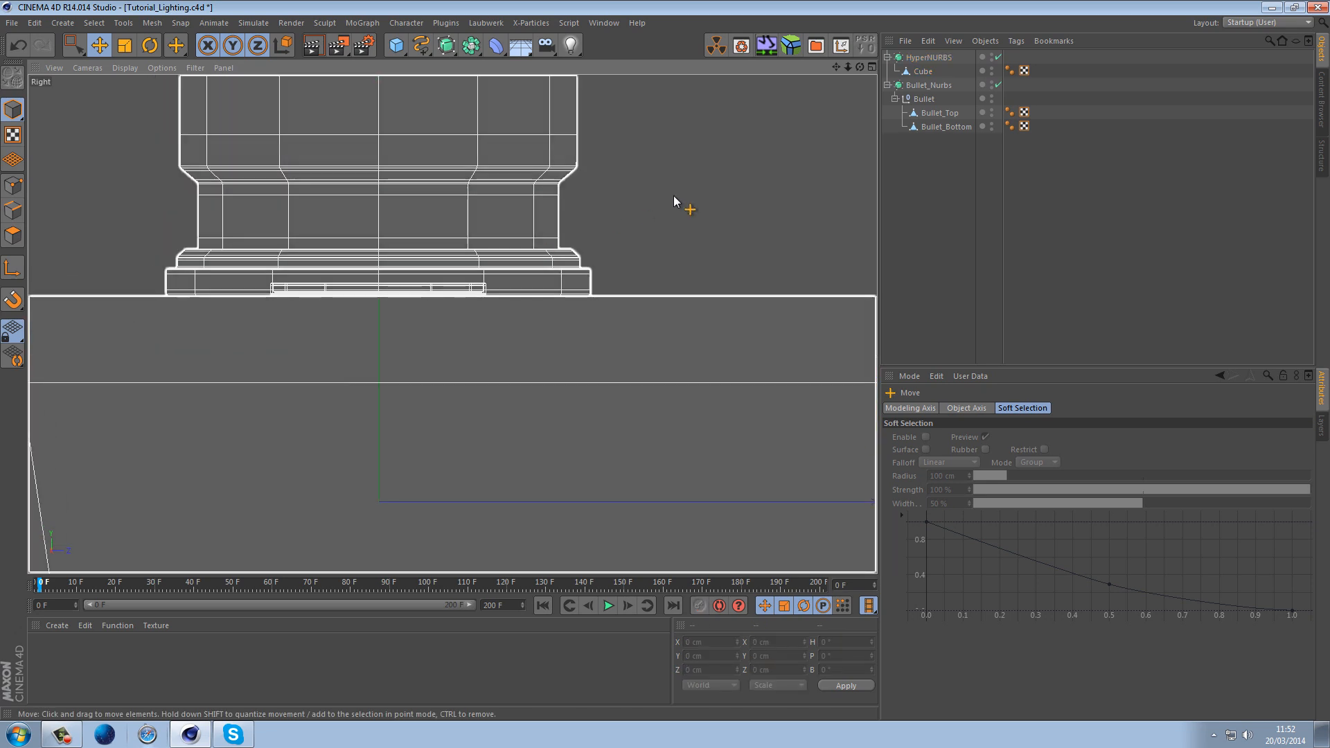
middle_click(679, 197)
middle_click(678, 196)
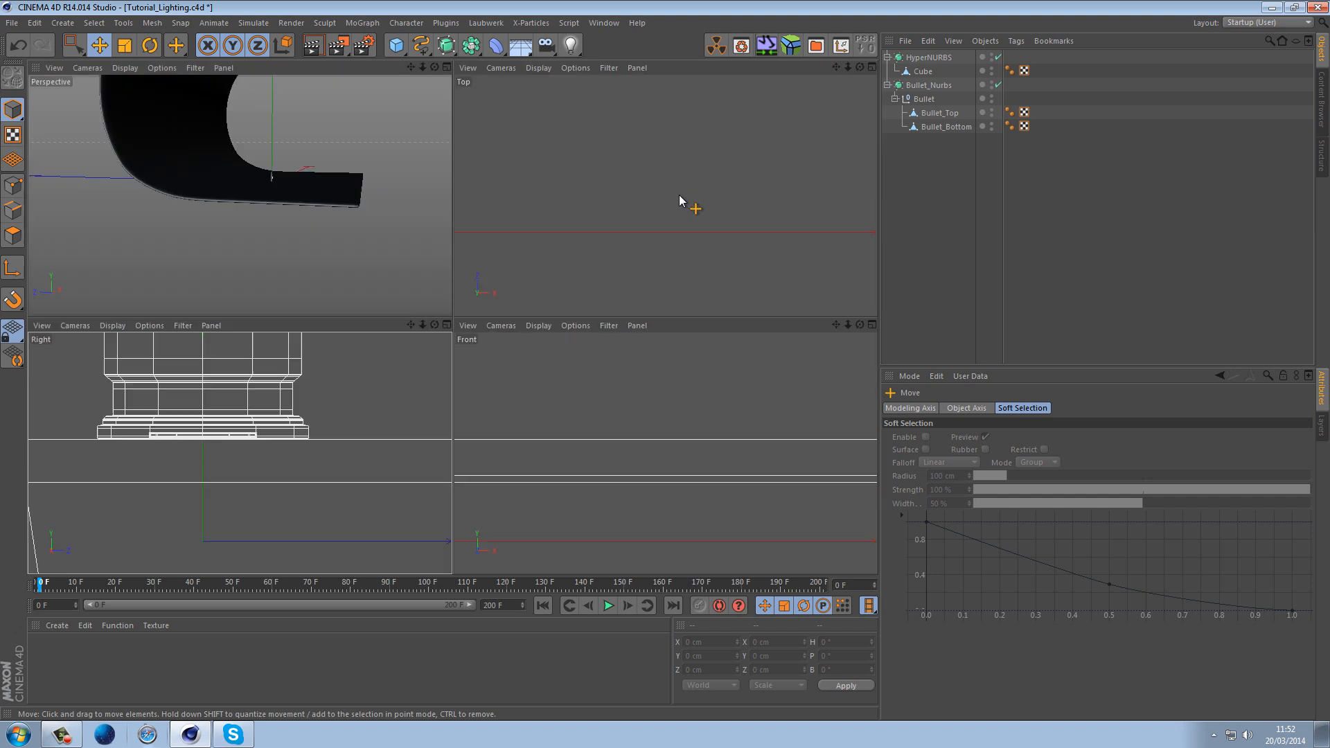
In the Perspective view, shift the whole backdrop slightly along Z toward its open floor end, then deselect it
middle_click(463, 222)
middle_click(340, 215)
left_click_drag(339, 213, 719, 298, "alt")
left_click(634, 331)
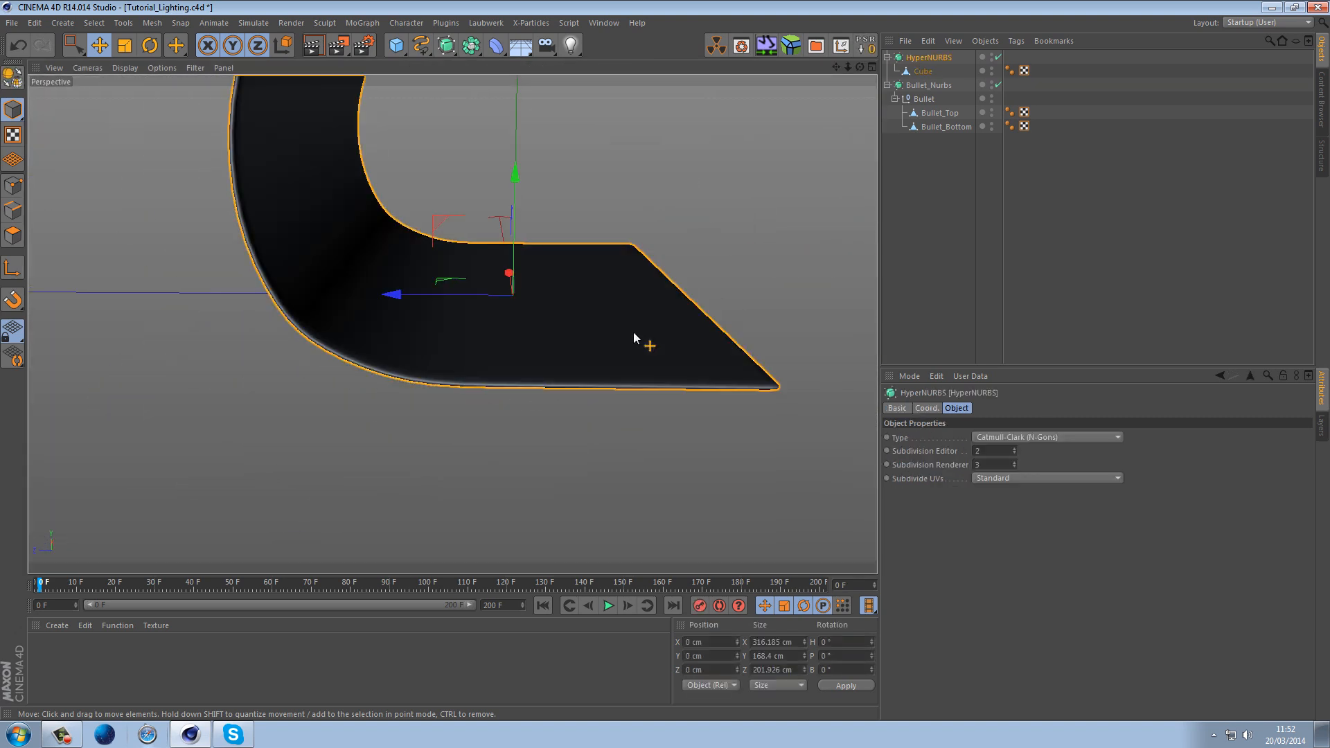
left_click_drag(451, 298, 485, 296)
left_click(684, 173)
scroll(567, 210, "up", 5)
left_click_drag(566, 210, 516, 214, "alt")
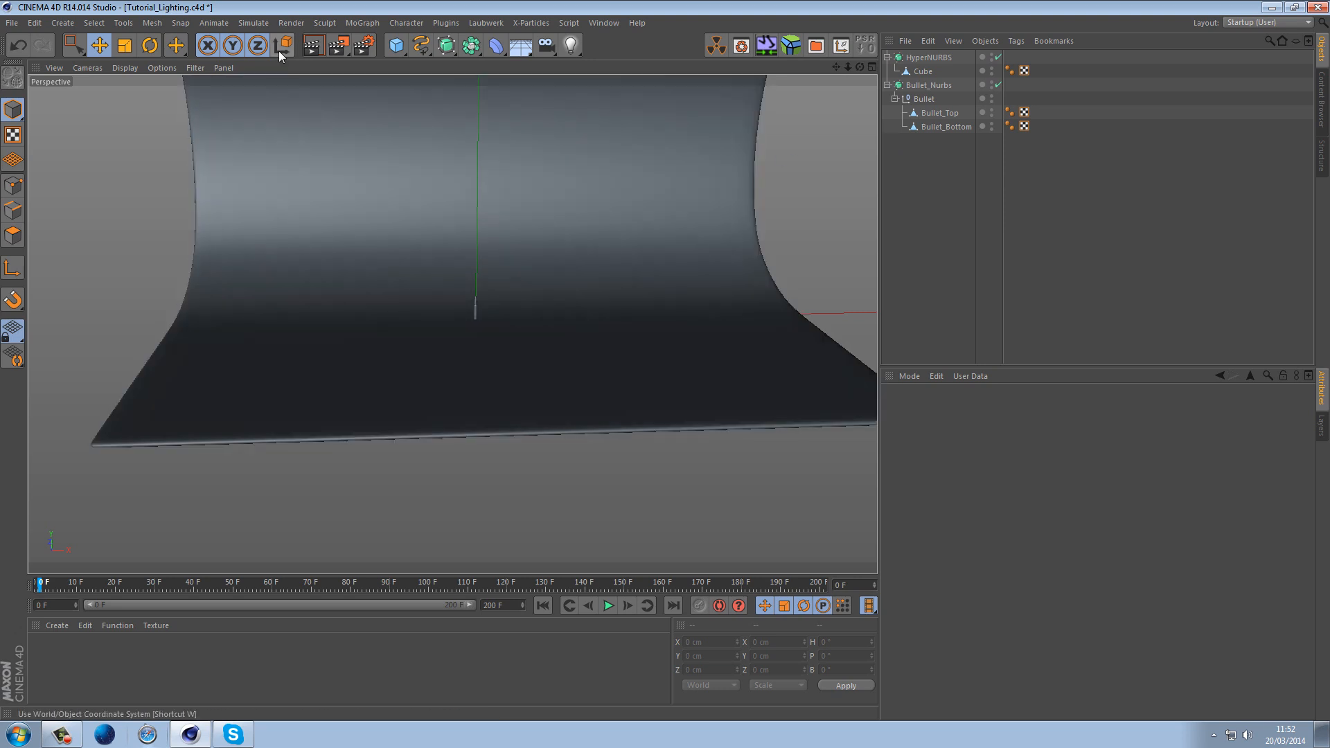
Choose VrayBridge as the renderer in the render settings and open its options
left_click(365, 46)
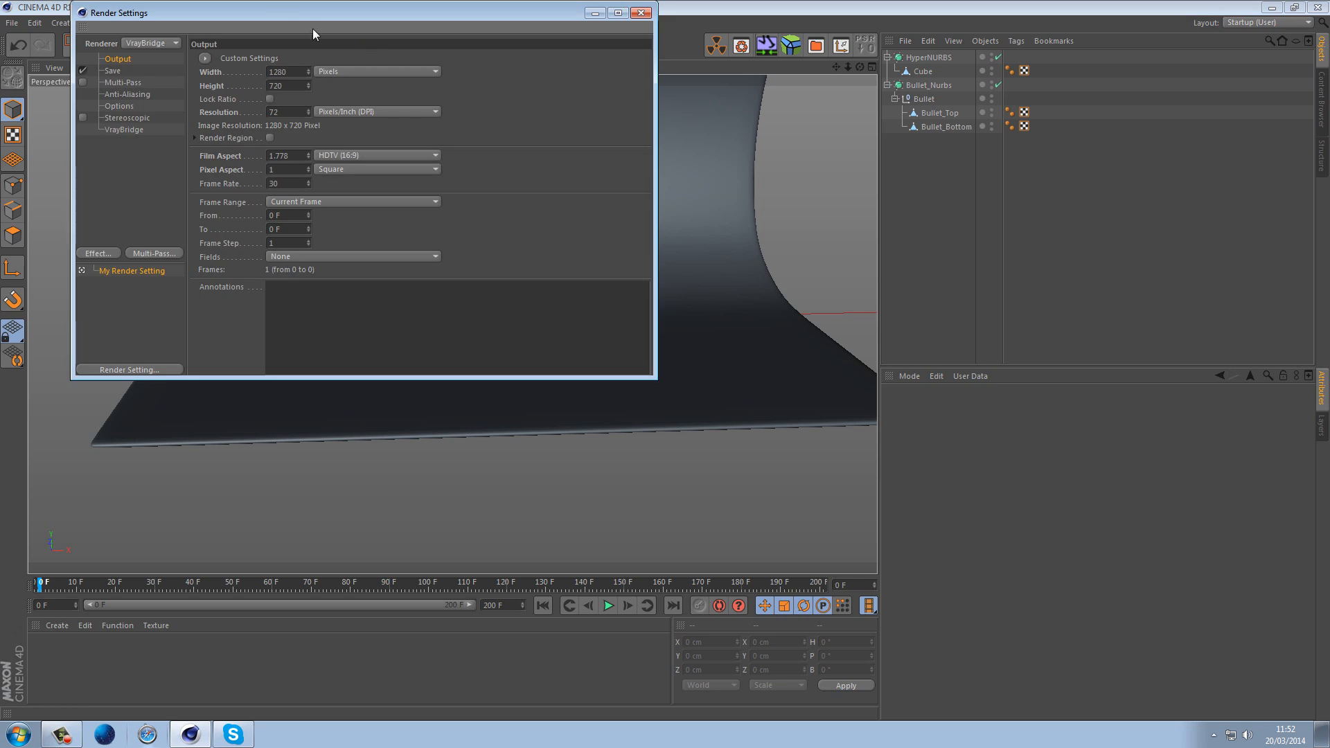
left_click(480, 146)
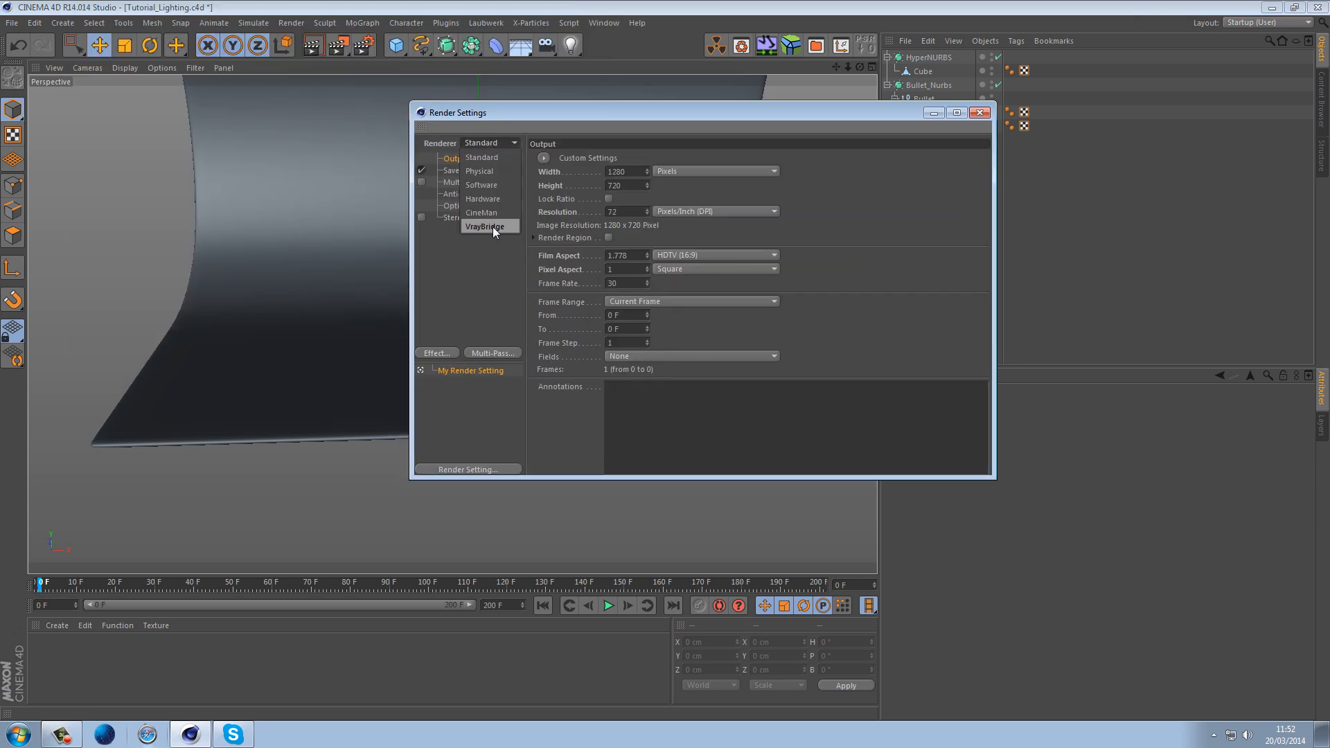
left_click(493, 226)
left_click(461, 230)
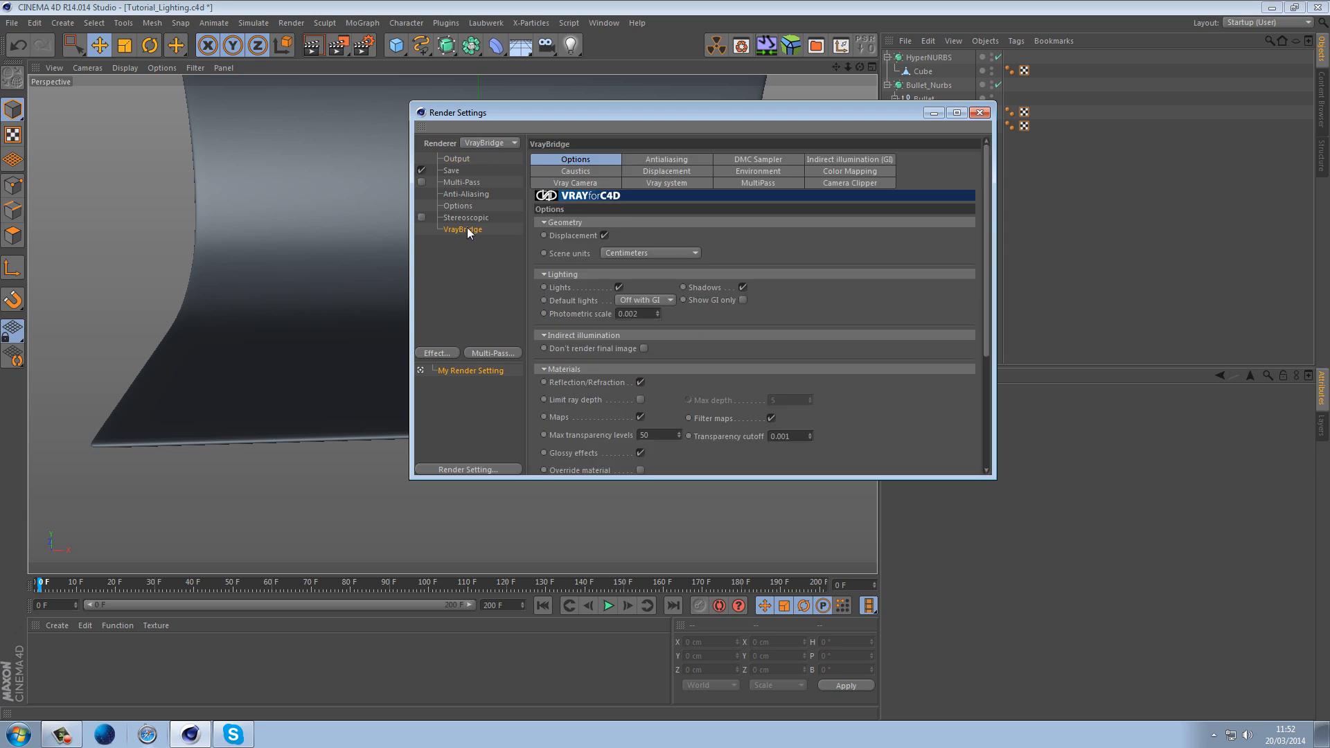
Enable V-Ray indirect illumination and choose the GI preset "01_IR-LC_very very fast [for big print size]"
left_click(809, 161)
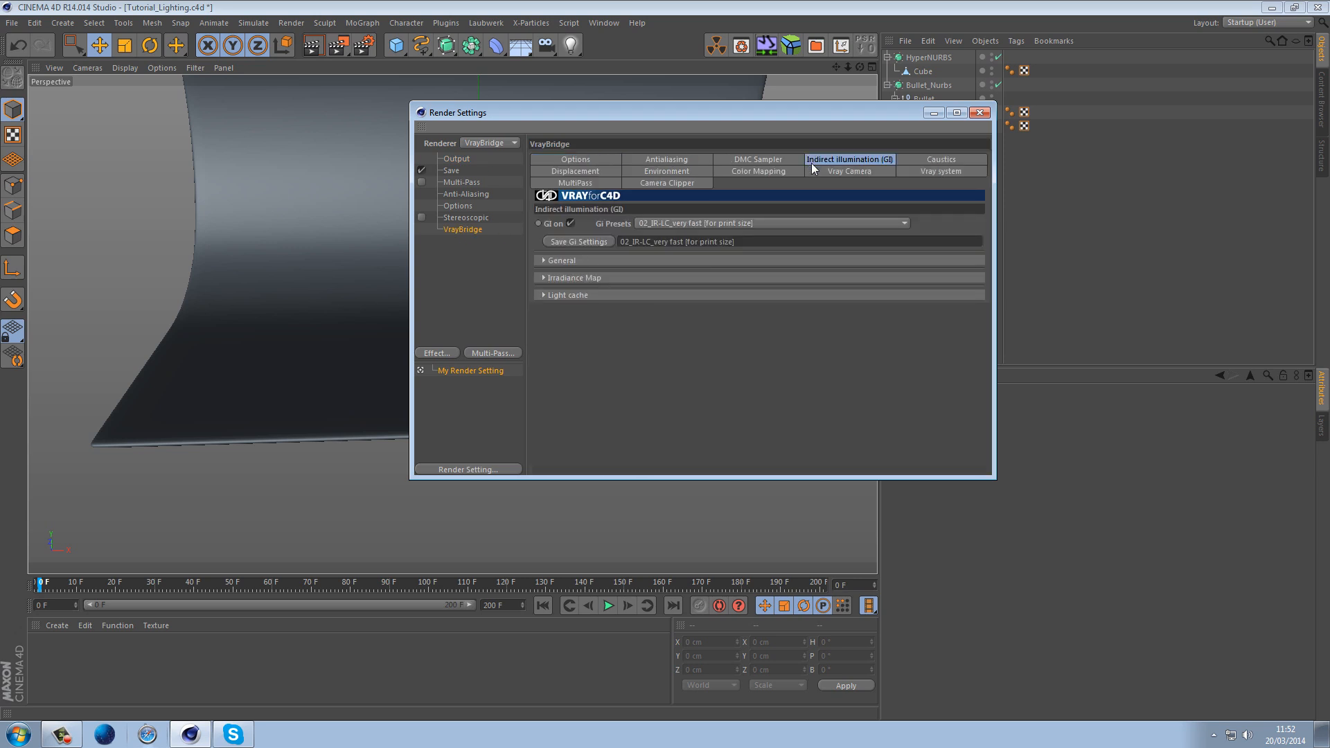
left_click(570, 223)
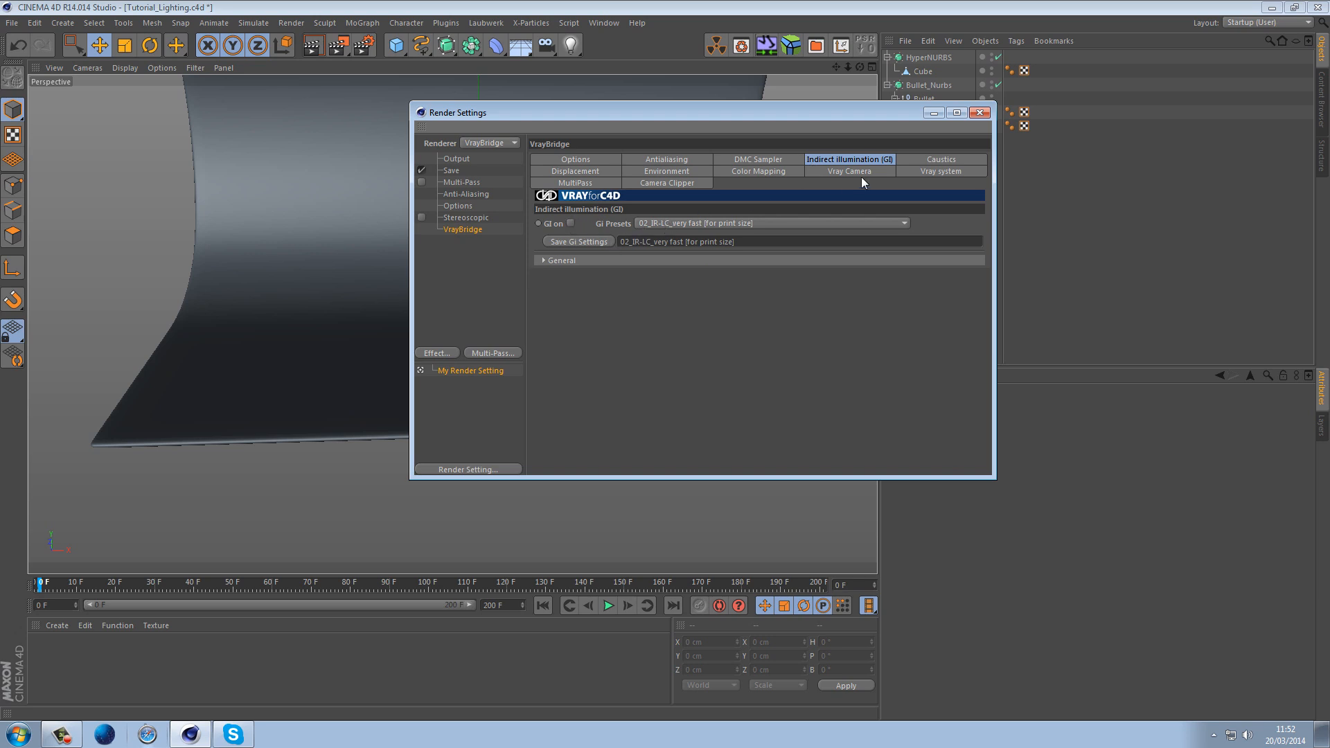
left_click_drag(580, 111, 347, 42)
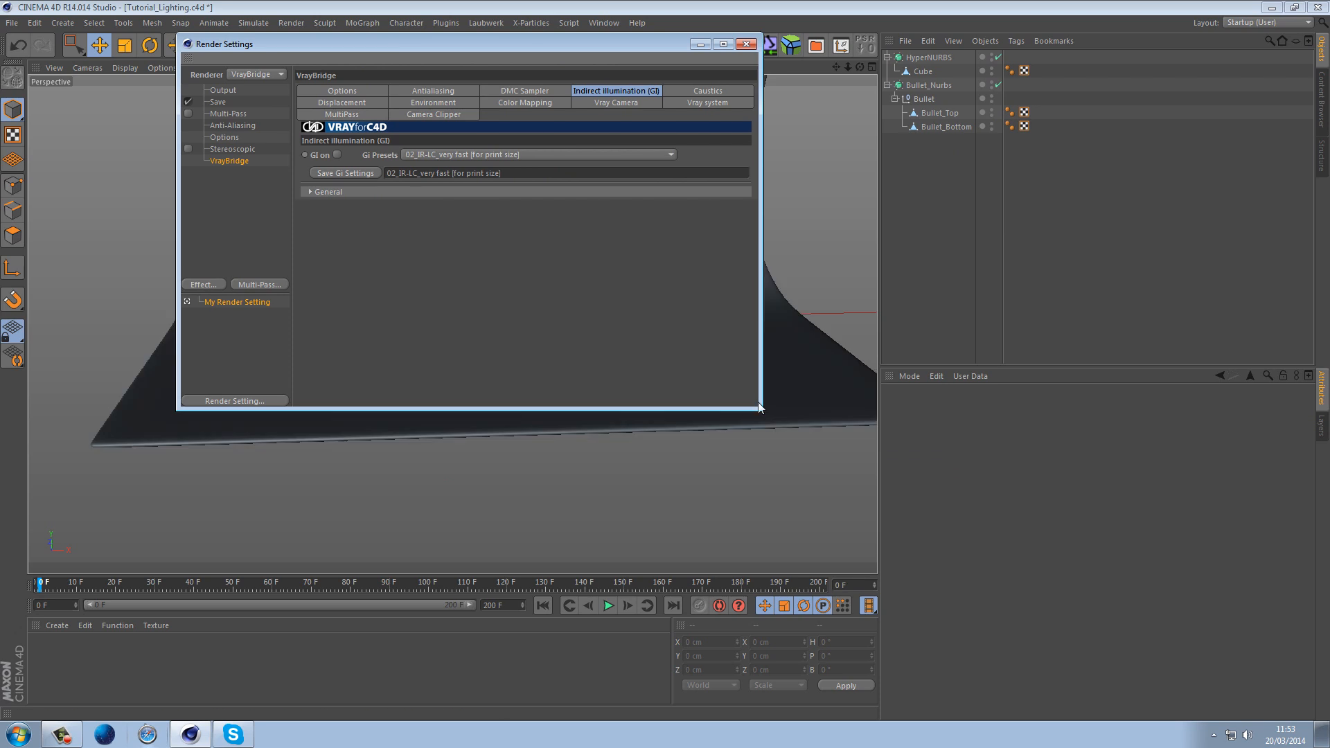
left_click_drag(757, 406, 1111, 549)
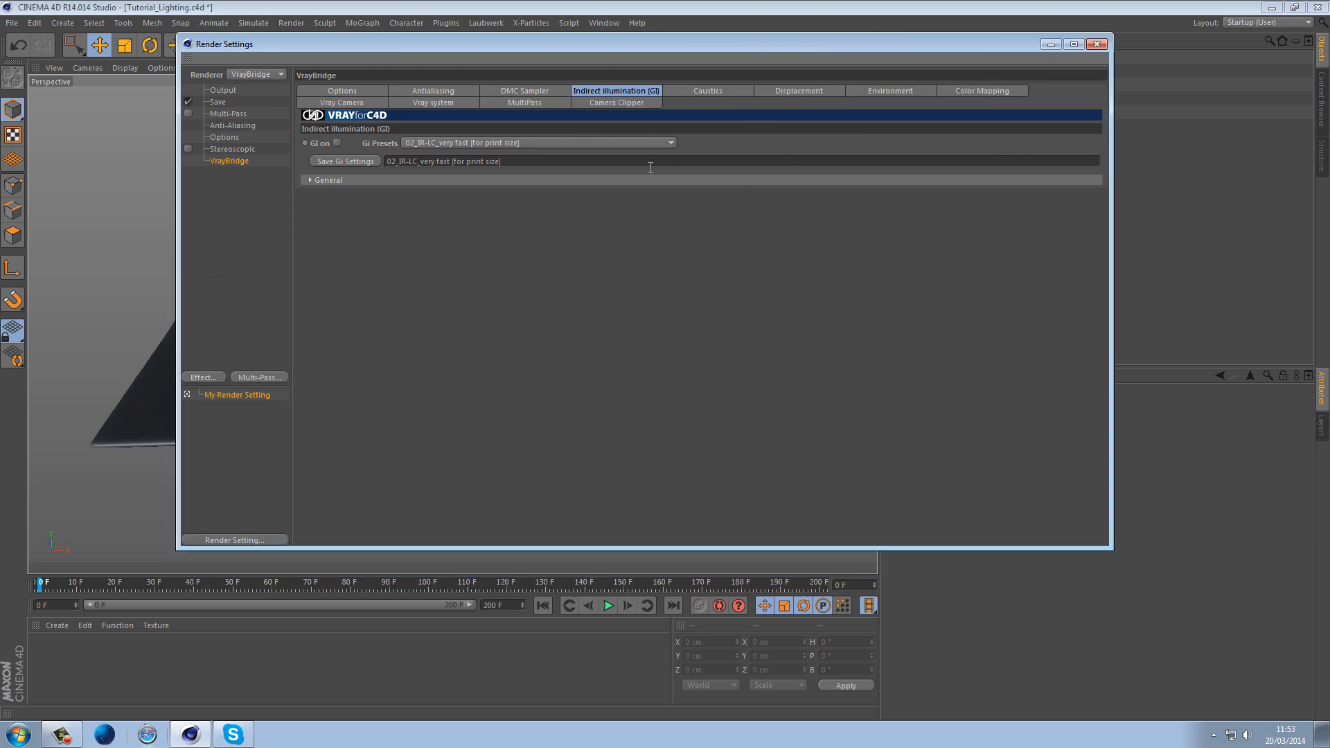
left_click_drag(590, 57, 706, 106)
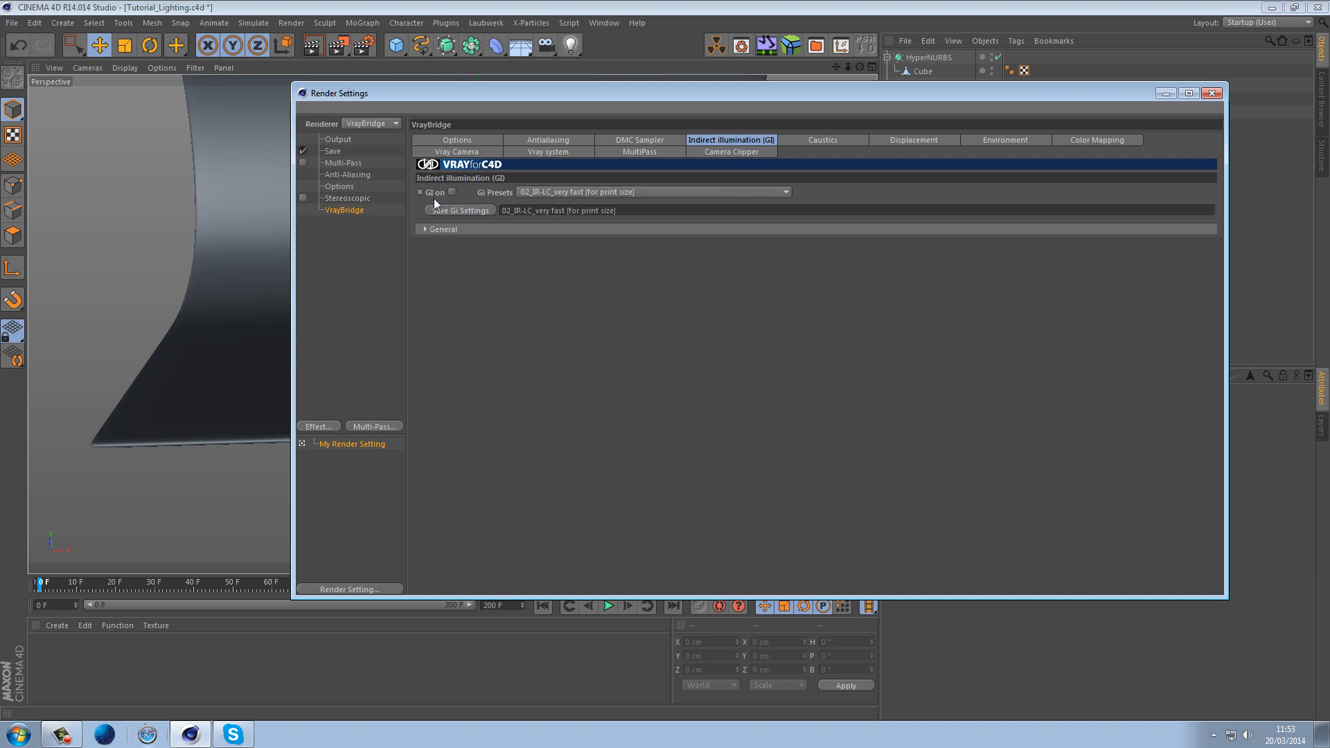
left_click(451, 193)
left_click(567, 191)
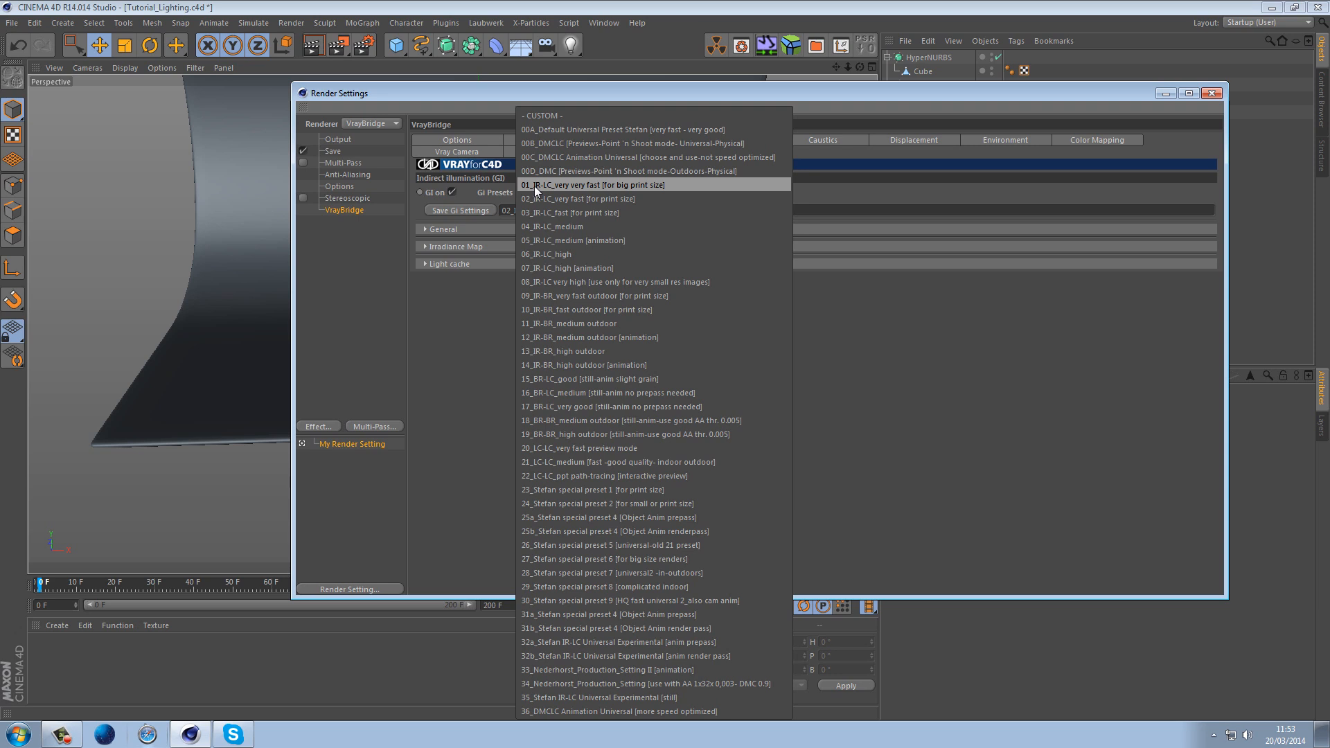
left_click(593, 187)
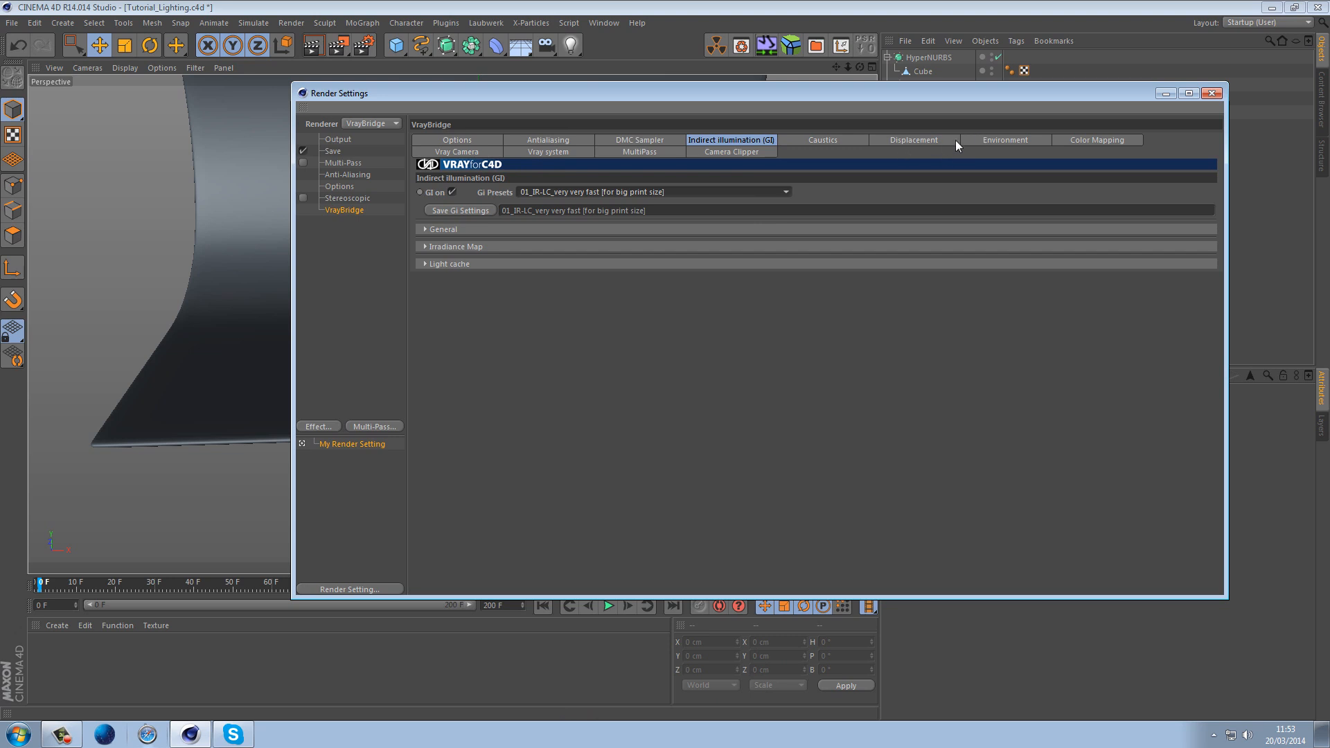
Open the bitmap shader of the HDRI texture used for the V-Ray background environment
left_click(989, 140)
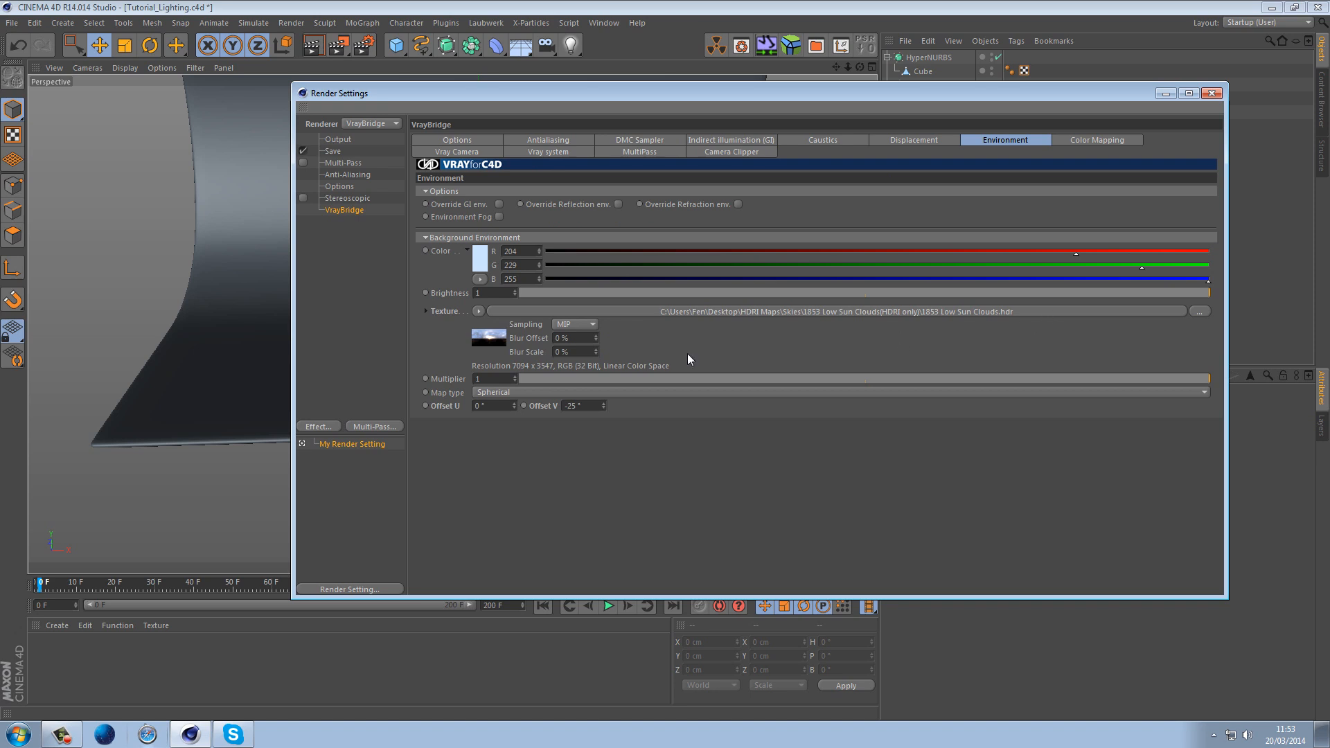
left_click(488, 342)
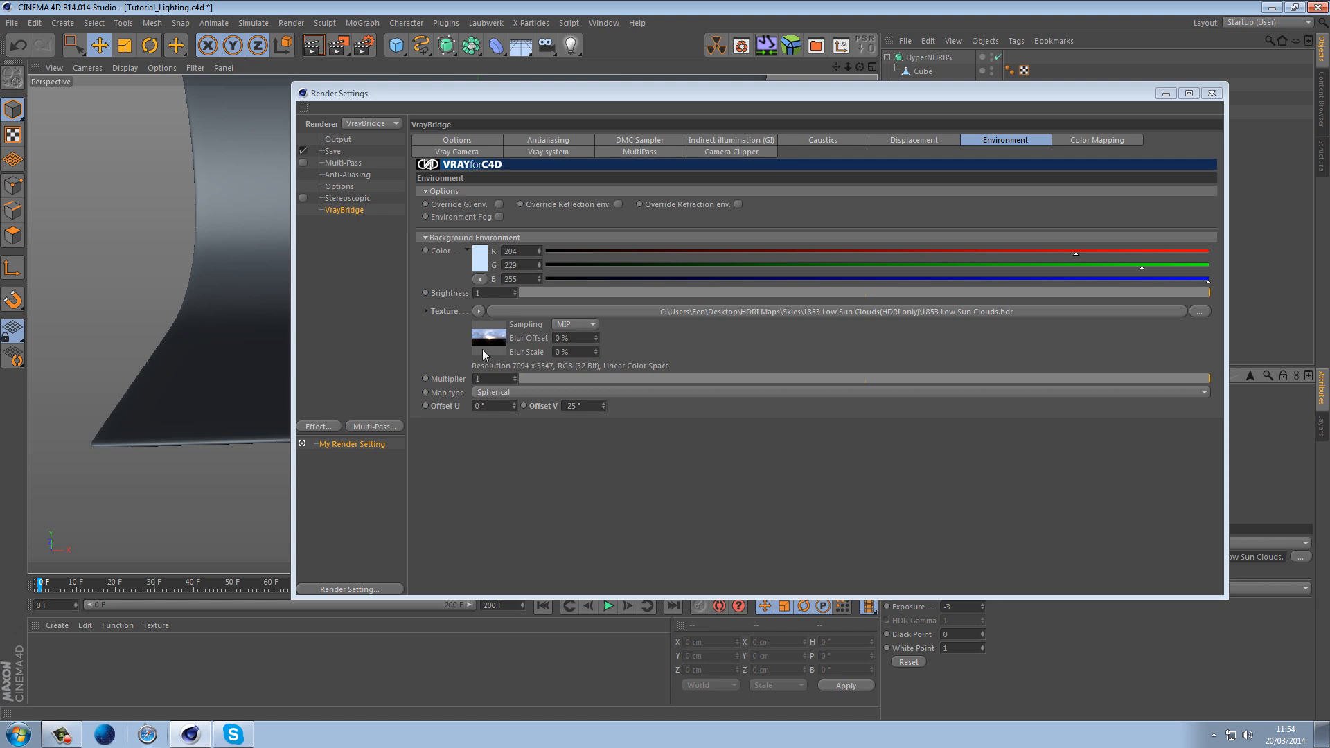
left_click_drag(726, 93, 412, 45)
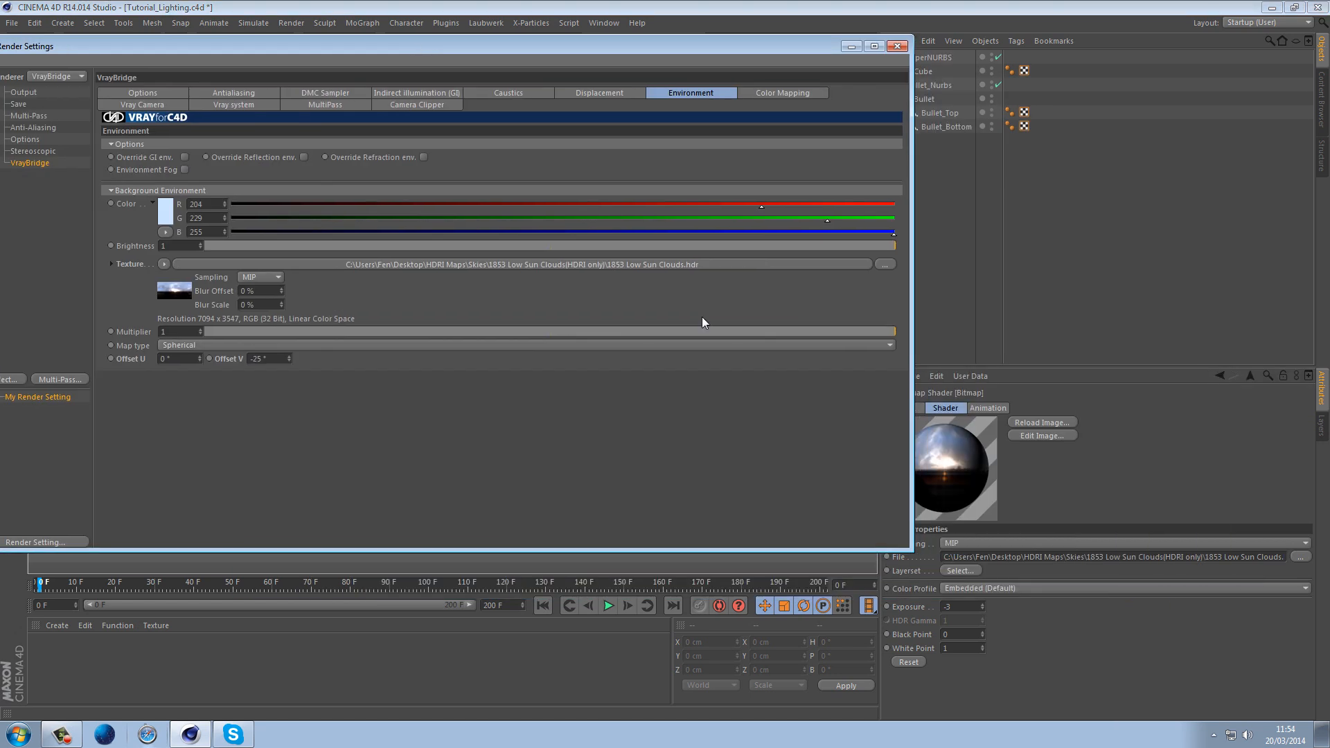
Try an exposure of 0 on the environment's HDRI bitmap, then set it back to -3
double_click(955, 606)
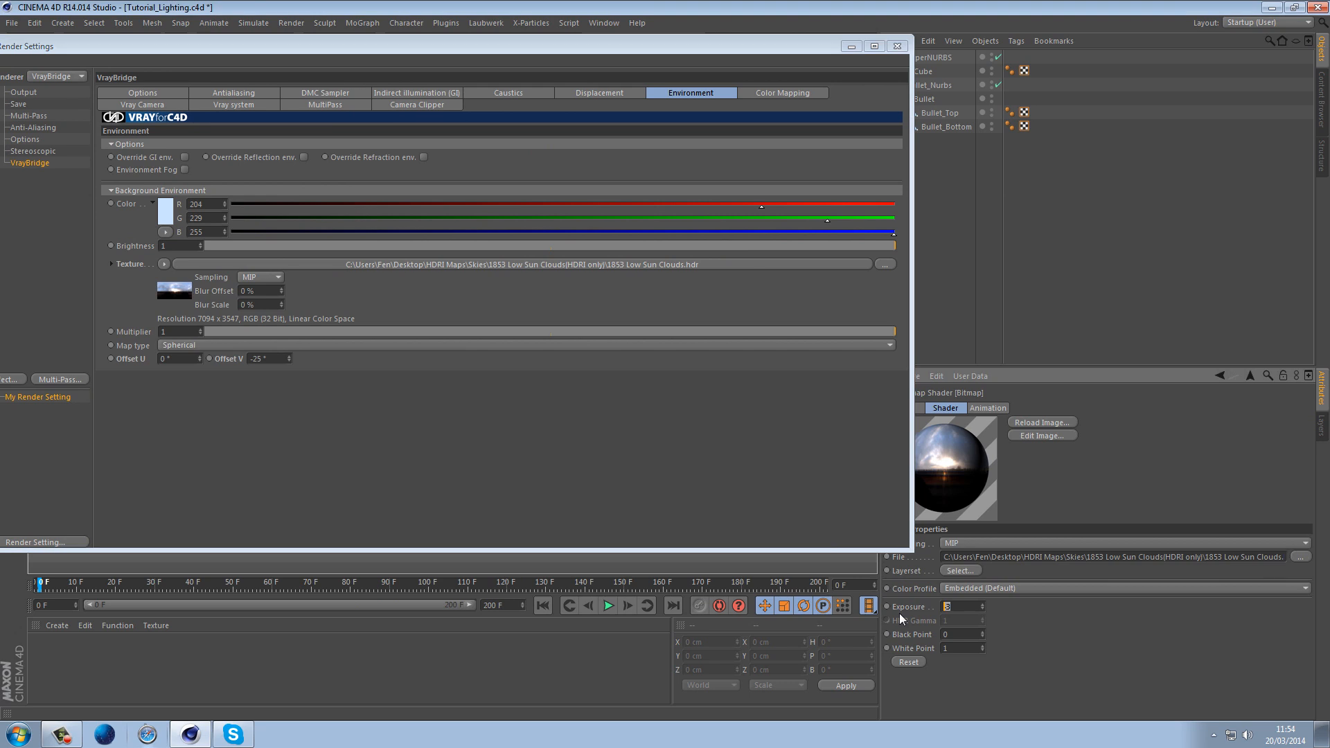
type("0")
key("Return")
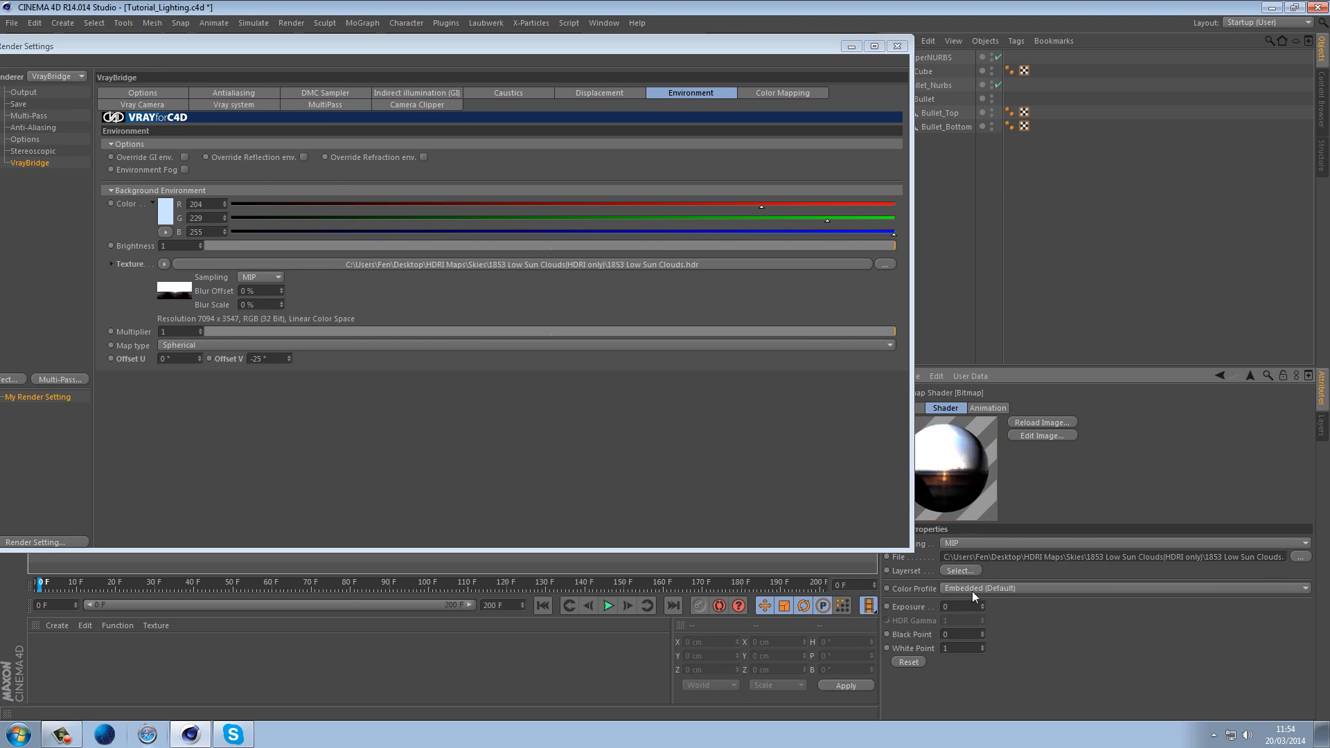
left_click_drag(966, 608, 863, 595)
type("-3")
key("Return")
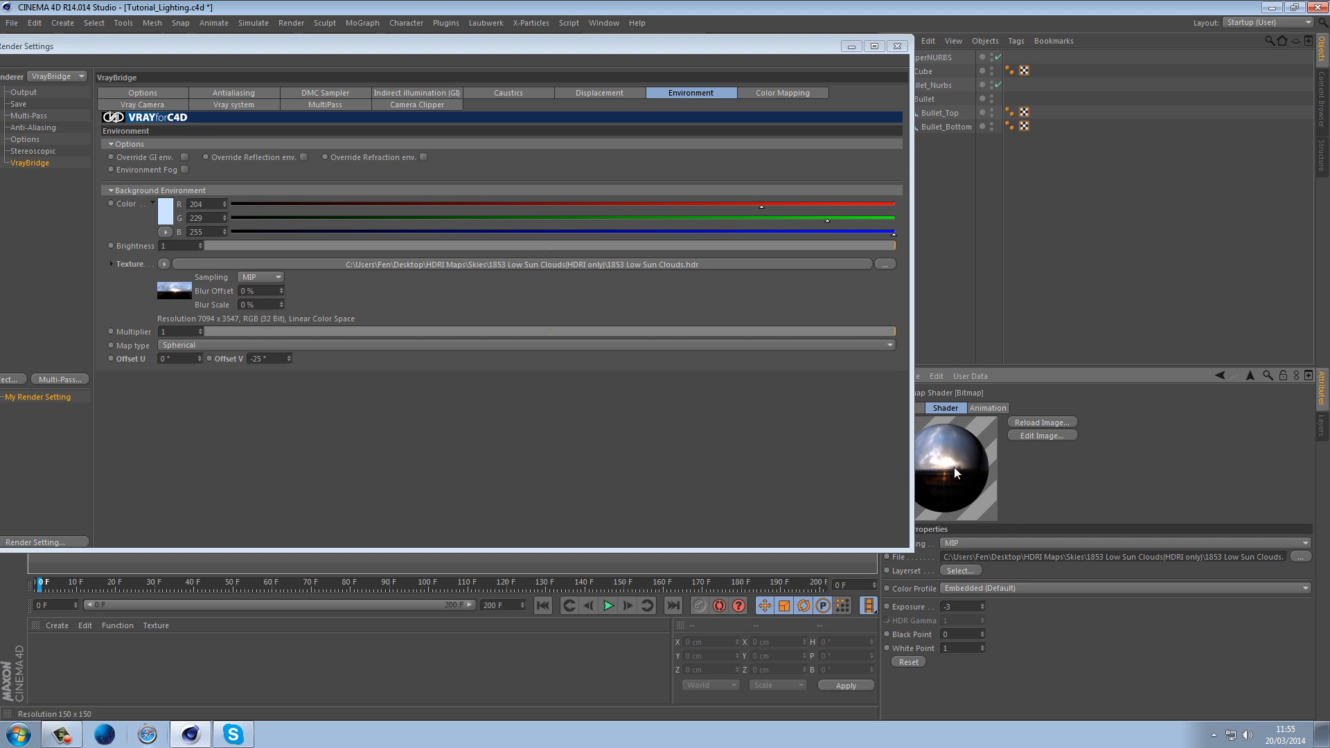
left_click_drag(422, 45, 617, 86)
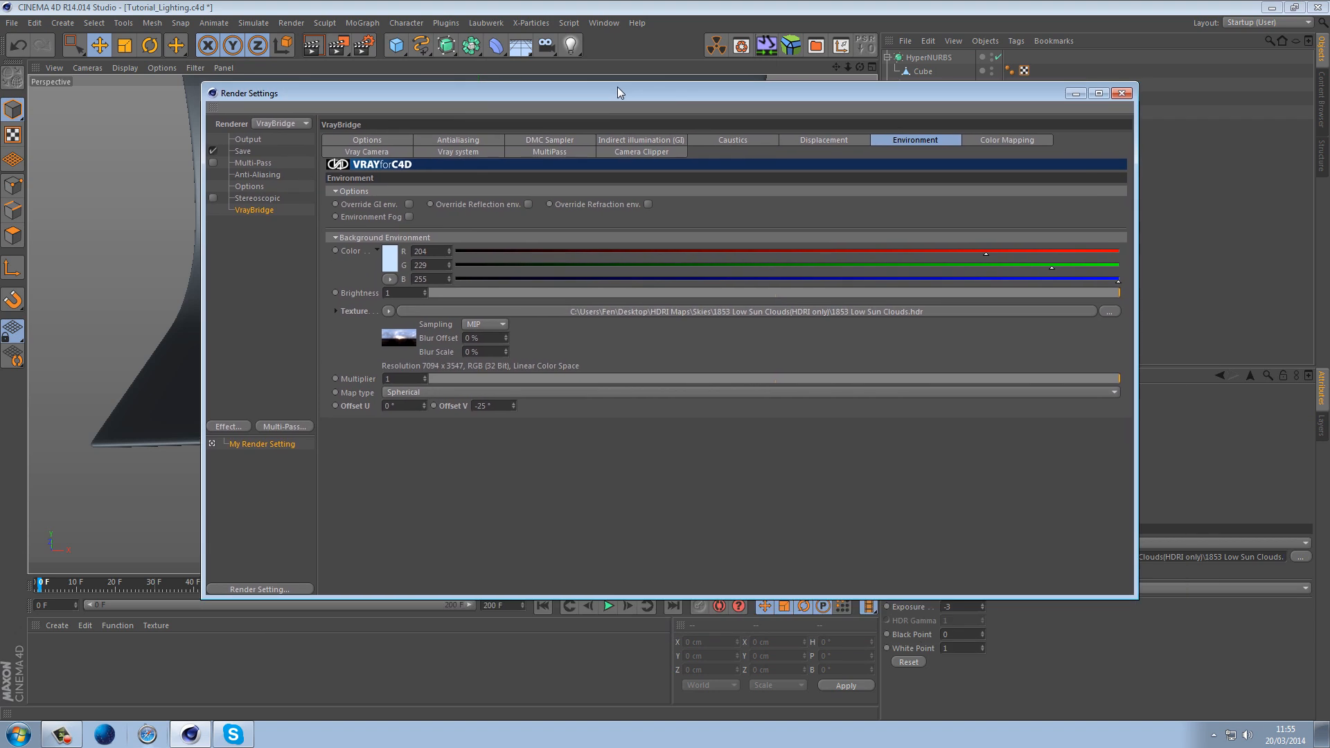
Set the V-Ray color mapping type to Exponential with a gamma of 1, and turn off Linear Workflow
left_click(991, 141)
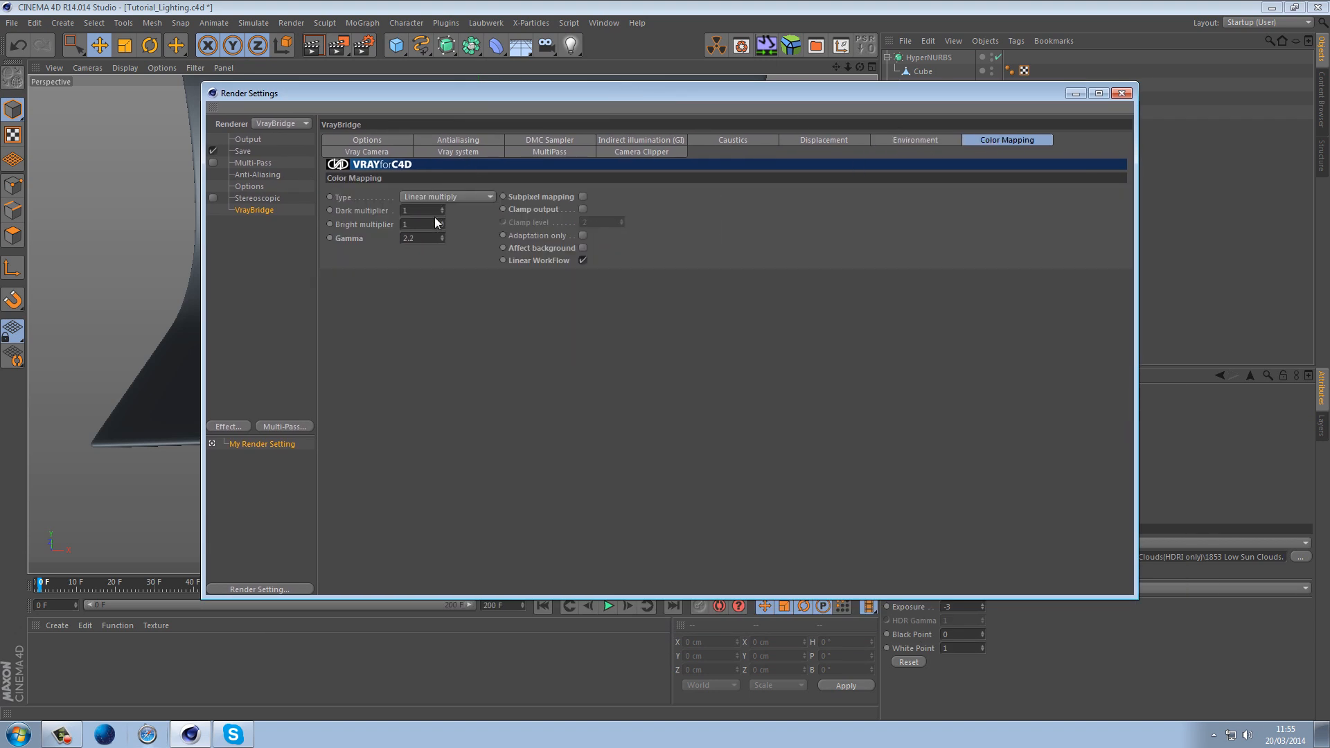
left_click(459, 198)
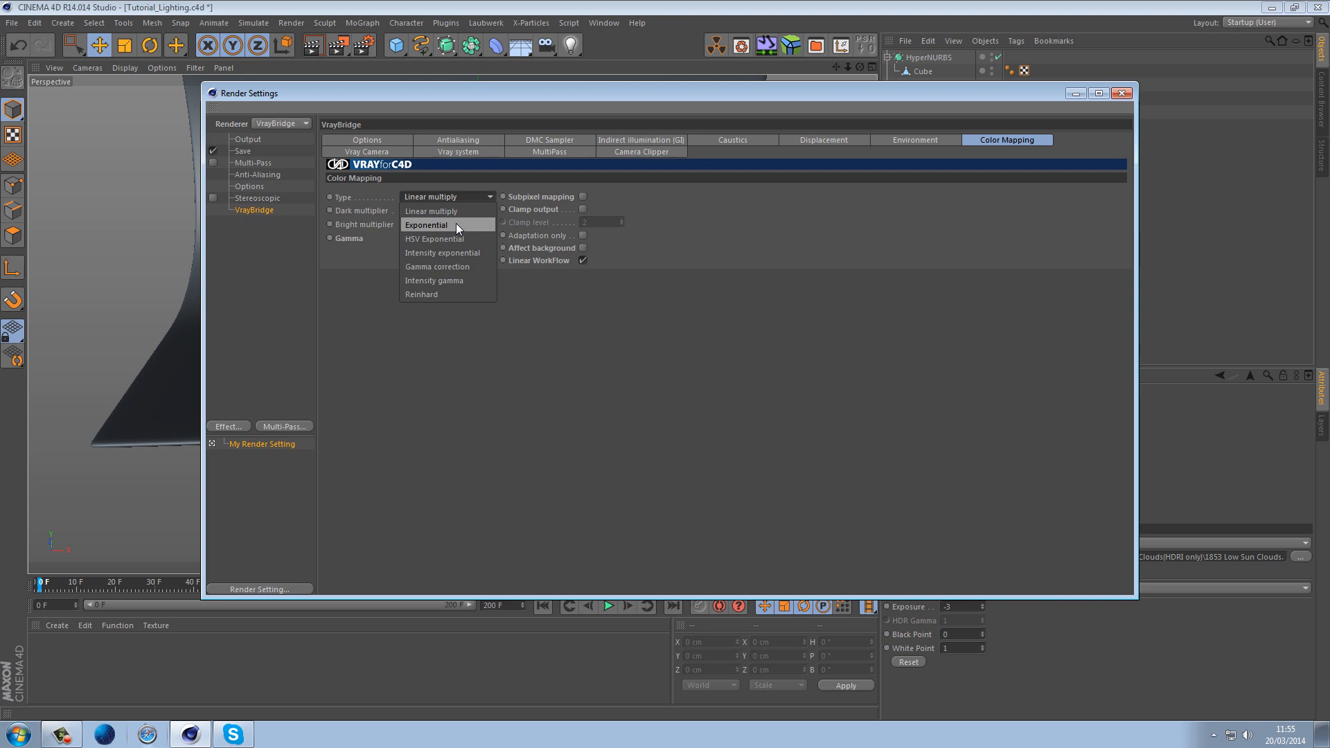
left_click(456, 223)
double_click(419, 238)
type("1")
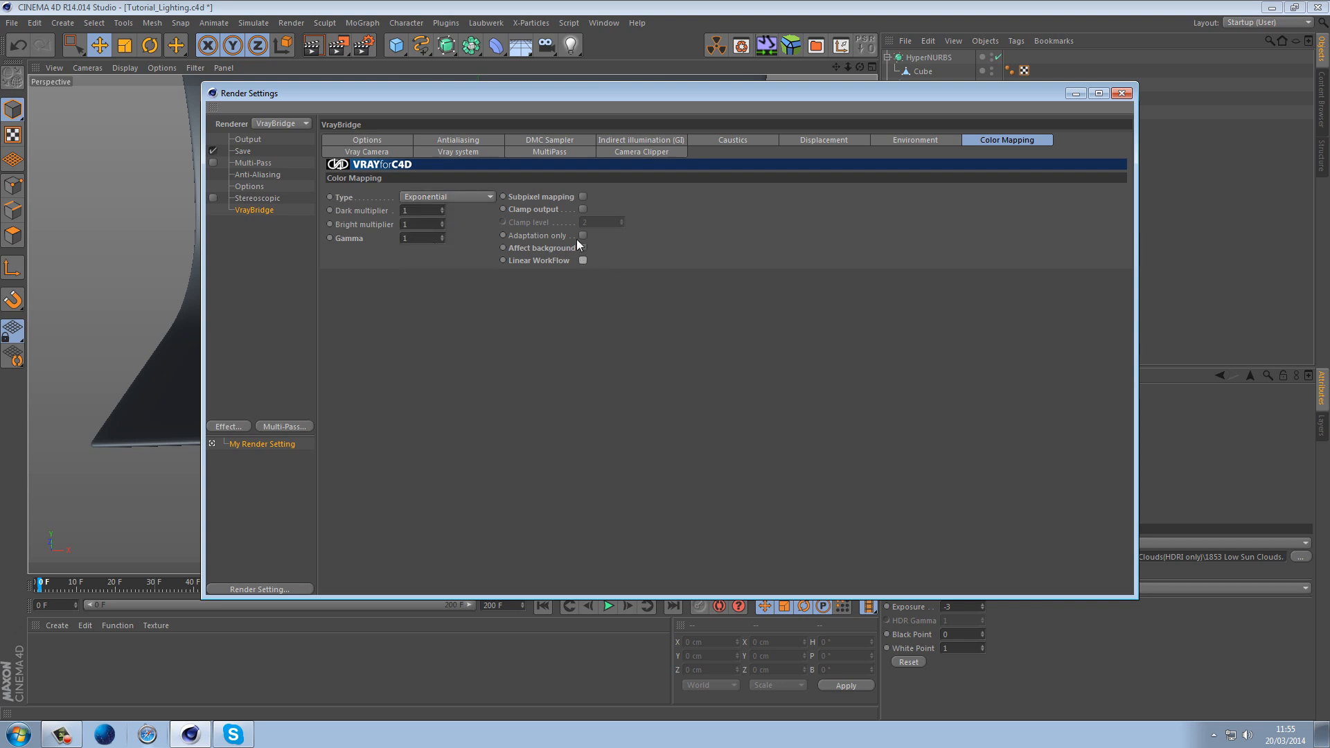
Enable subpixel mapping and clamp output, close the render settings, and test-render the Perspective view
left_click(583, 196)
left_click(583, 210)
left_click(1122, 93)
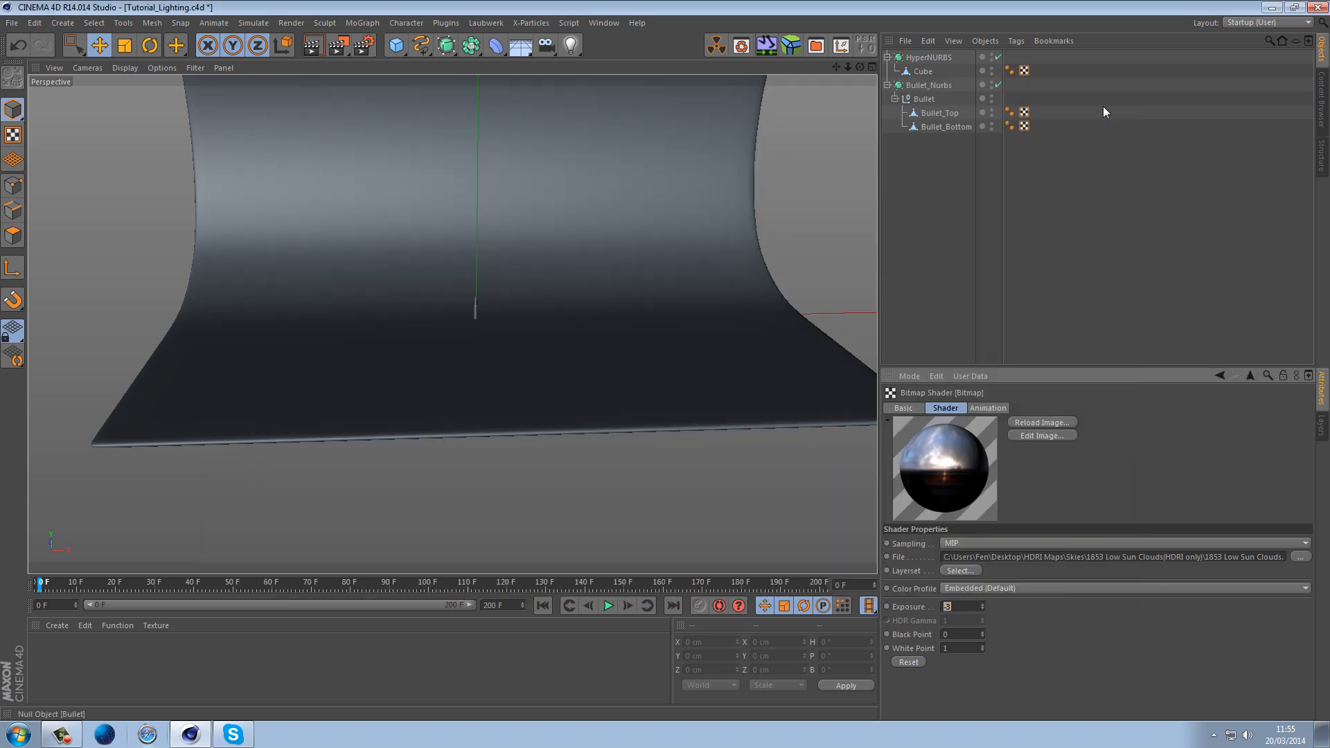
left_click(318, 45)
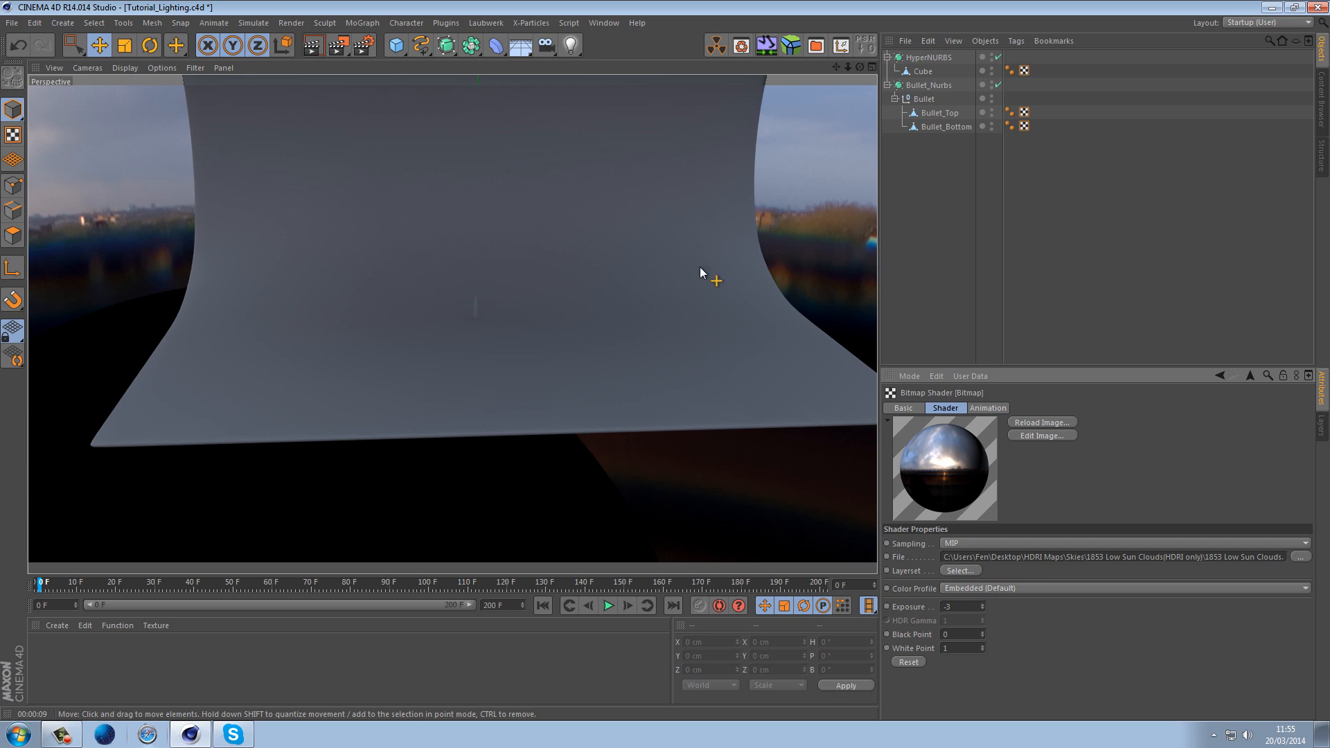
Create a VrayAdvancedMaterial and apply it to the Bullet null and to the backdrop's HyperNURBS
left_click(57, 625)
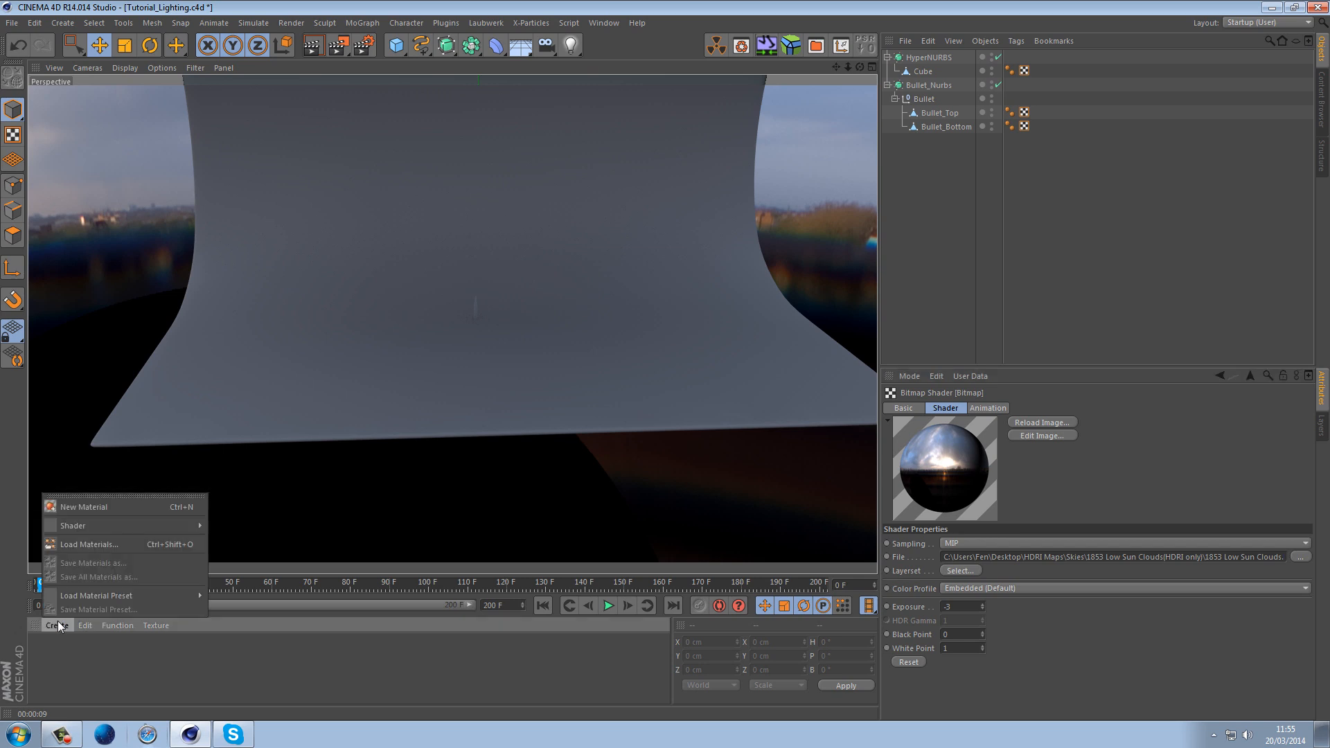
mouse_move(269, 520)
left_click(353, 528)
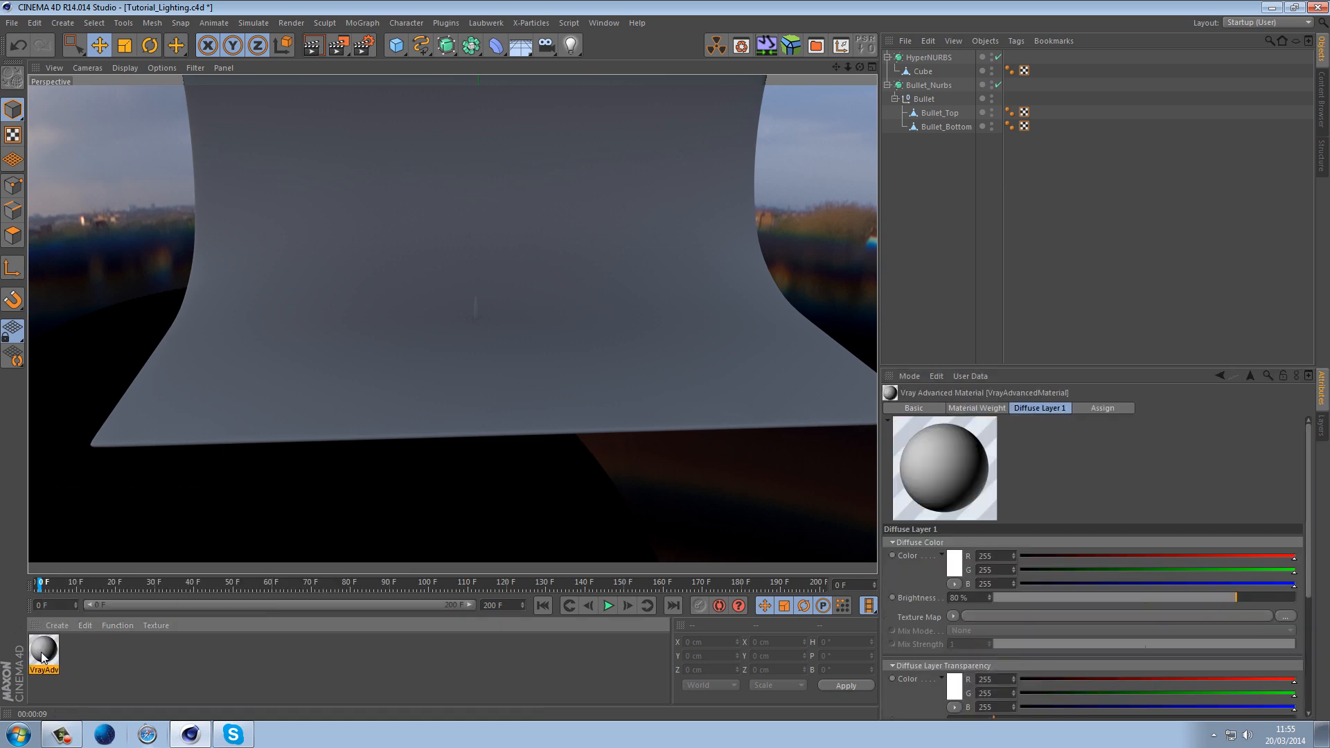
left_click_drag(927, 95, 926, 97)
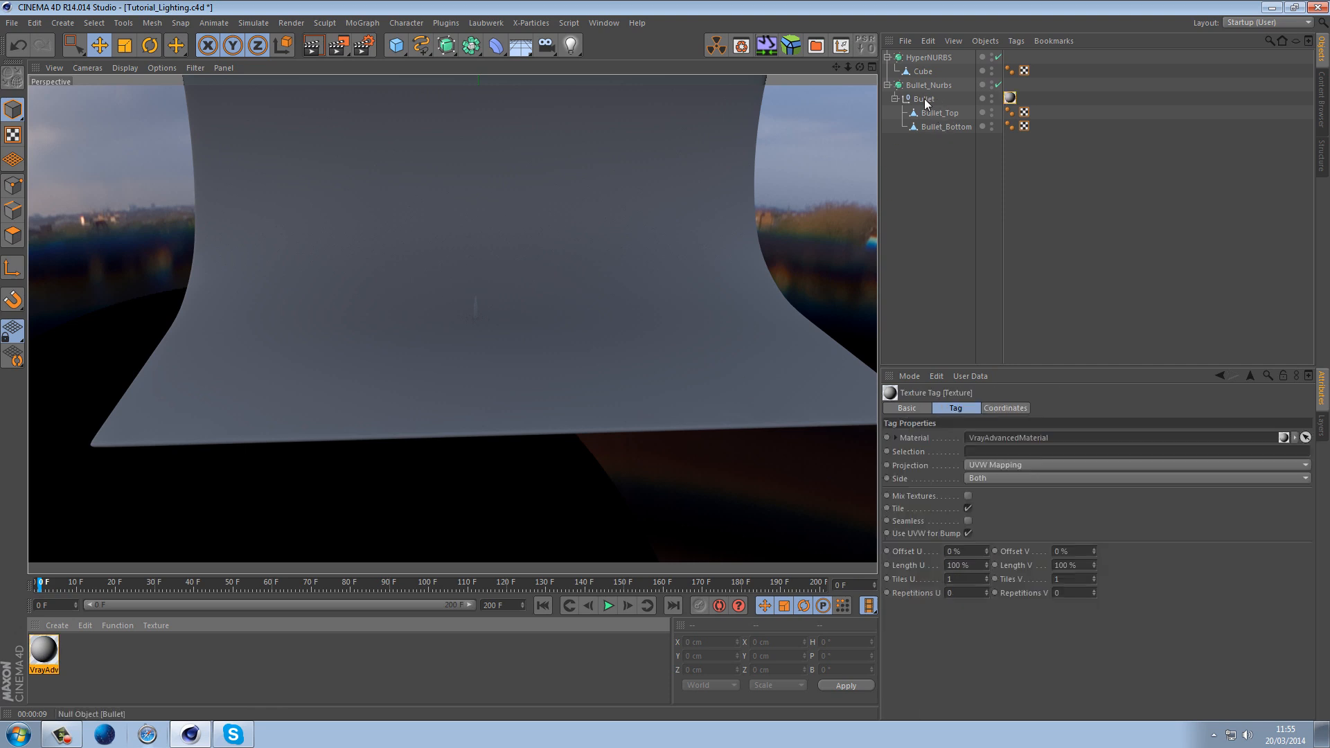
left_click_drag(44, 646, 653, 320)
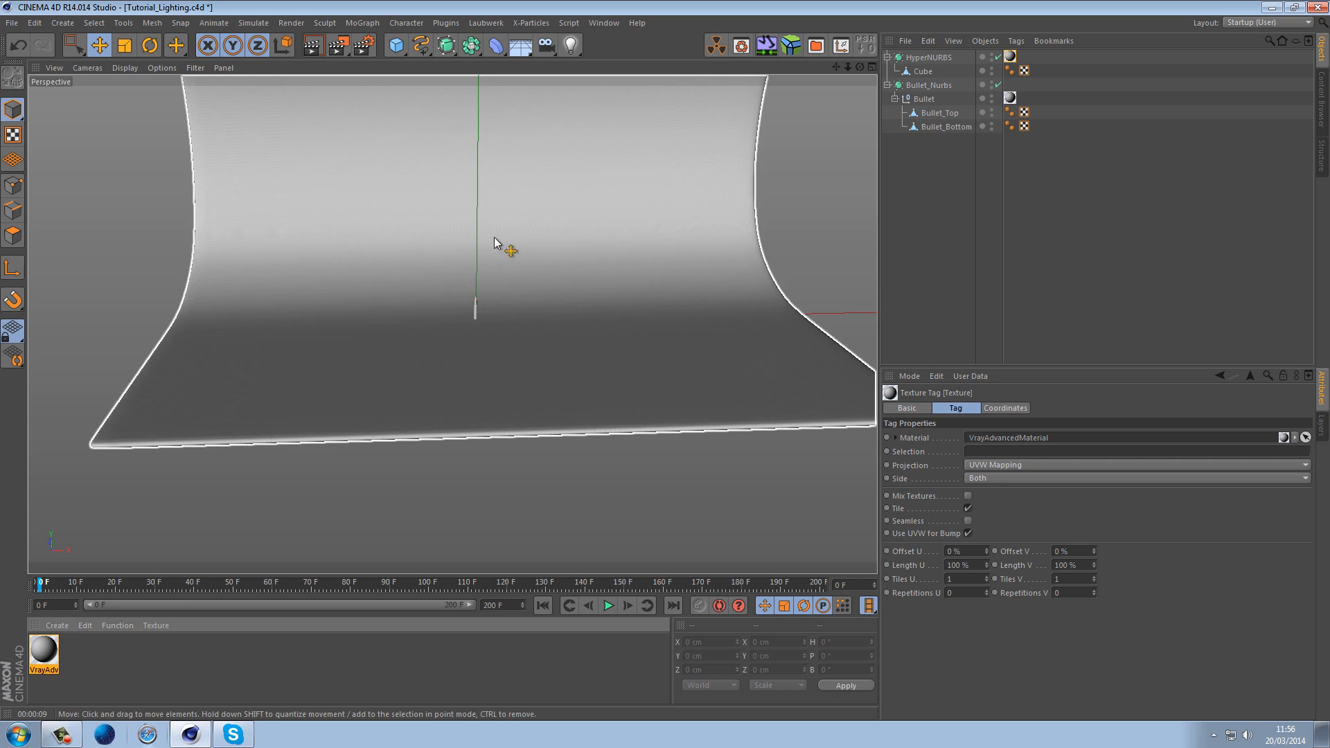
Add an area light to the scene and rotate its heading to -90°
left_click_drag(576, 55, 701, 90)
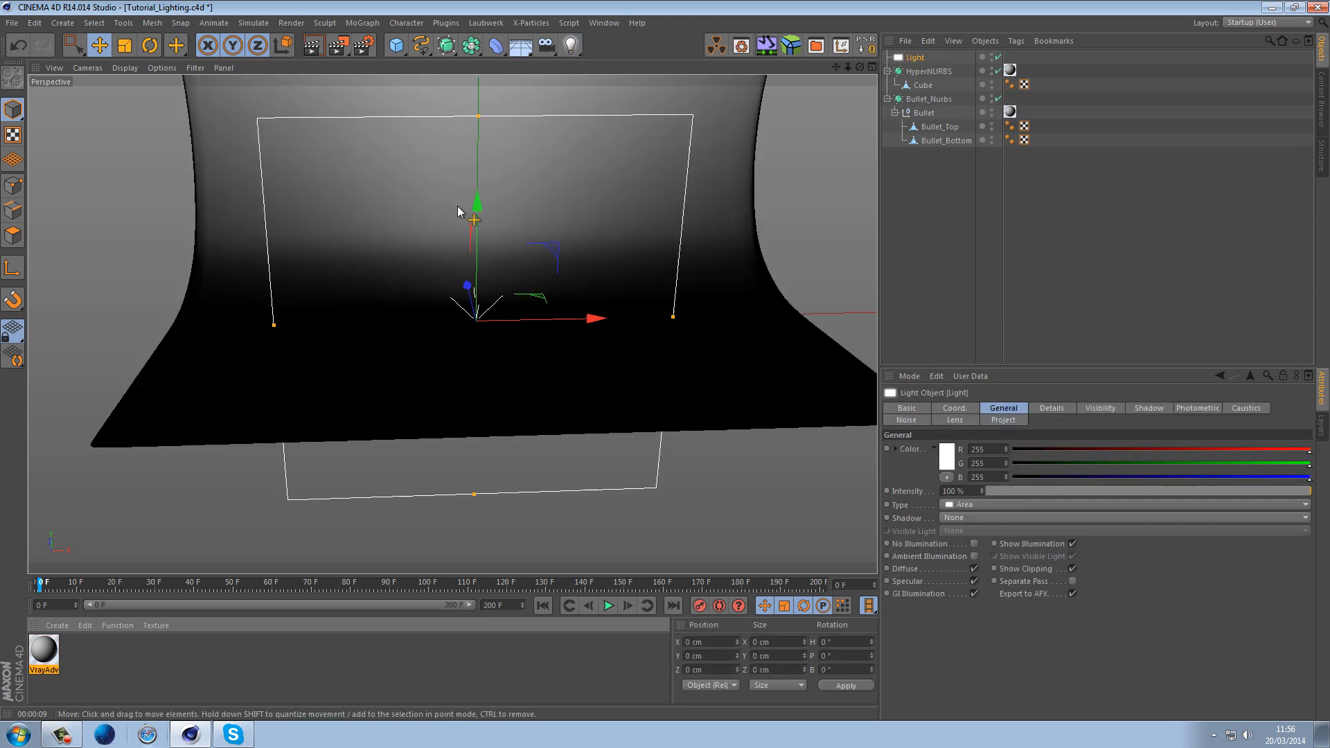
left_click(150, 46)
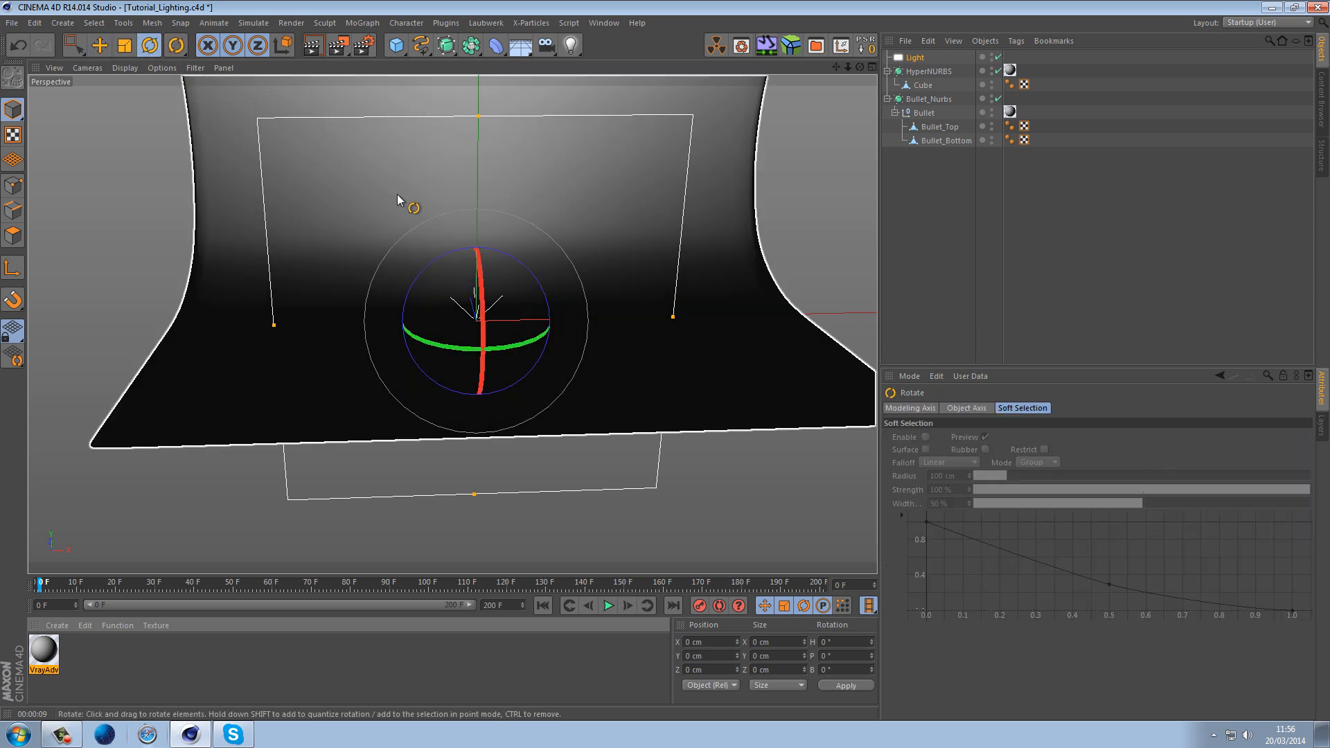
left_click_drag(525, 344, 392, 354)
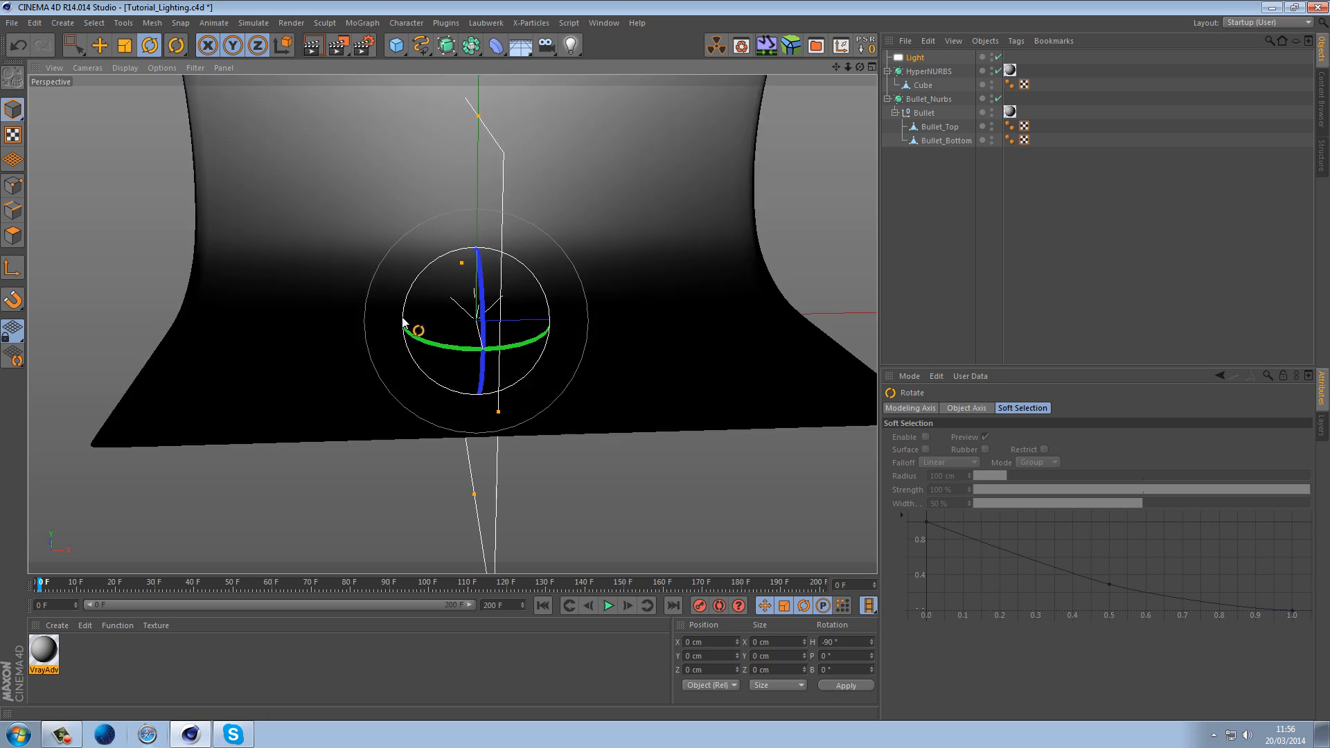
Move the area light to one side of the backdrop, at about X -107, Y 92 and Z -26 cm
key("e")
mouse_move(465, 270)
left_mouse_down("alt")
mouse_move(492, 282)
mouse_move(535, 338)
mouse_move(602, 326)
mouse_move(584, 327)
mouse_move(494, 244)
left_mouse_up("alt")
left_click_drag(435, 155, 435, 169)
left_click_drag(517, 314, 554, 317)
left_click_drag(659, 303, 351, 272, "alt")
left_click_drag(630, 255, 543, 293)
left_click_drag(696, 229, 451, 214)
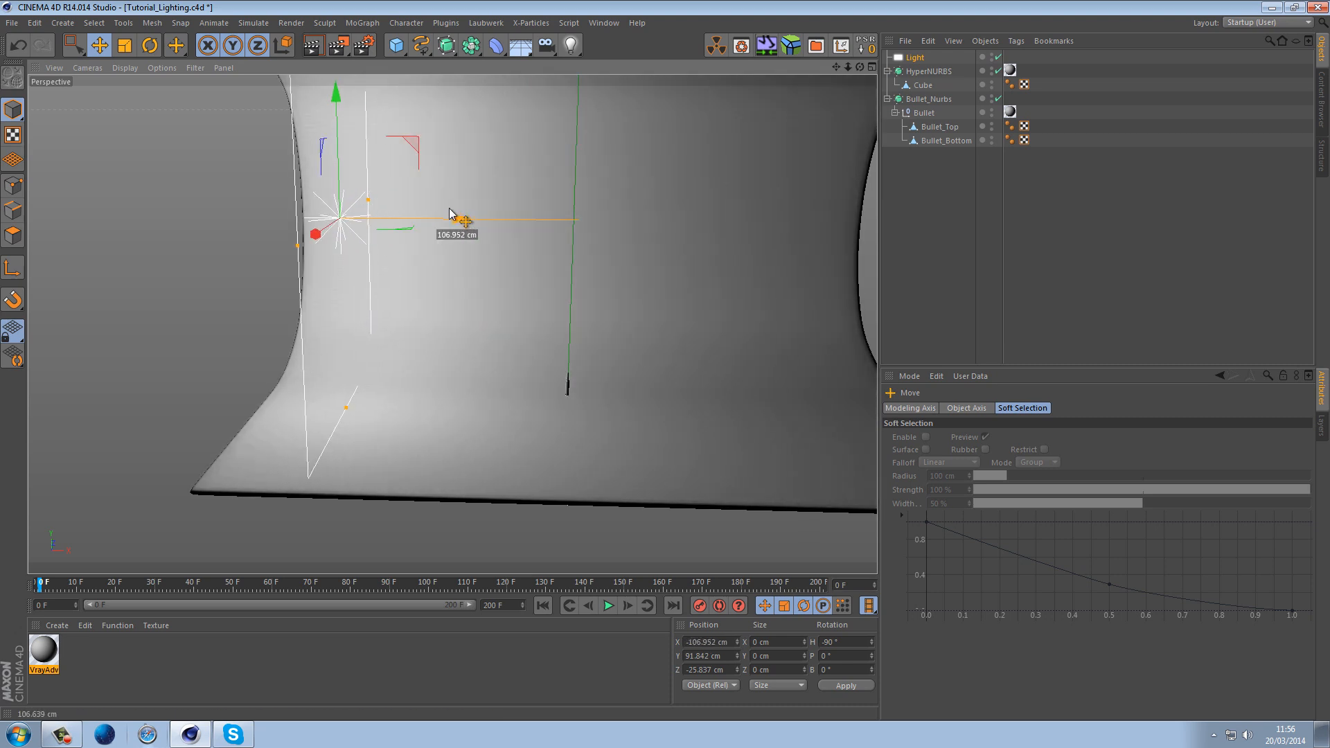
Shift the area light to about Y 75 and Z -35 cm, and rotate its heading to -80°
left_click_drag(277, 232, 438, 253, "alt")
middle_click_drag(617, 196, 459, 312, "alt")
left_click_drag(532, 151, 531, 249)
left_click_drag(643, 364, 485, 409)
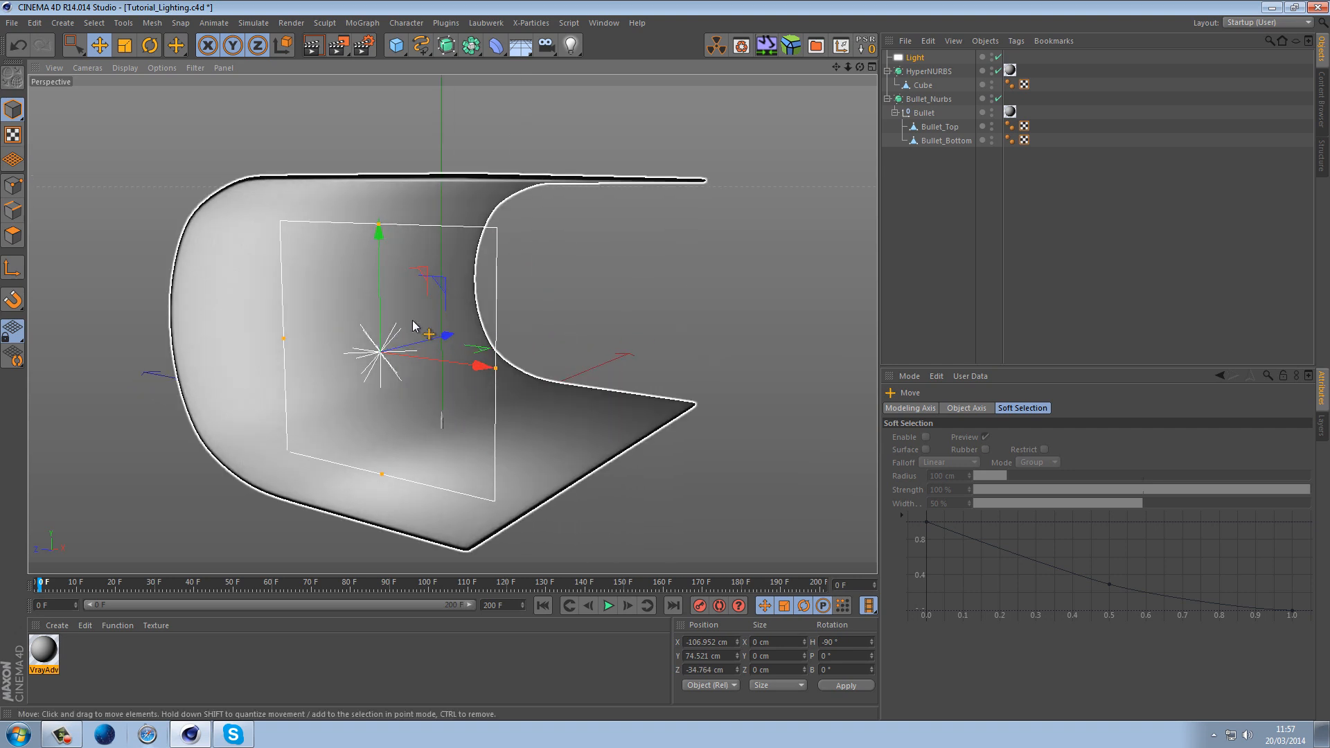
key("r")
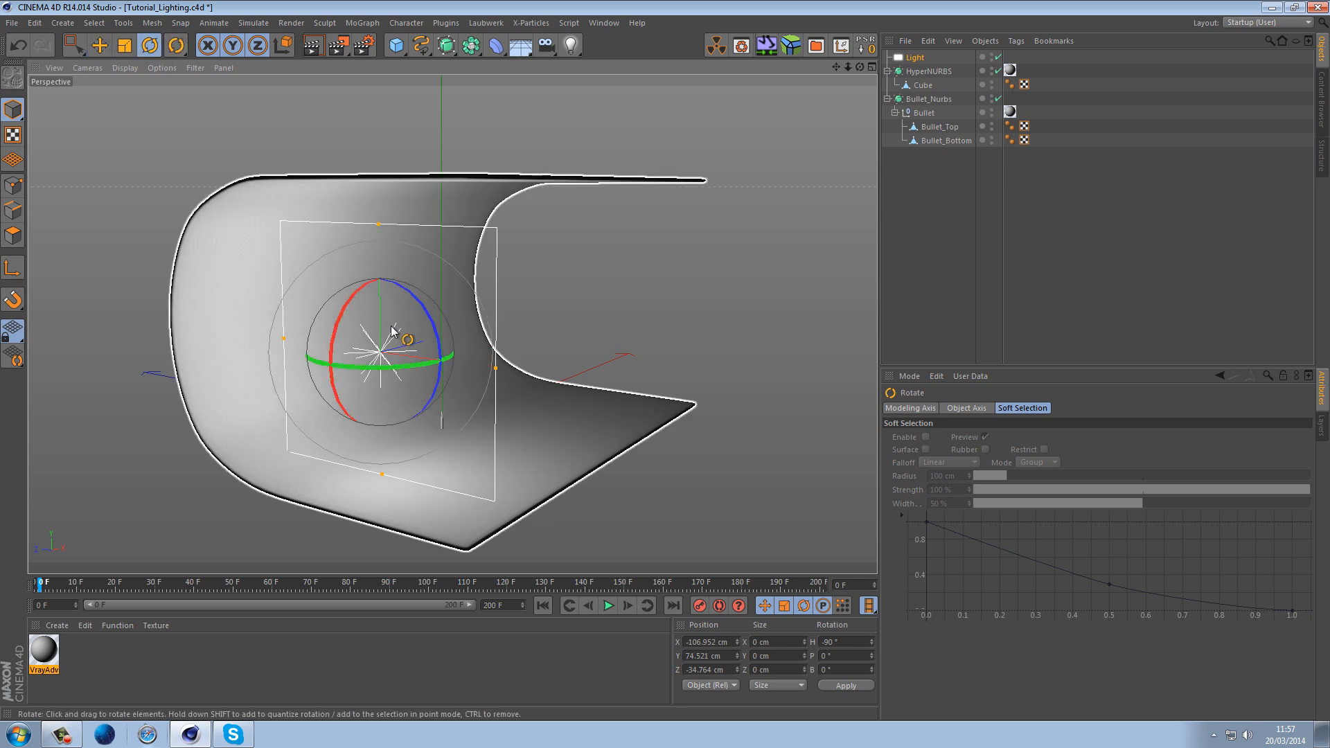
left_click_drag(398, 363, 404, 363)
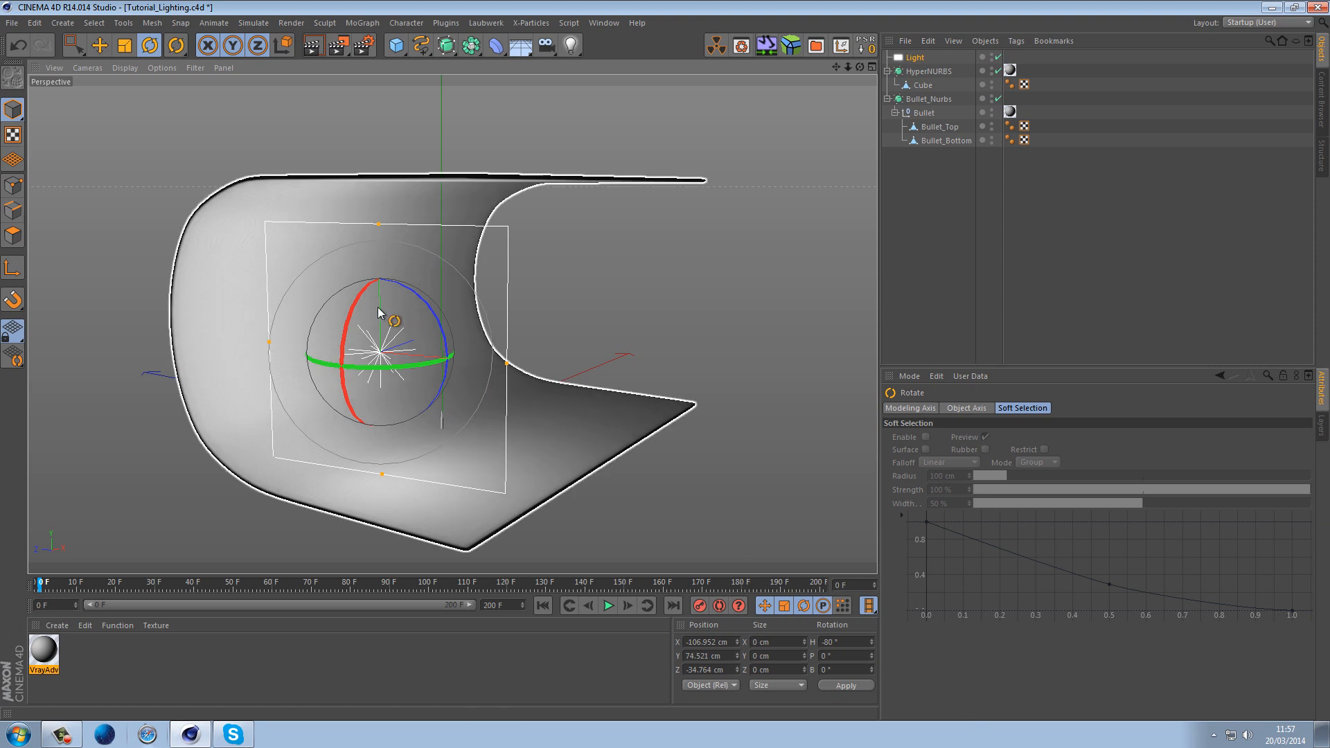
Tilt the area light so its pitch rotation is -5°
left_click_drag(353, 307, 354, 307)
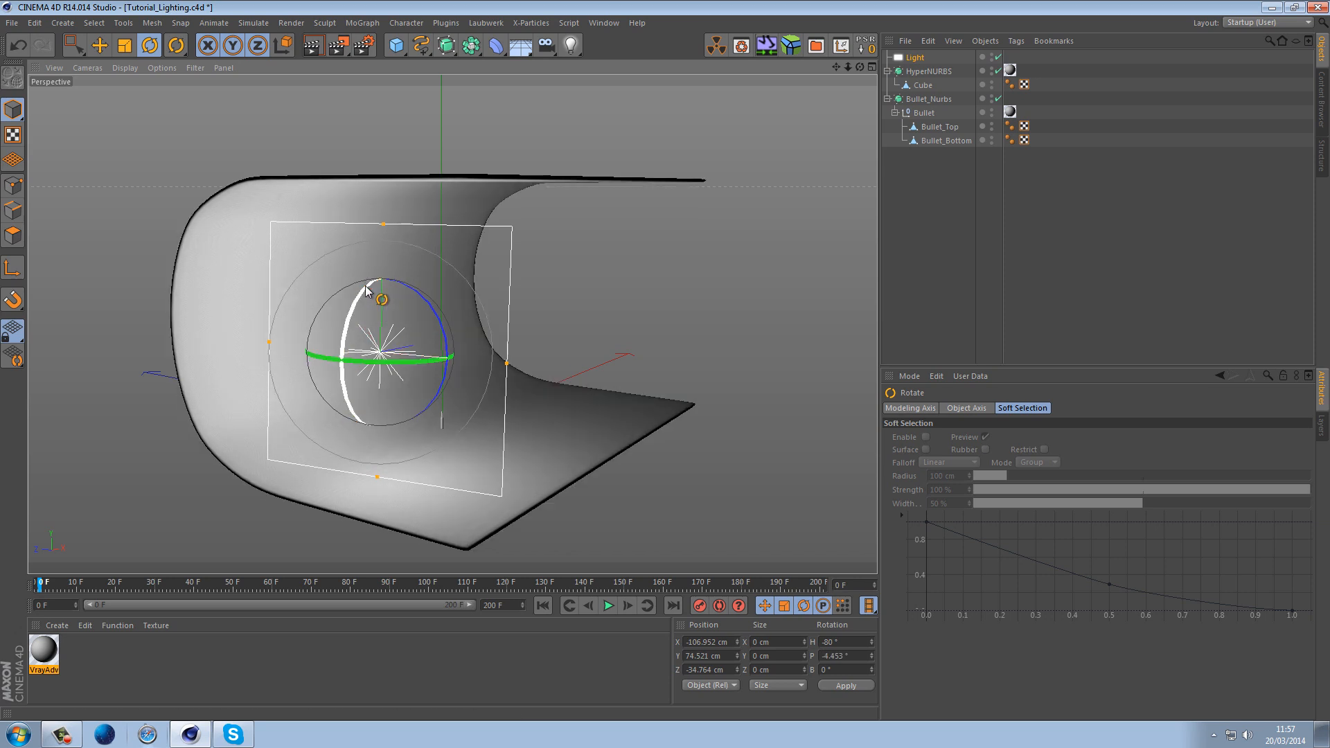
left_click(843, 655)
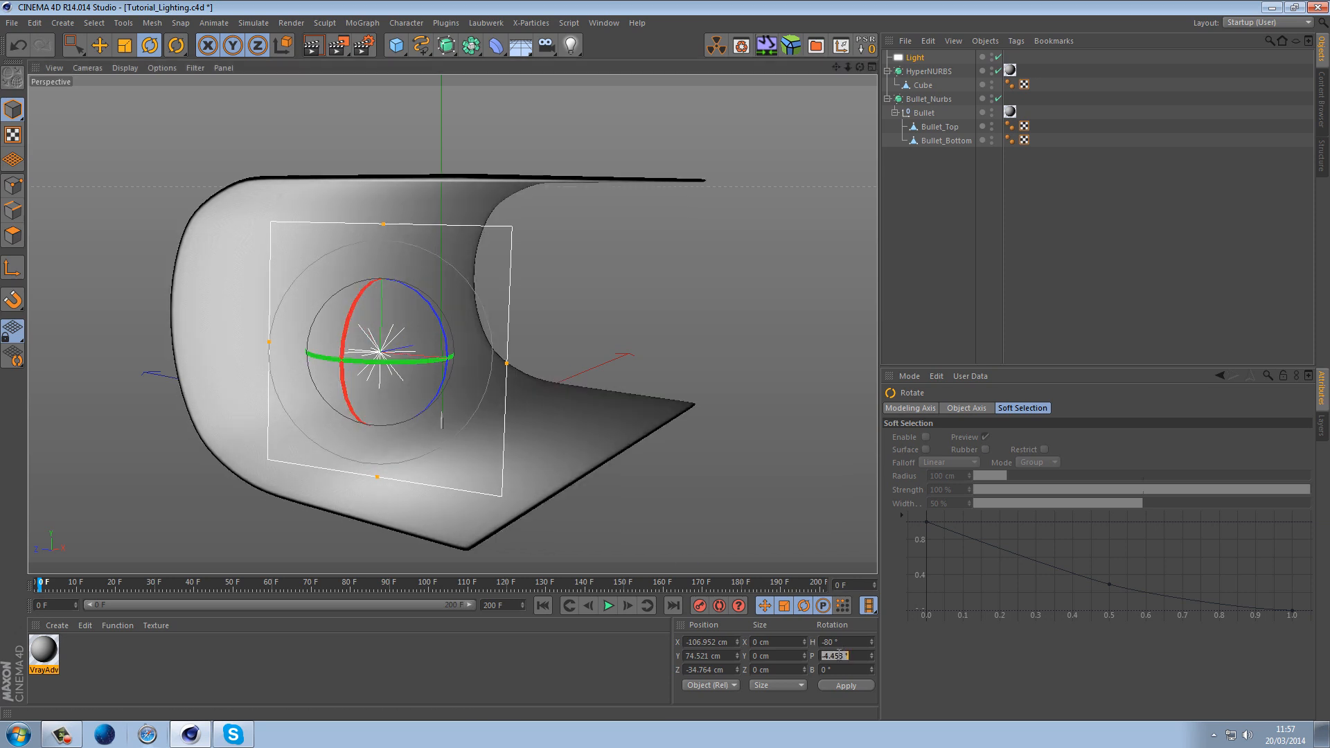
left_click(863, 687)
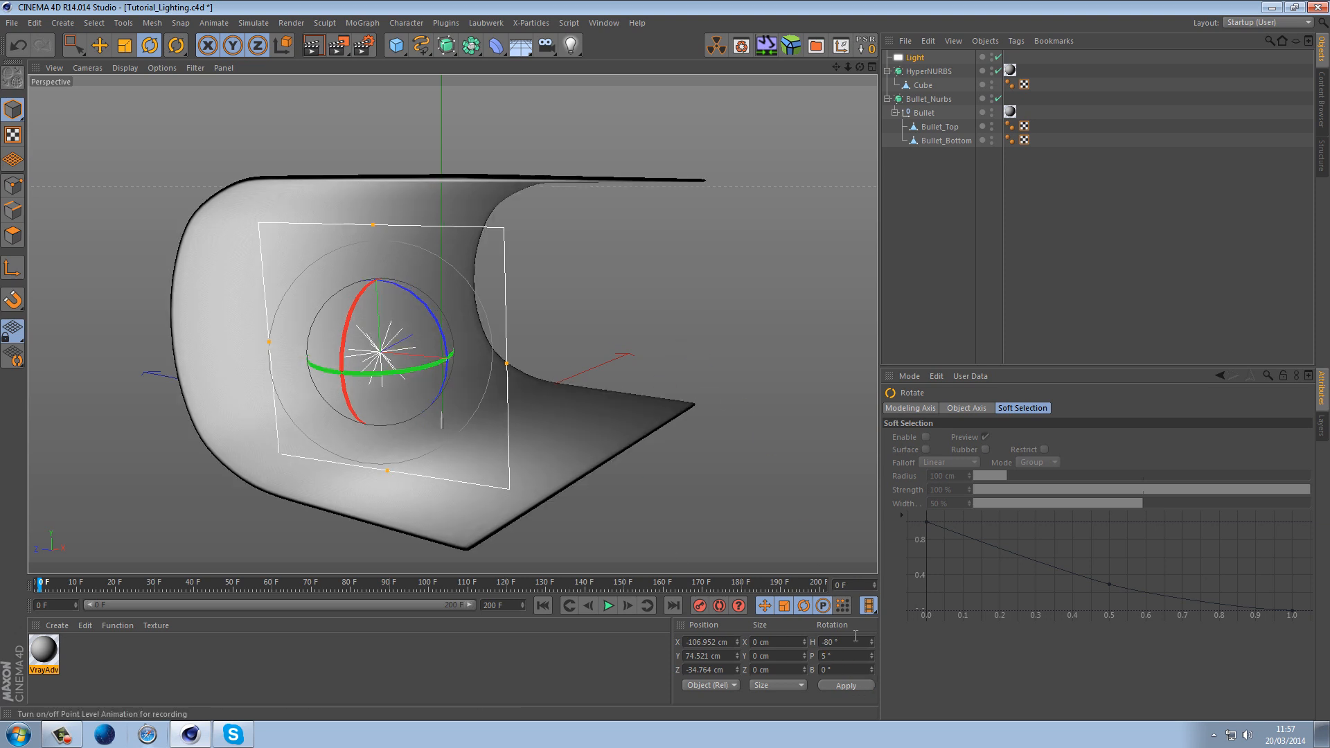
key("Return")
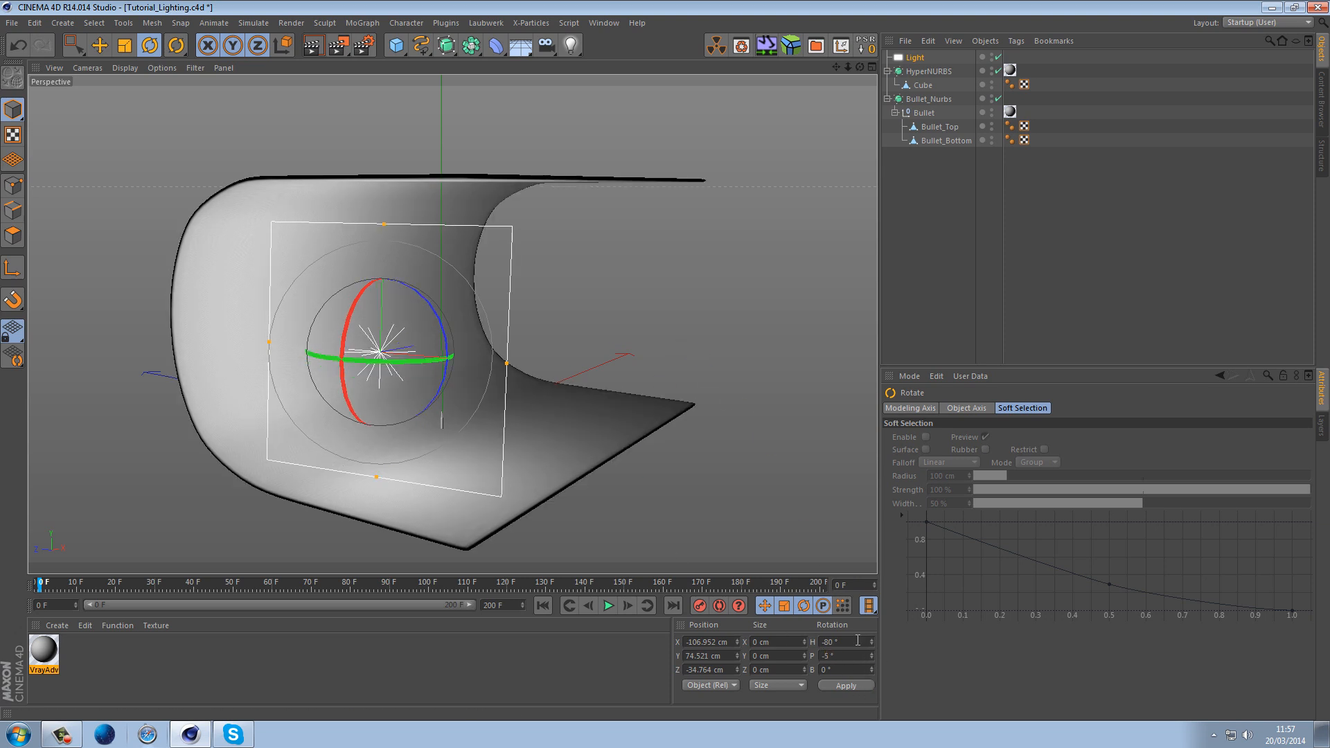
Duplicate the area light and set the copy's rotation to heading 80° and pitch 5°
left_click(942, 223)
left_click_drag(770, 245, 363, 281, "alt")
left_click(375, 277)
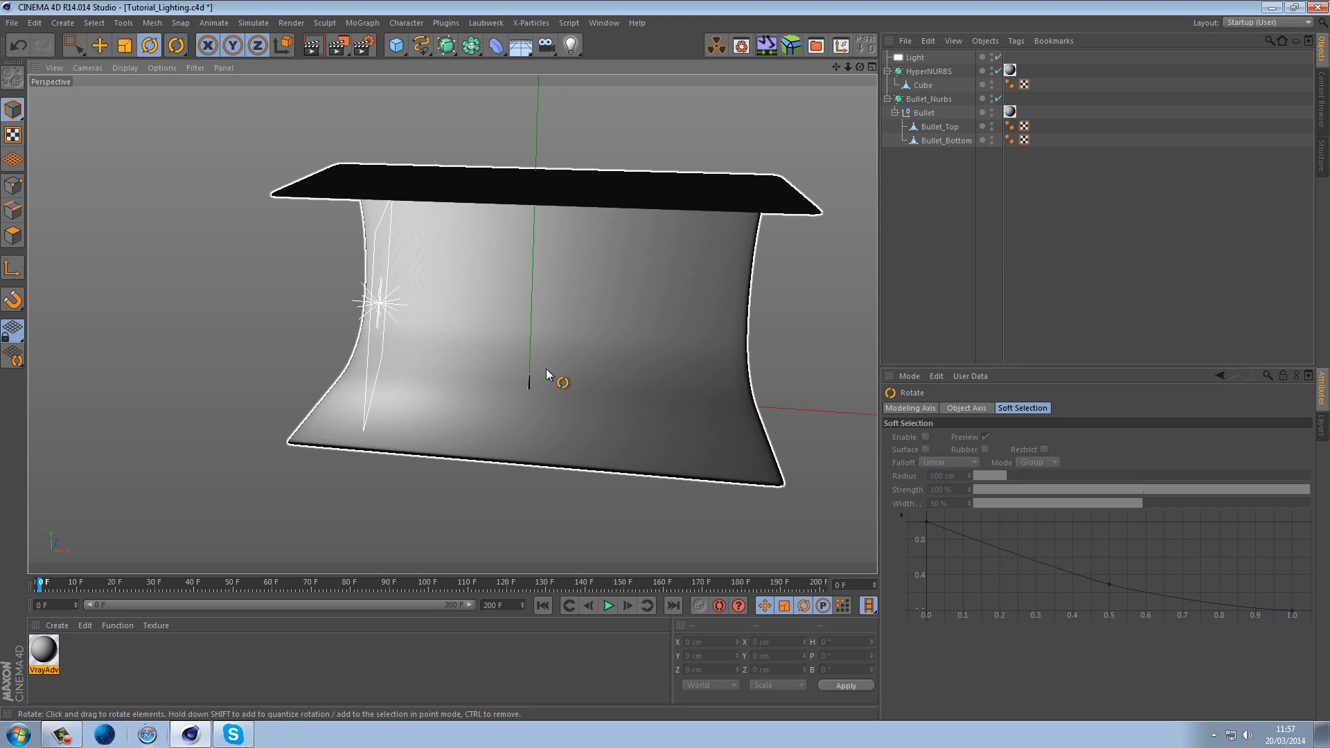
left_click(915, 58)
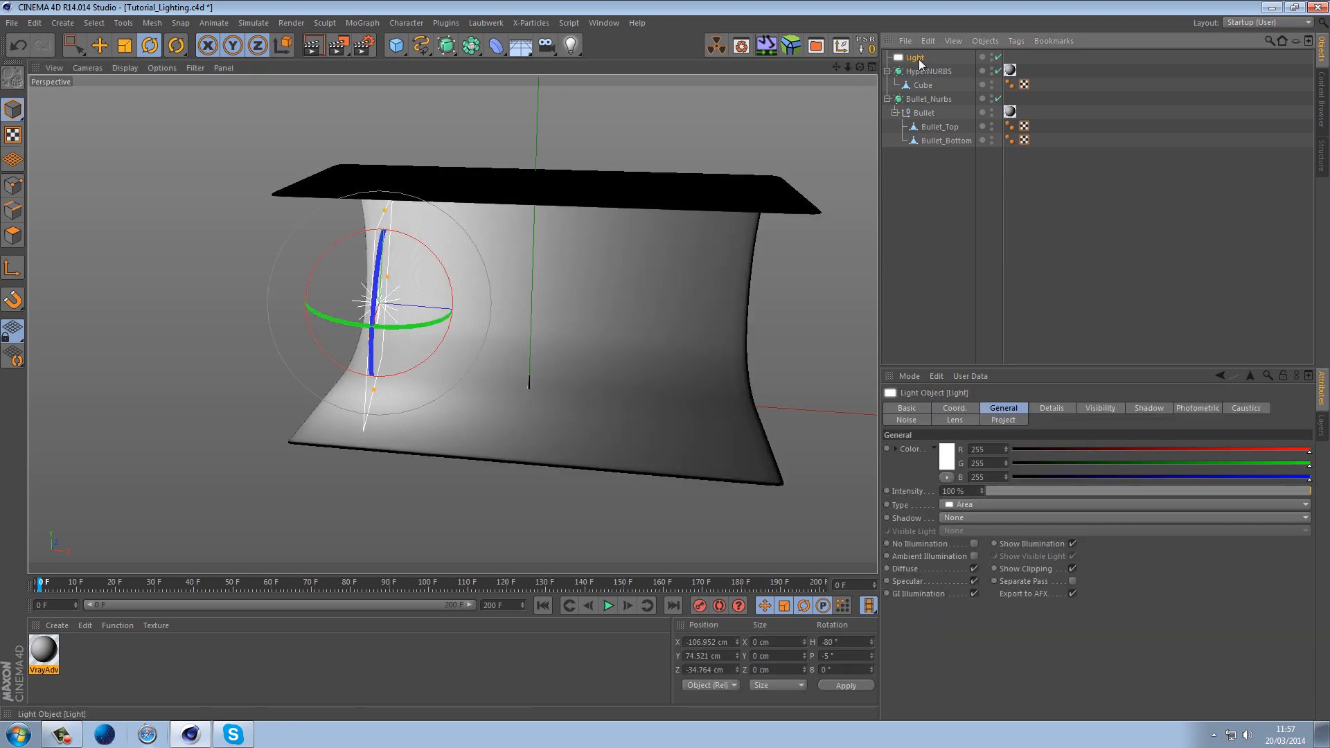
left_click_drag(915, 64, 917, 70, "ctrl")
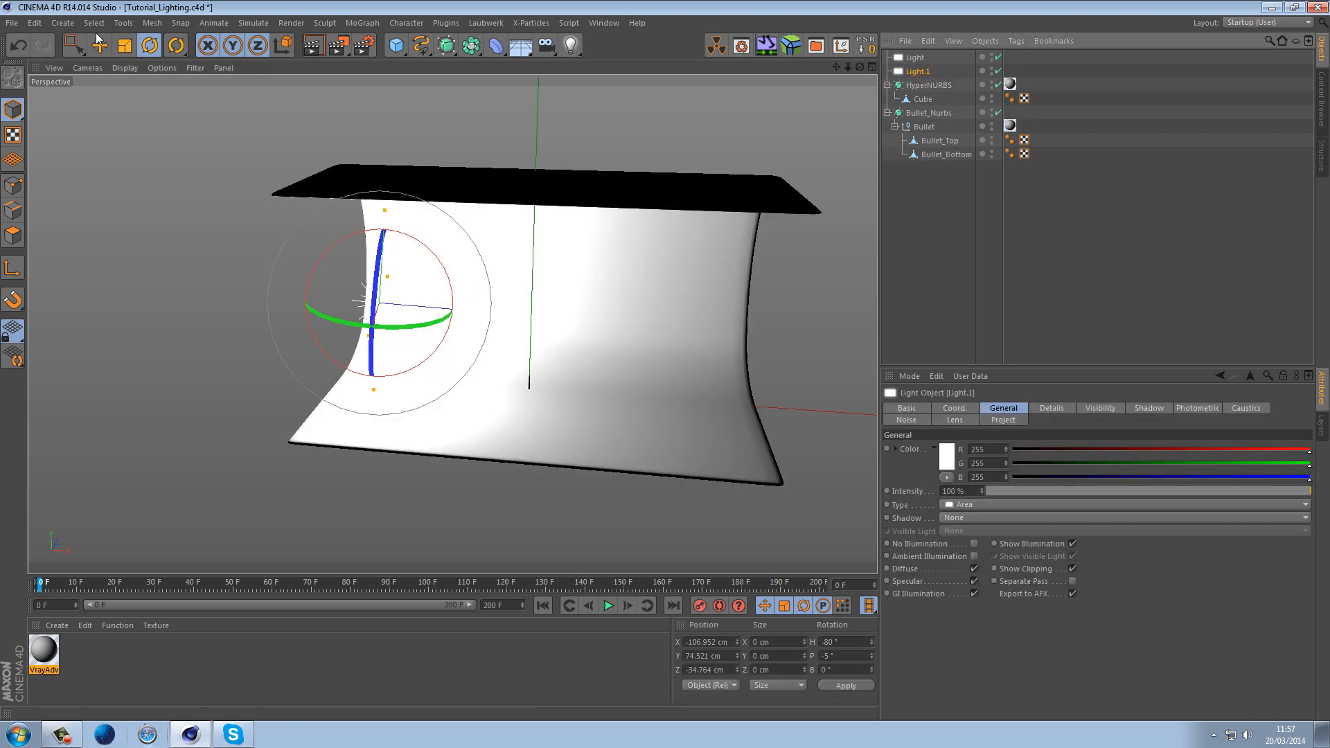
left_click(827, 643)
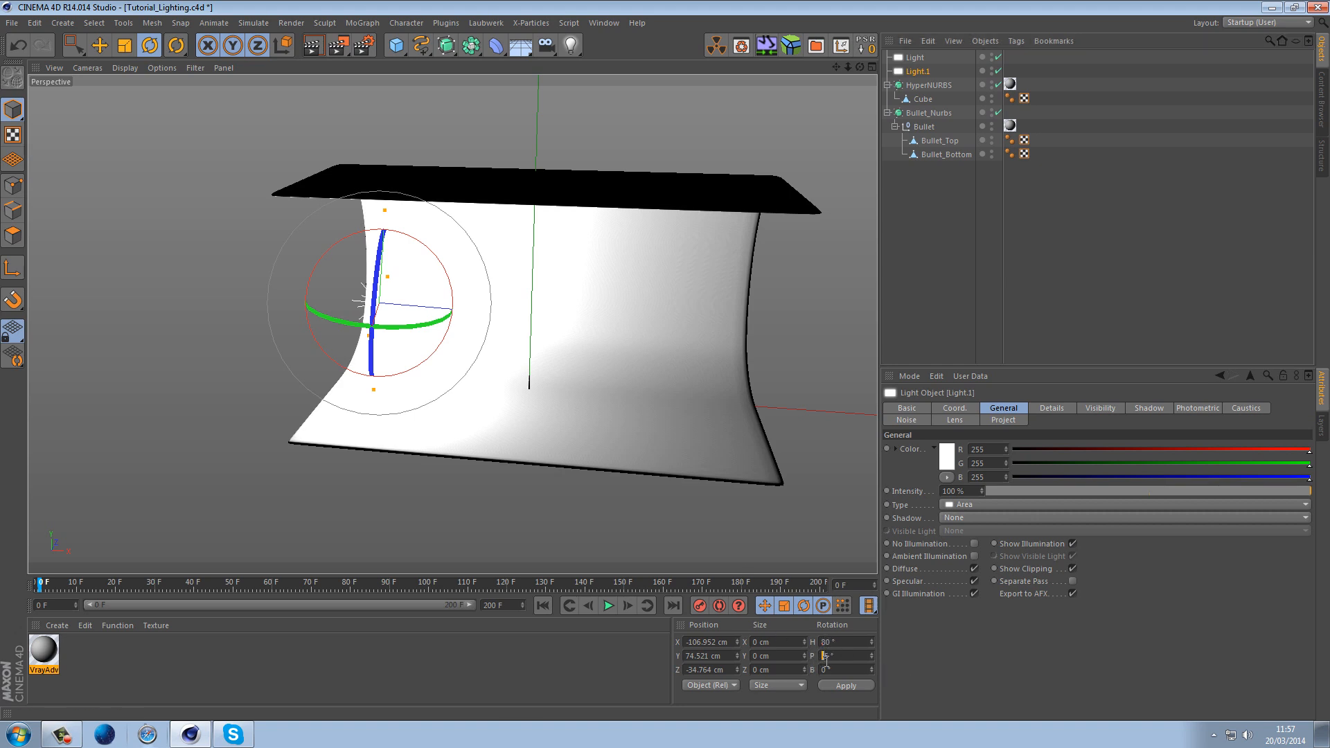
left_click(843, 686)
Move the duplicated light to the opposite side of the backdrop, at about X 96, Y 56 and Z -71 cm, and set its pitch to -5°
key("e")
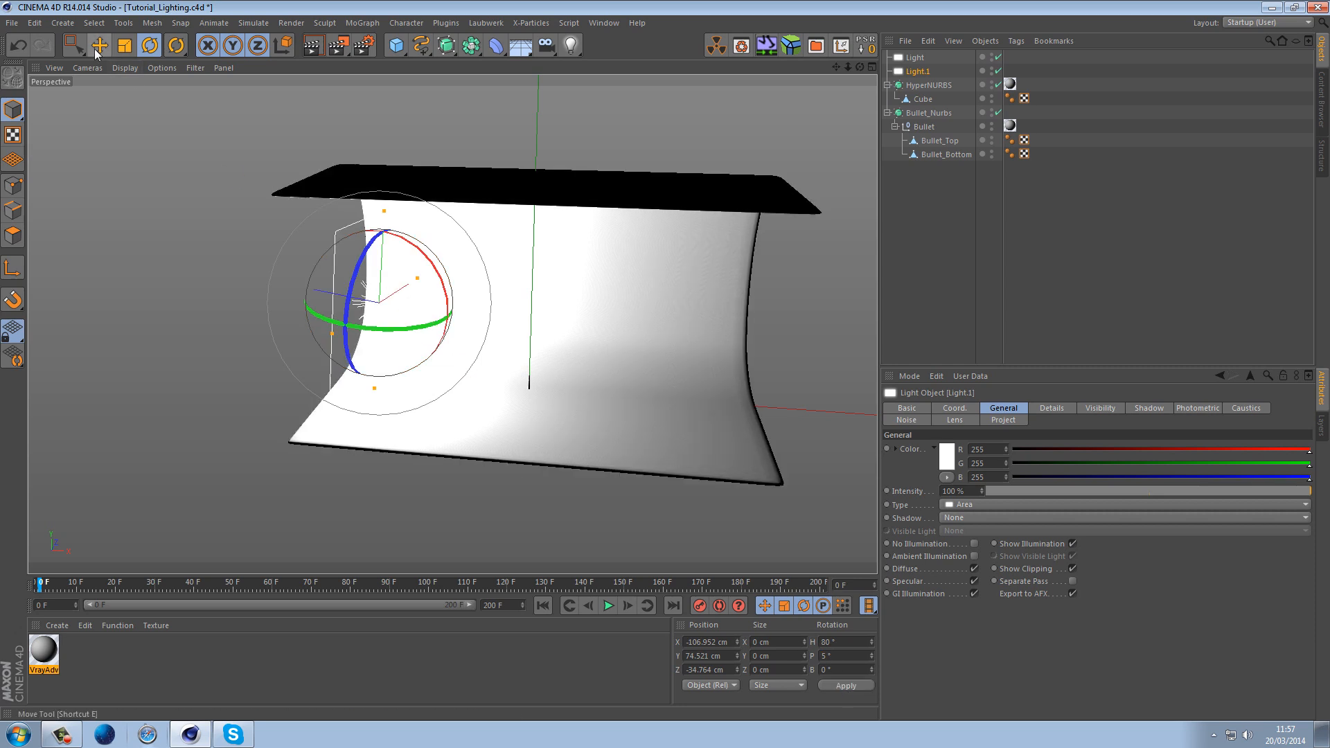
left_click_drag(365, 280, 544, 389)
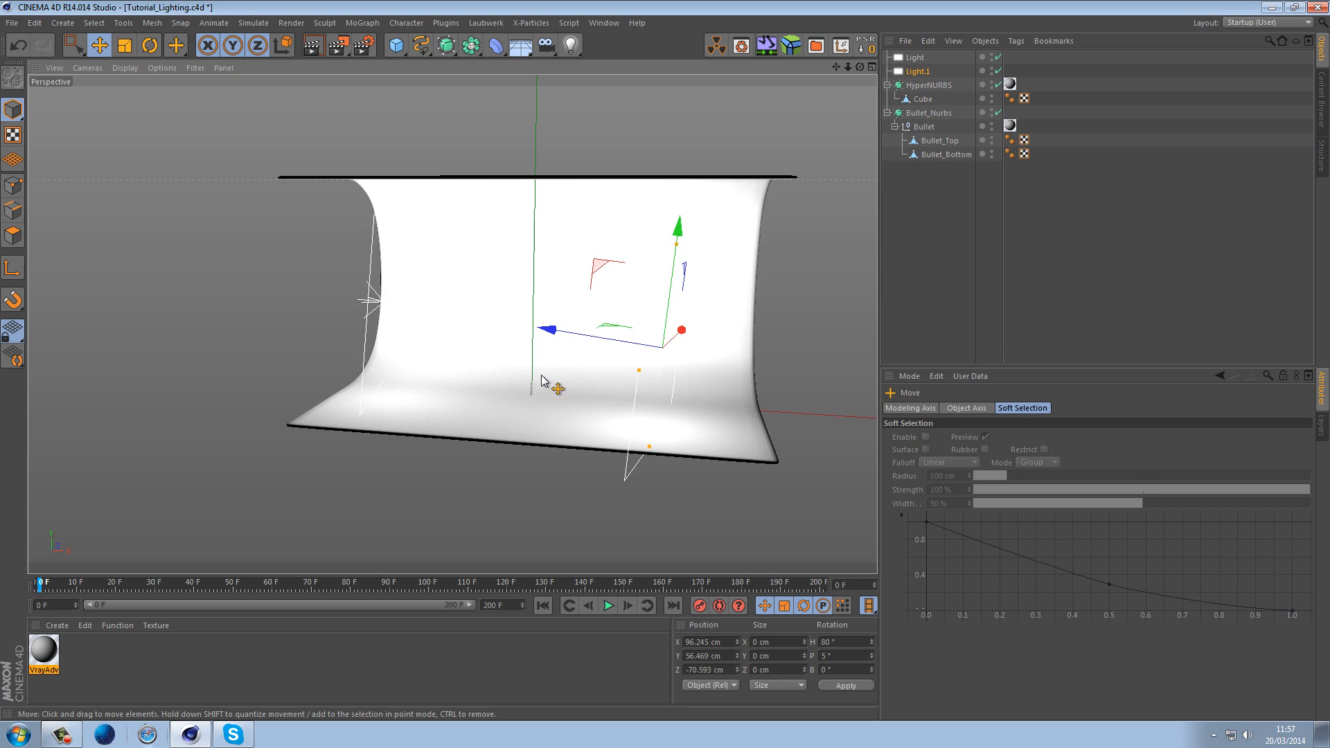
left_click(840, 655)
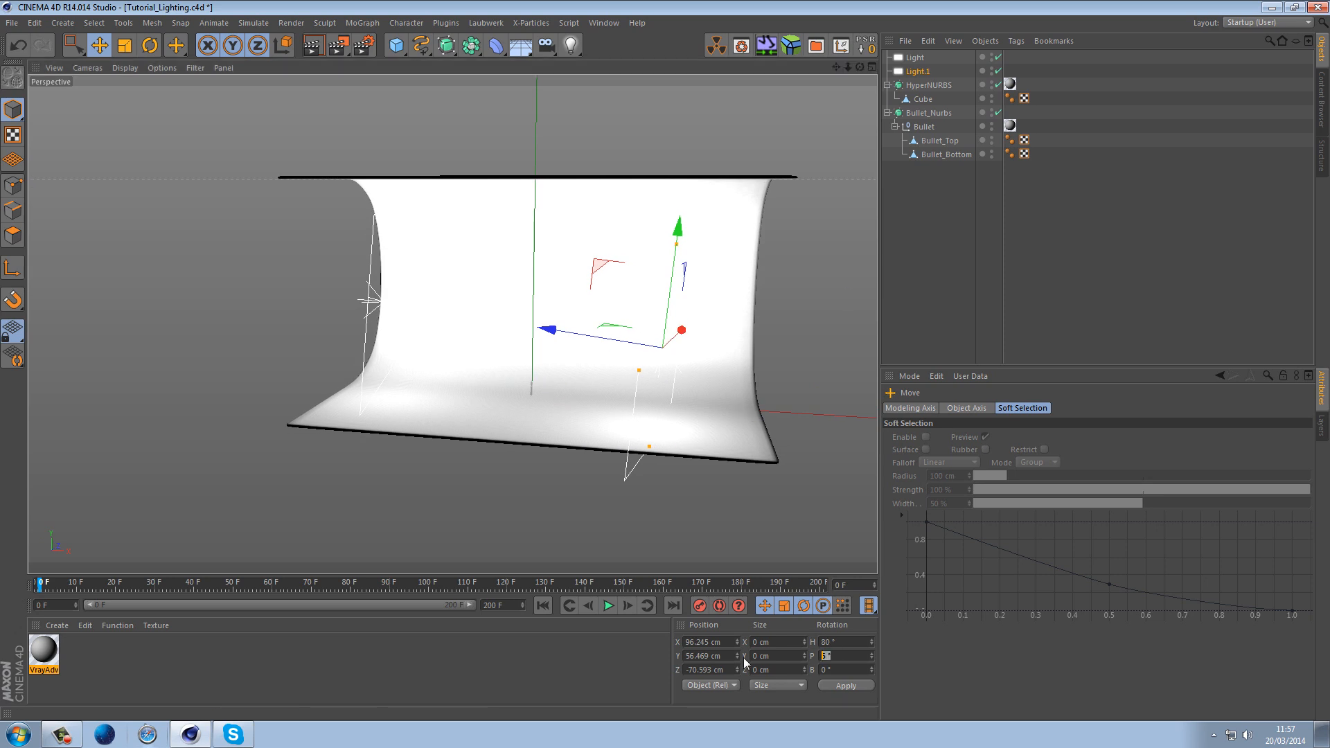
left_click(851, 686)
Adjust the duplicated light's position to about X 100, Y 70 and Z -42 cm, and render the perspective view
left_click_drag(751, 469, 476, 340, "alt")
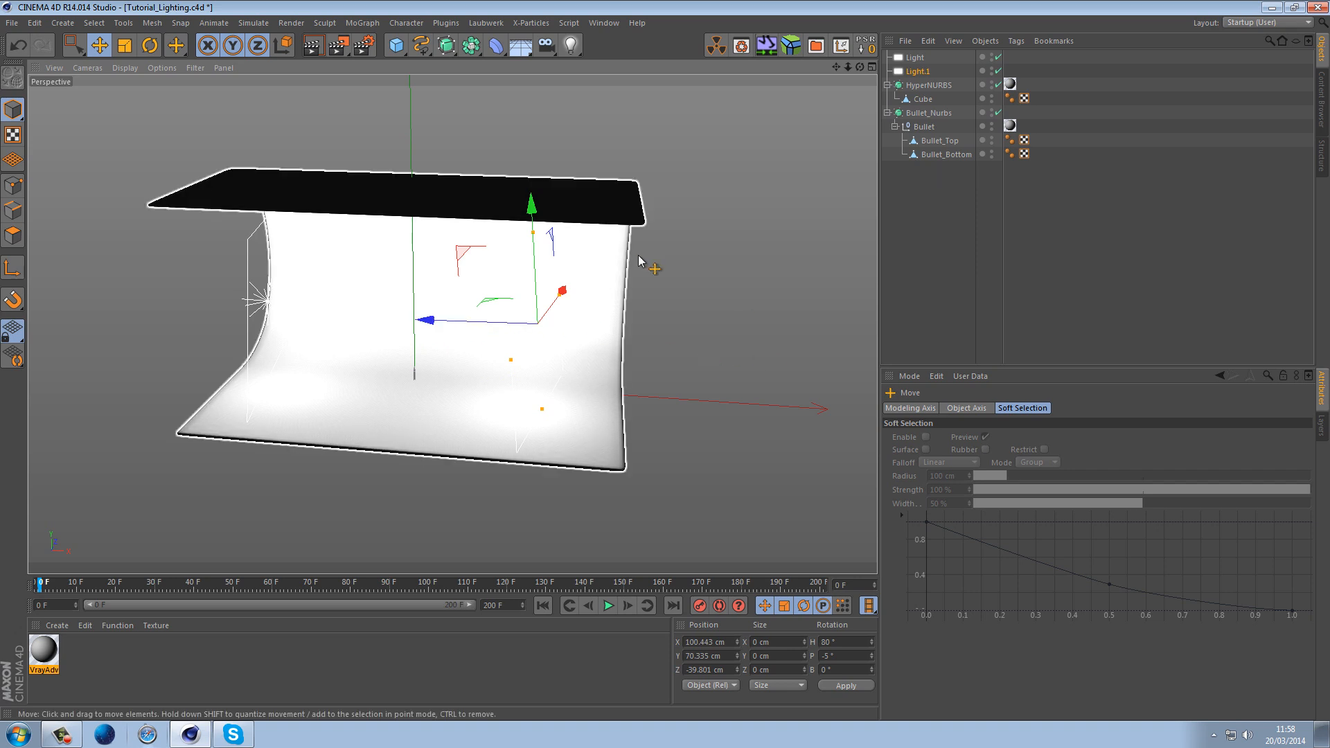
left_click_drag(692, 312, 478, 374, "alt")
left_click(313, 45)
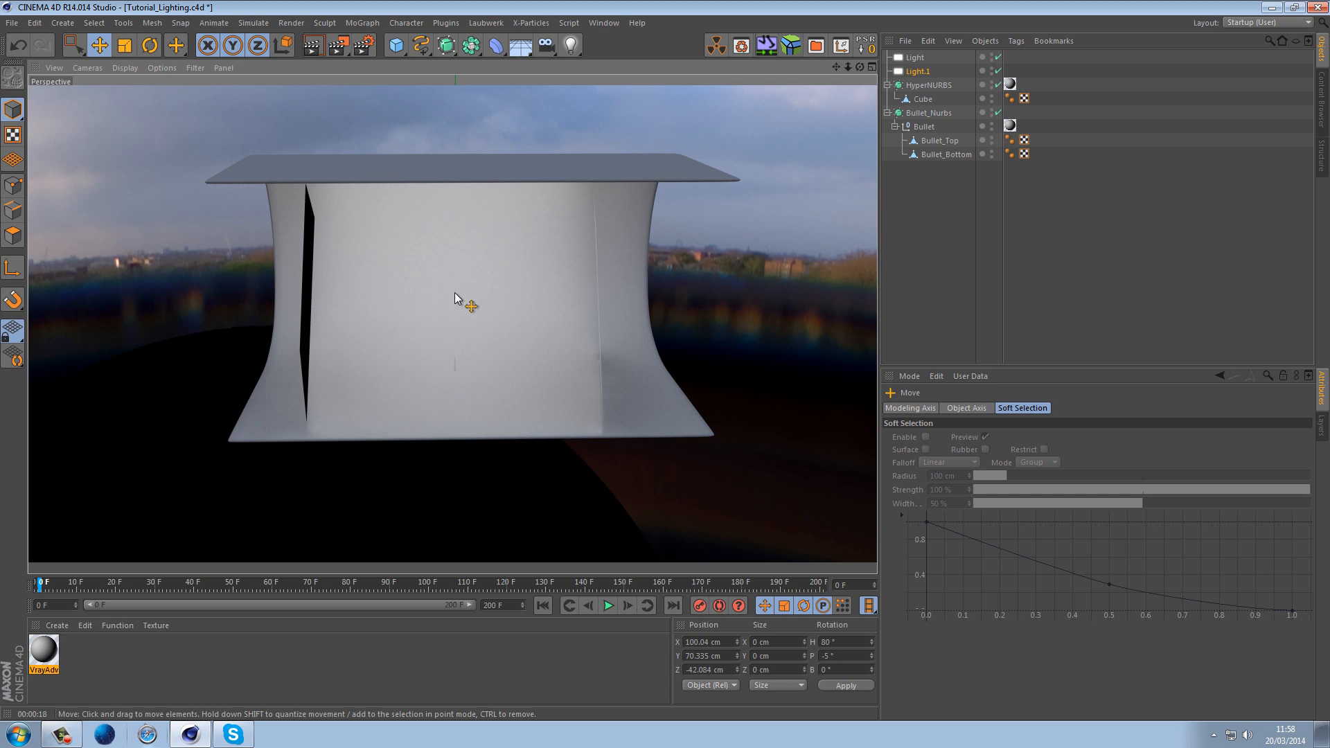
Add a VrayLight tag to both area lights
left_click(915, 57)
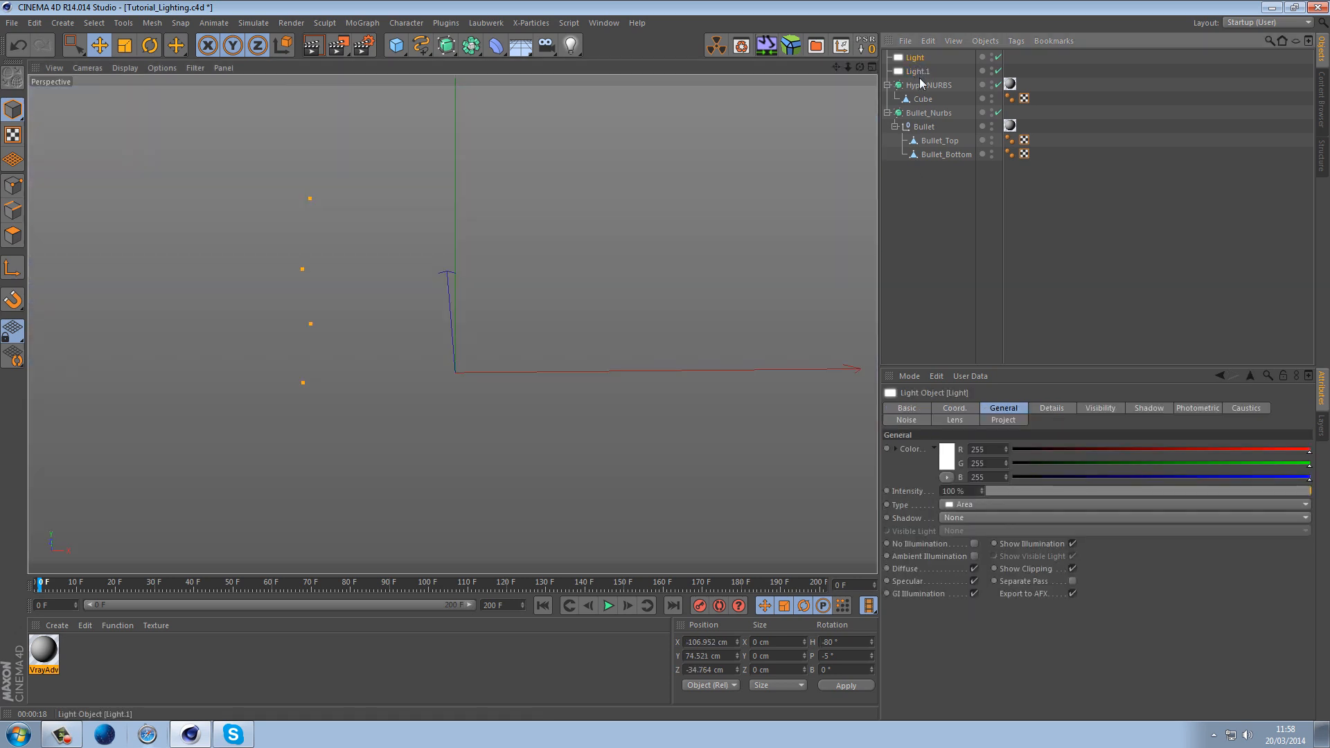
right_click(926, 72)
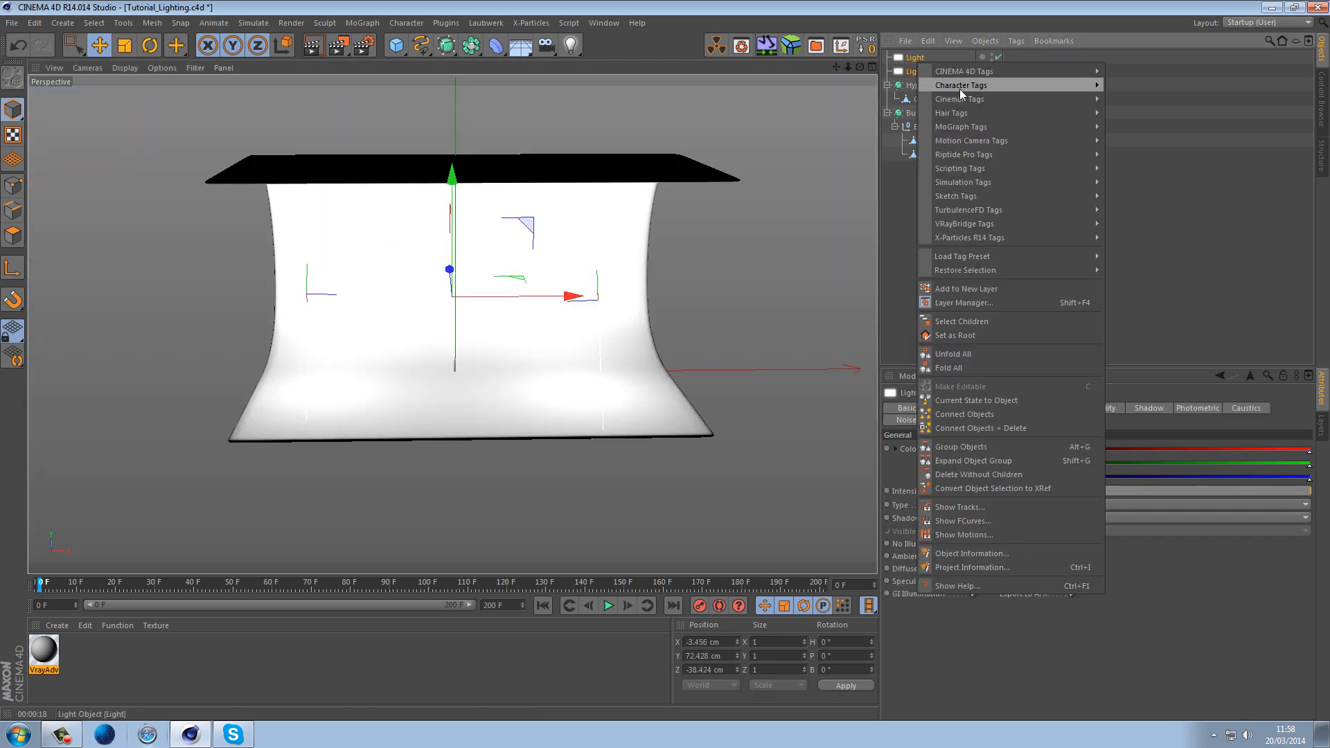
mouse_move(999, 225)
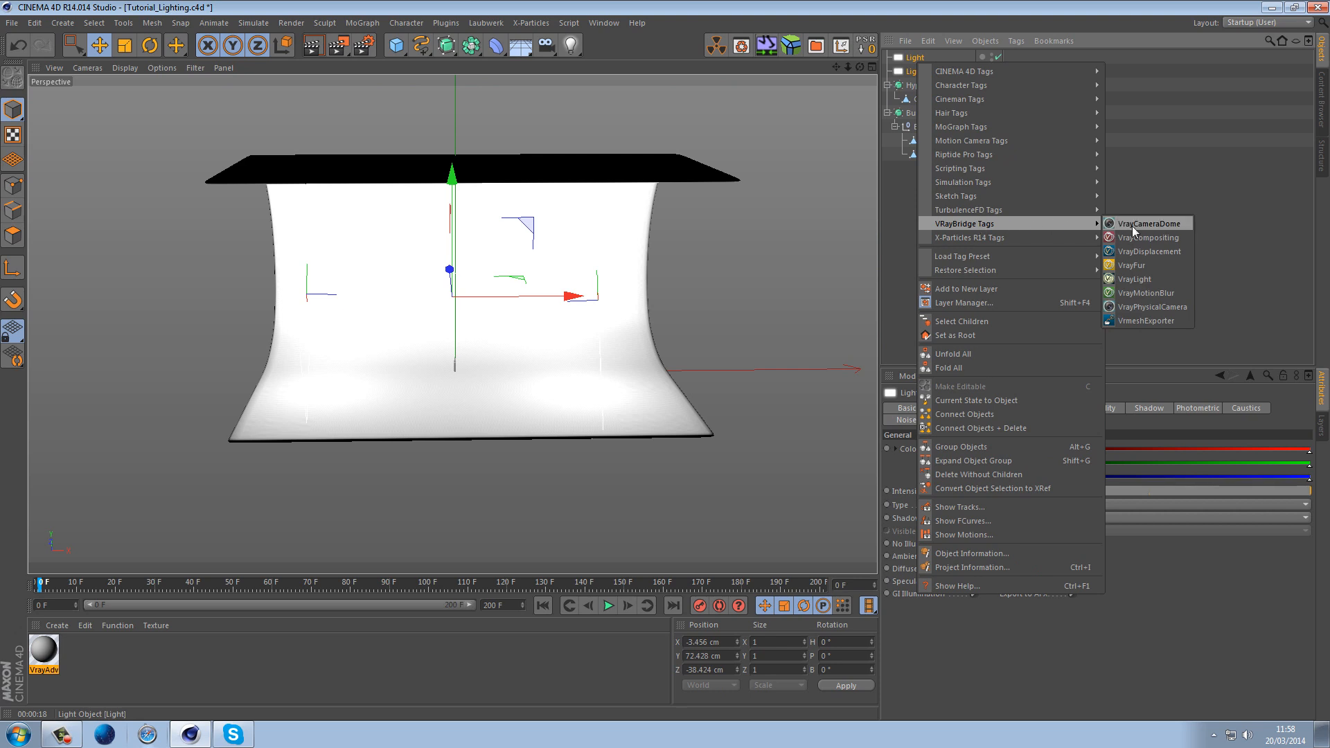
left_click(1148, 278)
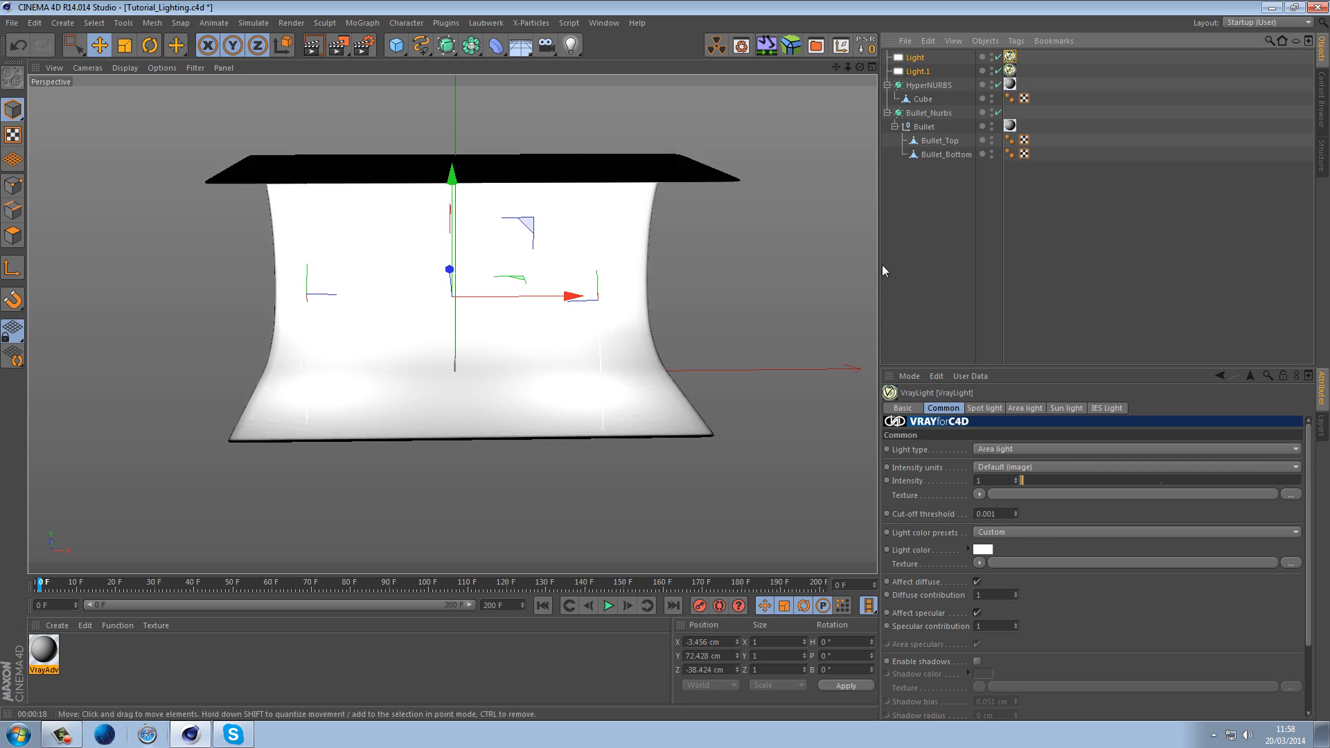
Set the intensity units of both VrayLight tags to Radiant power (W), with a power of about 4.474 W
left_click(920, 60)
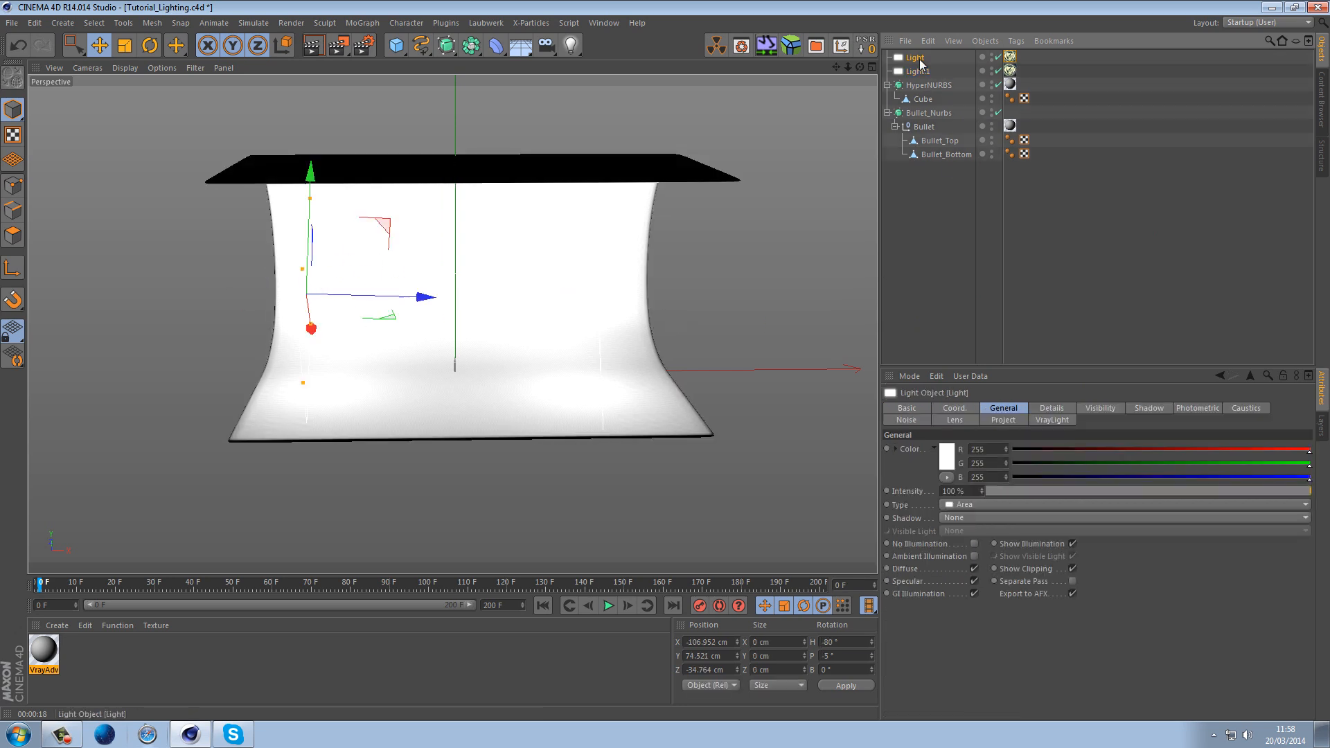
left_click(1010, 57)
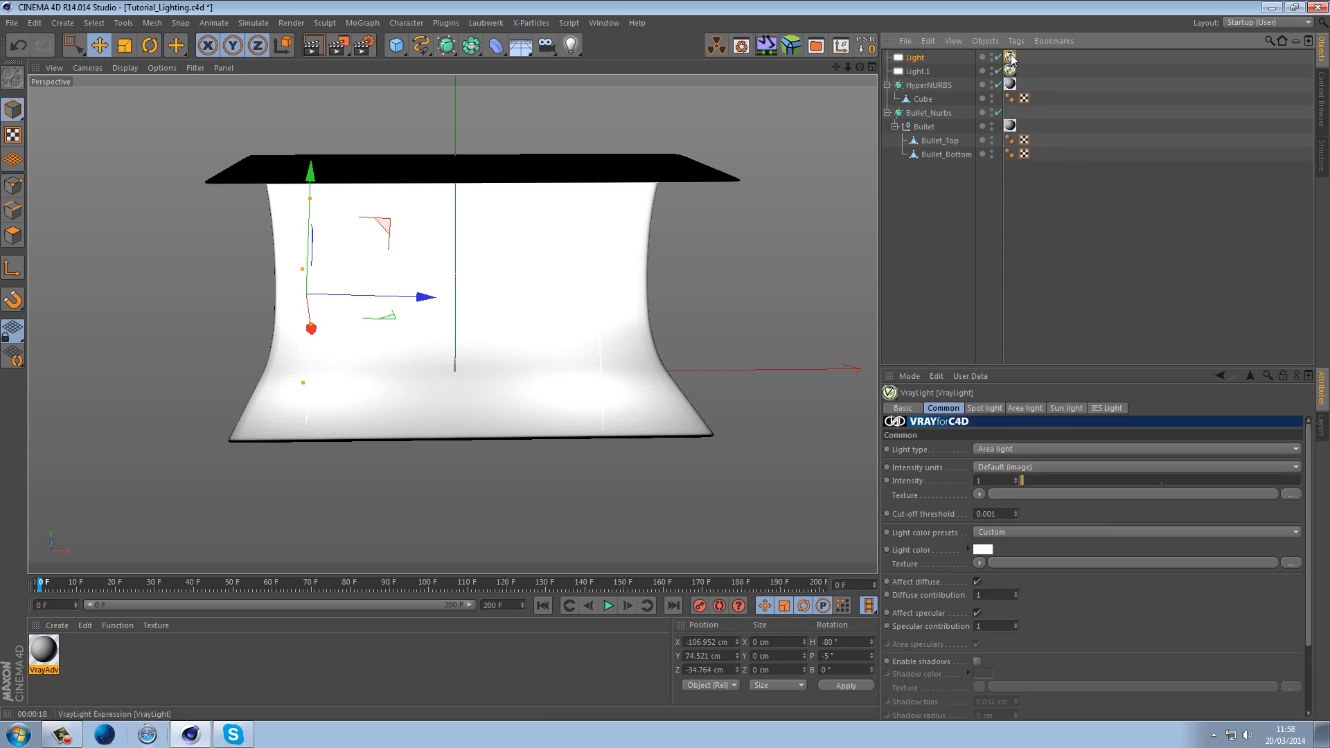
left_click(915, 61)
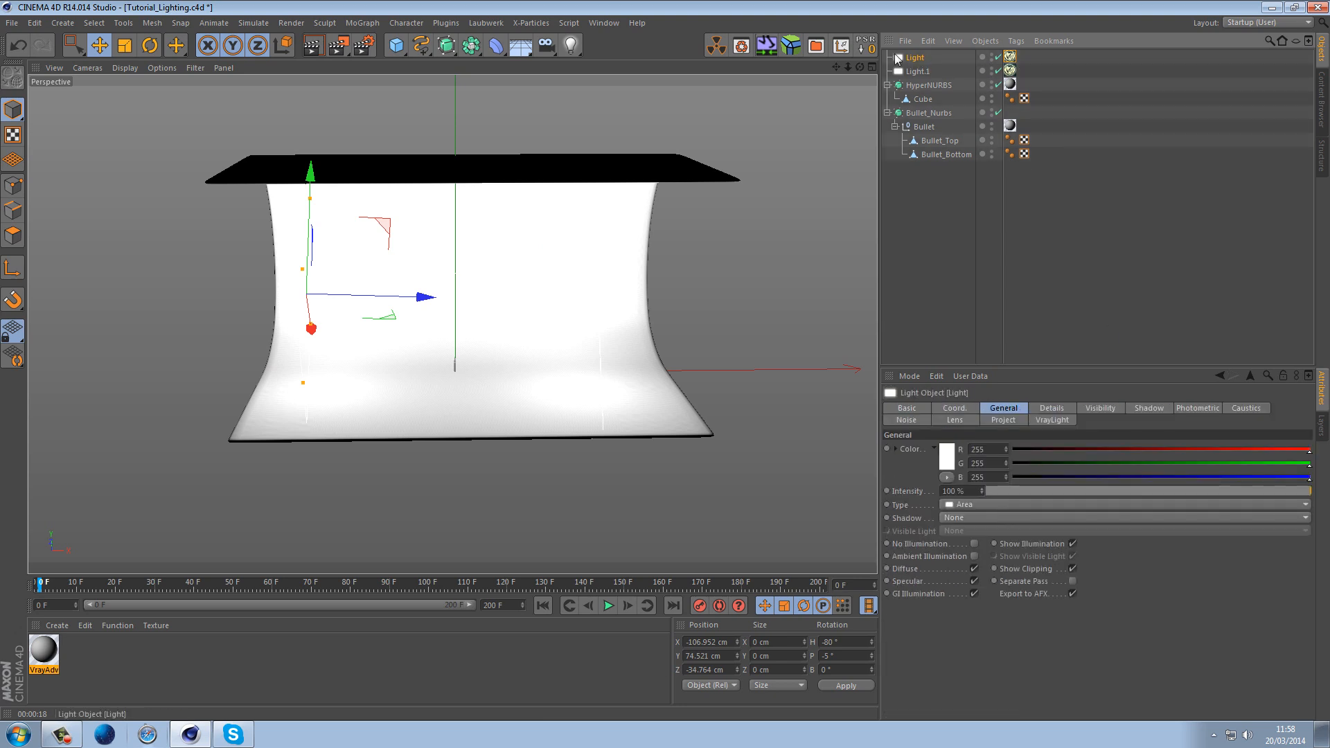
left_click(1010, 57)
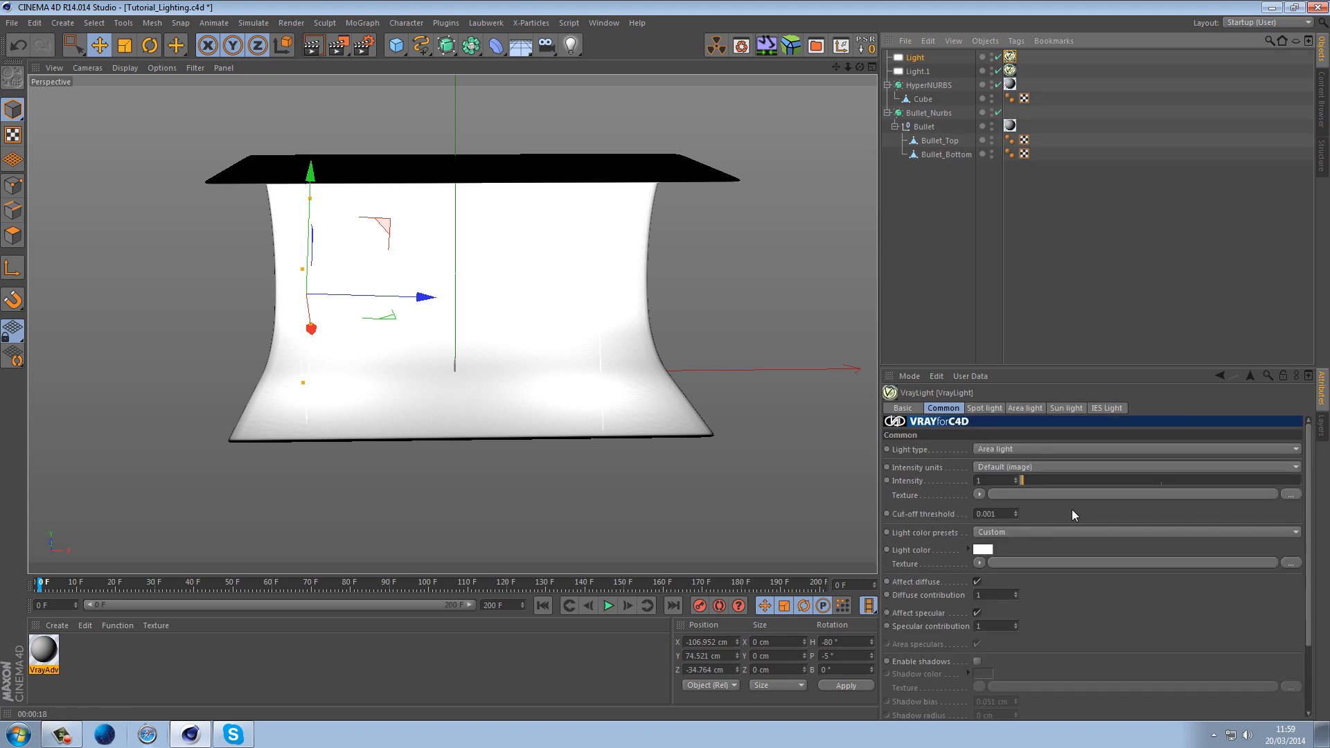
left_click(1009, 70, "ctrl")
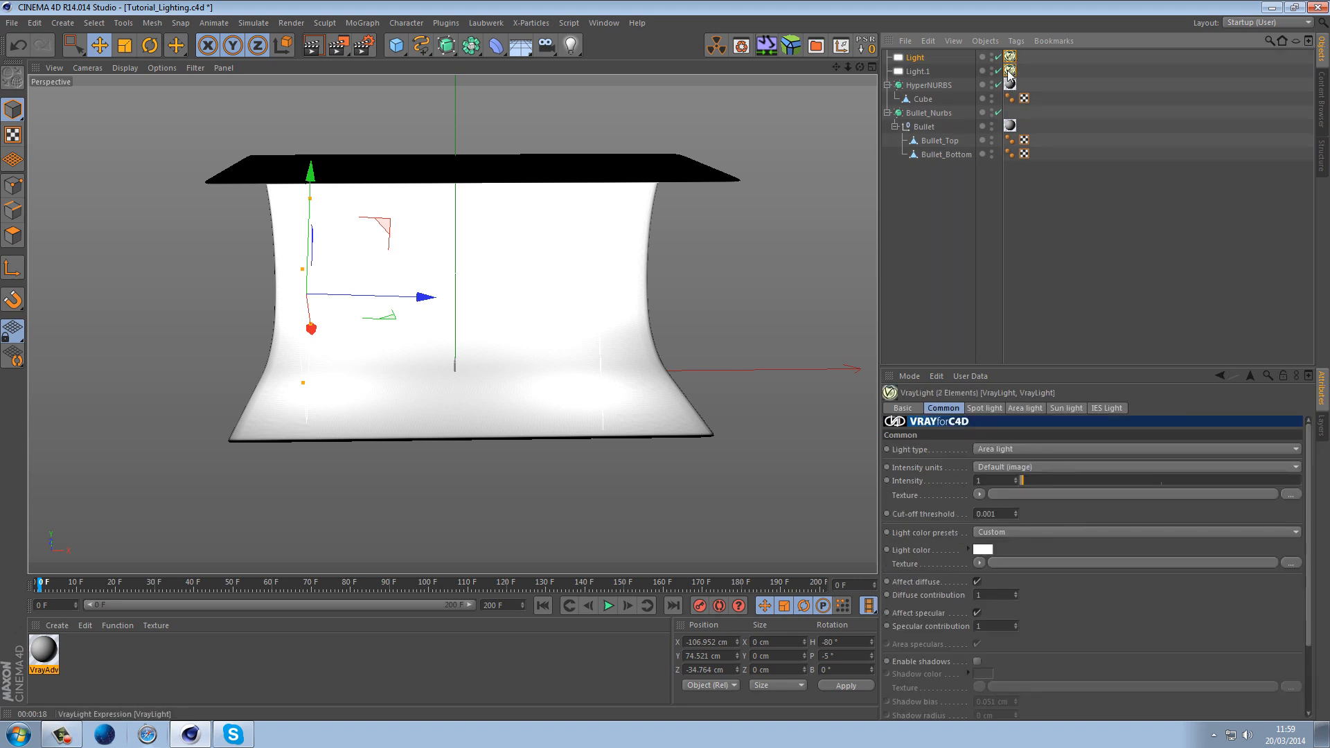
left_click(981, 468)
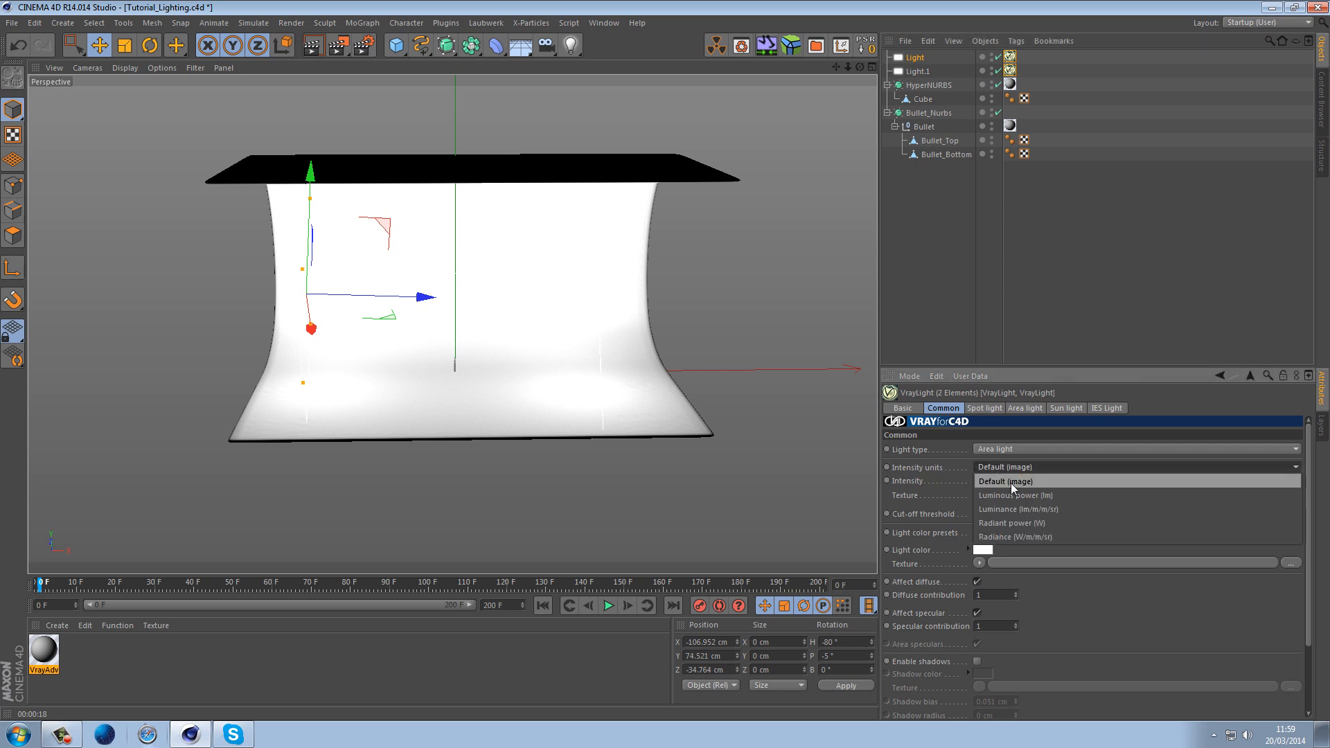
left_click(1050, 522)
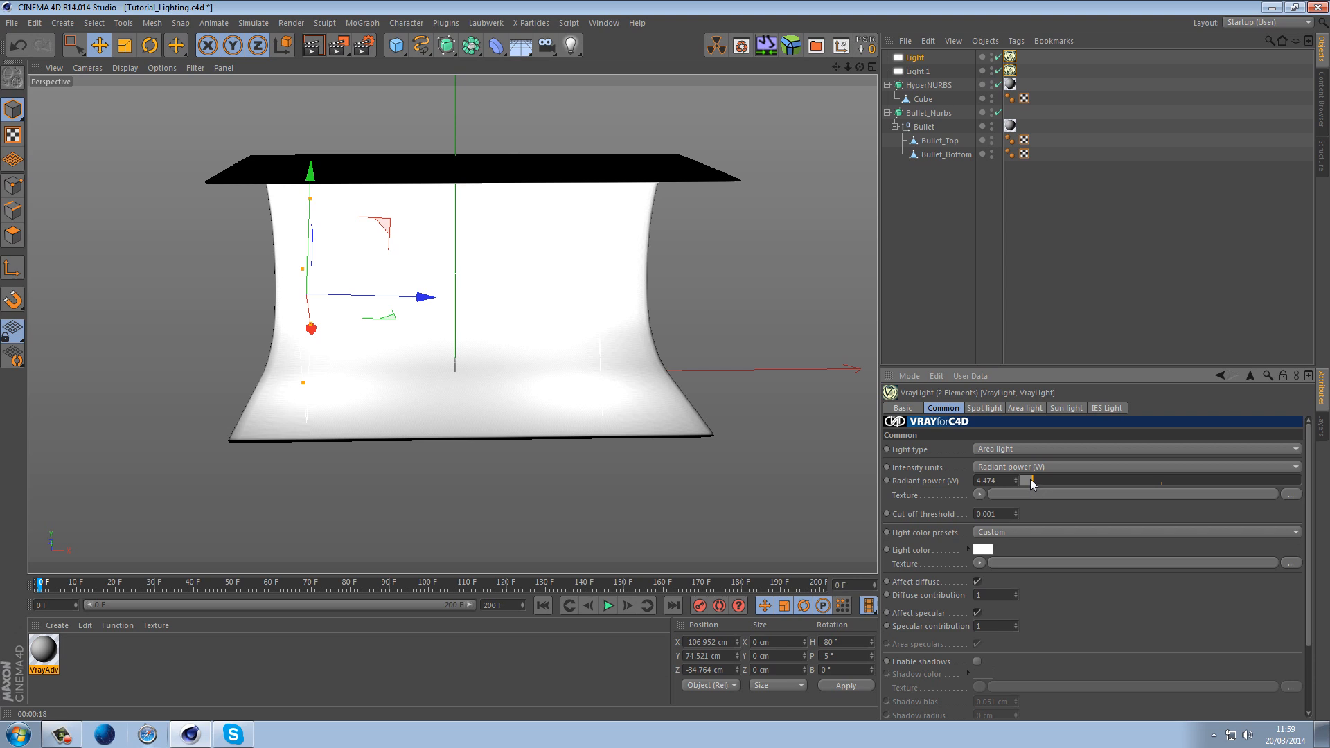
Set the radiant power to 3 W for the original light and 2 W for the duplicated light
left_click(1010, 56)
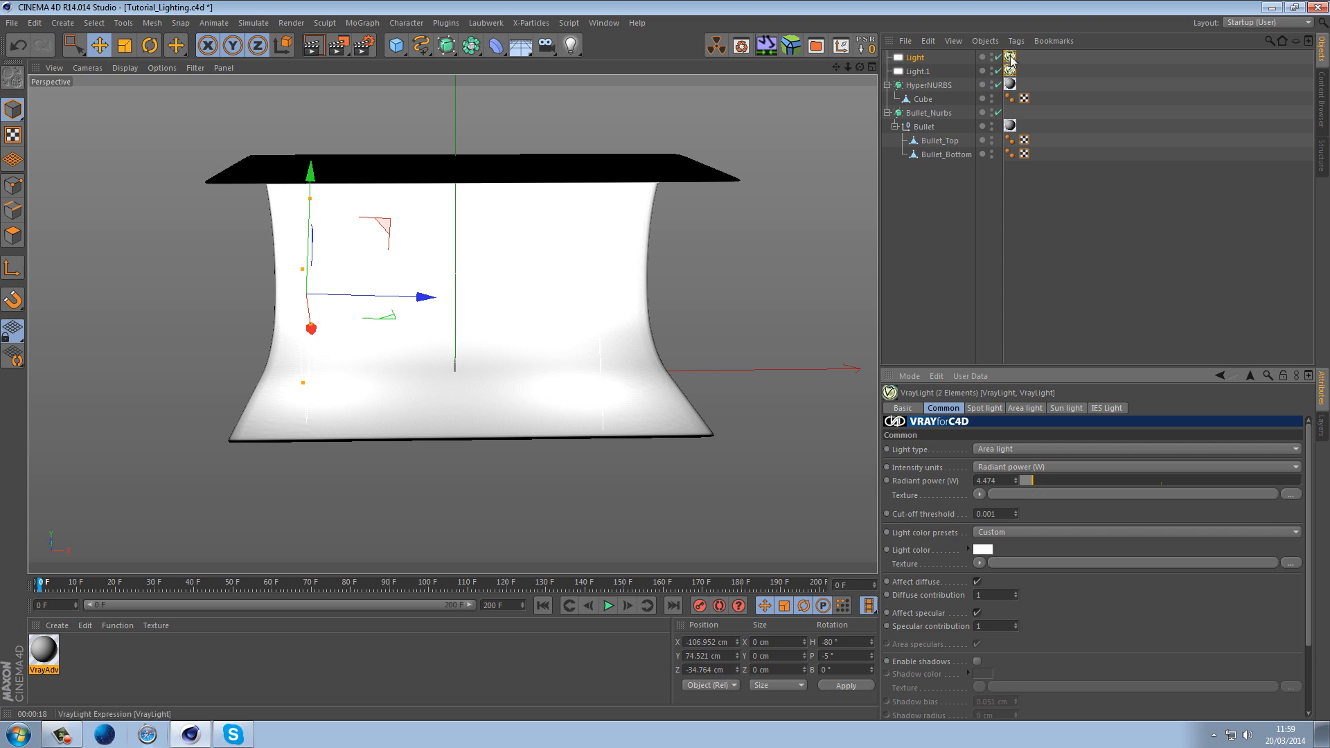
left_click(1006, 479)
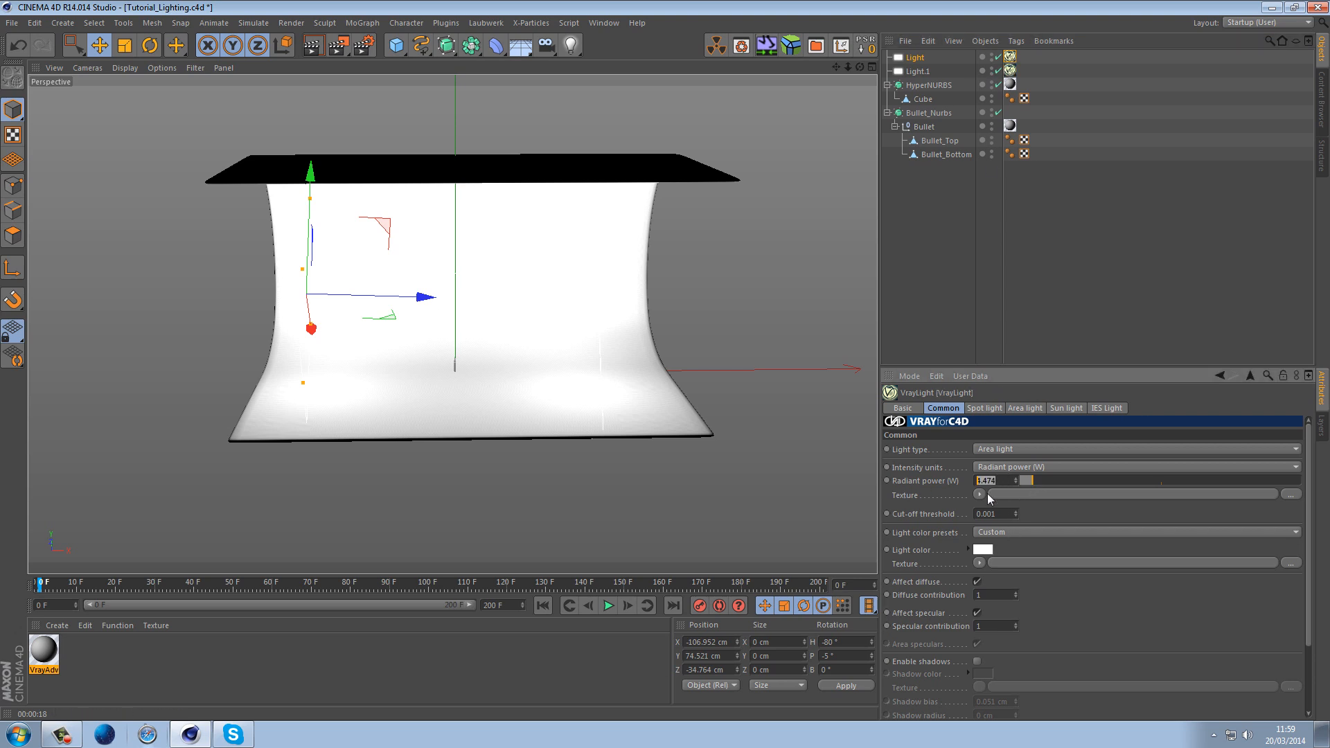
left_click(1052, 279)
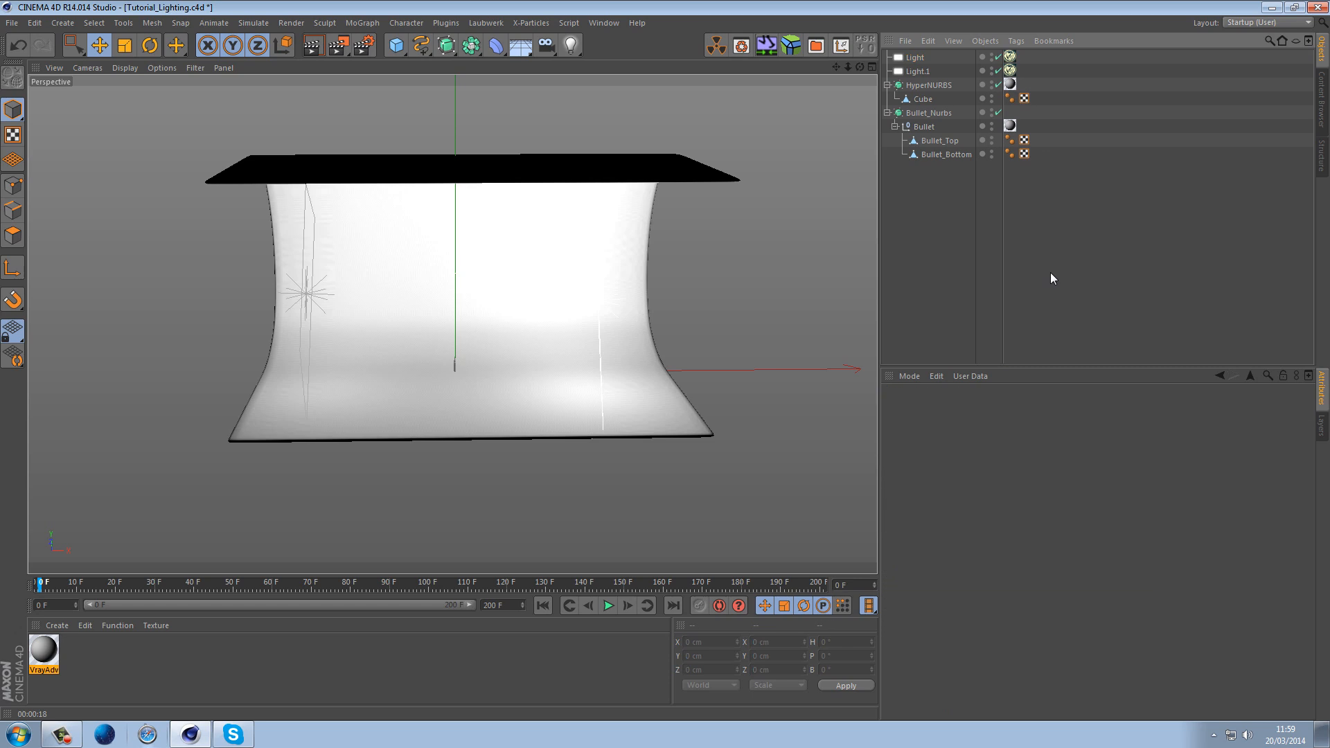
left_click(1010, 70)
type("2")
key("Return")
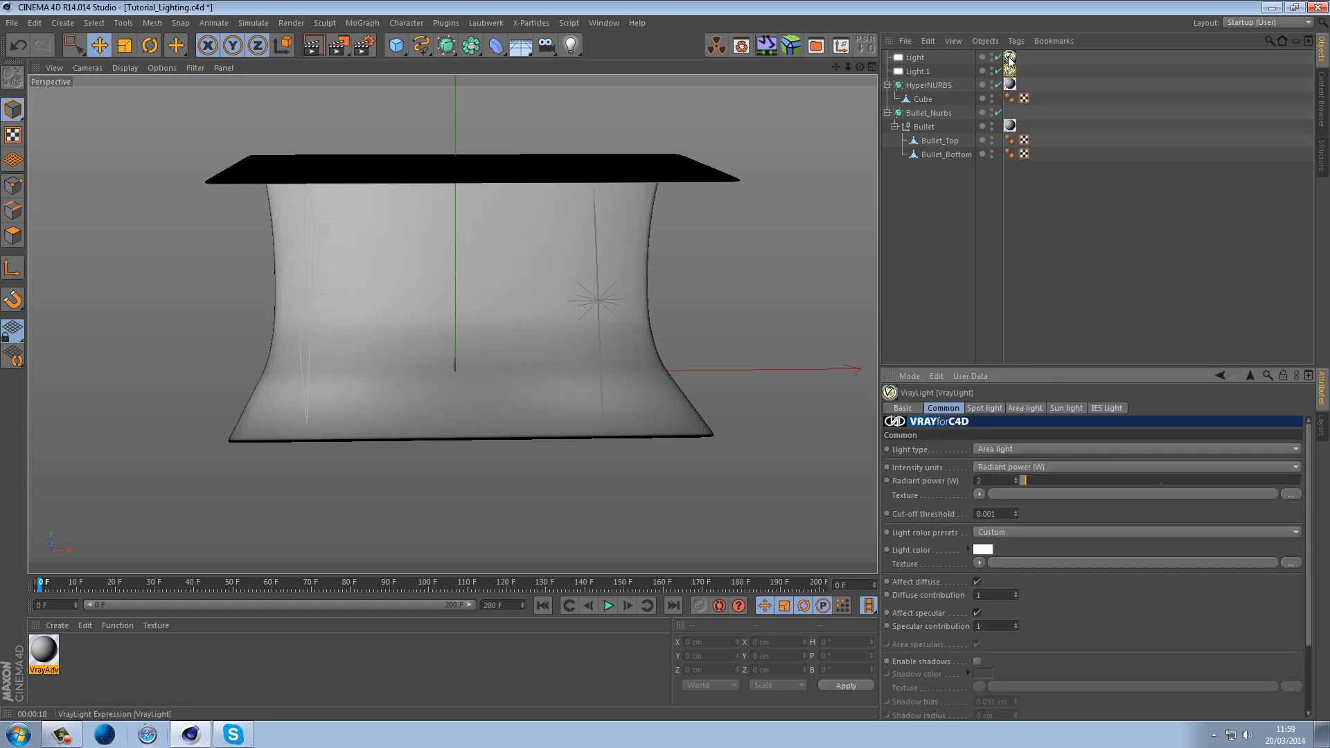
Save the scene and start an interactive render region in the perspective view
left_click(338, 45)
key("ctrl+s")
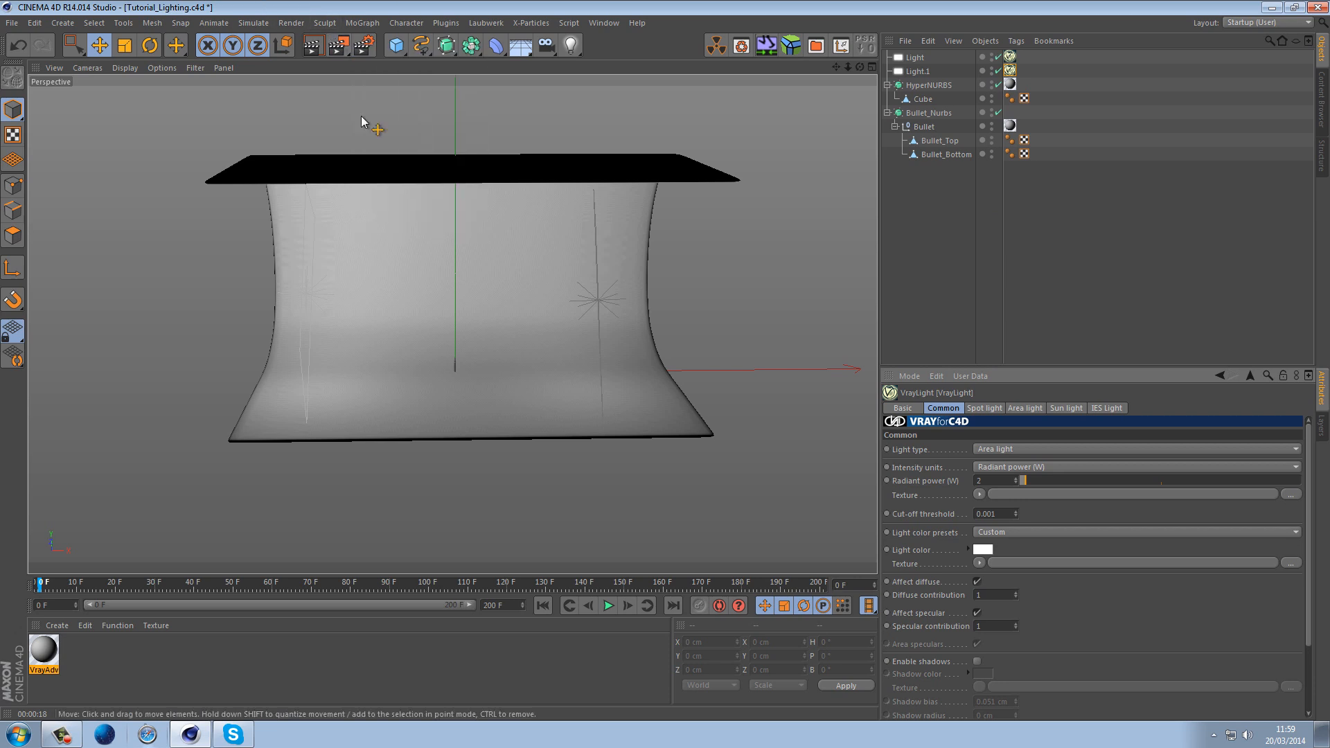
left_click(338, 46)
left_click(426, 229)
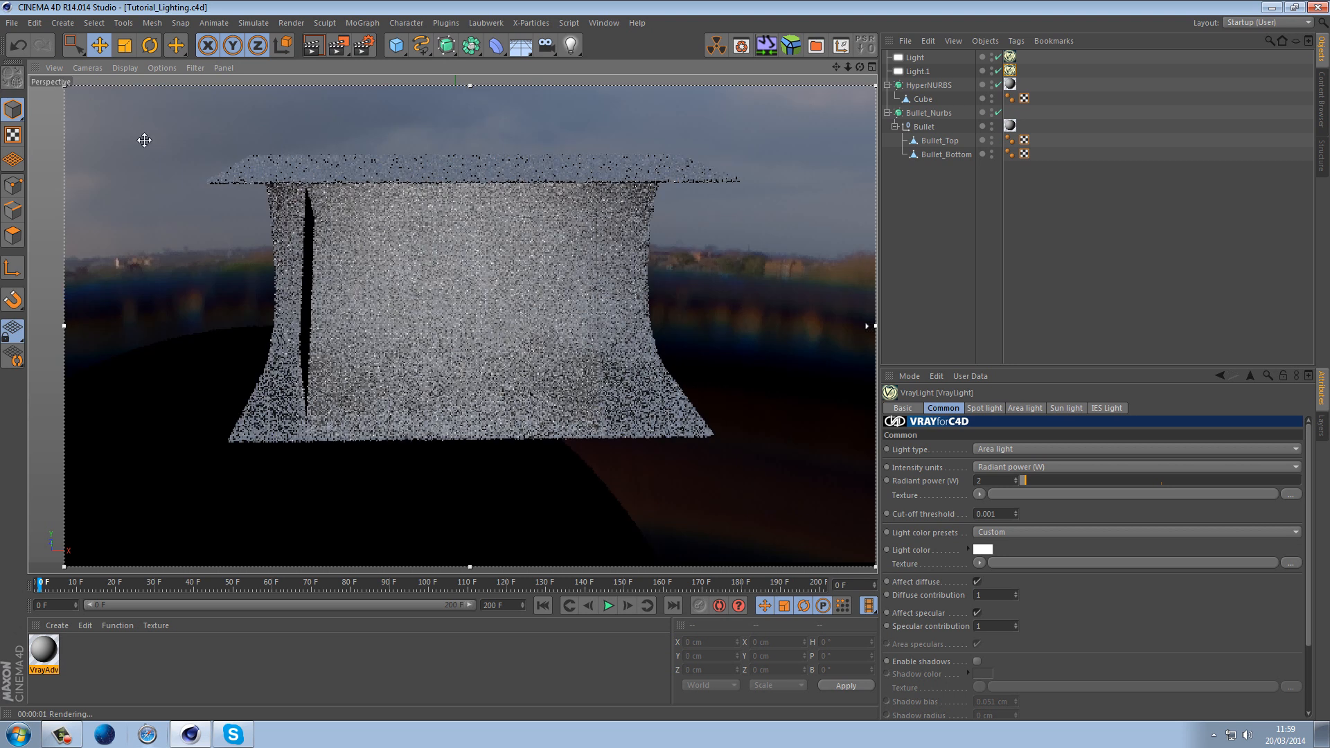
Shrink the interactive render region to the area around the bullet in the middle of the backdrop
left_click_drag(63, 85, 369, 234)
left_click_drag(879, 567, 685, 528)
left_click_drag(952, 519, 572, 411)
mouse_move(506, 352)
left_mouse_down()
mouse_move(489, 374)
mouse_move(504, 377)
left_mouse_up()
key("ctrl+z")
key("ctrl+z")
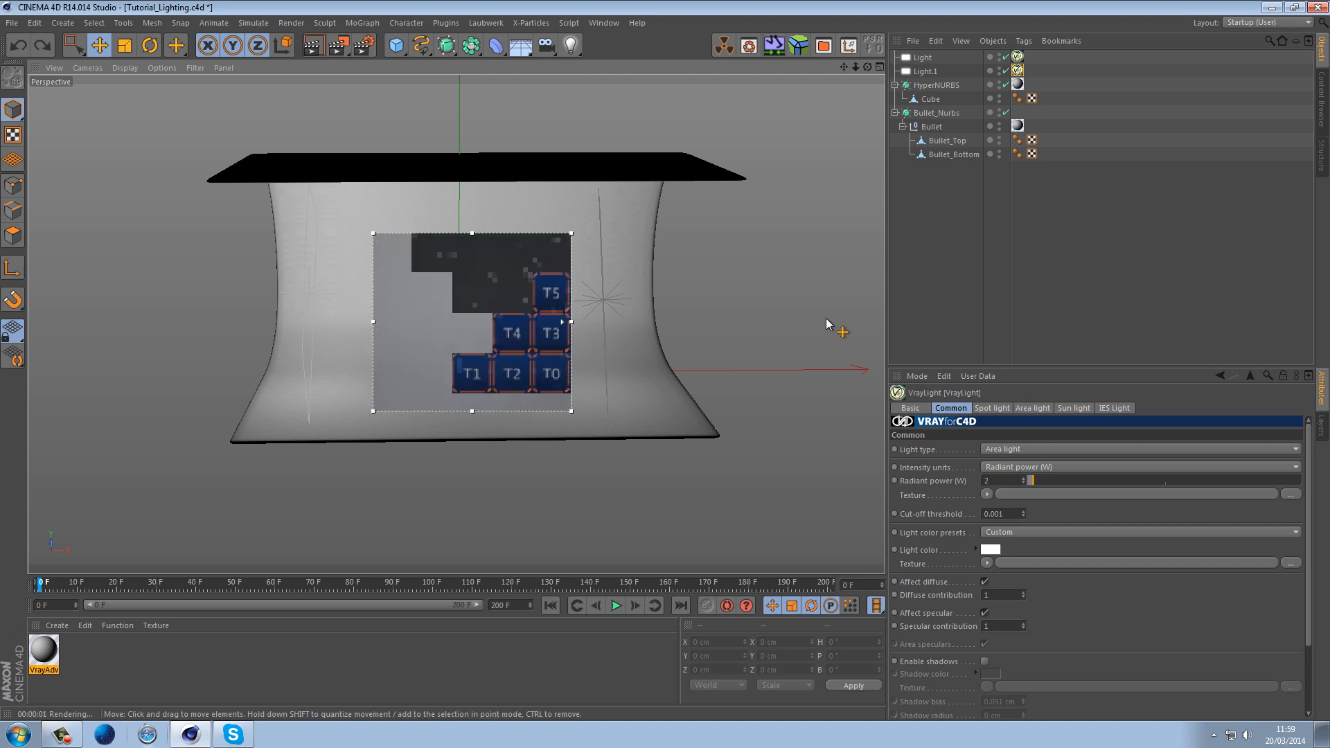
Increase the radiant power of the original area light in its VrayLight tag
left_click(564, 352)
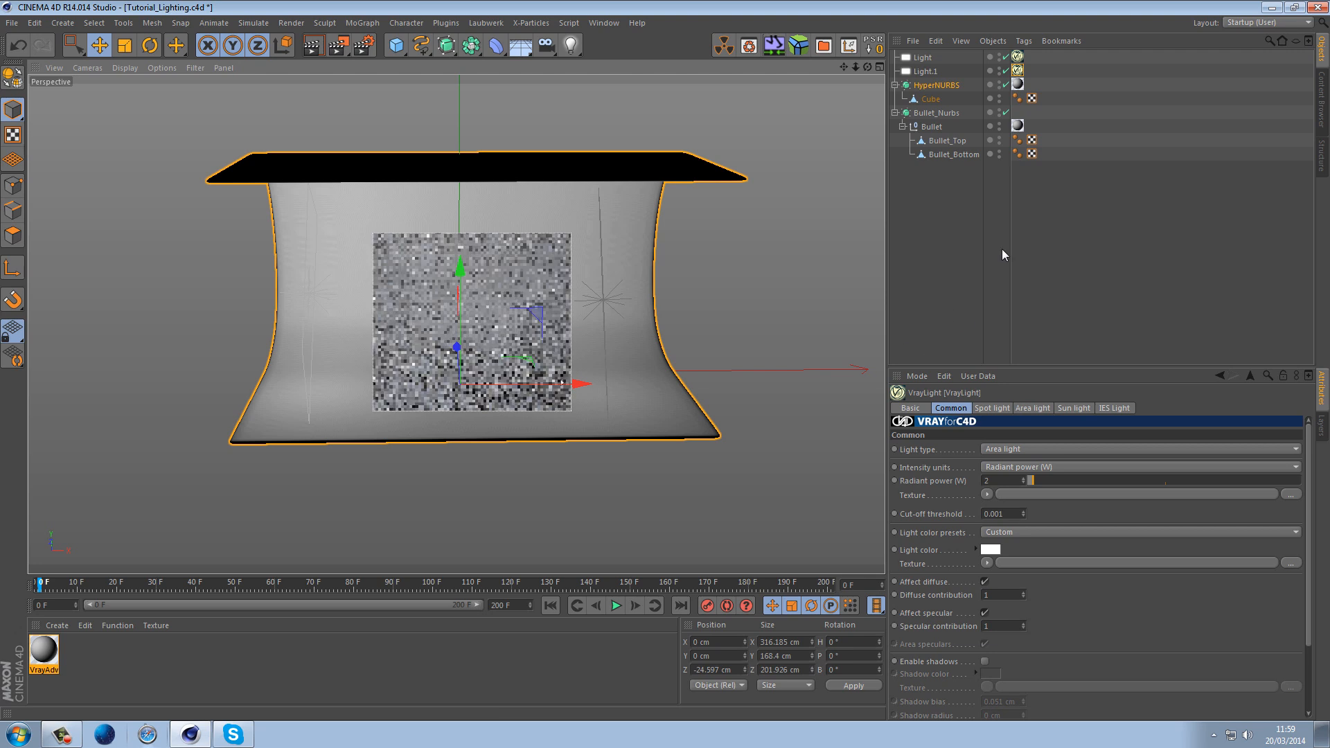
left_click(1017, 57)
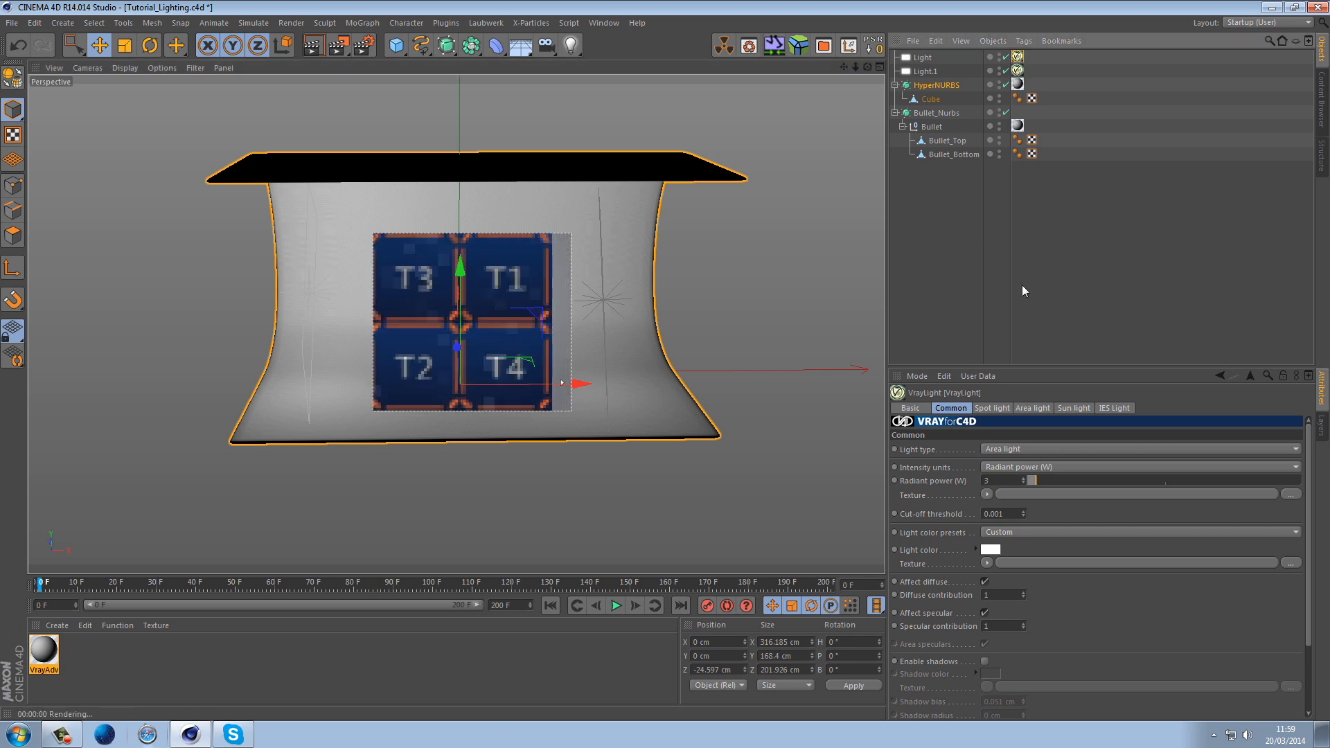
left_click_drag(1010, 481, 952, 480)
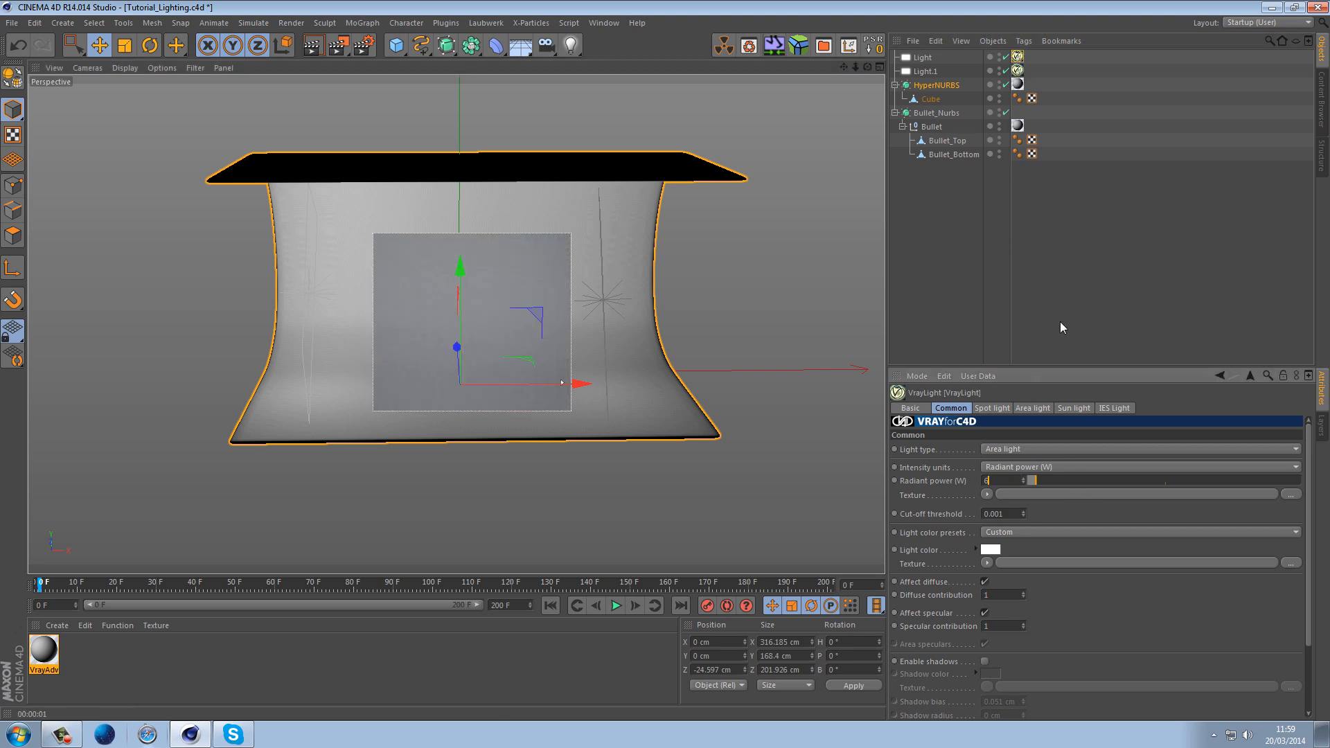
left_click(1047, 259)
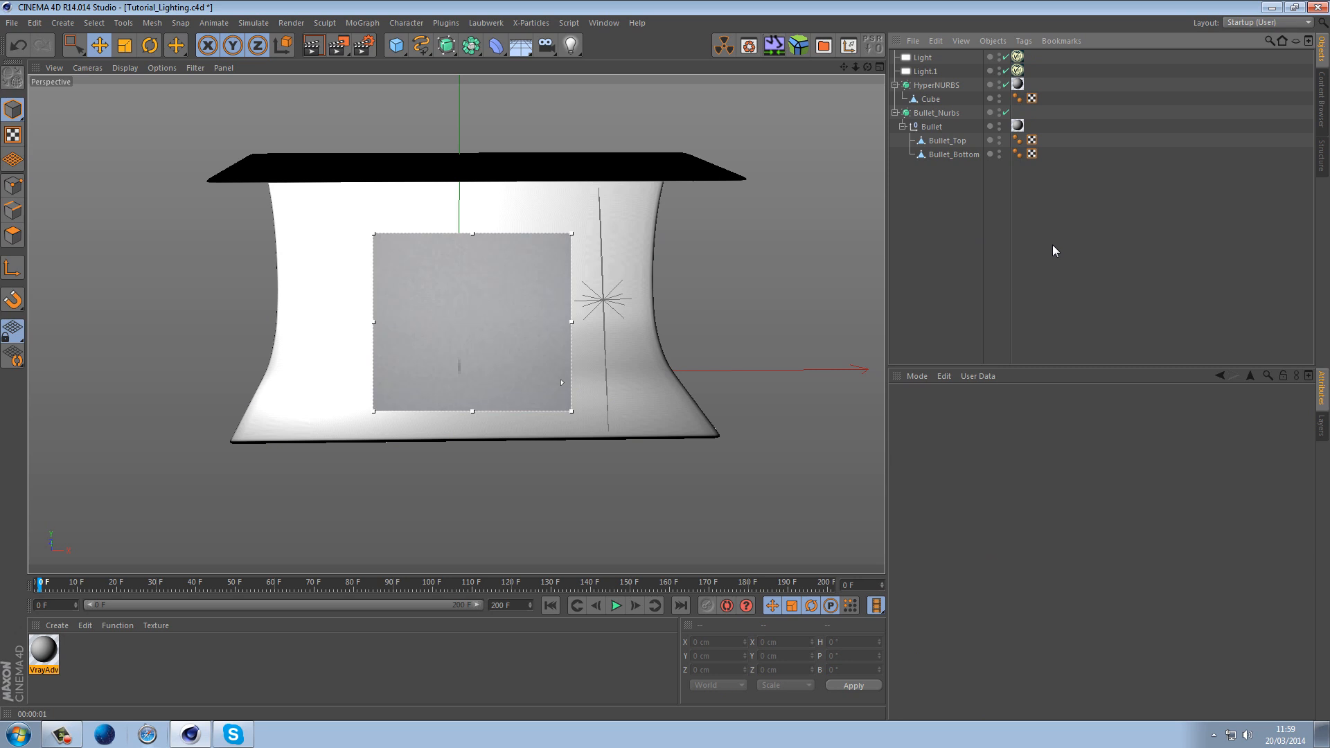
Set the radiant power of the duplicated area light to 4 W in its VrayLight tag and clear the selection
left_click(1022, 73)
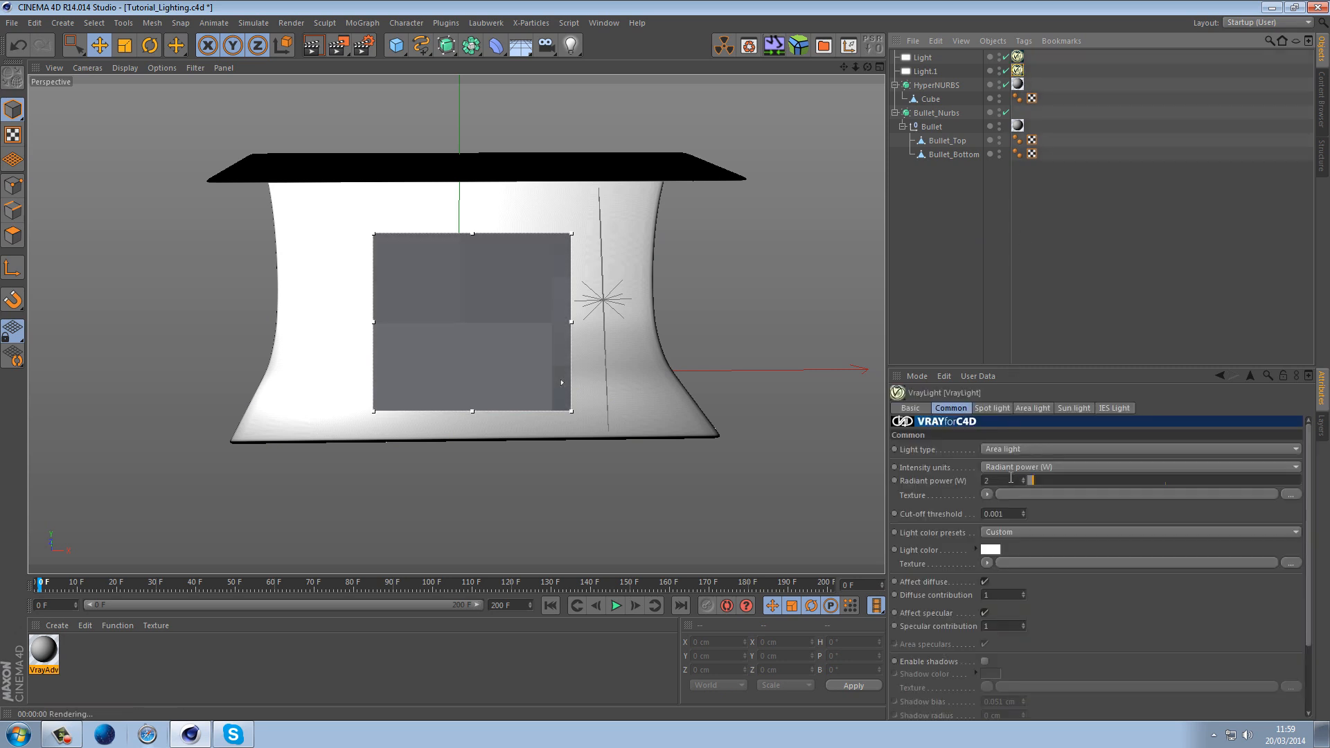
left_click(950, 231)
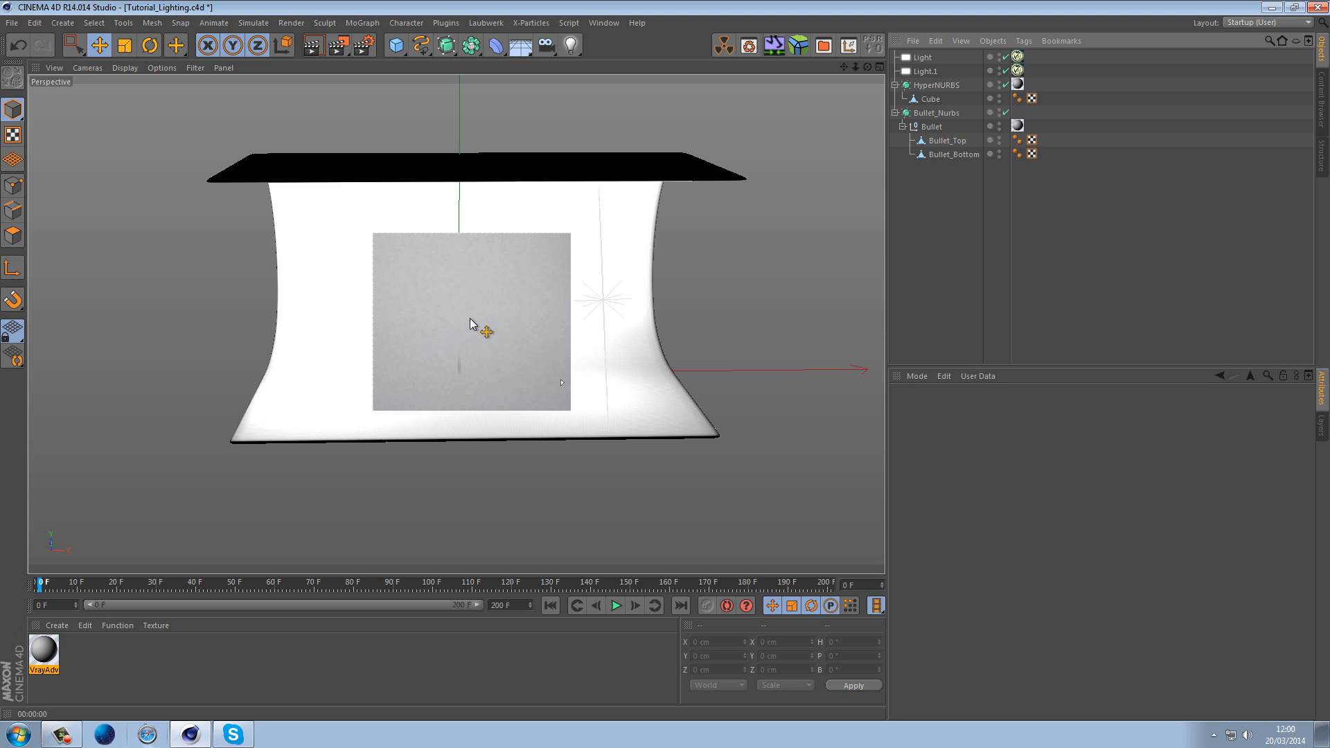
Examine the shadow options and area light settings in the original light's VrayLight tag
left_click(1017, 57)
scroll(1075, 550, "down", 2)
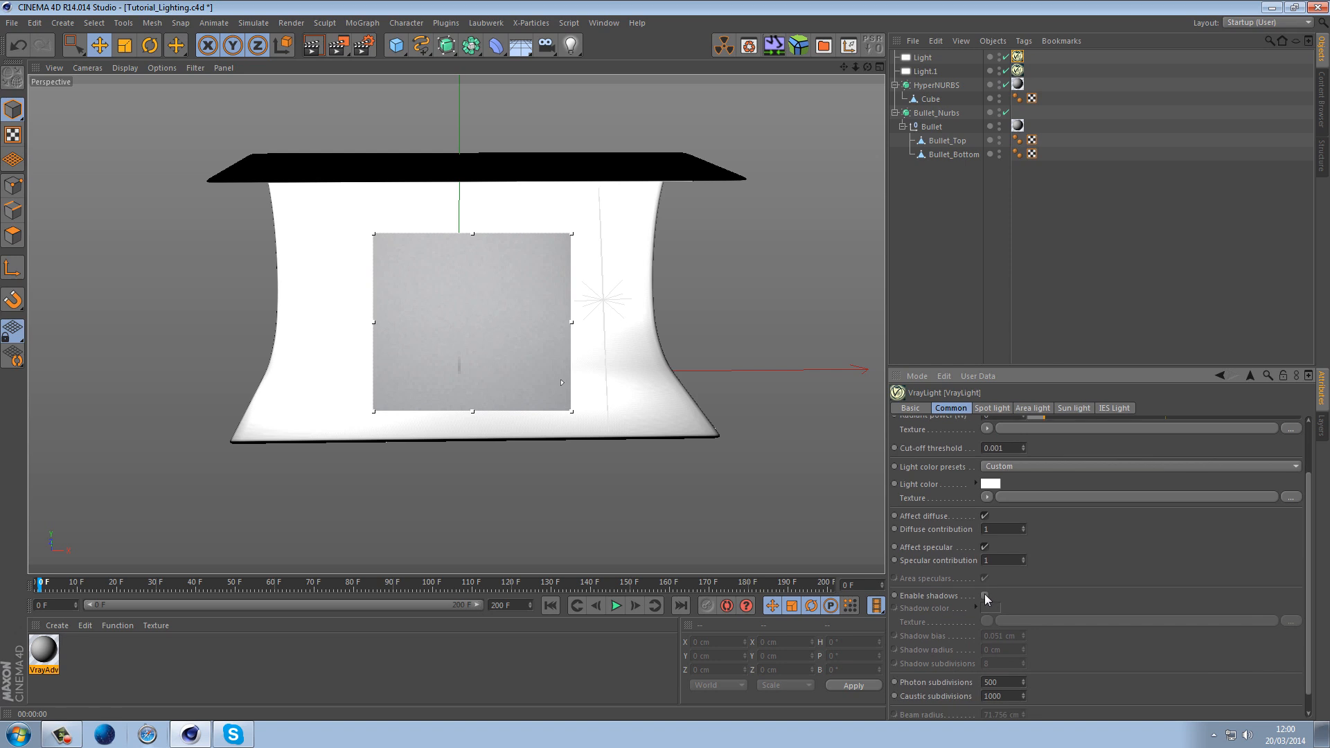
left_click(1017, 408)
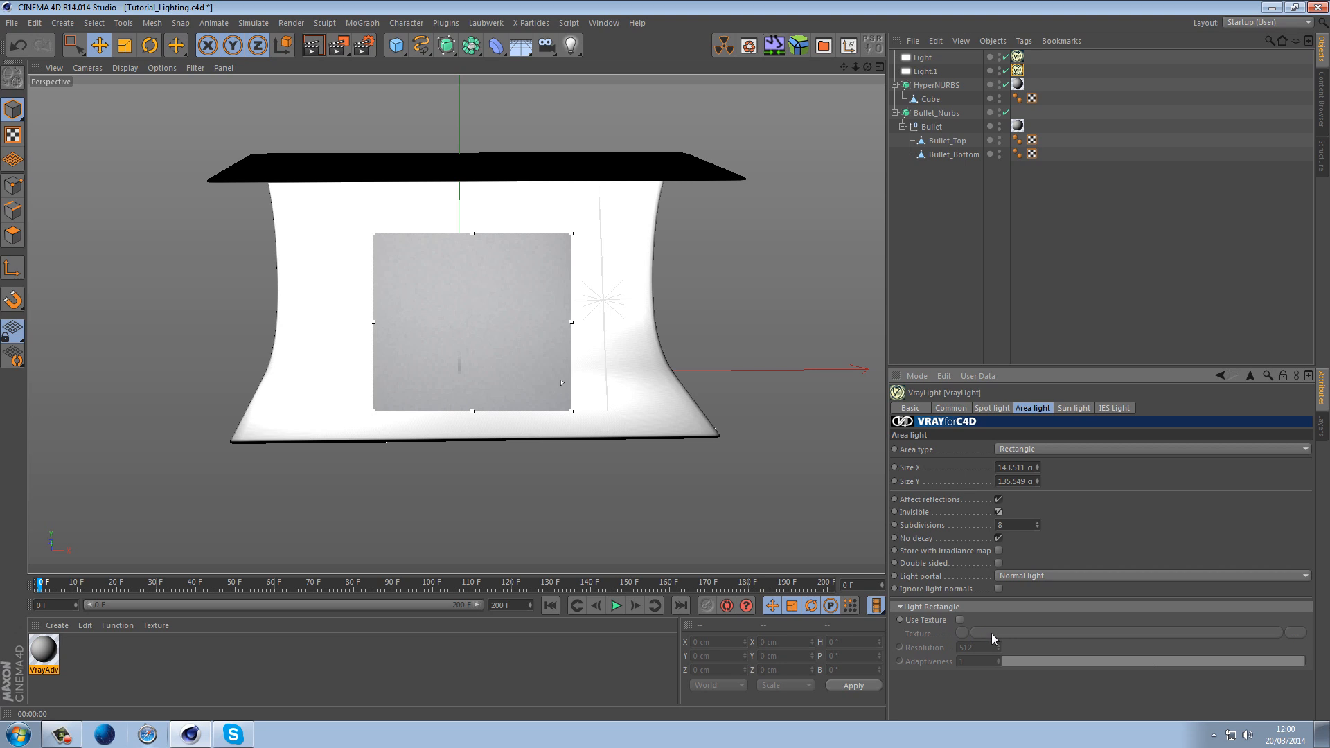
left_click(954, 204)
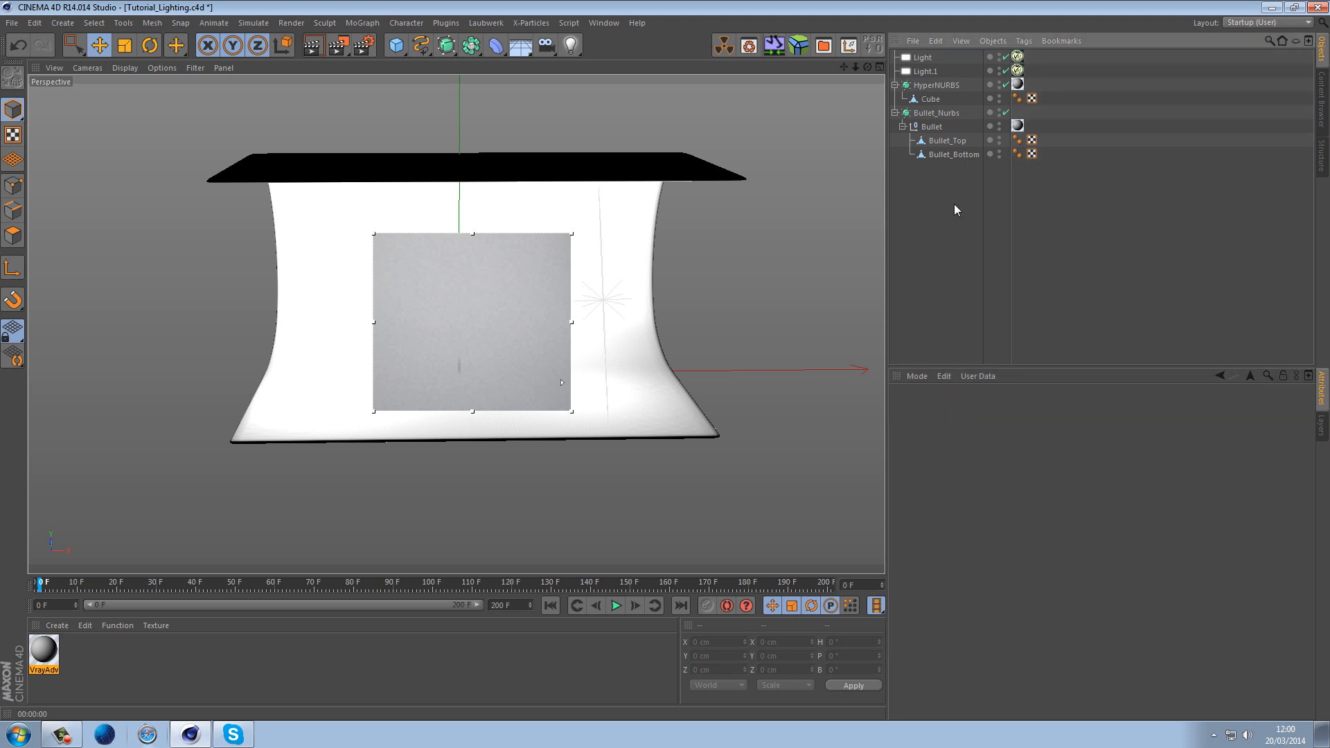
left_click(339, 45)
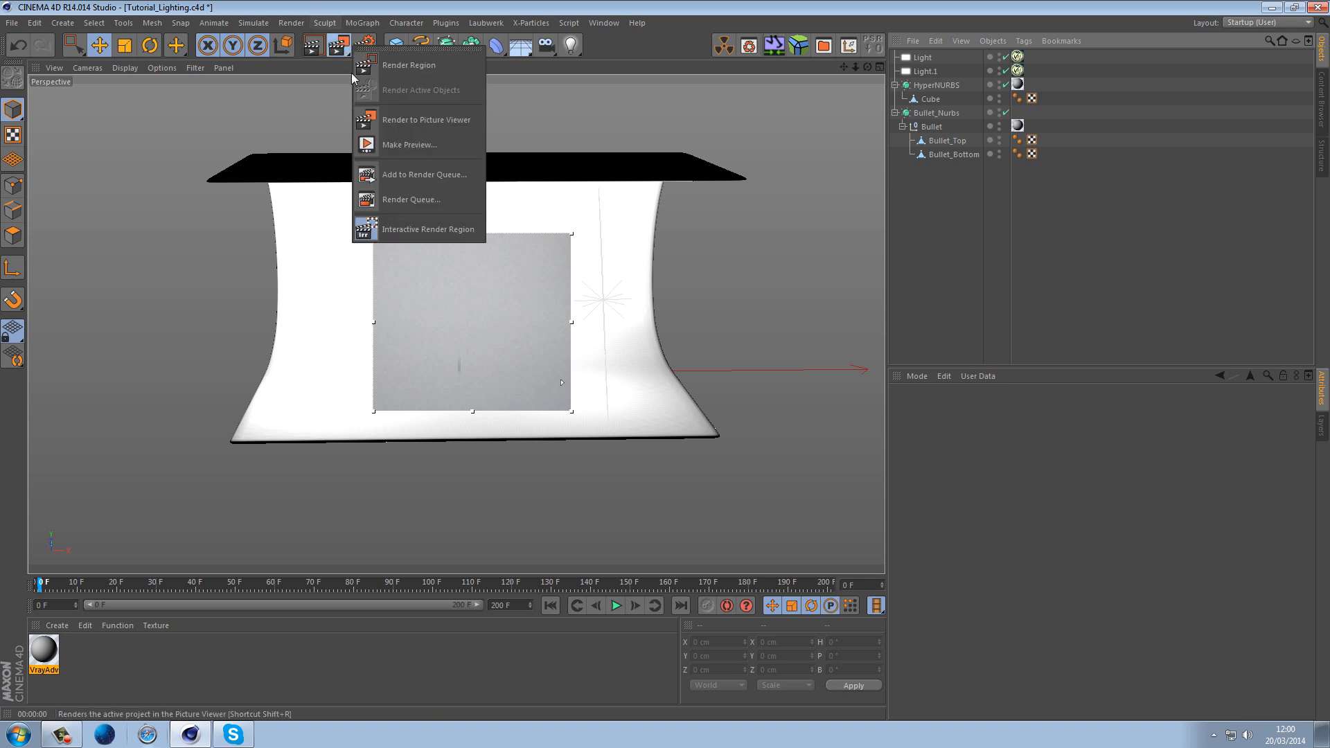
left_click(362, 6)
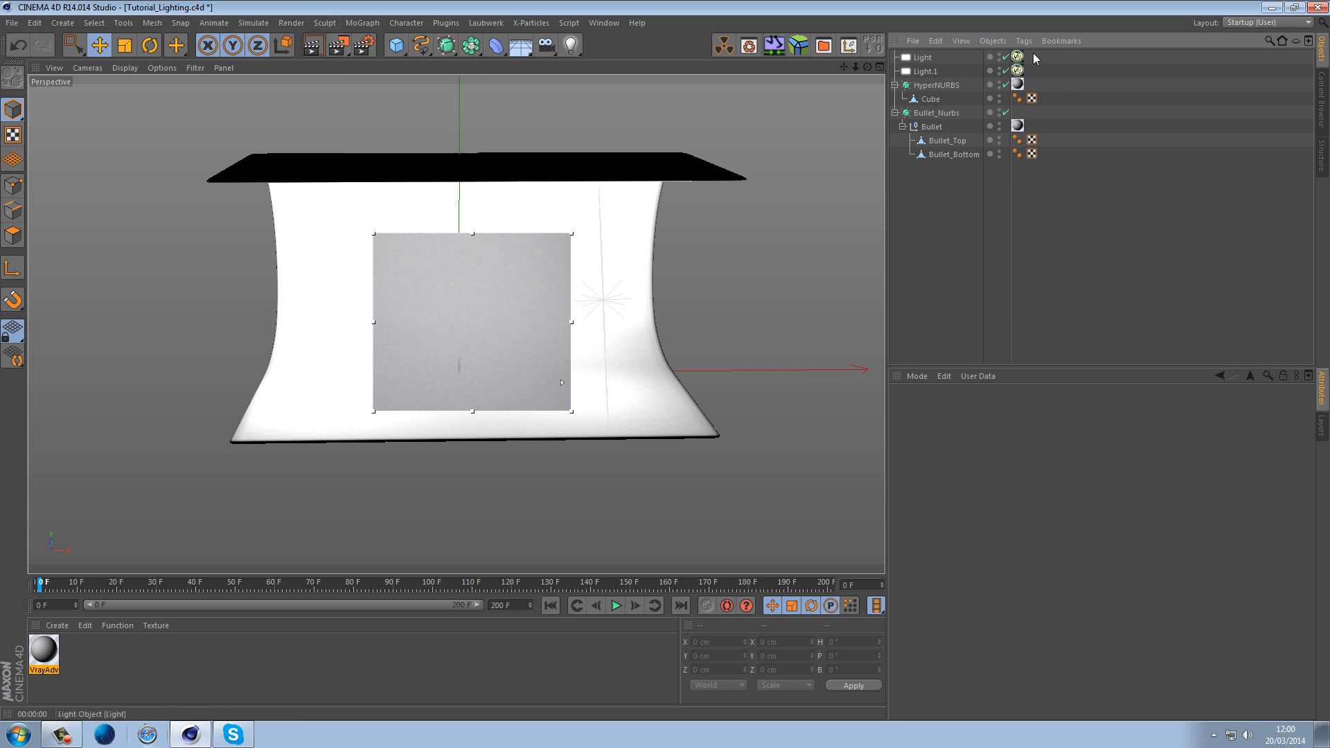
Give the original area light a pale warm cream light color in its VrayLight tag
left_click(1017, 57)
left_click(960, 409)
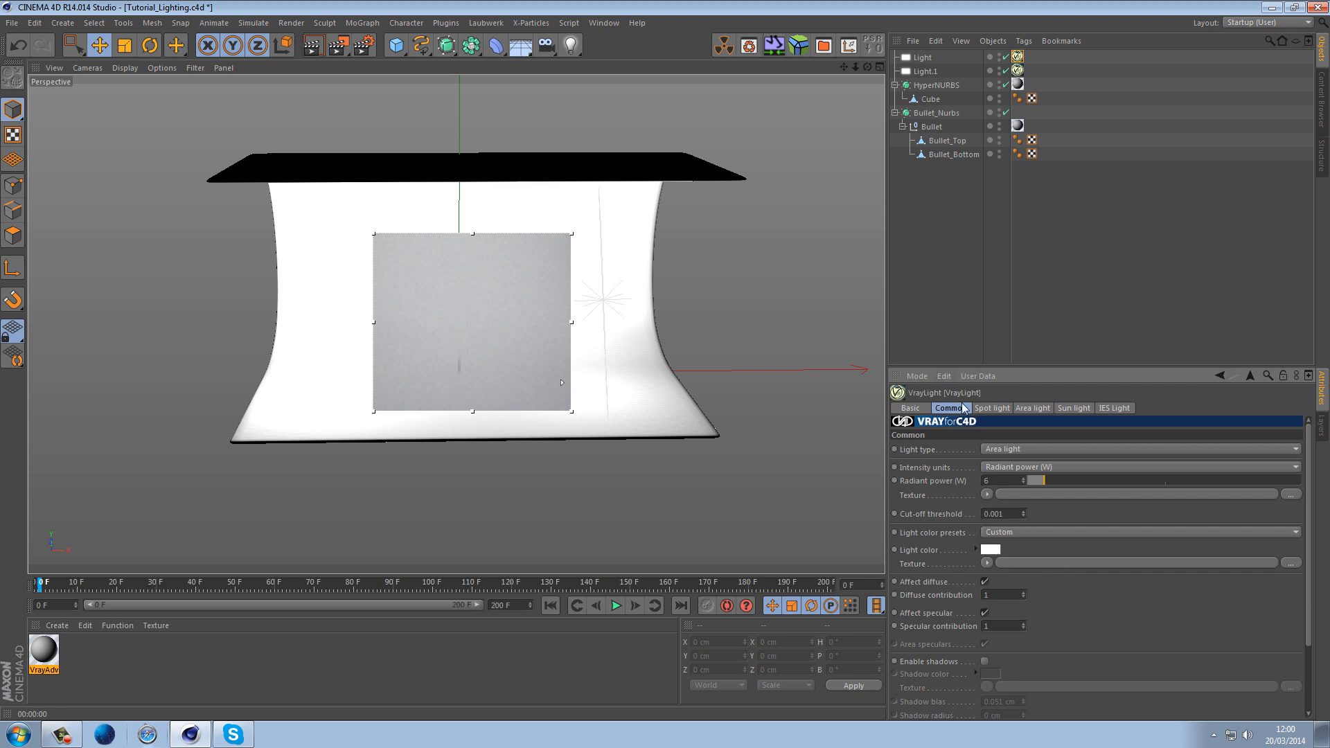
left_click(992, 550)
left_click_drag(983, 492, 935, 501)
left_click(969, 611)
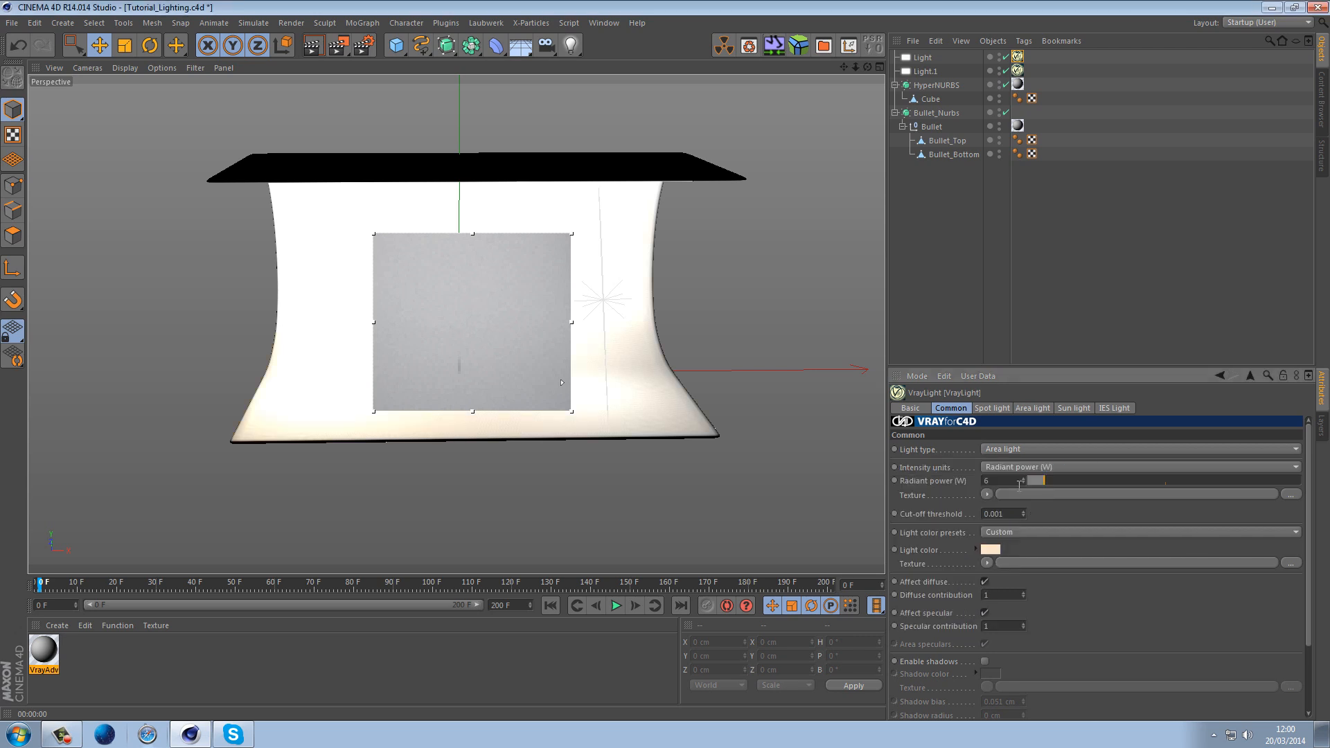
Give the duplicated area light a pale cyan light color with a hue of 176° and about 25% saturation
left_click(1017, 71)
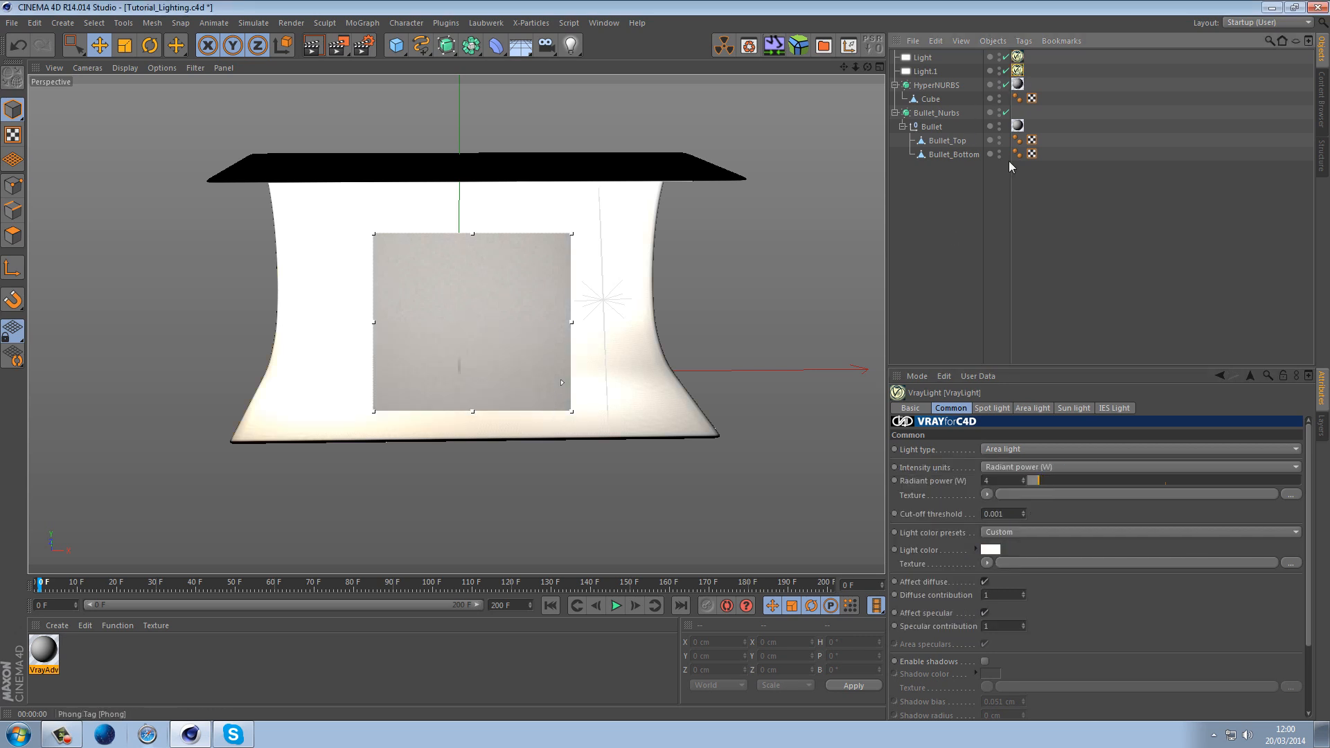
left_click(990, 550)
left_click(1016, 499)
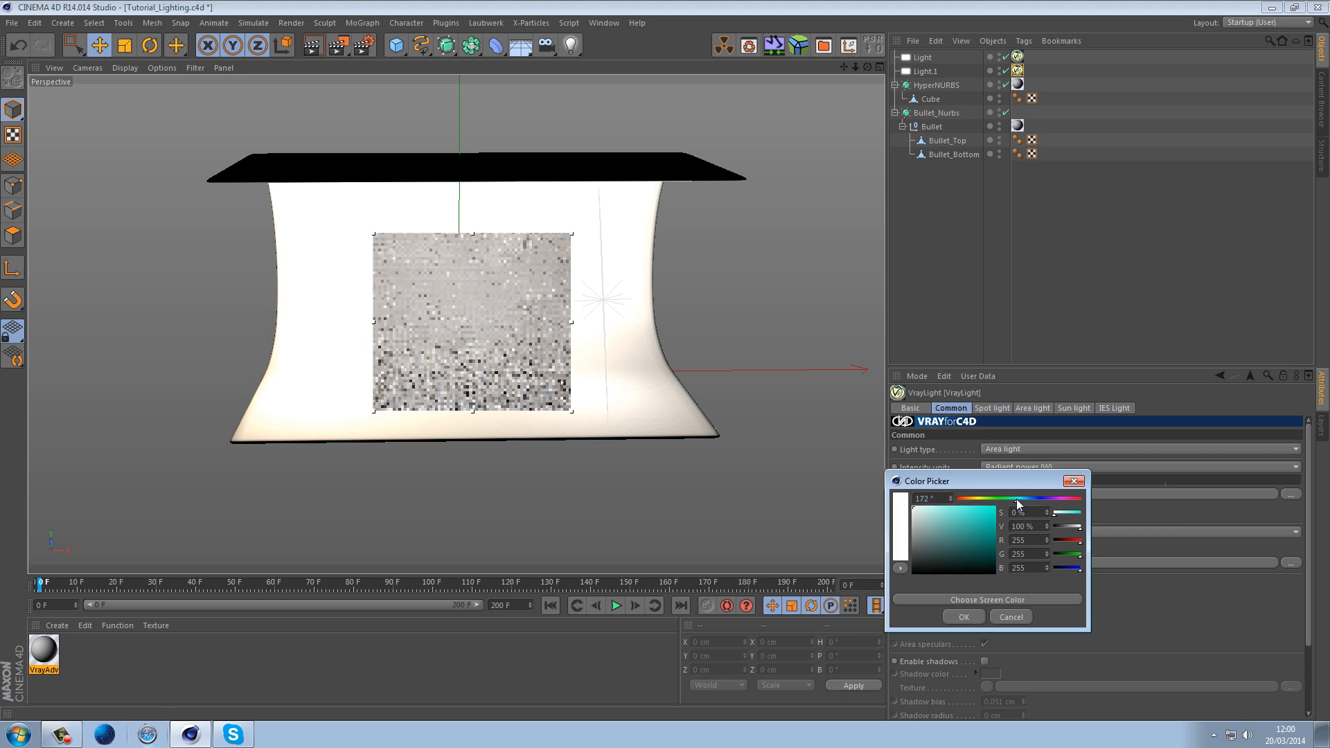
left_click_drag(923, 508, 931, 508)
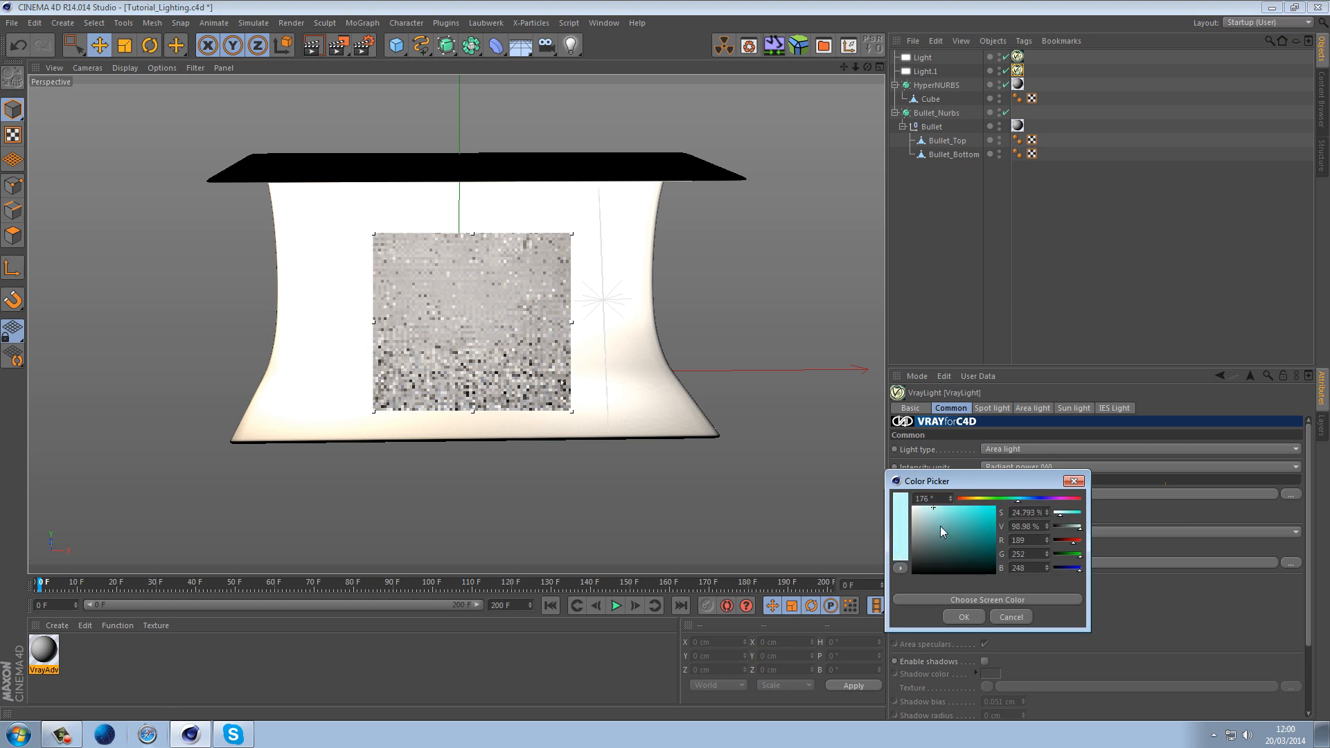
left_click(962, 618)
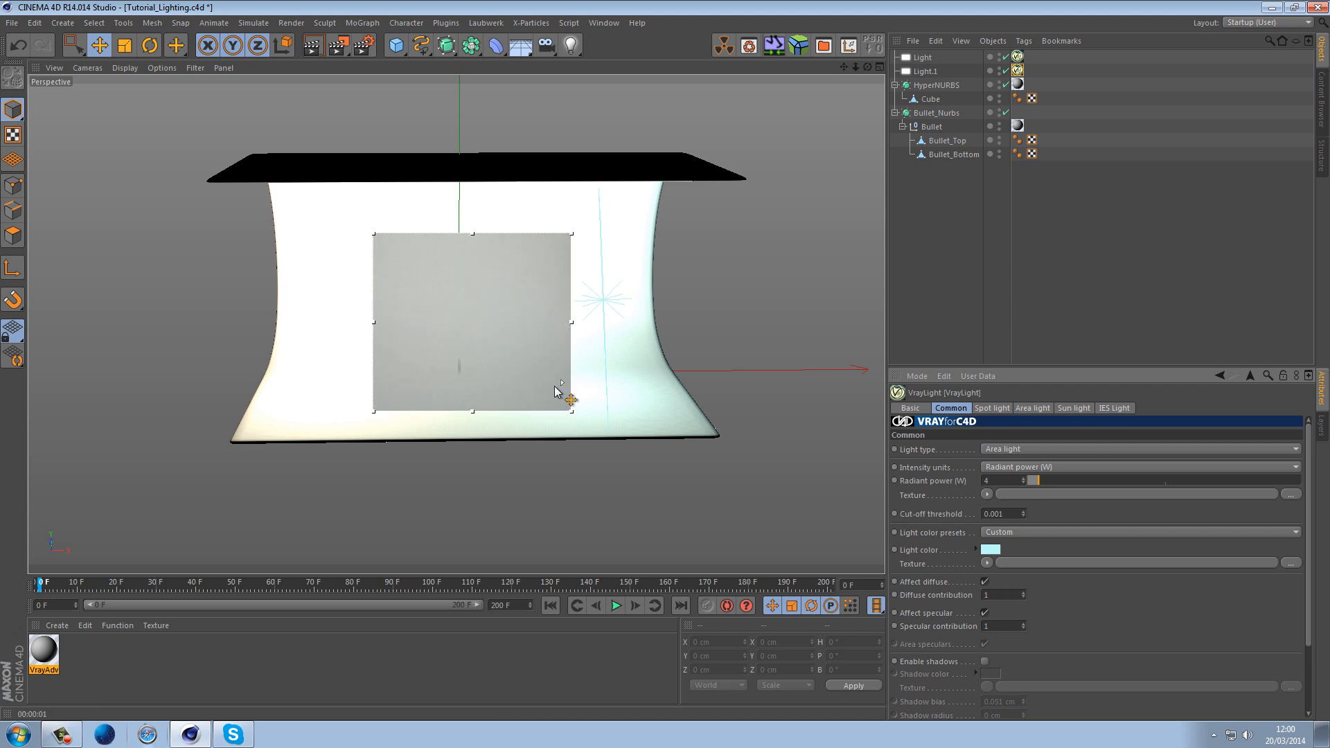
Turn off the interactive render region and clear the selection
left_click(340, 46)
left_click(428, 231)
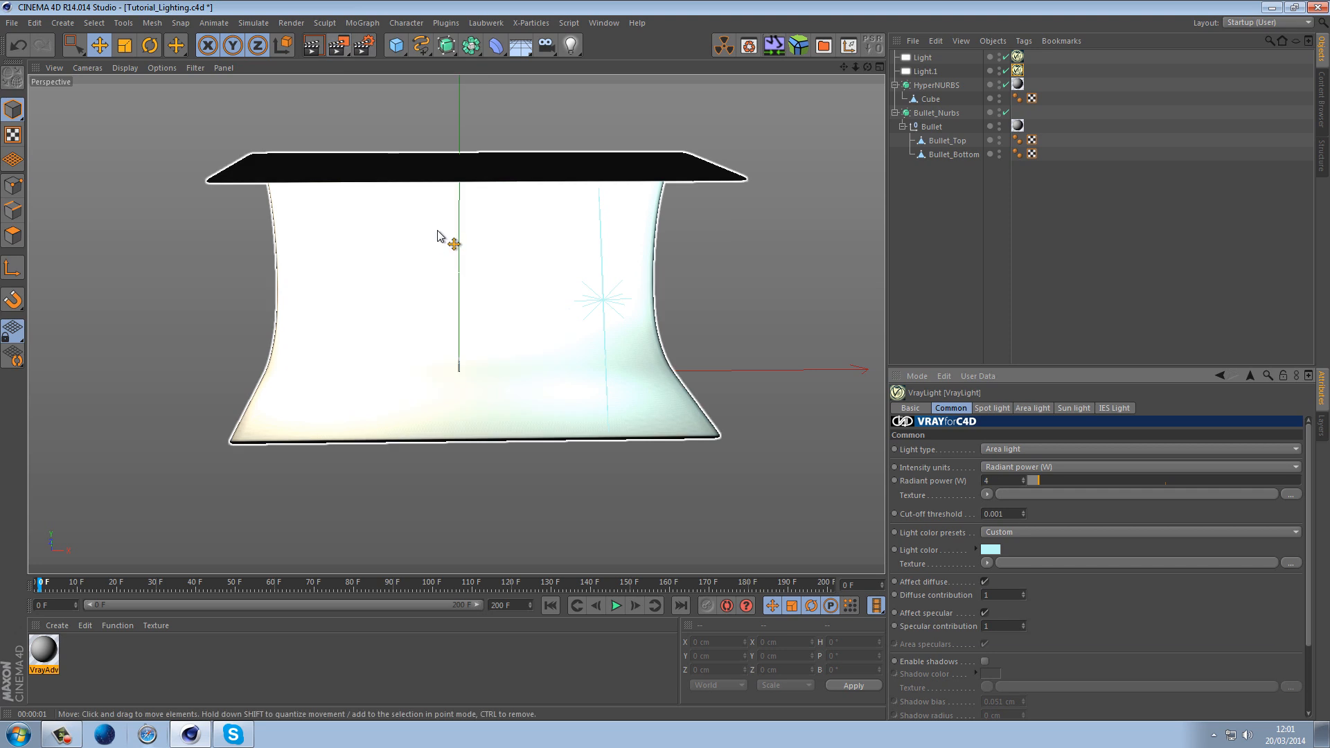
left_click(943, 213)
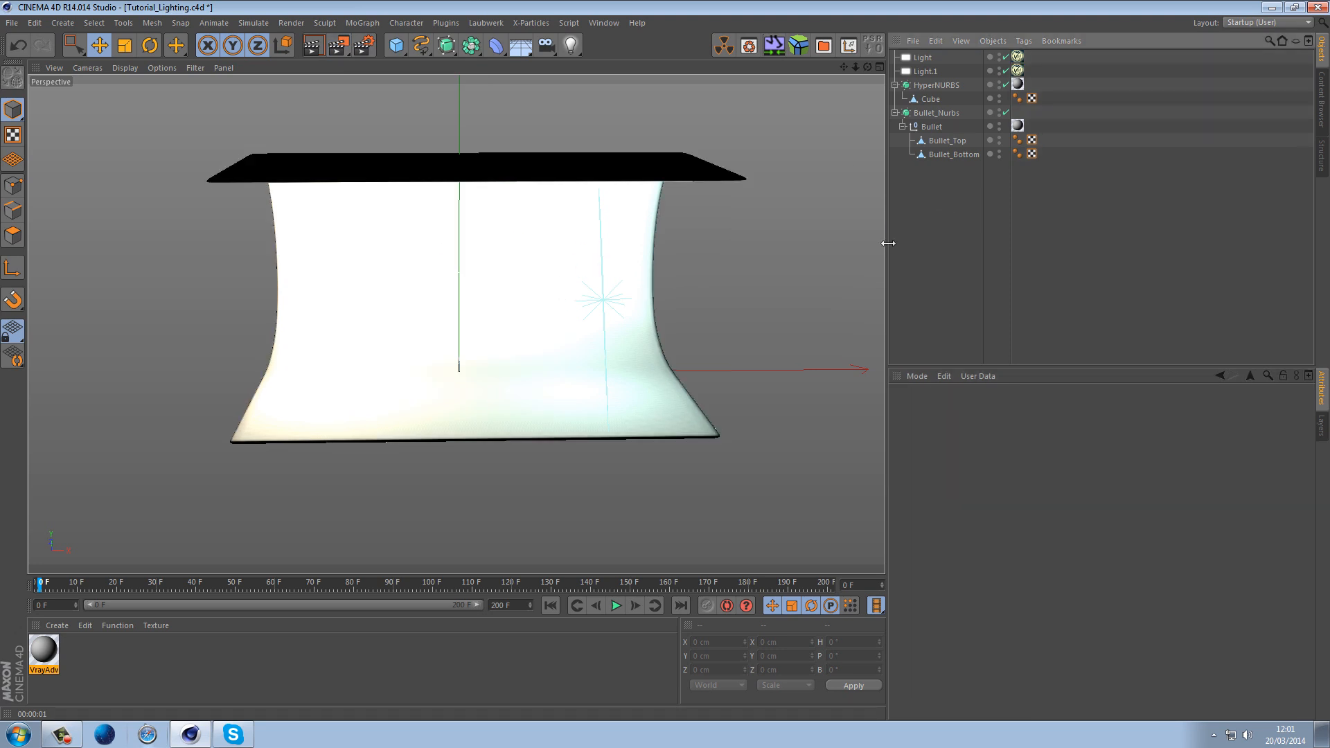
Render a tall region around the entire bullet in a close-up perspective view
scroll(460, 386, "up", 5)
scroll(450, 368, "up", 10)
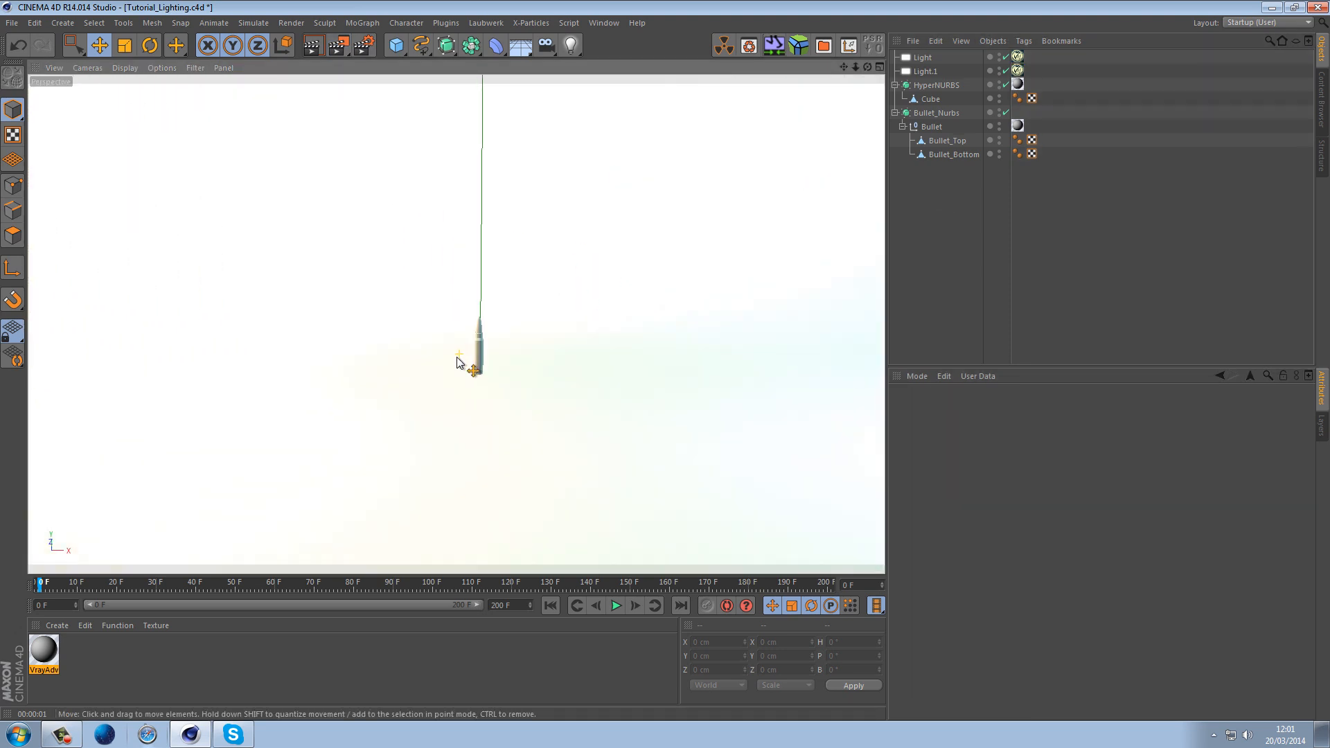
scroll(484, 371, "up", 8)
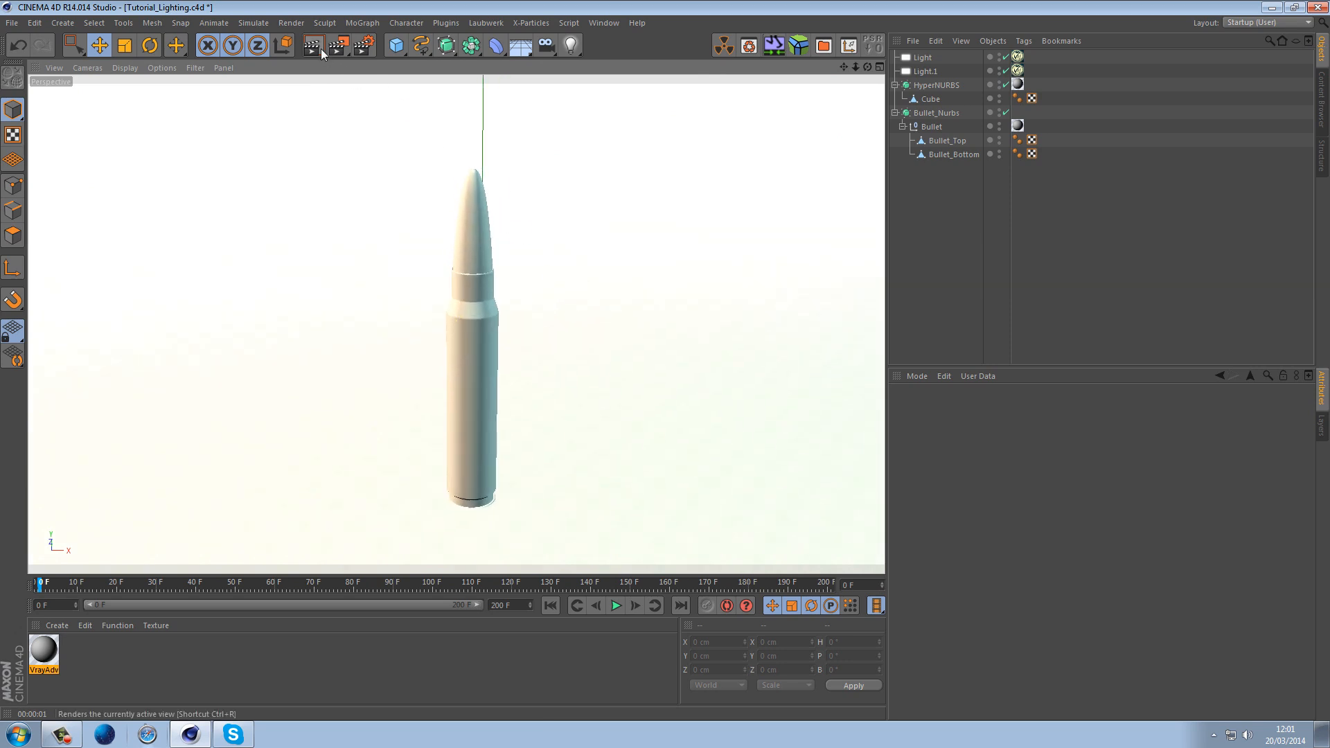
left_click(339, 46)
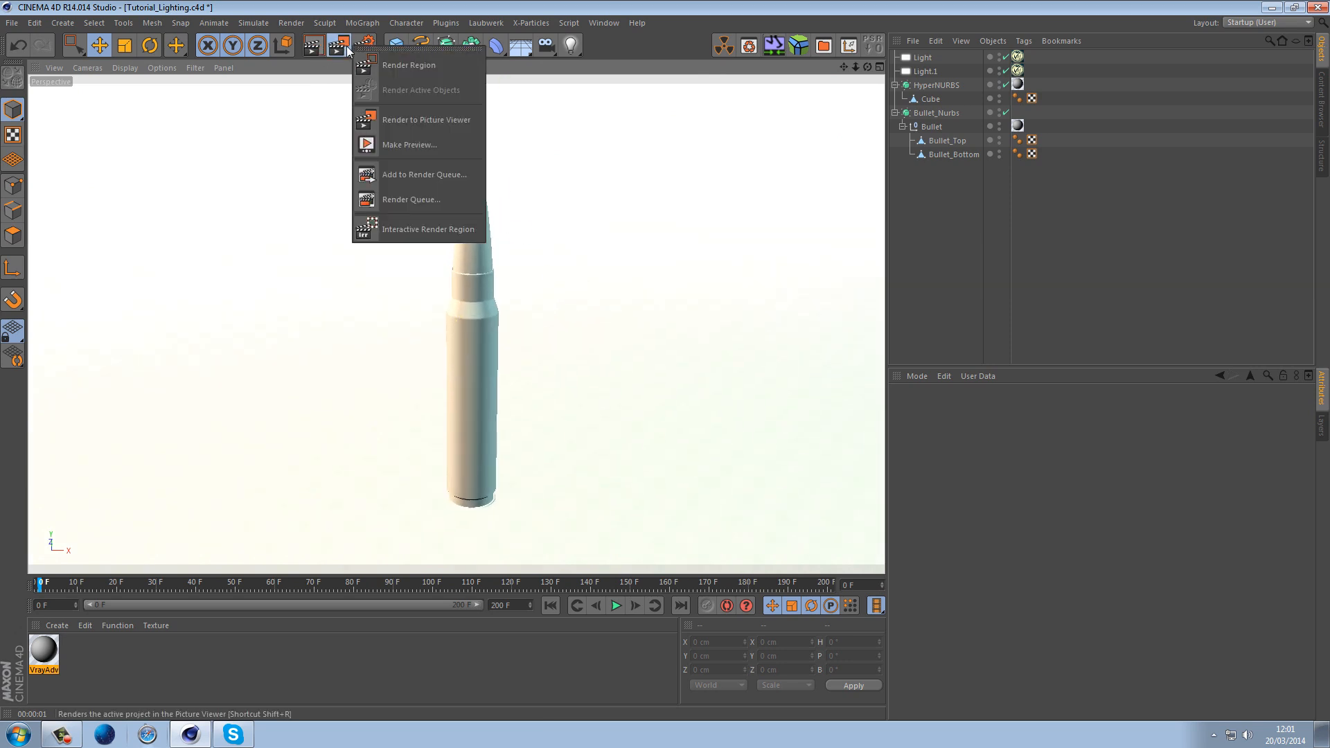
left_click(378, 60)
left_click_drag(349, 112, 594, 555)
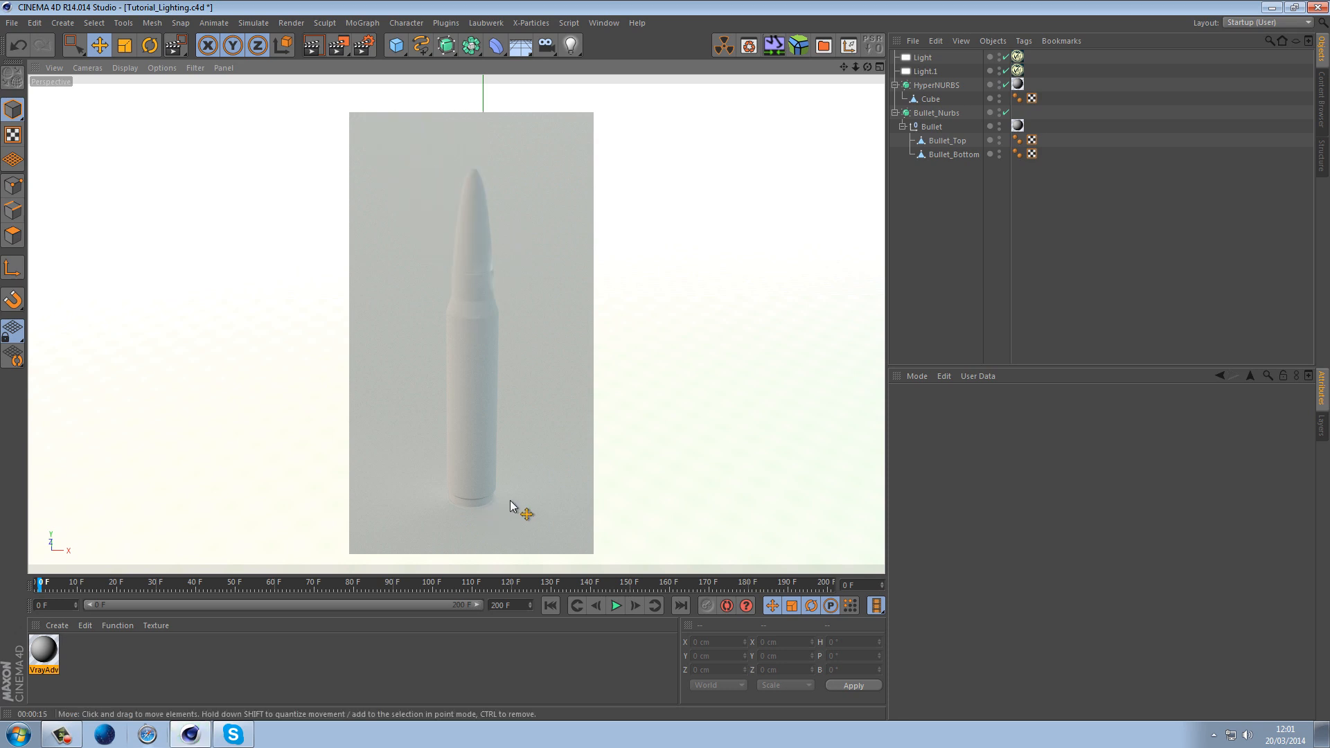
Move the axis of the backdrop's Cube to just under the bullet in the Right view, at about Y 0.35 cm and Z 23.96 cm
left_click(74, 46)
middle_click(663, 183)
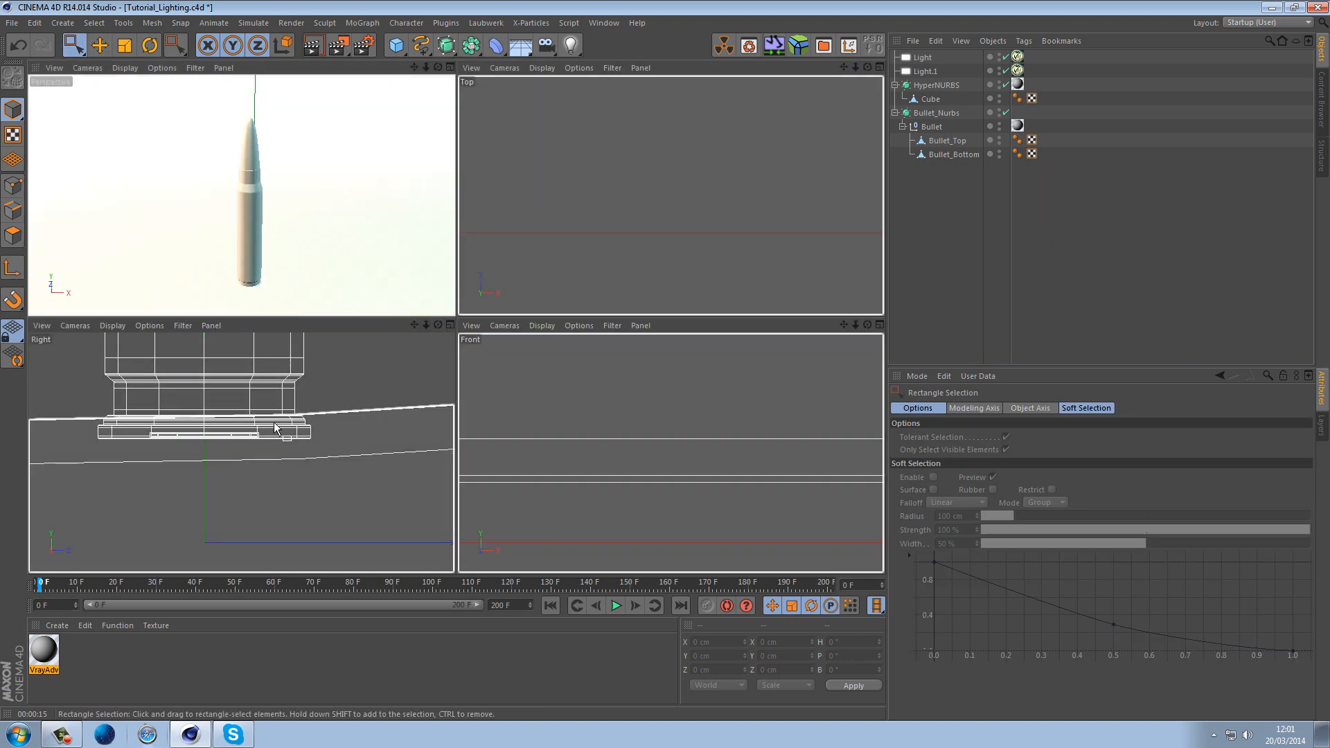
middle_click(319, 408)
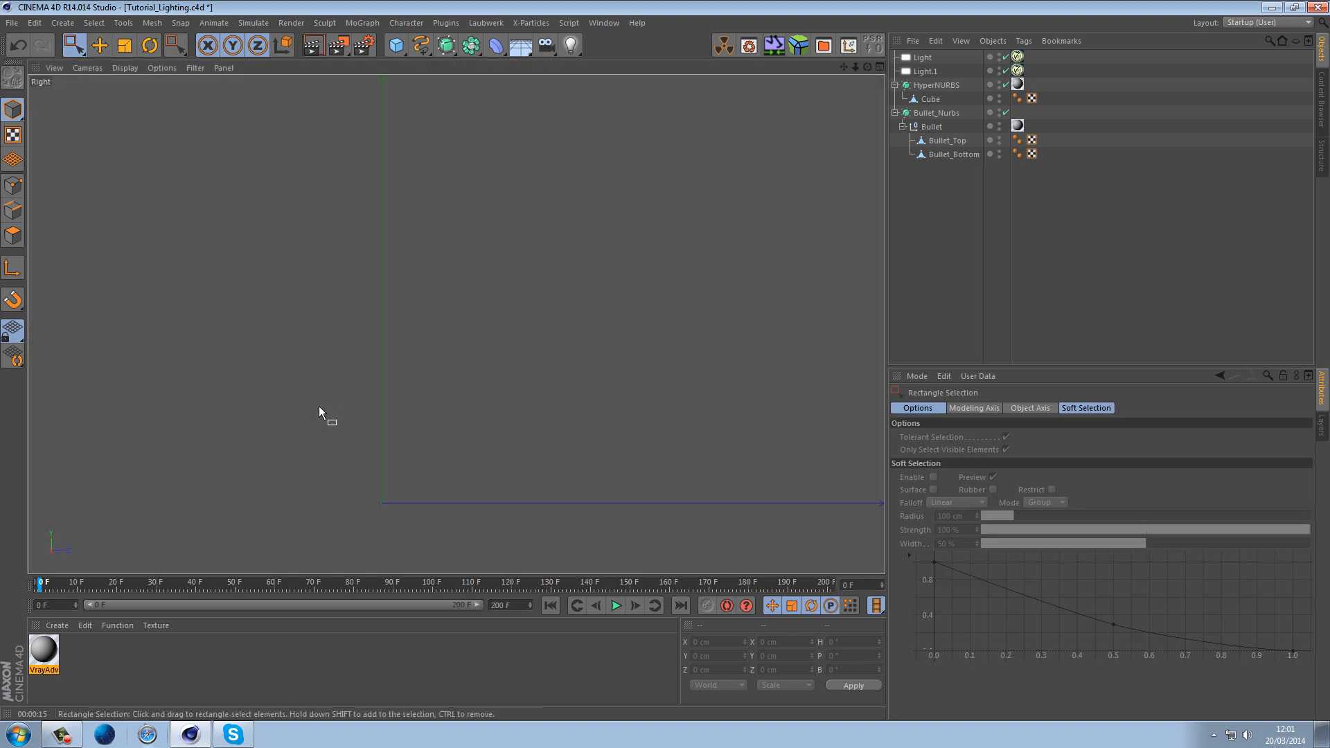
left_click(930, 99)
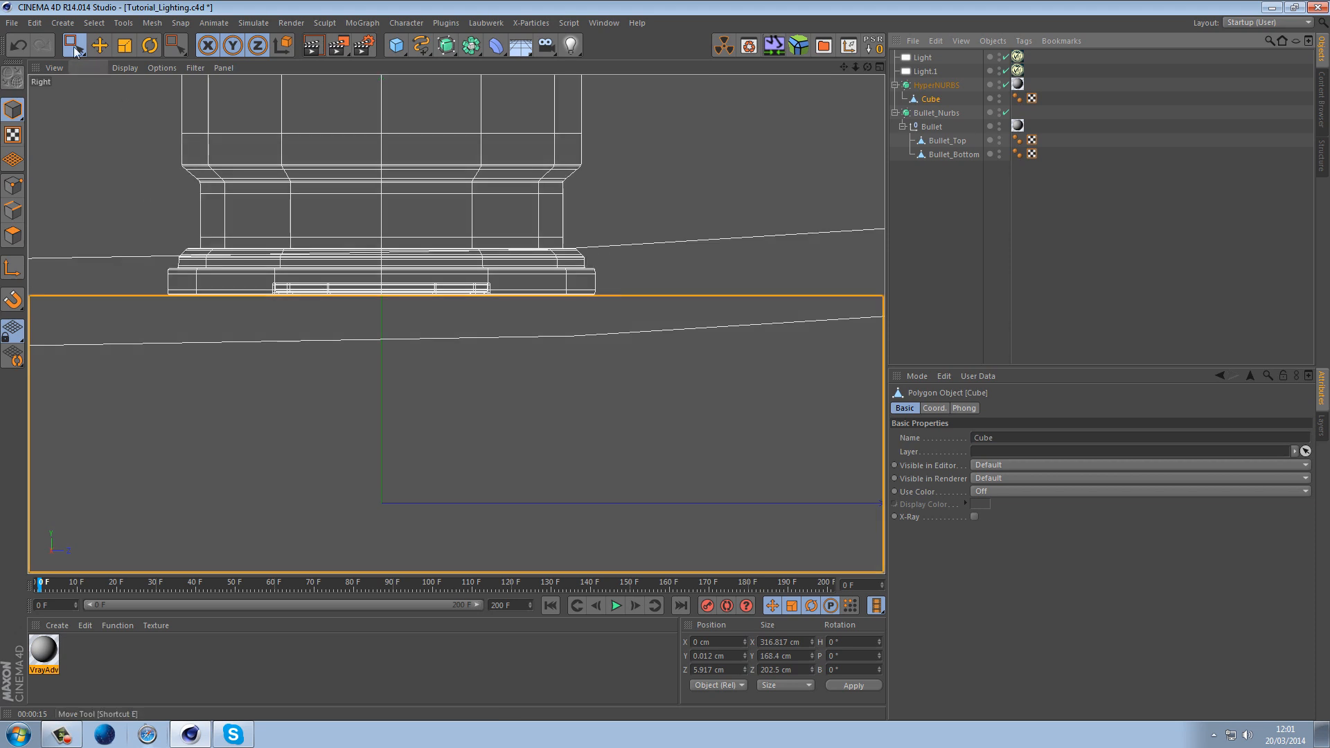
left_click_drag(74, 45, 139, 64)
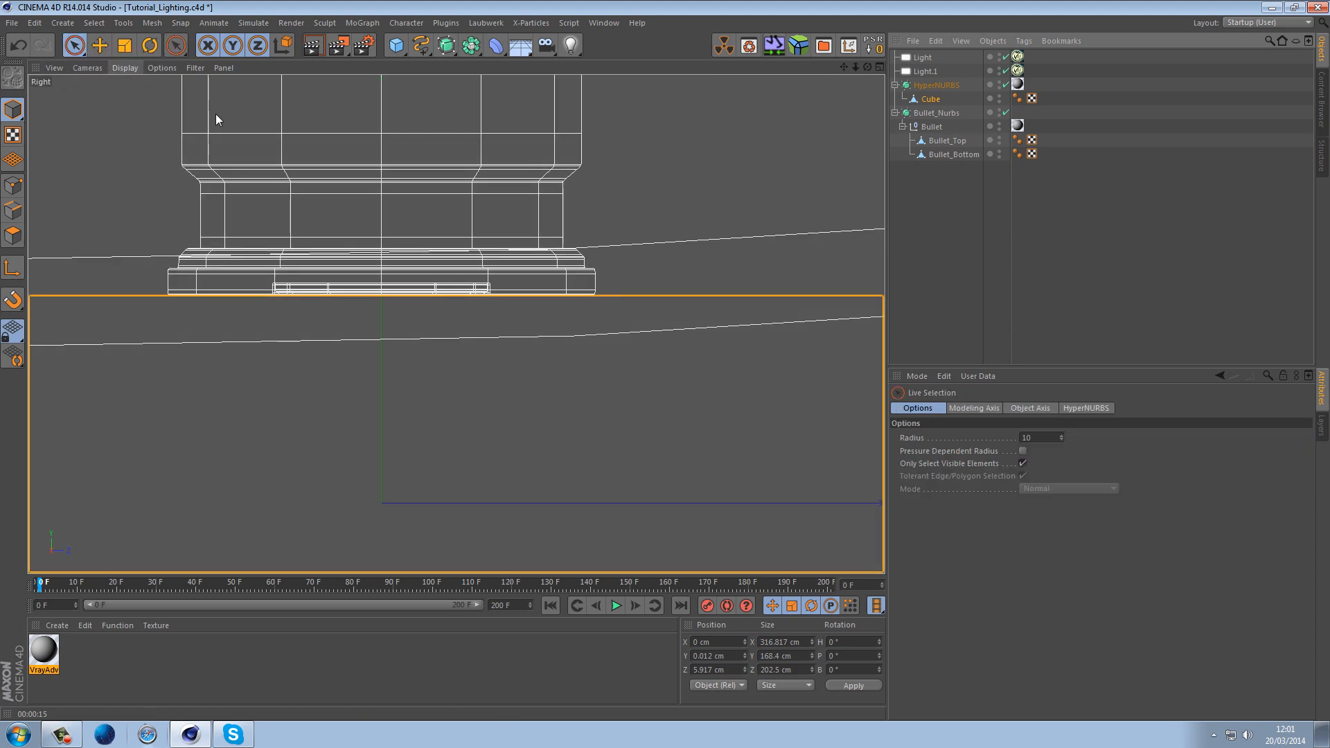
scroll(476, 236, "down", 5)
scroll(477, 236, "down", 5)
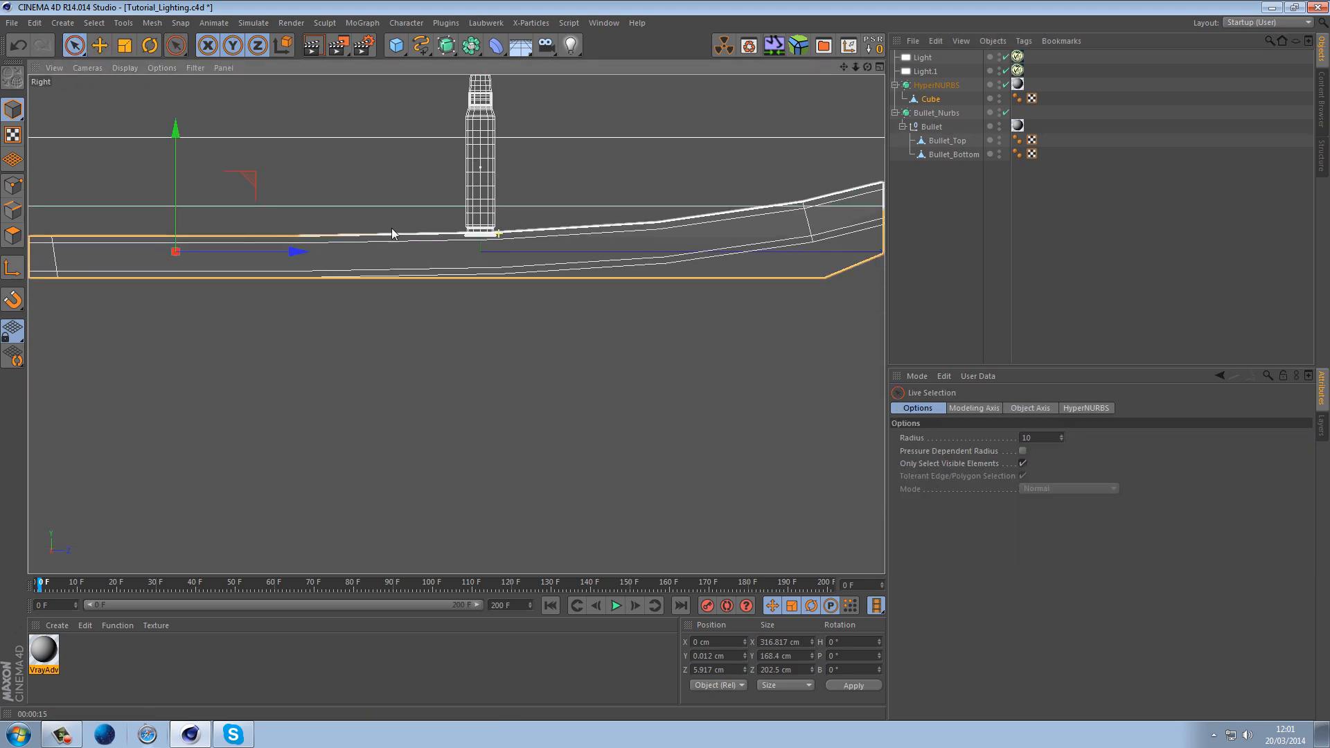
left_click(31, 270)
left_click_drag(243, 184, 541, 177)
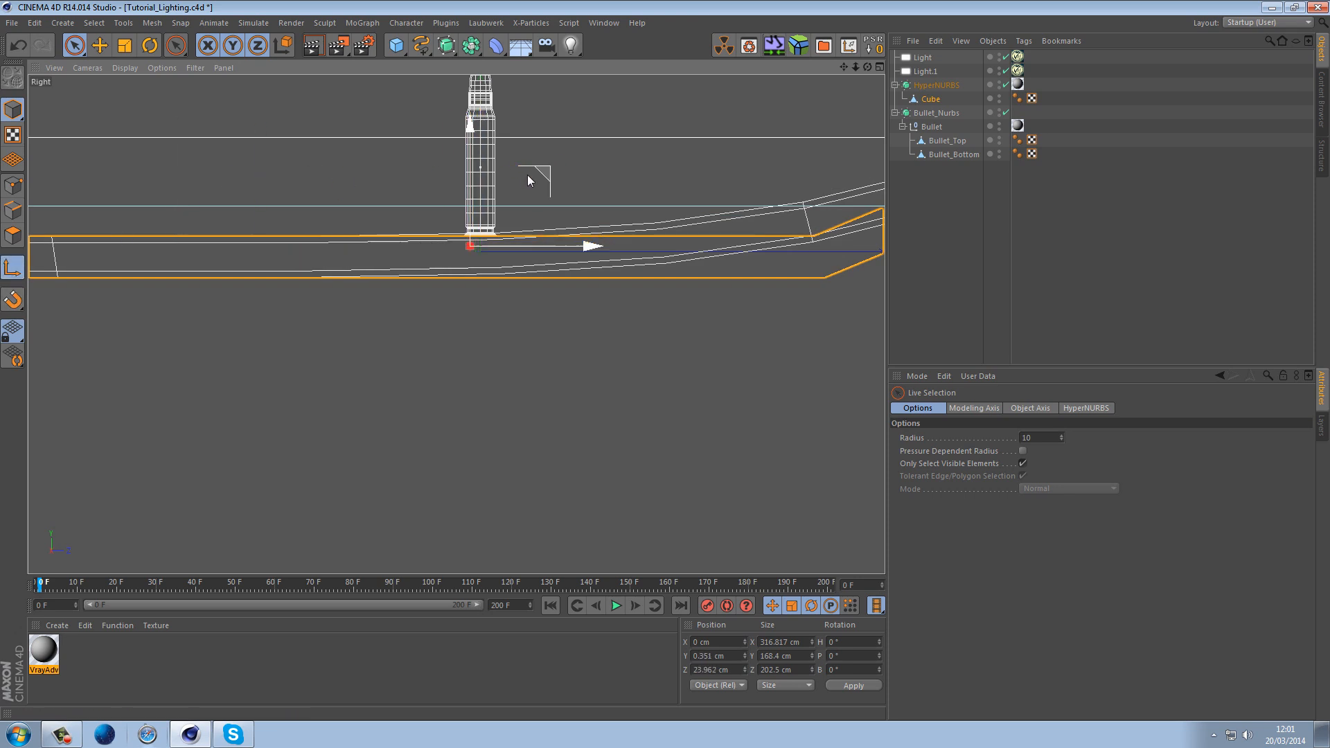
left_click(12, 268)
Move the backdrop's Cube in the Right view to about Y 0.19 cm and Z 27.8 cm
scroll(476, 220, "up", 2)
scroll(527, 223, "up", 2)
scroll(478, 256, "up", 4)
left_click_drag(444, 324, 864, 340)
scroll(714, 353, "down", 10)
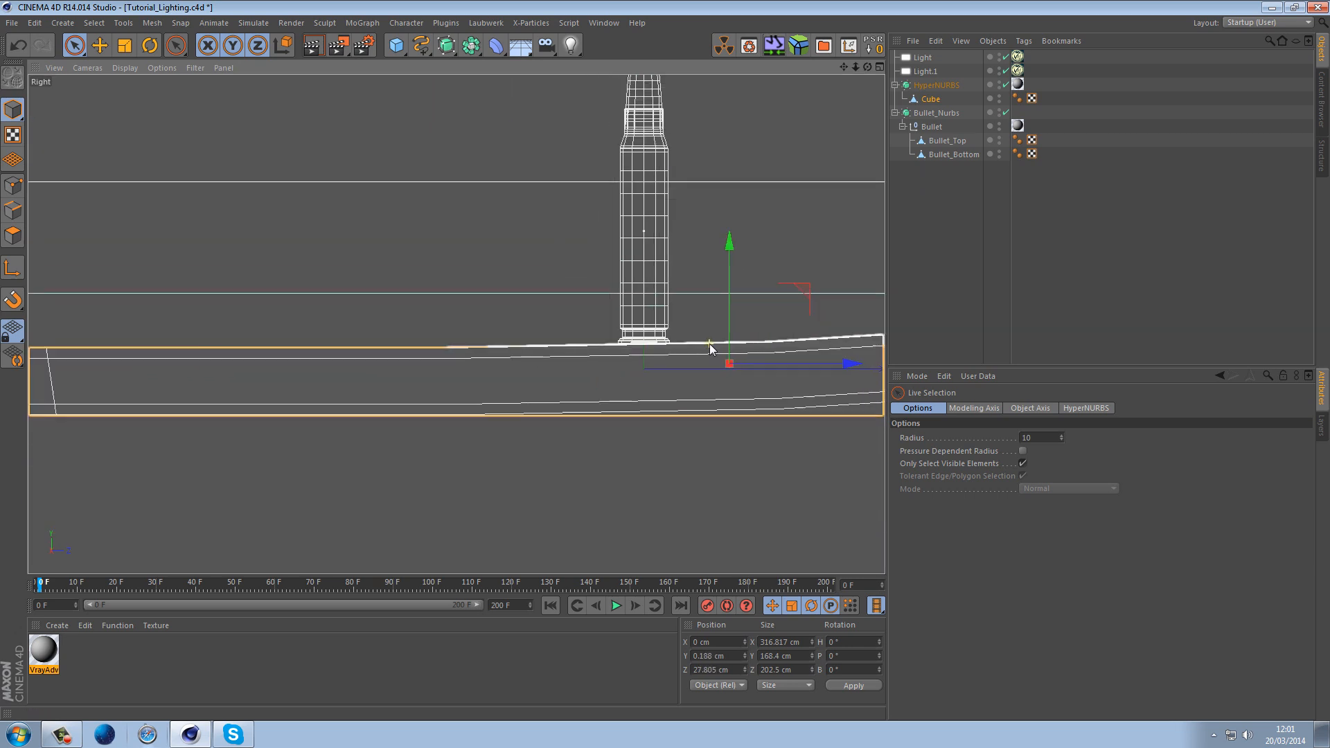
Select the backdrop floor's vertical edge loop nearest the bullet and move it along Z to about -2.07 cm, beneath the bullet
left_click(12, 210)
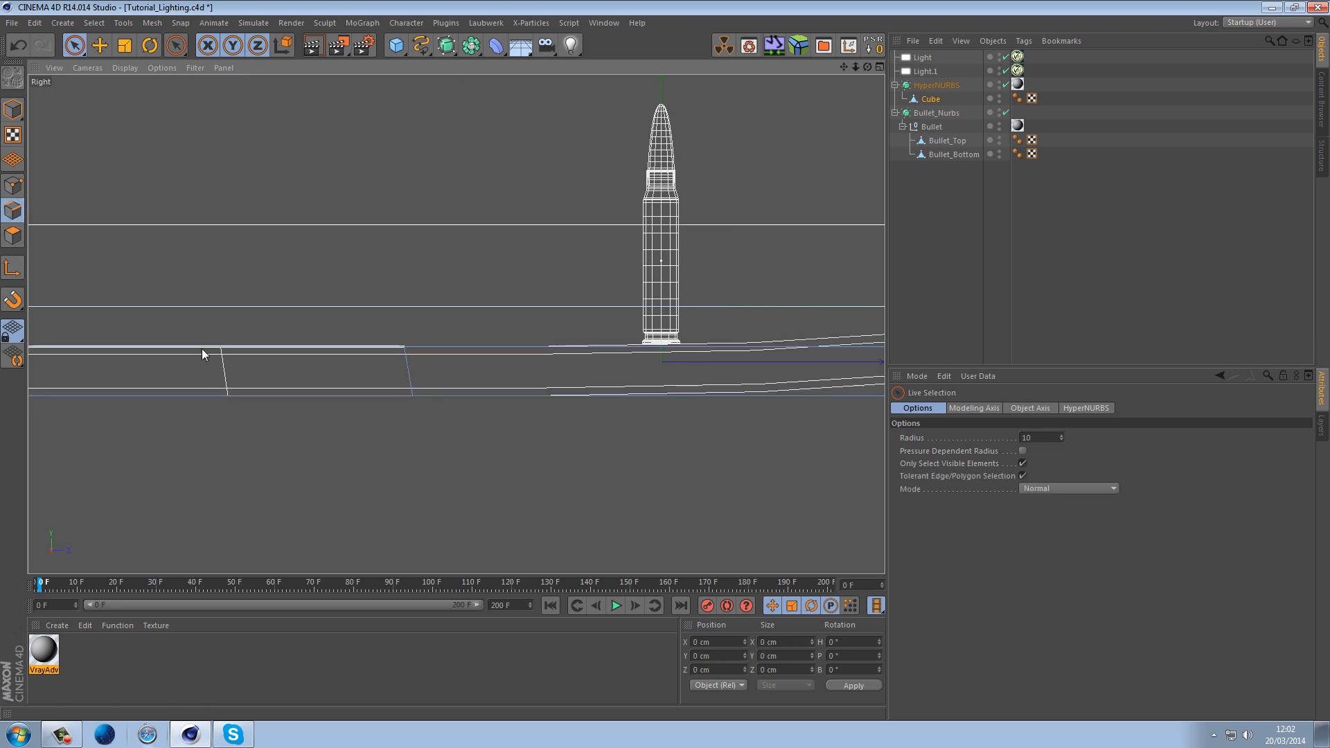
key("u")
key("l")
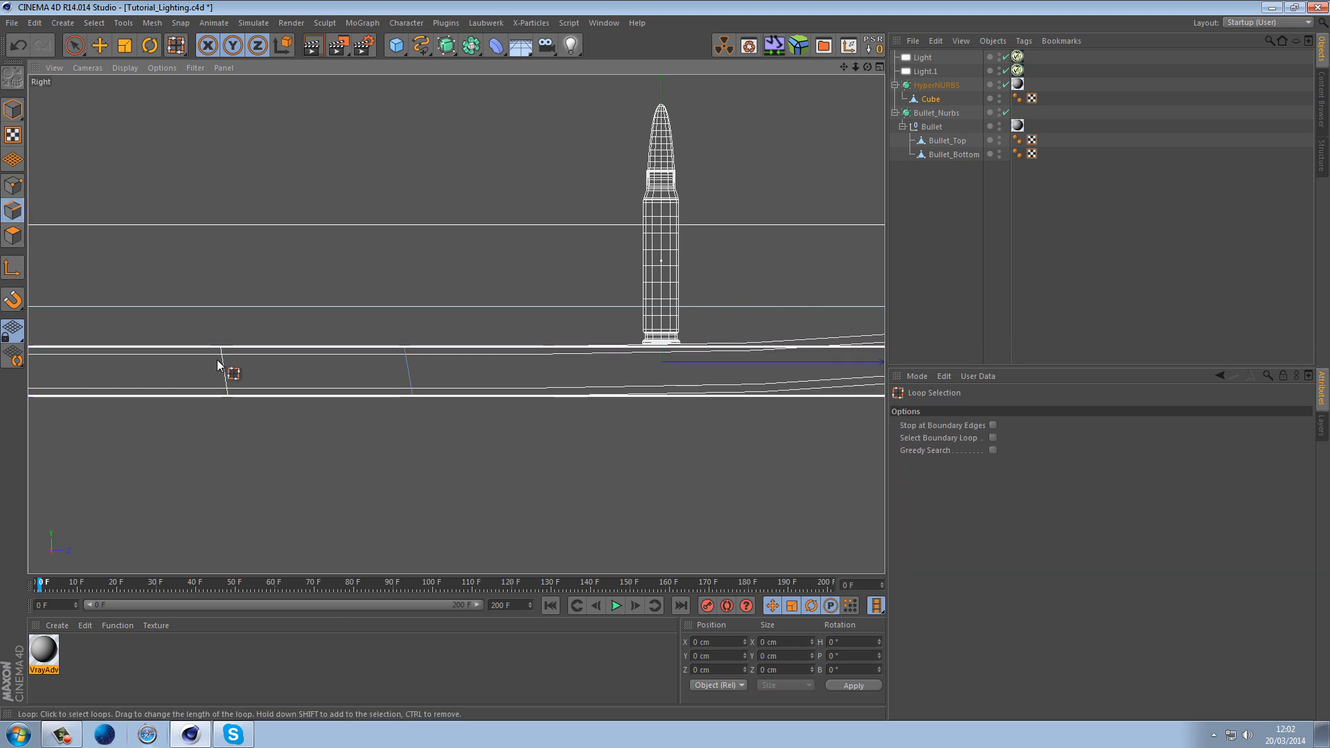
left_click(421, 383)
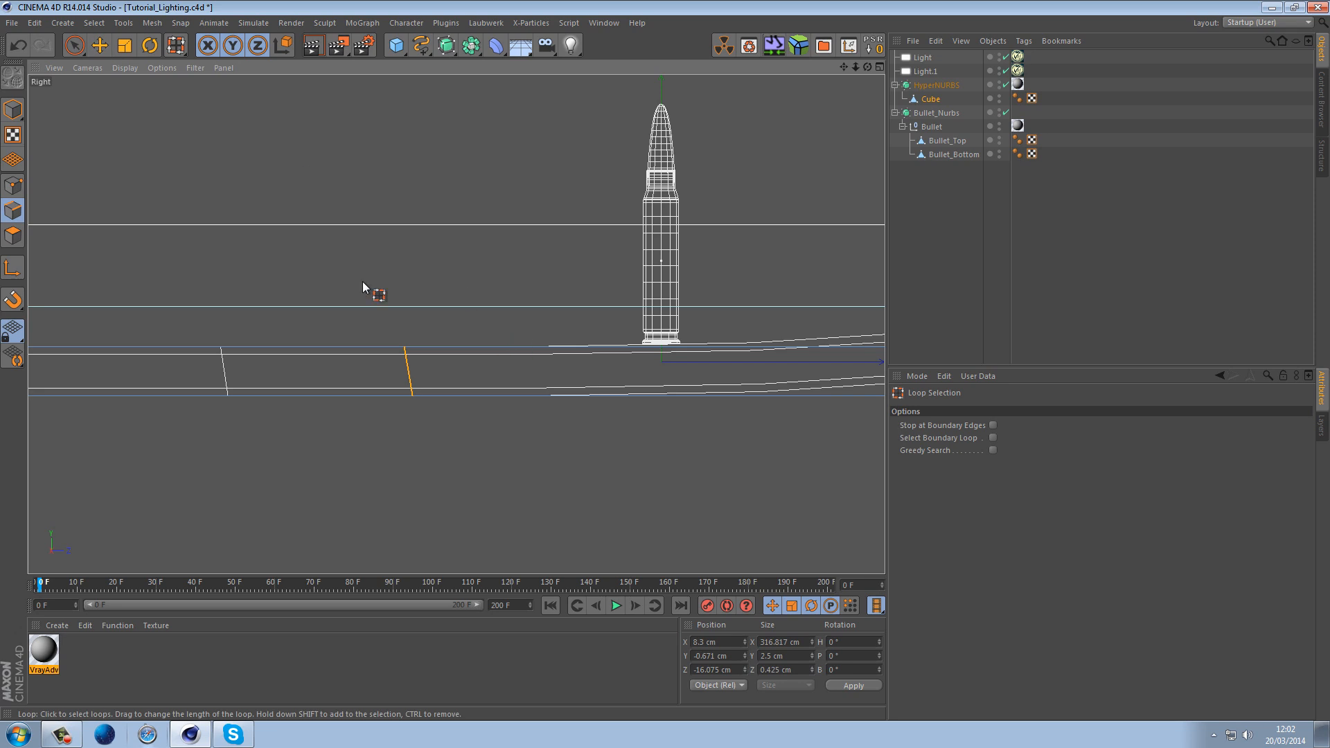
key("e")
left_click_drag(509, 375, 653, 373)
key("ctrl+z")
left_click_drag(514, 377, 781, 368)
middle_click_drag(781, 368, 505, 374, "alt")
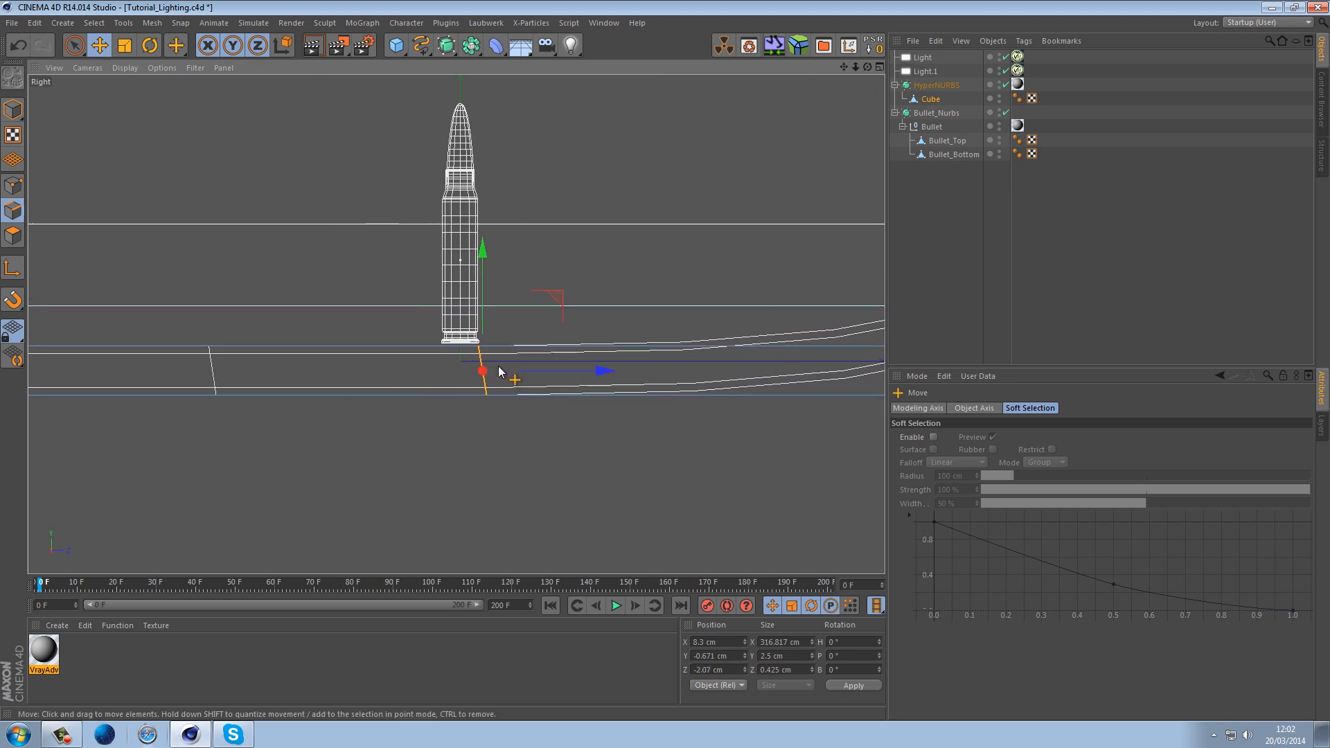
Move the whole backdrop Cube until its floor meets the bullet's base, and return to the perspective view
left_click(12, 109)
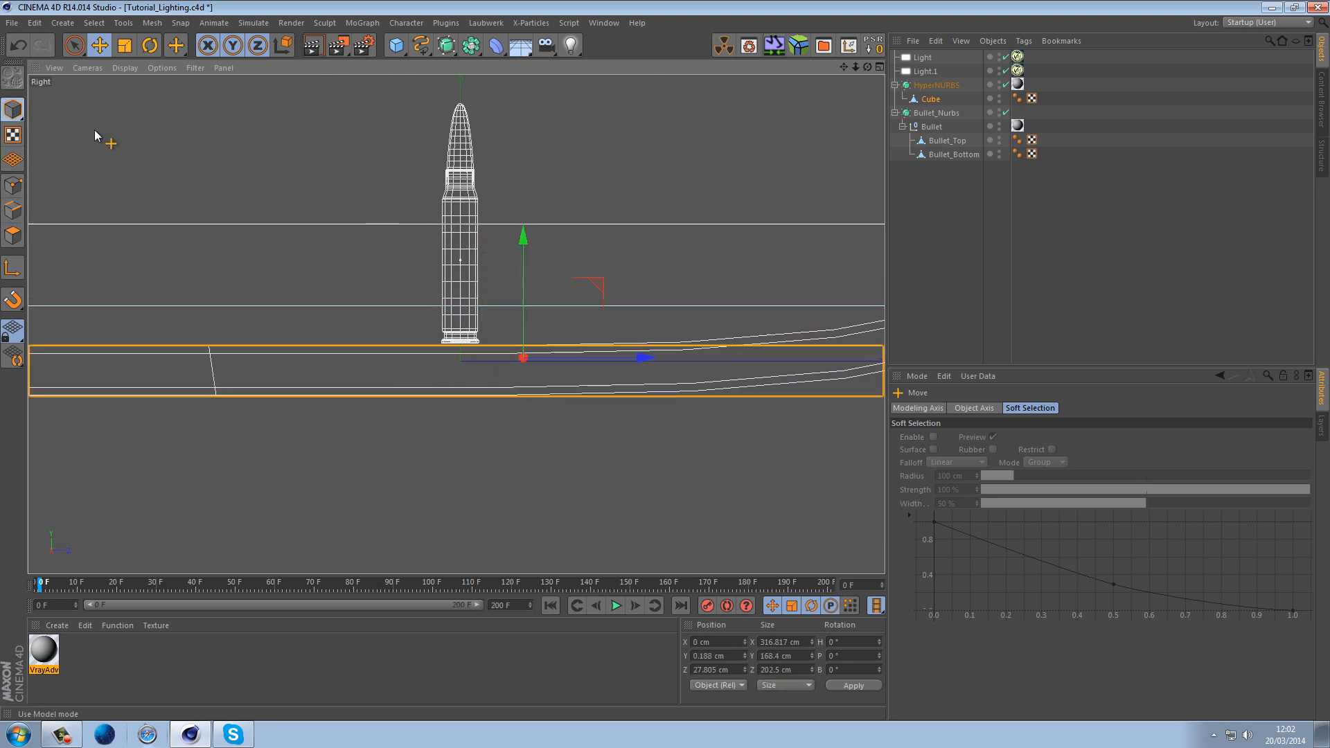
scroll(426, 349, "up", 5)
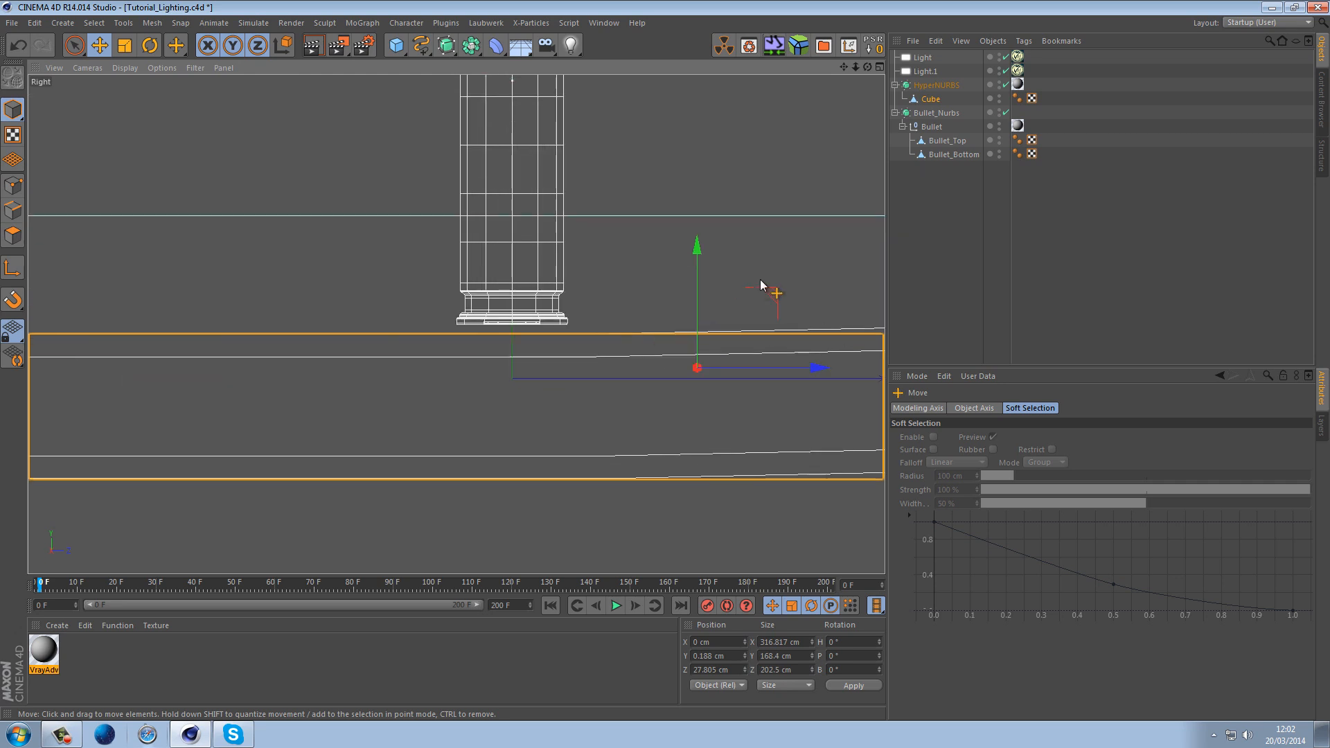
left_click_drag(778, 297, 686, 291)
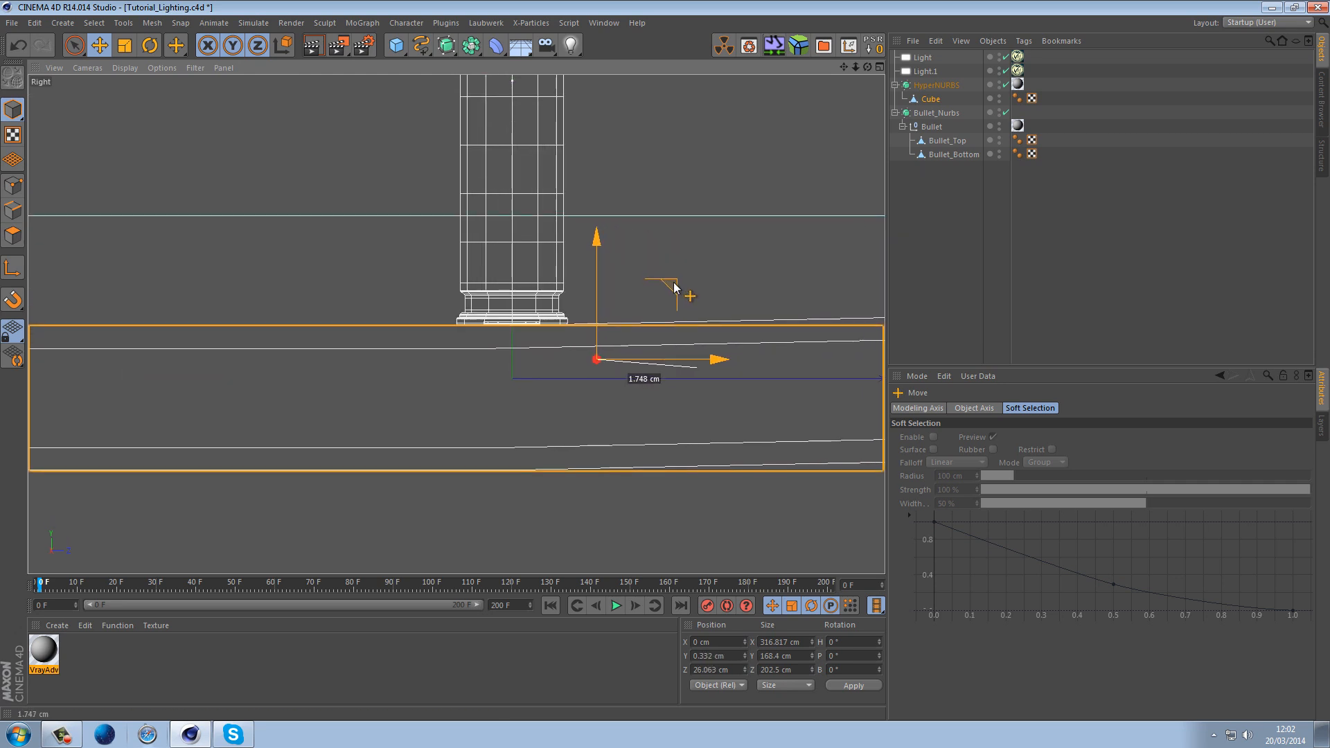
scroll(624, 314, "up", 5)
scroll(454, 390, "up", 2)
left_click_drag(638, 351, 801, 356)
left_click(698, 255)
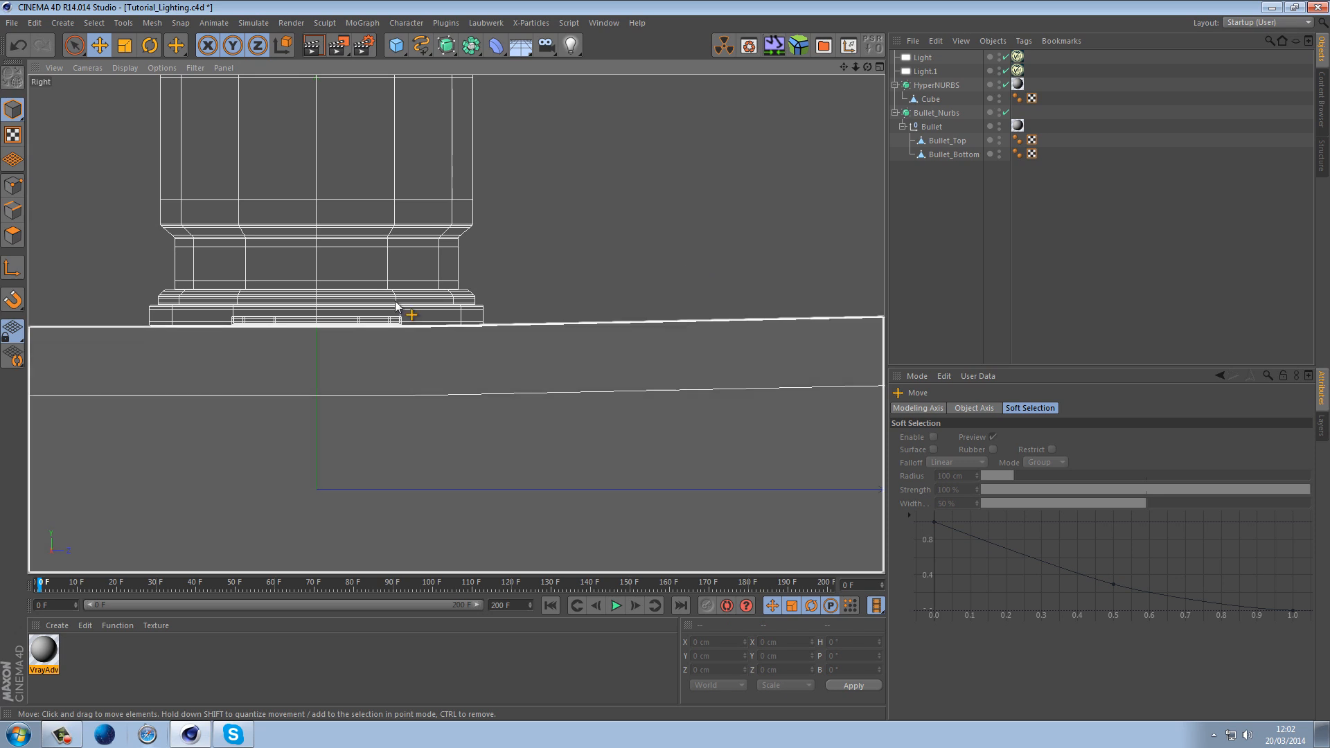
middle_click(393, 351)
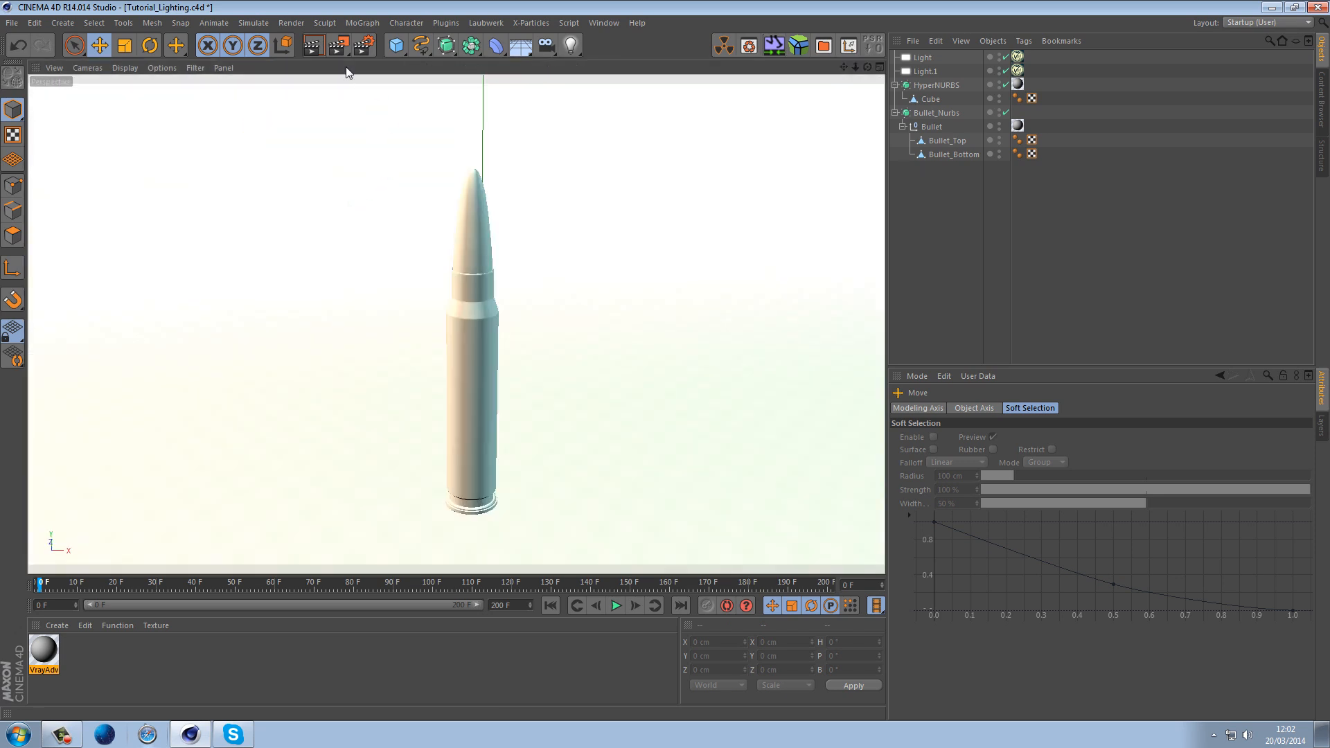
Test-render the region around the bullet's base and enable shadows on the V-Ray tags of both Light and Light.1
left_click_drag(339, 45, 377, 61)
left_click_drag(399, 391, 538, 553)
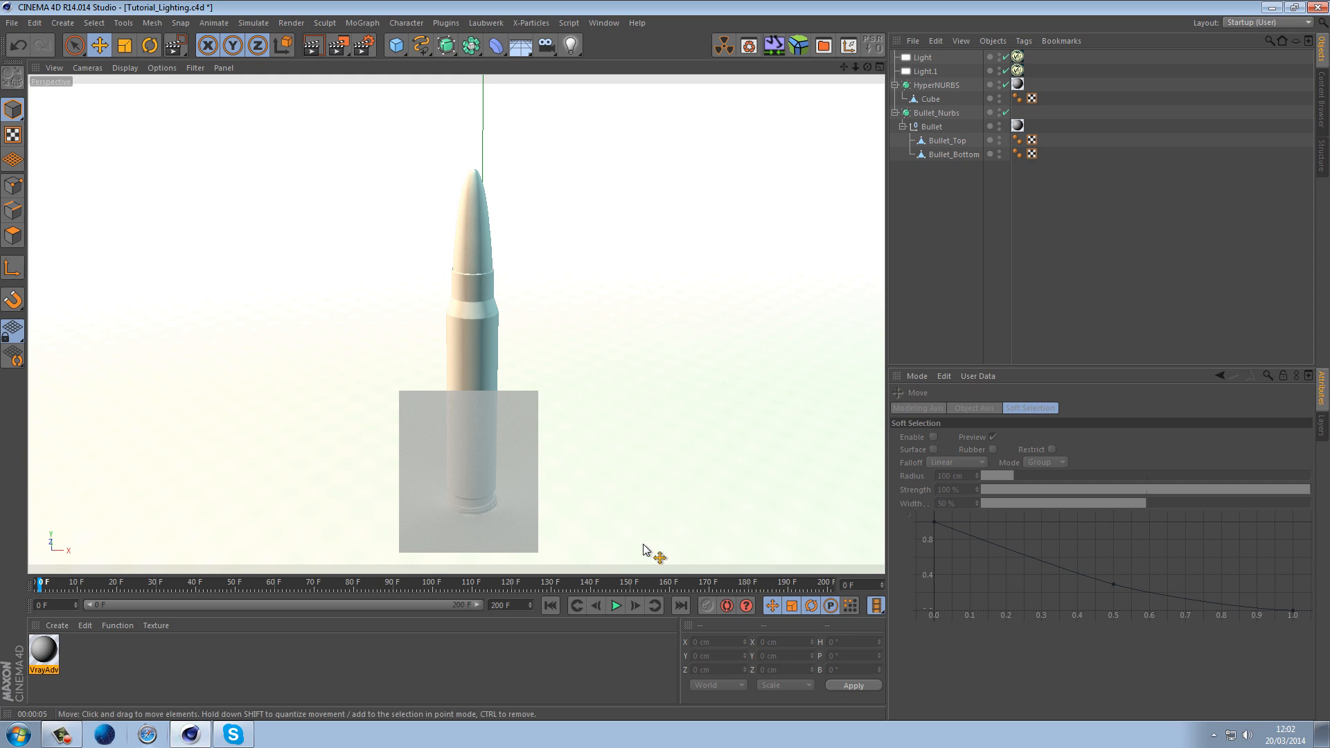
left_click(1018, 57)
left_click(1019, 70, "ctrl")
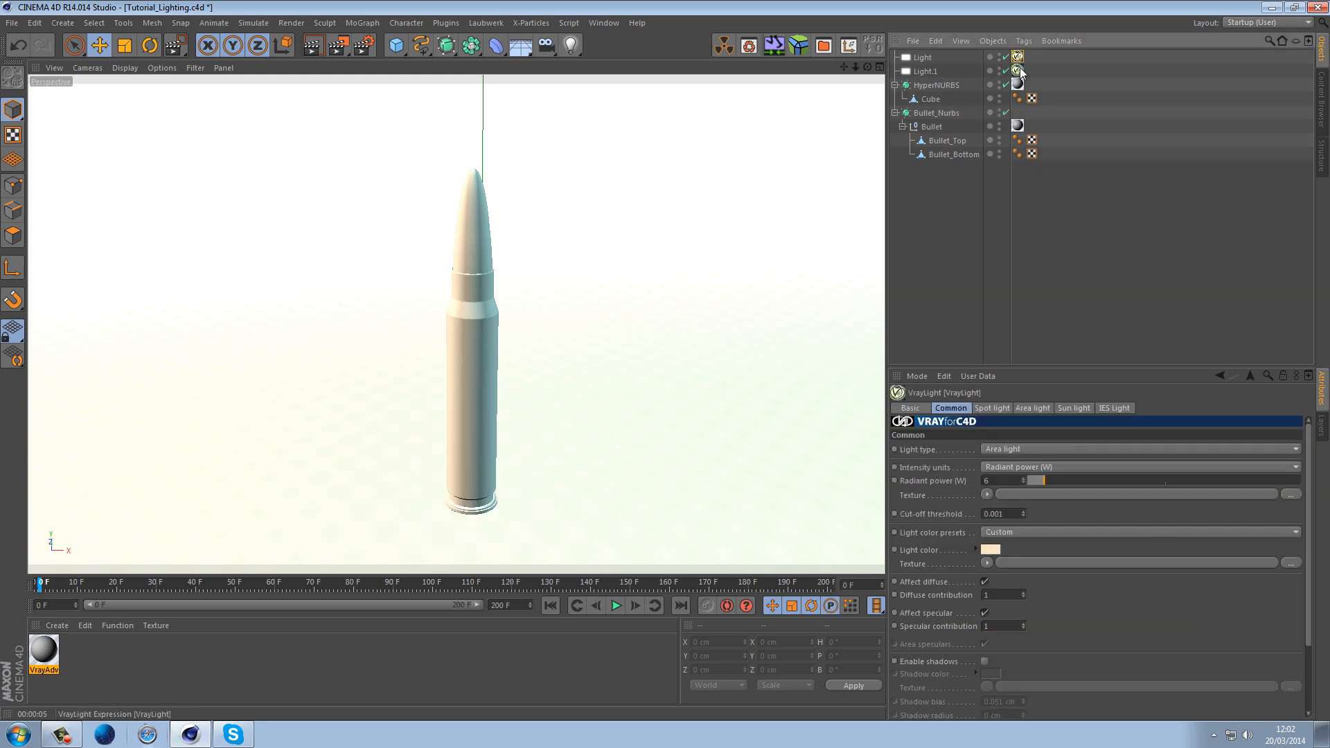
left_click(985, 661)
Test-render a region covering the whole bullet and save the scene
left_click_drag(341, 51, 349, 57)
left_click_drag(392, 143, 541, 544)
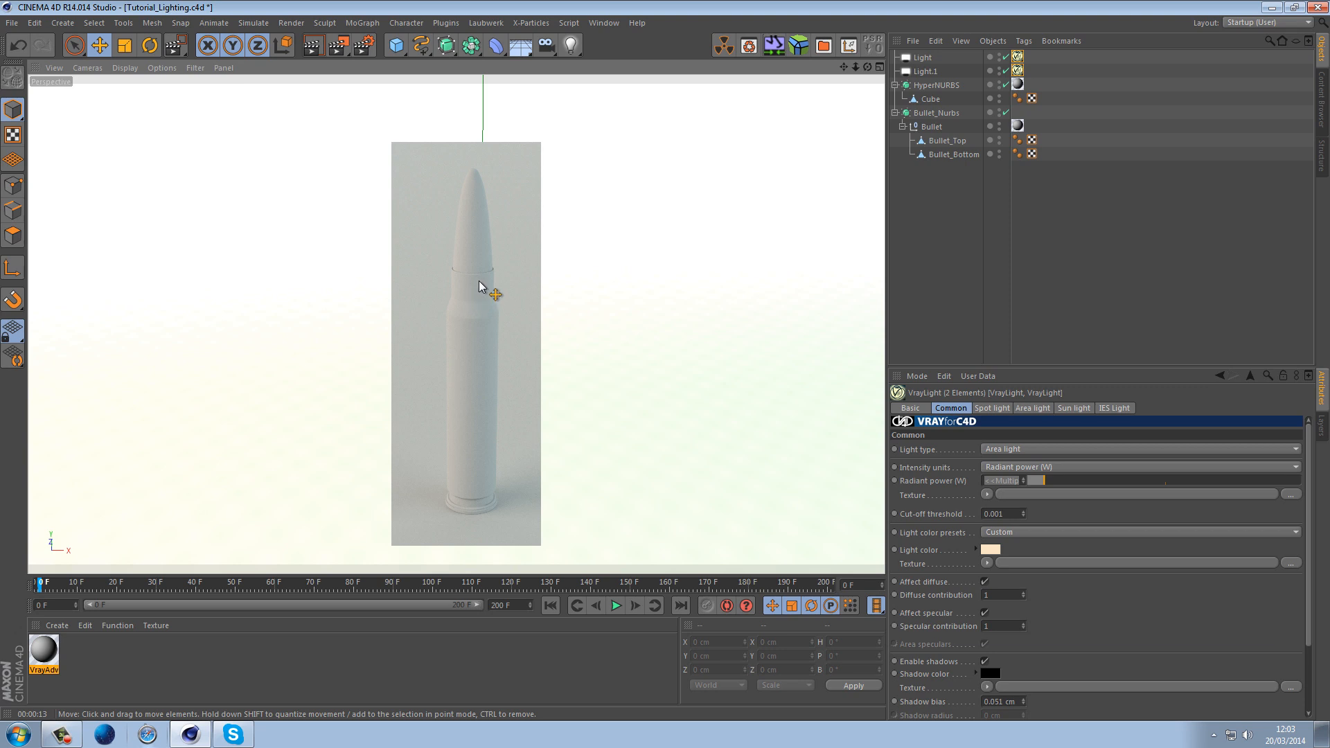
left_click(929, 182)
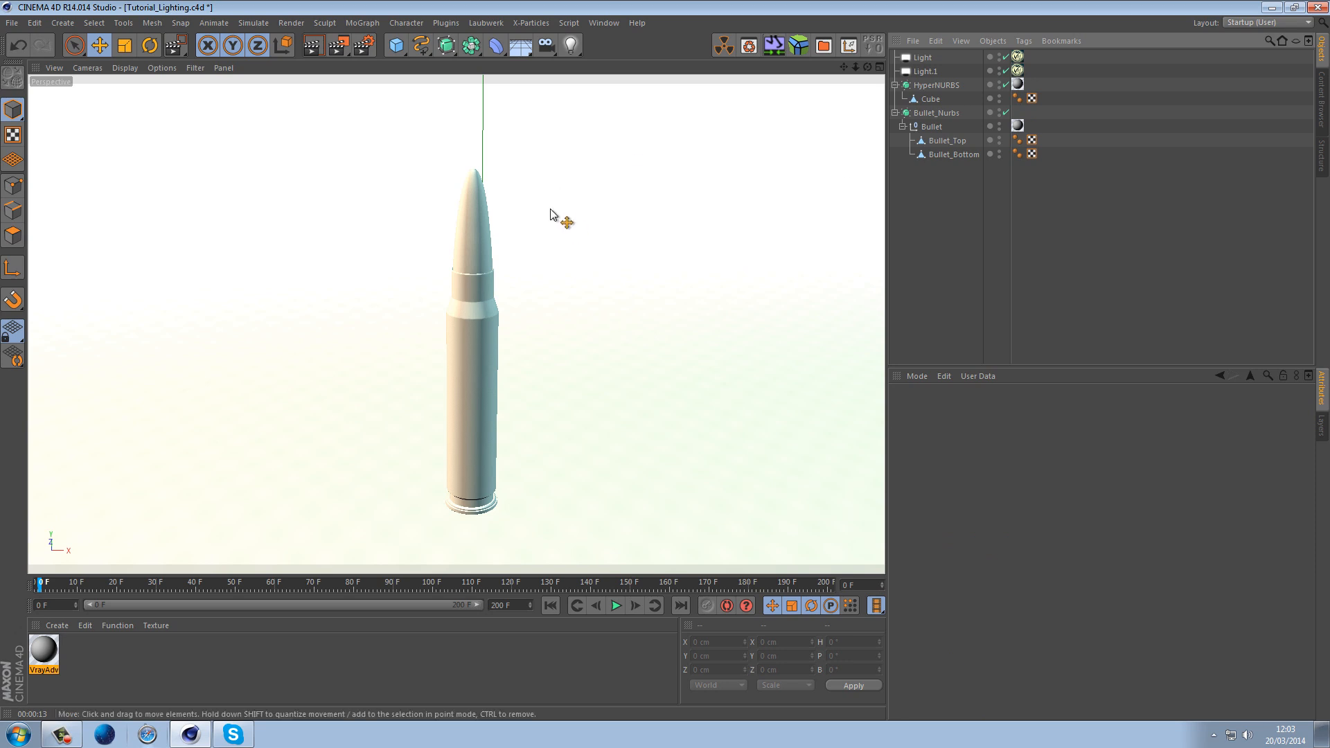
key("ctrl+s")
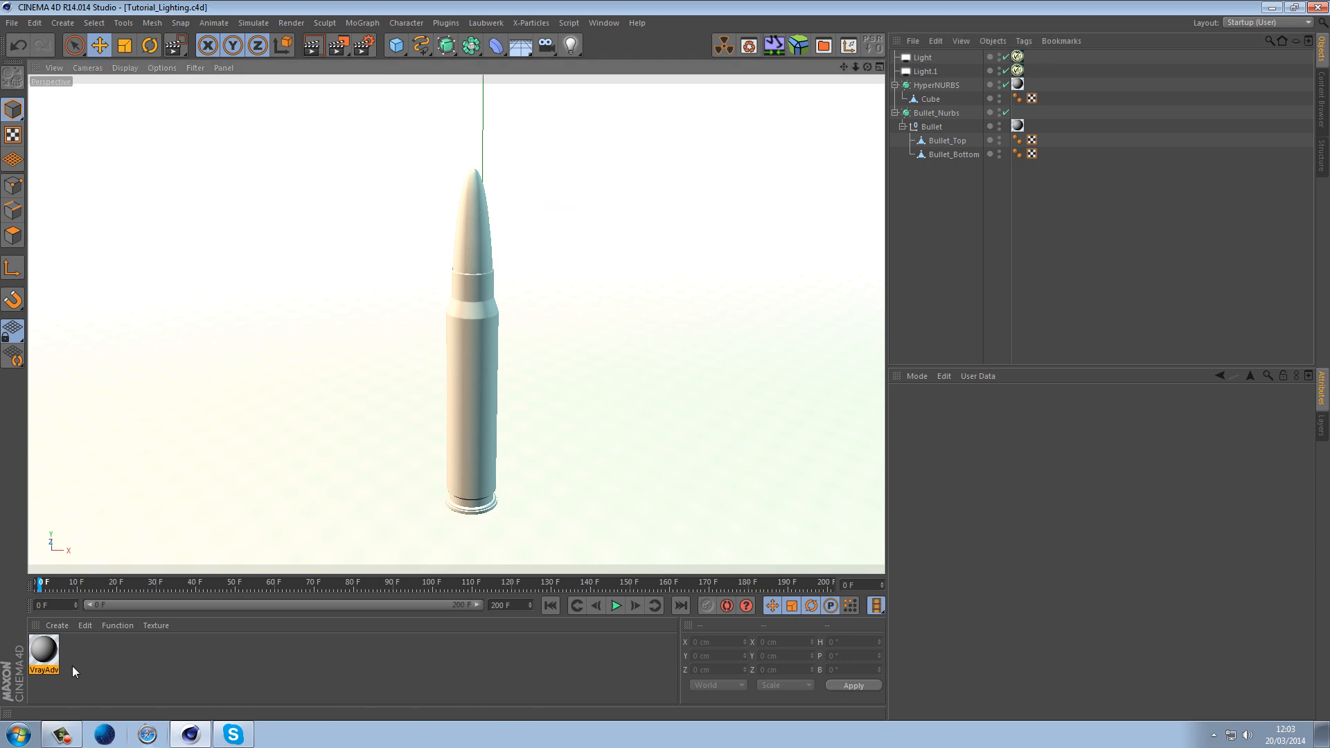
Create a new V-Ray advanced material and open it in the Material Editor beside the bullet
left_click(57, 625)
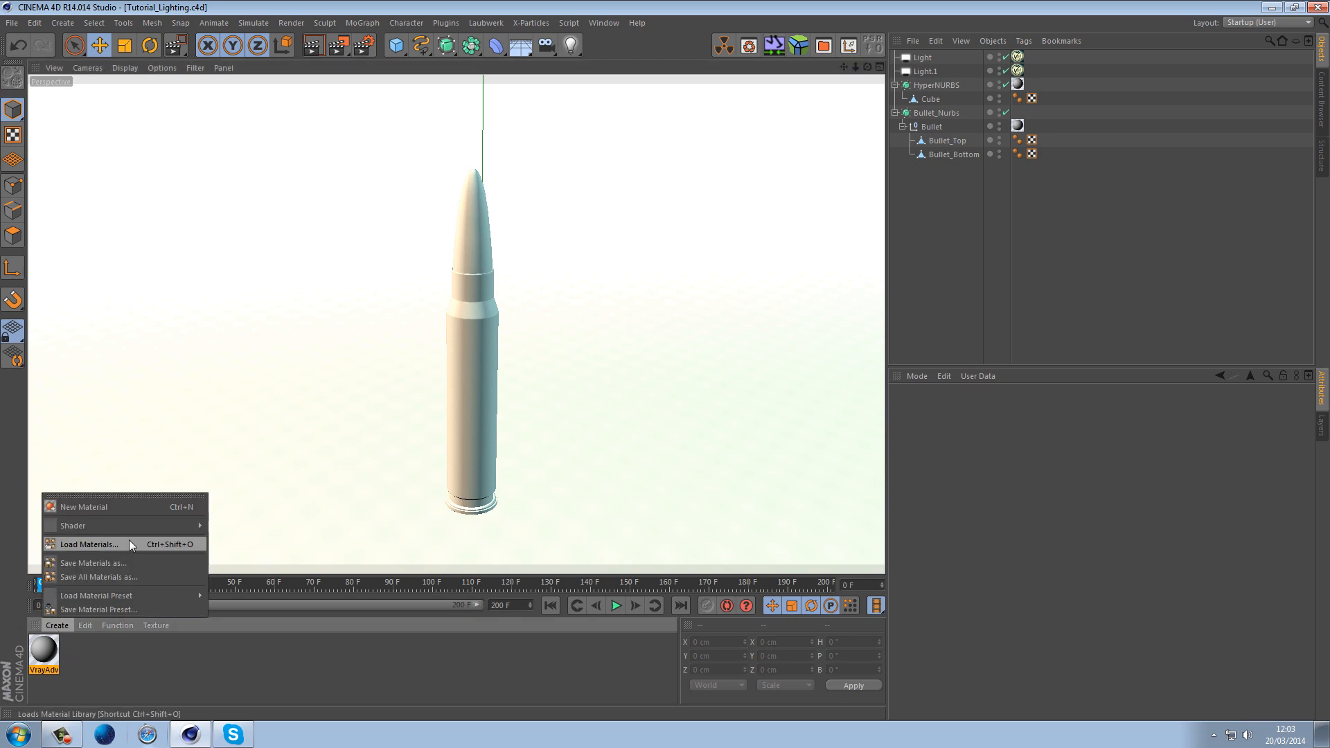
mouse_move(159, 524)
mouse_move(277, 520)
left_click(370, 529)
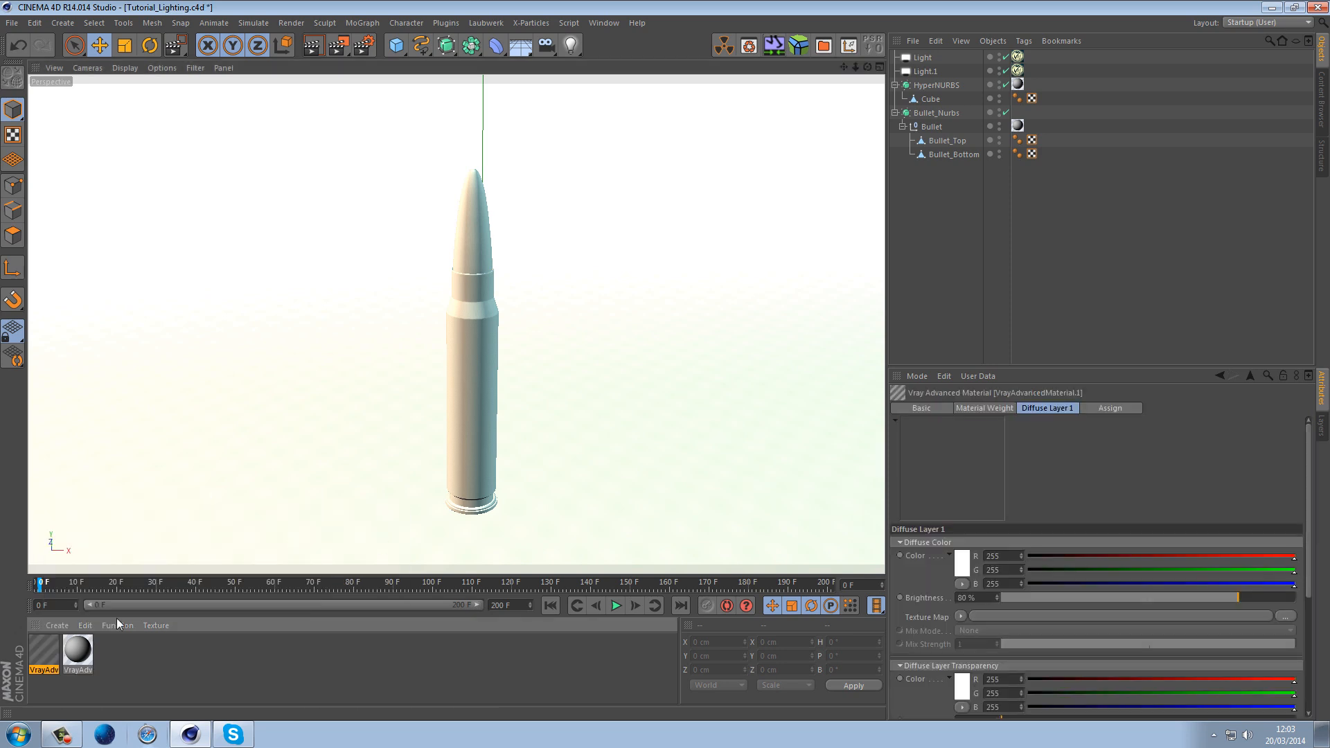
double_click(38, 654)
left_click_drag(402, 119, 722, 118)
left_click_drag(938, 477, 1107, 617)
left_click_drag(722, 118, 808, 114)
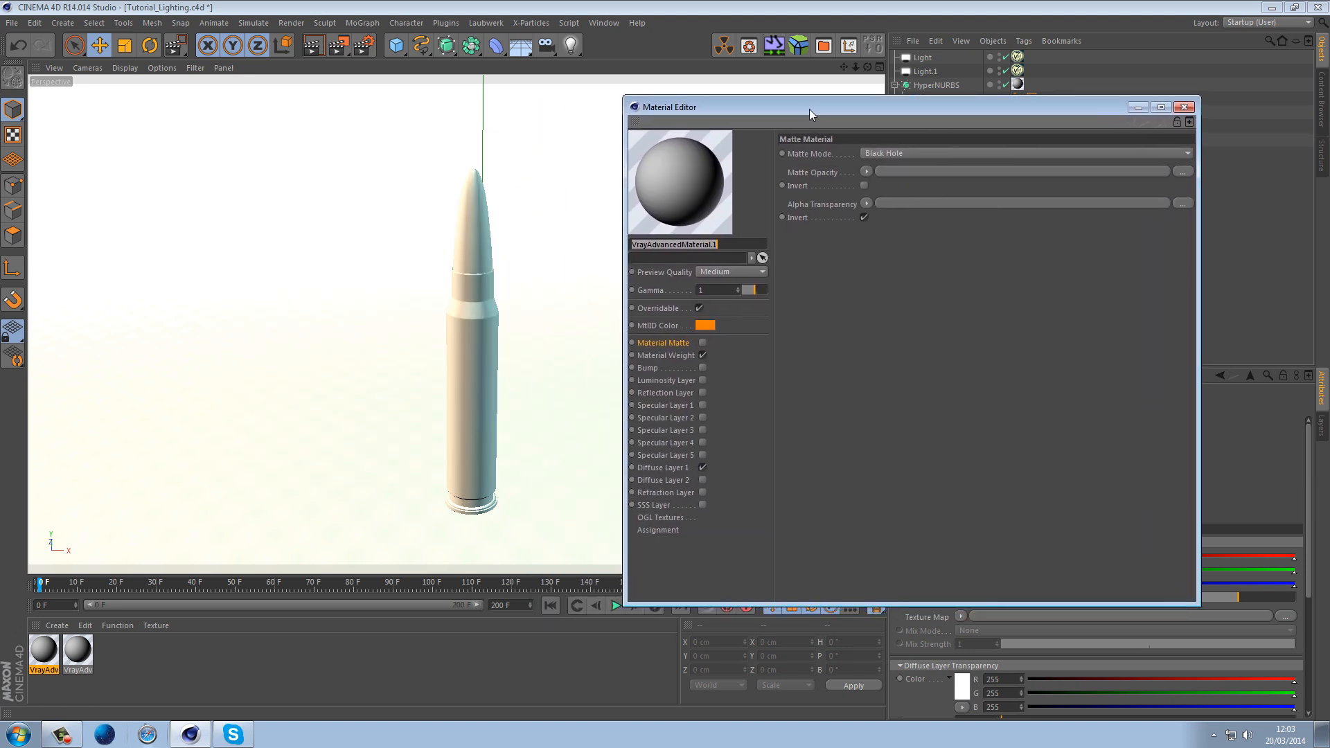
Set the new material's Diffuse Layer 1 colour to R 230, G 180, B 40 and its brightness to 100%
left_click(662, 469)
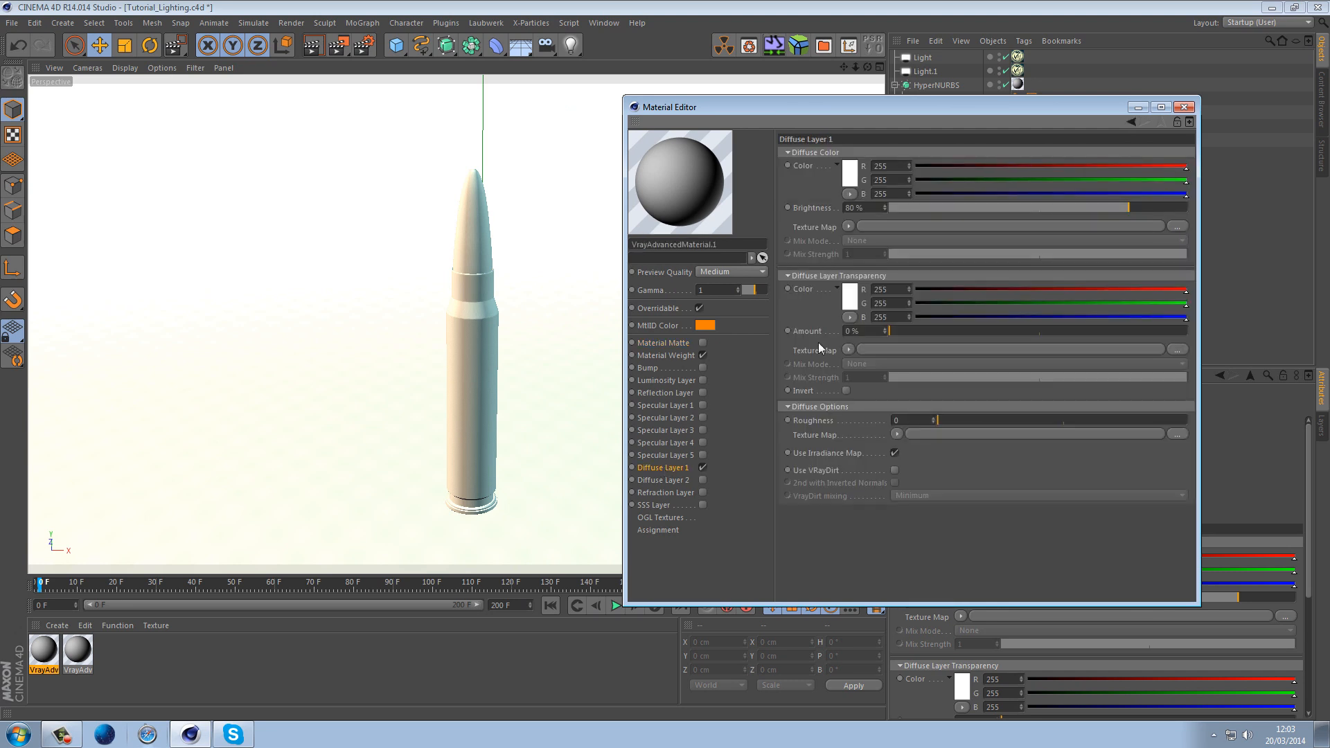
left_click(850, 179)
left_click_drag(823, 126, 846, 189)
left_click(842, 146)
type("23")
type("18")
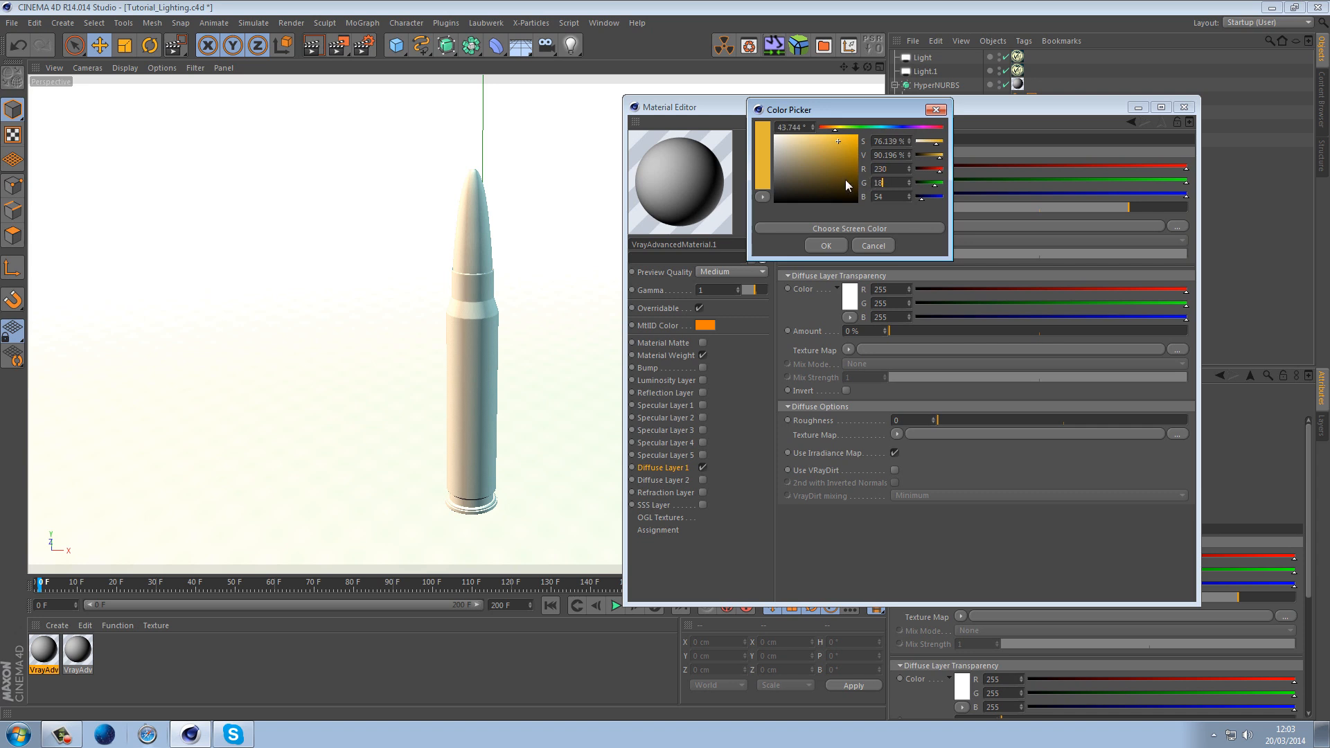
type("0")
key("Tab")
type("40")
key("Return")
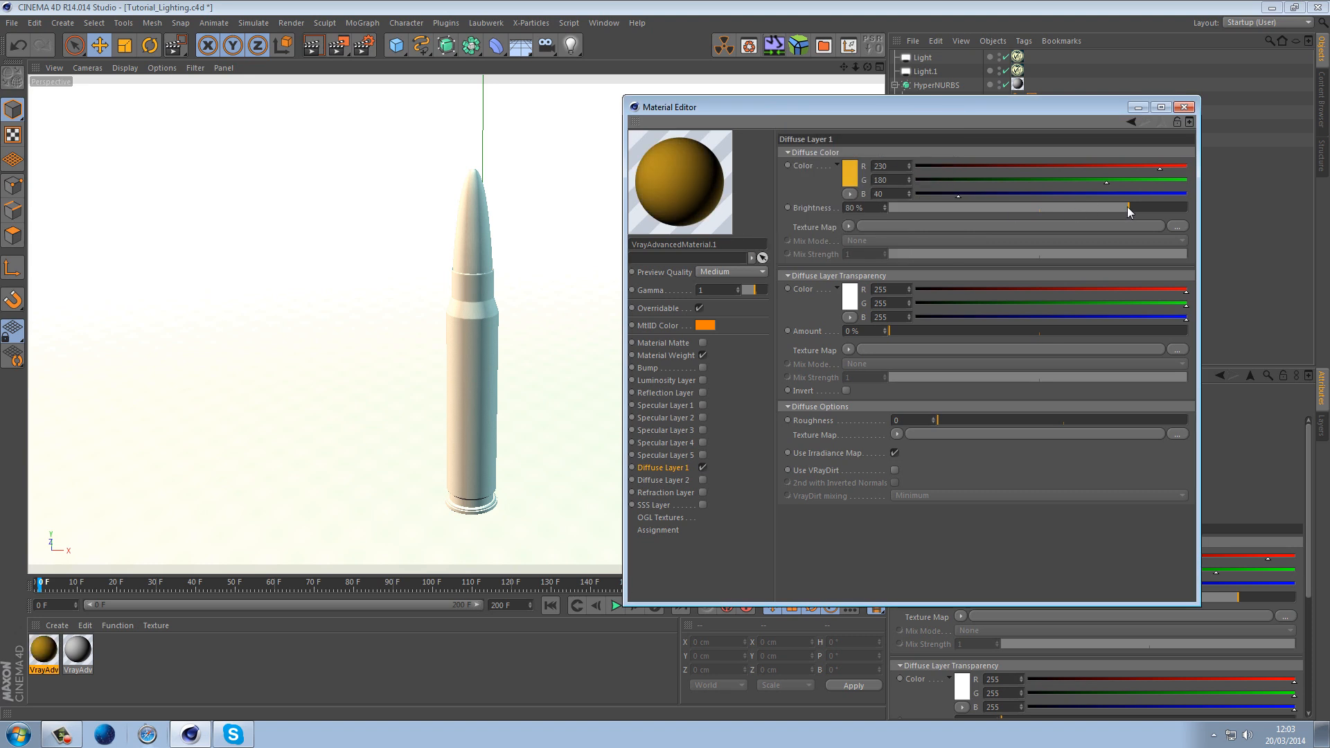
left_click_drag(1083, 211, 1248, 201)
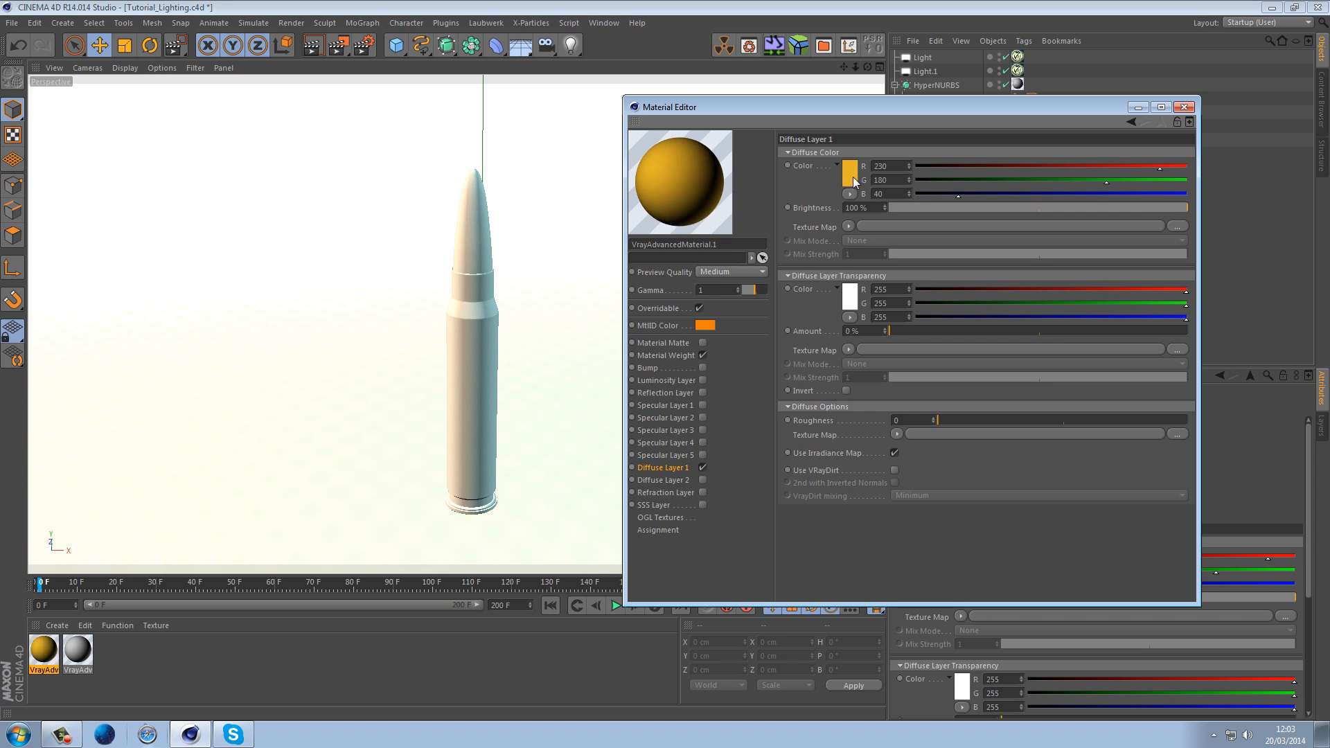
Apply the gold material to the bullet, keeping the Material Editor clear of the object list
left_click_drag(42, 651, 468, 318)
left_click_drag(987, 106, 949, 193)
left_click(1016, 127)
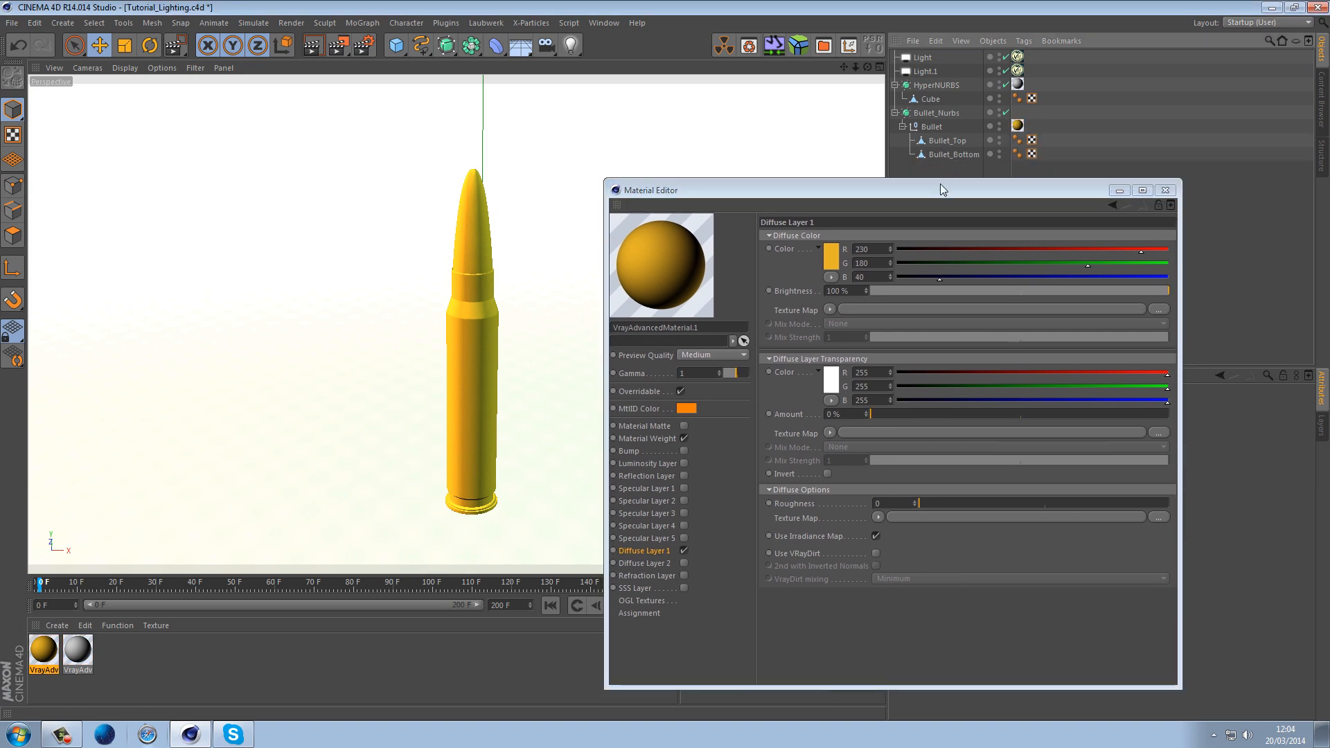
left_click_drag(937, 188, 984, 139)
Start an interactive render region and fit it tightly around the whole bullet
left_click_drag(338, 45, 385, 225)
left_click_drag(476, 219, 475, 153)
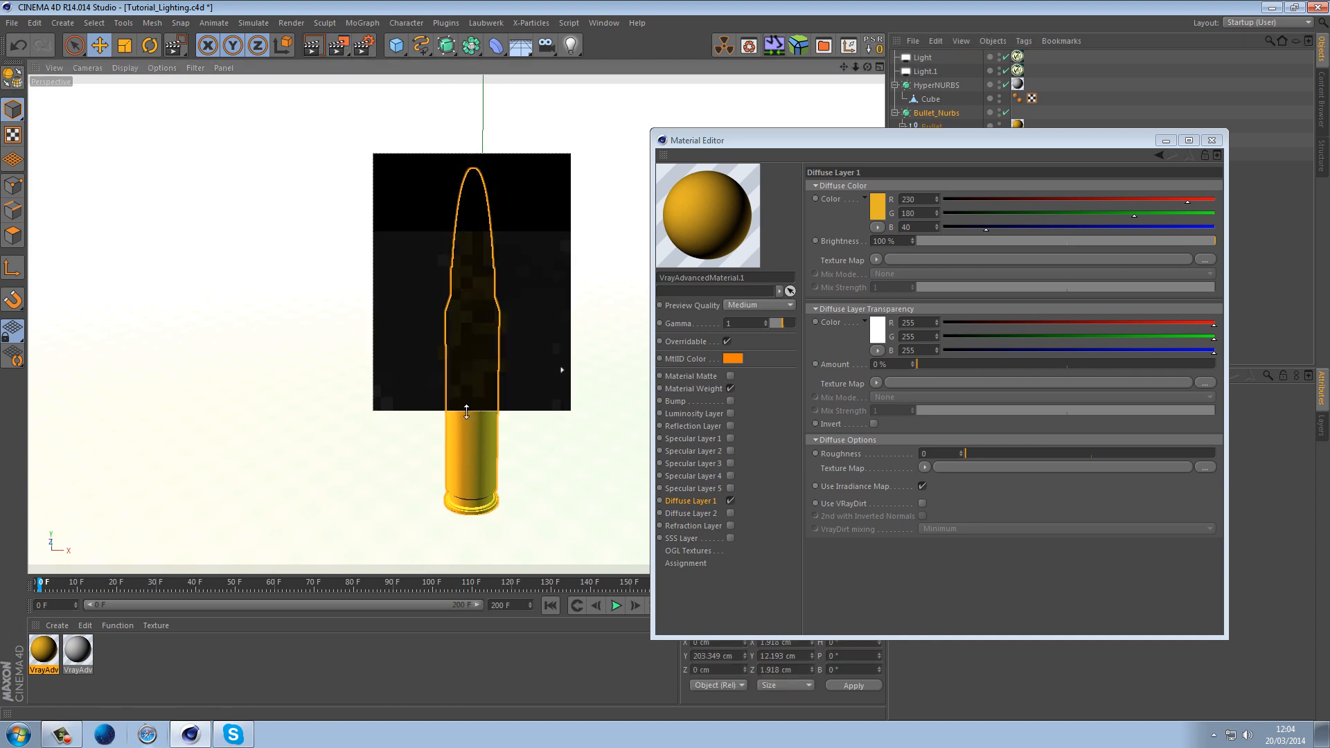
left_click_drag(468, 413, 476, 516)
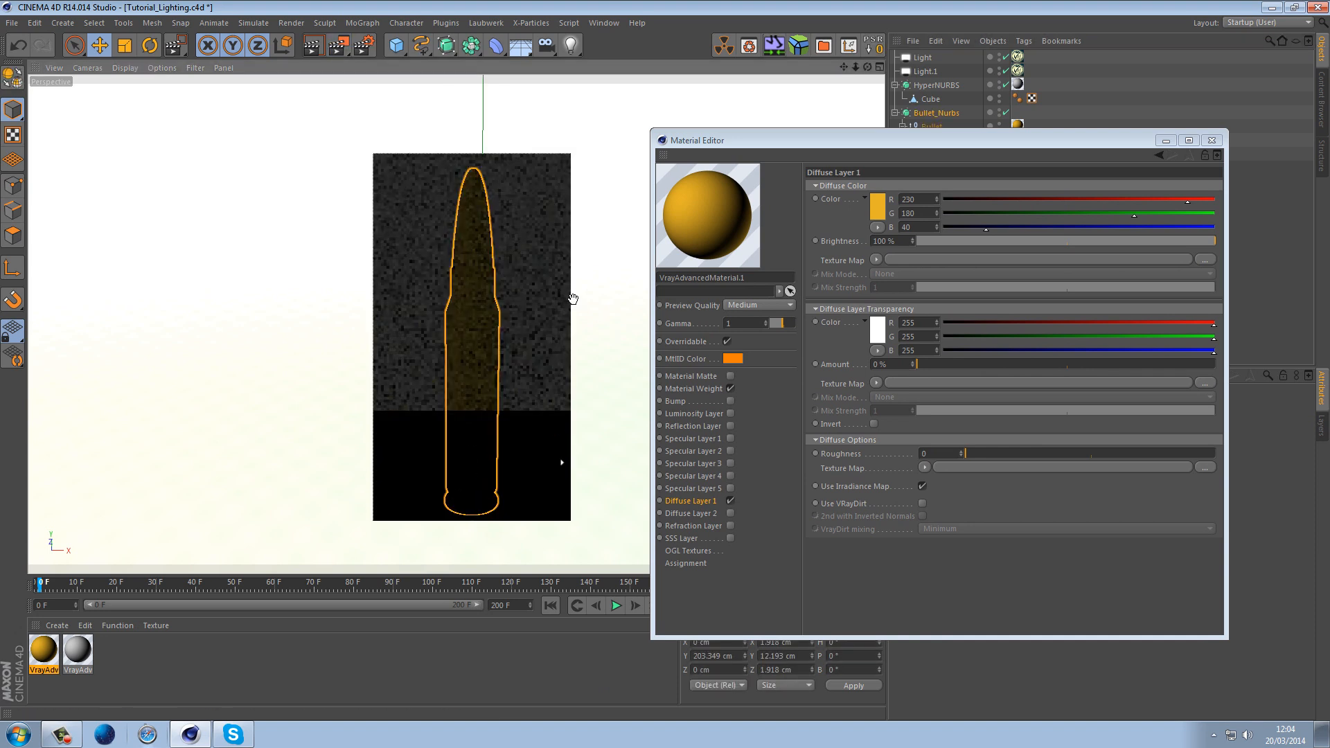
left_click_drag(575, 341, 516, 347)
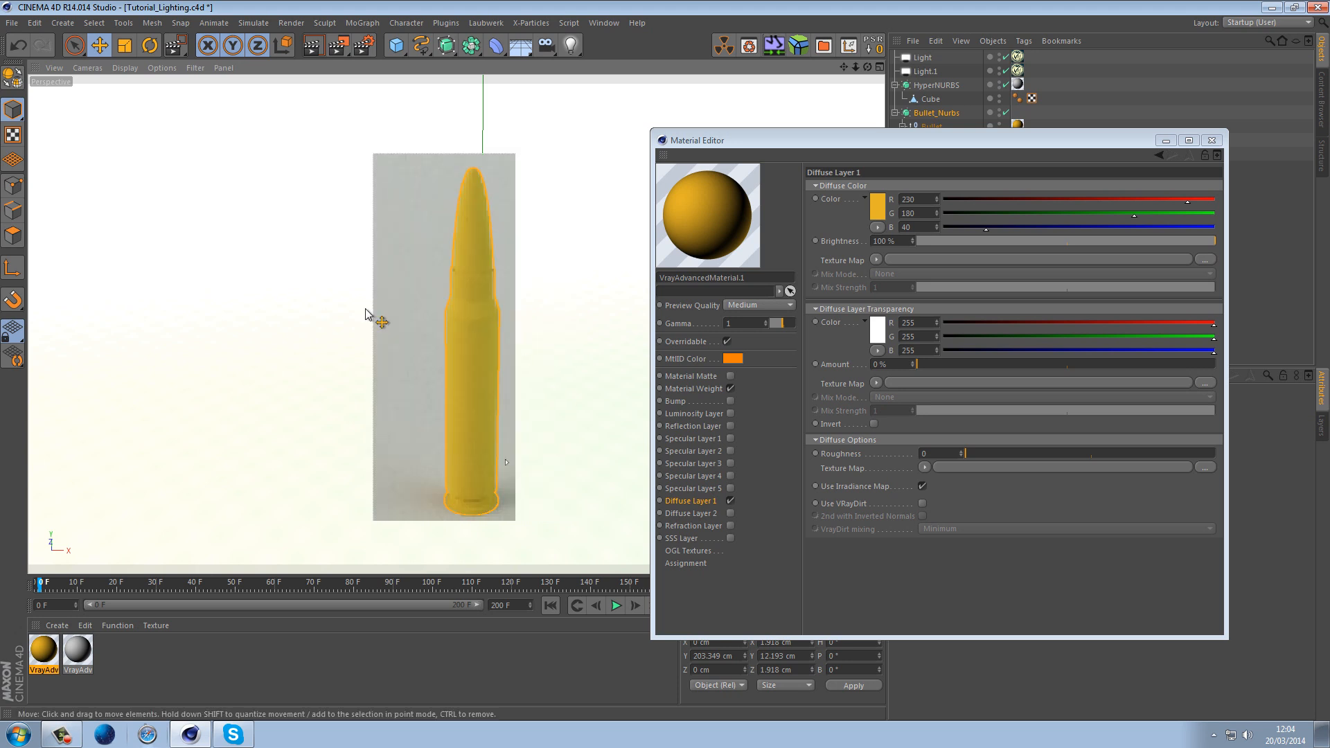
left_click_drag(383, 347, 446, 347)
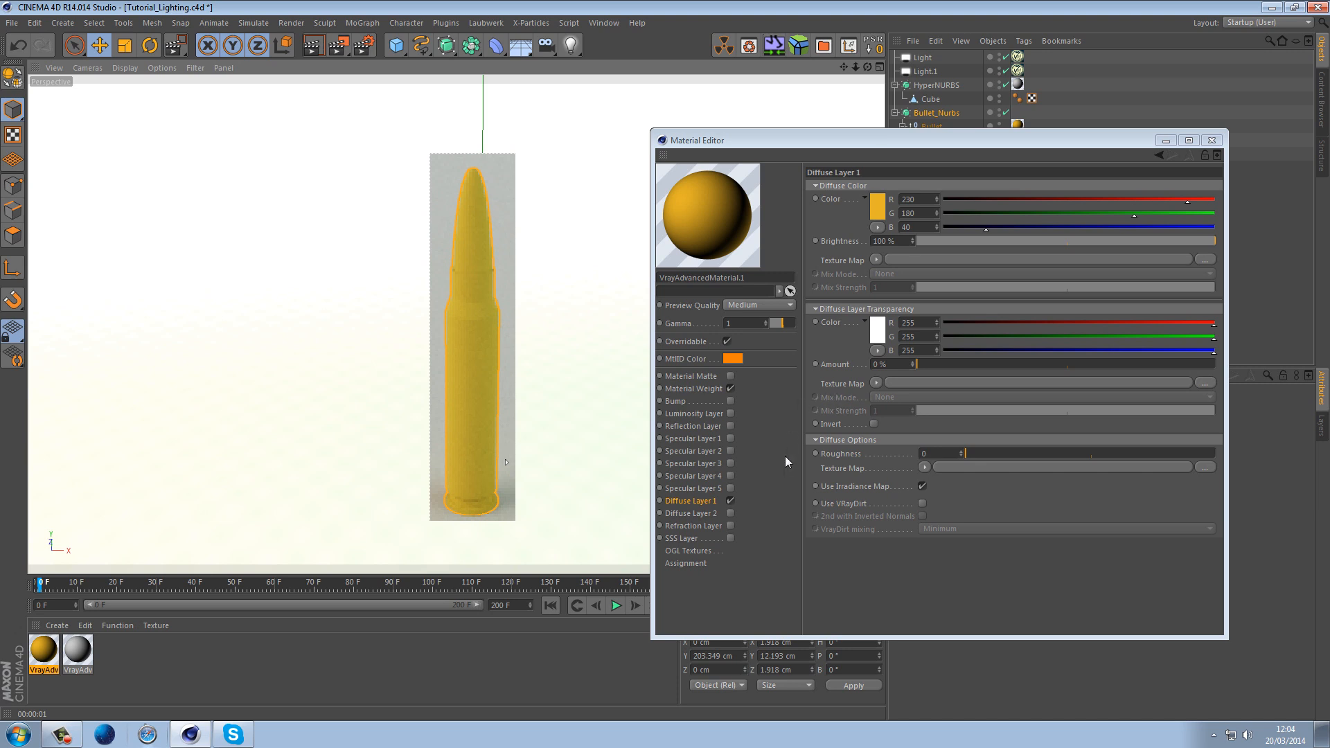
Enable Specular Layer 1 on the gold material and set its specular colour to R 230, G 180, B 40
left_click(731, 439)
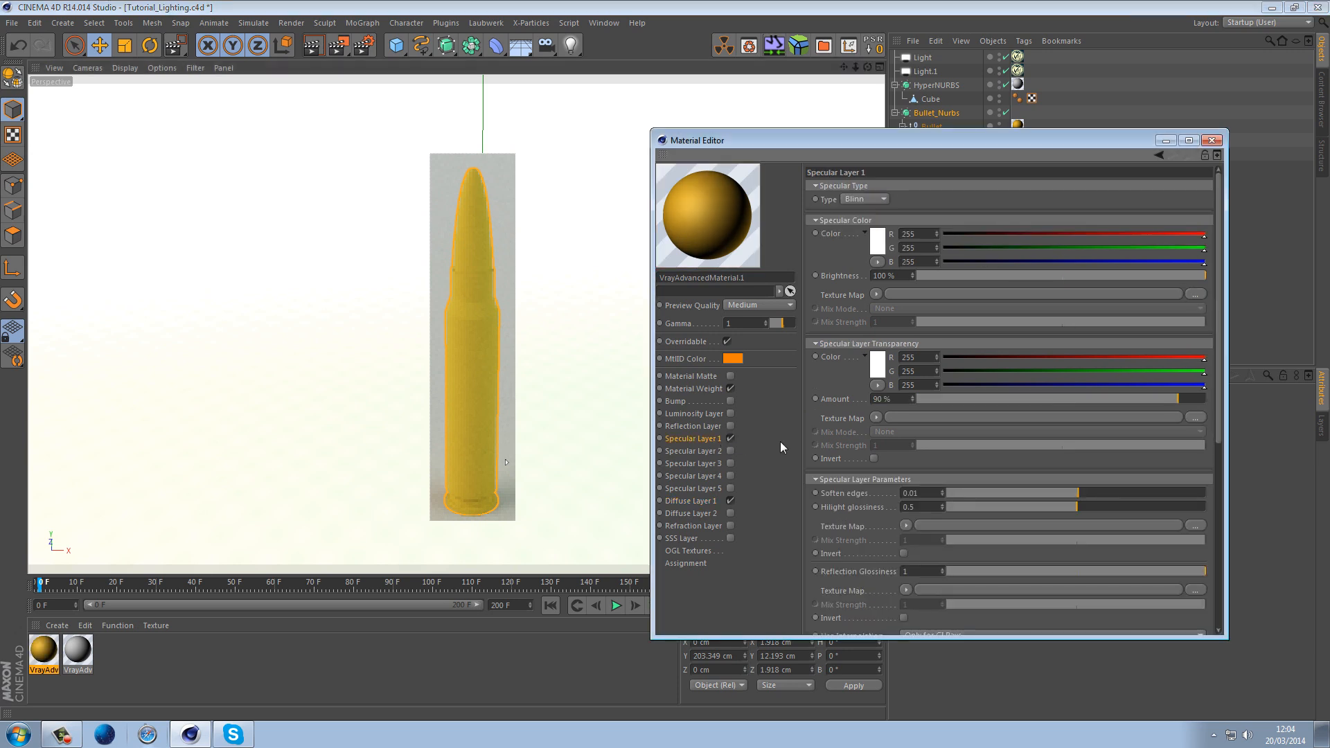
left_click(883, 248)
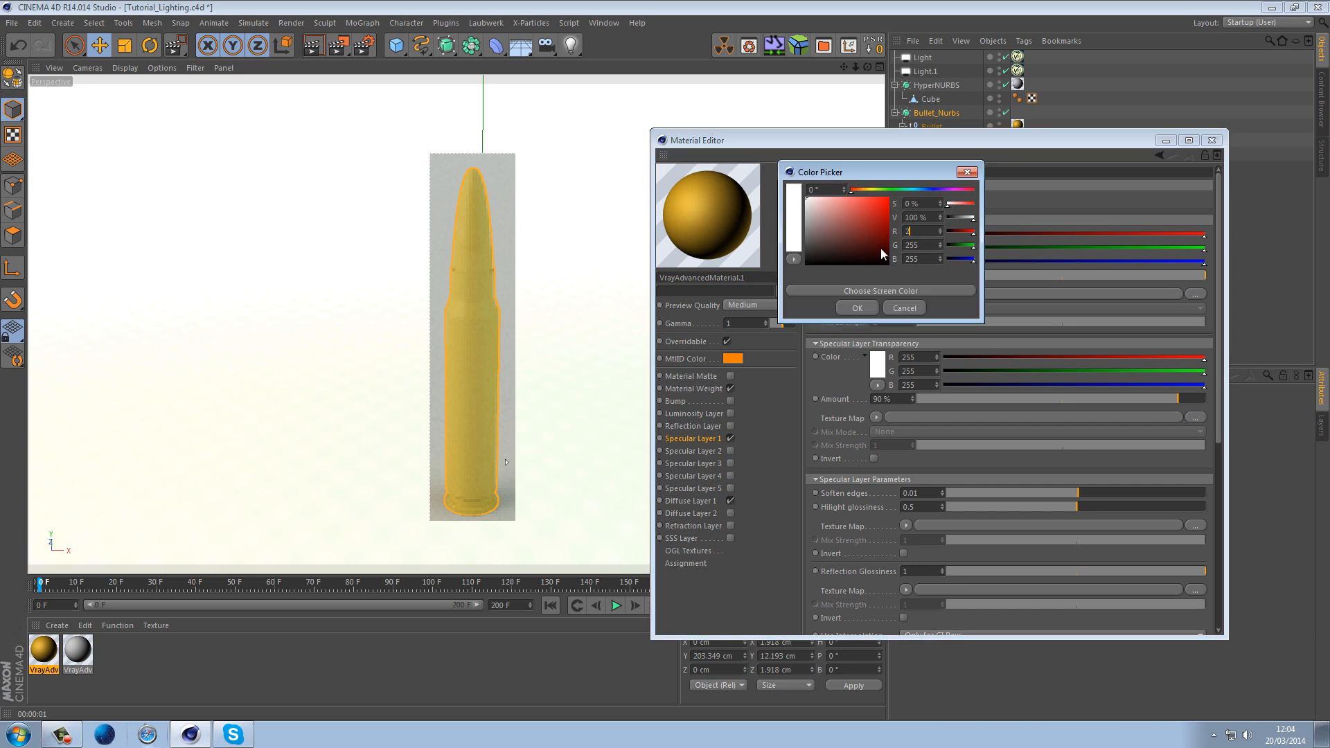
type("230")
key("Tab")
type("180")
key("Tab")
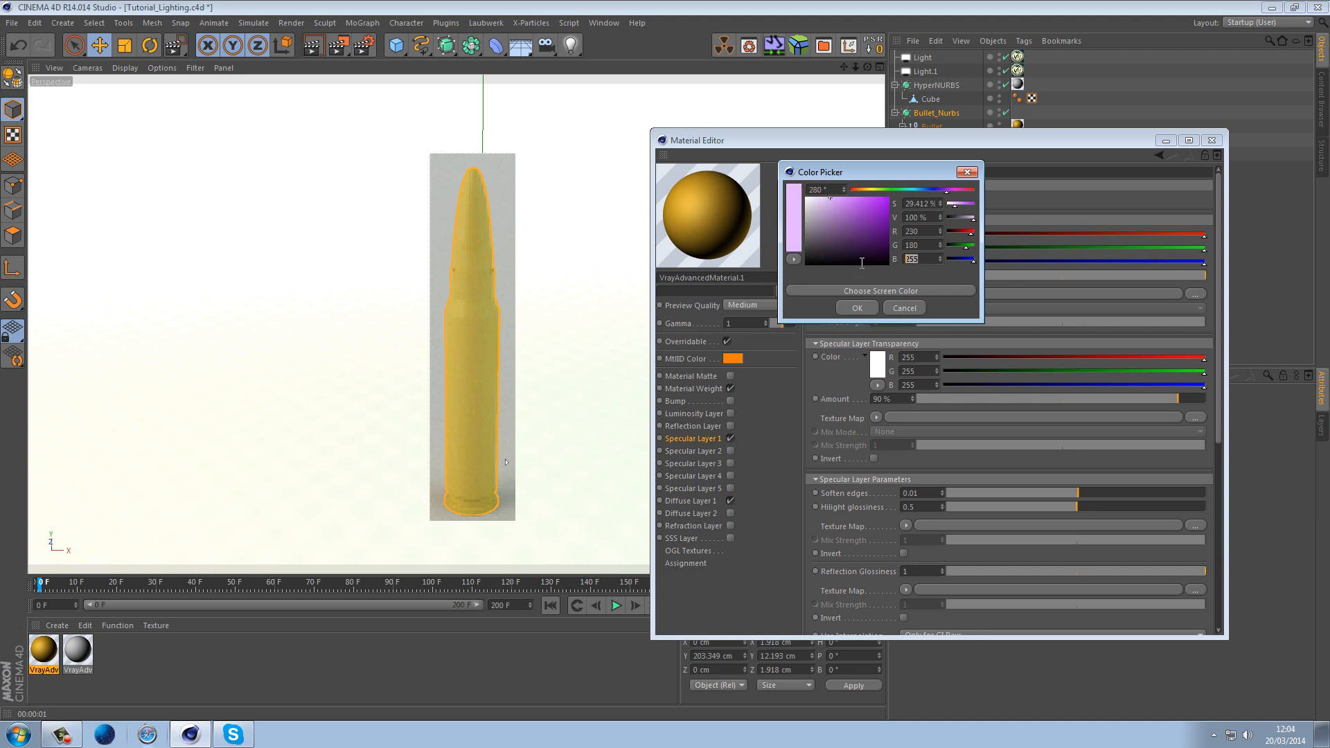
type("40")
left_click(859, 307)
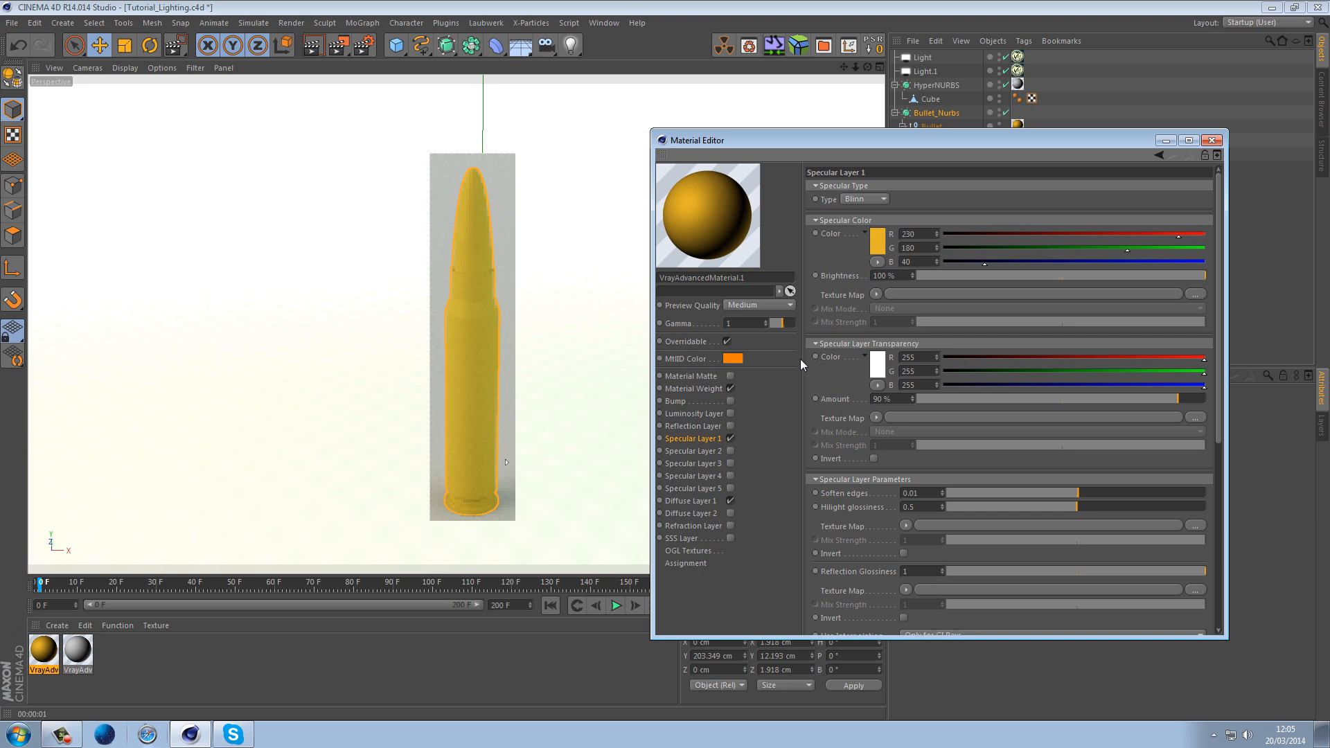
Raise the interactive render region's quality and enable Fresnel on Specular Layer 1 with a Fresnel IOR of 12
left_click_drag(506, 462, 531, 368)
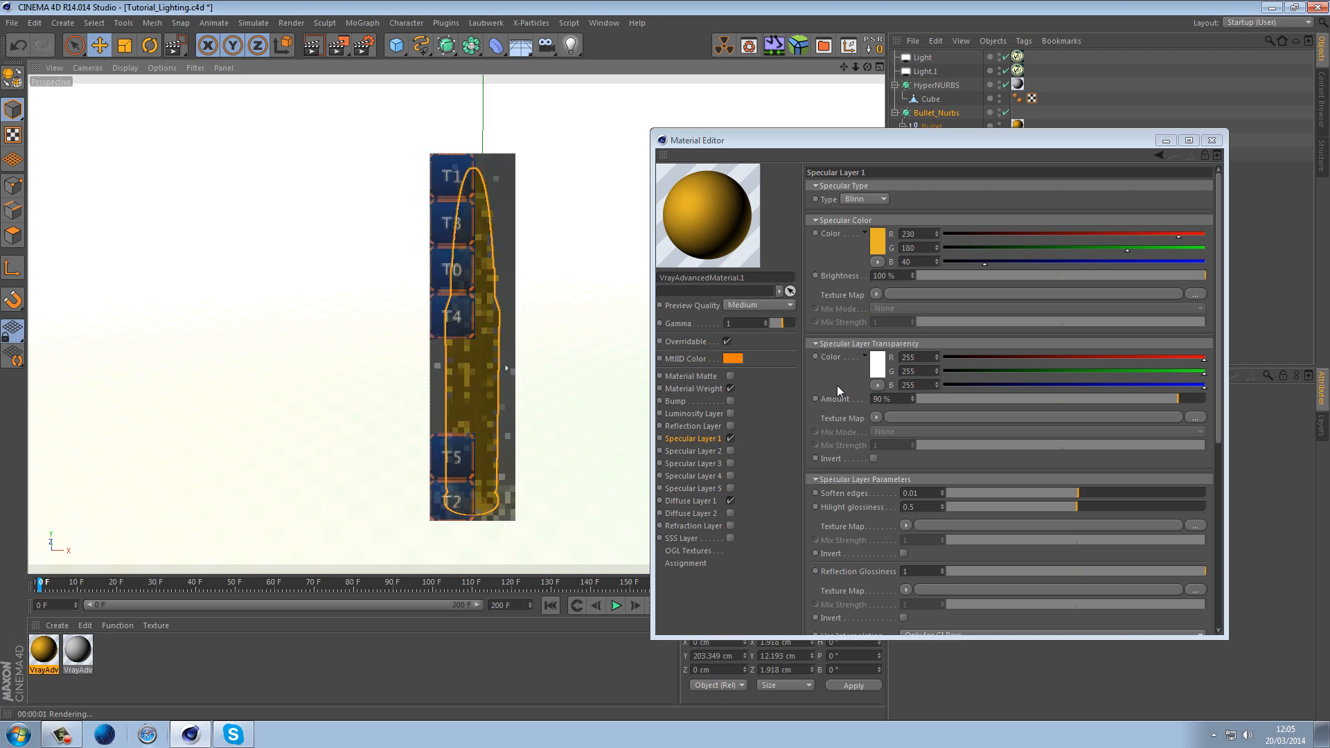
middle_click_drag(837, 385, 840, 148)
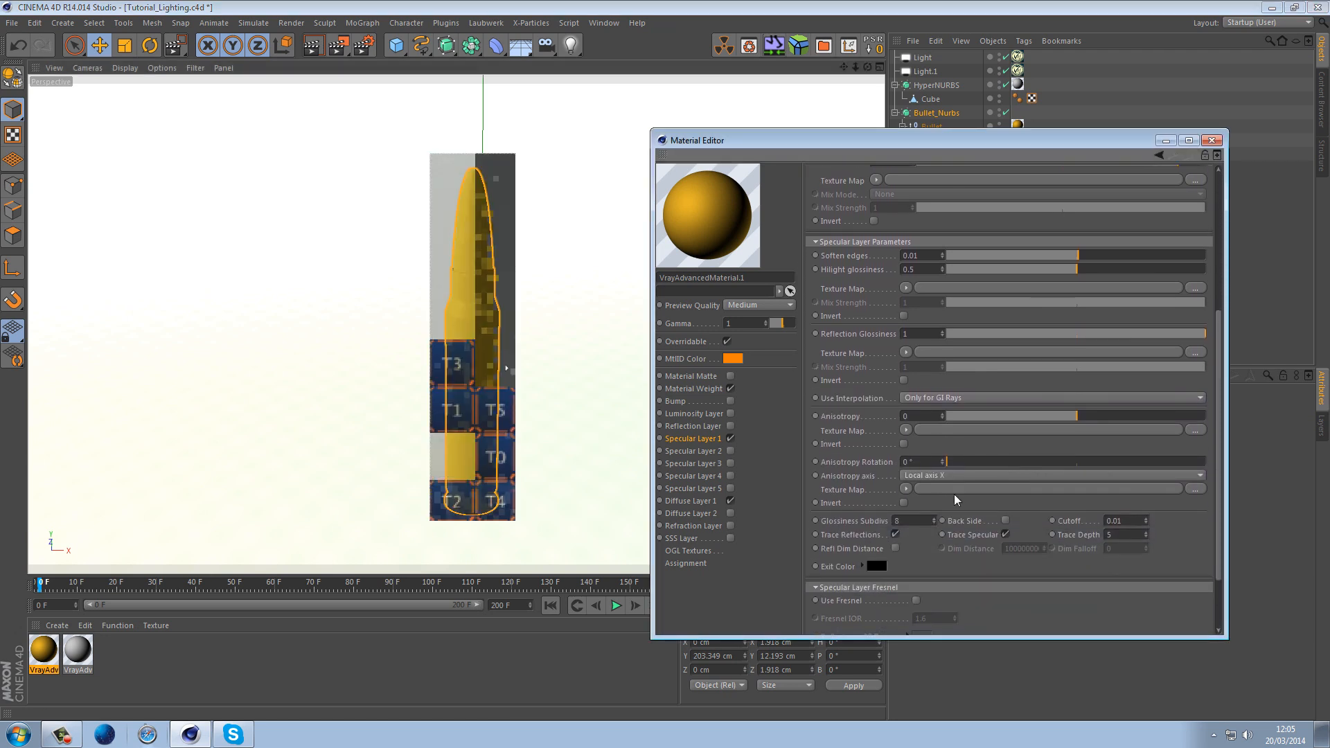
scroll(925, 562, "down", 3)
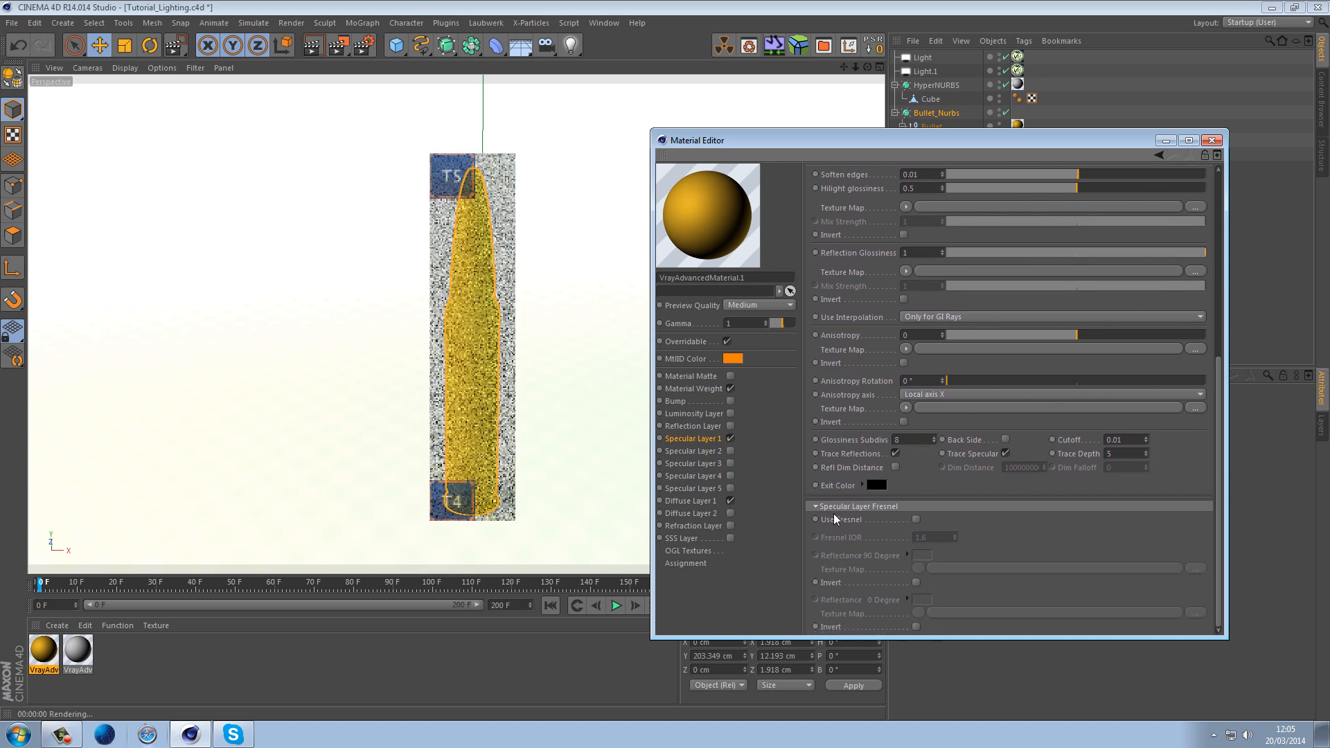
left_click(915, 521)
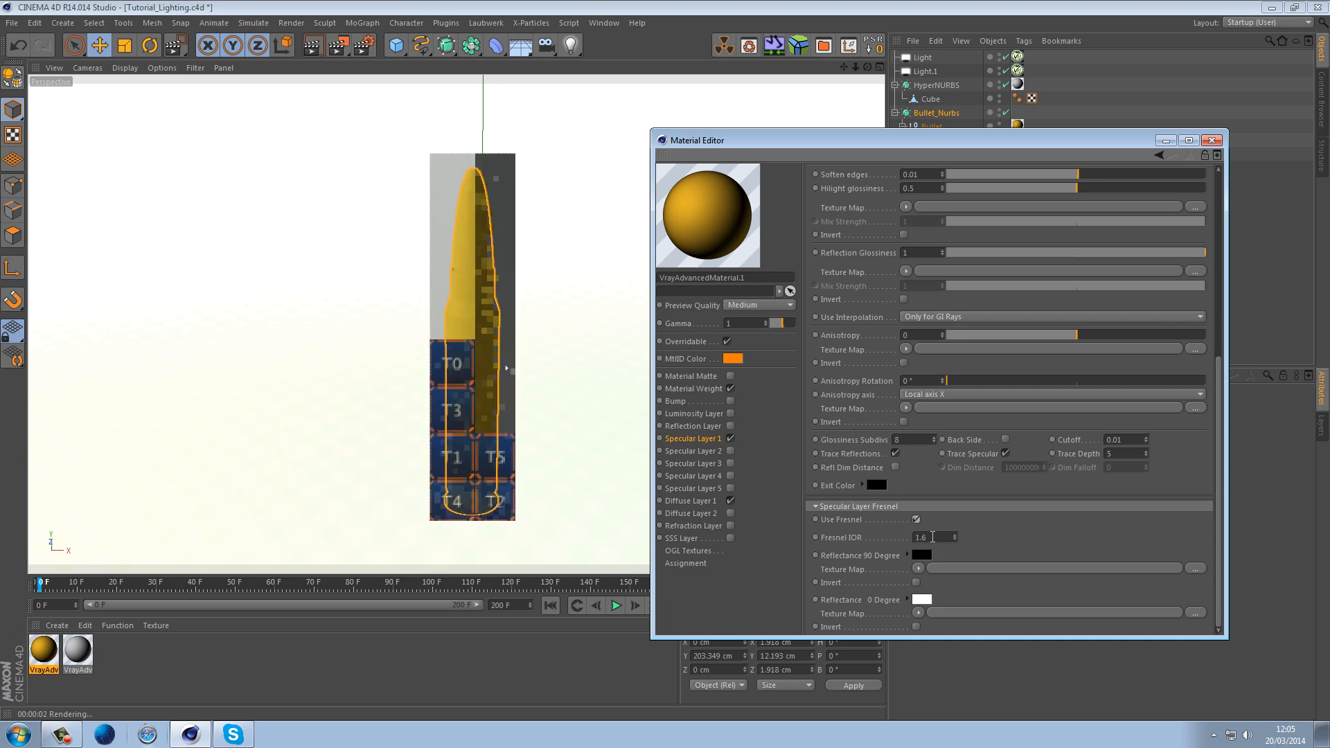
double_click(933, 538)
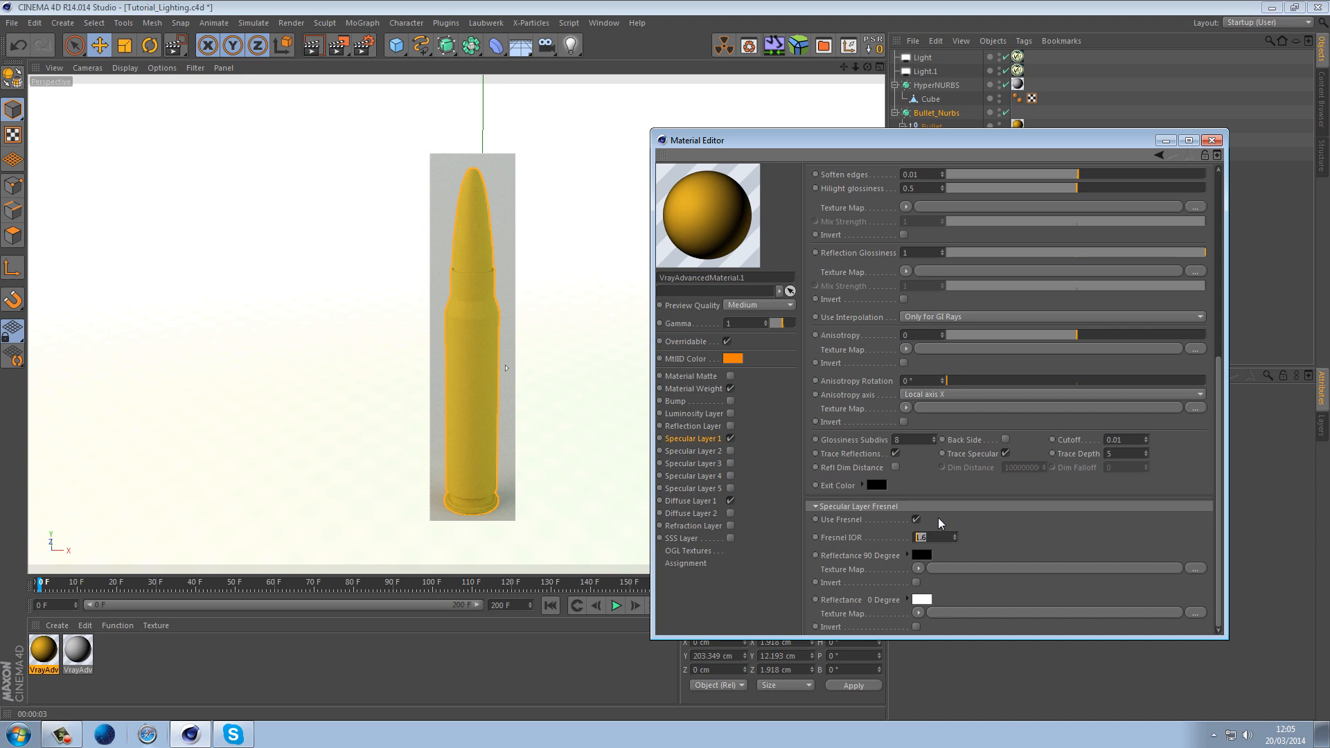
type("12")
key("Return")
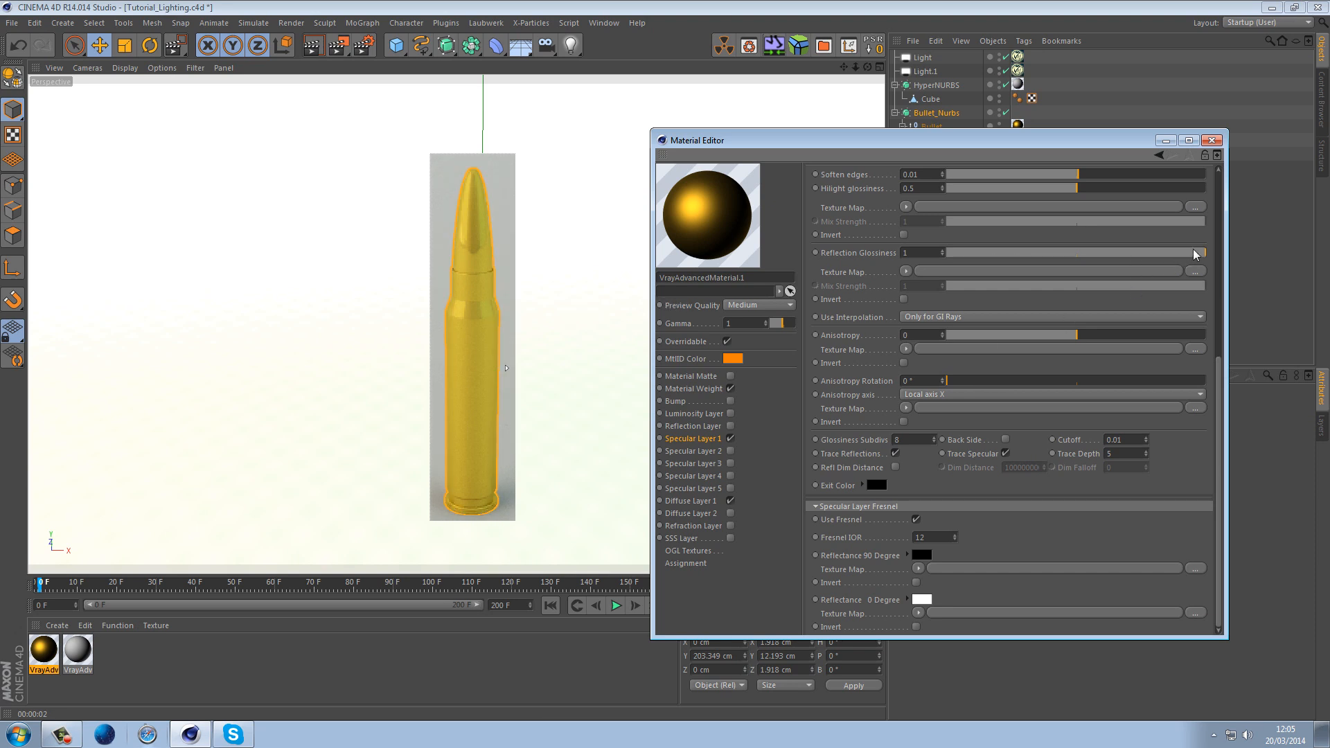
Set Specular Layer 1's reflection glossiness to 0.91, highlight glossiness to 0.7 and soften edges to 0.05
left_click_drag(1201, 252, 1195, 255)
left_click_drag(1195, 256, 1190, 257)
left_click_drag(1186, 252, 1183, 254)
middle_click_drag(1134, 299, 1121, 399)
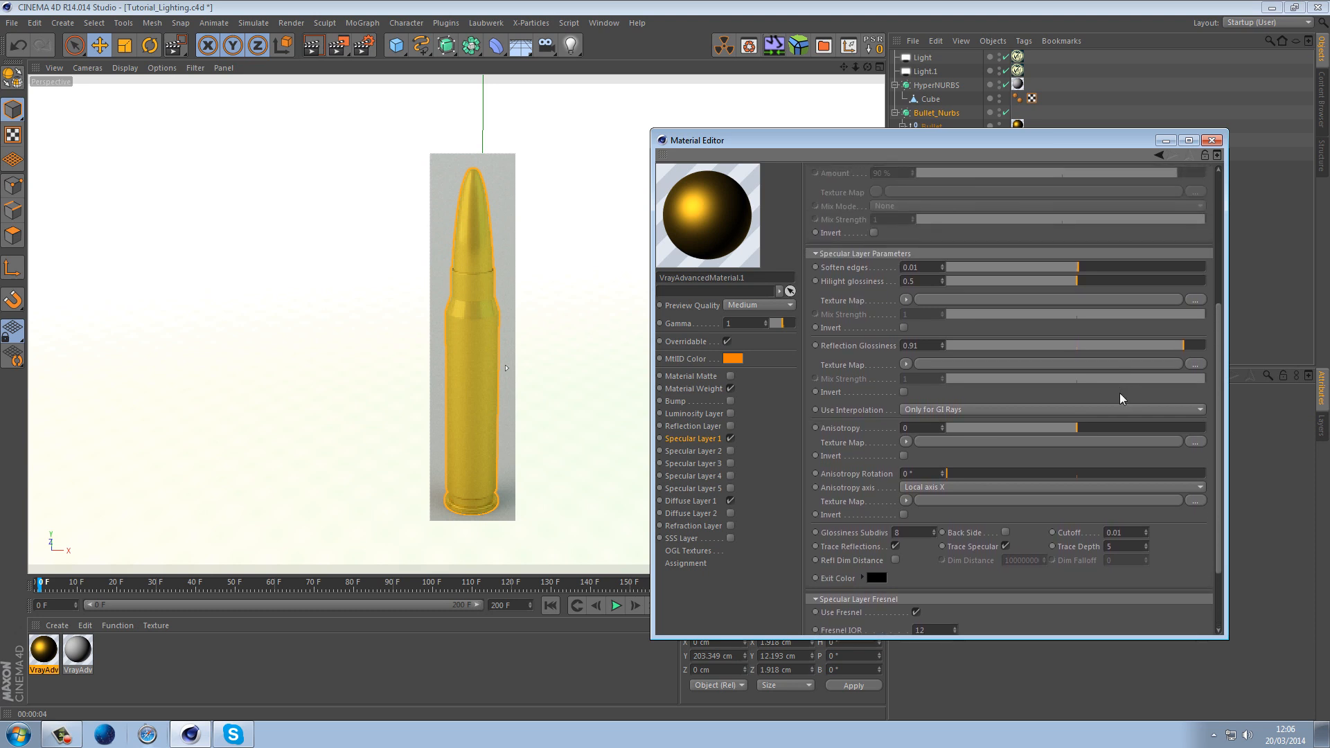
left_click(1128, 281)
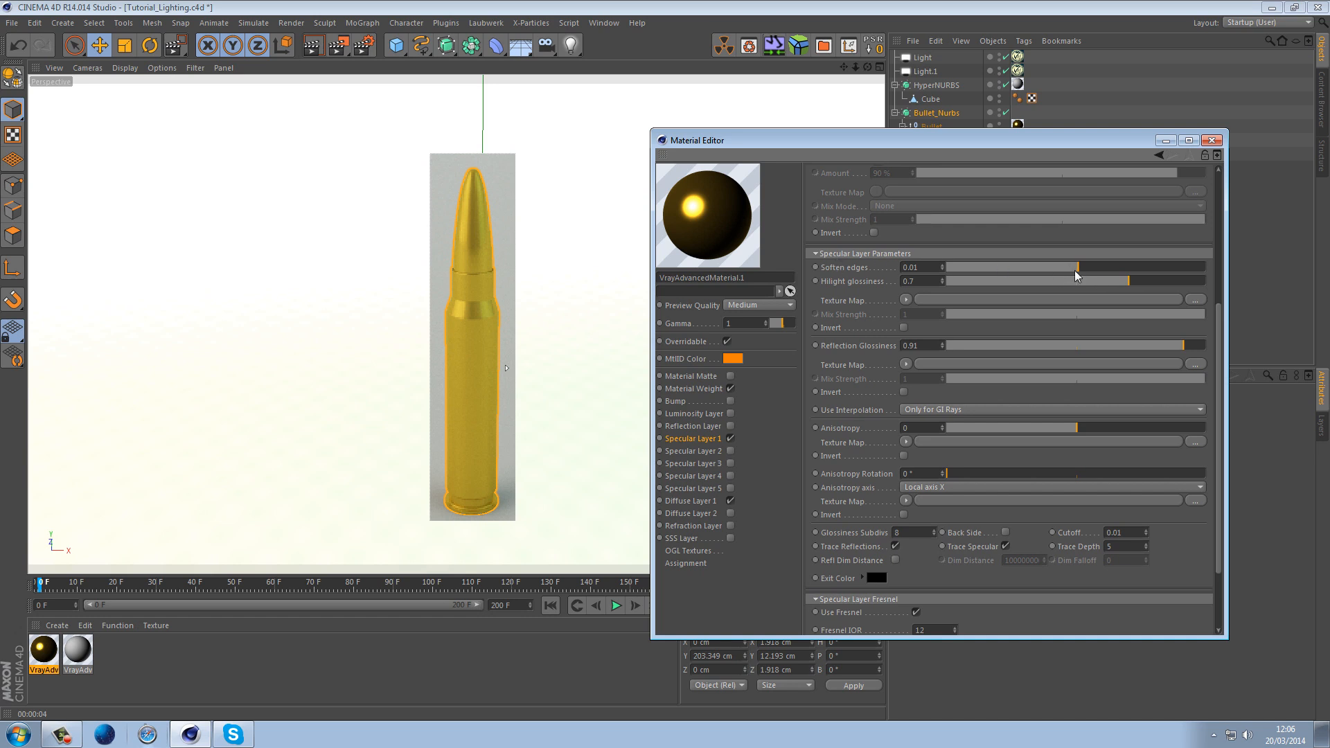
left_click_drag(1080, 273, 1085, 276)
Set Specular Layer 1's anisotropy to 0.66 and try adjusting its anisotropy rotation
left_click_drag(1054, 458, 1054, 445)
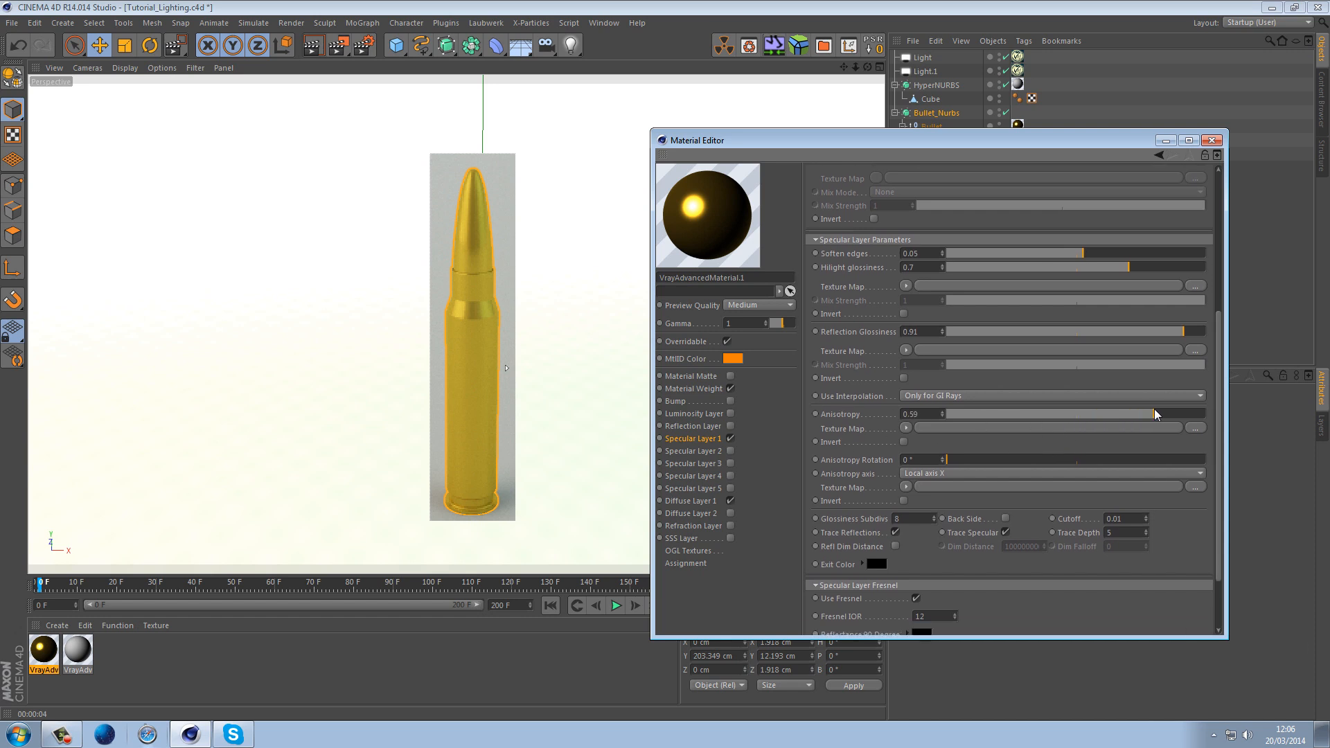
left_click_drag(1161, 413, 1162, 413)
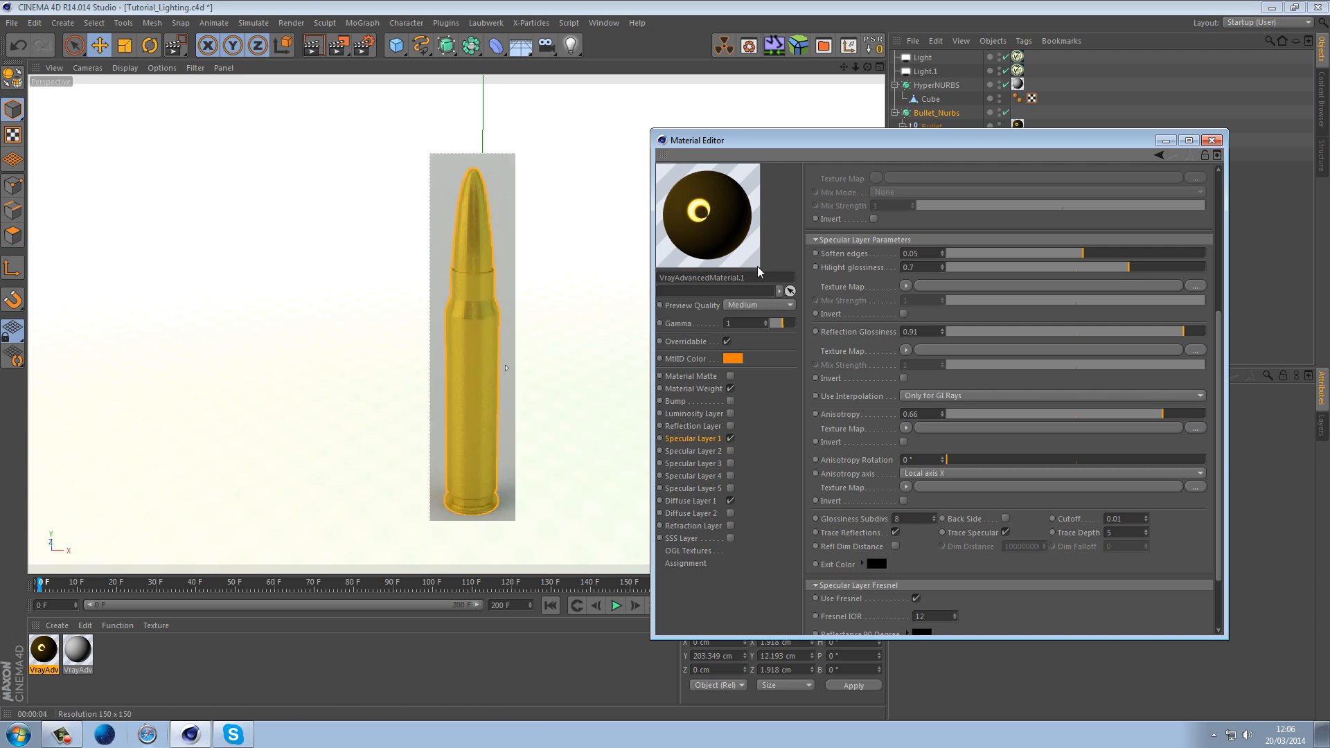
left_click_drag(972, 458, 967, 460)
Enable Specular Layer 2 with Fresnel IOR 12, reflection glossiness 0.86 and highlight glossiness 0.7
left_click(731, 451)
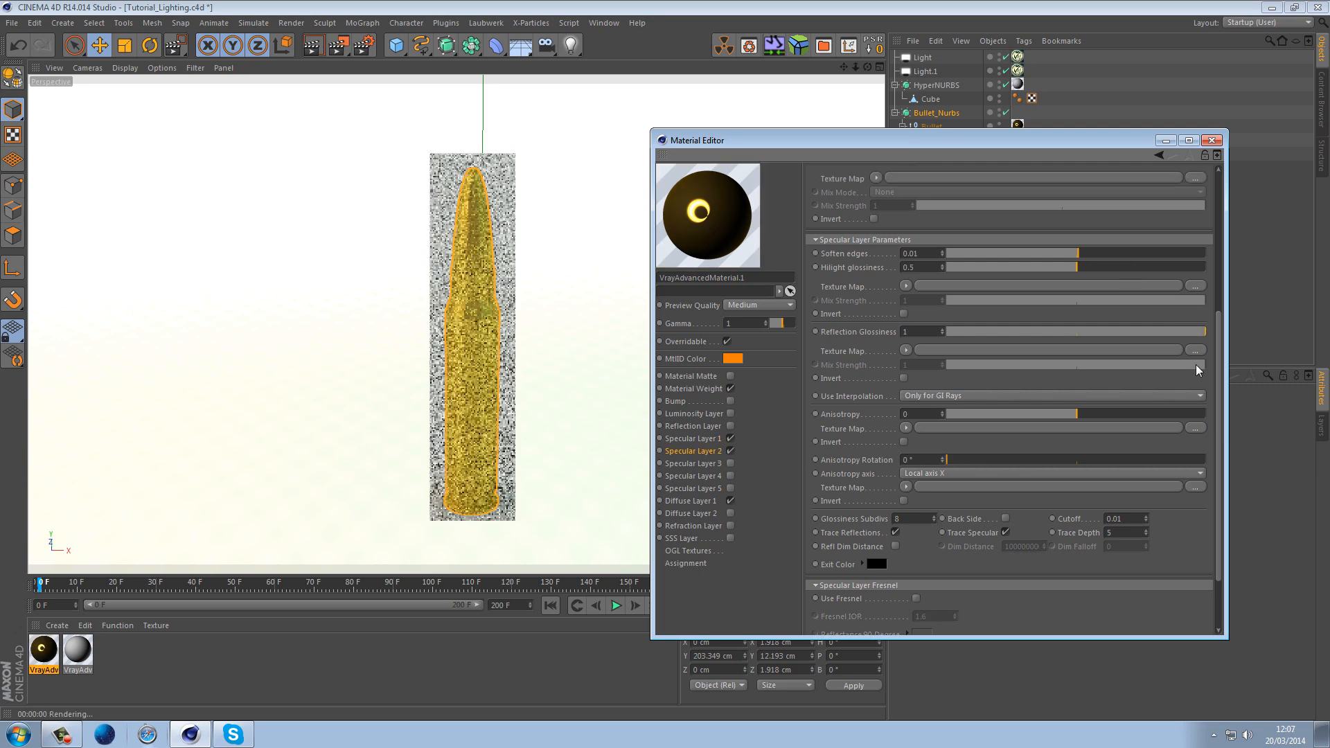
left_click(916, 599)
type("12")
key("Return")
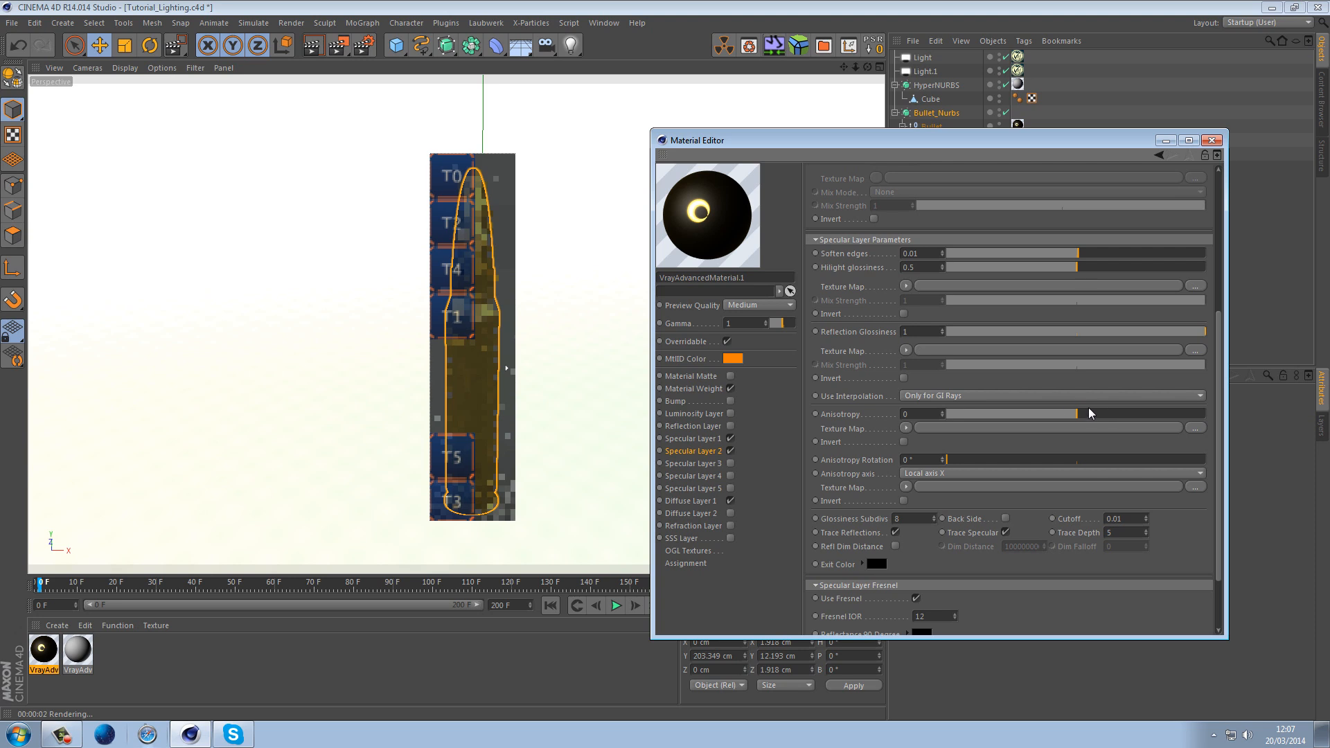
left_click_drag(1203, 335, 1157, 335)
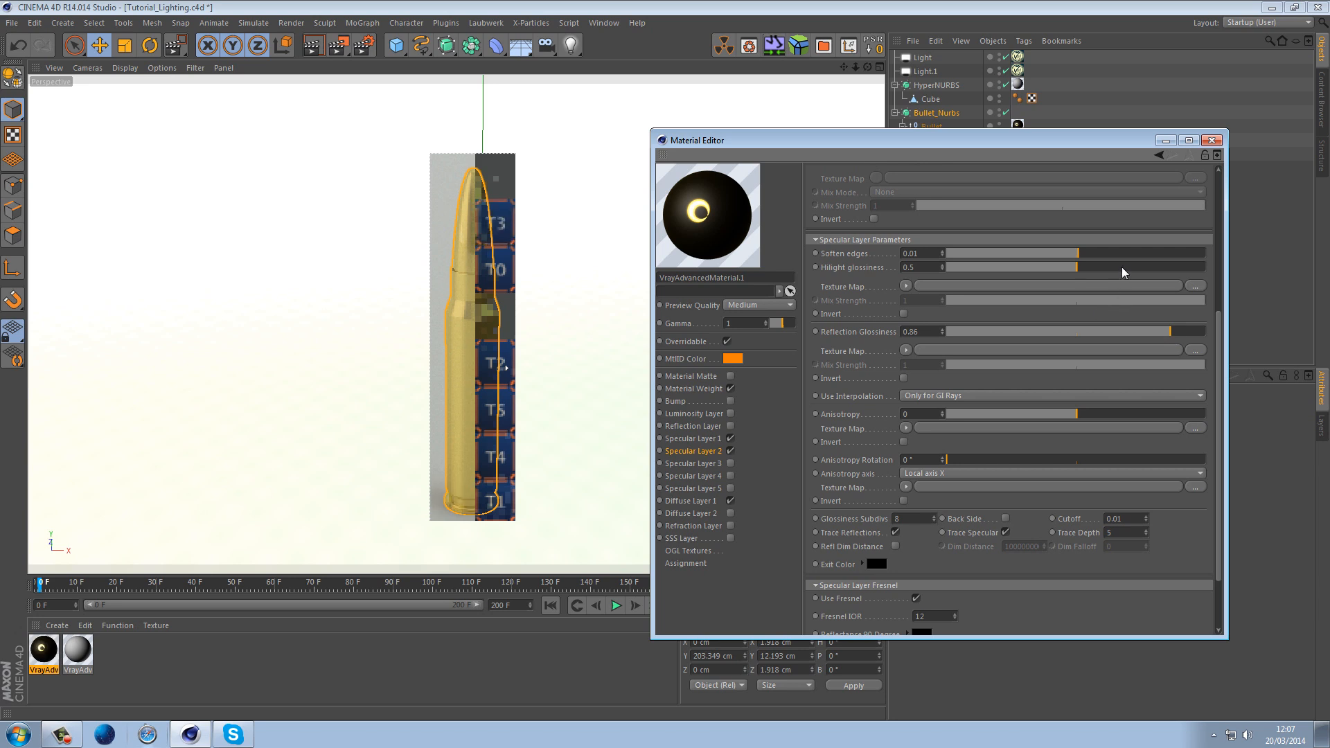
middle_click_drag(1093, 248, 1078, 490)
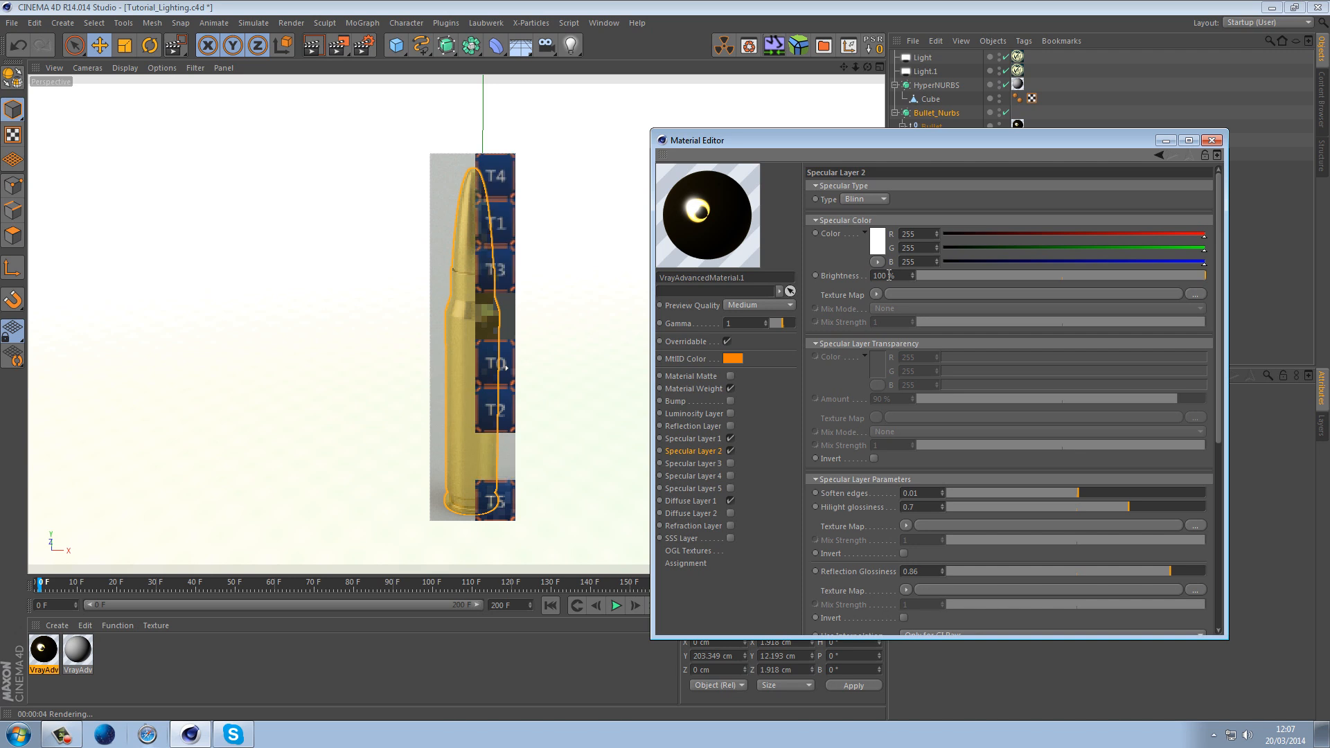
Set Specular Layer 2's color to pale yellow, RGB 252, 238, 148, and raise the interactive render region's quality
left_click(871, 241)
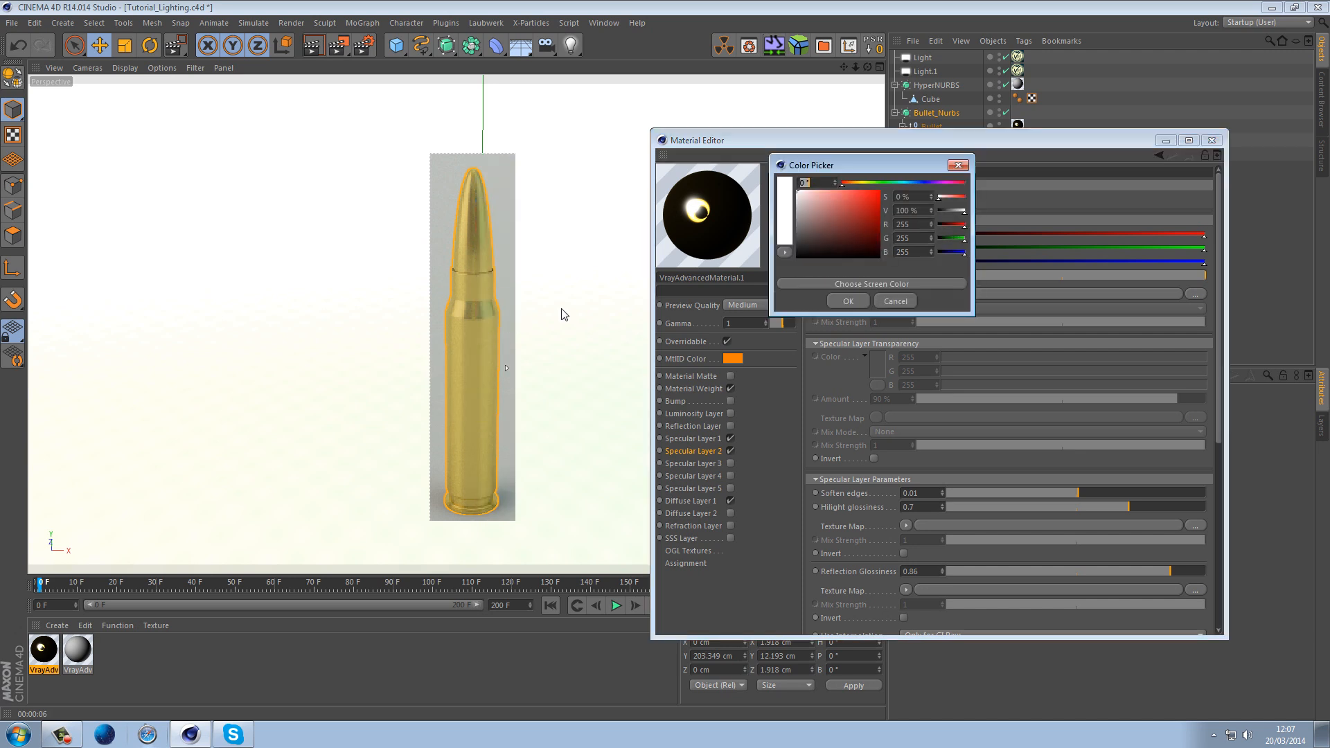
left_click(858, 183)
left_click_drag(857, 184, 844, 191)
left_click(852, 301)
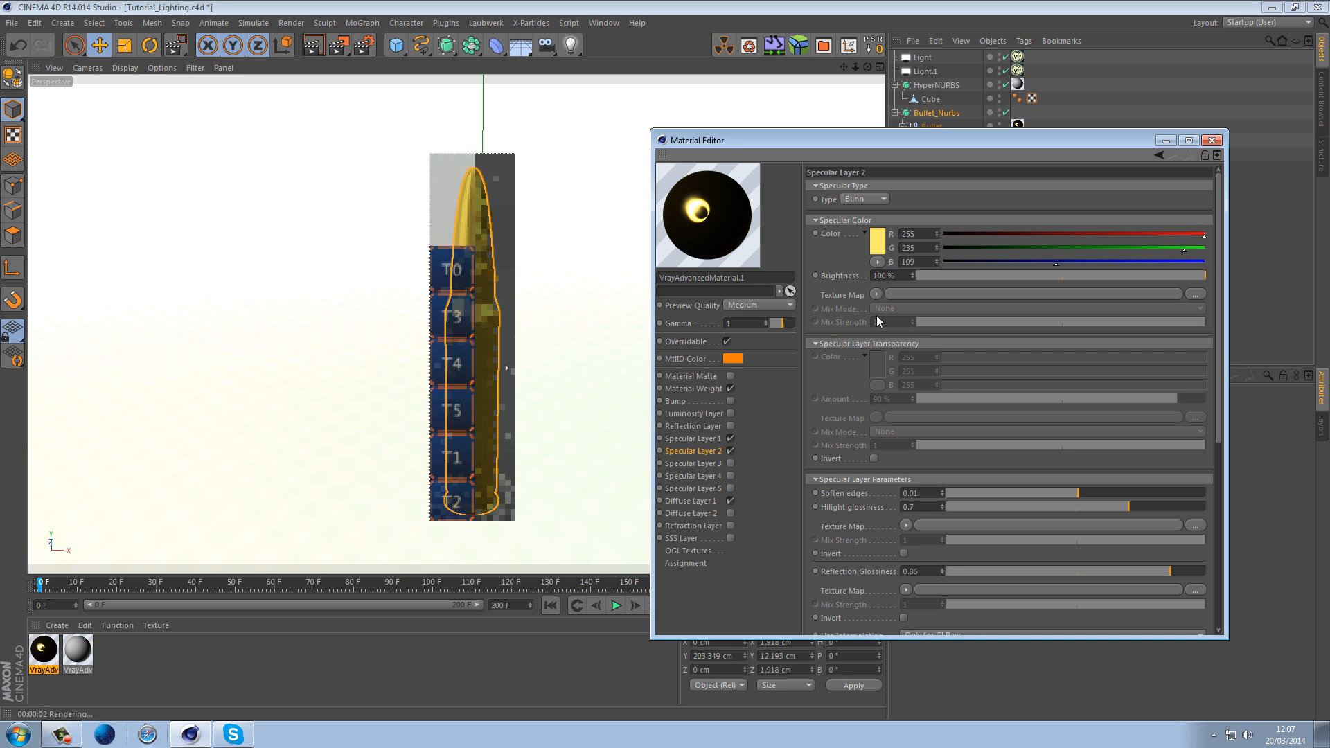
left_click(877, 241)
left_click(845, 200)
left_click_drag(846, 199, 841, 191)
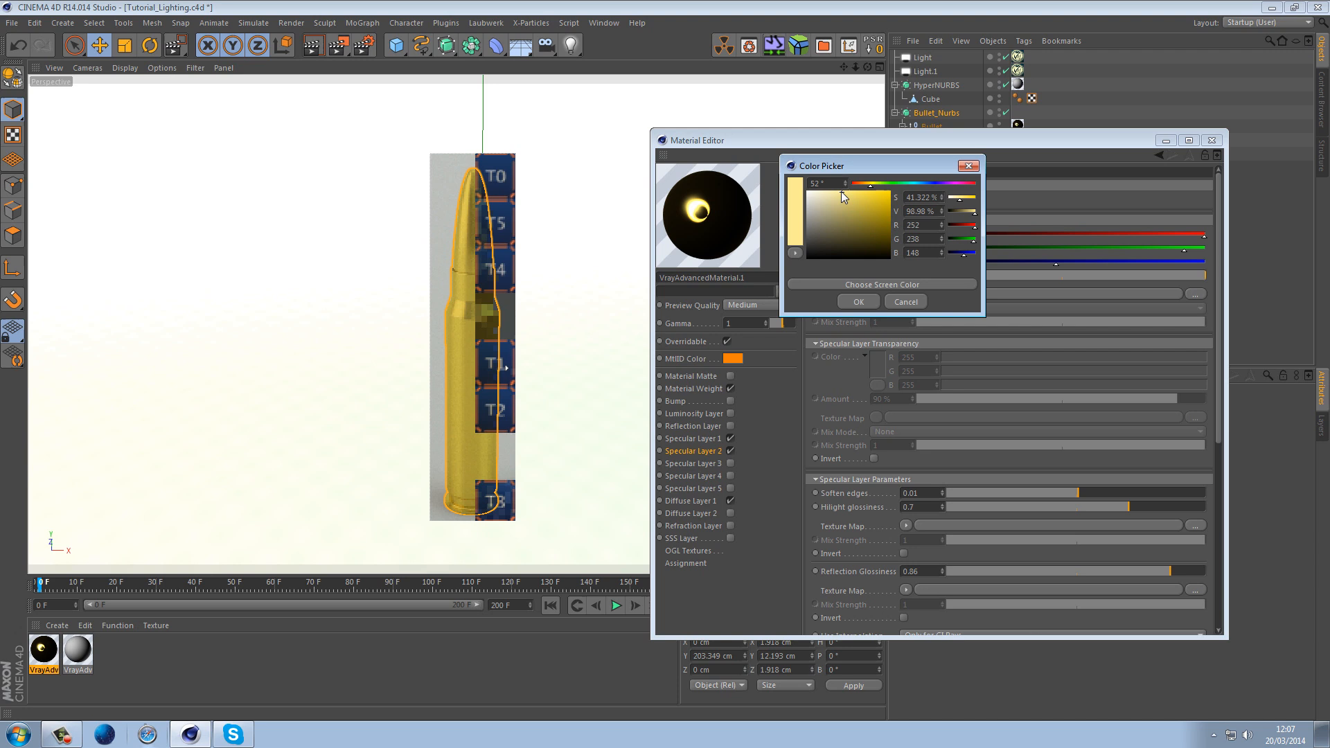
left_click(861, 300)
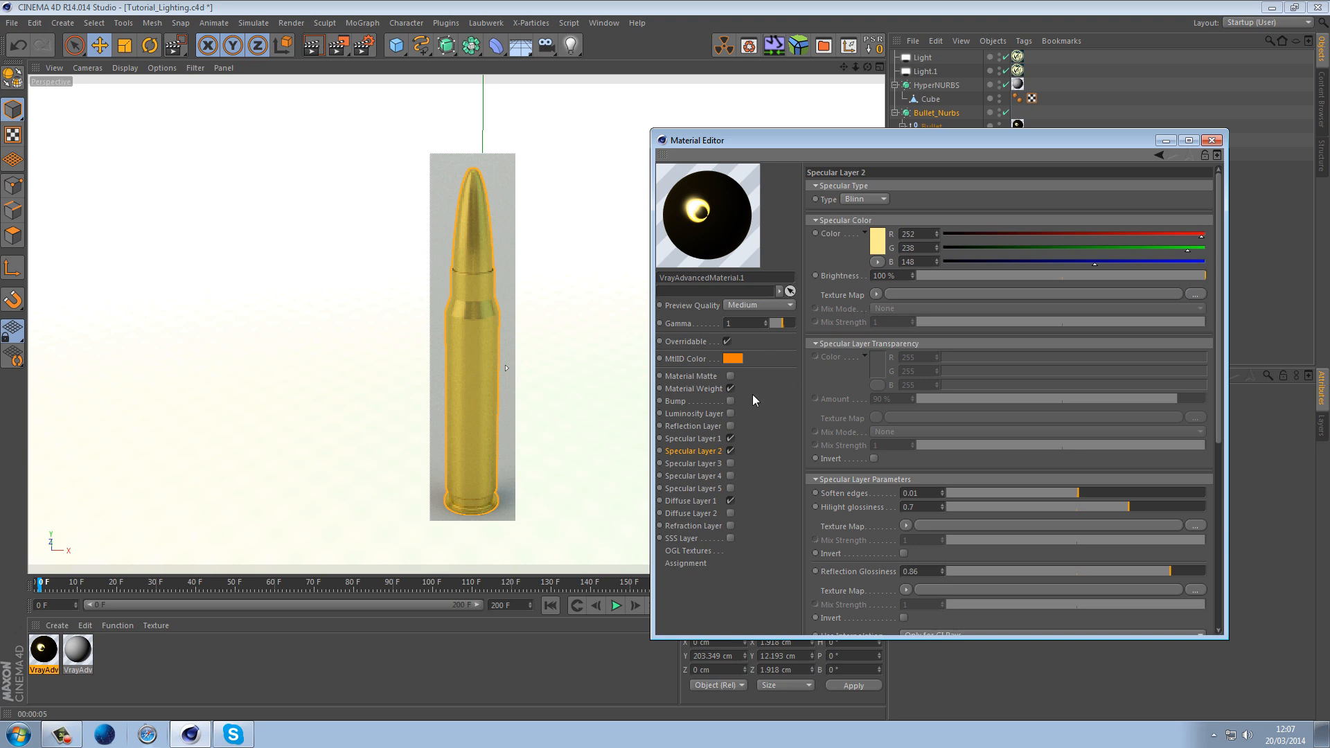
left_click_drag(505, 370, 524, 203)
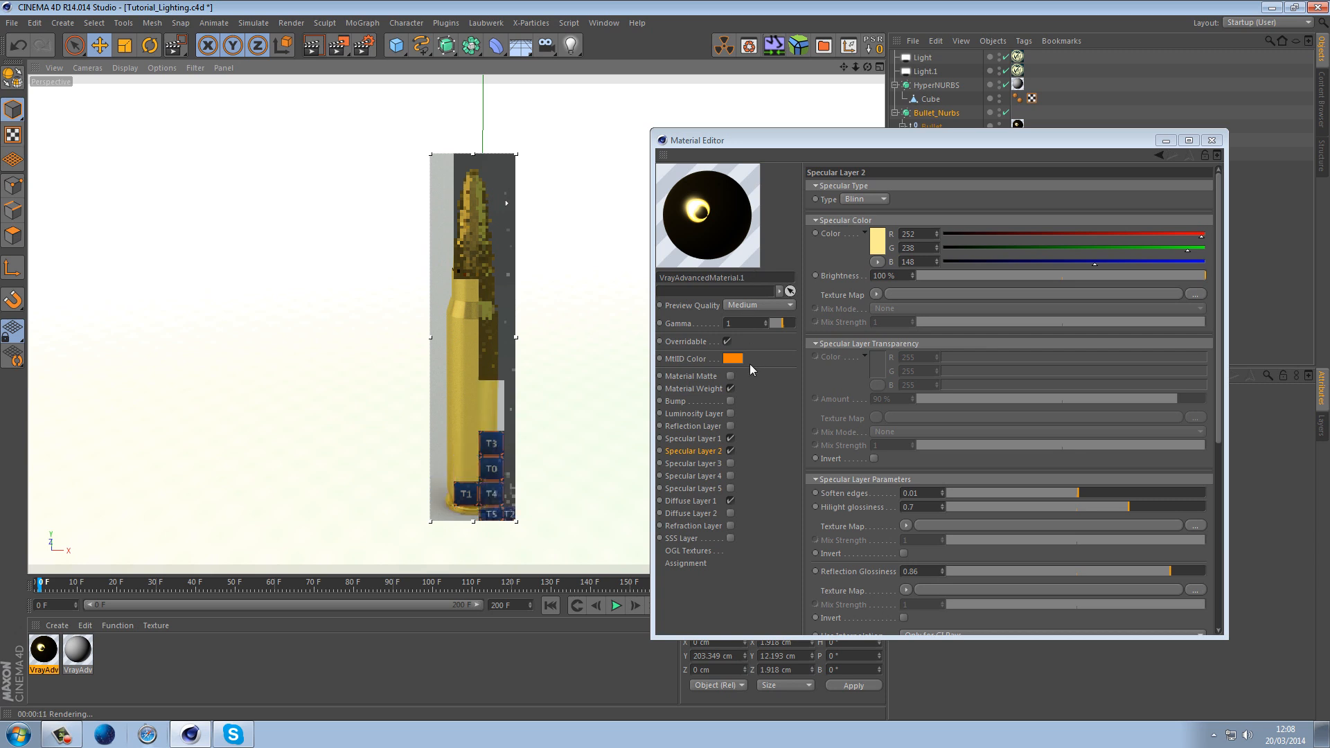
Enable the material's Bump channel with a Noise texture map and set the noise's global scale to 0.1 %
left_click(730, 400)
left_click(880, 205)
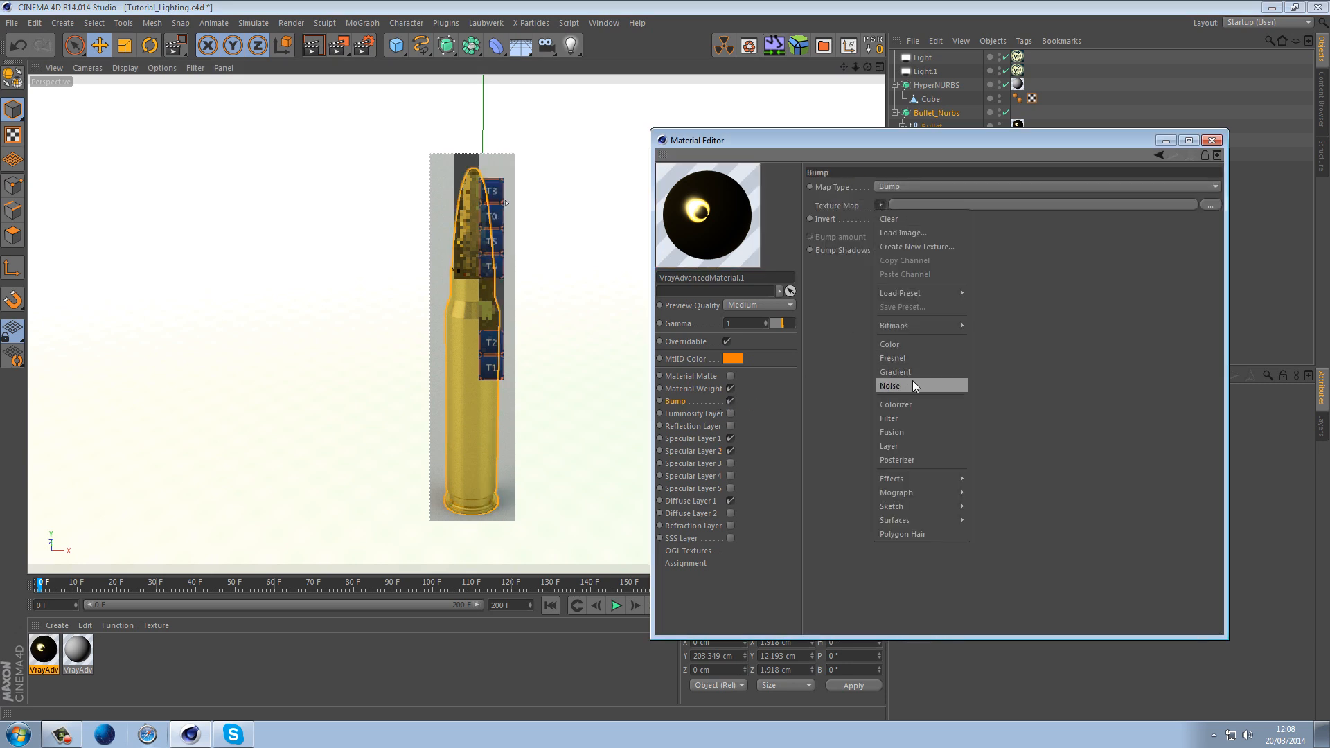
left_click(913, 385)
left_click(888, 223)
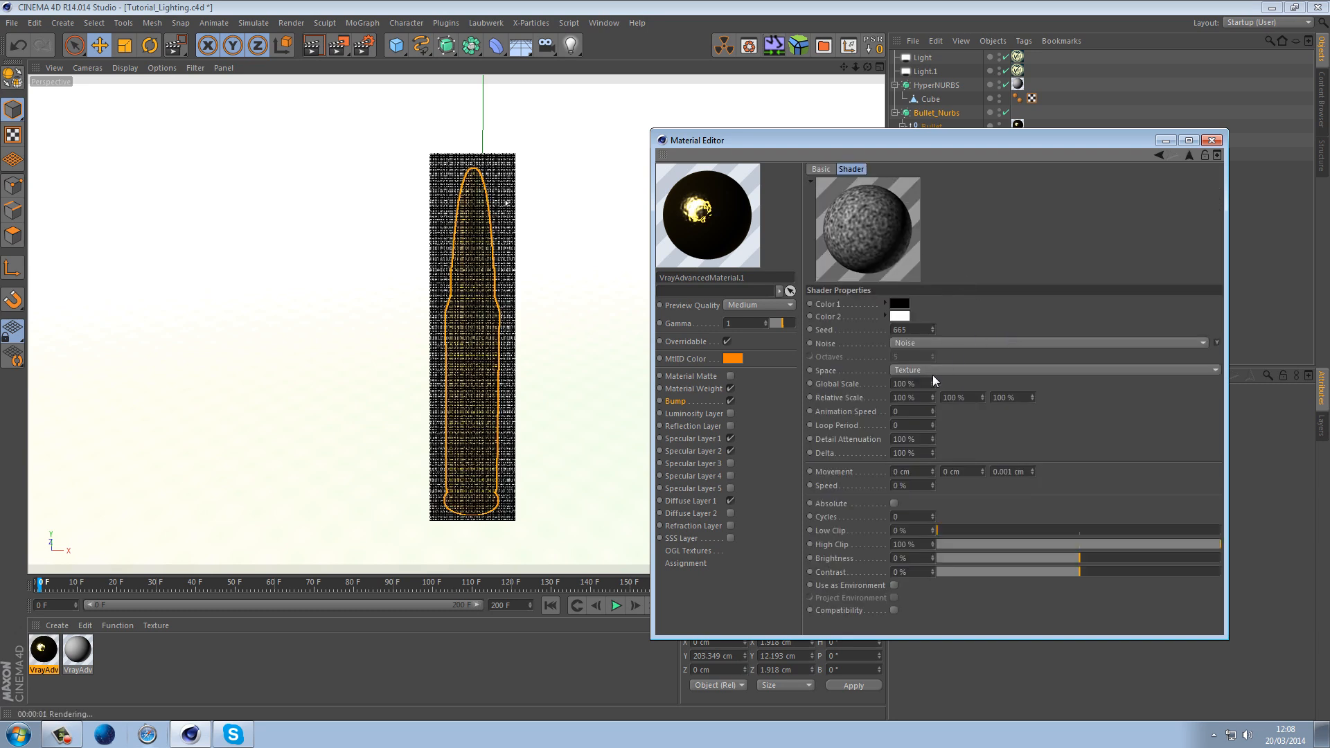
left_click_drag(922, 383, 845, 383)
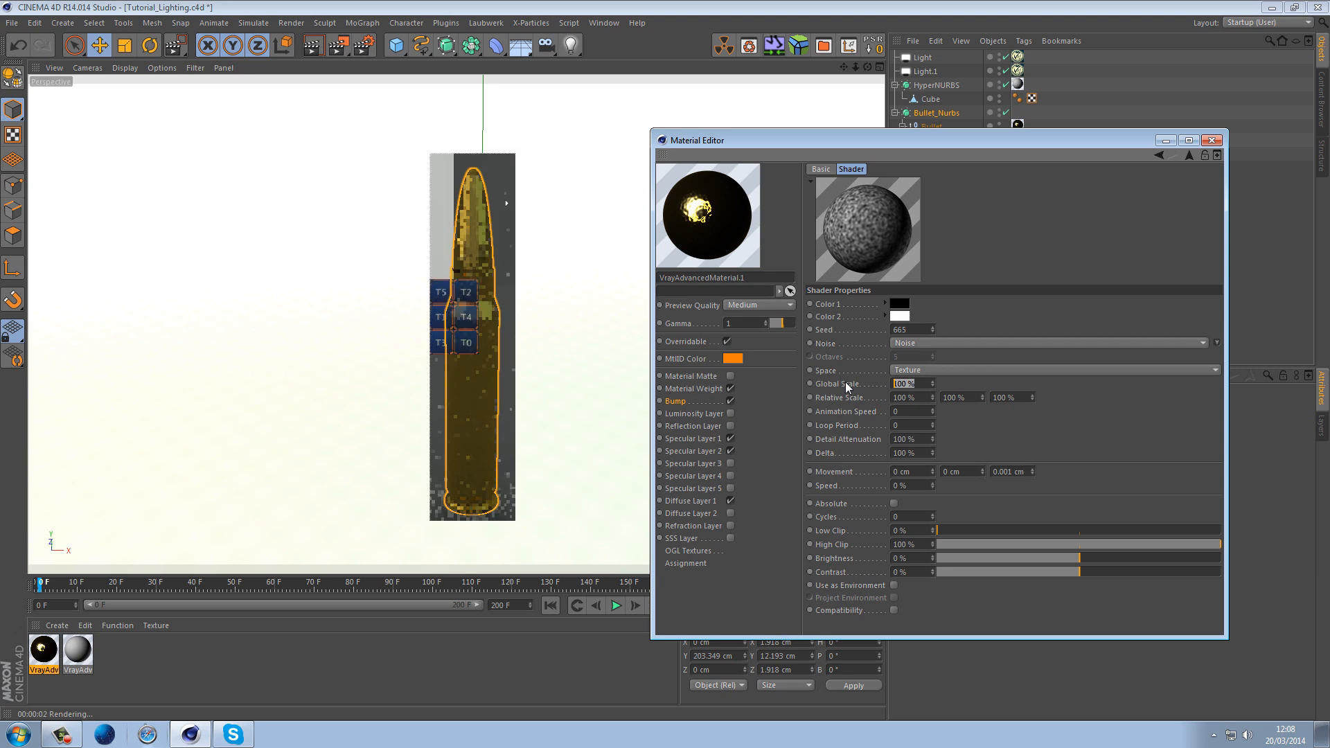
key("BackSpace")
type("0.1")
key("Return")
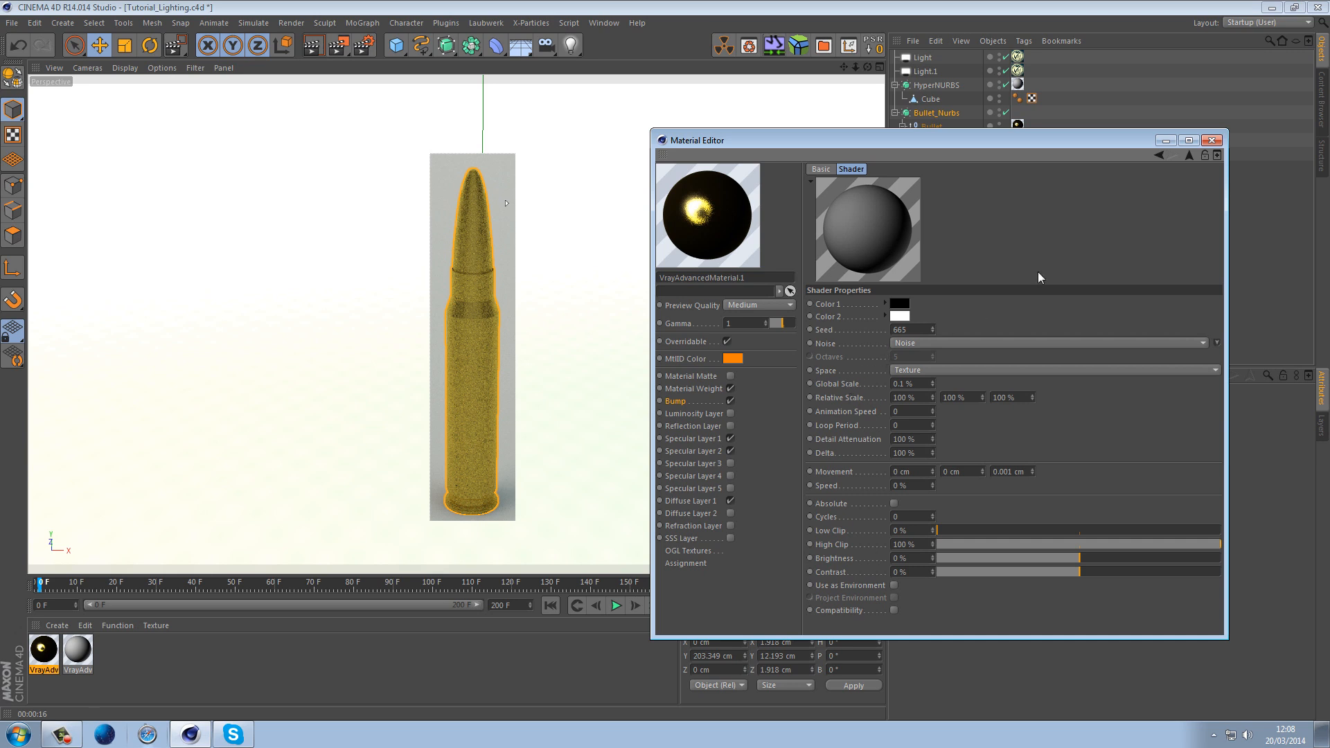
Reduce the bump amount to 0.01 cm and enable bump shadows
left_click(1157, 154)
left_click(912, 279)
type("0.1")
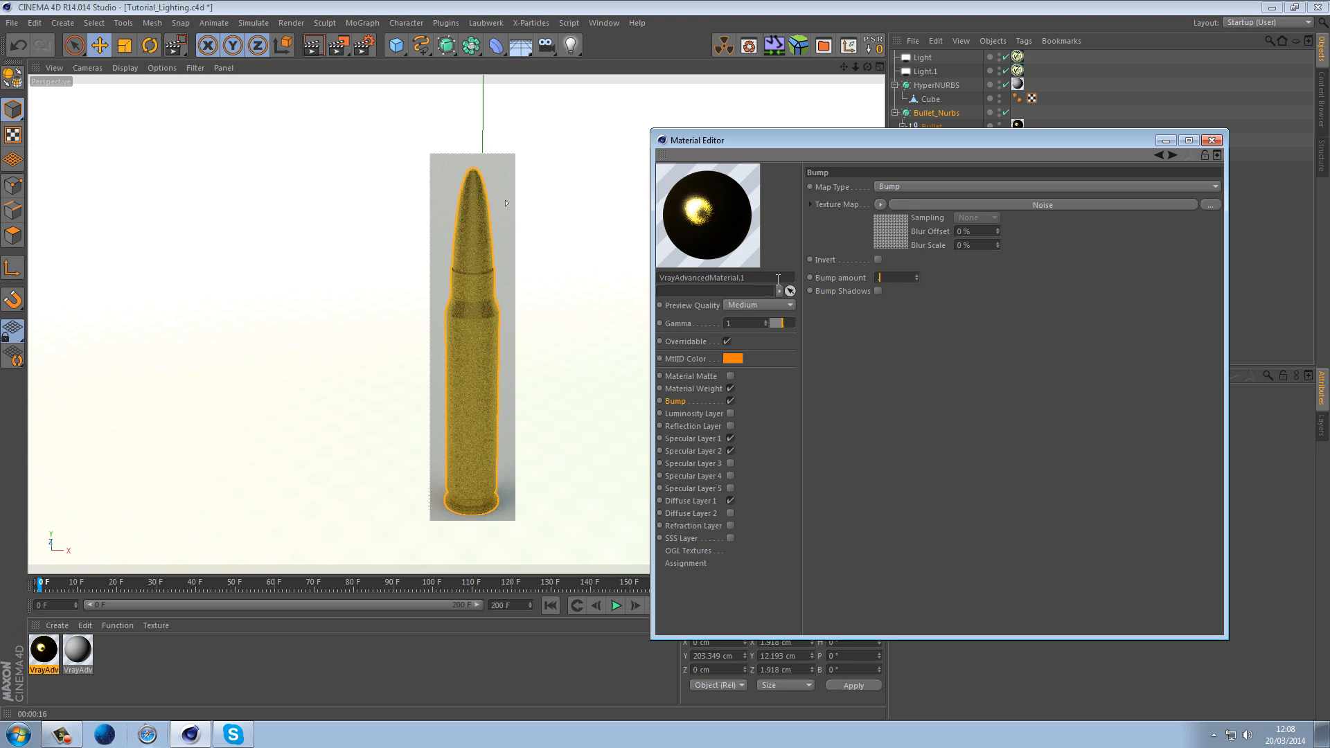
key("Return")
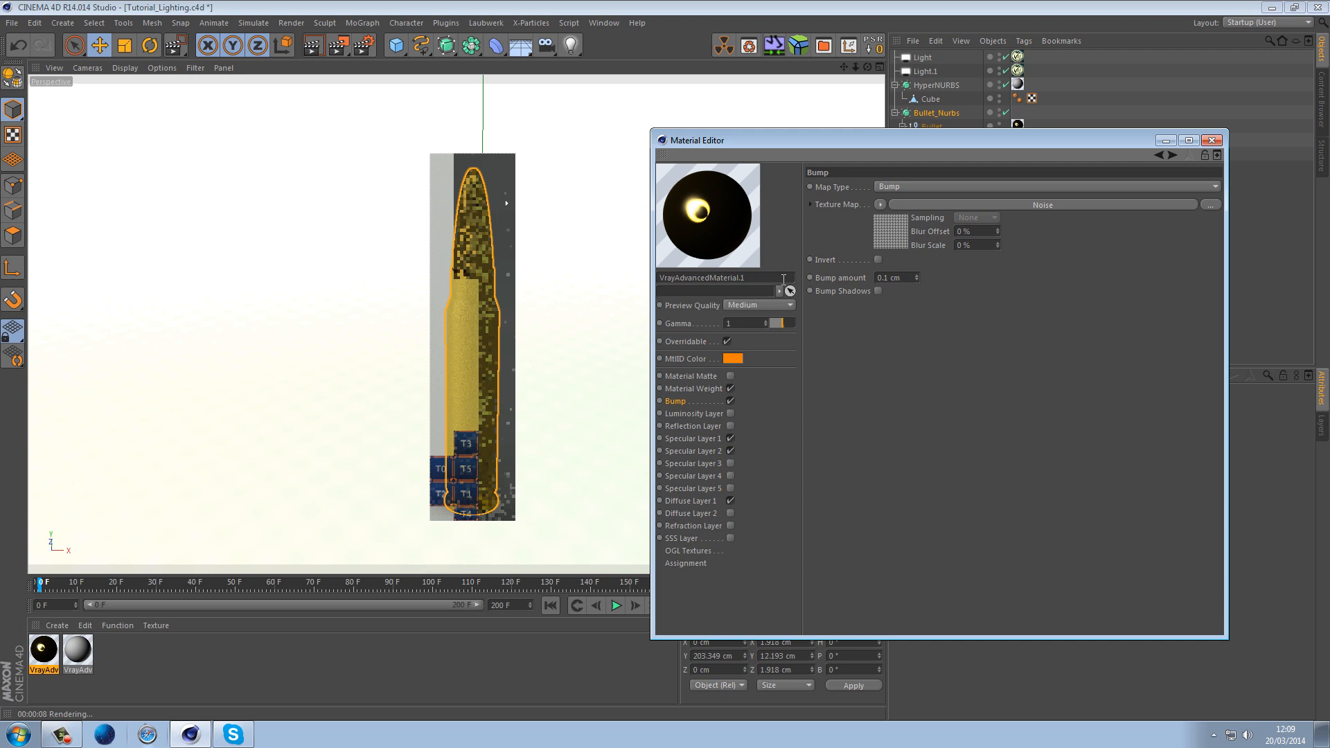
left_click(913, 277)
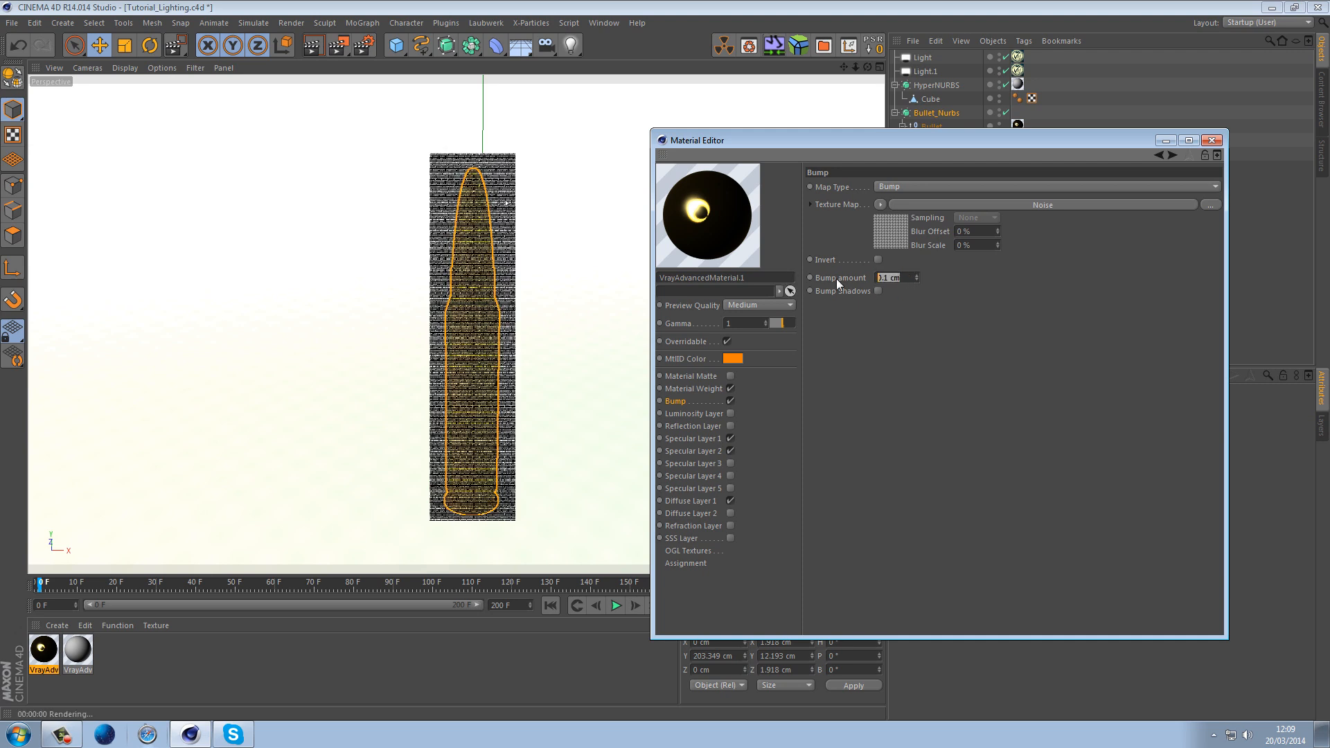
type("0.0")
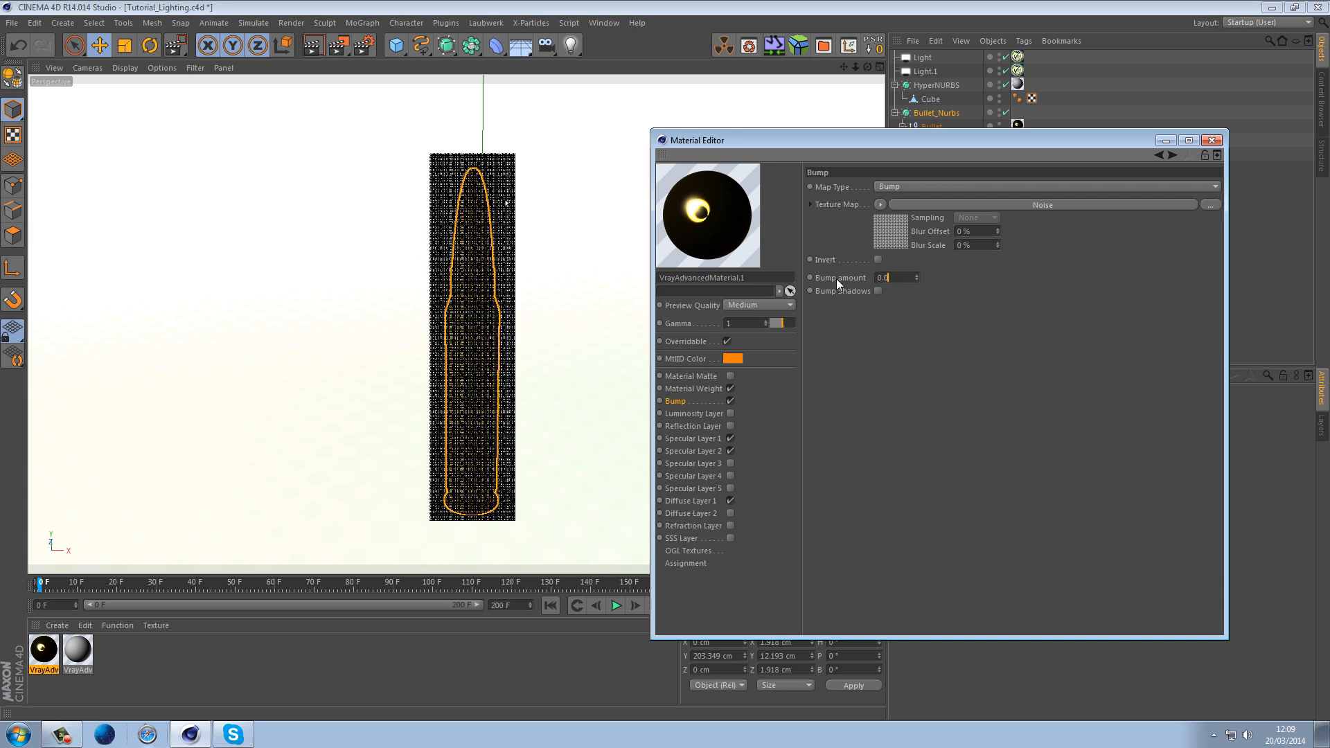
type("1")
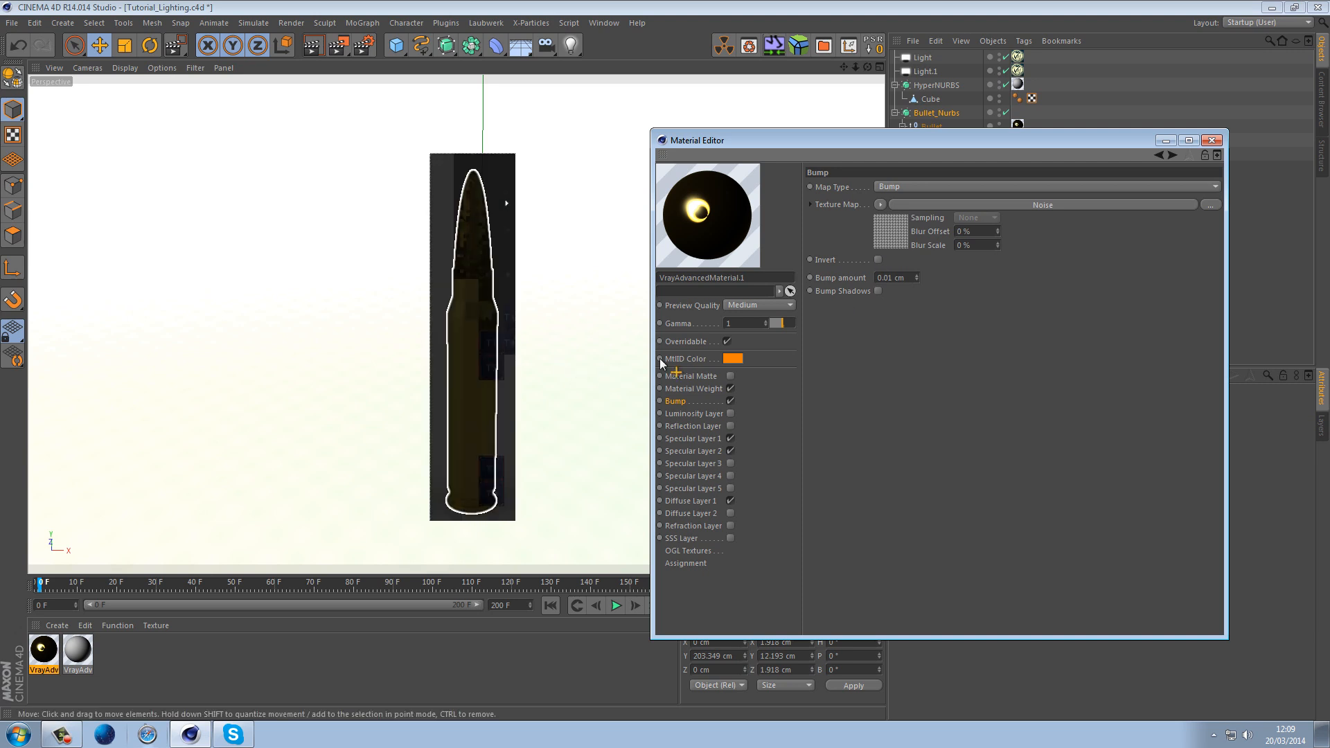
left_click(878, 290)
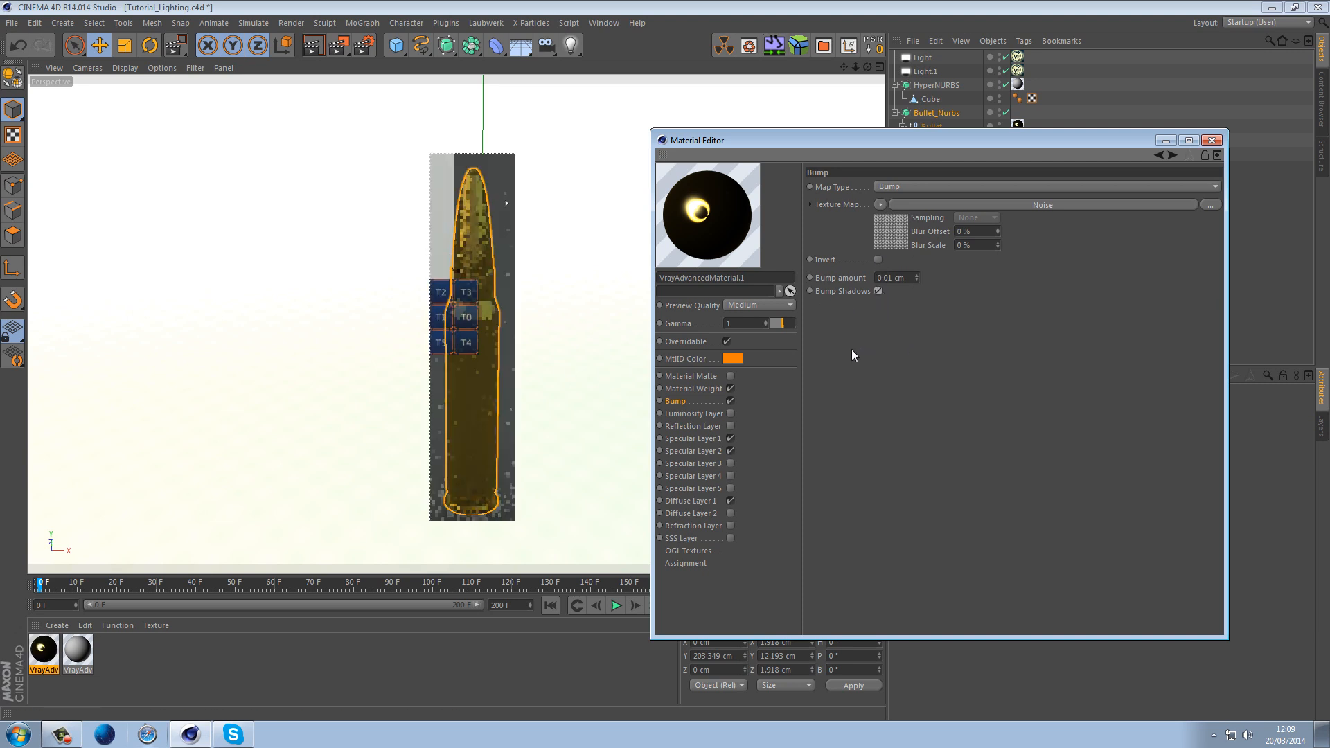
Save the scene with the interactive render region off and render a region framing the whole bullet
left_click_drag(338, 45, 405, 229)
key("ctrl+s")
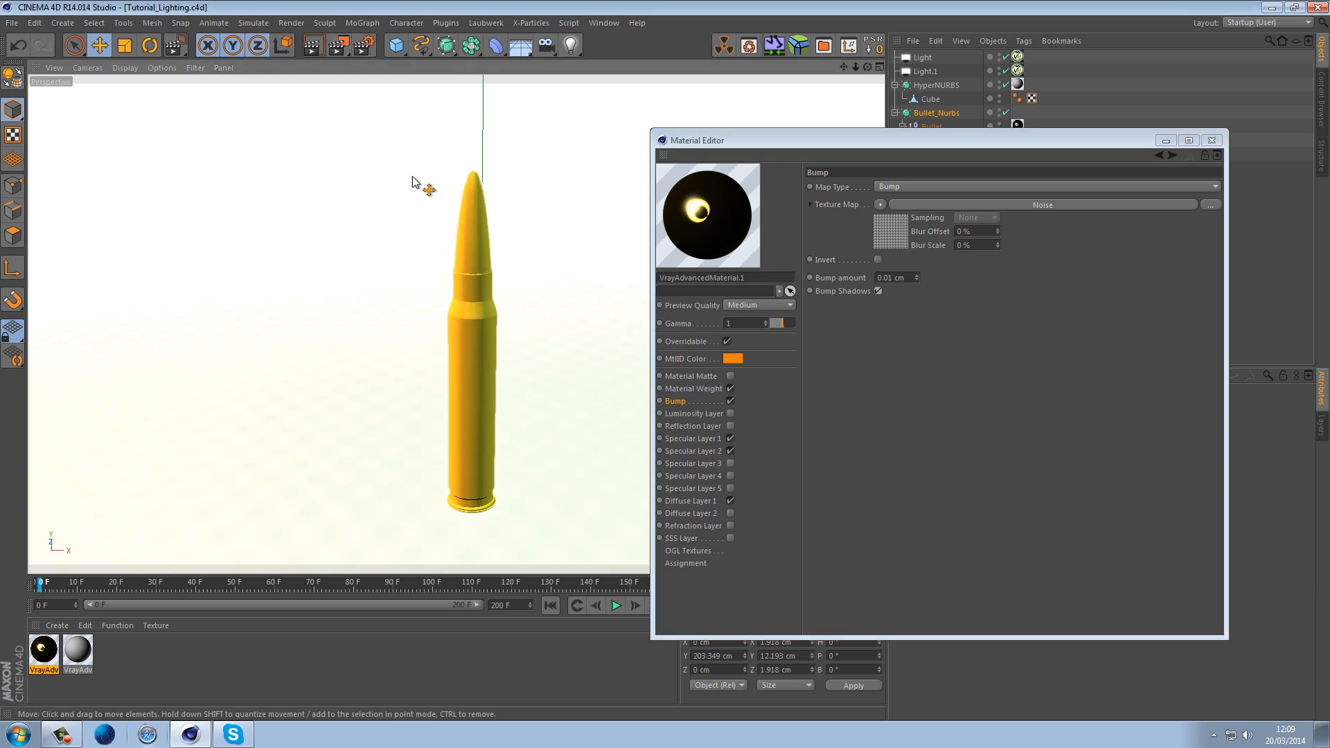
left_click_drag(338, 45, 378, 65)
left_click_drag(424, 152, 512, 526)
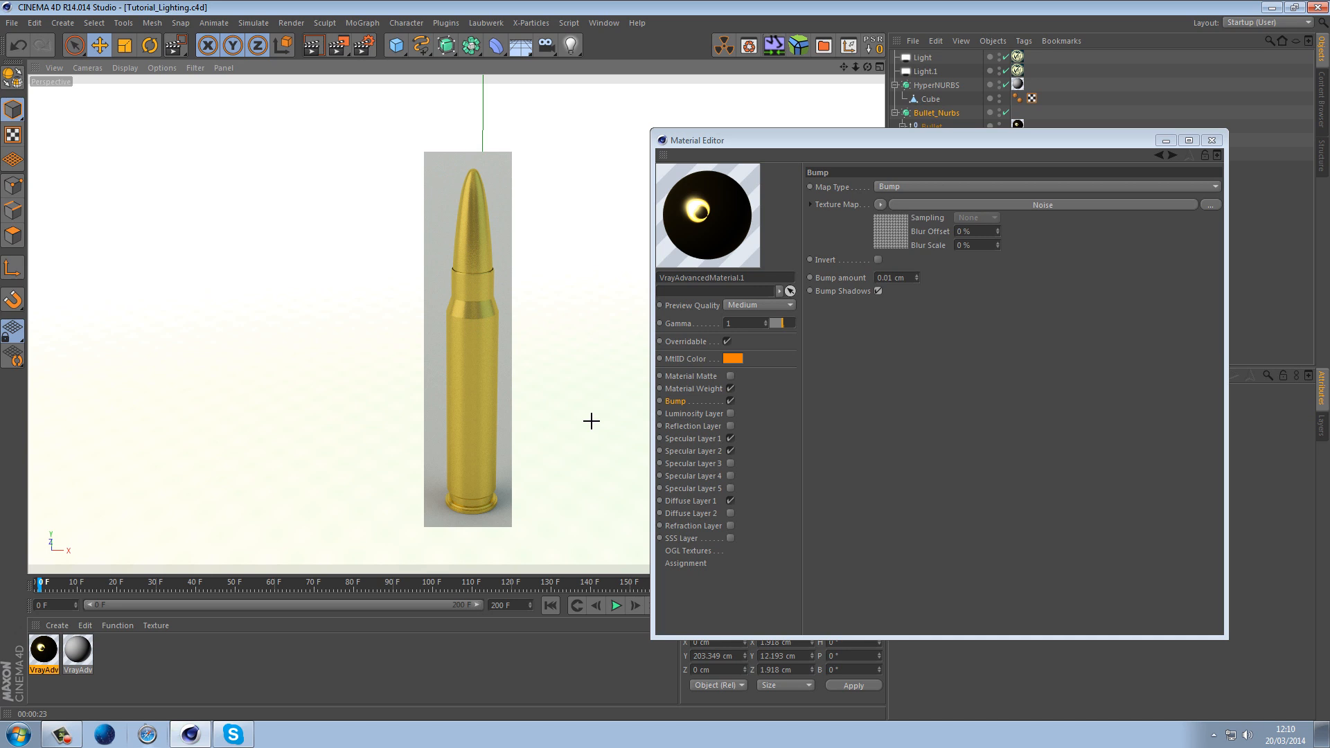
Load a Noise shader as Specular Layer 1's color texture map and restart the interactive render region at lower quality
left_click(705, 435)
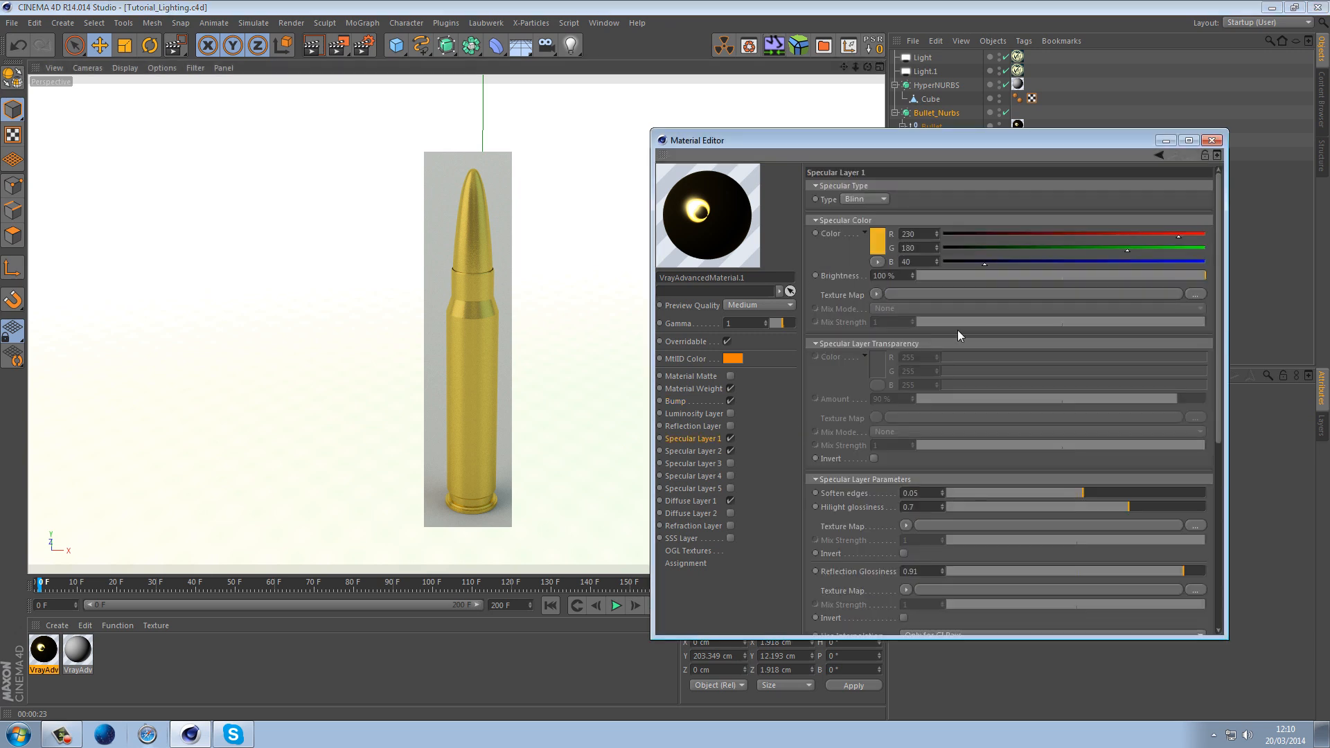
left_click(877, 294)
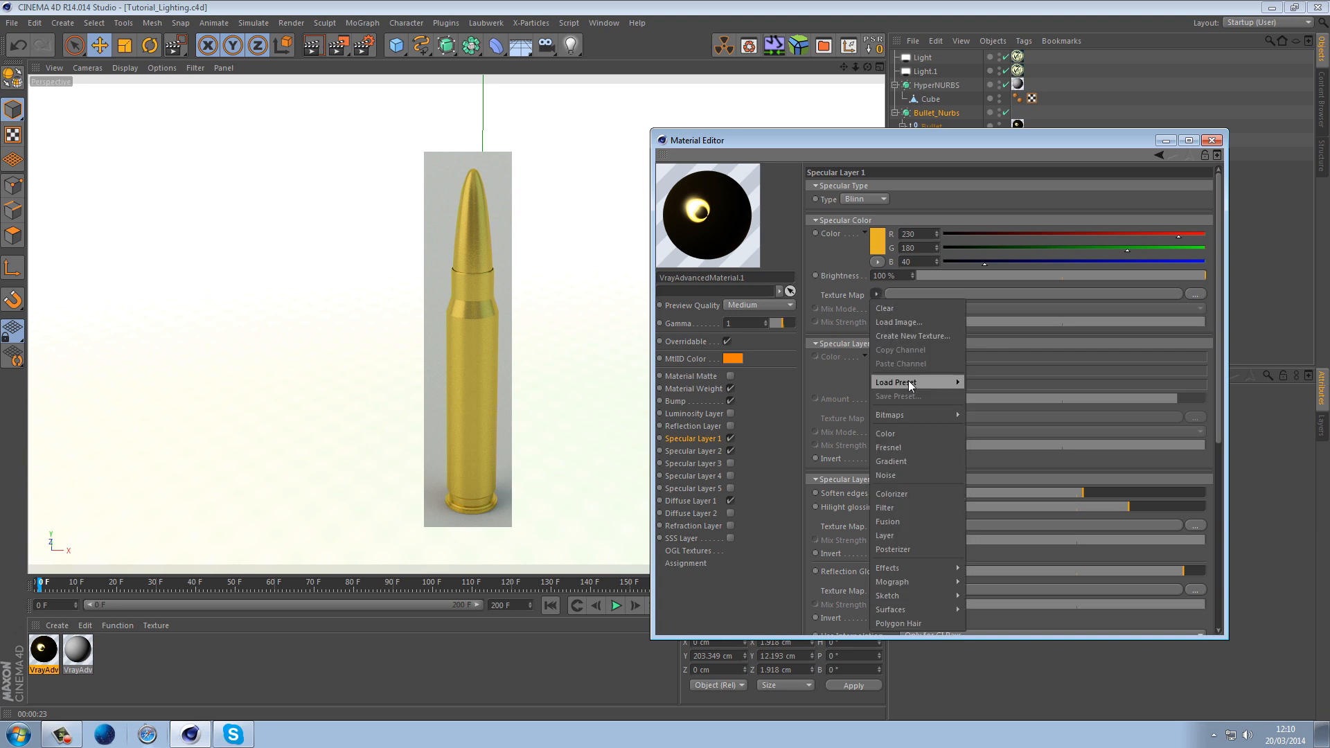
left_click(894, 475)
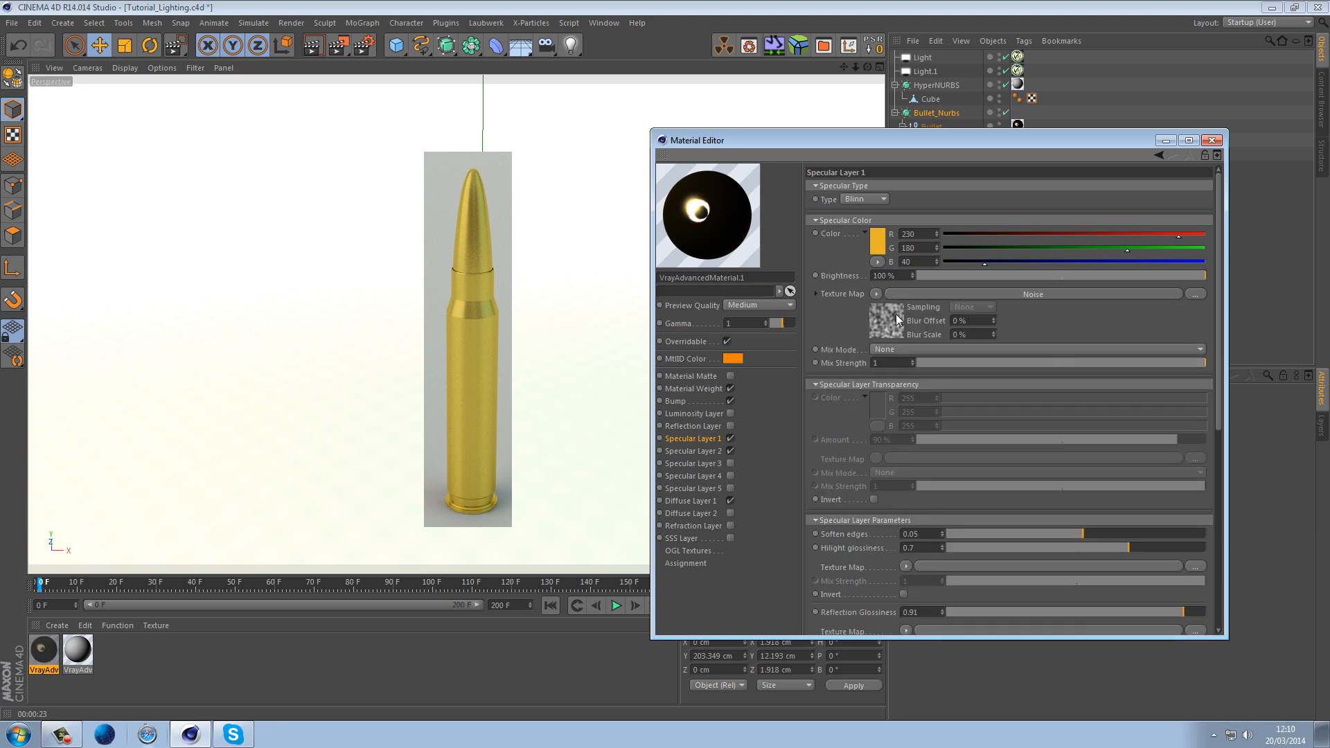
left_click_drag(334, 48, 429, 224)
left_click_drag(506, 205, 513, 305)
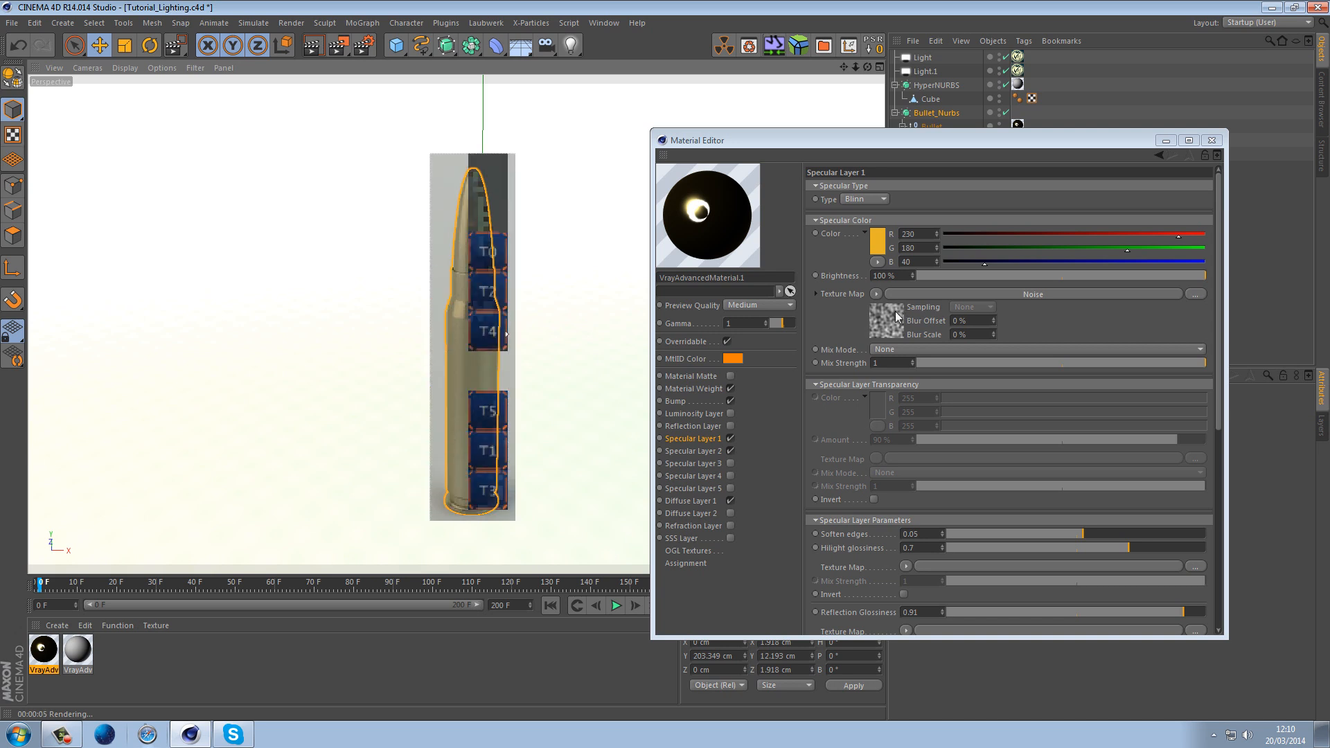
Change Specular Layer 1's noise shader to the Fire noise type with a global scale of 5 %
left_click(895, 311)
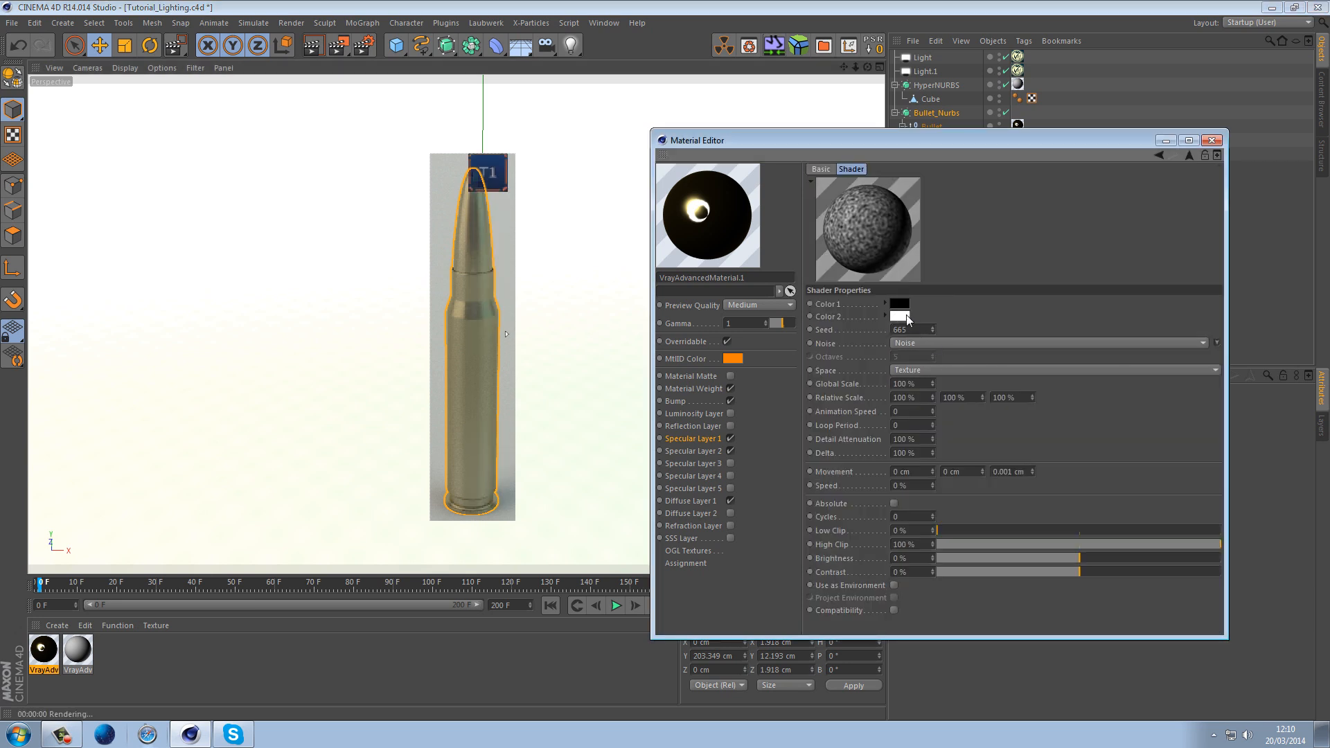
left_click(1216, 342)
left_click(1211, 396)
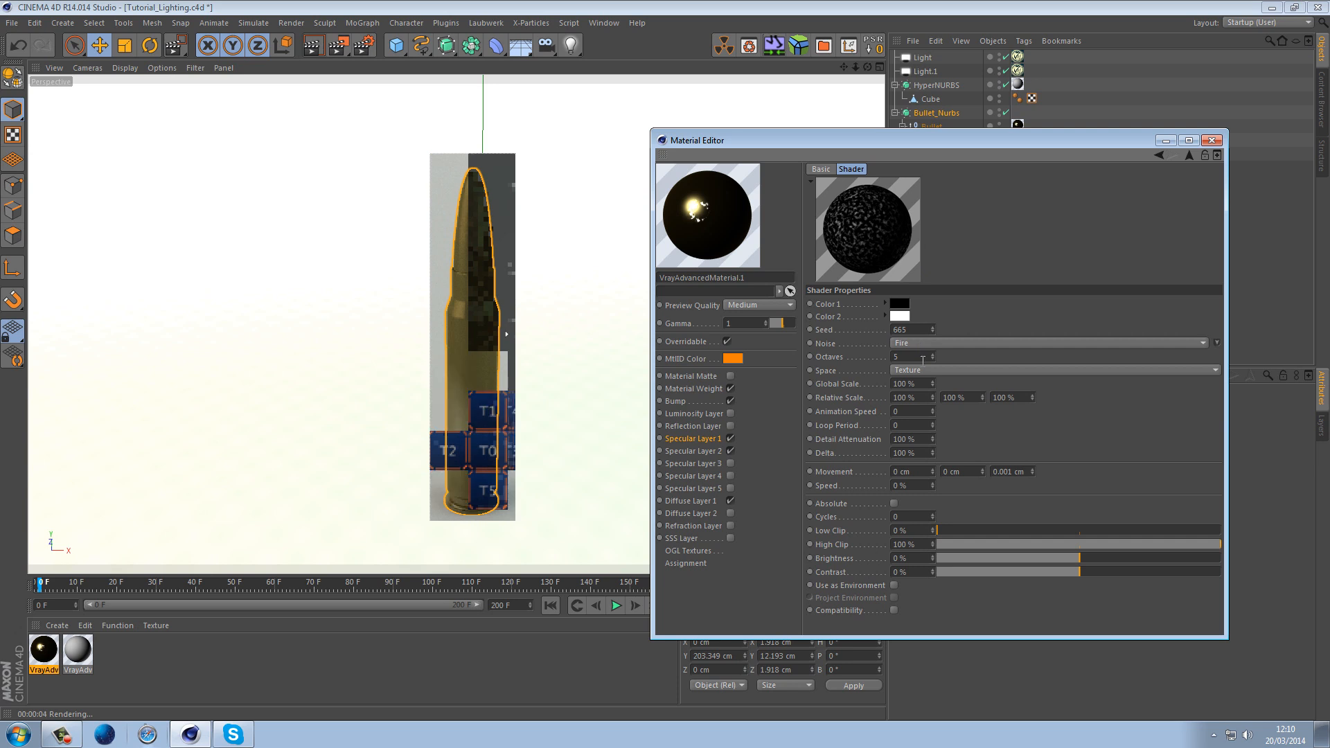
left_click(914, 383)
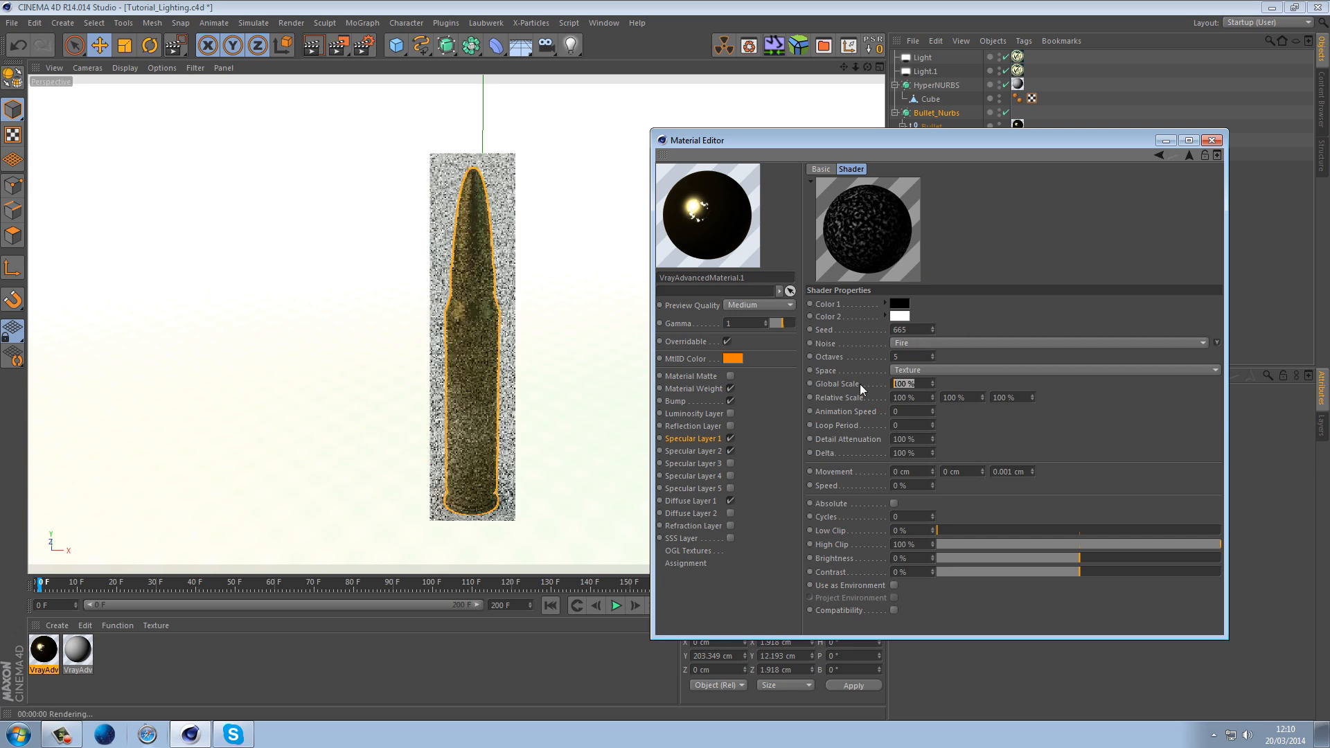
type("20")
key("Return")
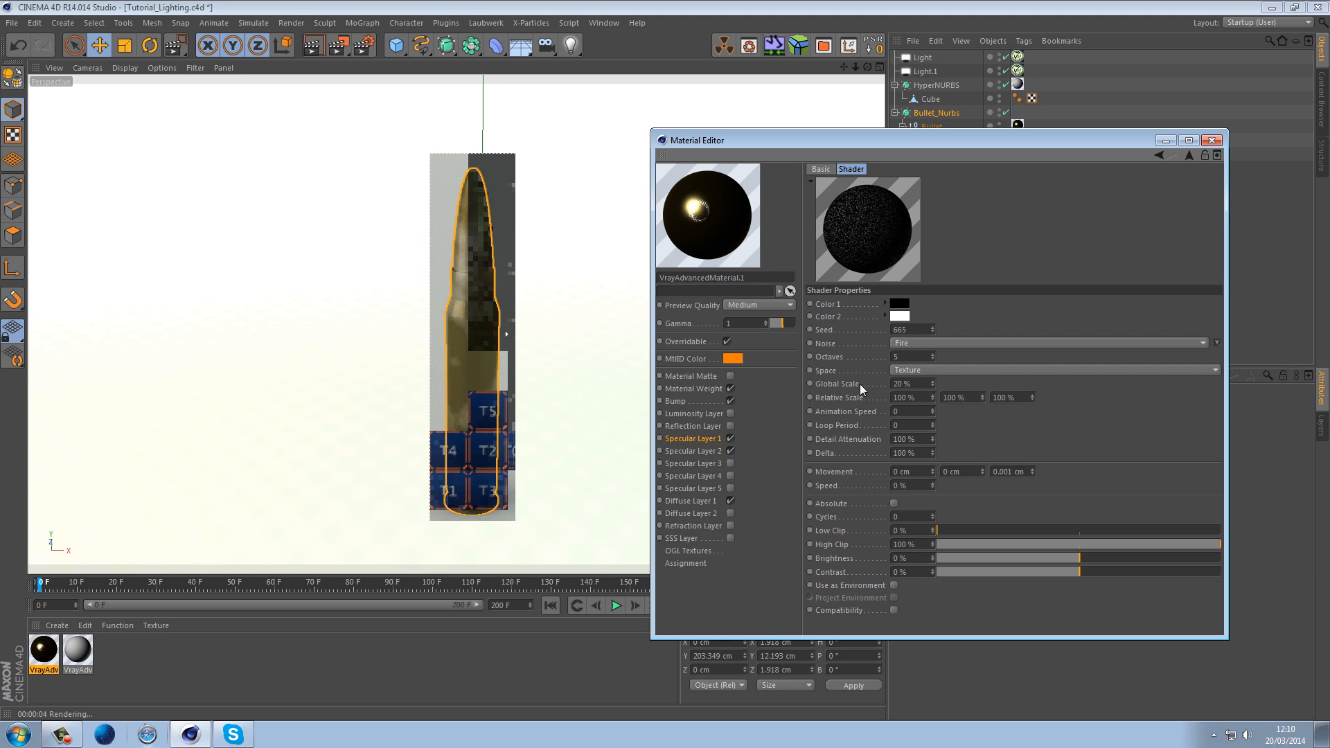
left_click(882, 383)
type("5")
key("Return")
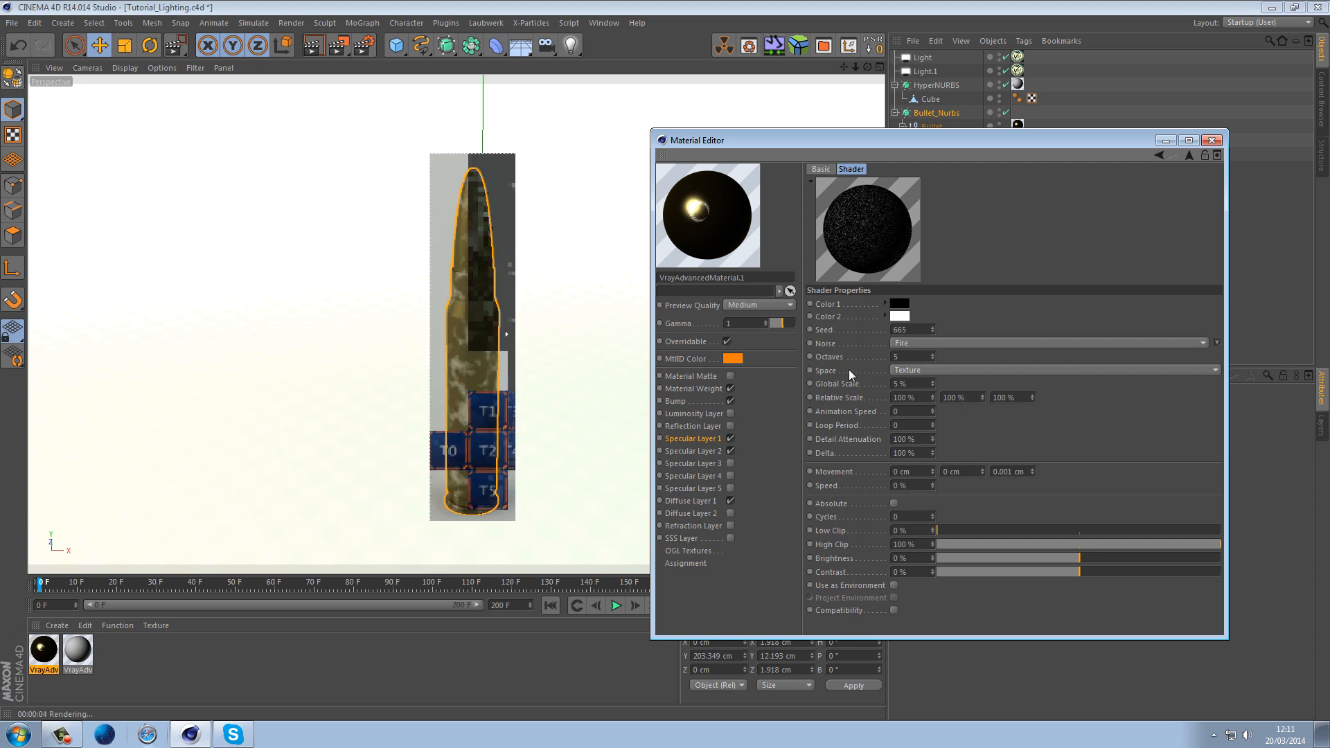
Open the color picker for Color 1 of Specular Layer 1's noise shader
left_click(896, 304)
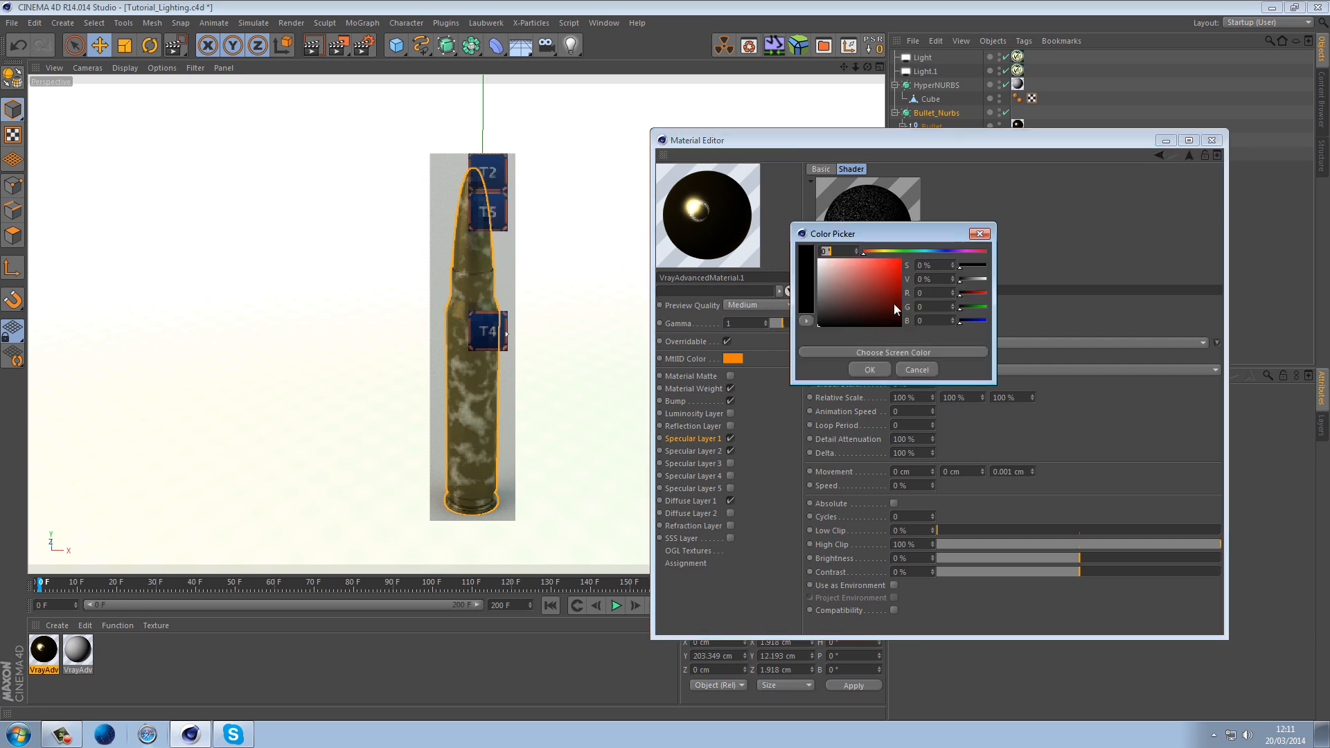
Set Color 1 of the Specular Layer 1 noise shader to RGB 230, 180, 40
left_click(919, 292)
type("230")
key("Tab")
type("1")
key("Tab")
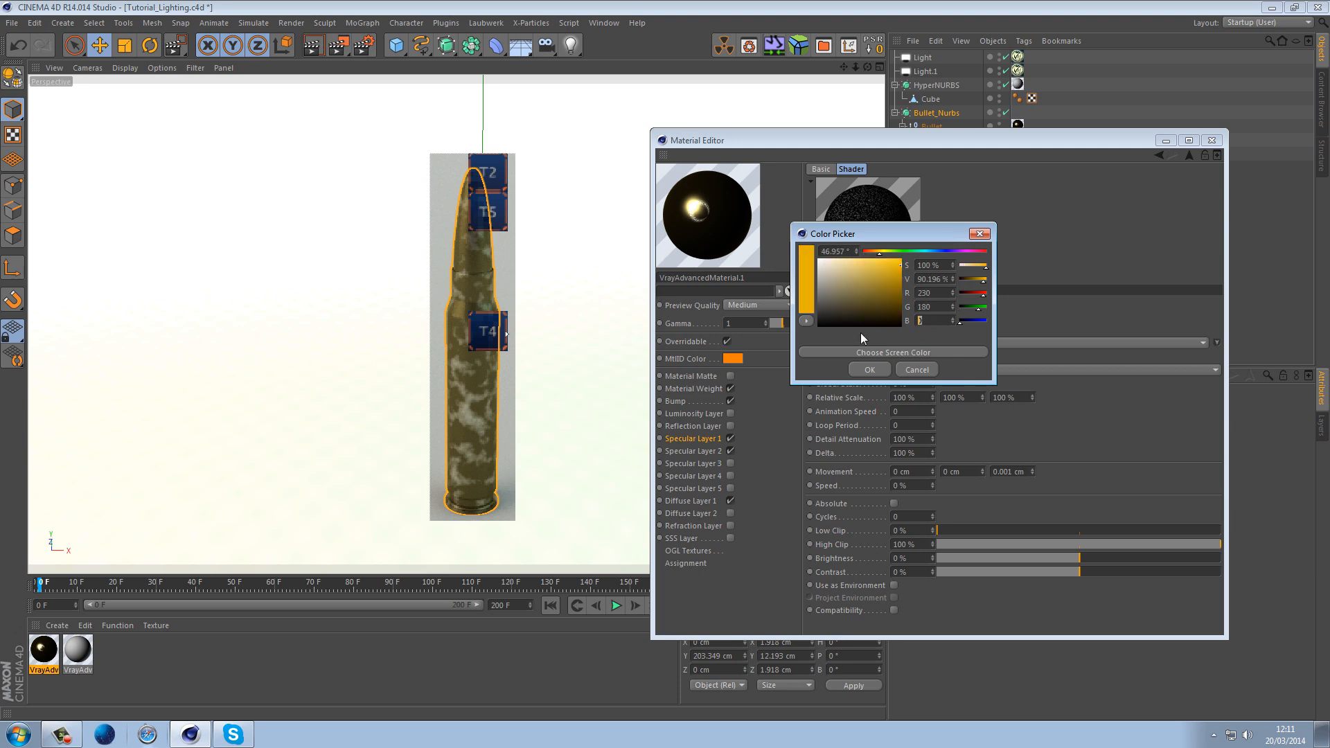
type("4")
left_click(869, 369)
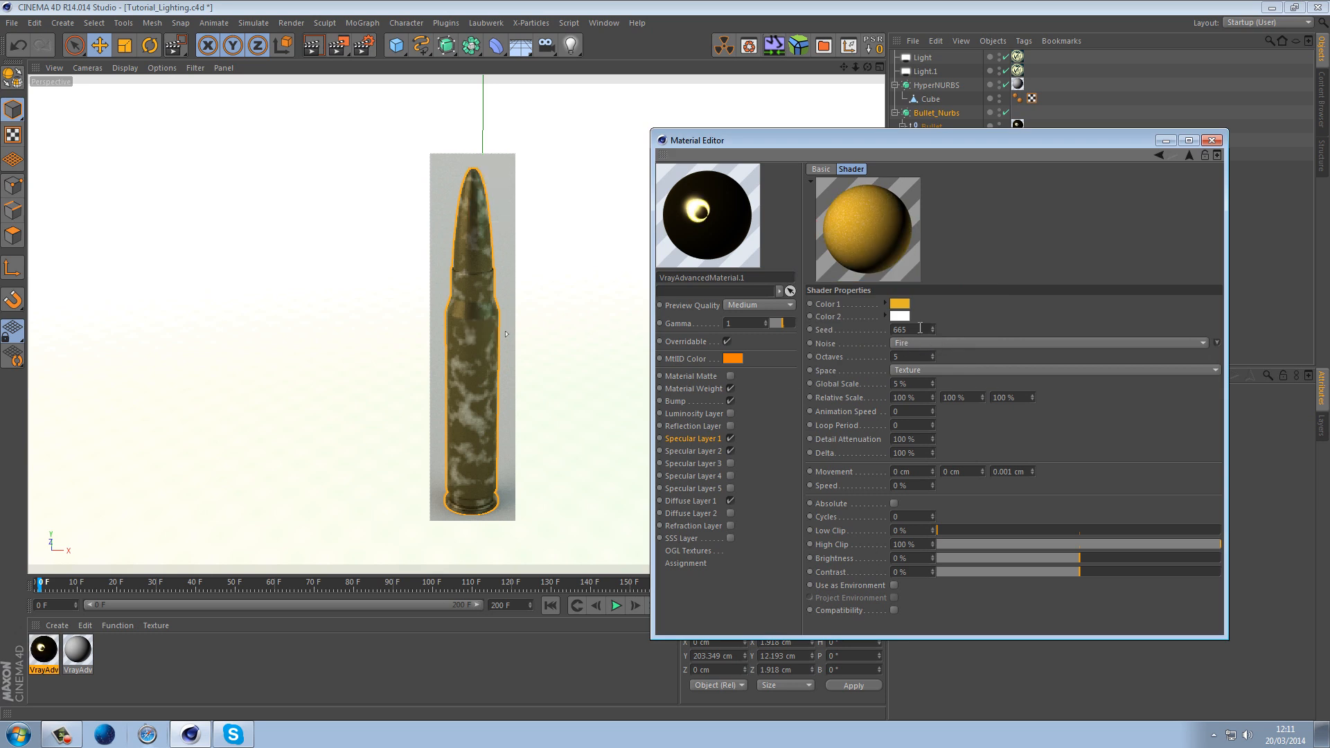
Set the noise shader's Color 2 to a pale yellow with RGB 255, 218, 134
left_click(904, 318)
left_click(890, 267)
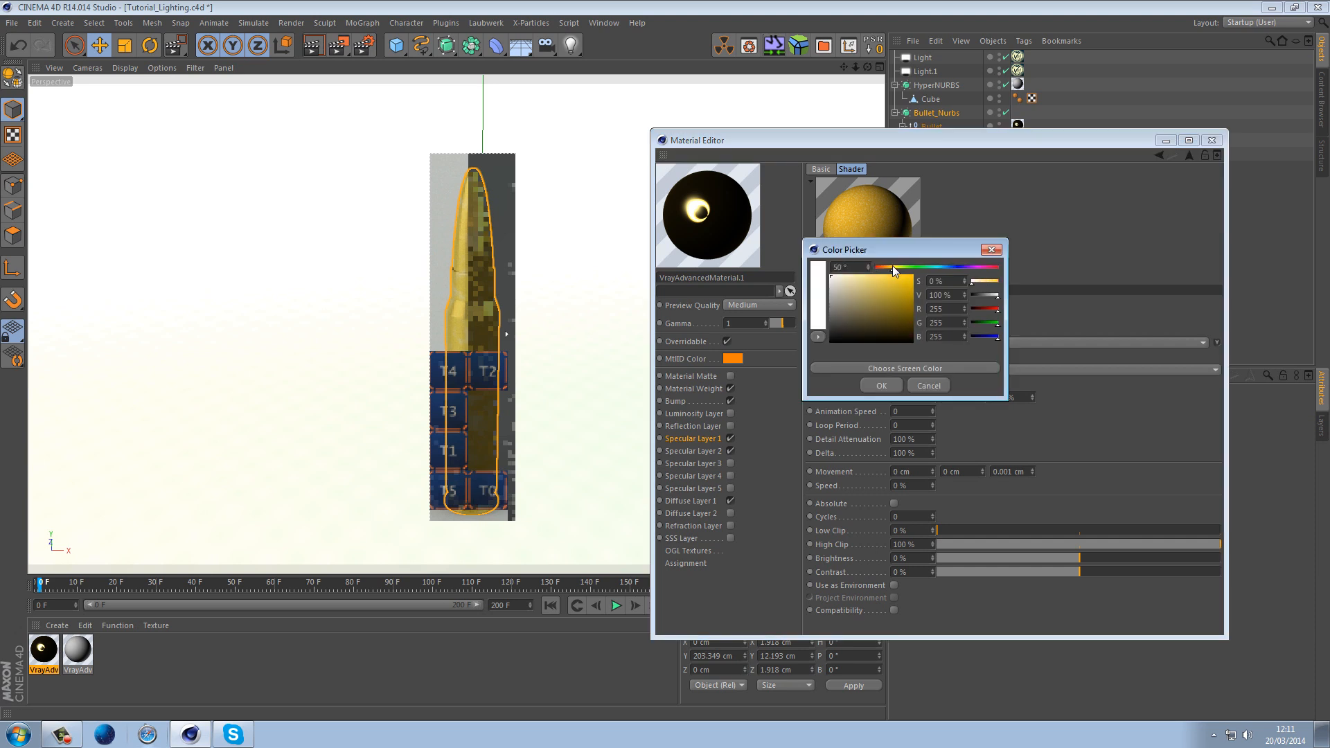
left_click(867, 276)
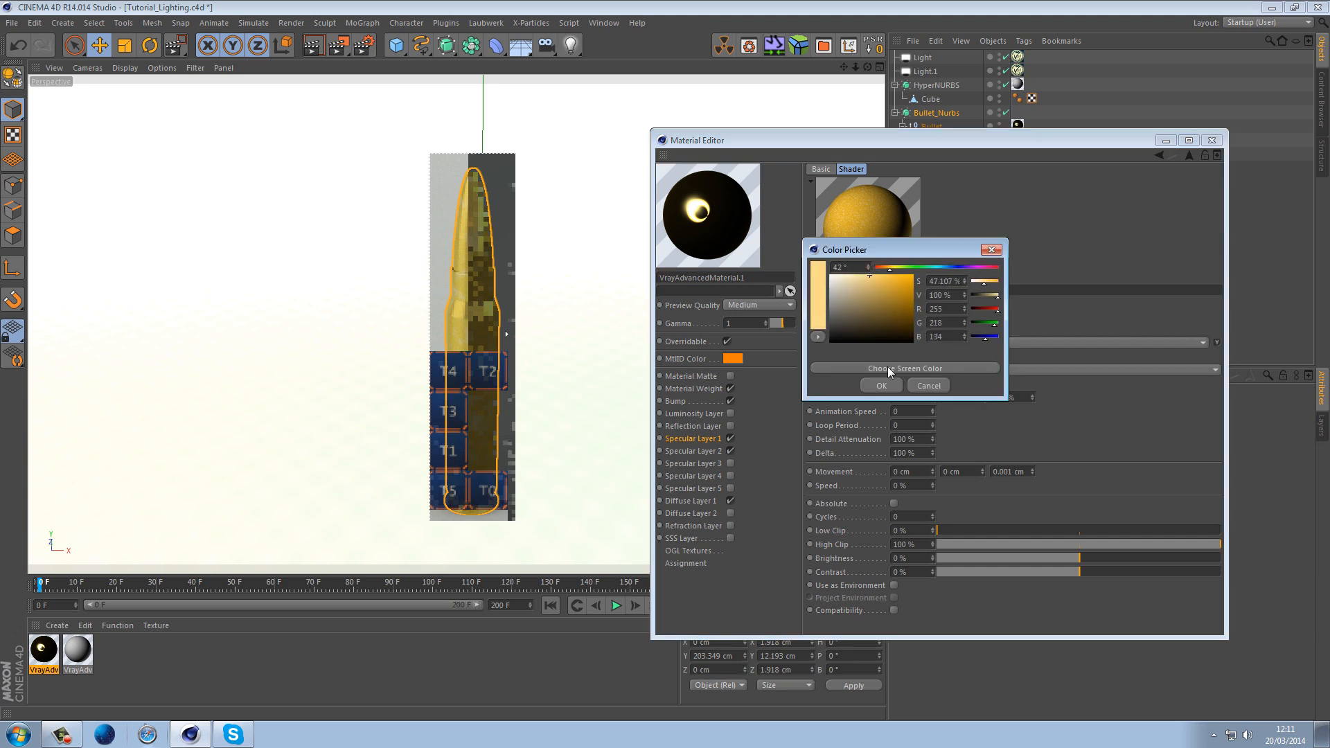
left_click(882, 385)
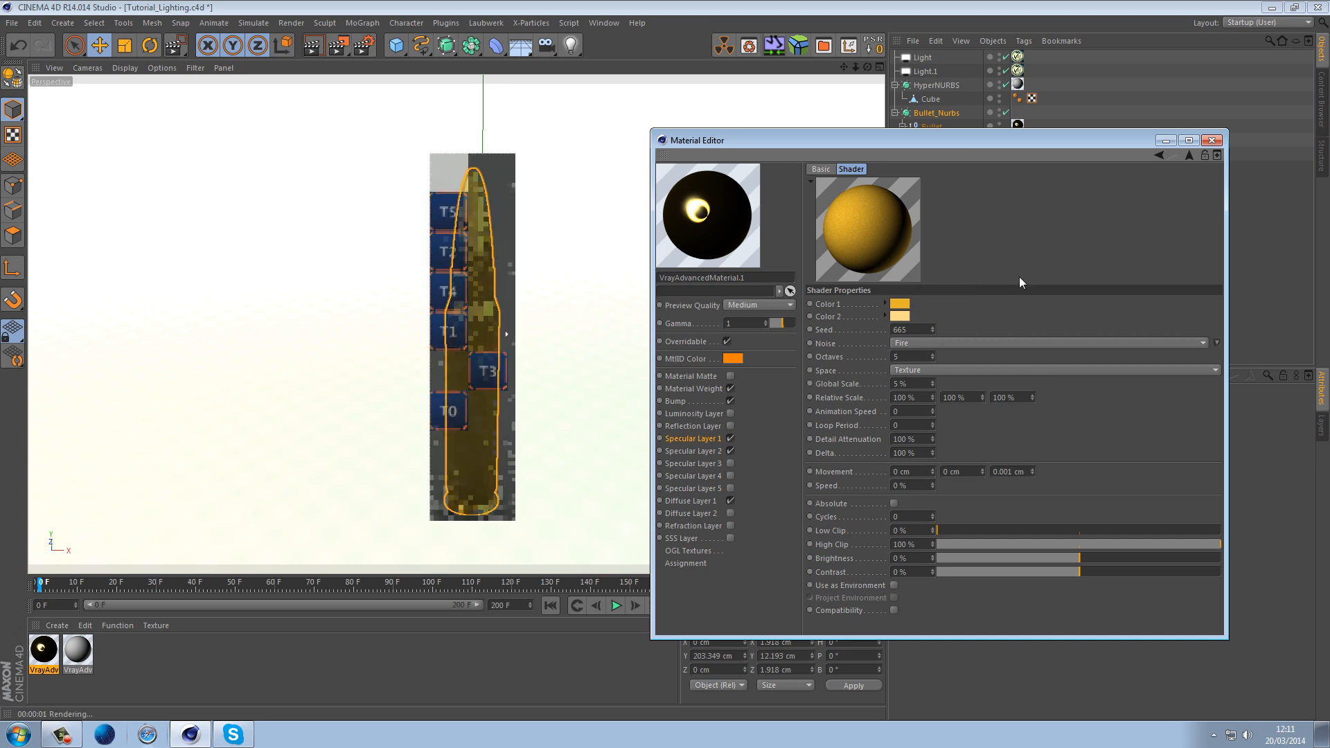
Return to the Specular Layer 1 settings and set the specular color texture's mix mode to Multiply
left_click(1158, 154)
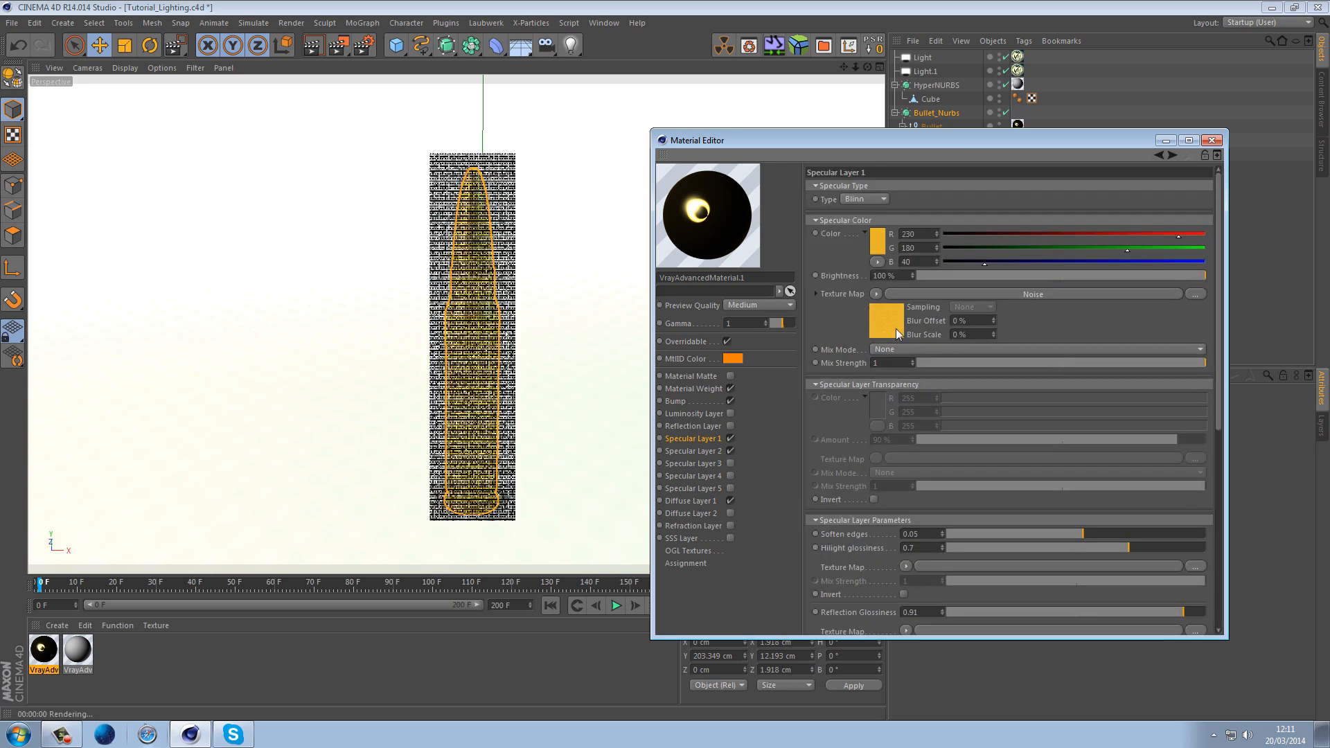
left_click(897, 351)
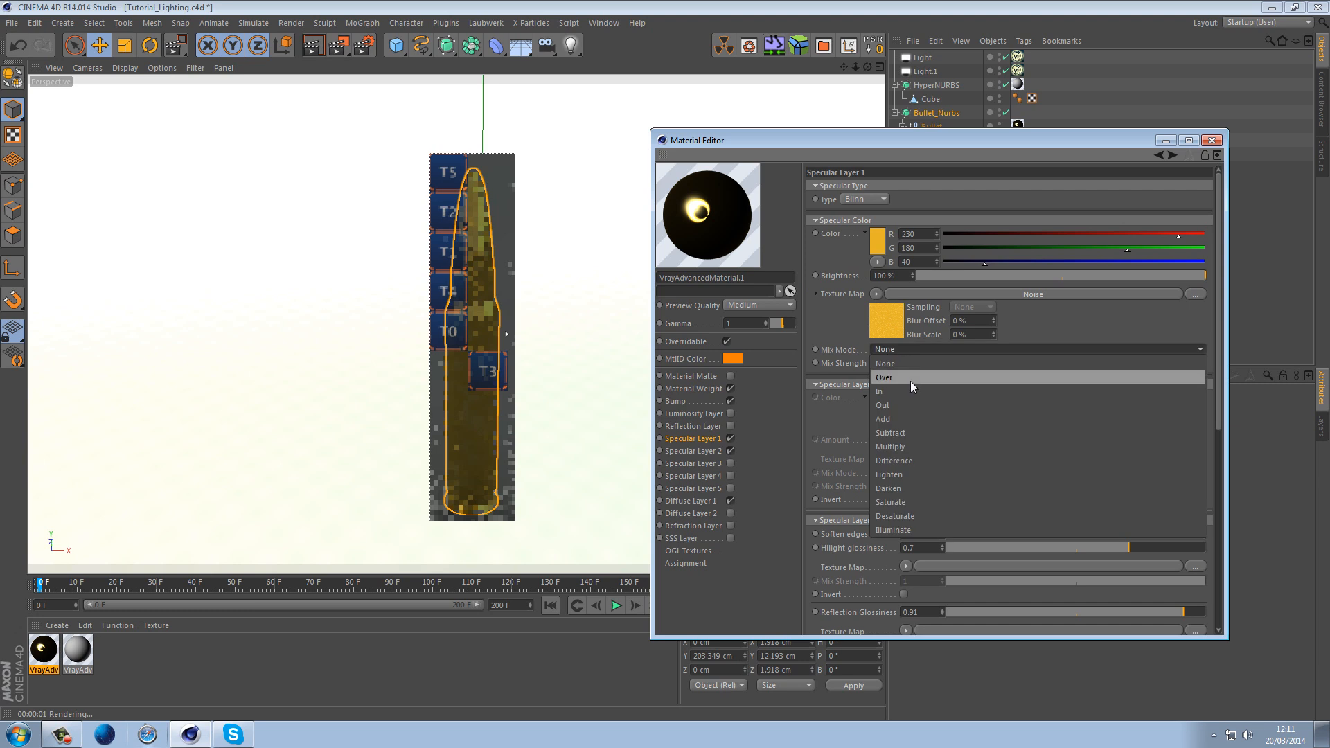
left_click(909, 440)
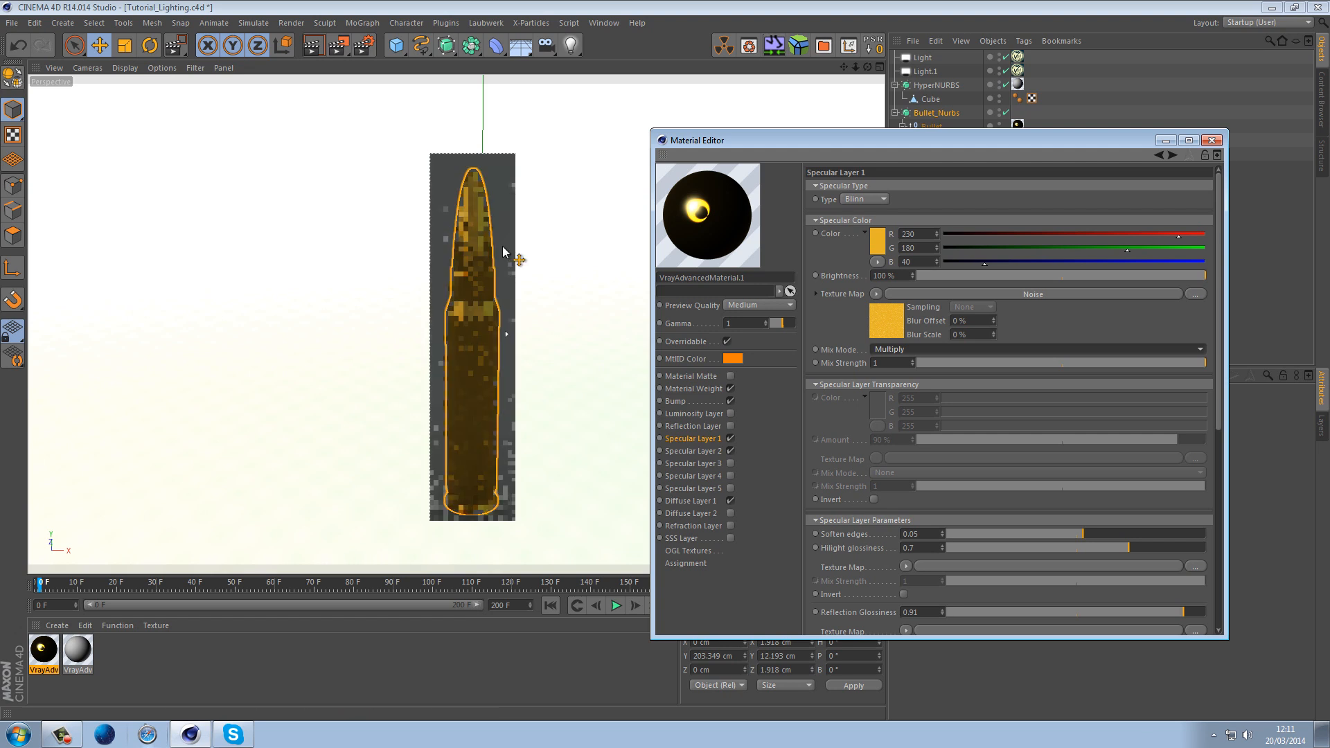
Turn off the Interactive Render Region and render the scene to an enlarged Picture Viewer
left_click(338, 45)
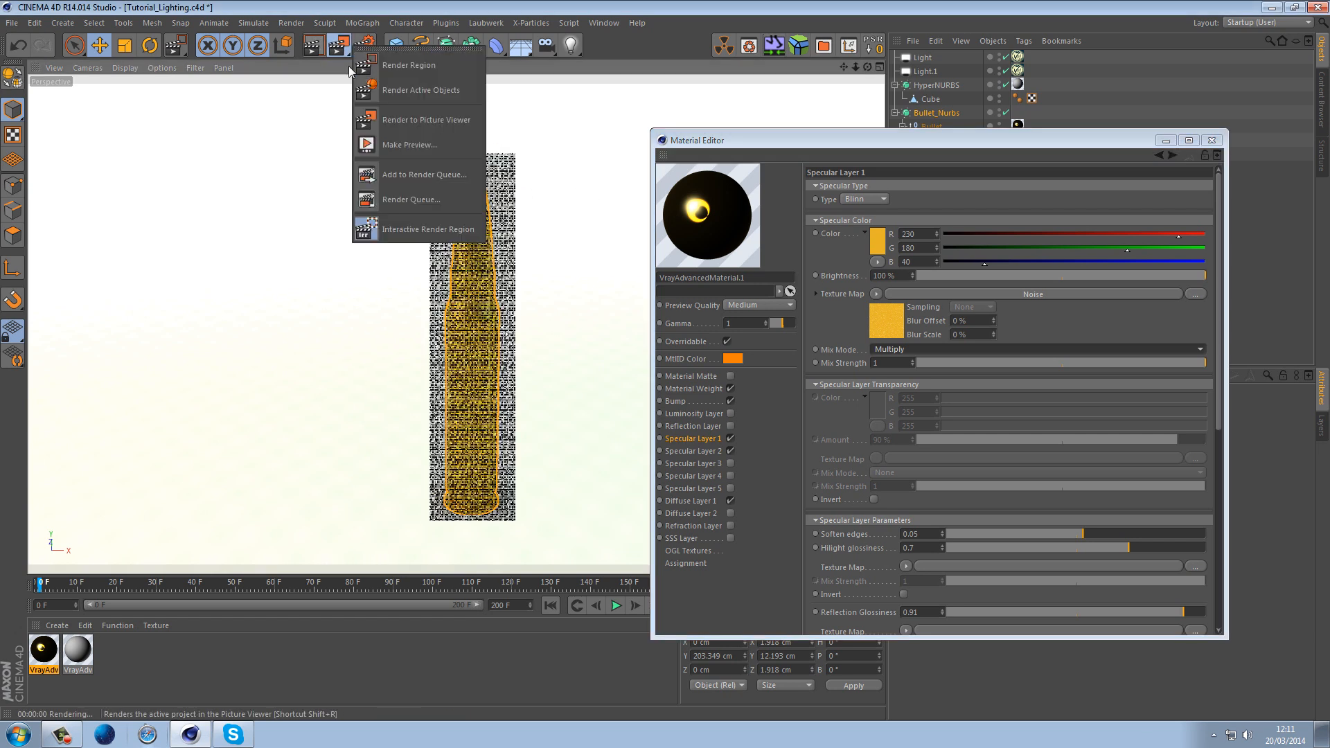
left_click(401, 228)
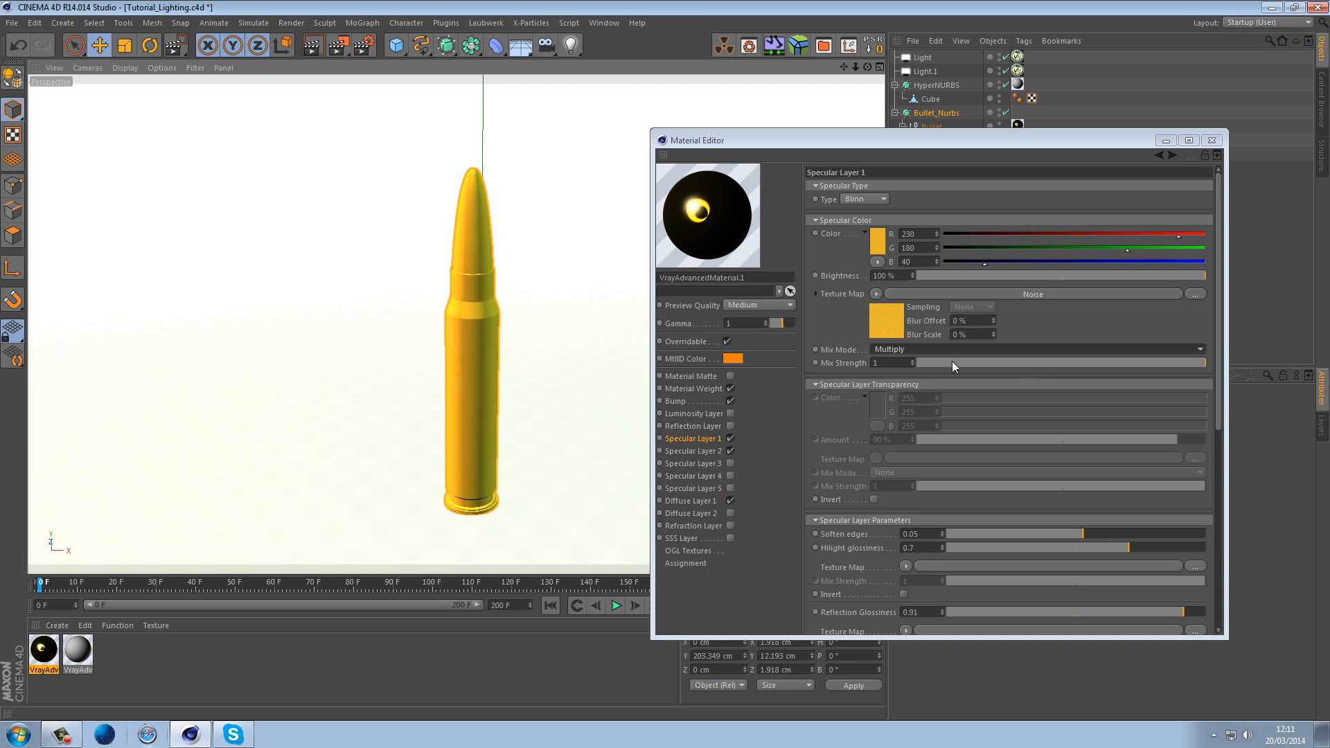
left_click(339, 49)
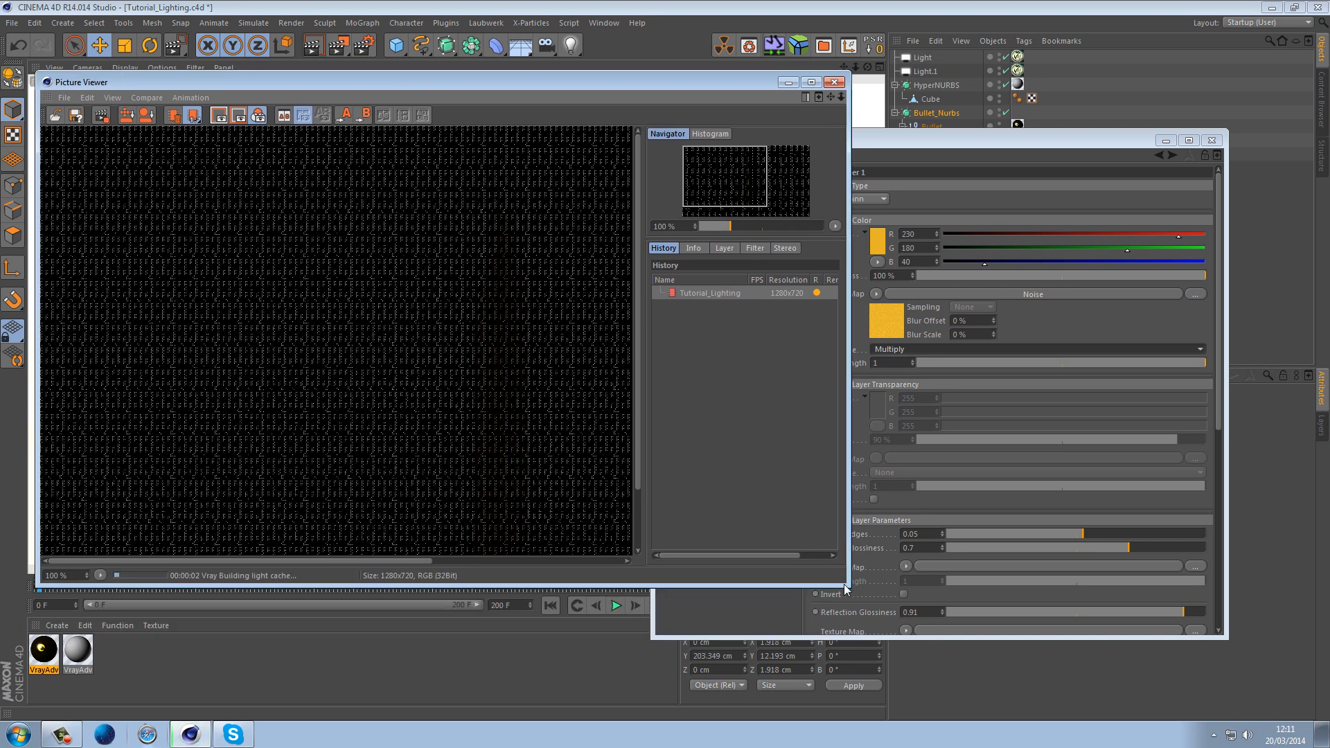
left_click_drag(846, 588, 989, 660)
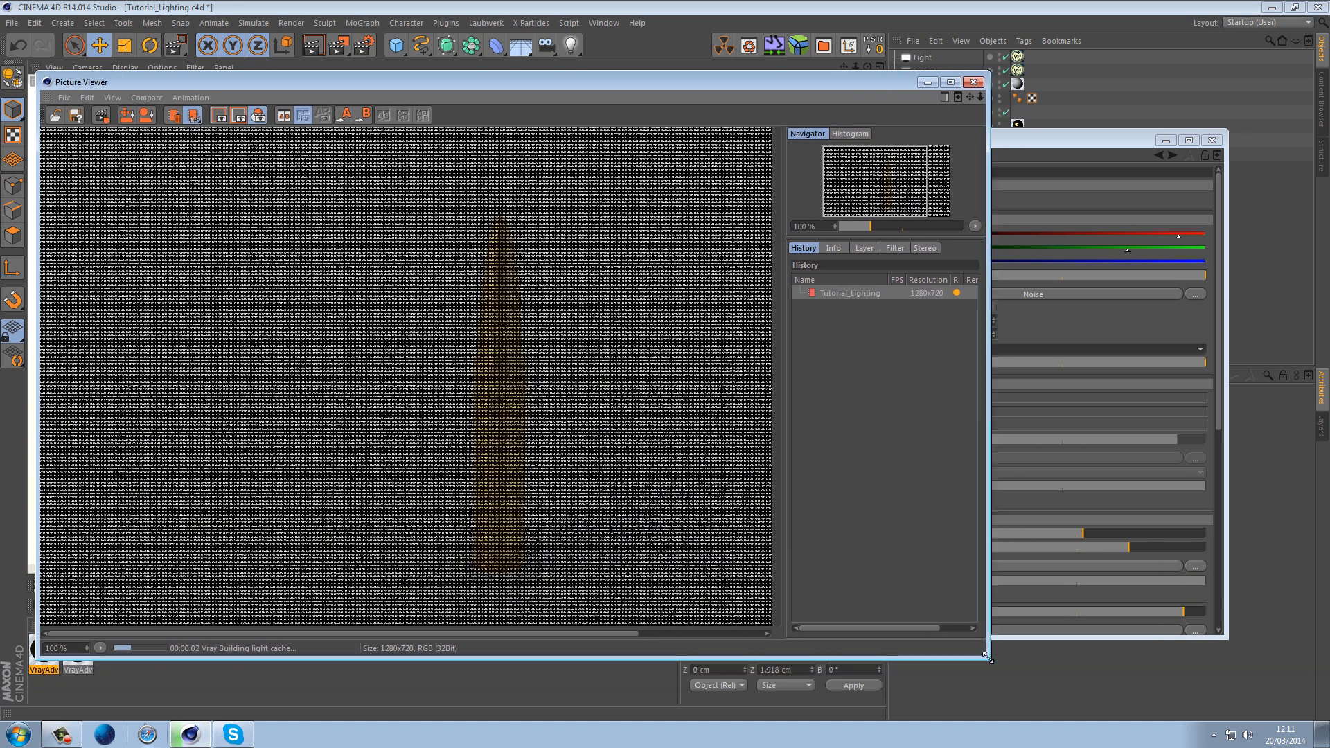
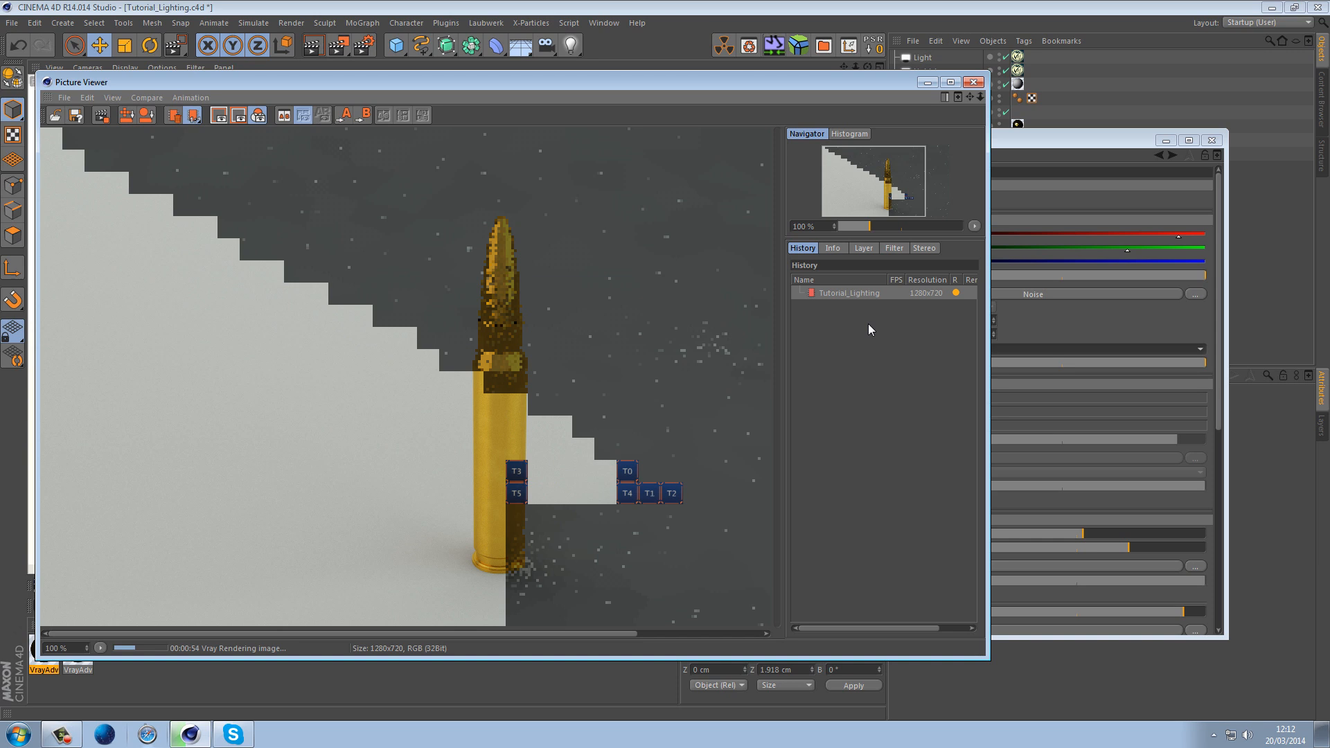
Review the remaining Specular Layer 1 parameters and inspect the rendered bullet's surface up close
left_click(1025, 141)
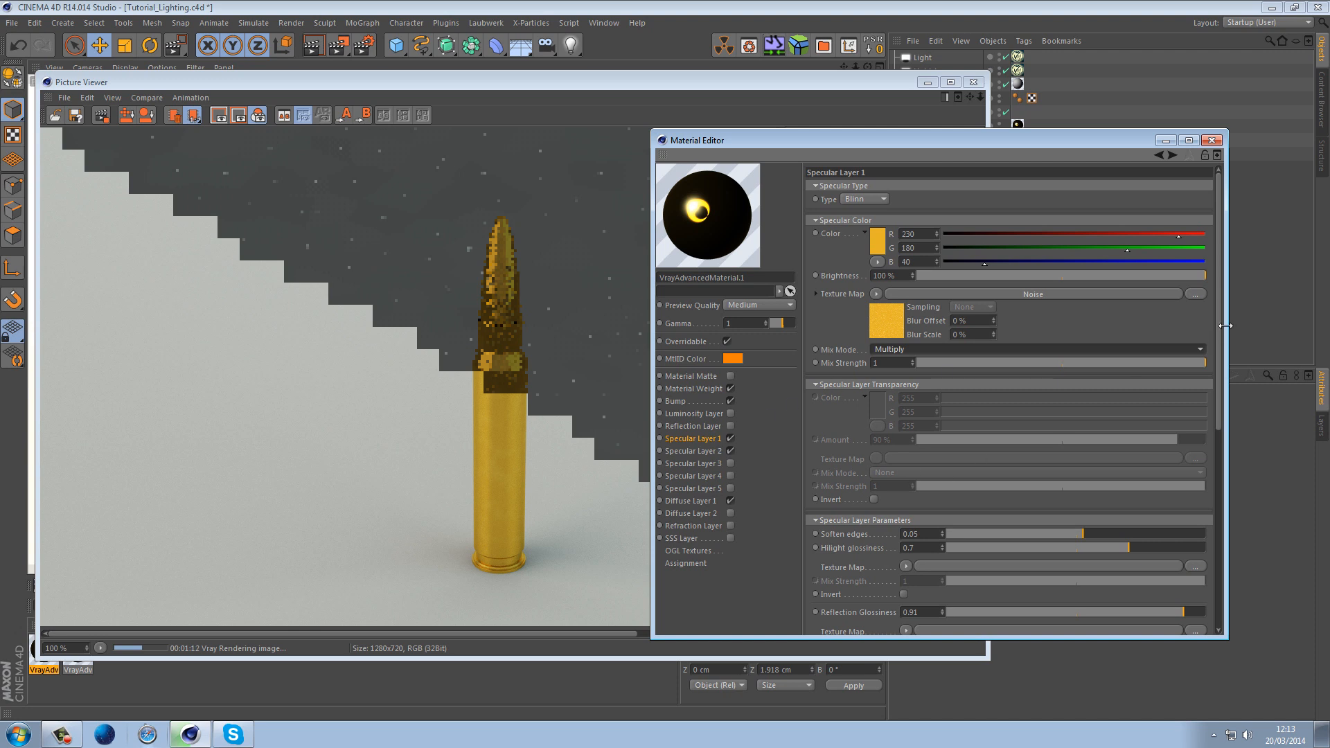
left_click_drag(1219, 325, 1234, 399)
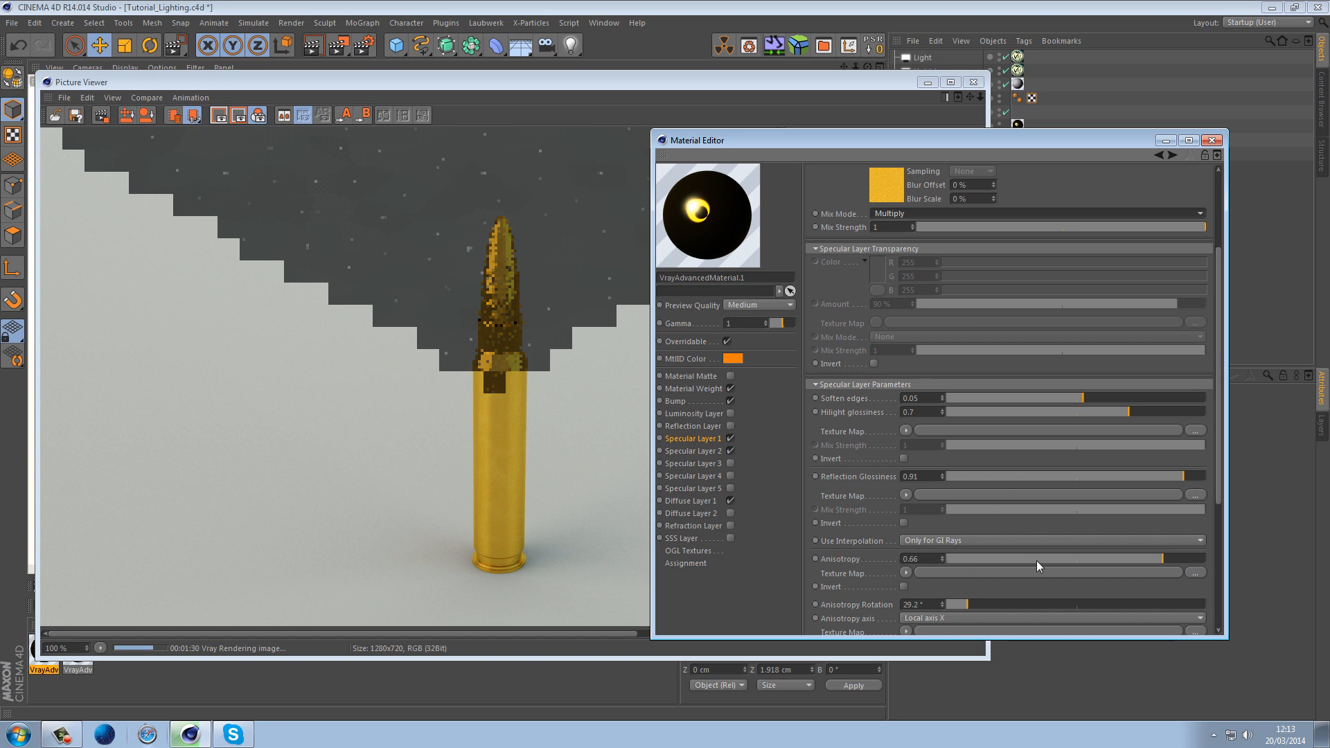
left_click_drag(1217, 460, 1222, 571)
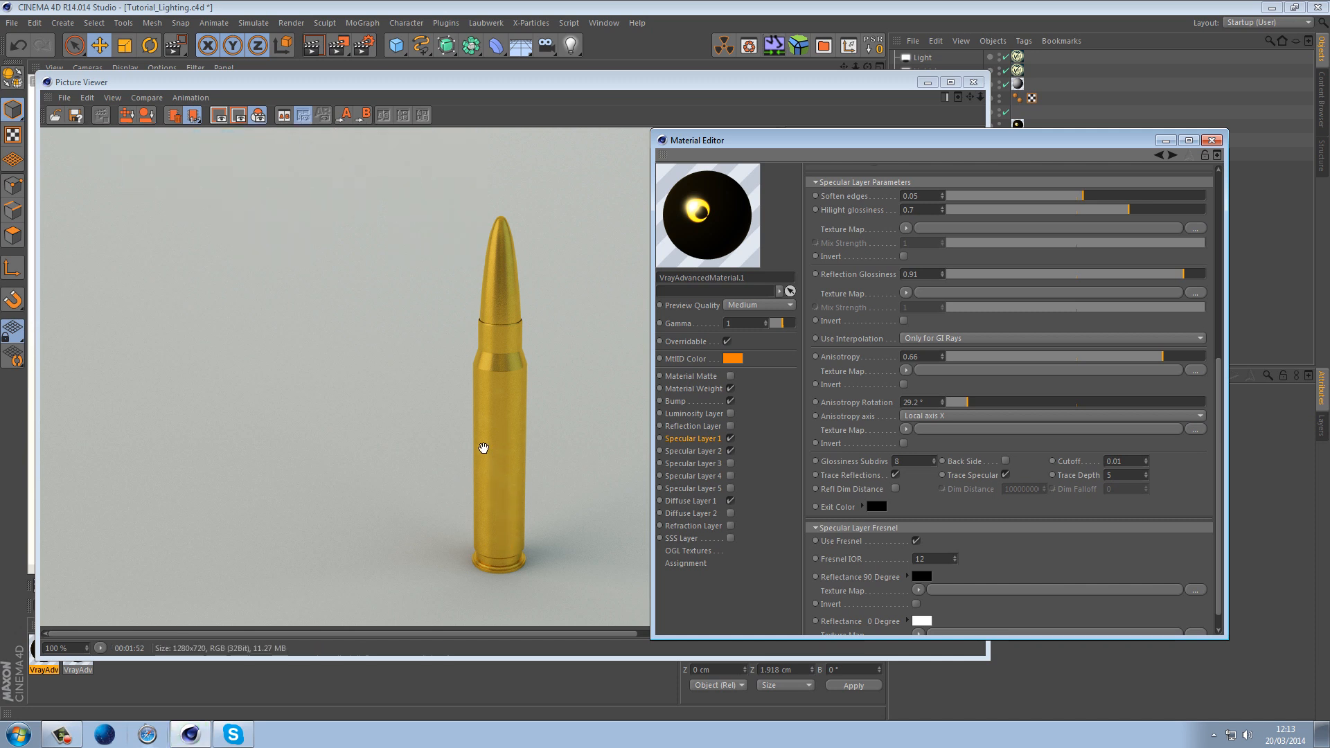
left_click(484, 524)
scroll(513, 529, "up", 5)
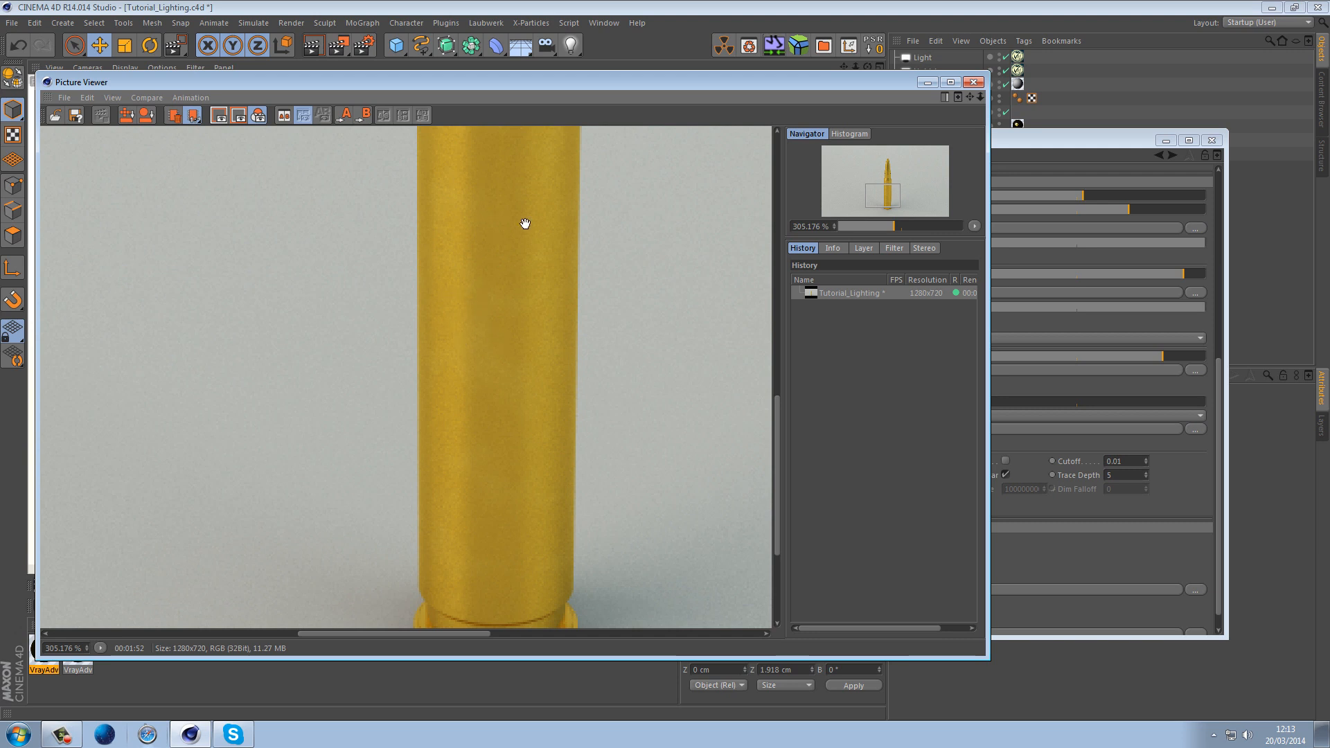
scroll(543, 247, "down", 4)
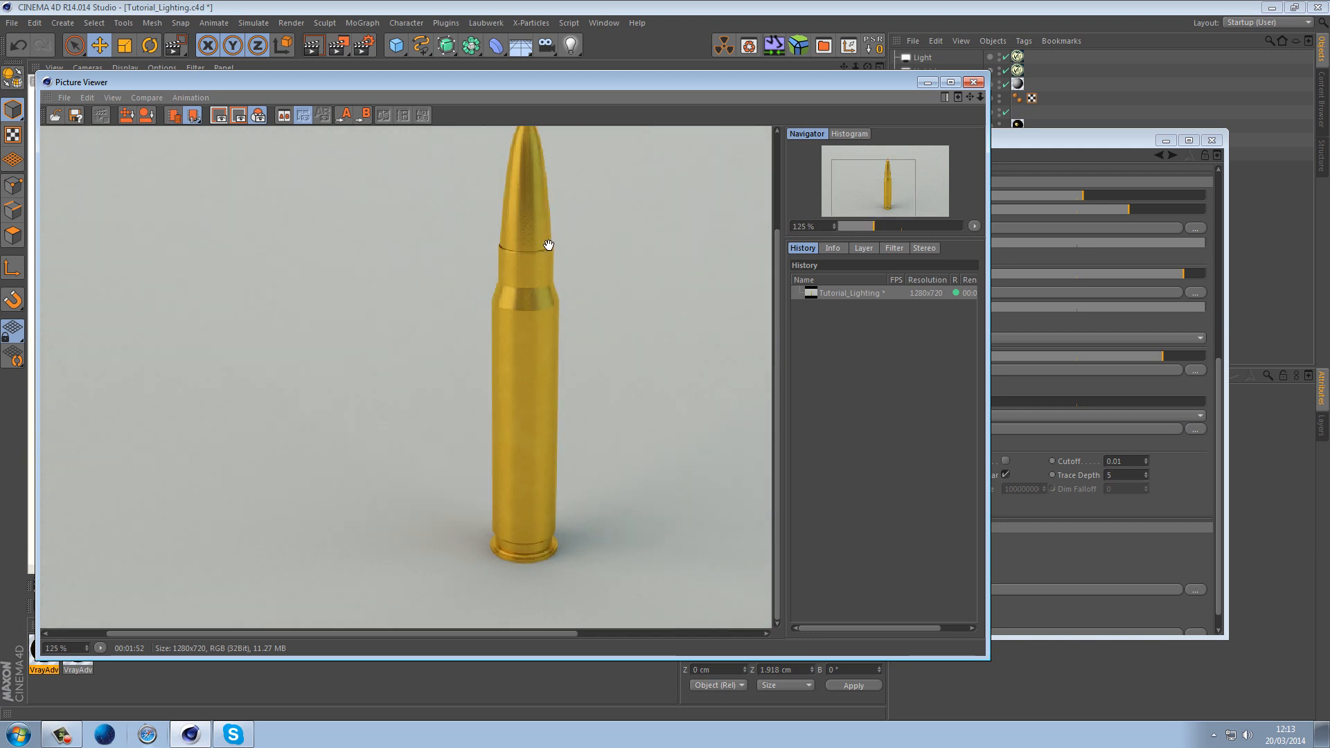
scroll(549, 245, "down", 1)
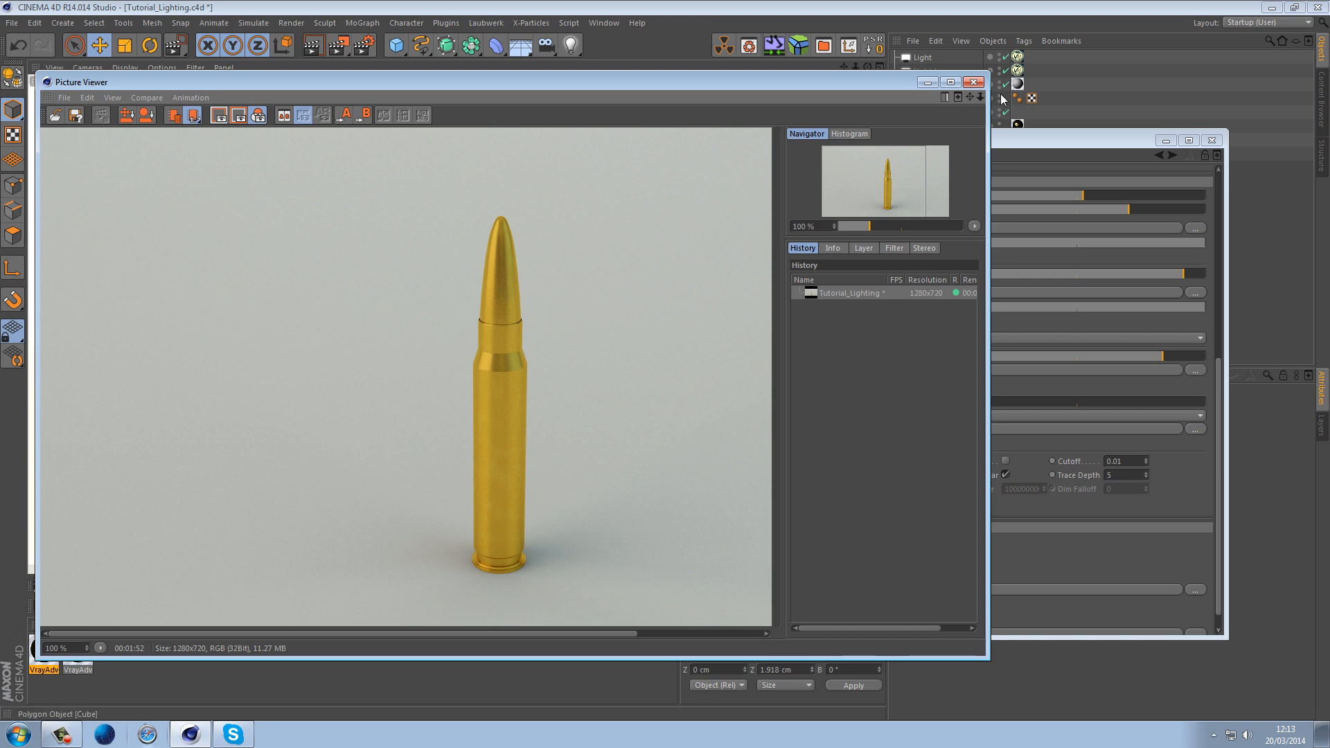
Close the Picture Viewer and Material Editor, and create a new VrayAdvancedMaterial
left_click(976, 83)
left_click(1211, 140)
left_click(58, 625)
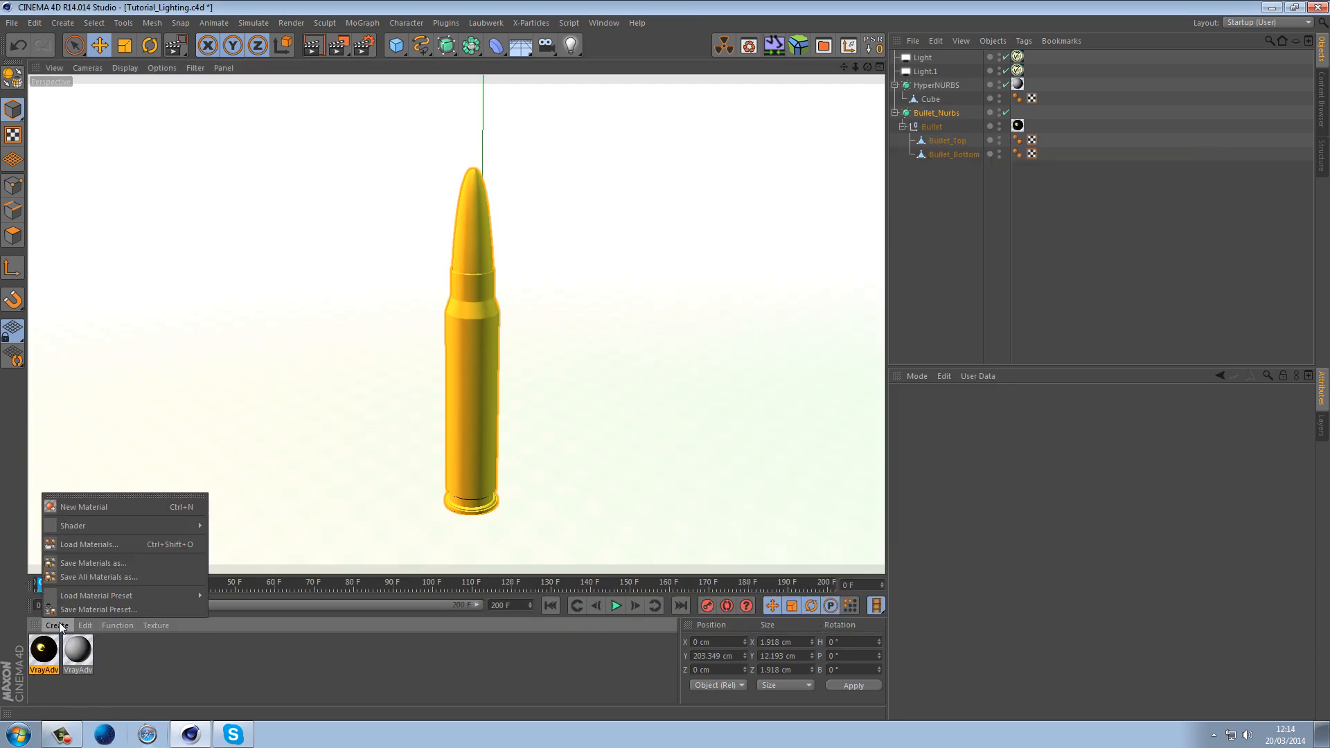
mouse_move(167, 526)
mouse_move(244, 516)
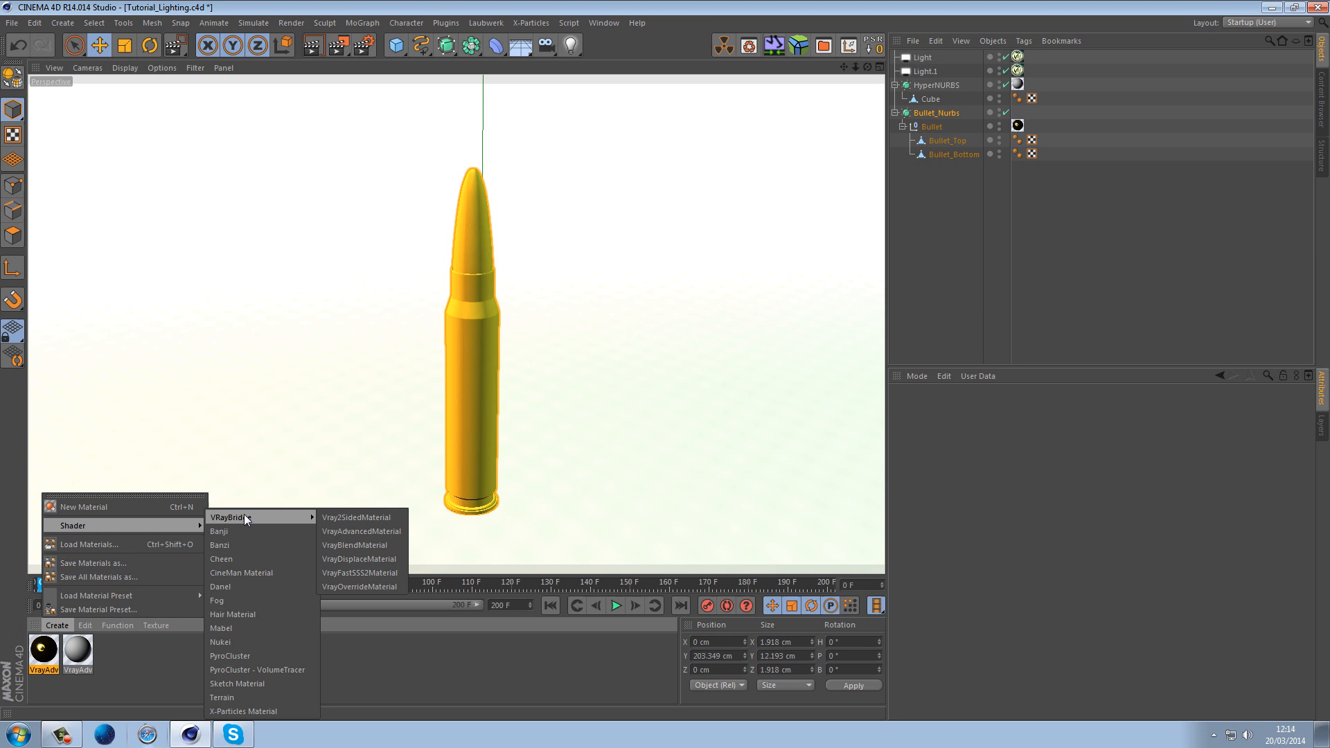
left_click(350, 531)
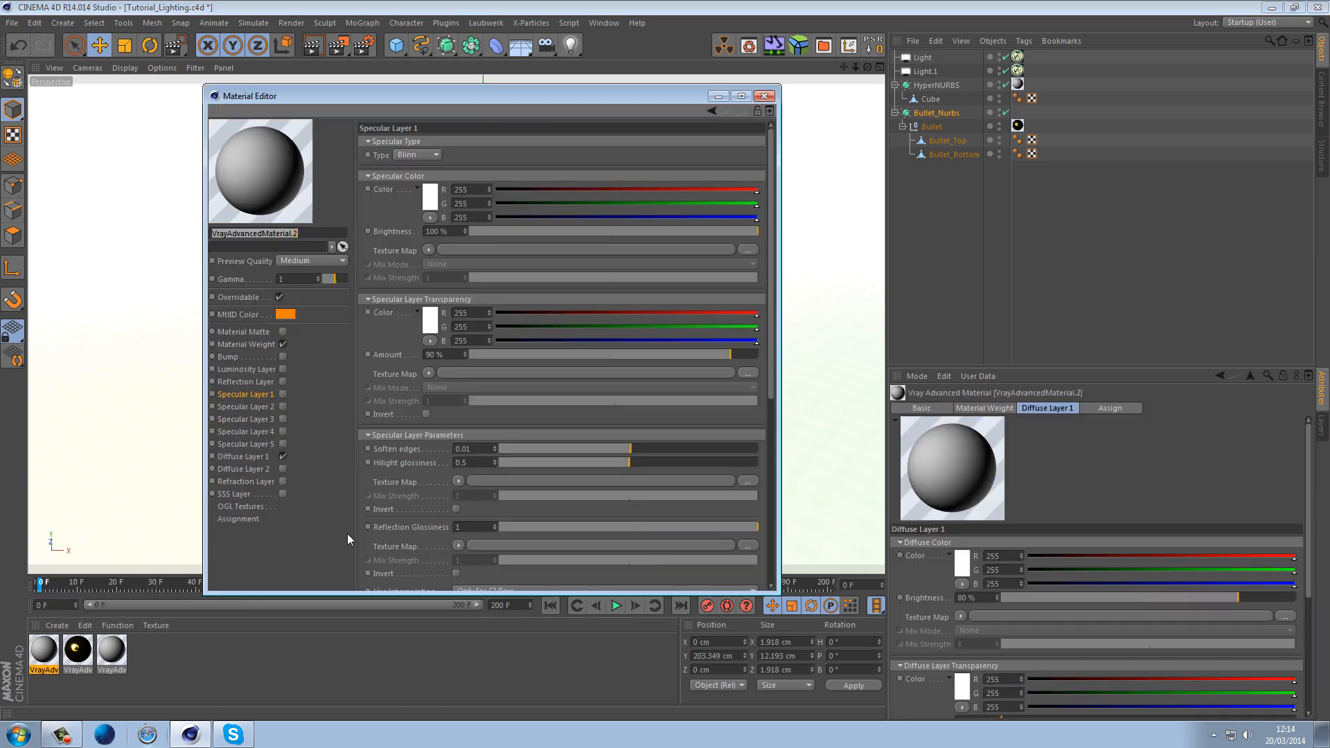
Enable the new material's Luminosity Layer and load a Gradient shader into its color texture map, opening the shader's settings
left_click(282, 369)
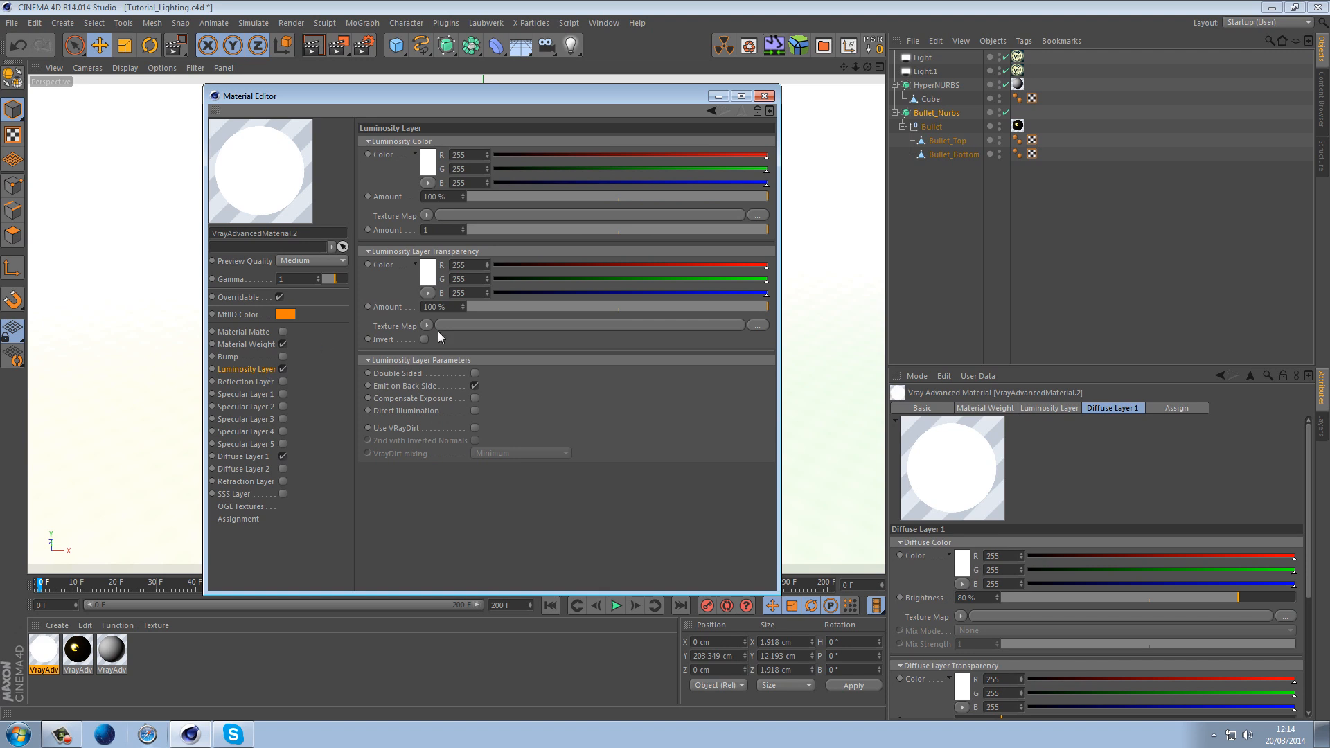
left_click(427, 215)
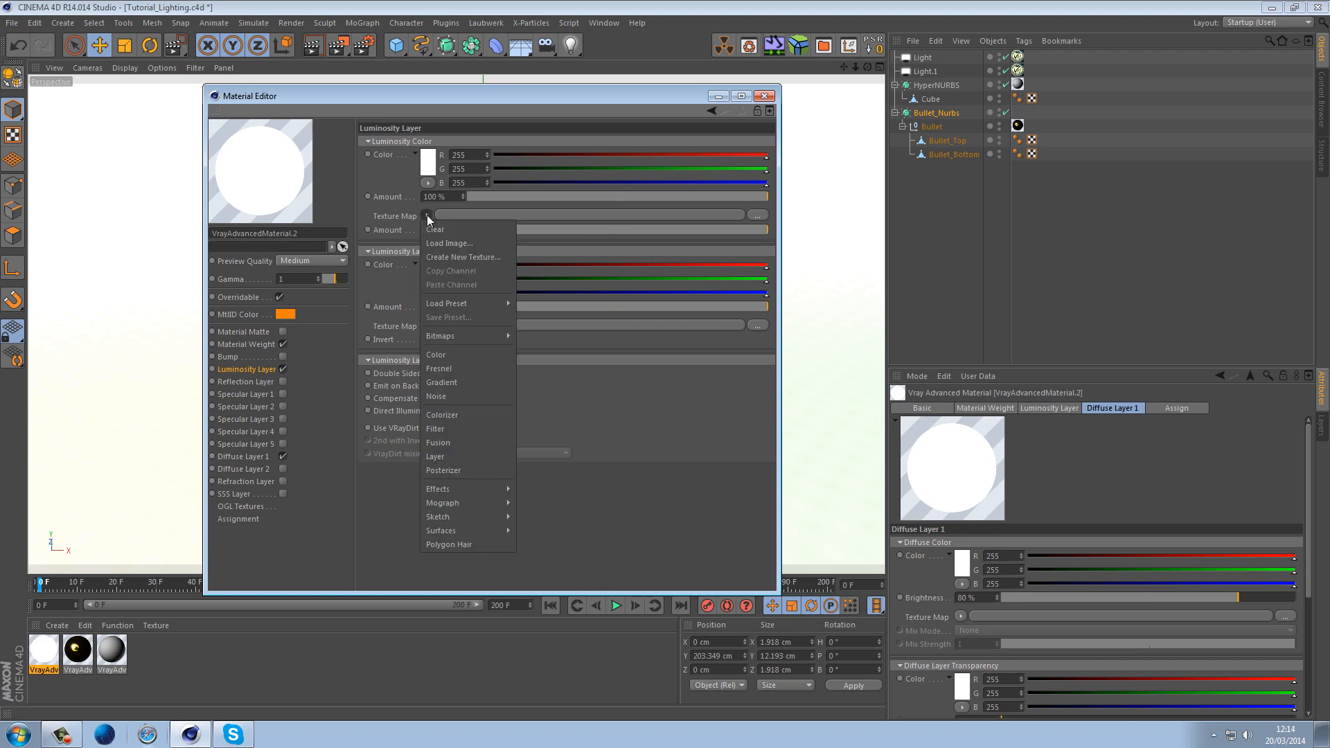
left_click(475, 382)
left_click(437, 241)
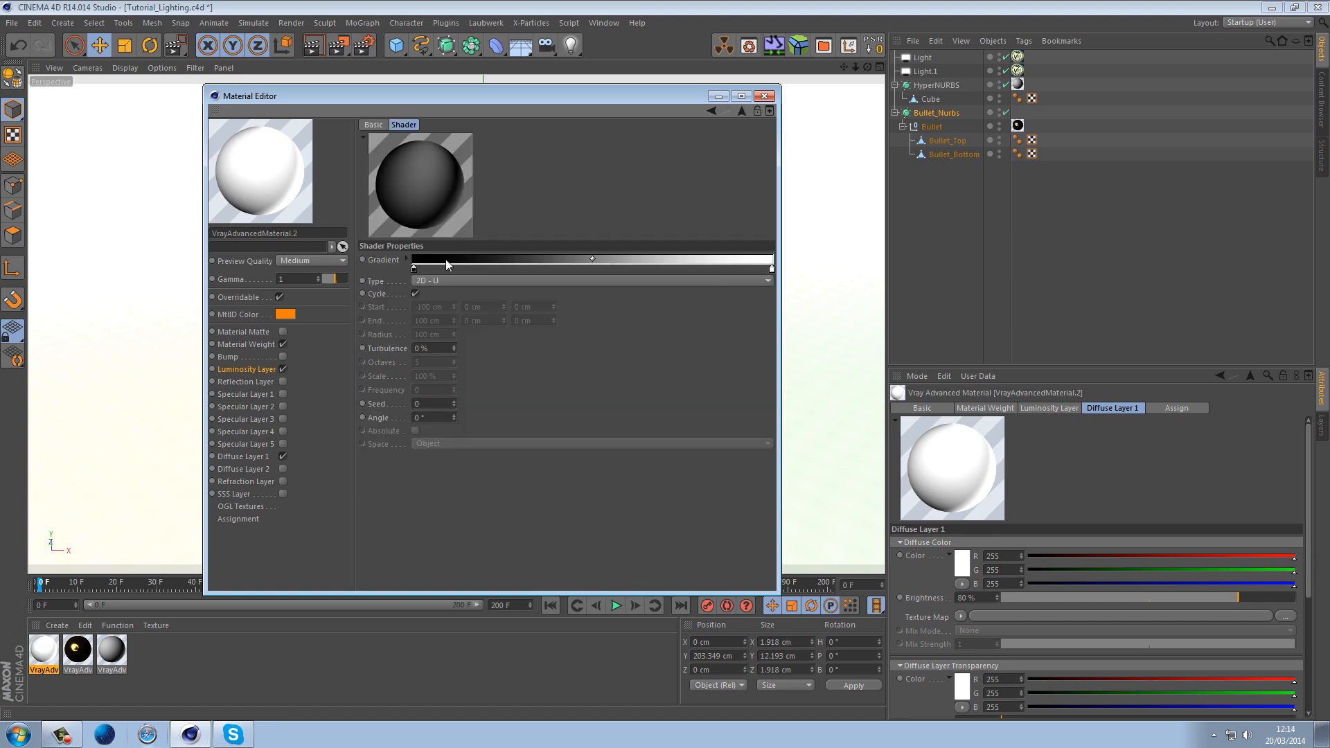
Add three roughly evenly spaced knots between the ends of the luminosity gradient
left_click(502, 267)
left_click(597, 268)
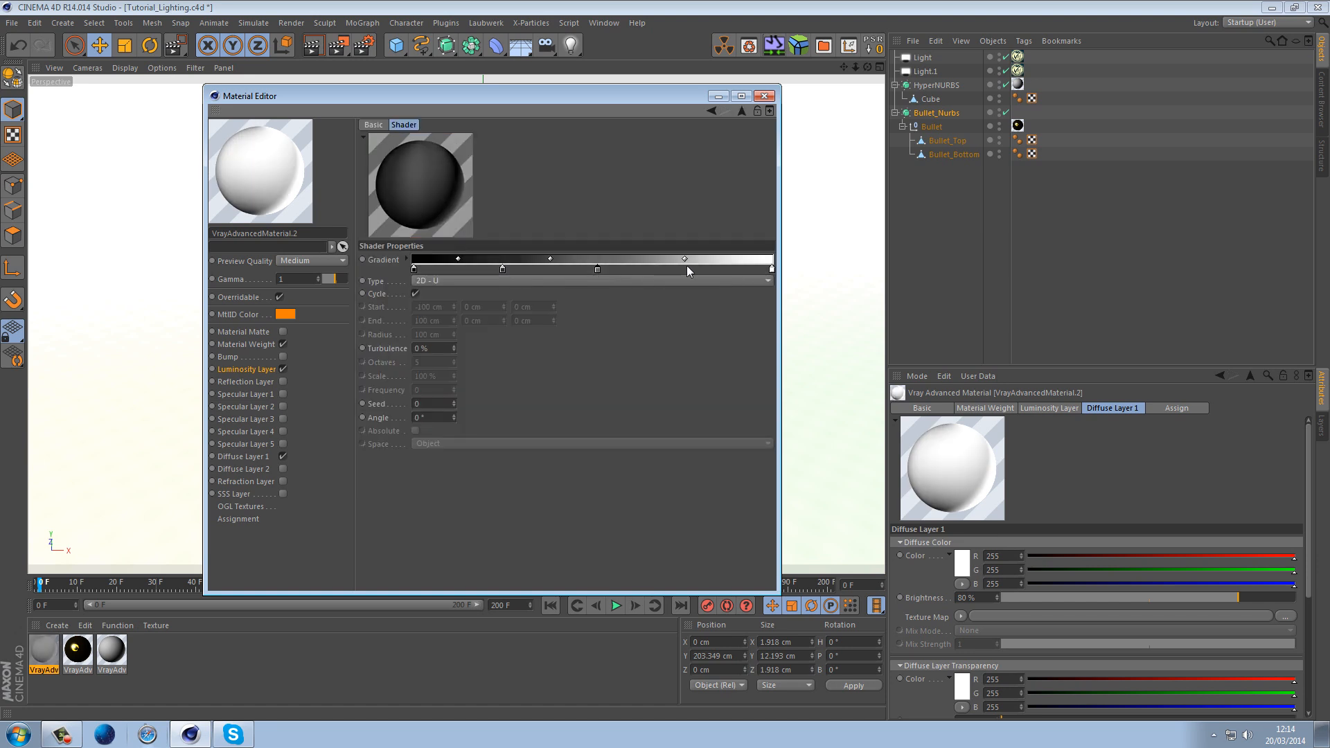
left_click(689, 268)
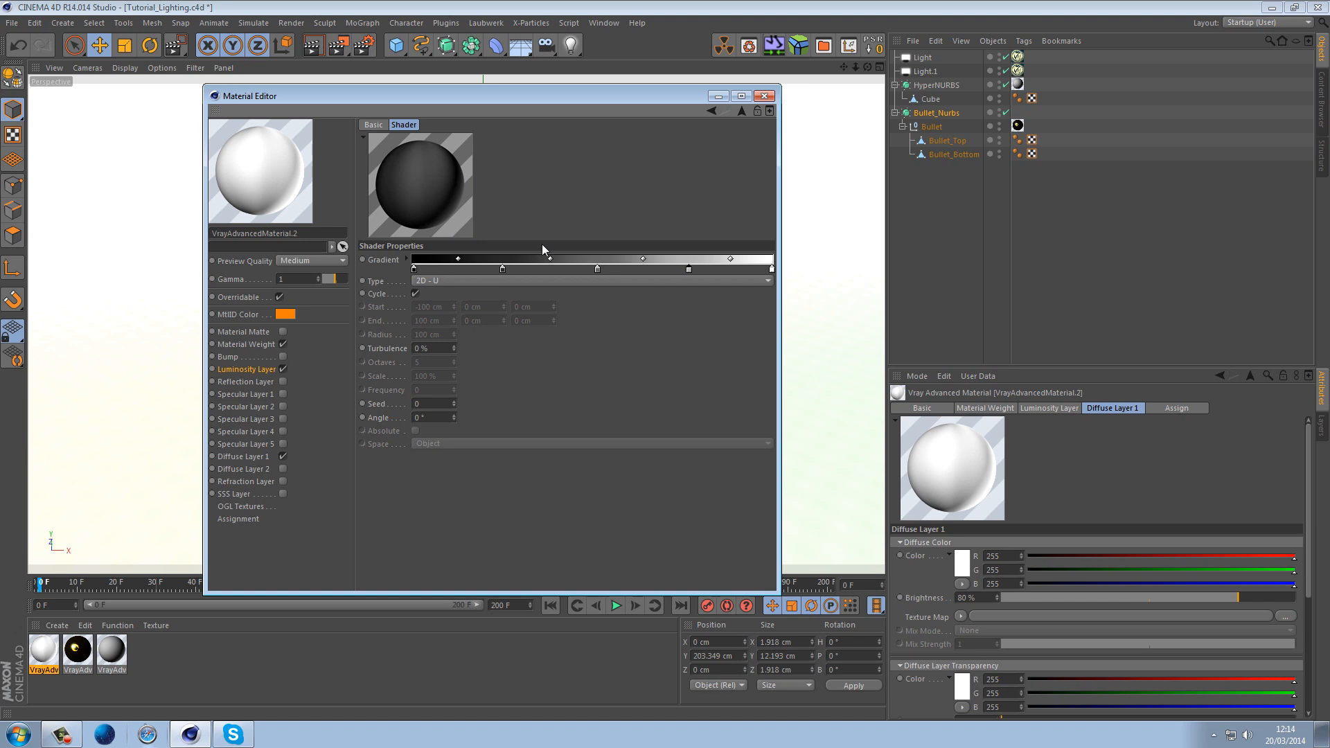
Color the first added gradient knot white and the middle knot black
double_click(501, 269)
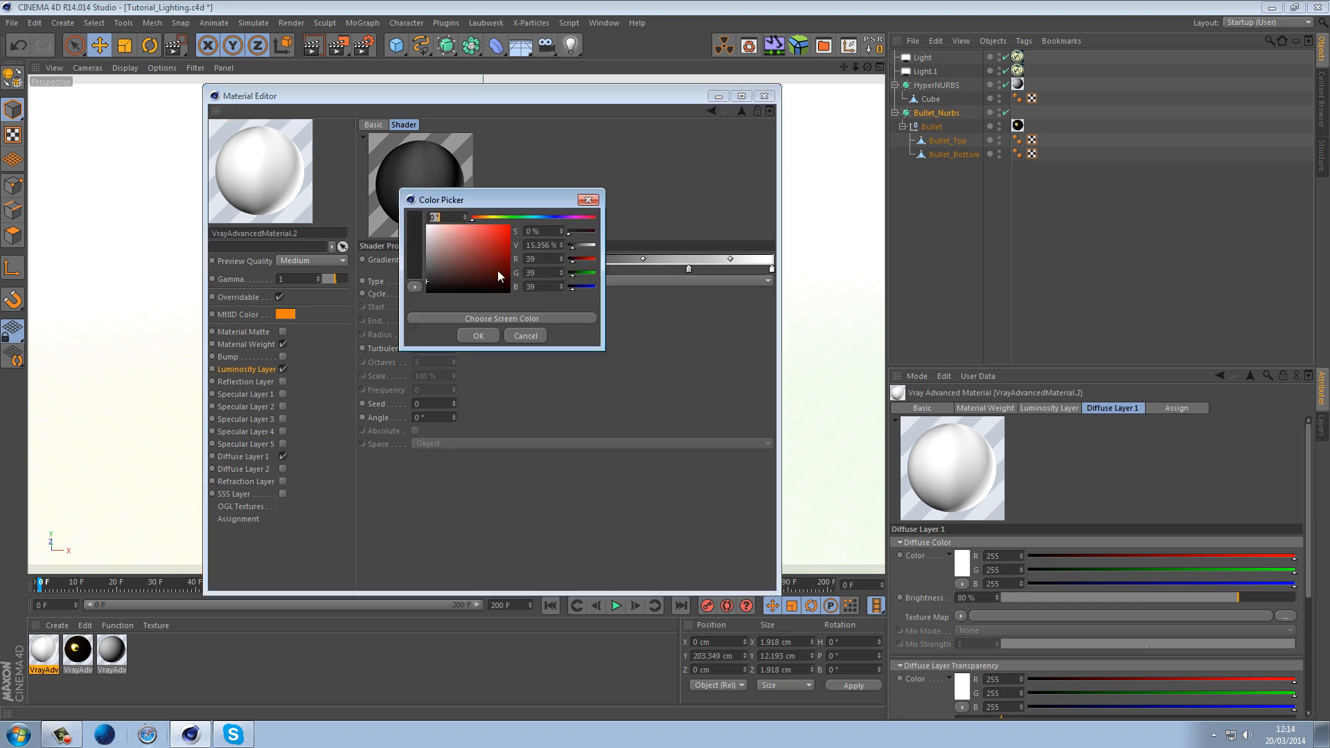
left_click(478, 335)
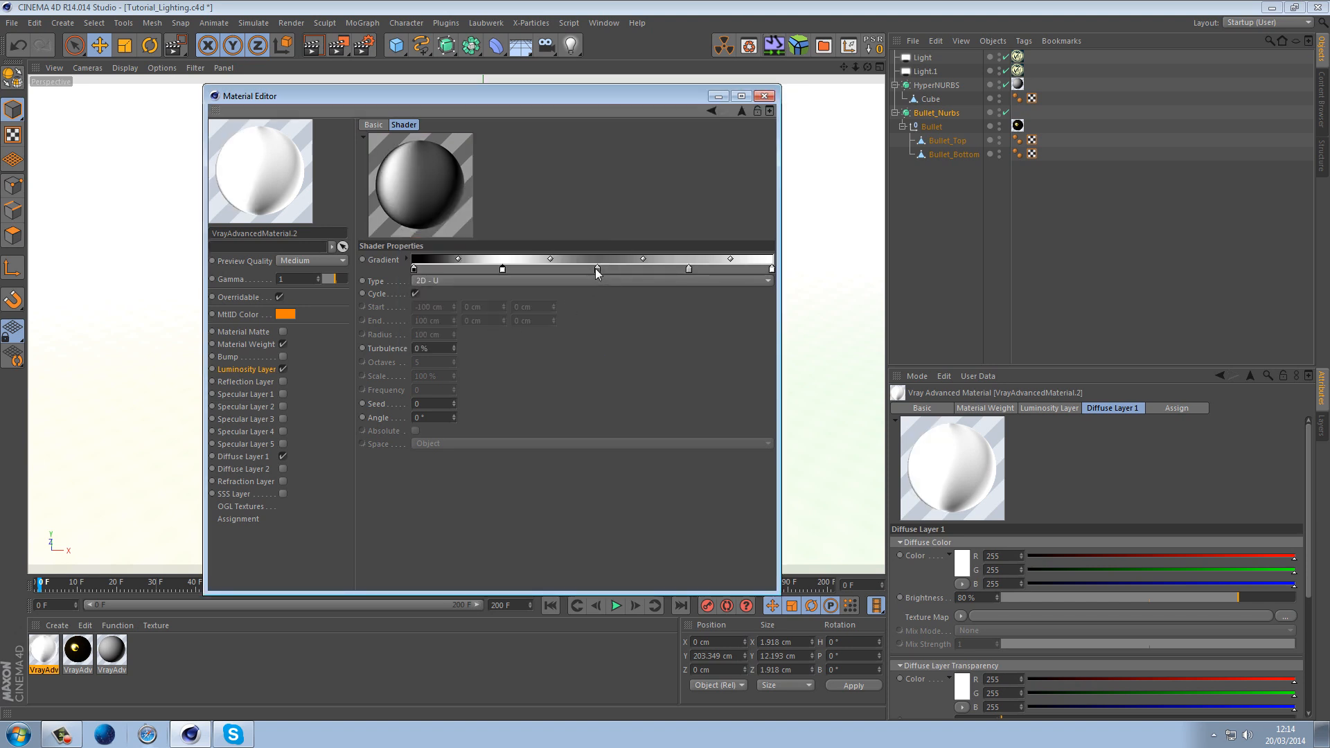
double_click(595, 268)
left_click_drag(564, 274, 547, 316)
left_click(571, 334)
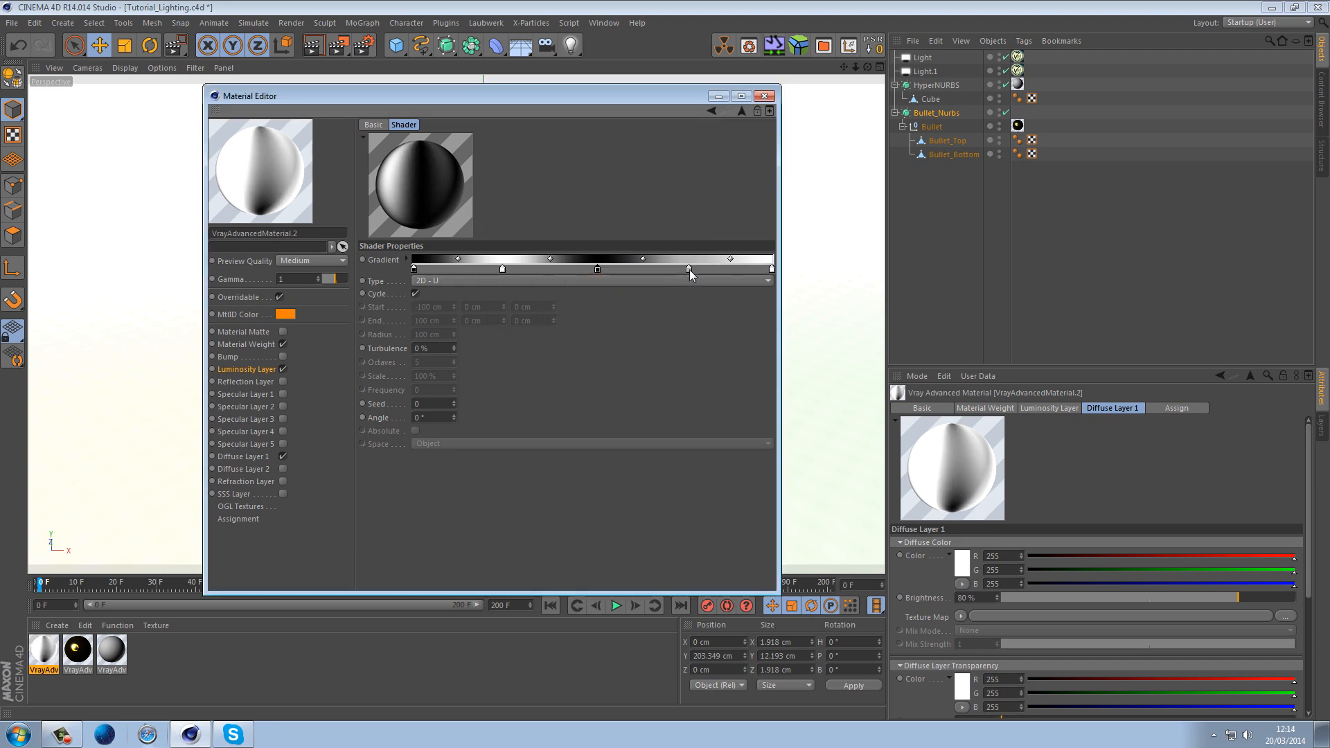
Nudge the third added knot slightly and change the gradient's end knot from white to black
left_click_drag(691, 269, 692, 268)
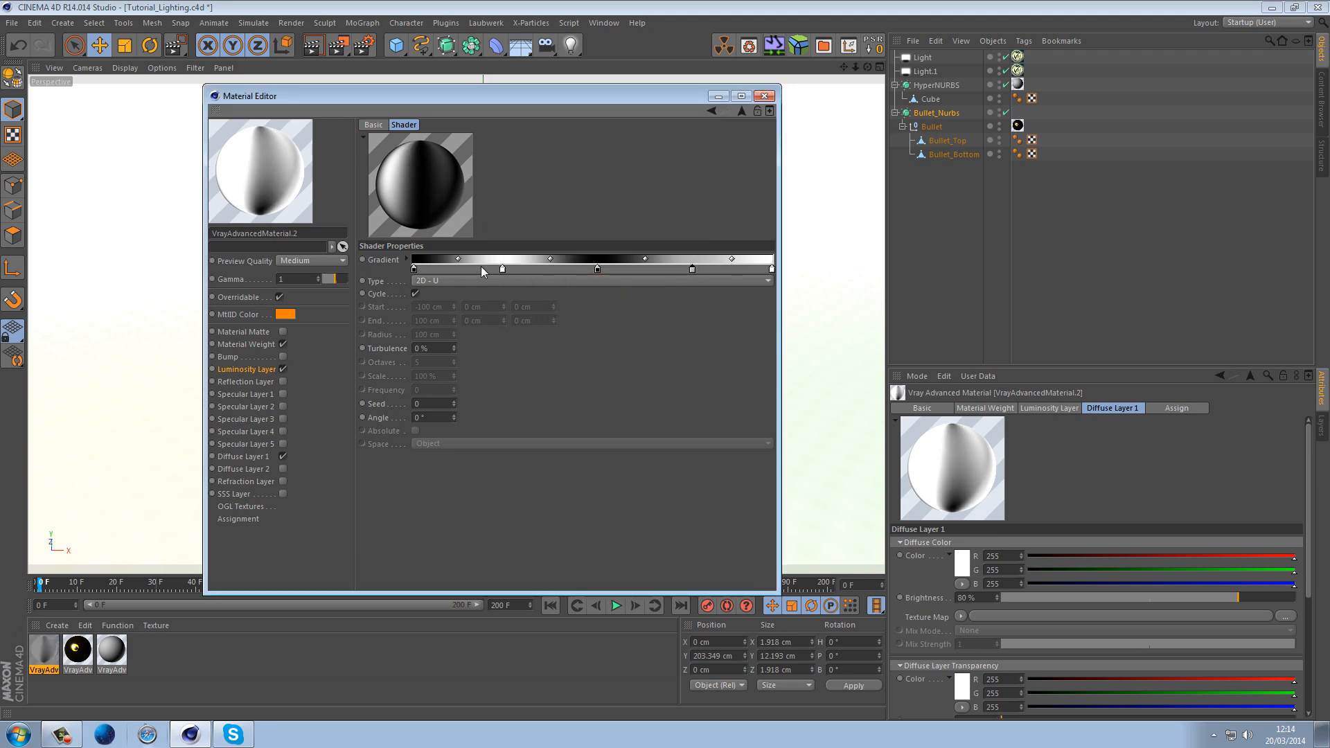
double_click(771, 268)
left_click(708, 273)
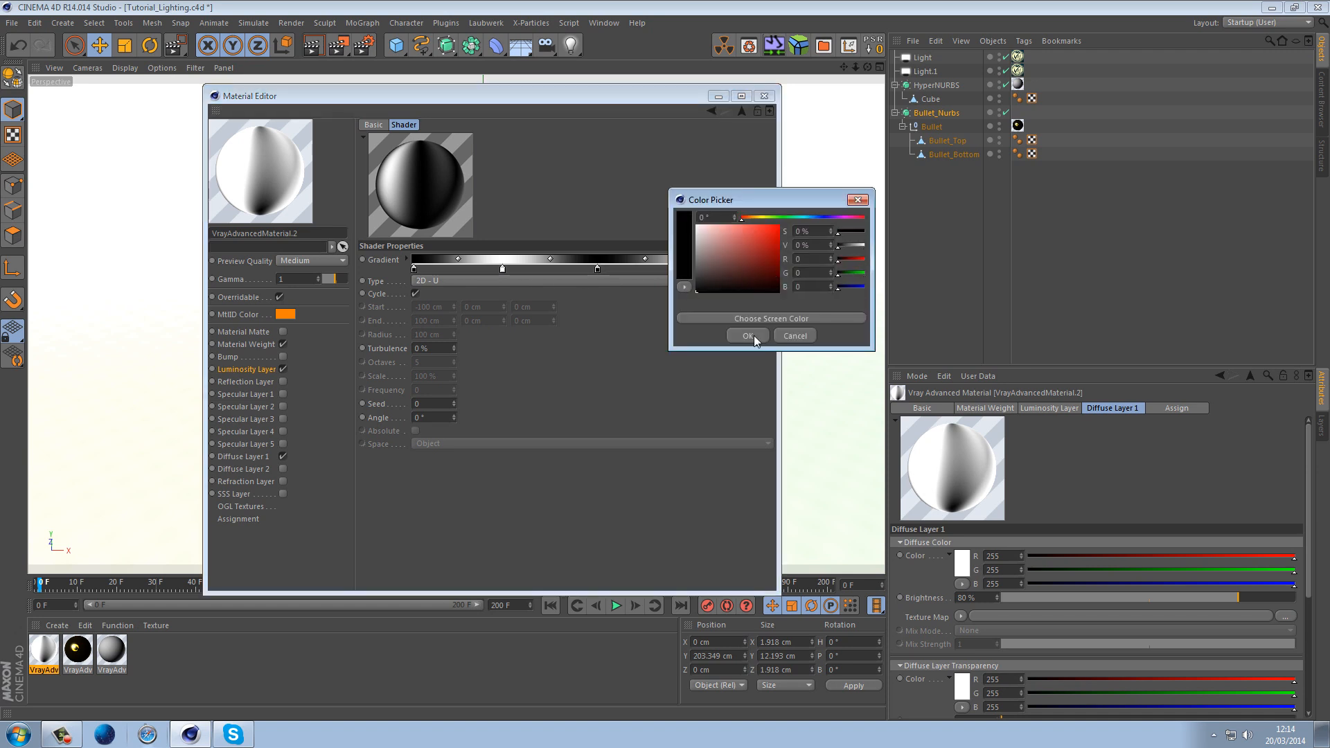
left_click(730, 335)
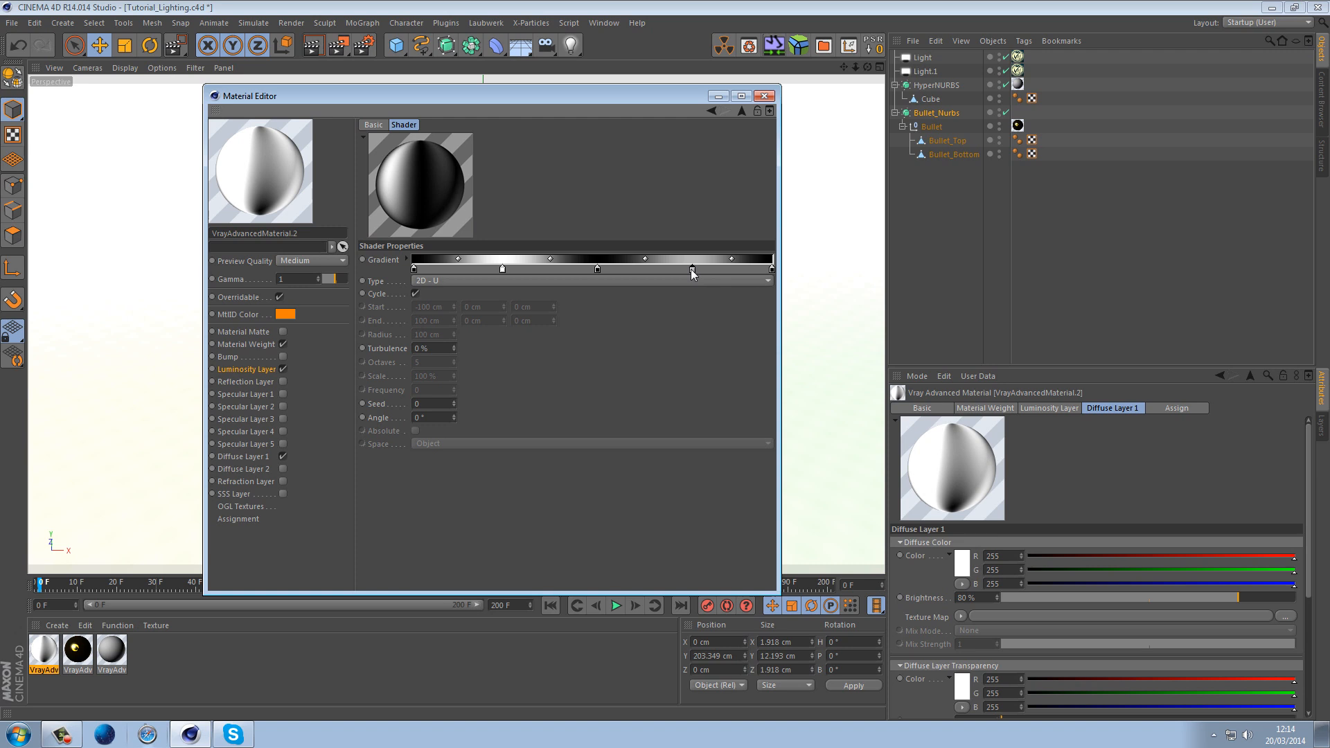
Shift the middle black knot and the third added knot slightly toward the start of the gradient
left_click_drag(691, 269, 685, 269)
left_click_drag(598, 269, 582, 269)
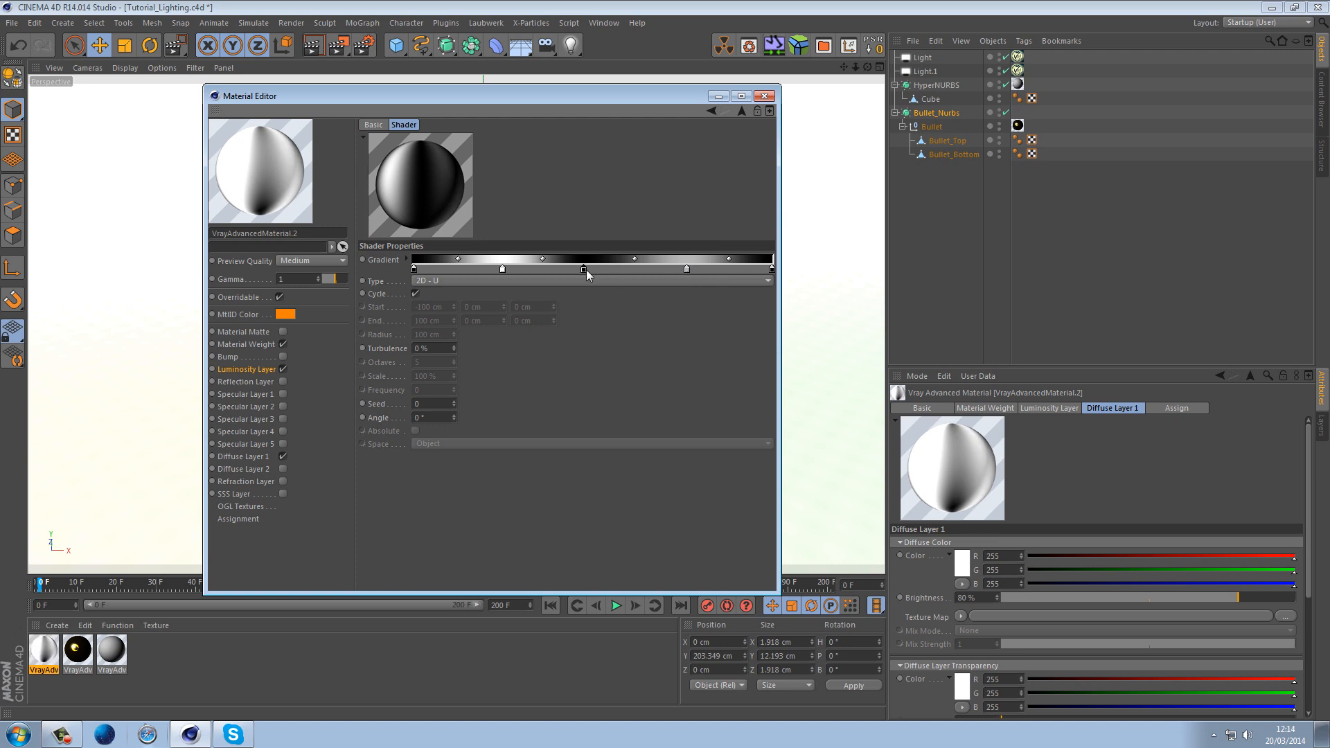
left_click_drag(687, 268, 681, 271)
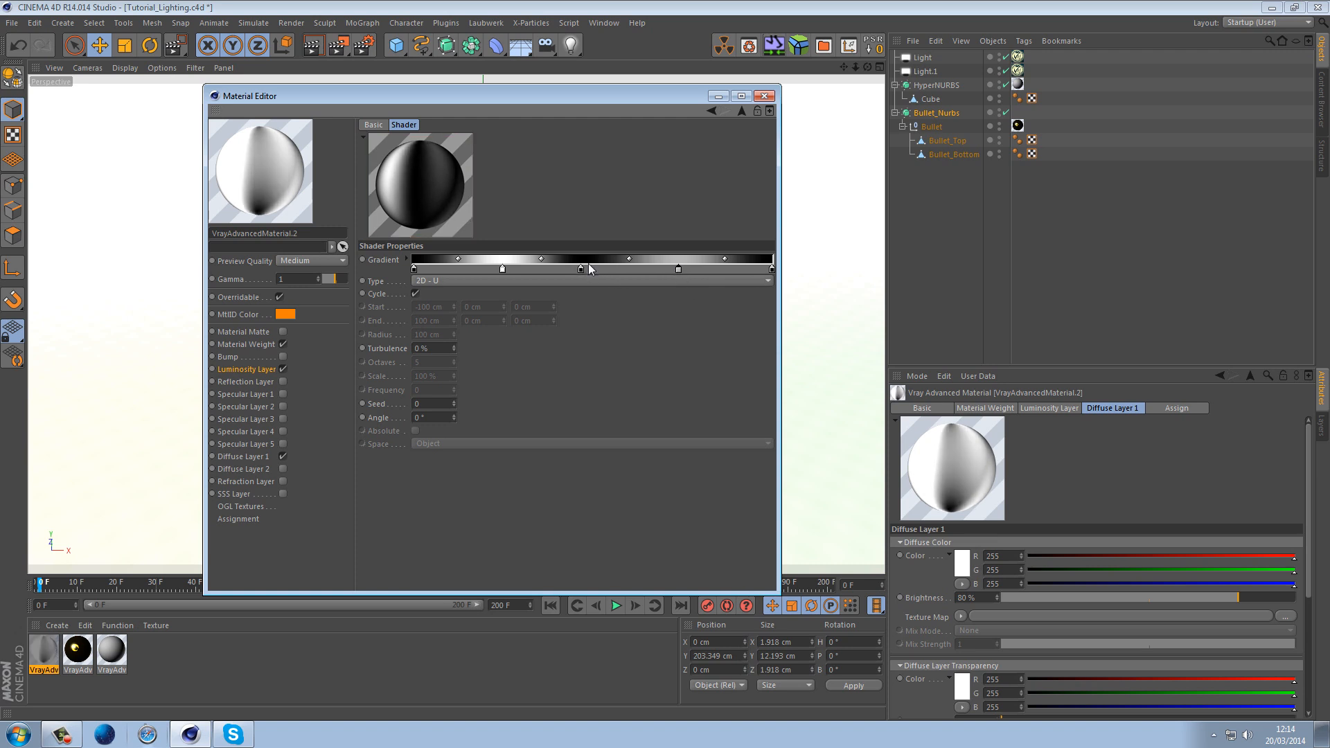
Shift the luminosity gradient's middle black knot slightly toward the start and make the third added knot white
mouse_move(582, 268)
left_mouse_down()
mouse_move(496, 270)
mouse_move(572, 271)
left_mouse_up()
double_click(679, 269)
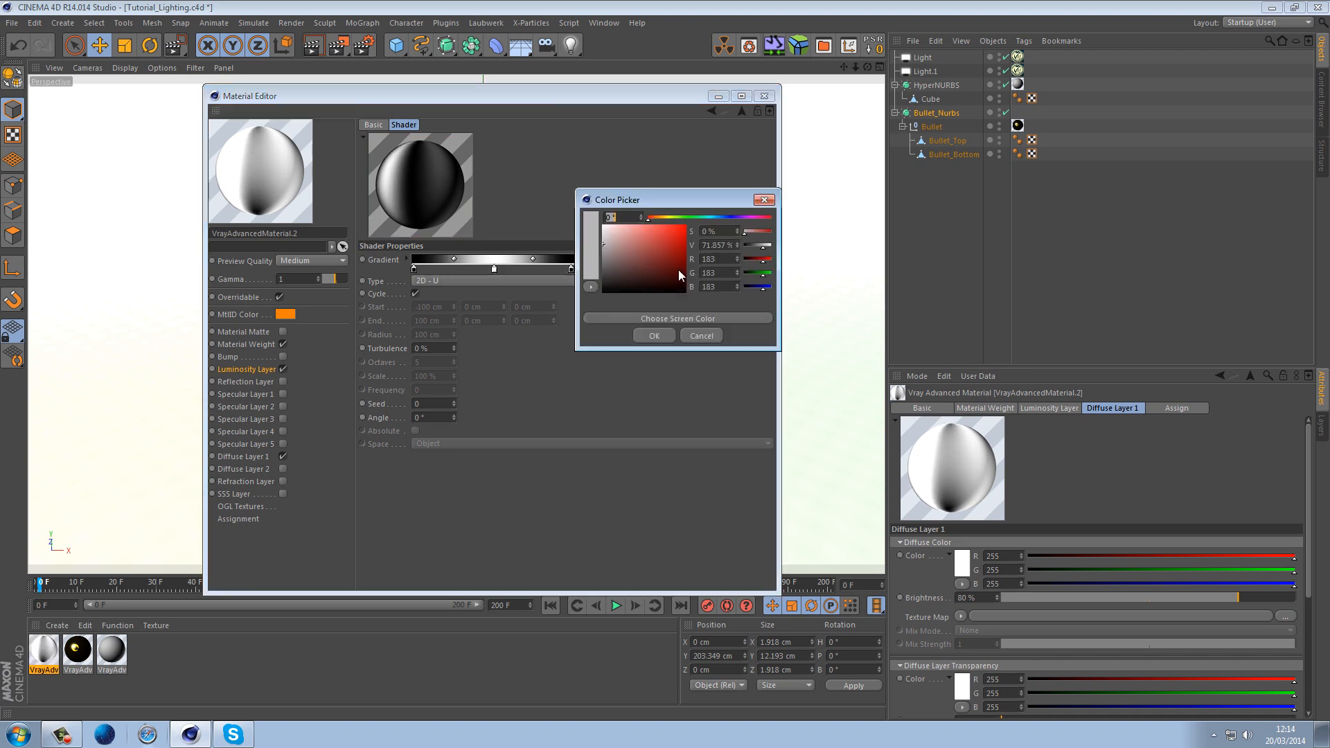
left_click(654, 335)
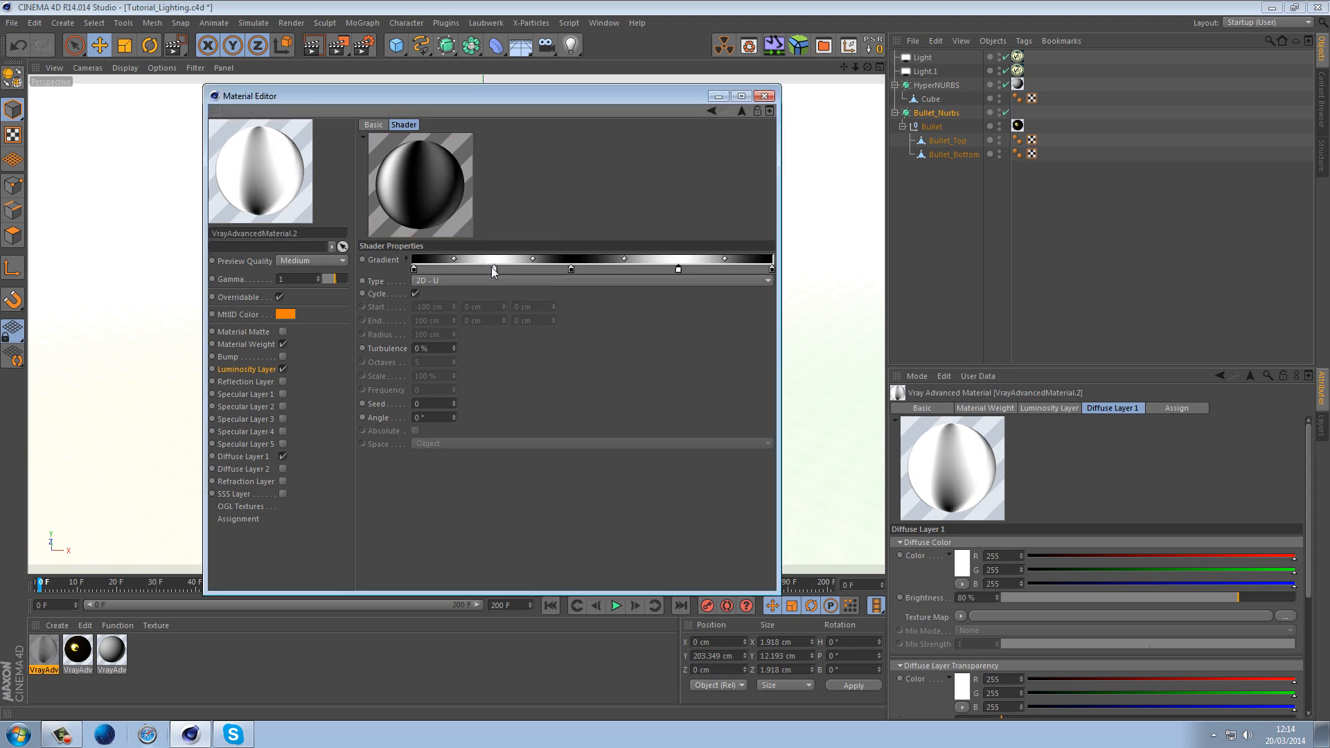
double_click(493, 268)
left_click(478, 334)
left_click(764, 96)
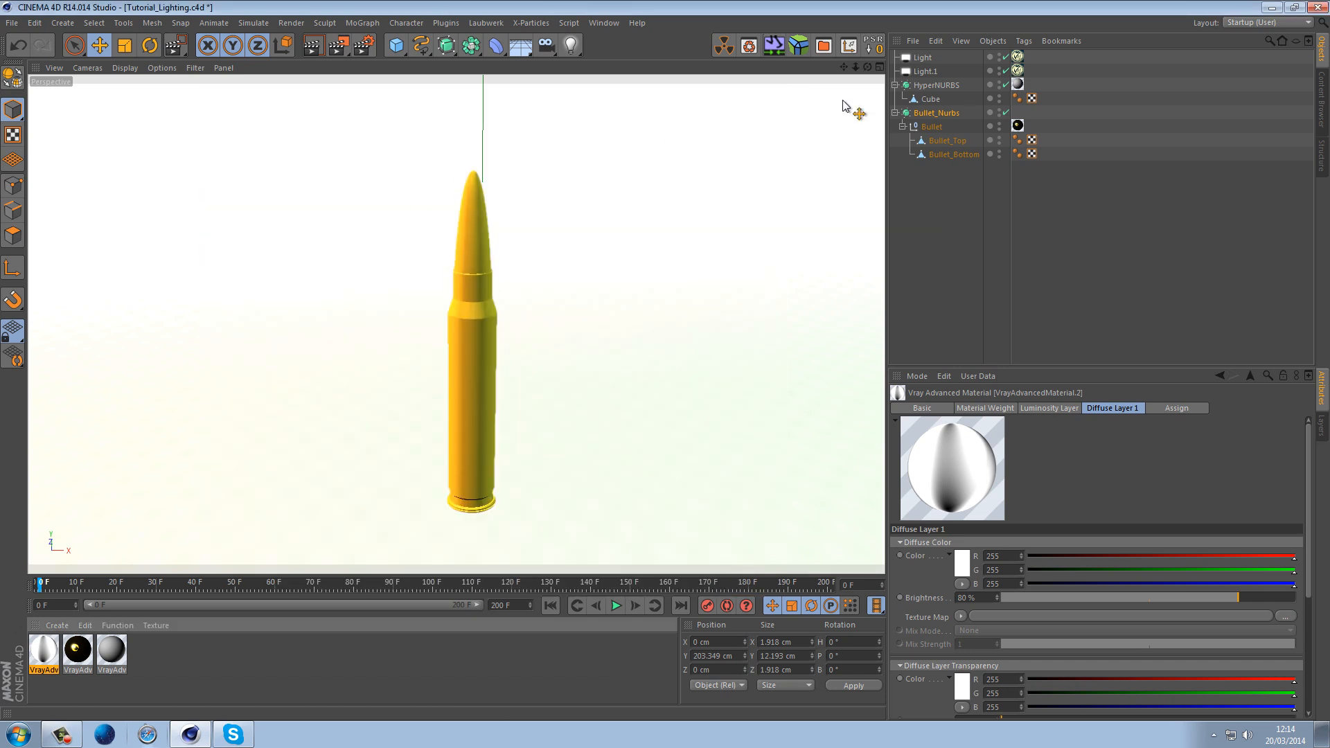
Enable Use Texture in the area light settings of both lights' VrayLight tags together
left_click(1018, 56)
left_click(1017, 70, "ctrl")
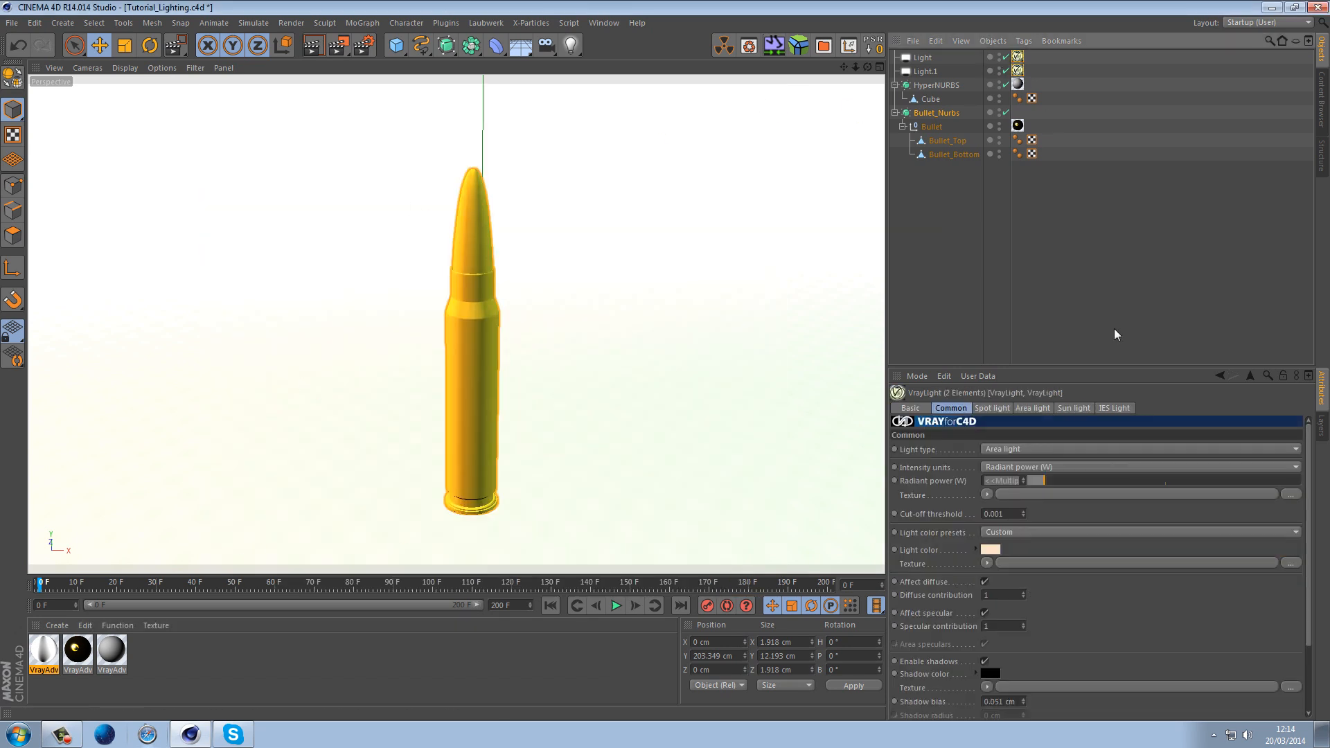
scroll(1098, 602, "down", 3)
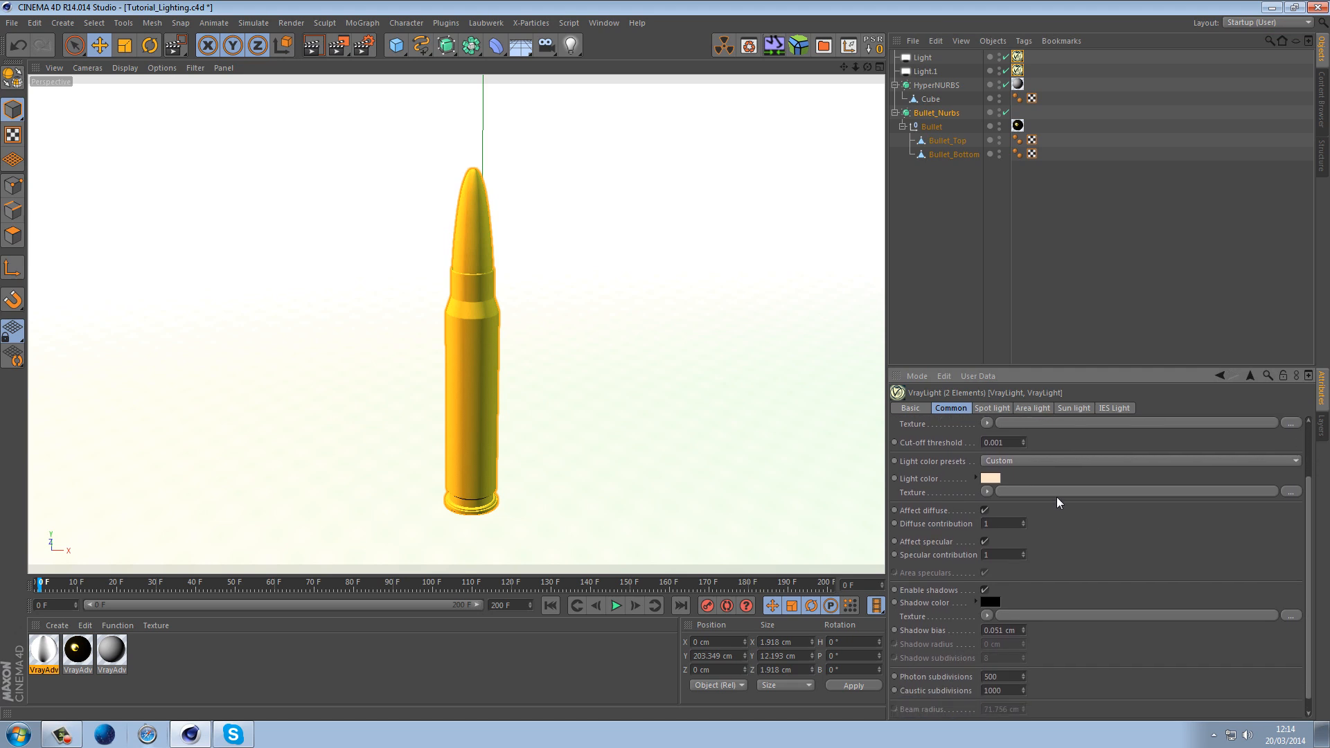
left_click(1032, 408)
left_click(959, 619)
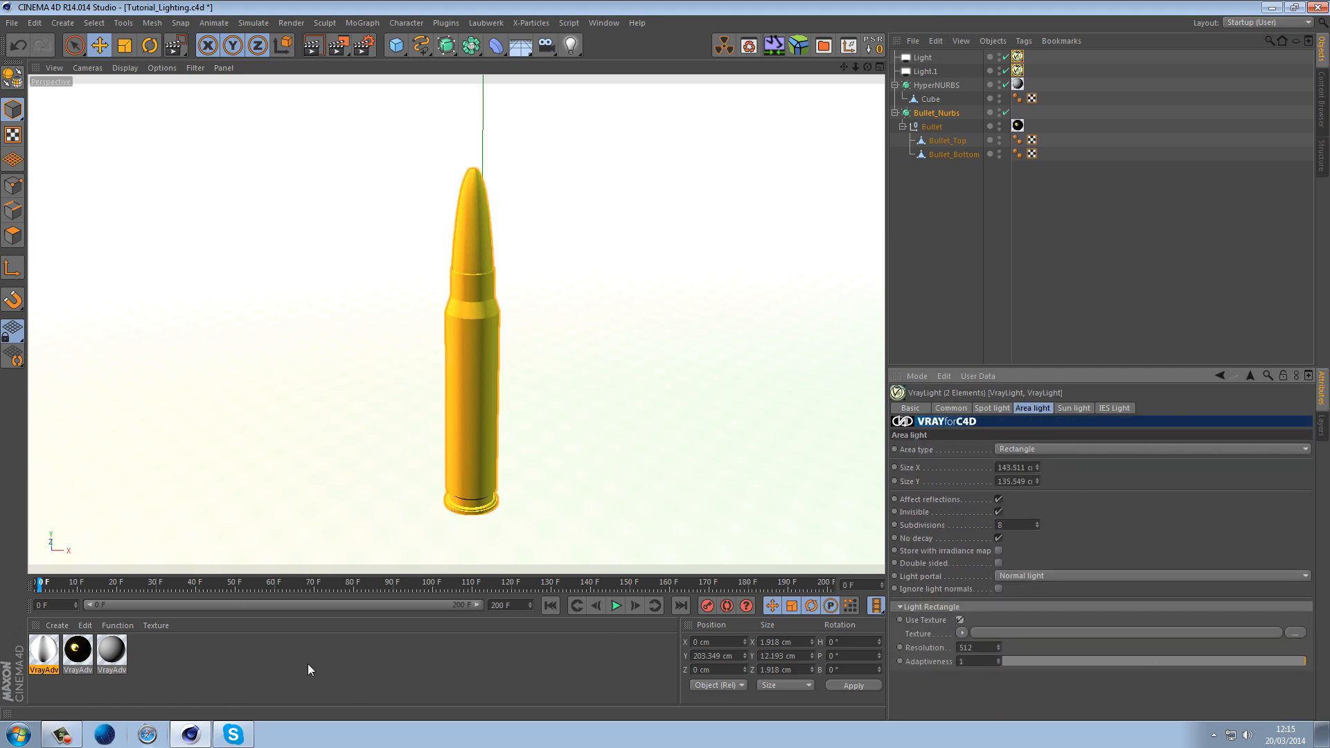
Try to assign the new gradient material as the rectangle texture of both area lights
left_click_drag(48, 651, 990, 633)
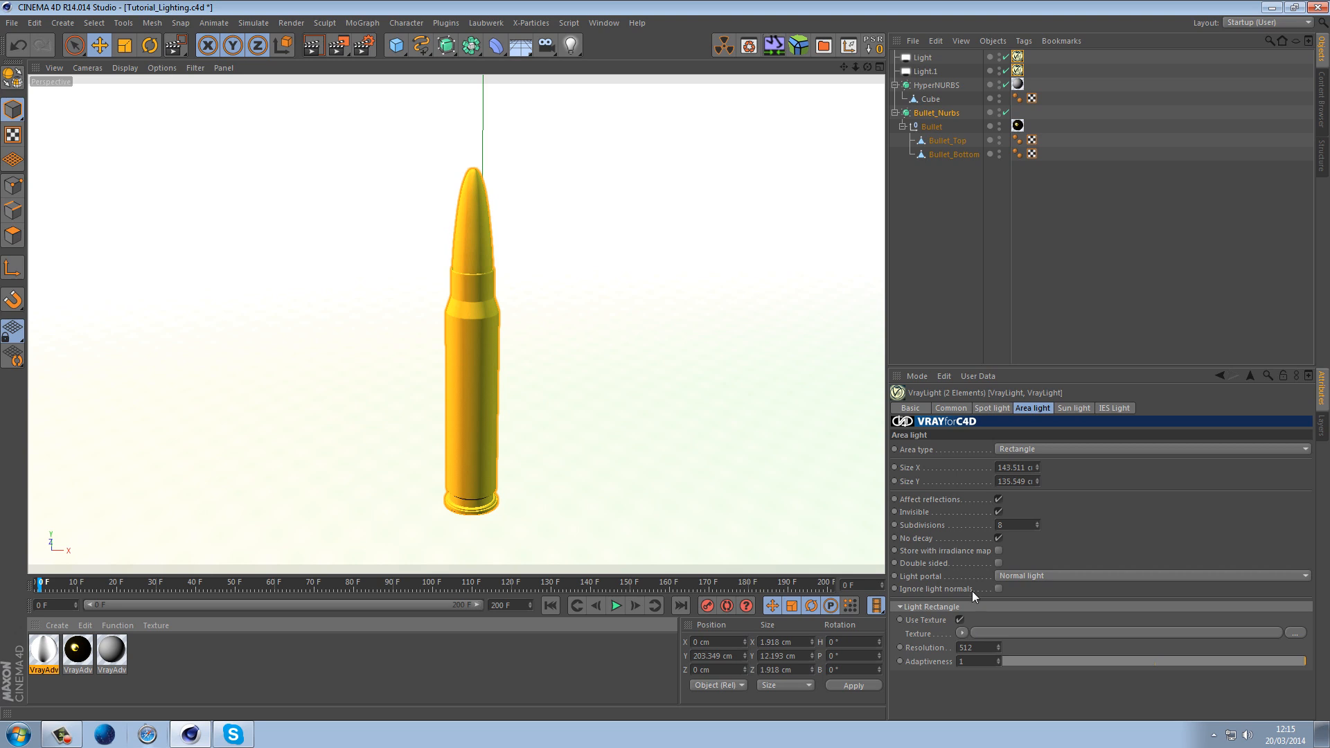
left_click(962, 411)
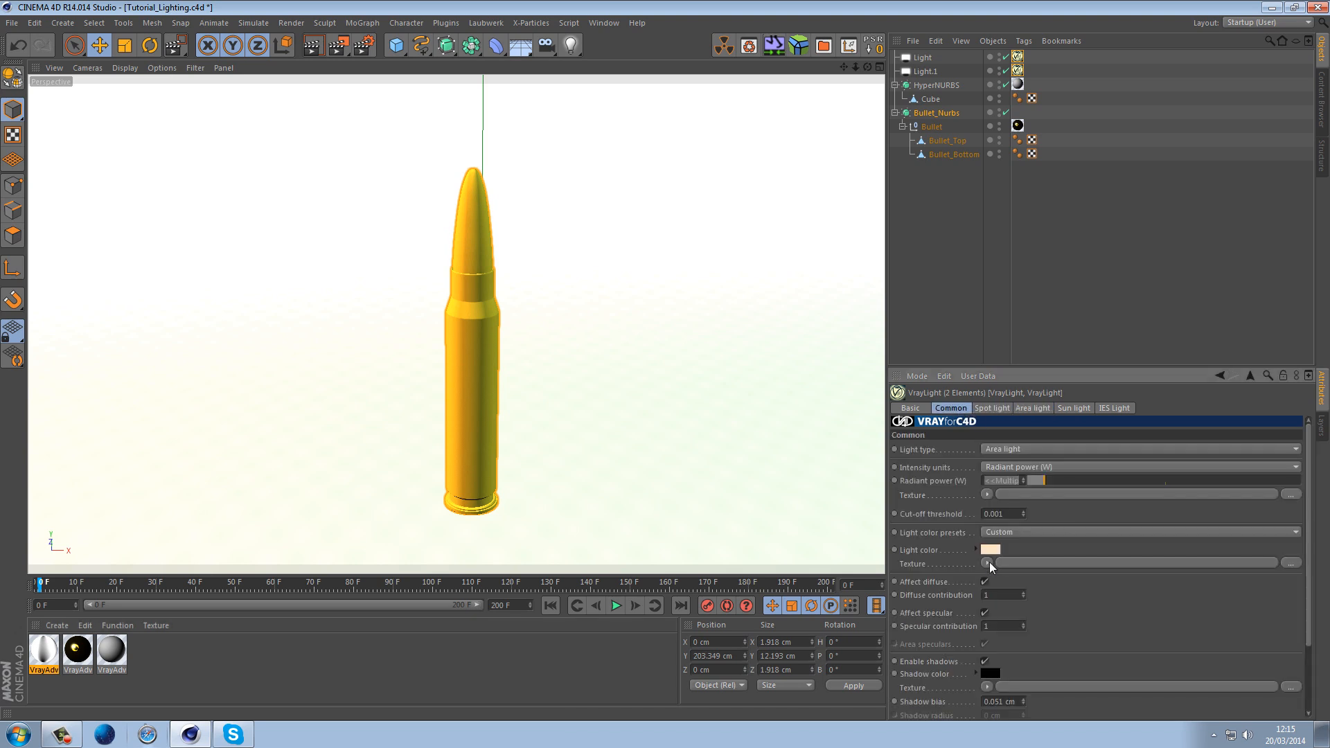
scroll(1070, 625, "down", 3)
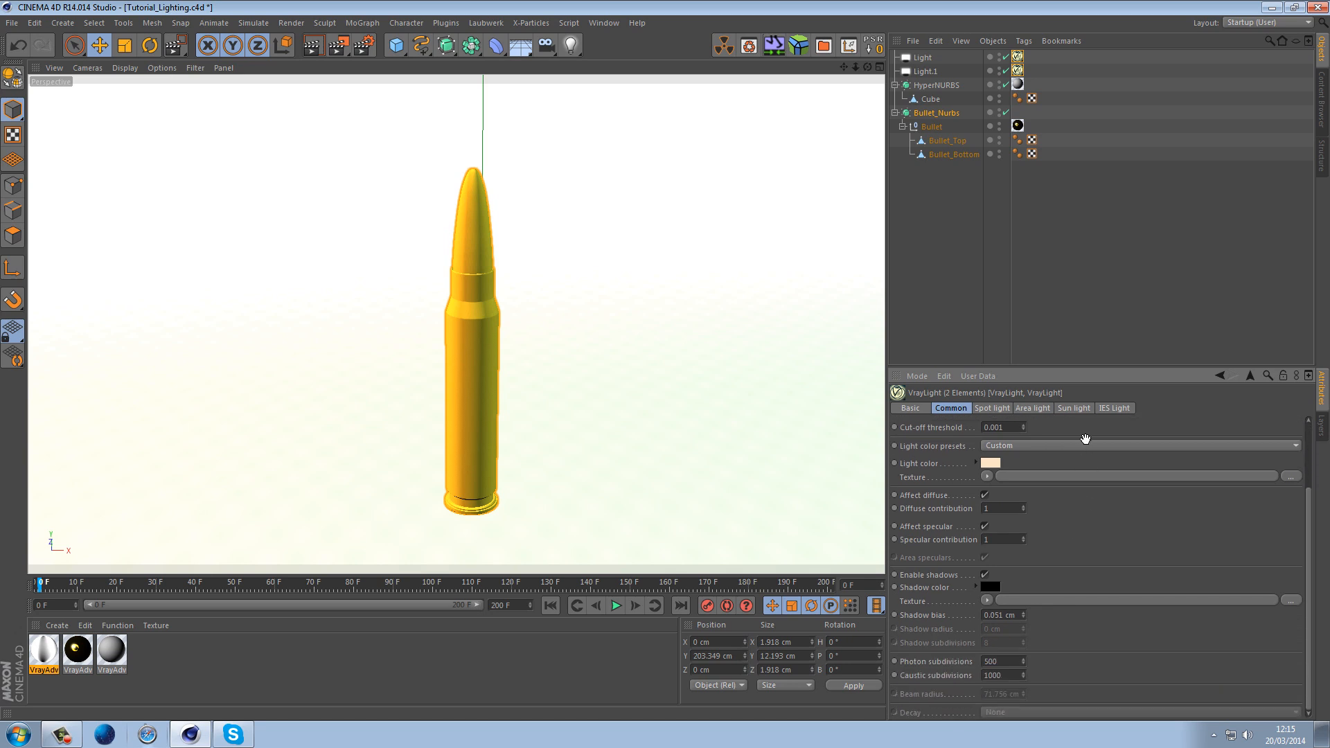
Open the My model project and examine the area light texture settings on its two lights' VrayLight tags
left_click(12, 23)
left_click(32, 58)
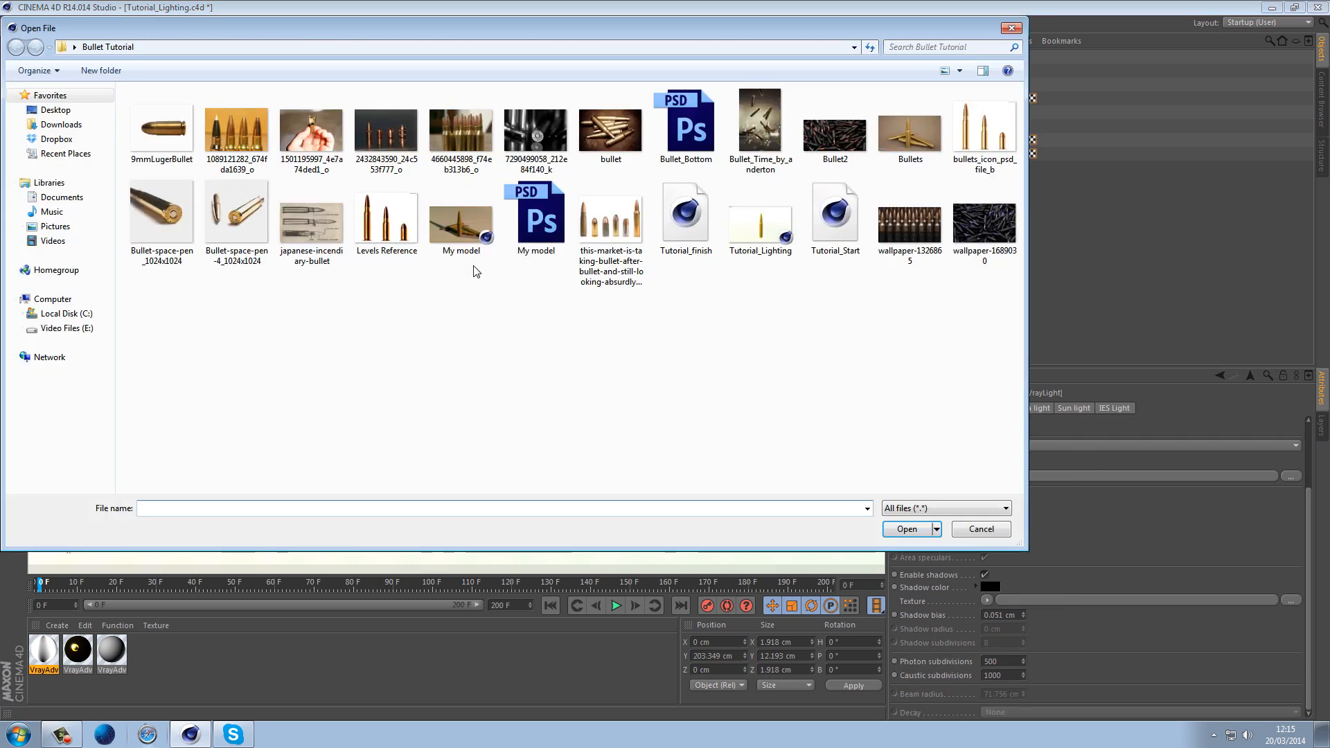
double_click(460, 223)
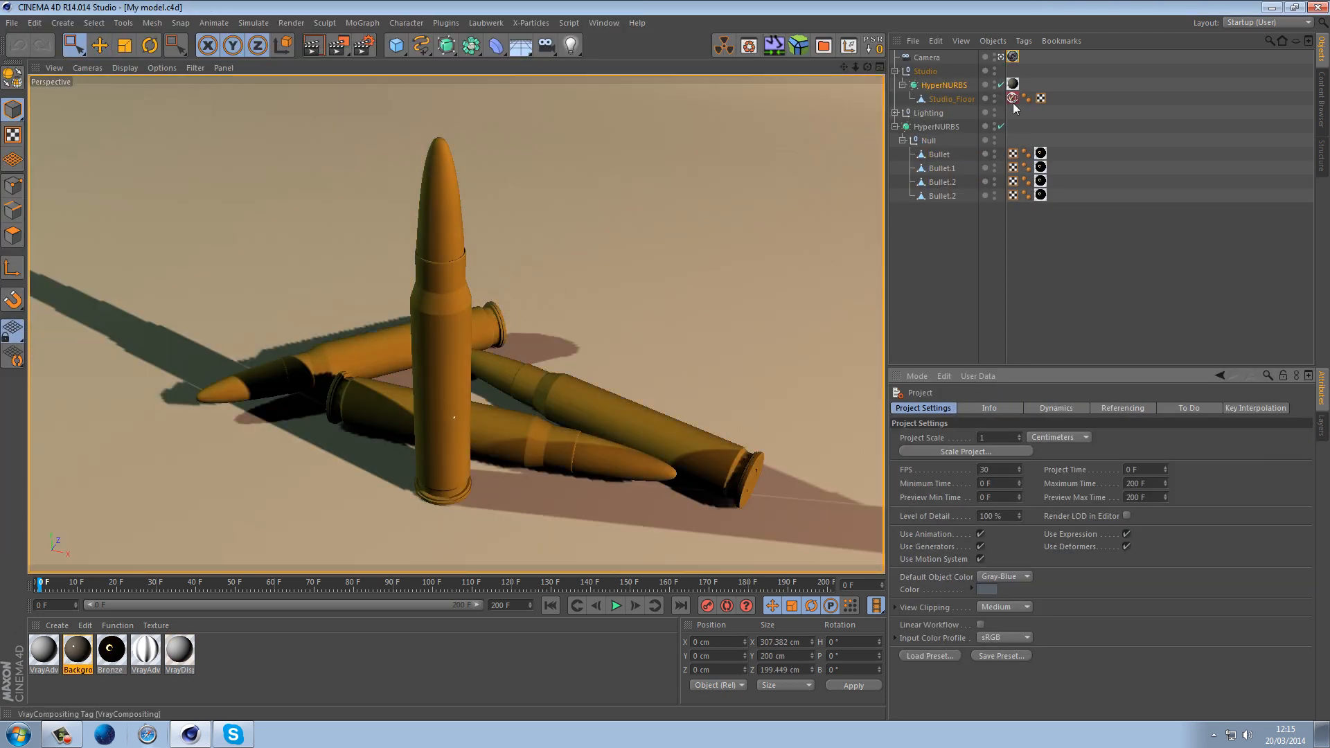
left_click(895, 113)
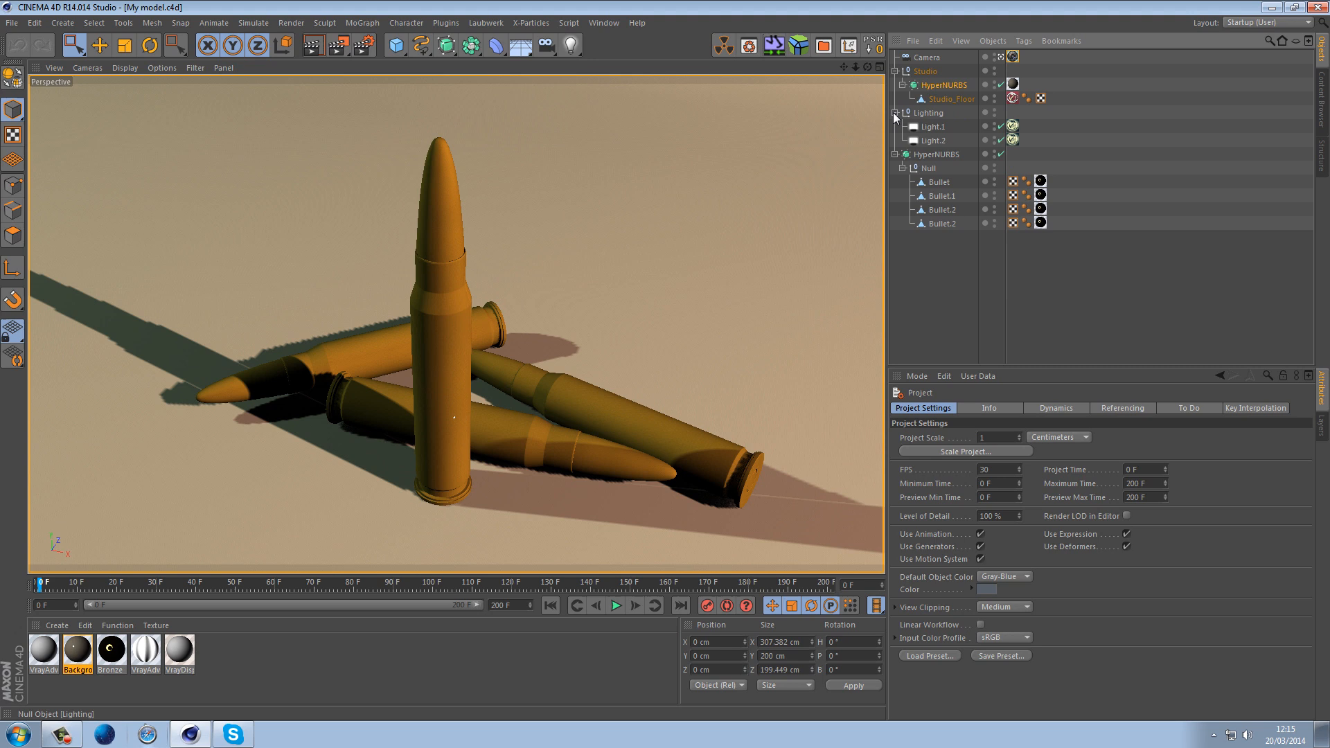
left_click(1013, 140)
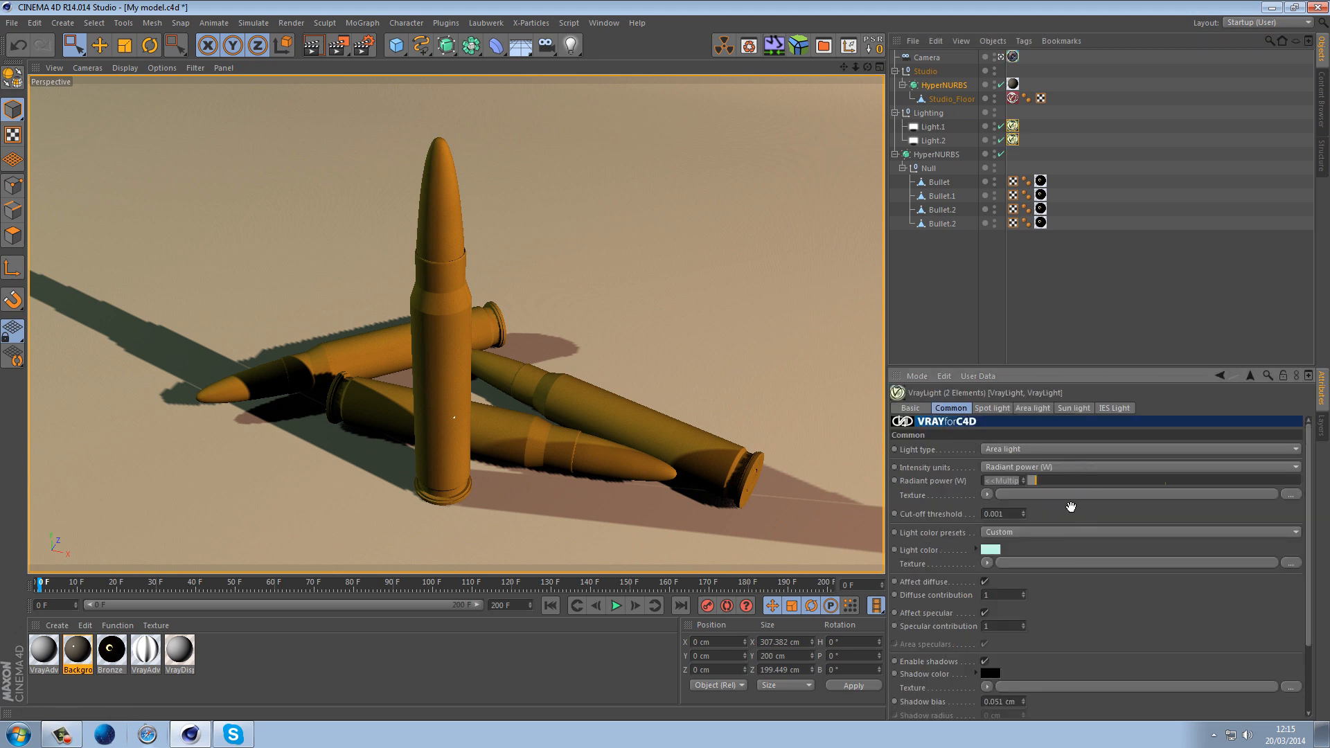
scroll(1073, 513, "down", 3)
left_click(992, 408)
left_click(1030, 408)
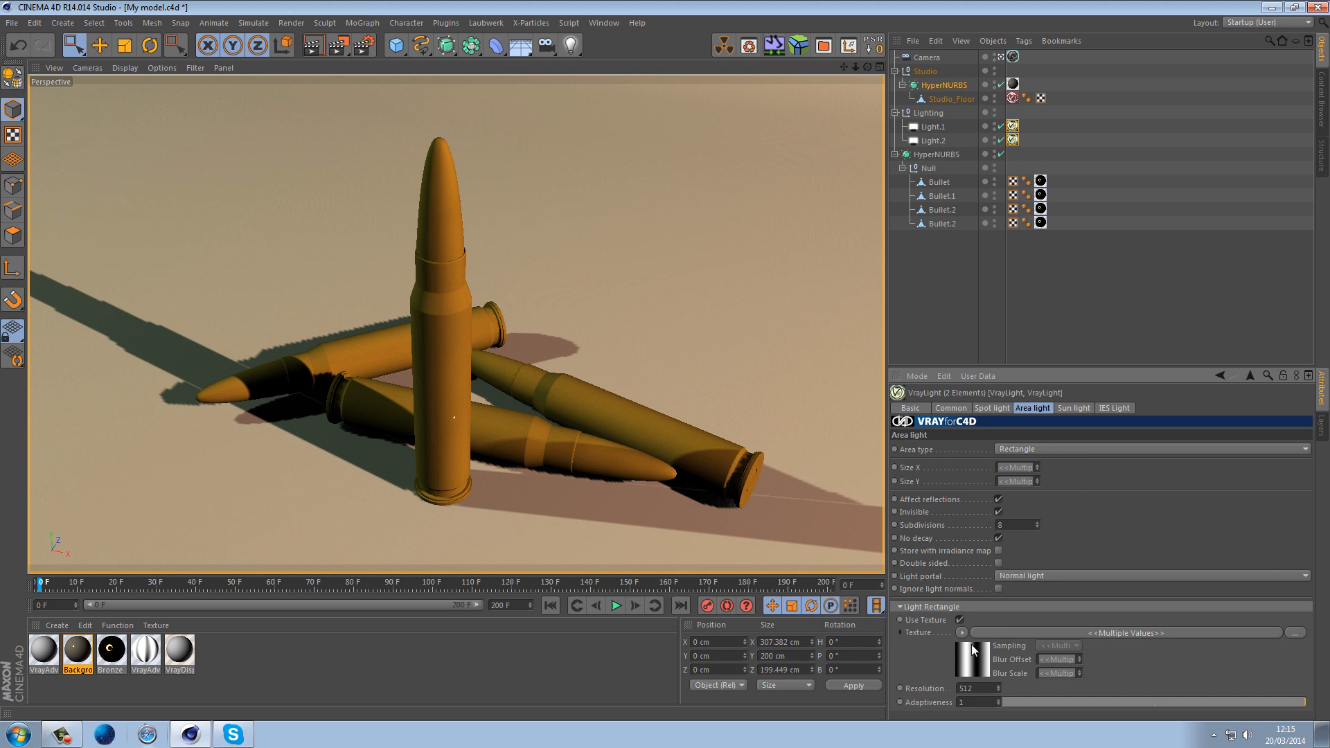
Return to Tutorial_Lighting.c4d and copy the Gradient shader from the new material's luminosity texture map
left_click(600, 22)
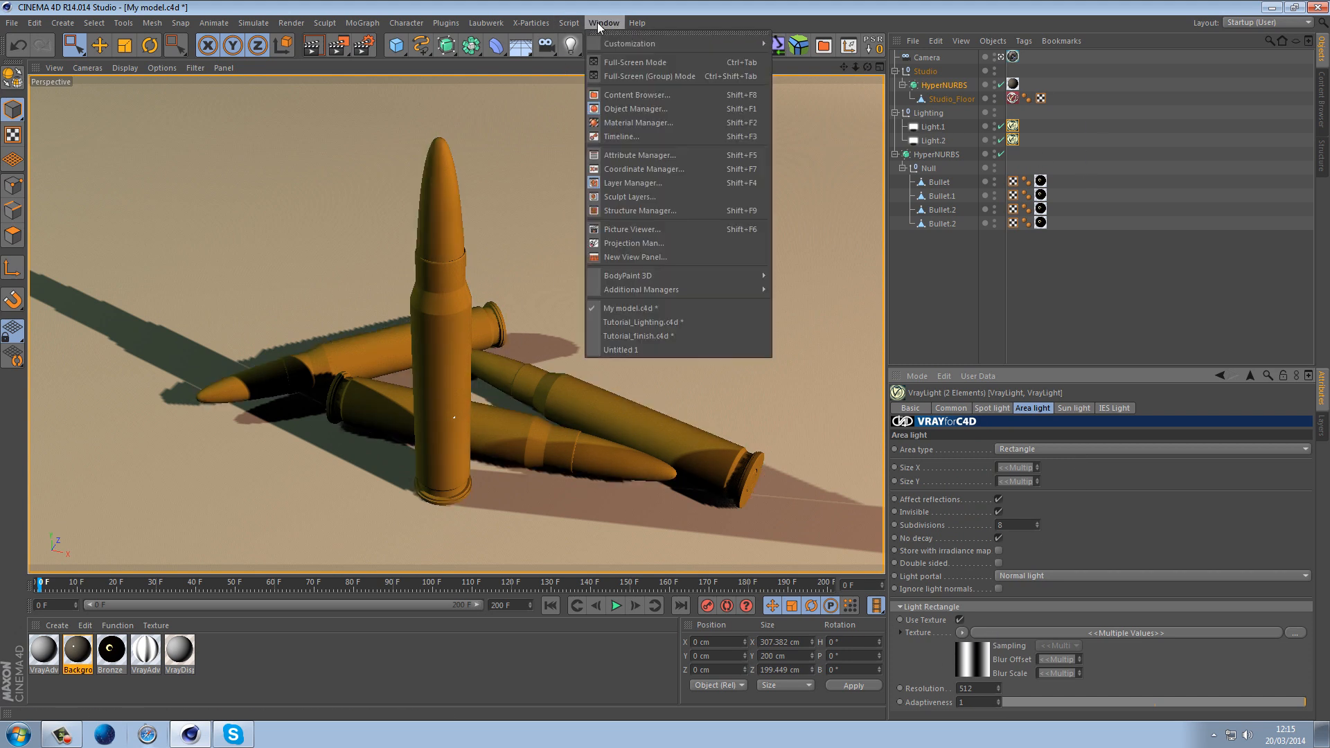
left_click(663, 321)
left_click(42, 658)
double_click(41, 658)
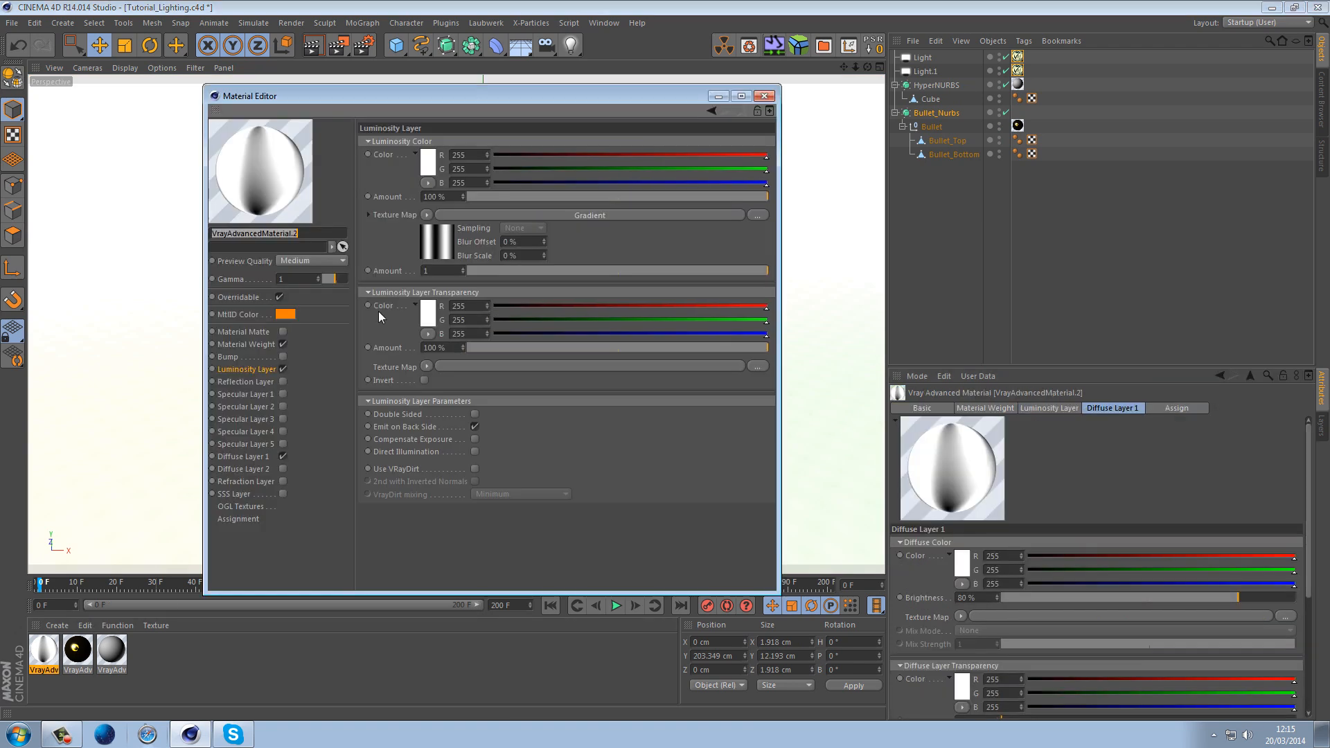
left_click(427, 219)
left_click(557, 283)
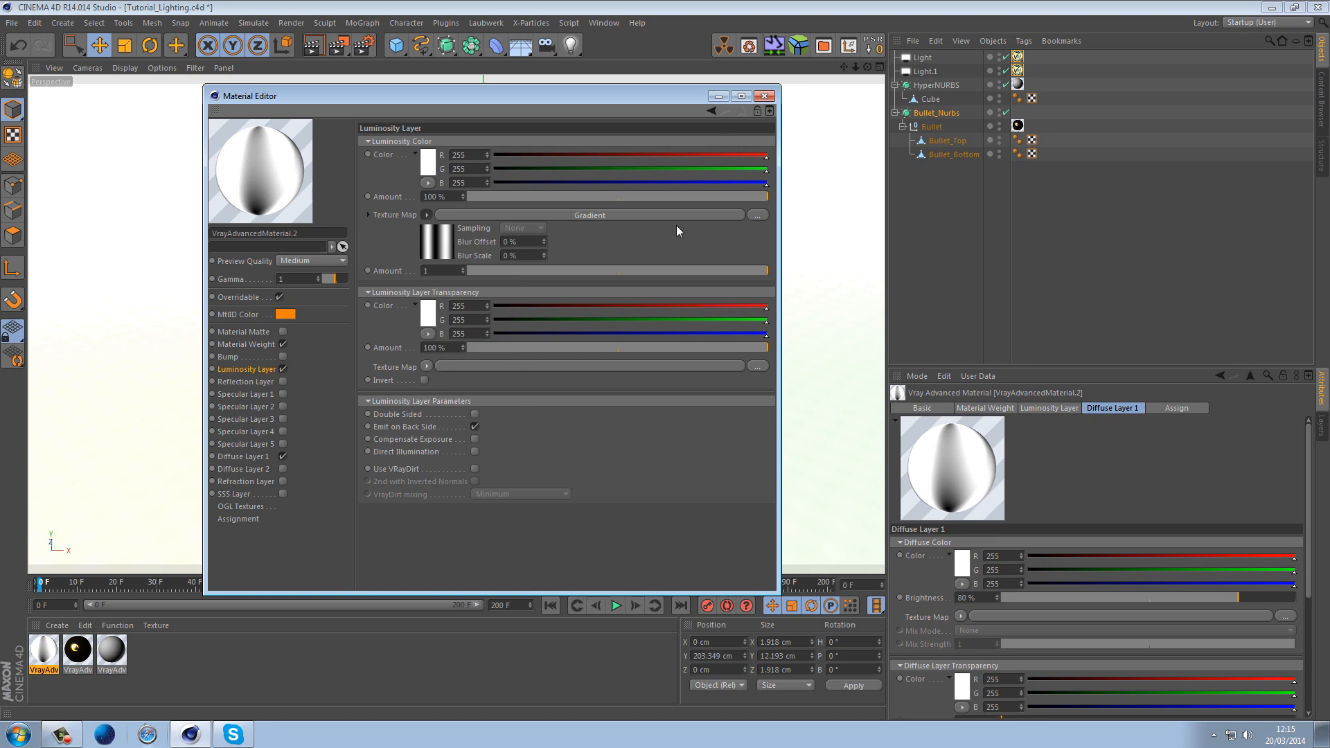
left_click(765, 98)
Paste the copied gradient into the area light texture of both lights' VrayLight tags
left_click(1017, 58)
left_click(1018, 70, "shift")
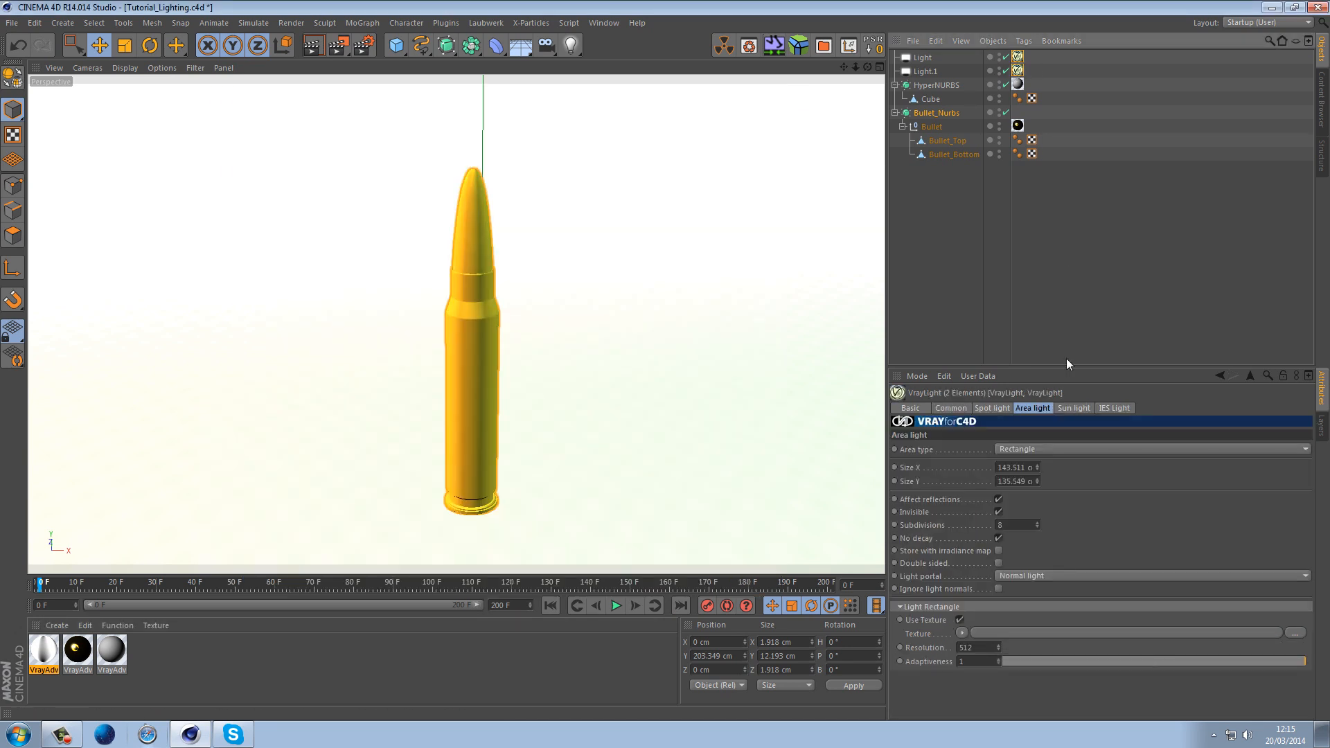
left_click(963, 633)
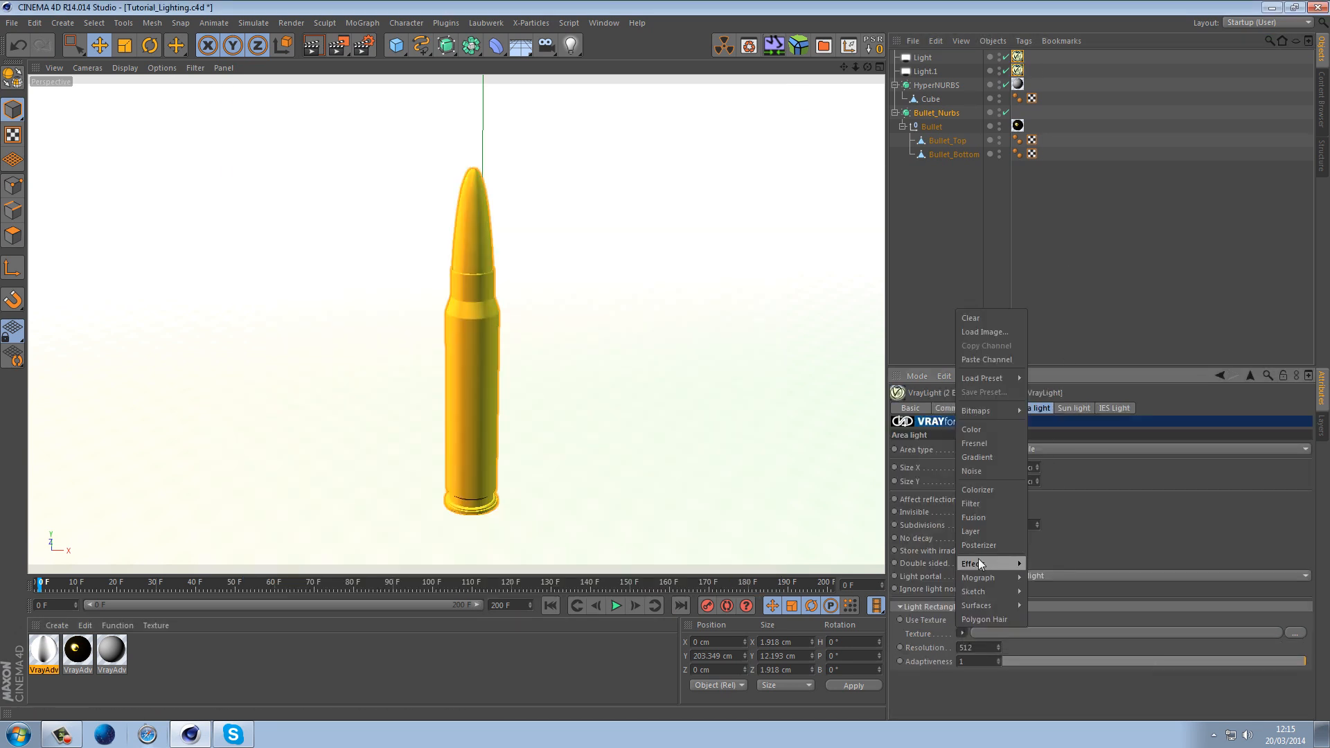
left_click(996, 359)
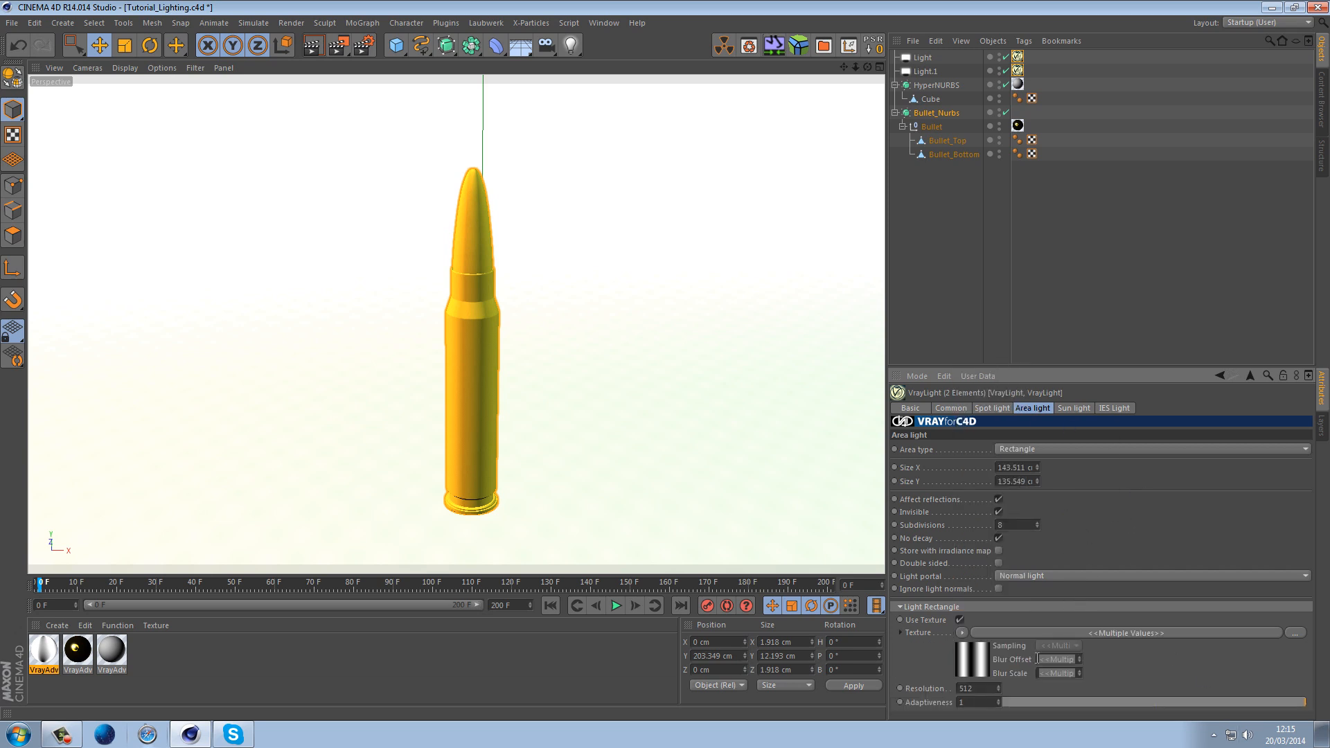
Test-render a region around the bullet's upper part and another around the whole bullet
left_click(338, 46)
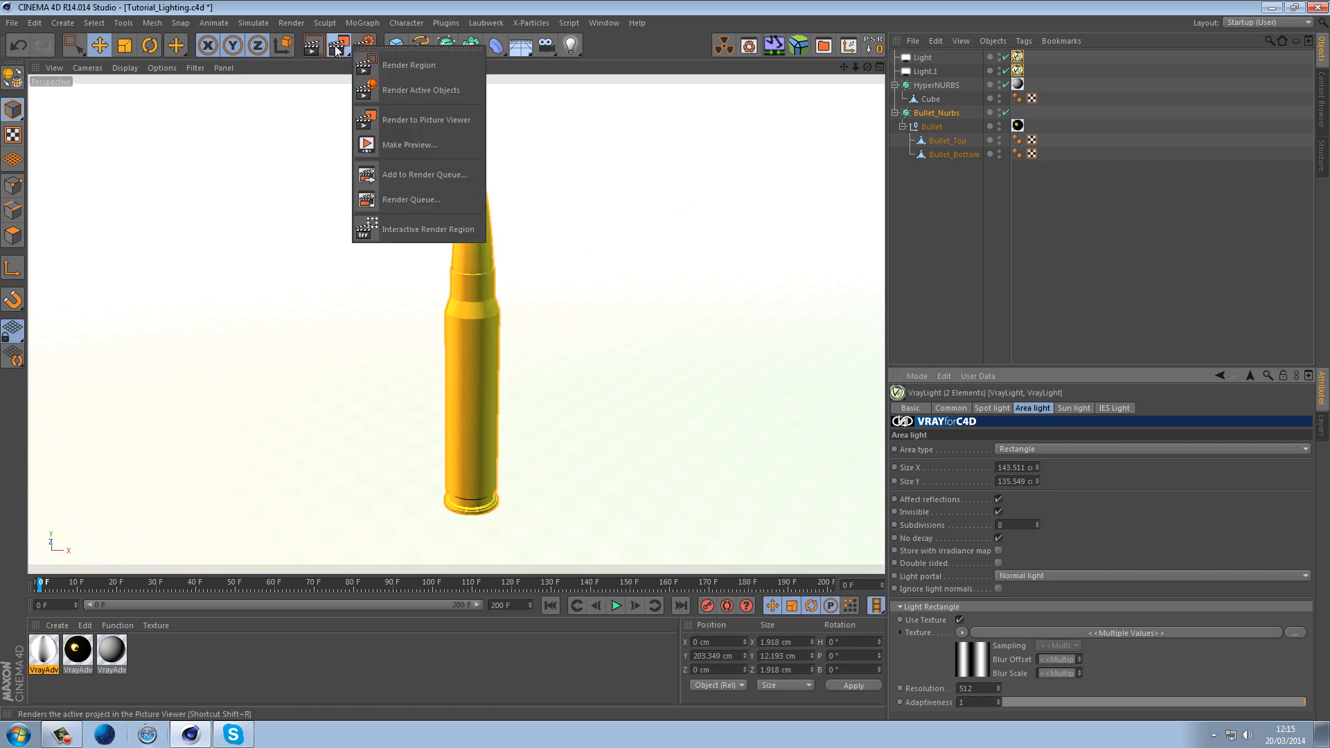
left_click(372, 65)
left_click_drag(430, 148, 510, 312)
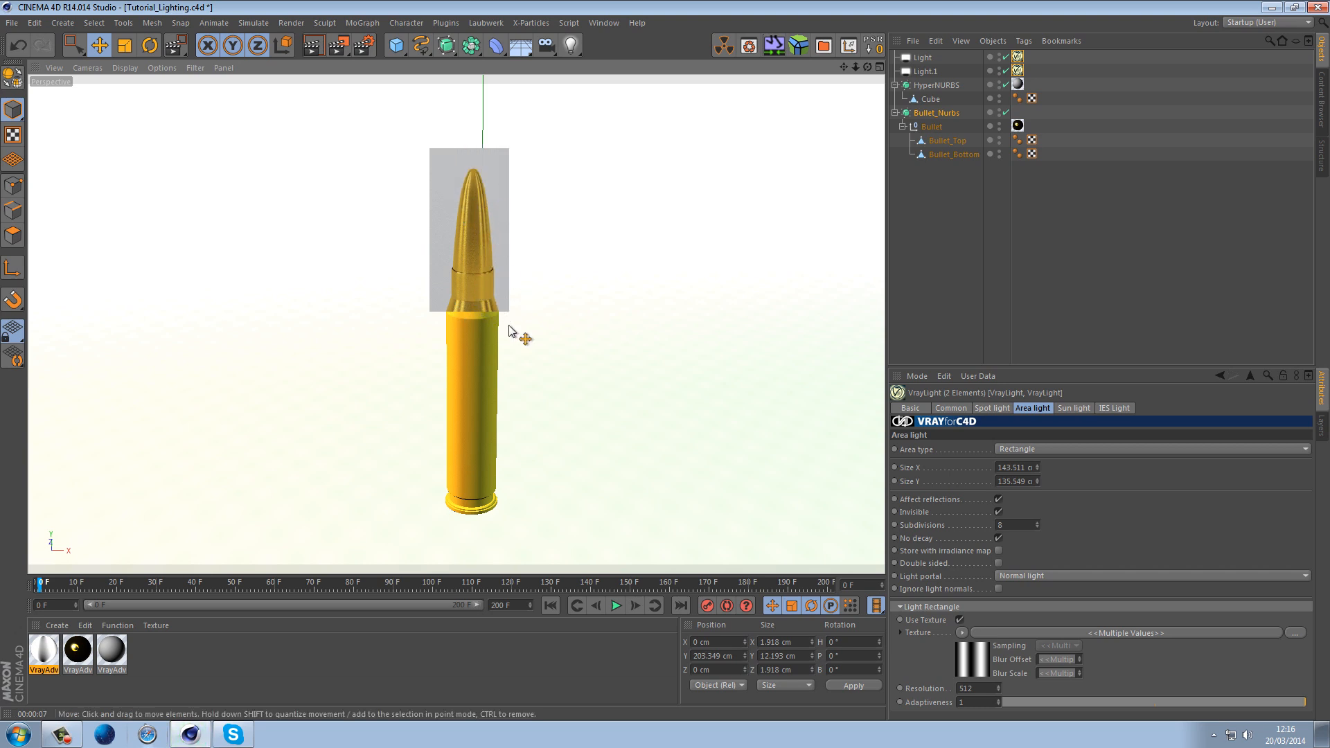
left_click_drag(340, 50, 374, 59)
left_click_drag(428, 152, 516, 533)
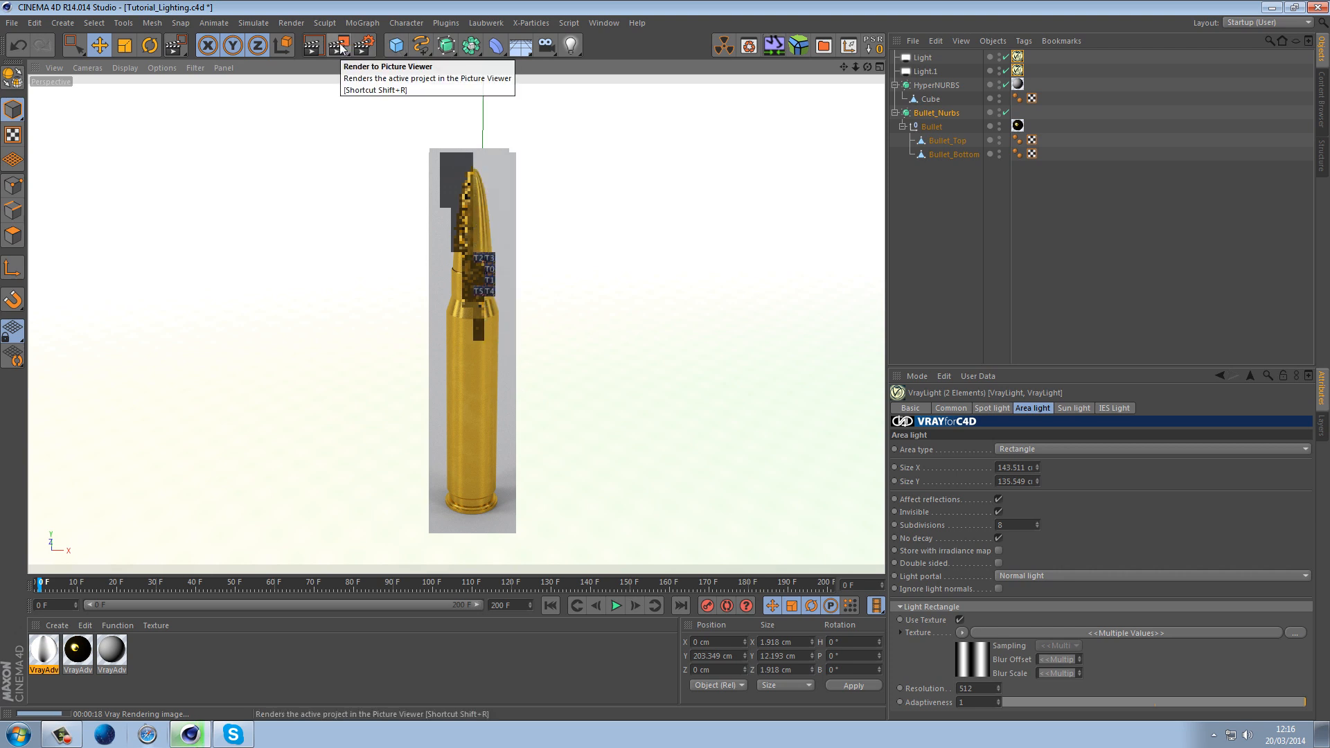
Frame the whole studio scene, select Light.1 and lower its intensity to 59.343 %
middle_click(773, 214)
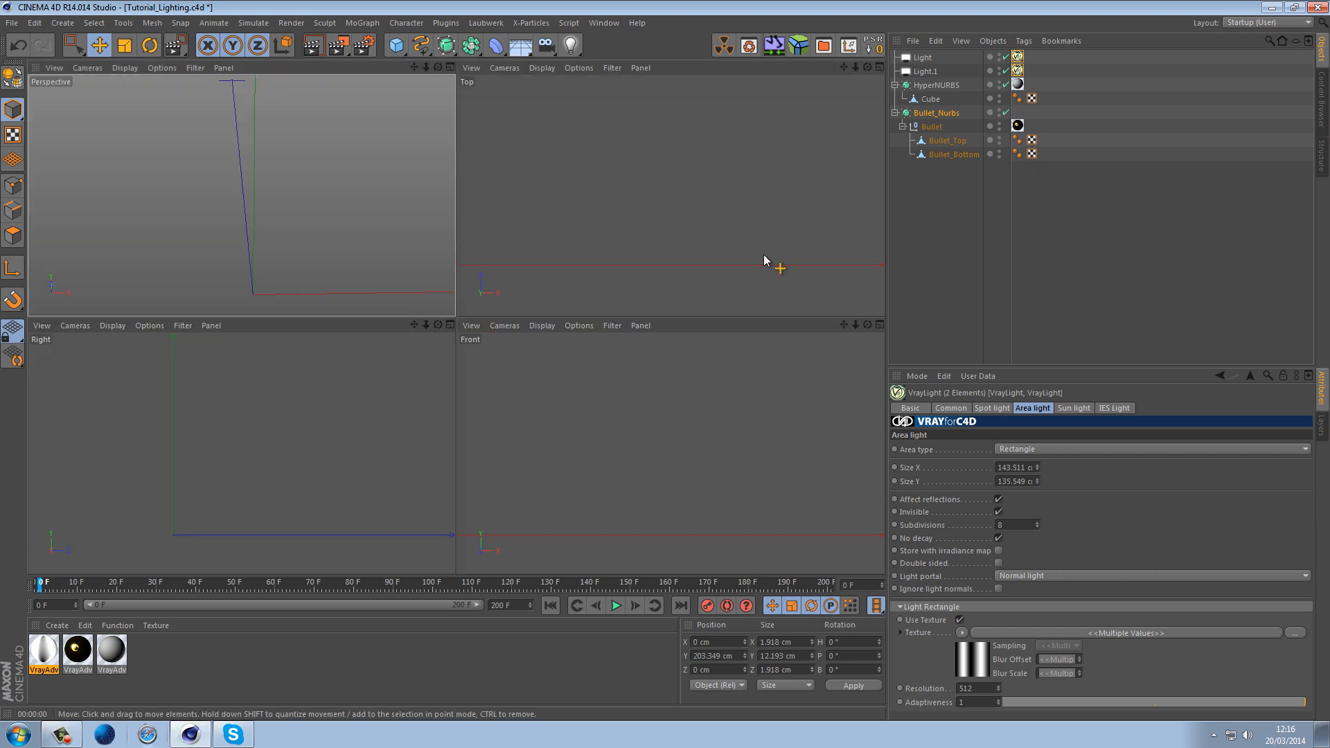
middle_click(341, 206)
middle_click(541, 315)
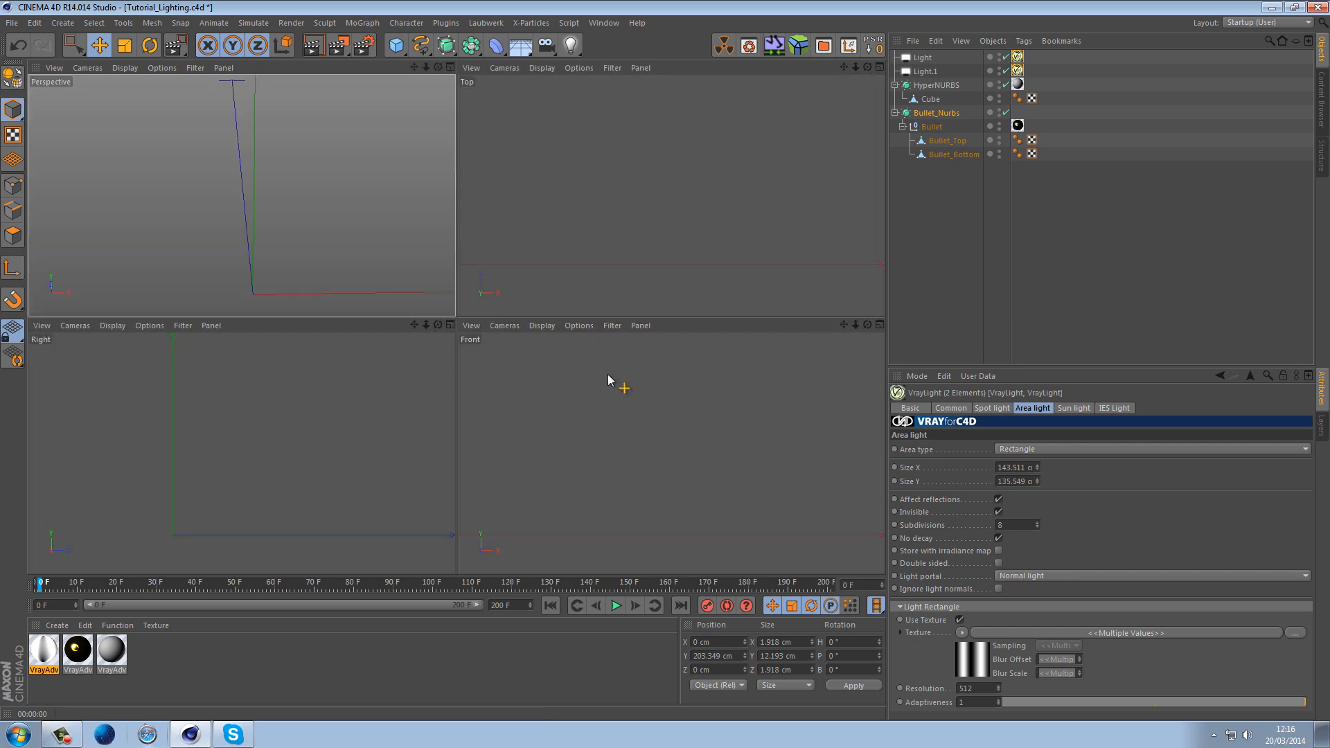
key("h")
key("h")
key("h")
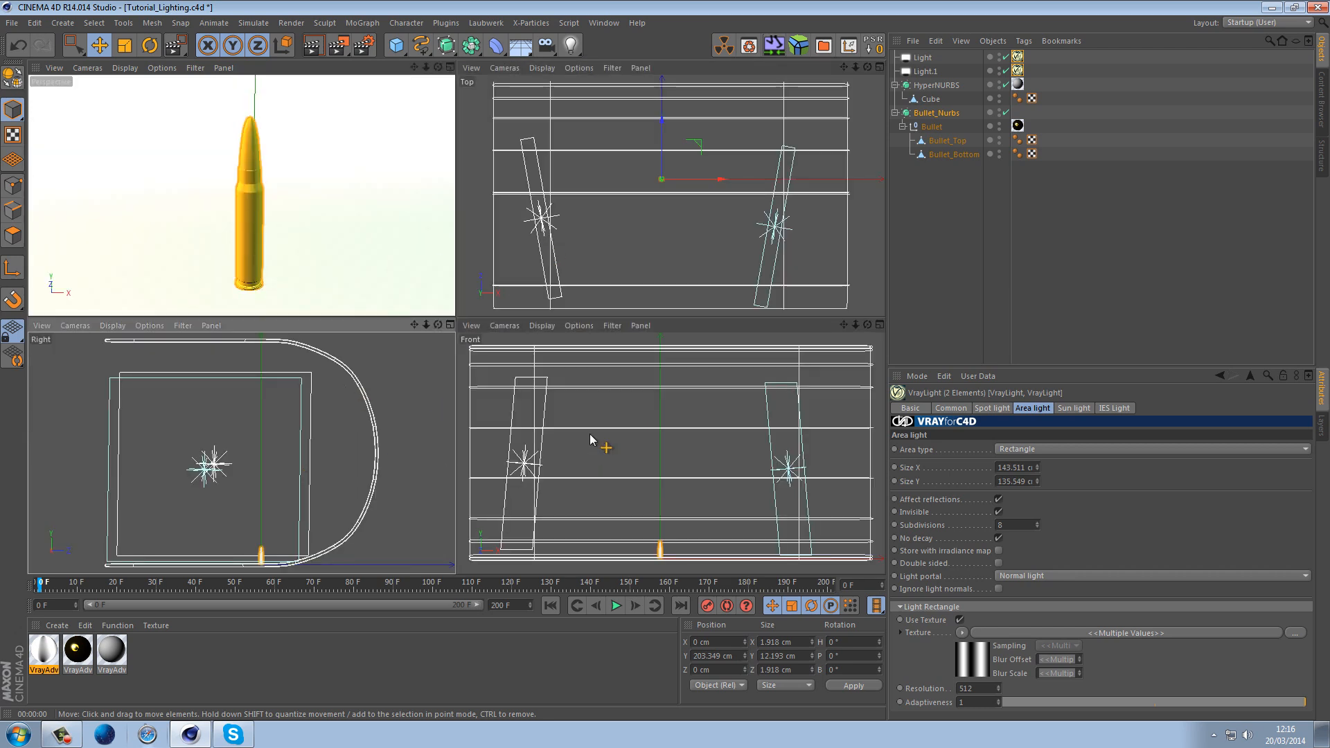
key("h")
middle_click(347, 208)
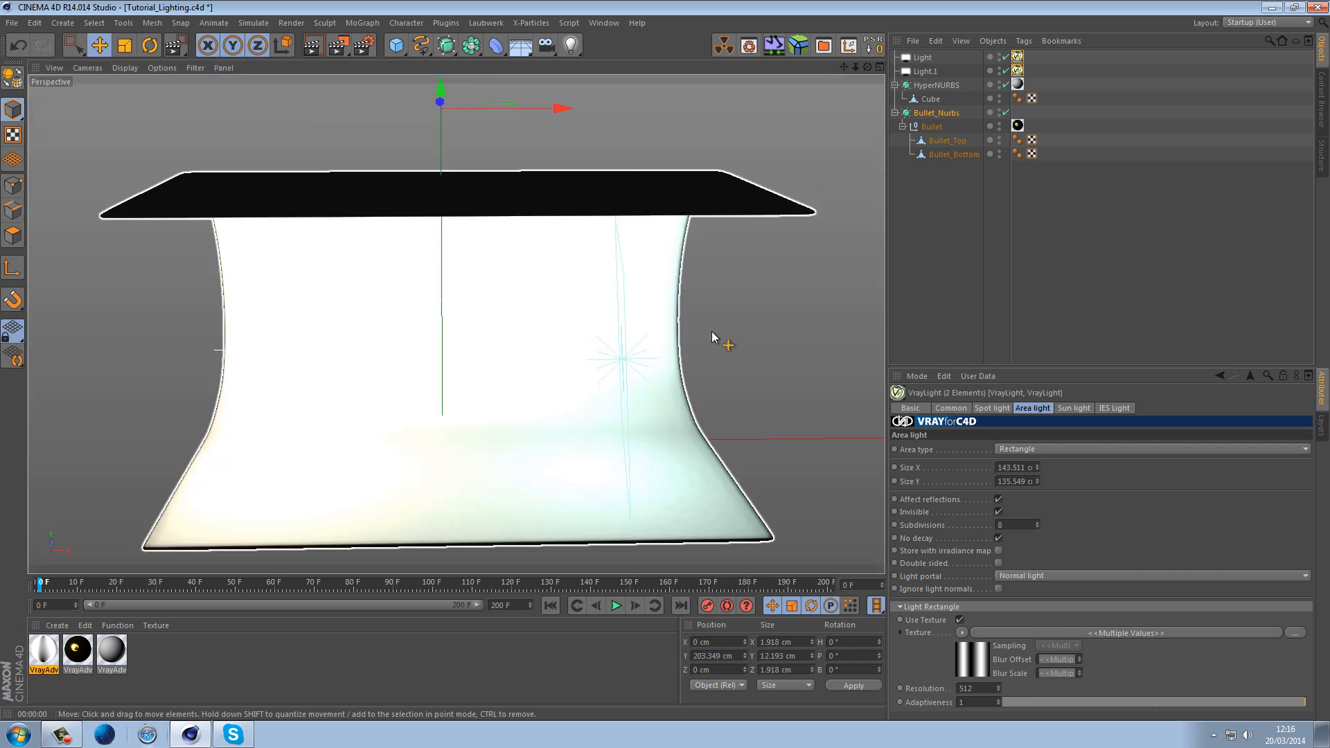
left_click_drag(712, 334, 624, 334, "alt")
left_click(925, 72)
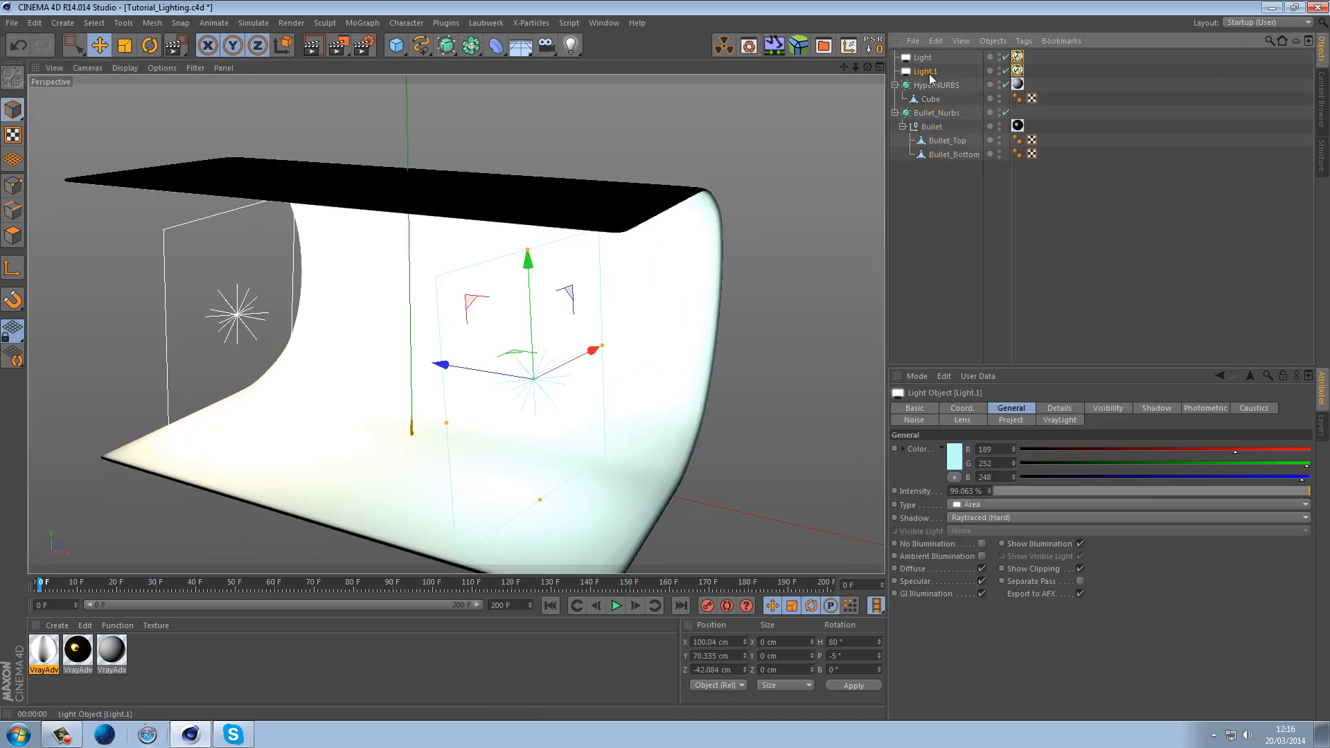
mouse_move(568, 423)
left_mouse_down("alt")
mouse_move(388, 385)
mouse_move(230, 386)
mouse_move(262, 386)
left_mouse_up("alt")
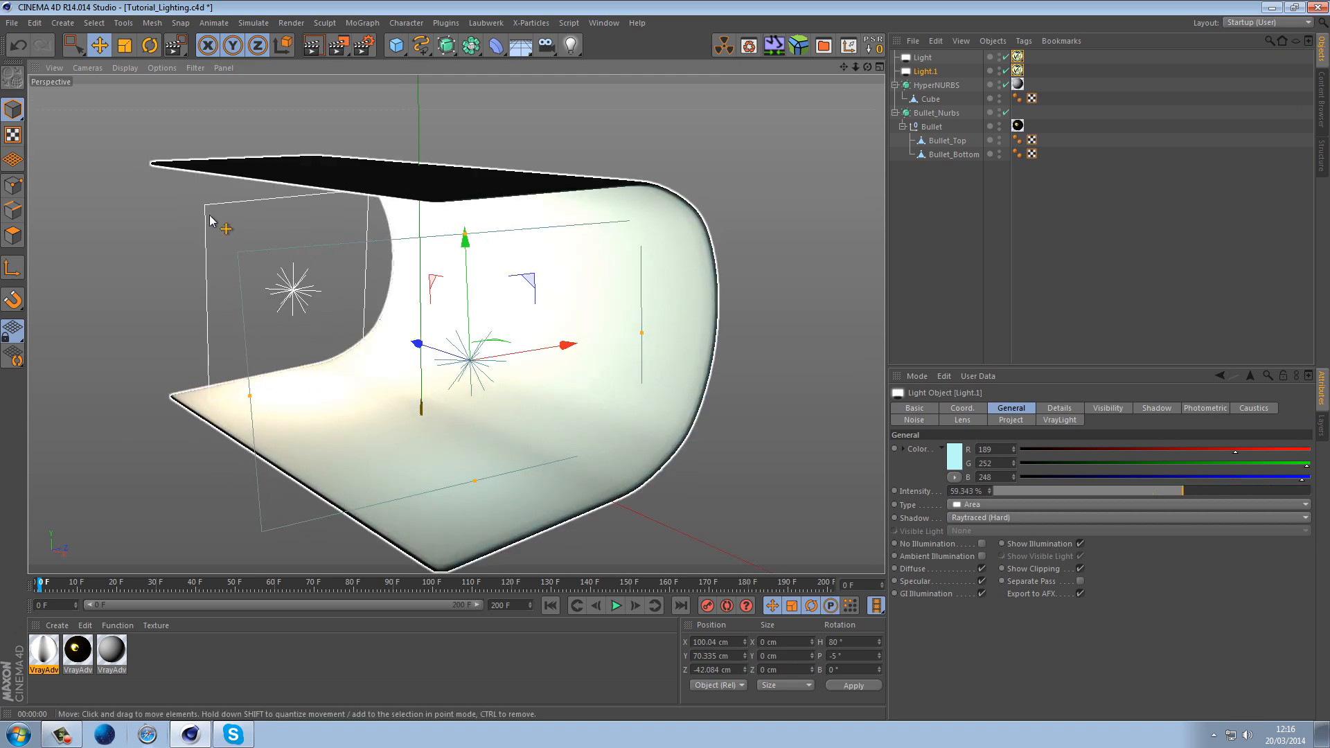
Rotate Light.1 freehand to about 68.2° heading, -4.9° pitch and -1° bank
left_click(149, 46)
left_click_drag(490, 381, 473, 384)
left_click_drag(427, 396, 627, 387, "alt")
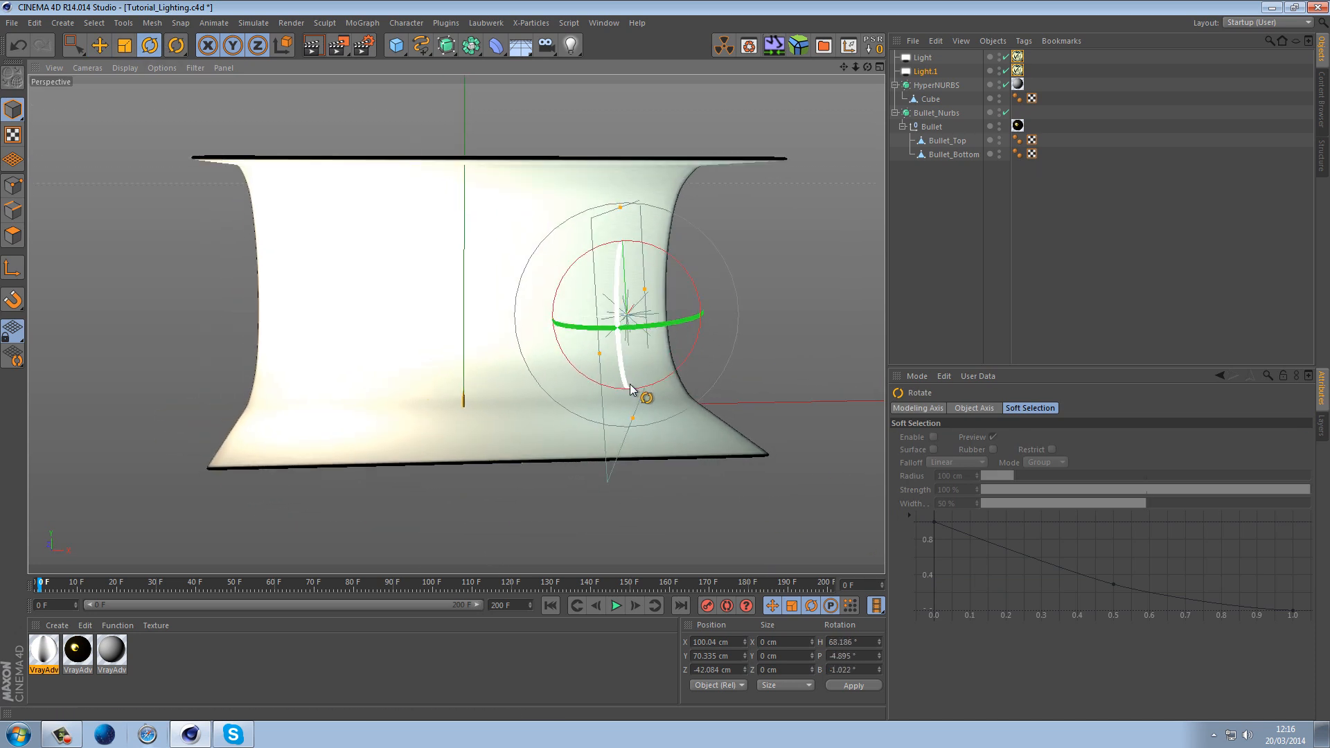
Select Bullet_Nurbs and frame the bullet close up in the perspective view
left_click(932, 127)
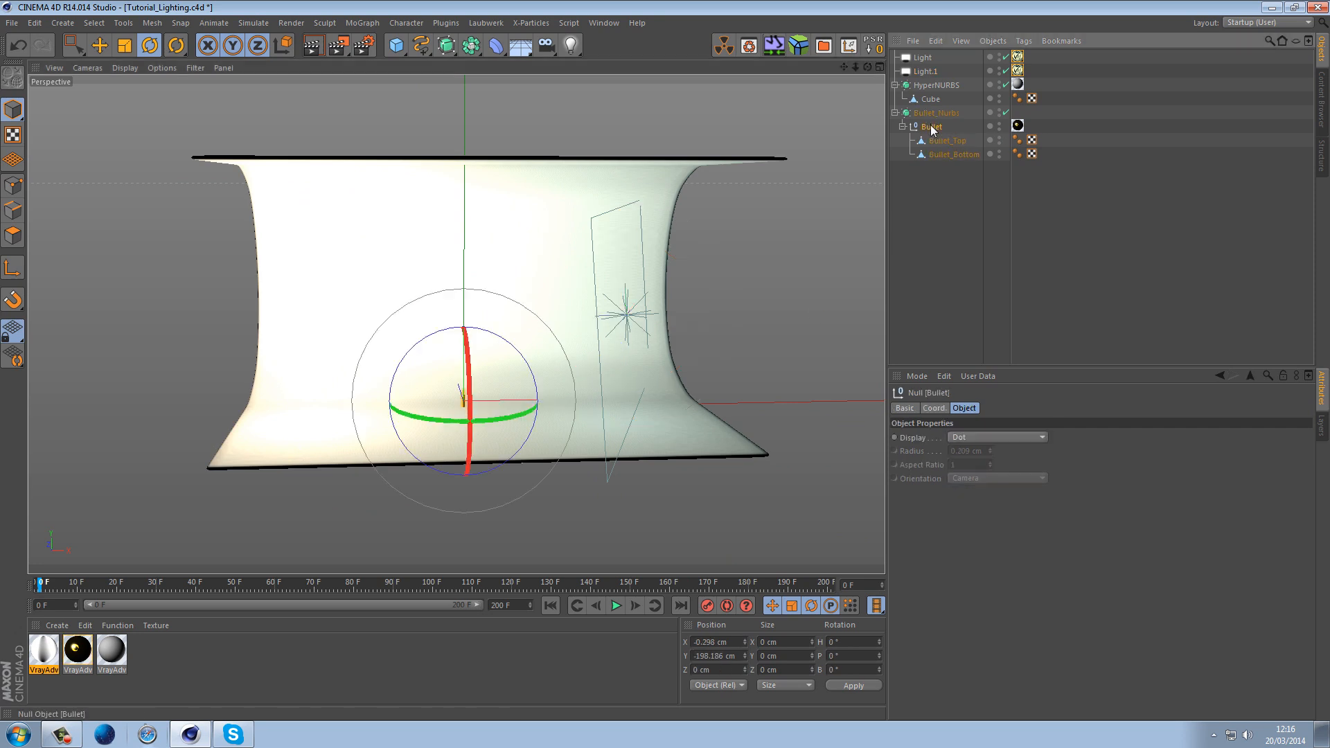
key("o")
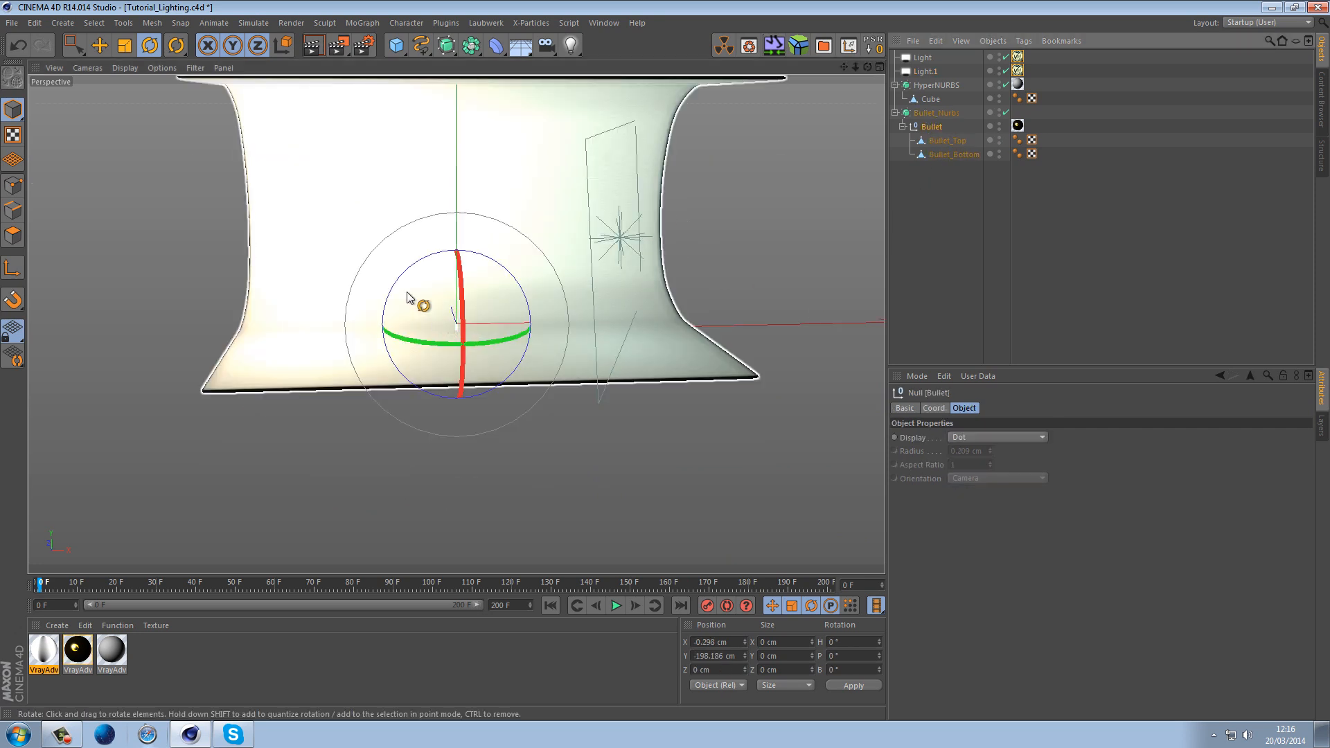
key("h")
scroll(466, 464, "up", 2)
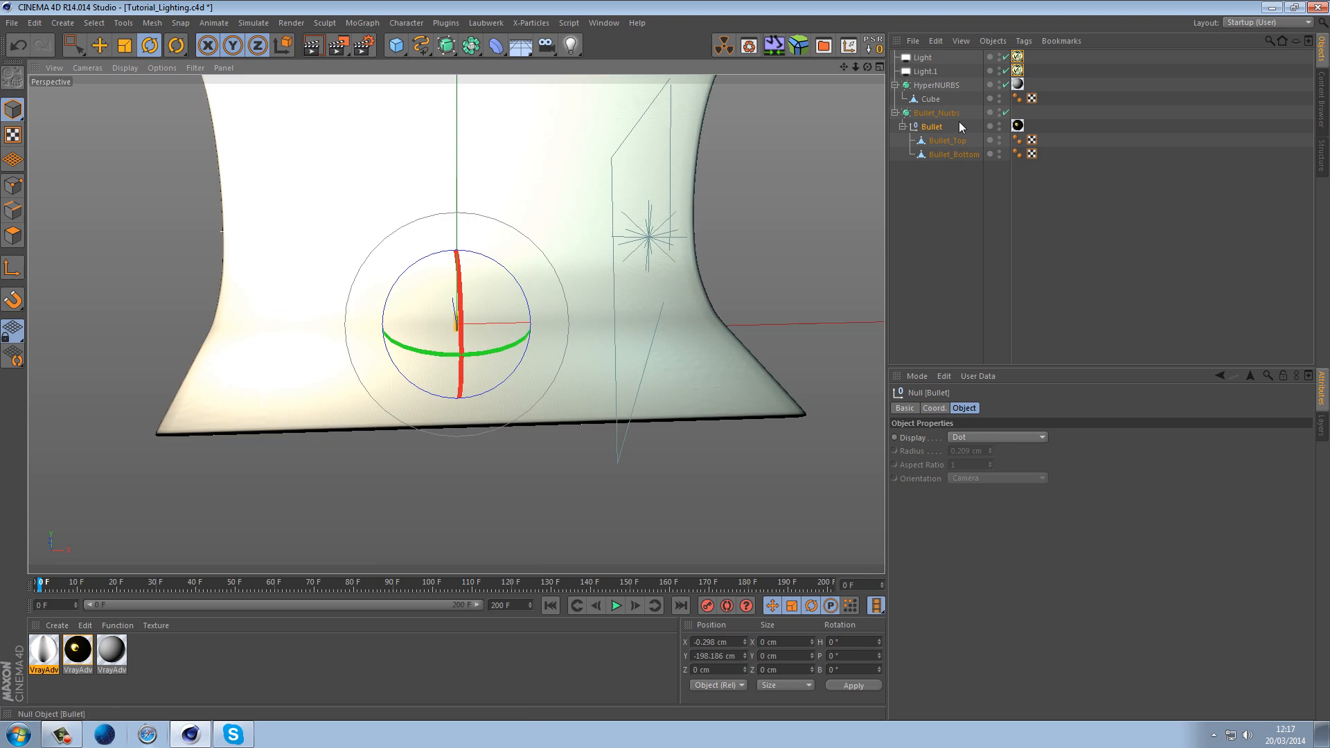
left_click(936, 113)
key("o")
mouse_move(646, 342)
middle_mouse_down("alt")
mouse_move(613, 338)
mouse_move(633, 355)
middle_mouse_up("alt")
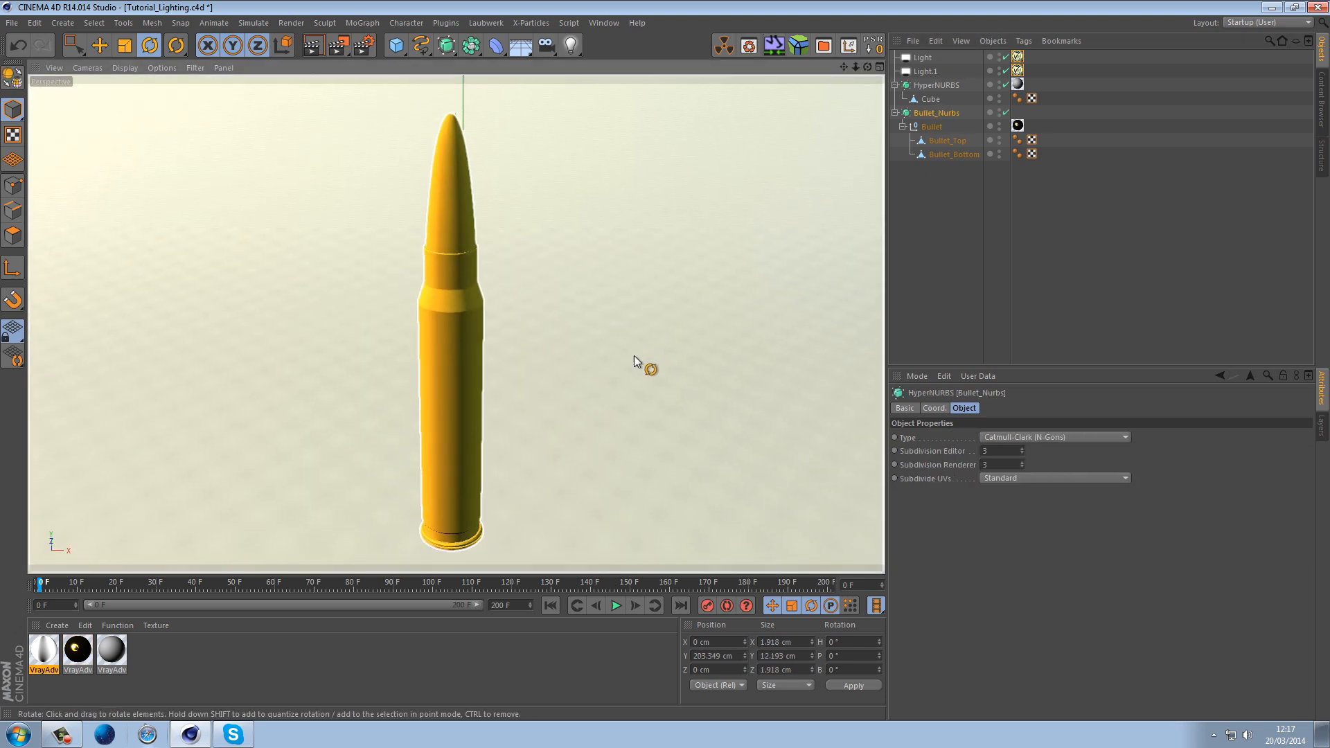
scroll(414, 181, "down", 3)
scroll(471, 263, "up", 3)
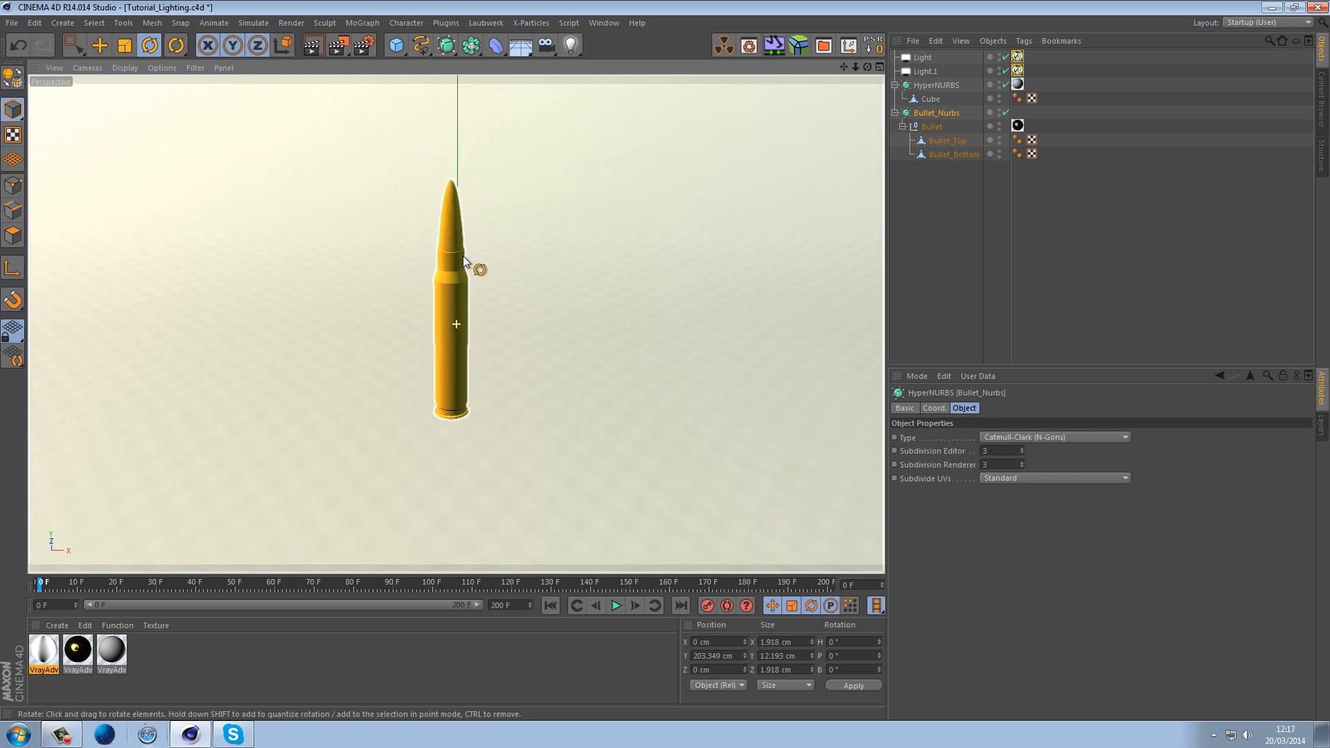
Test-render a region around the whole bullet
left_click(344, 51)
left_click(393, 73)
left_click_drag(414, 142, 493, 461)
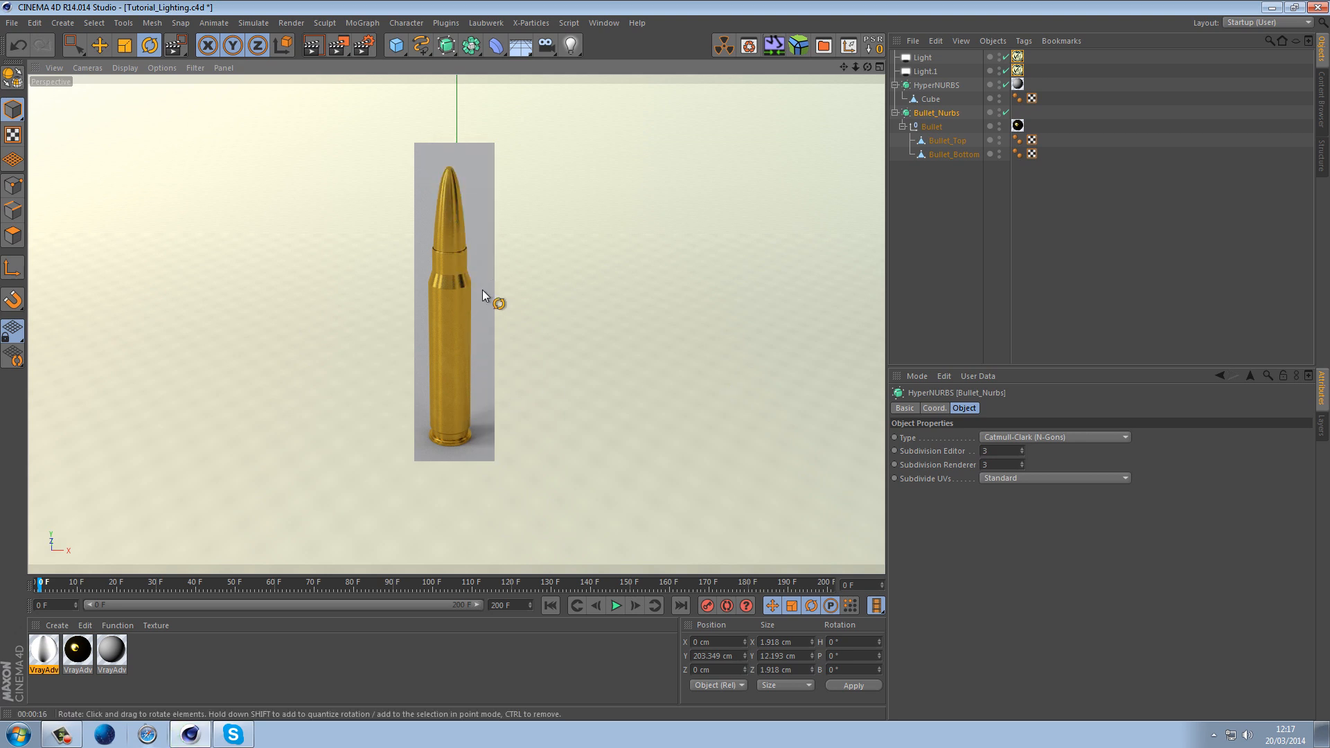
Open the gradient shader of both V-Ray lights together, remove its second white knot and shift the two remaining inner knots toward the ramp's end
left_click(1019, 58)
left_click(1019, 71, "shift")
left_click(973, 658)
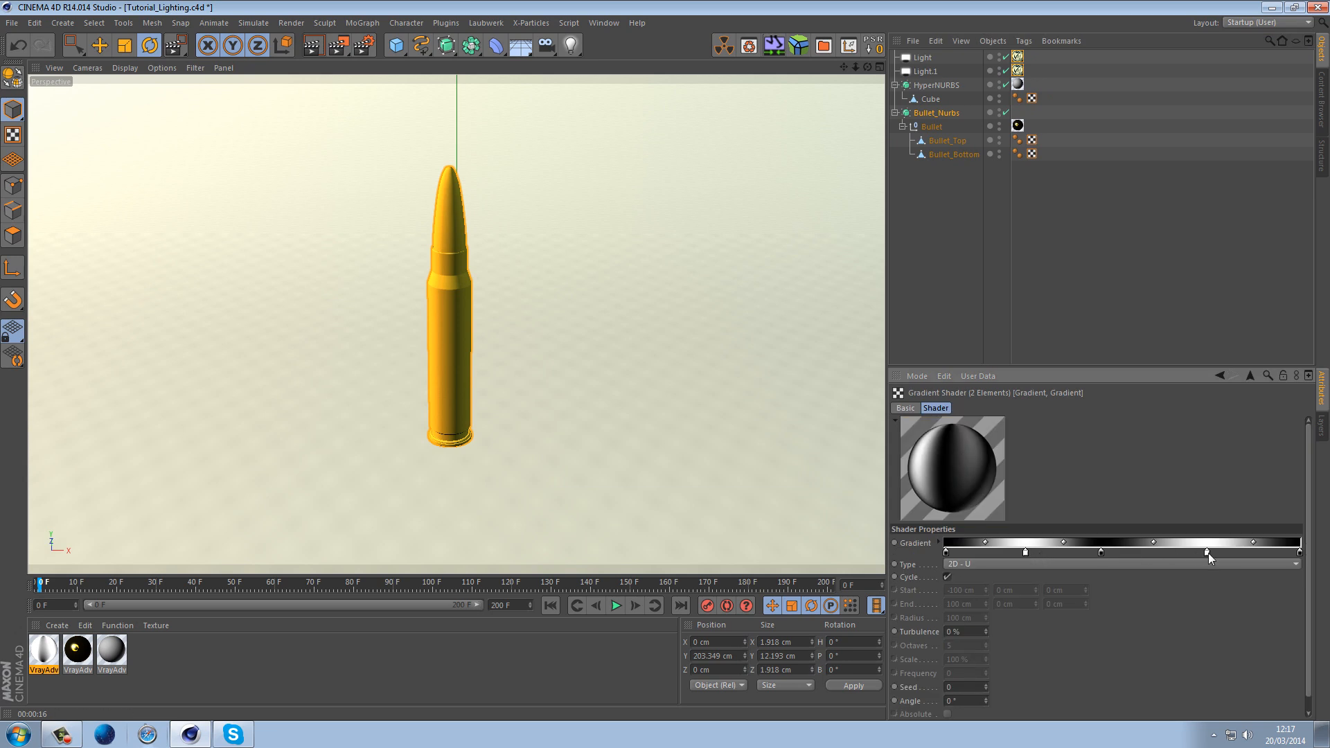
left_click_drag(1208, 553, 1202, 589)
left_click_drag(1101, 552, 1186, 558)
left_click_drag(1025, 552, 1092, 553)
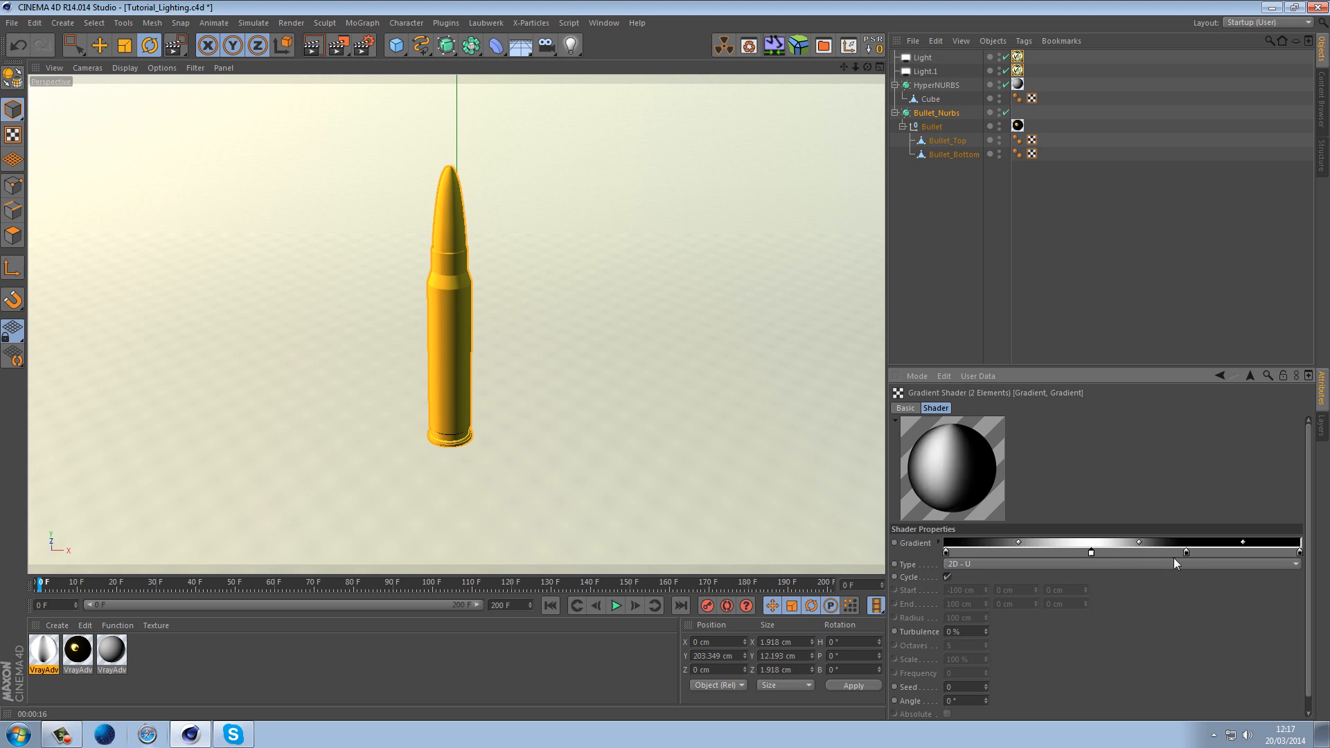
left_click_drag(1188, 552, 1183, 553)
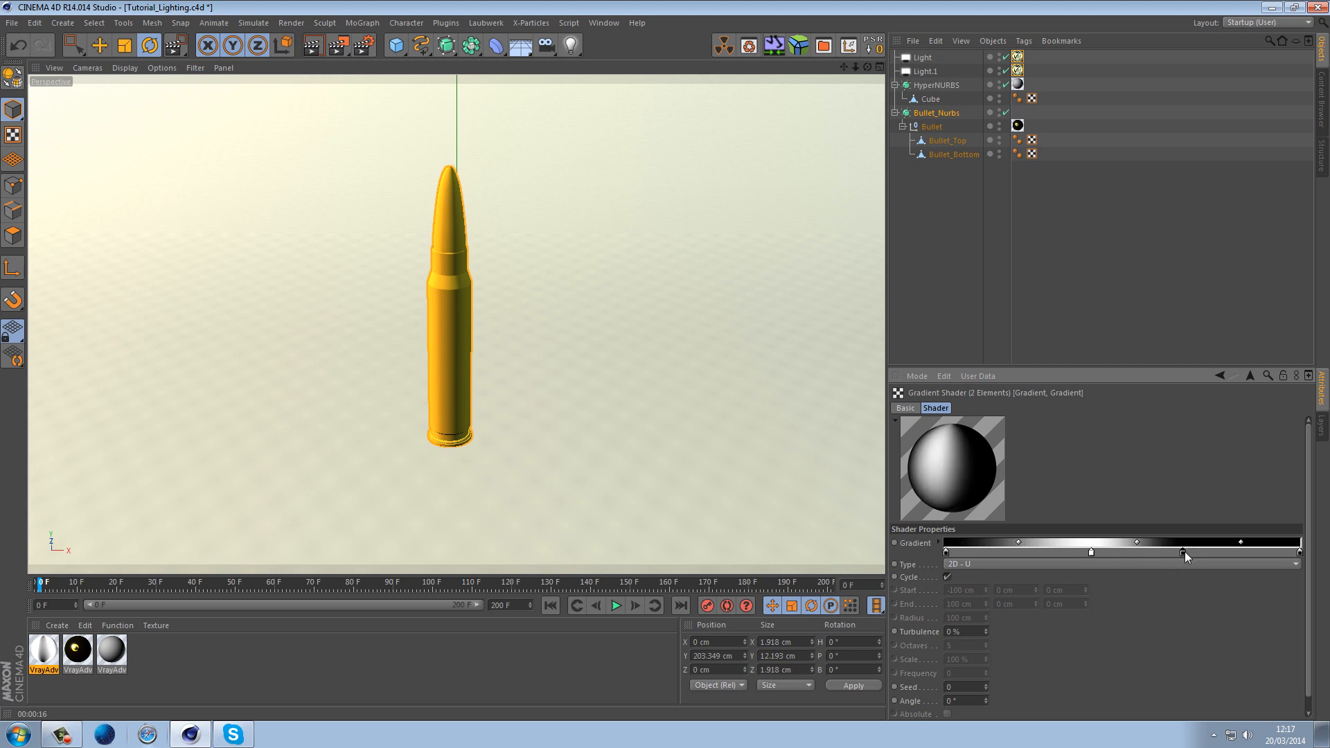
Make the gradient's end knot white and shift the inner white and black knots back to roughly one third and two thirds of the ramp
double_click(1300, 552)
left_click(1152, 496)
left_click(1207, 616)
left_click_drag(1094, 552, 1061, 552)
left_click_drag(1183, 553, 1171, 553)
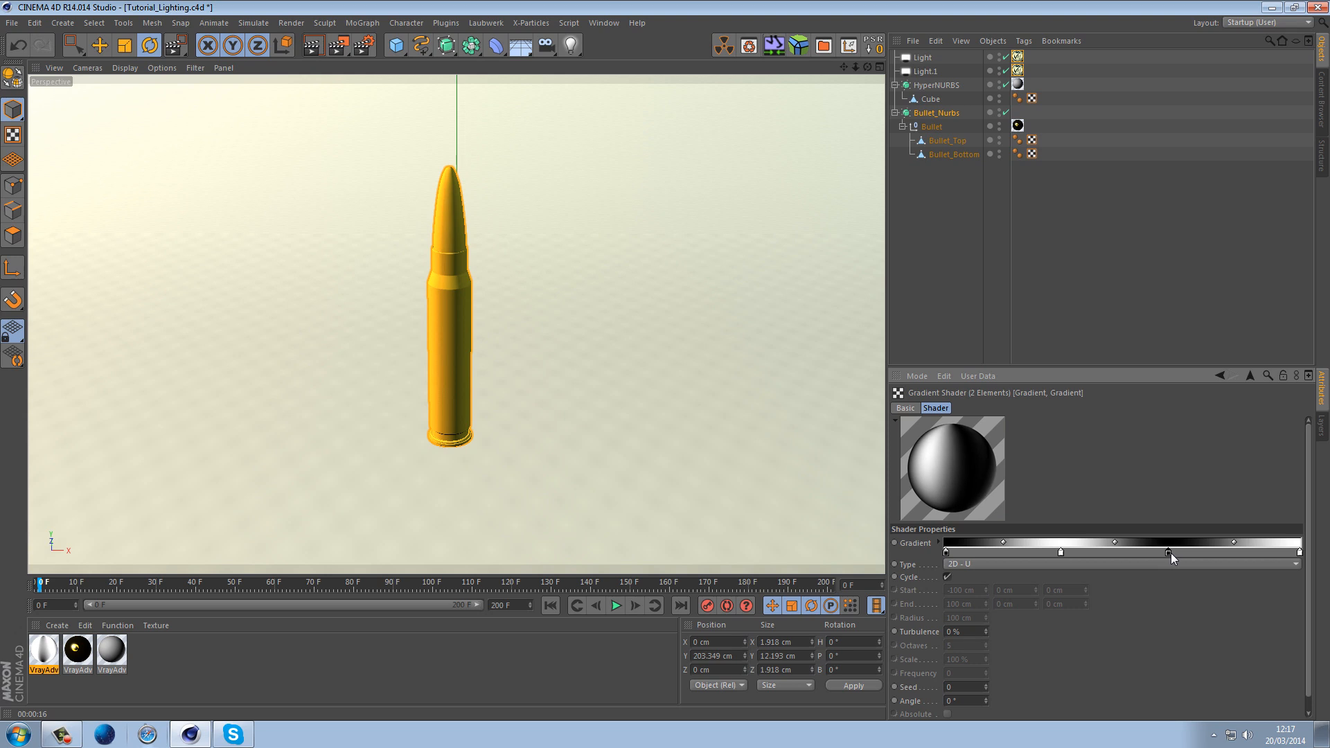
left_click_drag(1062, 552, 1054, 552)
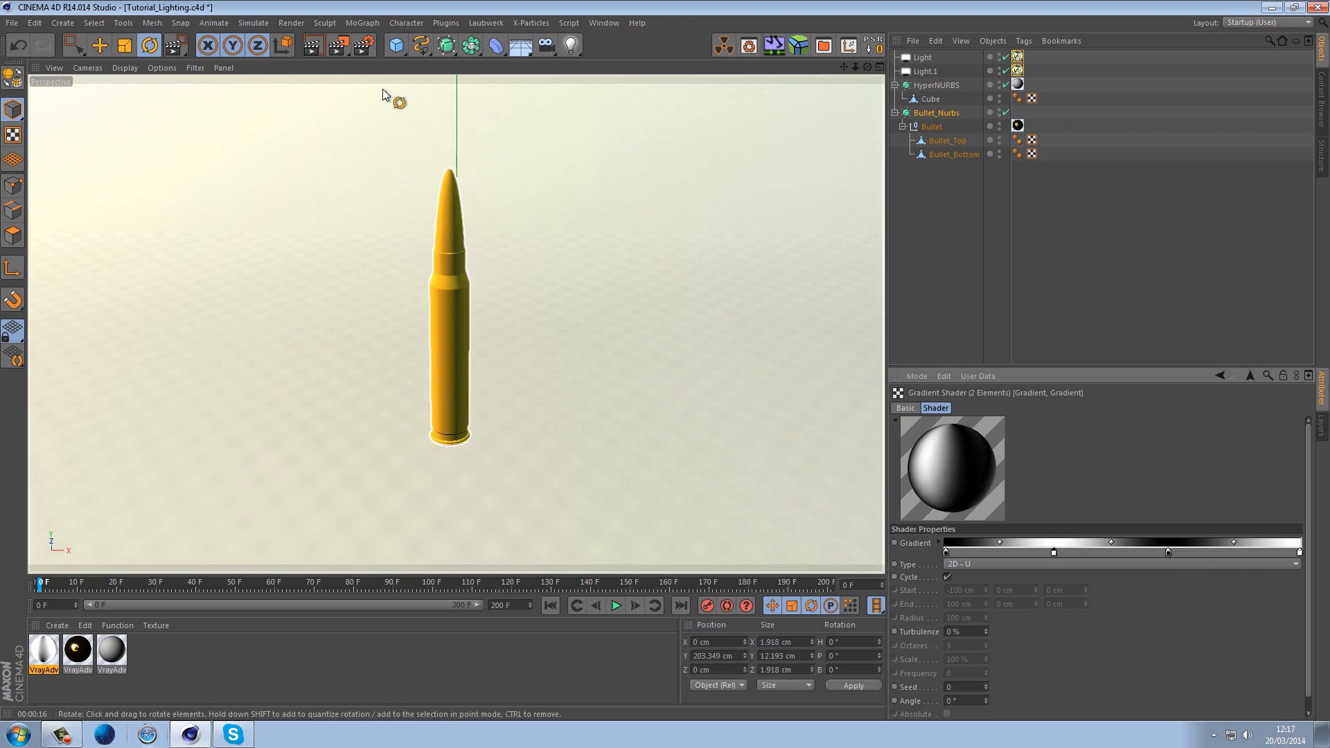
Test-render the whole bullet with the adjusted gradient and return to the lights' area settings
left_click(338, 45)
left_click(386, 66)
left_click_drag(410, 143, 485, 463)
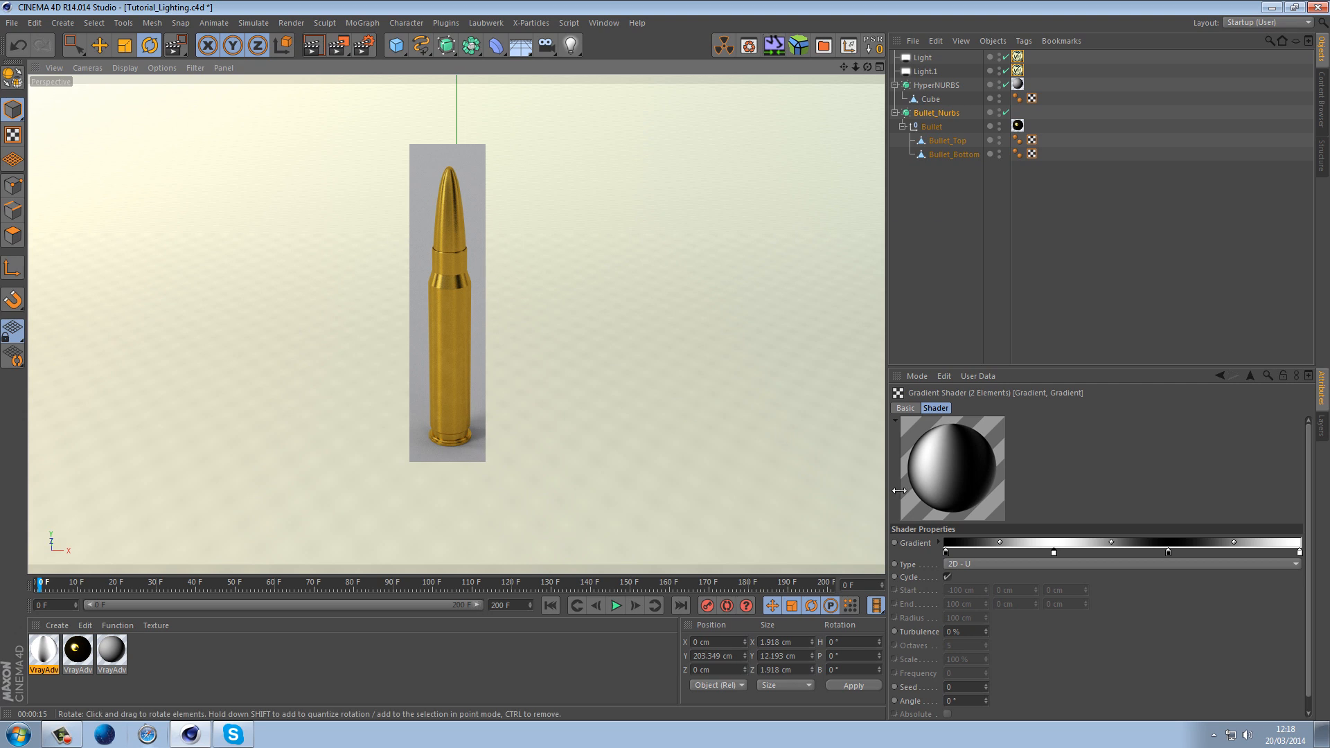
left_click(1168, 552)
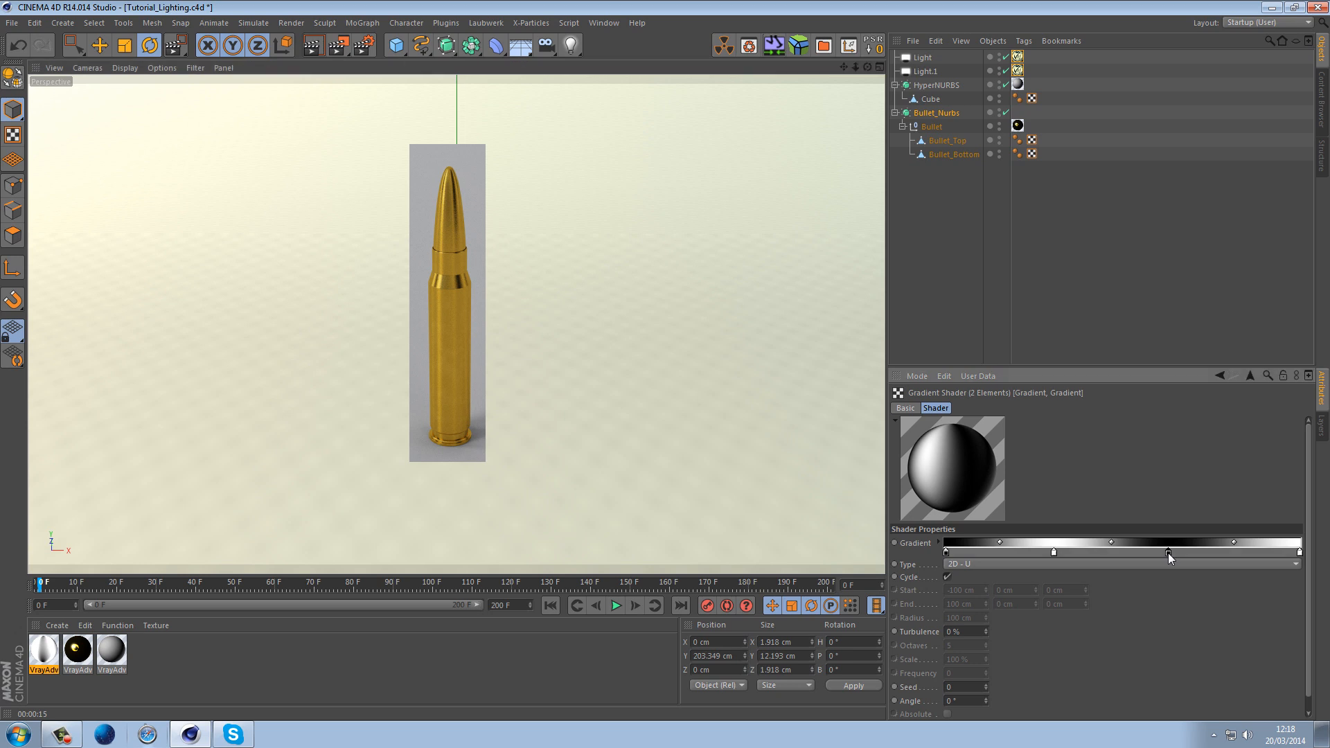
left_click(1220, 375)
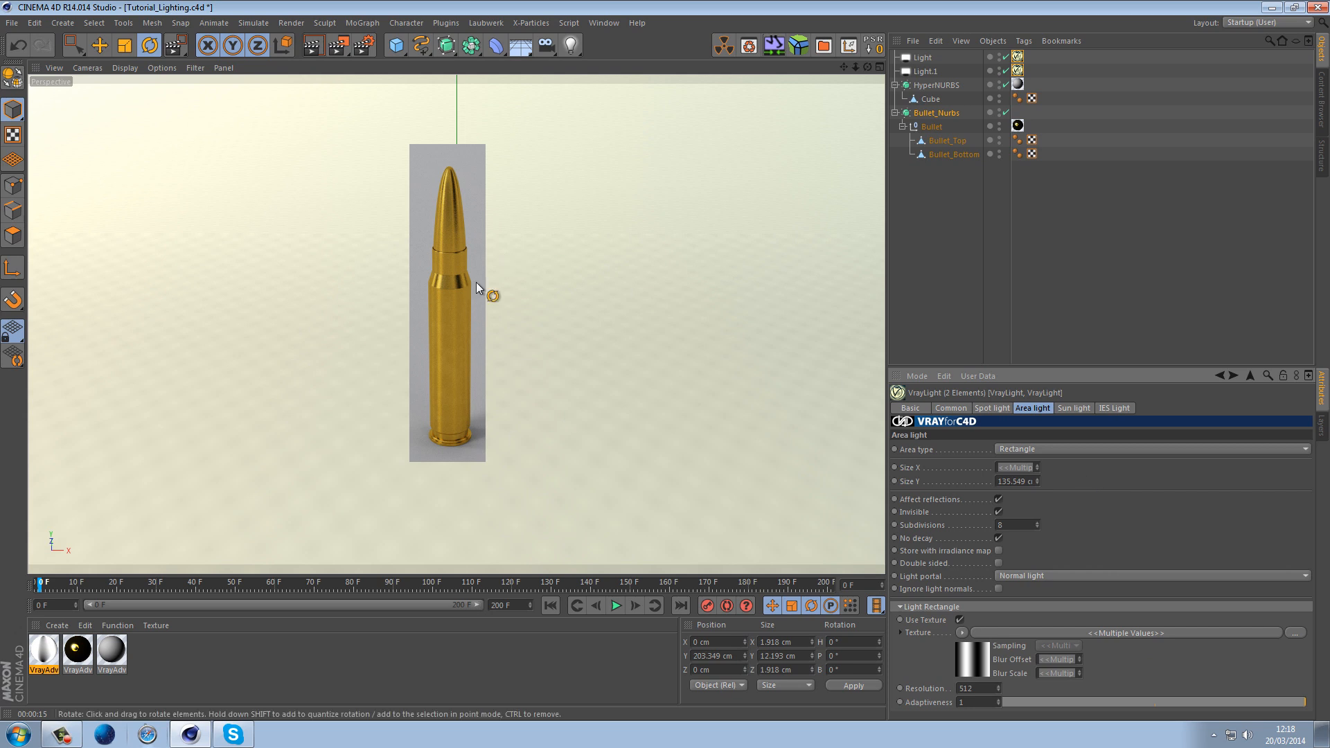
Collapse the Bullet_Nurbs hierarchy and place it inside a MoGraph Cloner
left_click(99, 46)
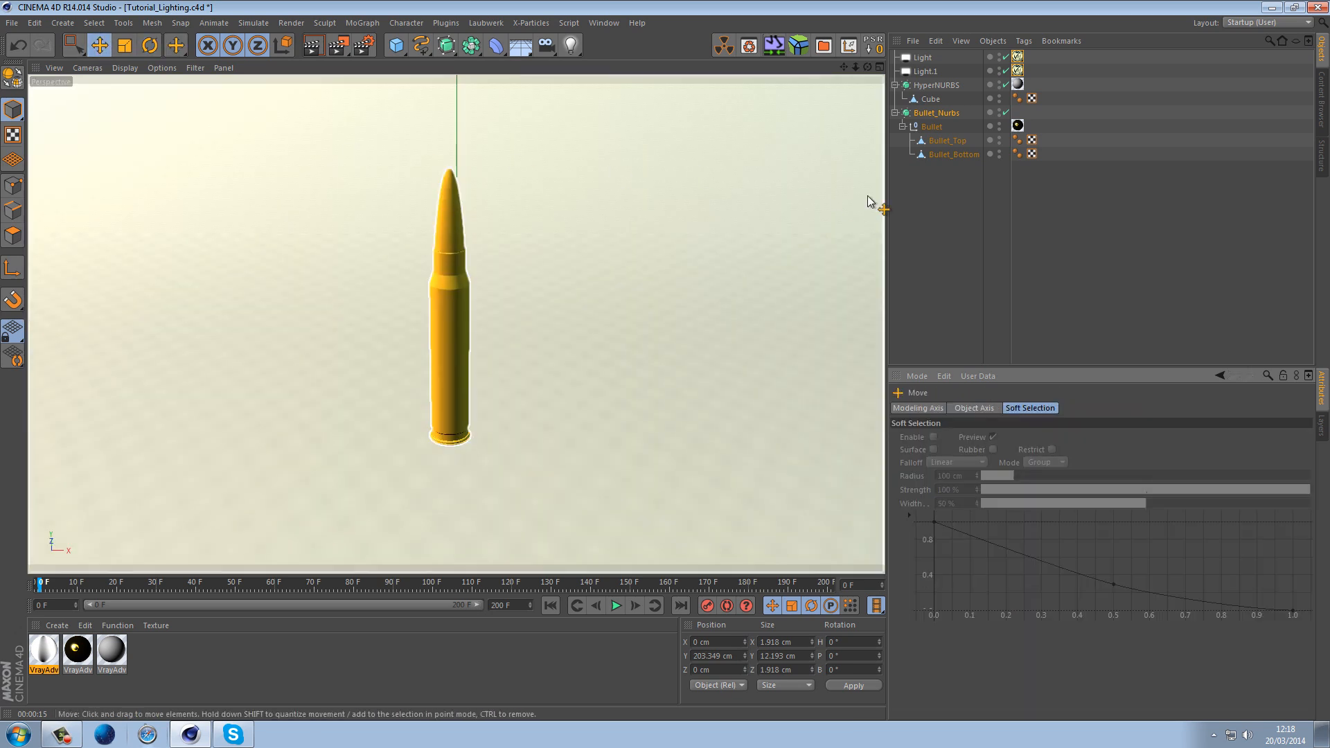
left_click(938, 189)
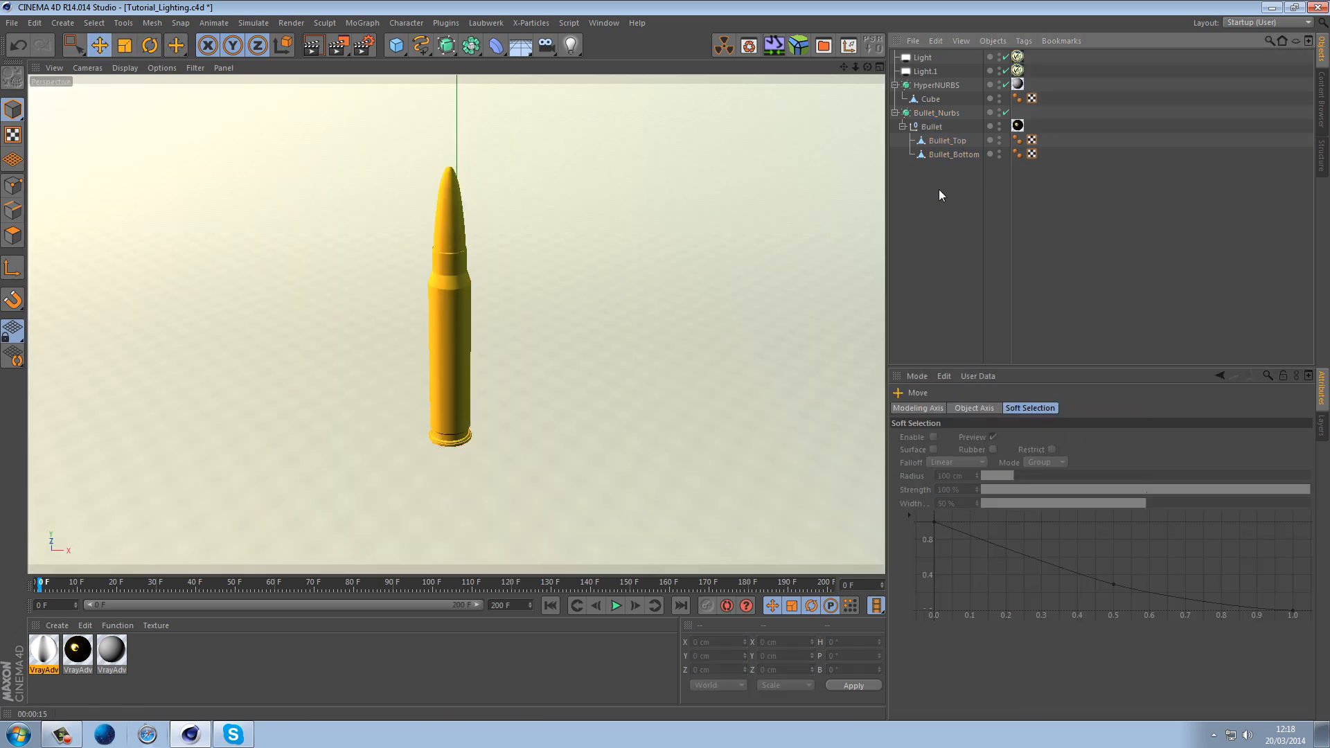
left_click(894, 112)
left_click(905, 112)
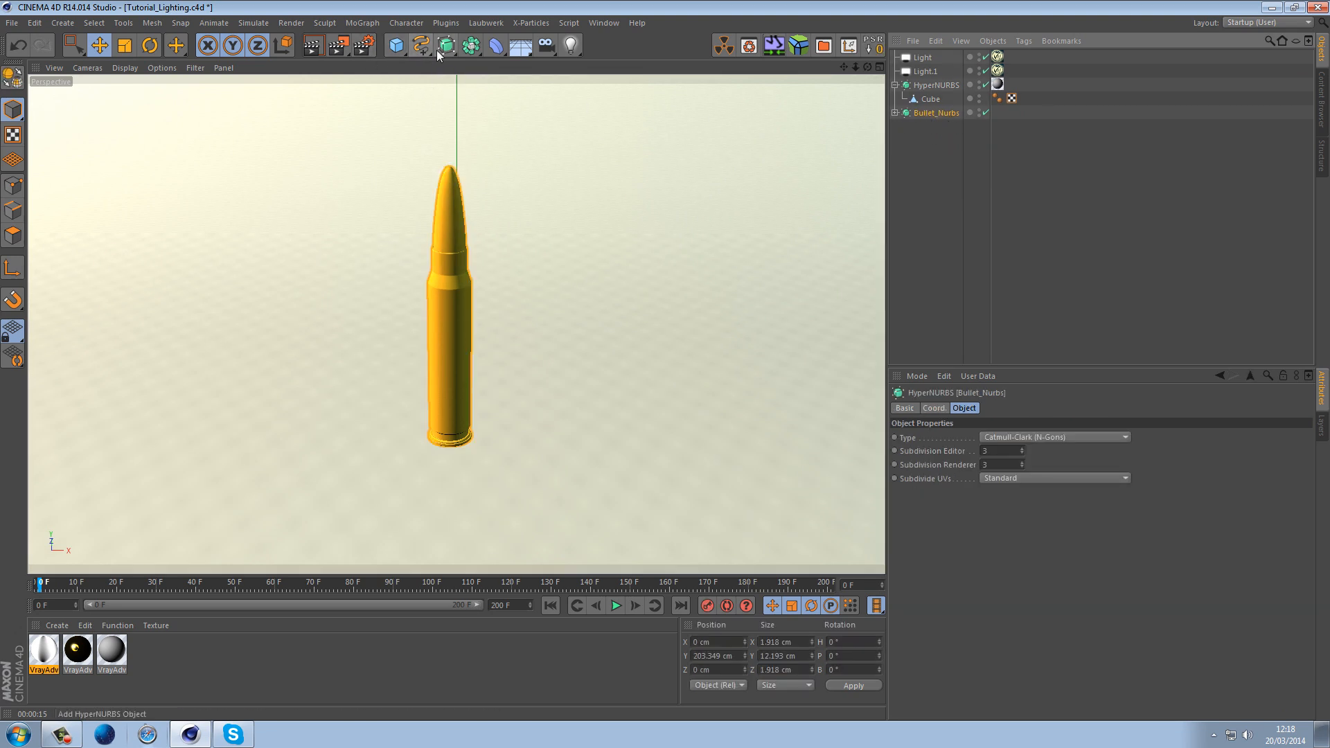
left_click(362, 23)
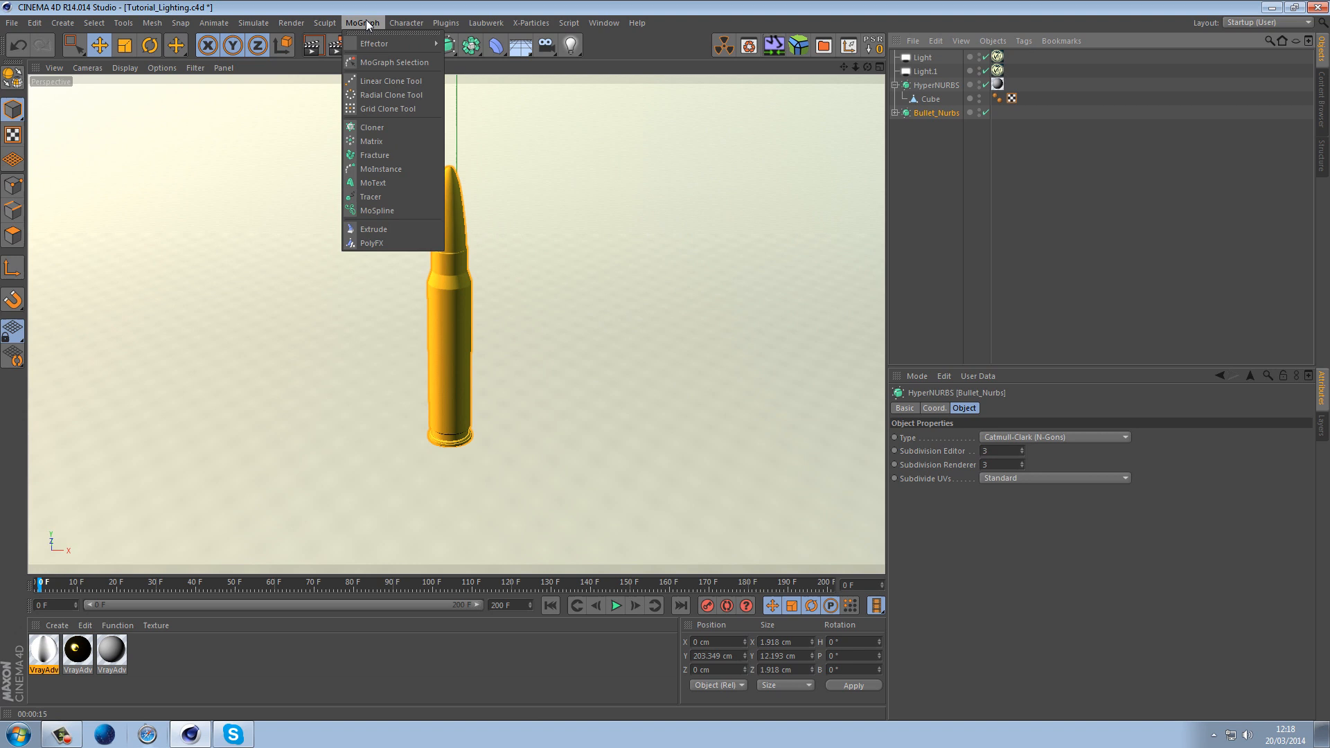
left_click(391, 114, "alt")
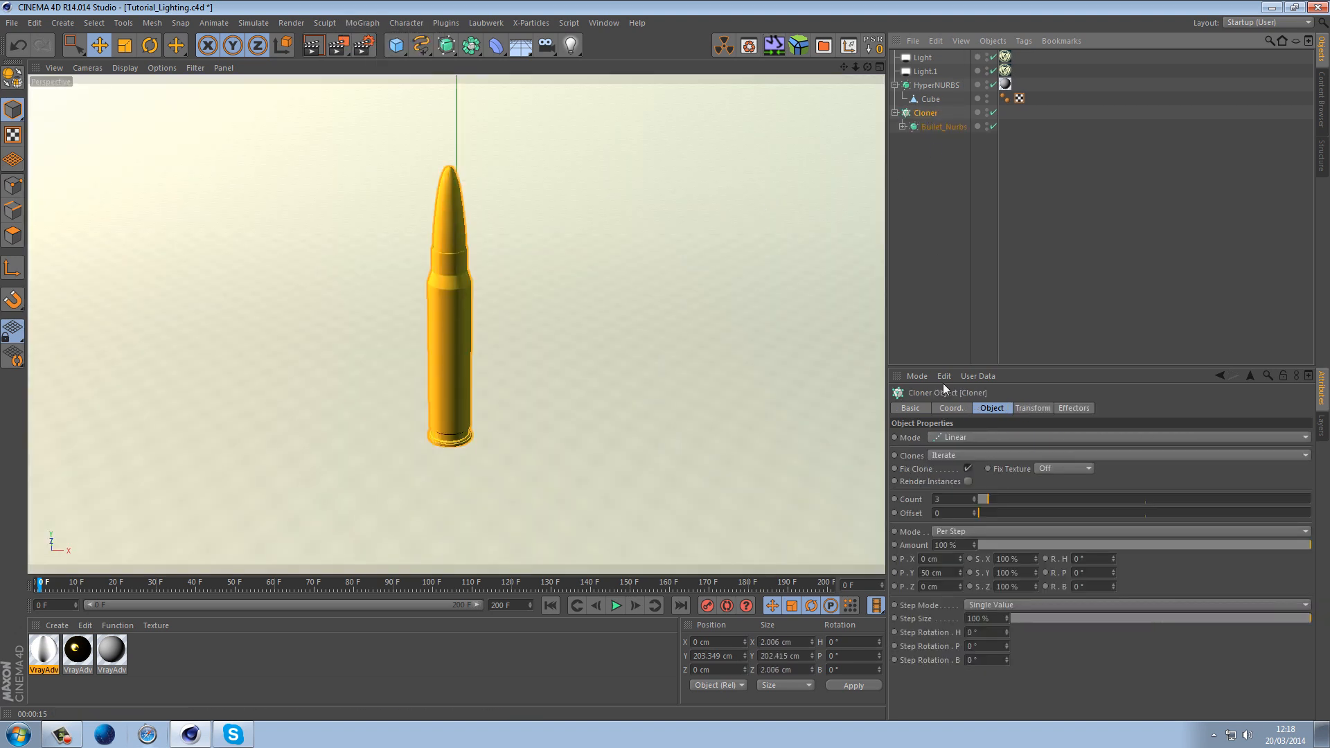
Set the cloner's per-step position to Y 0 cm and Z 8 cm, its bank rotation to 1°, and the count to 6
double_click(952, 572)
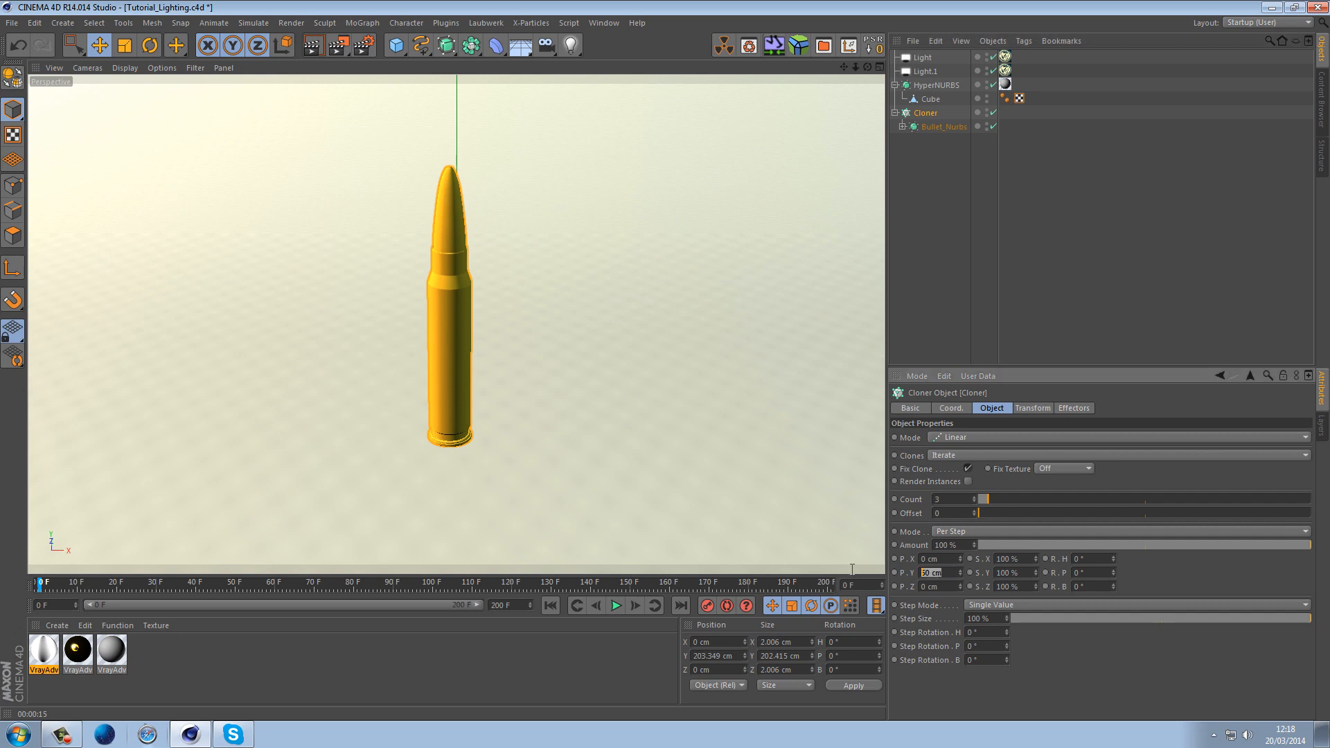
type("0")
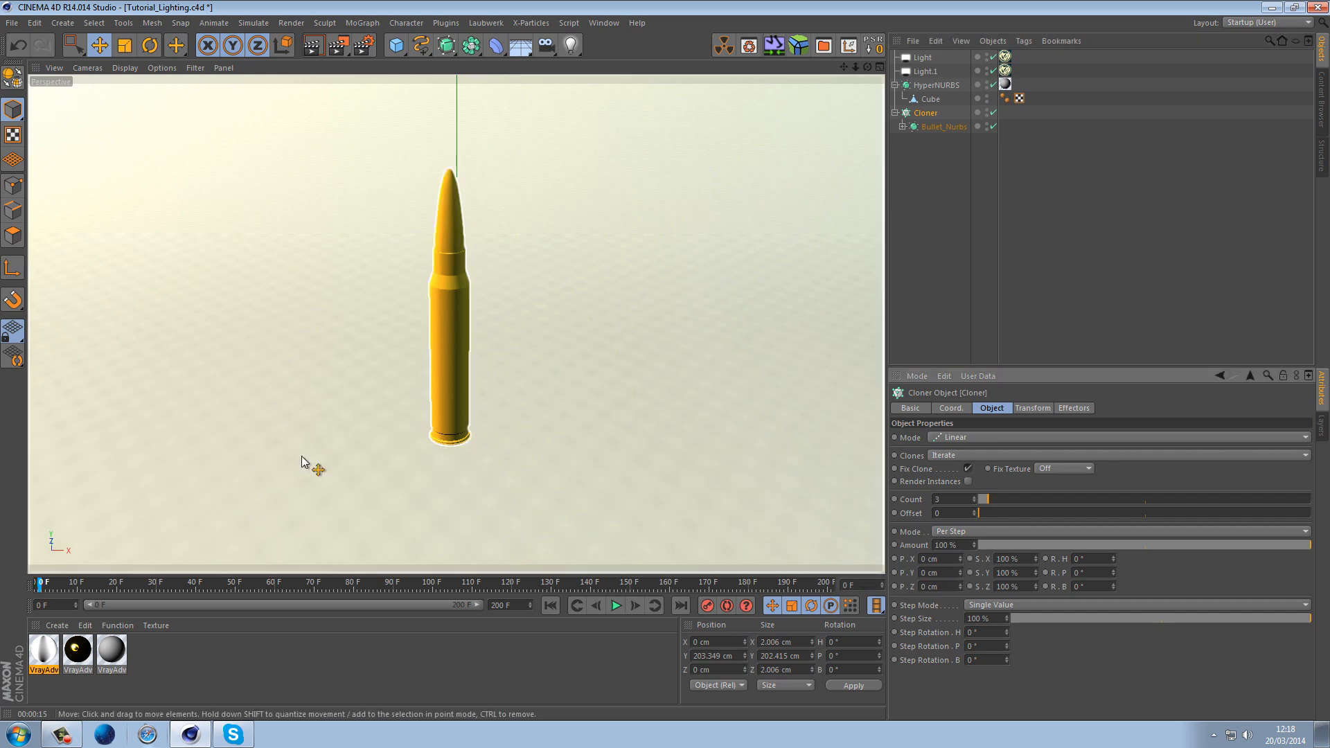
left_click_drag(962, 585, 963, 578)
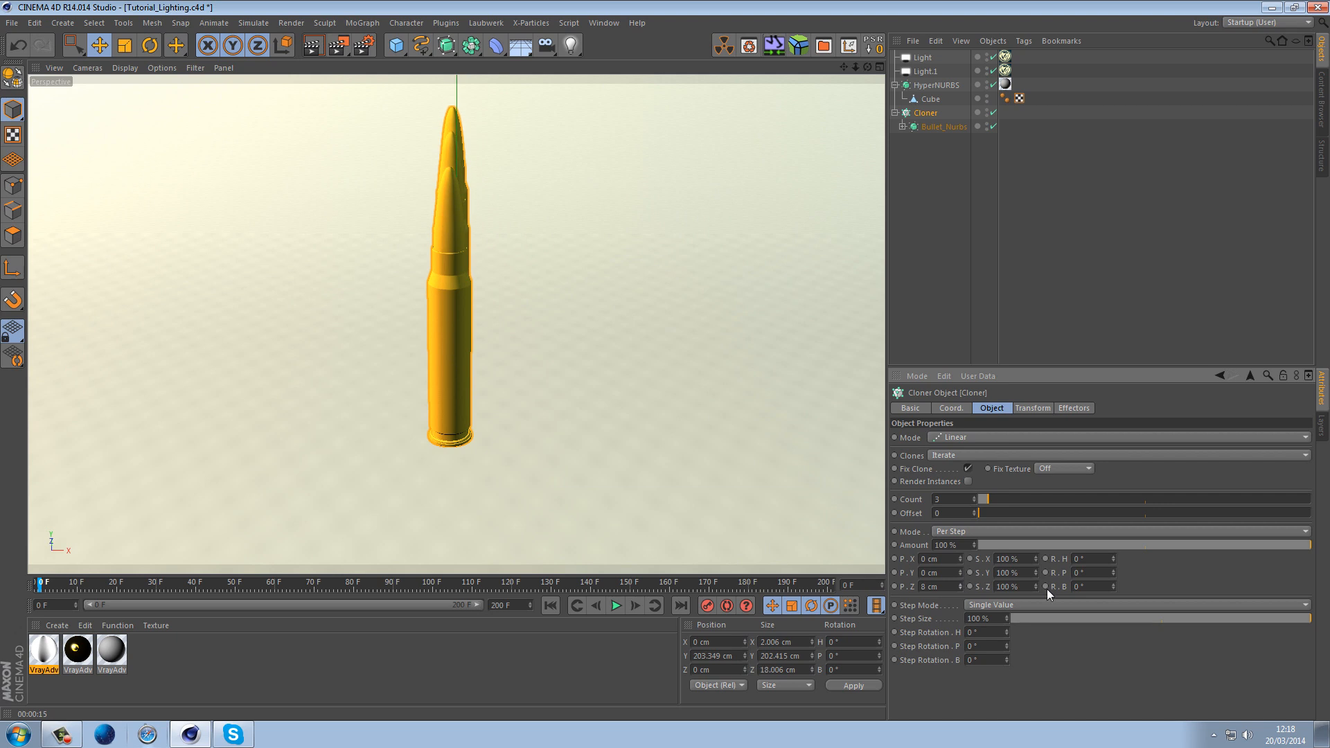
left_click(1112, 584)
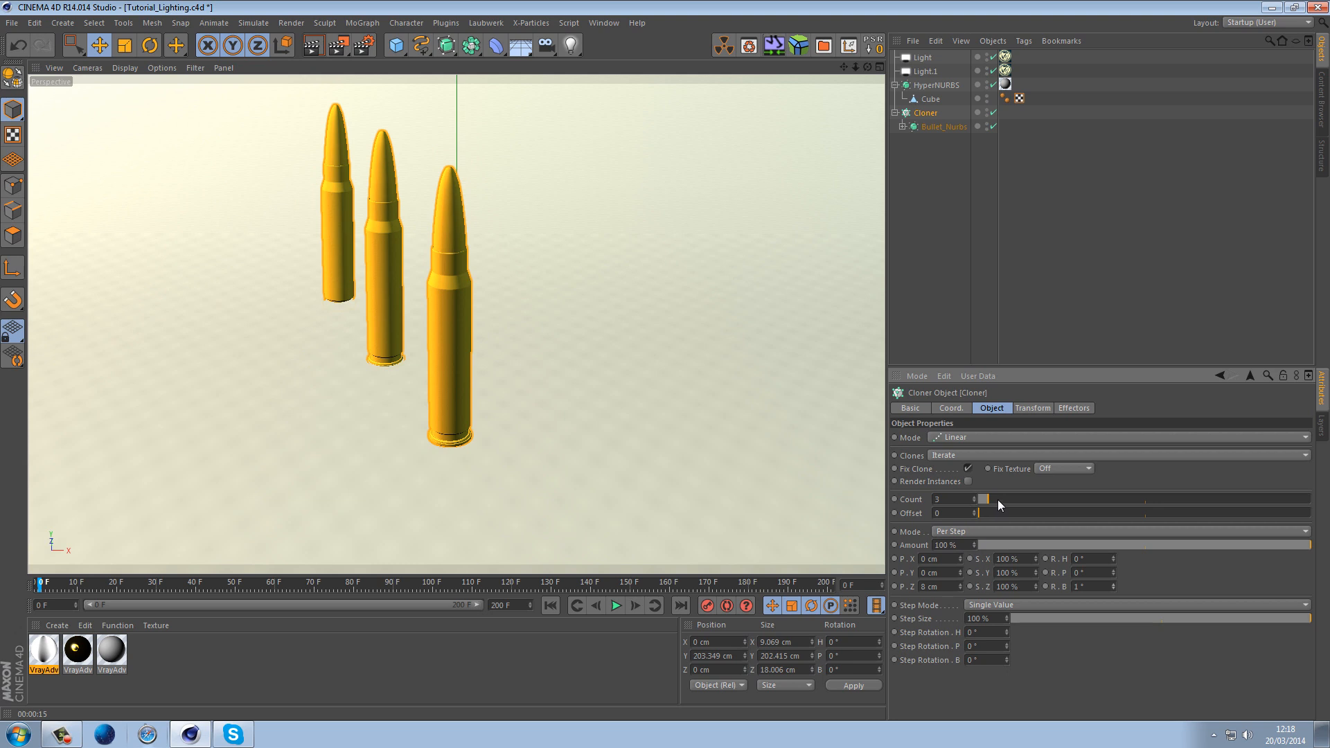
left_click_drag(996, 504, 1004, 499)
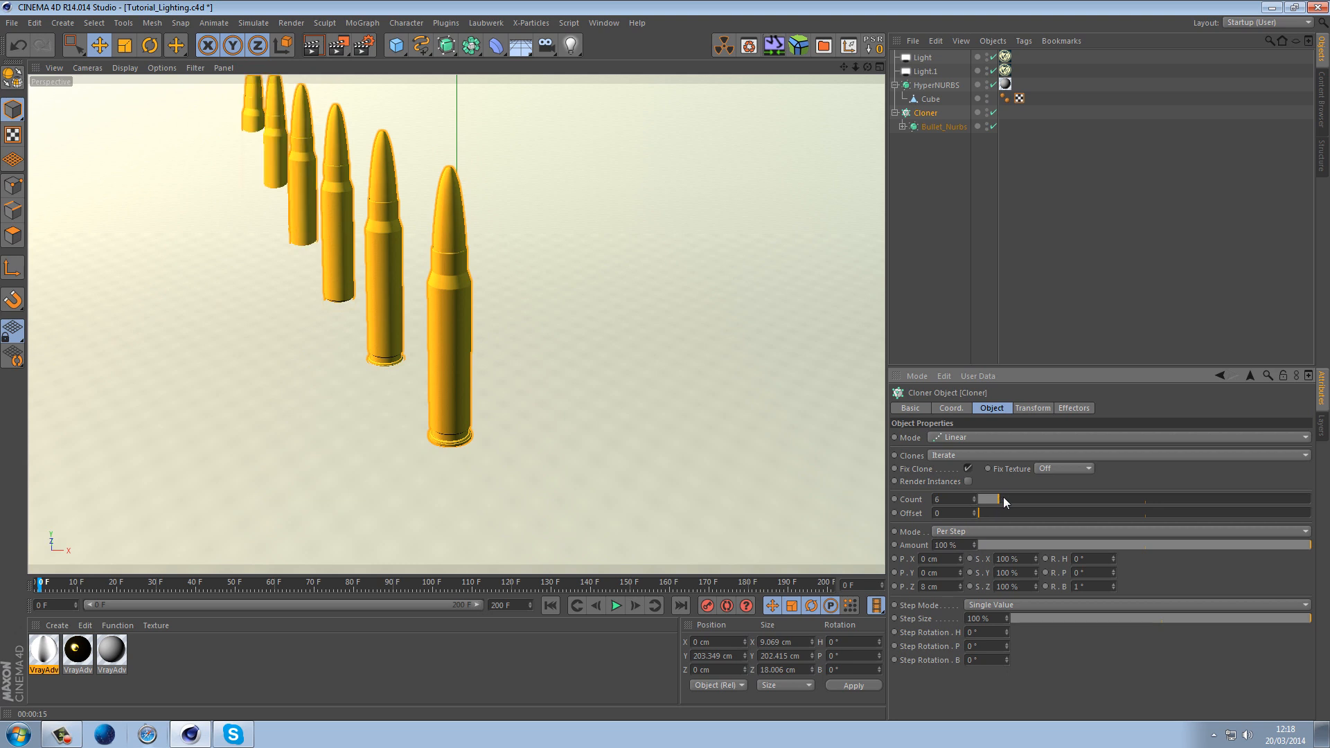
Enable Render Instances on the cloner and reduce its count to 3 while trying other offset and step values
left_click(960, 590)
left_click(960, 582)
left_click_drag(982, 514, 963, 516)
left_click_drag(1278, 618, 1256, 621)
mouse_move(1094, 629)
left_mouse_down()
mouse_move(1057, 630)
mouse_move(1326, 630)
left_mouse_up()
mouse_move(1037, 586)
left_mouse_down()
mouse_move(1042, 658)
mouse_move(1054, 540)
mouse_move(1036, 586)
left_mouse_up()
left_click_drag(1021, 497, 993, 499)
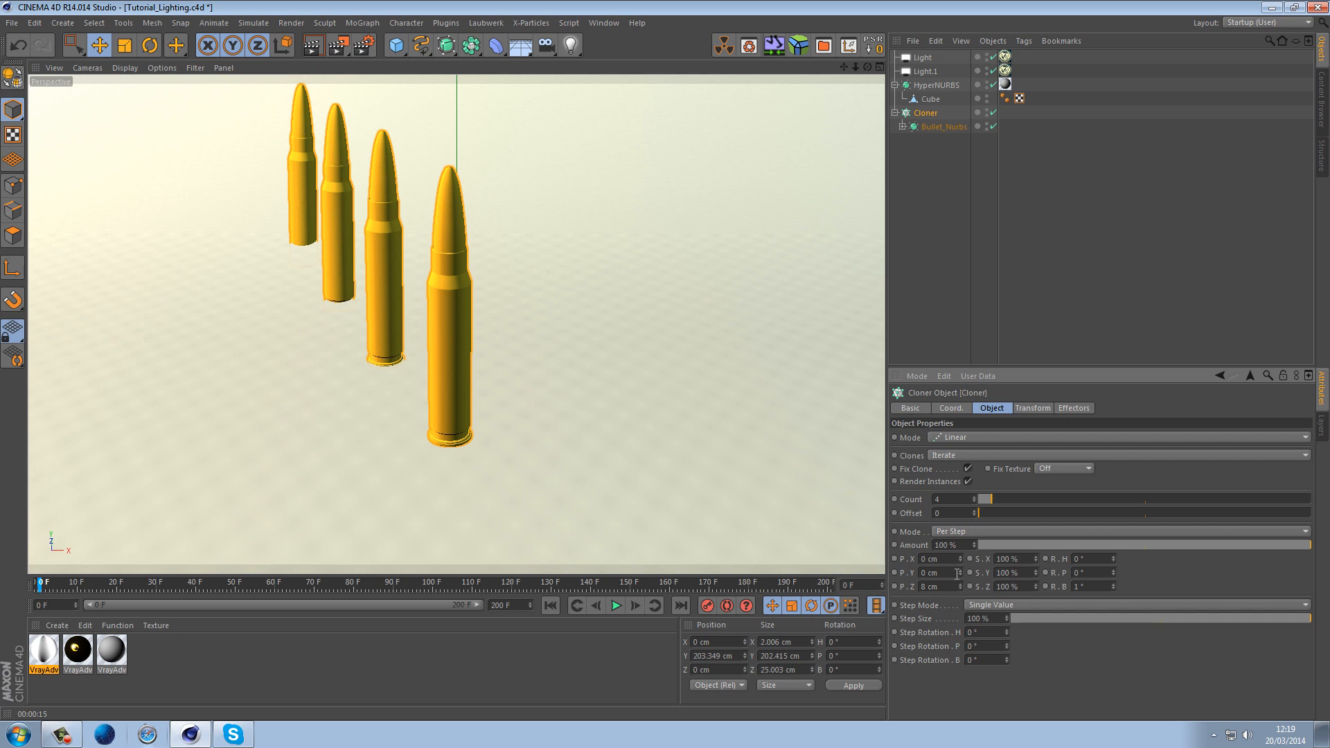
left_click_drag(1111, 573, 1117, 558)
left_click_drag(1204, 617, 1247, 631)
left_click_drag(980, 512, 941, 524)
left_click_drag(994, 504, 989, 500)
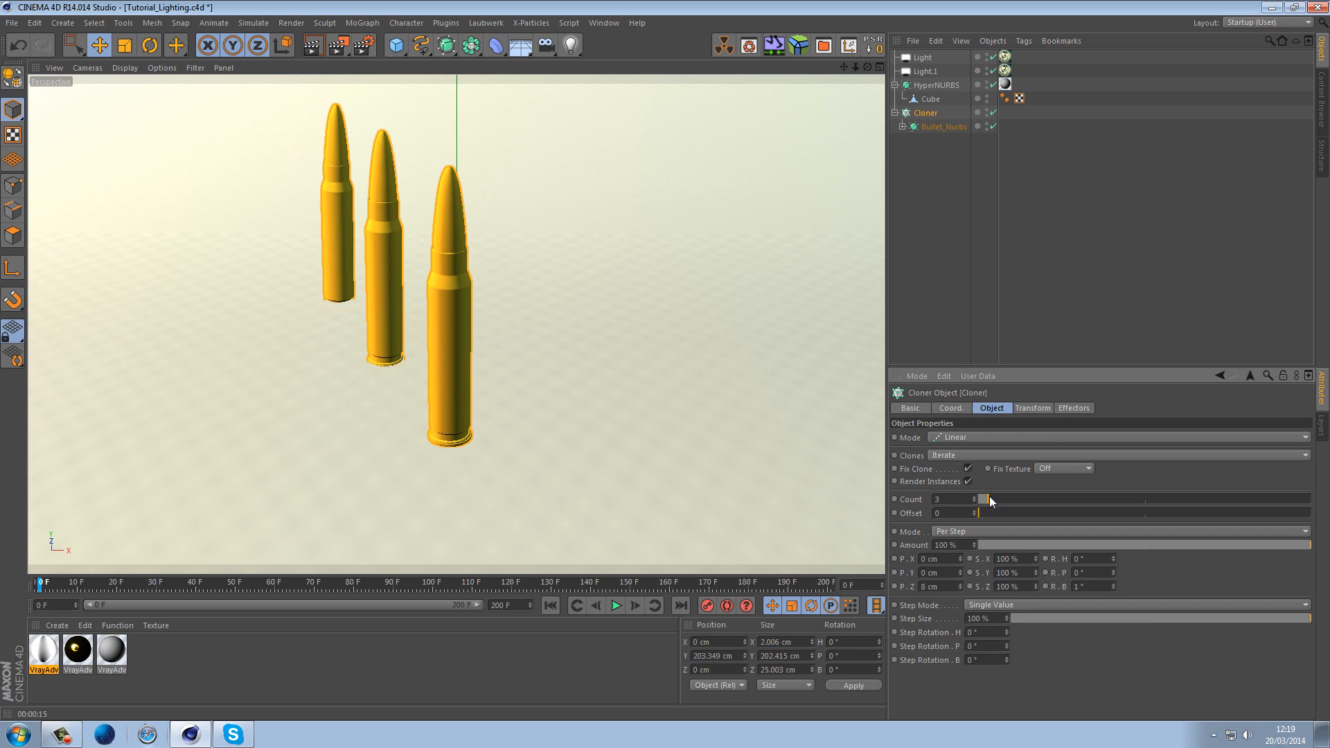
Examine in the Right view how the bases of the cloned bullets meet the backdrop floor
left_click(935, 98)
middle_click(647, 295)
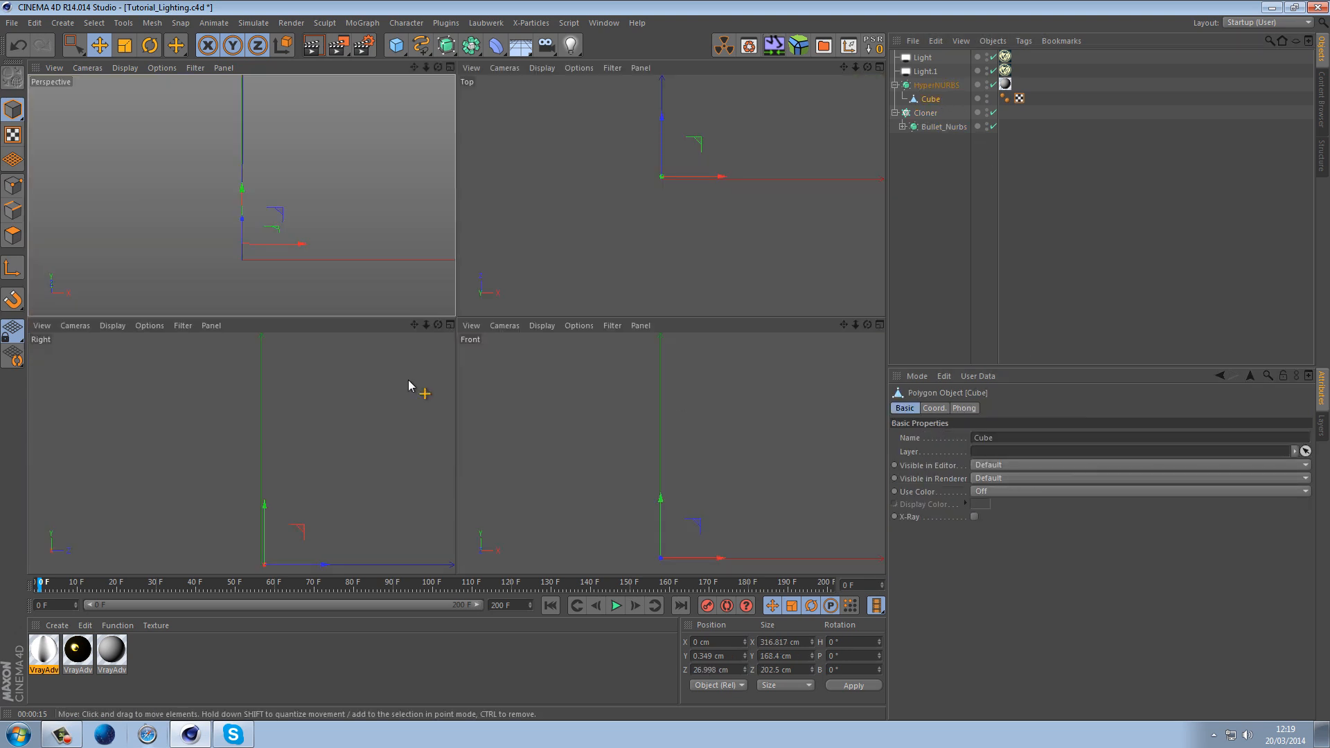
middle_click(276, 394)
scroll(431, 451, "up", 5)
scroll(579, 553, "up", 4)
middle_click_drag(579, 553, 543, 439, "alt")
scroll(537, 450, "up", 4)
left_click_drag(515, 468, 719, 463)
scroll(496, 437, "up", 4)
left_click_drag(817, 486, 680, 475)
left_click(721, 338)
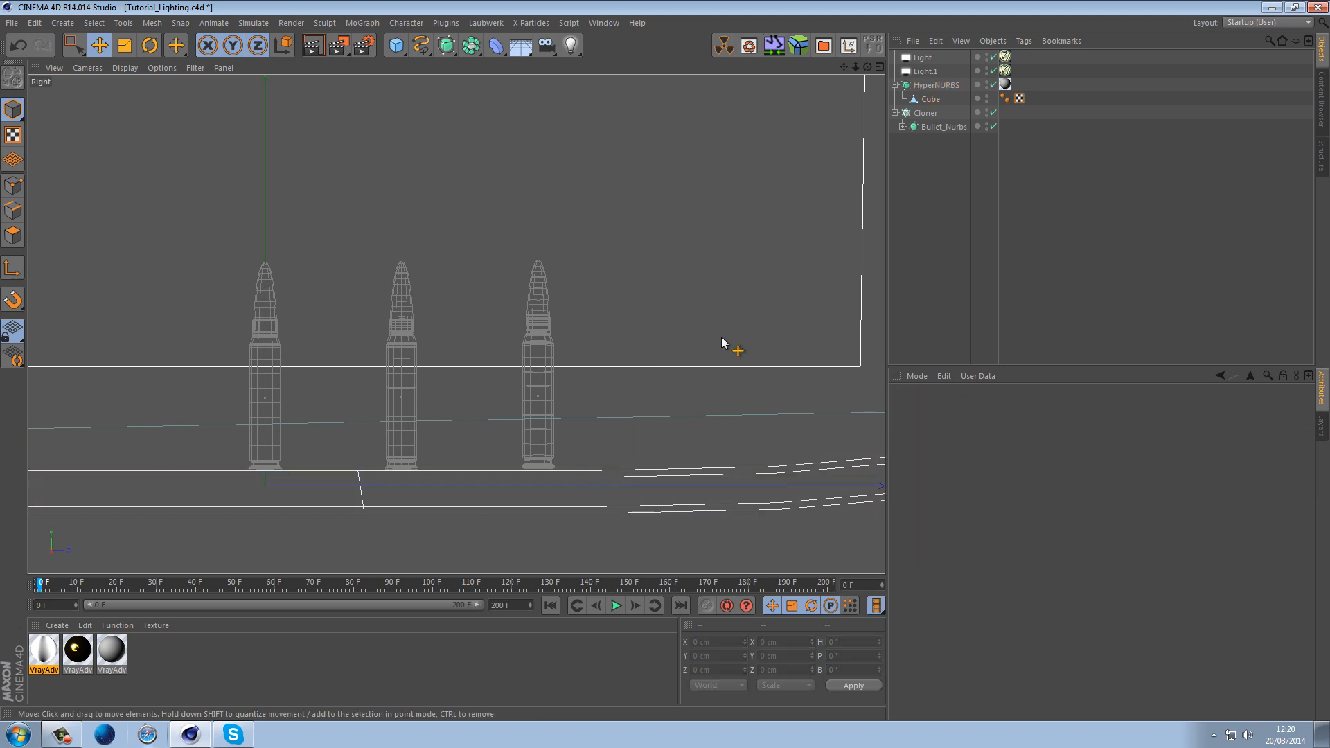
middle_click(721, 337)
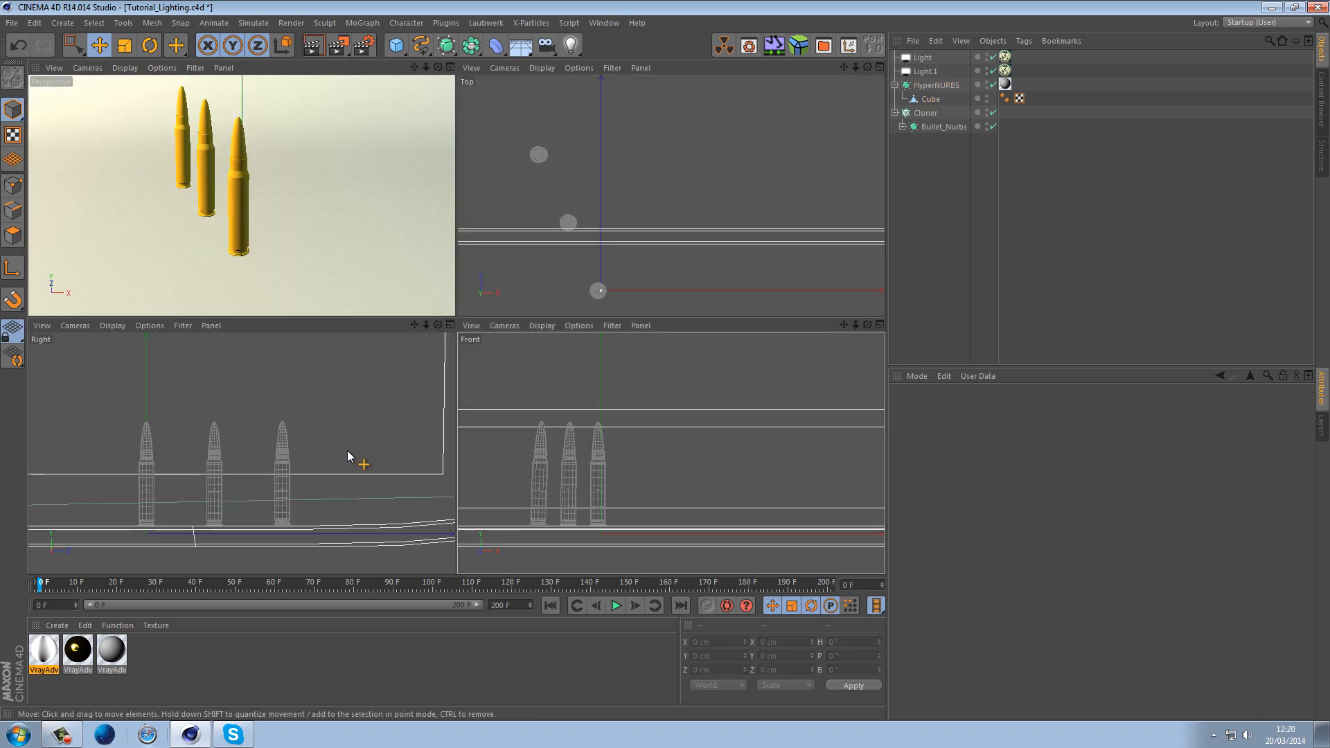
scroll(335, 449, "up", 1)
middle_click(184, 493)
scroll(234, 511, "up", 5)
scroll(529, 578, "up", 1)
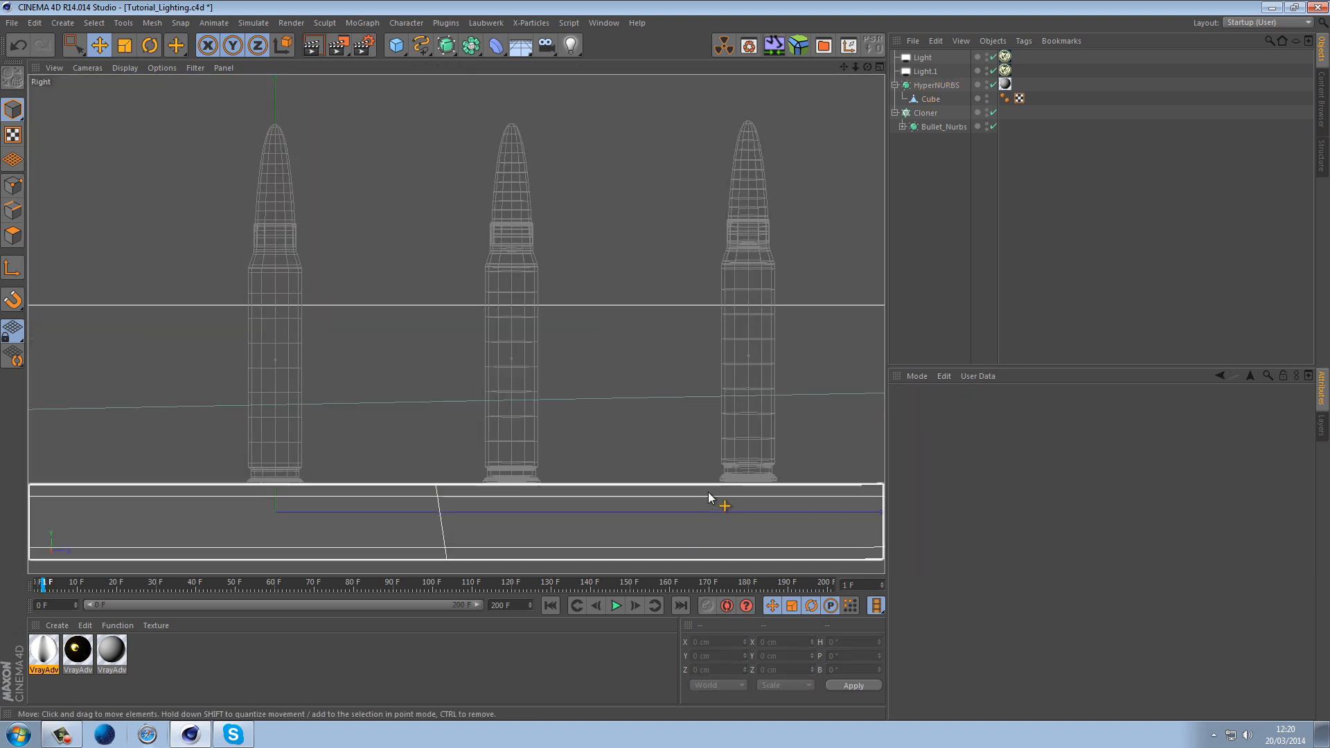
Select the HyperNURBS backdrop and move it vertically to about Y 0.03 cm so its floor meets the bullet bases
middle_click_drag(760, 510, 634, 441, "alt")
left_click(635, 440)
left_click_drag(662, 428, 659, 434)
scroll(659, 434, "down", 5)
left_click_drag(320, 449, 454, 475)
scroll(470, 506, "up", 5)
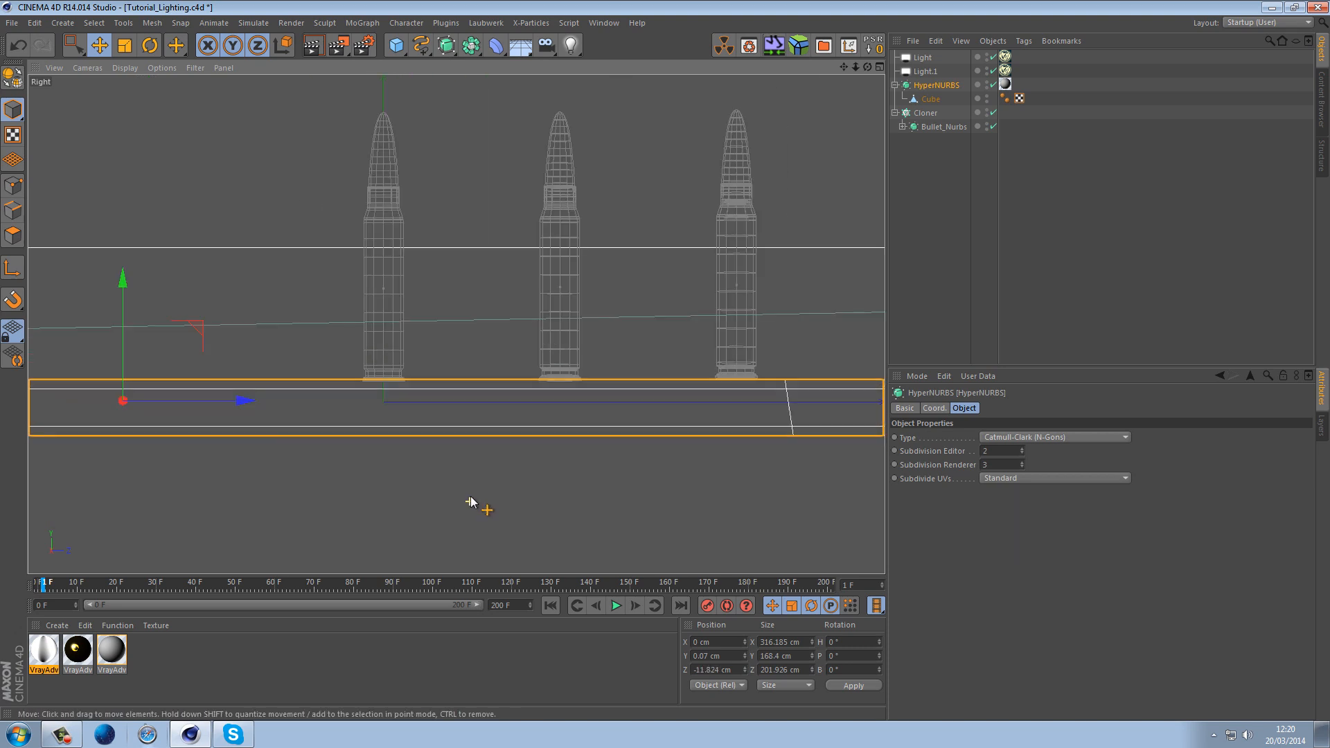
scroll(470, 505, "up", 3)
middle_click_drag(86, 310, 195, 338, "alt")
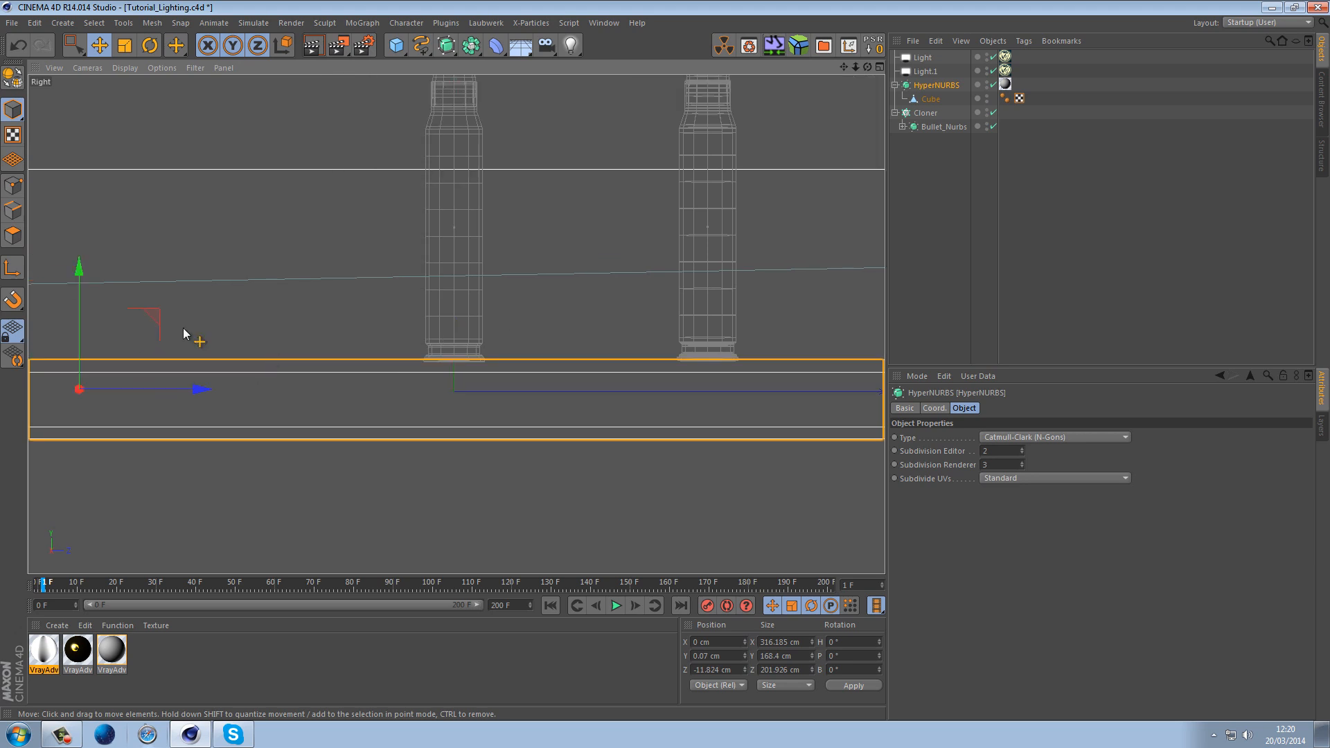
left_click_drag(85, 298, 86, 301)
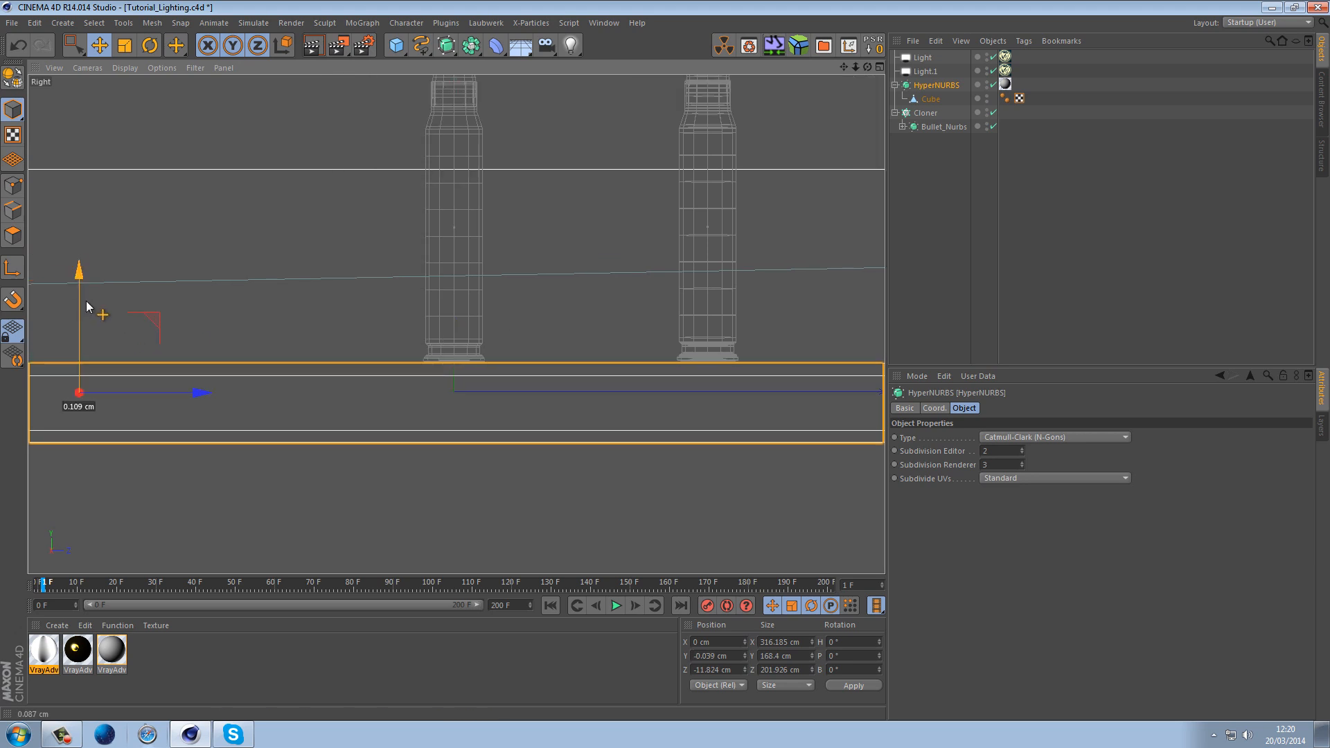
left_click(164, 244)
left_click(150, 368)
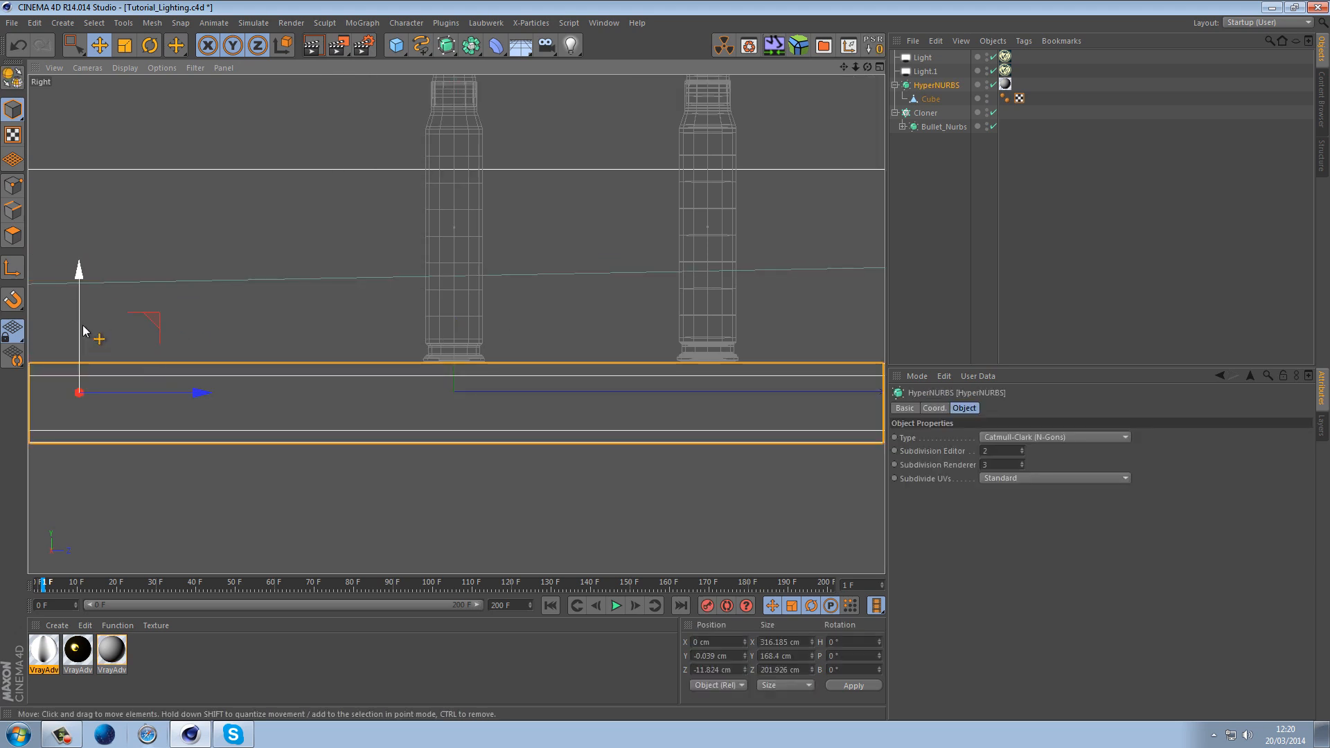
left_click_drag(78, 319, 81, 319)
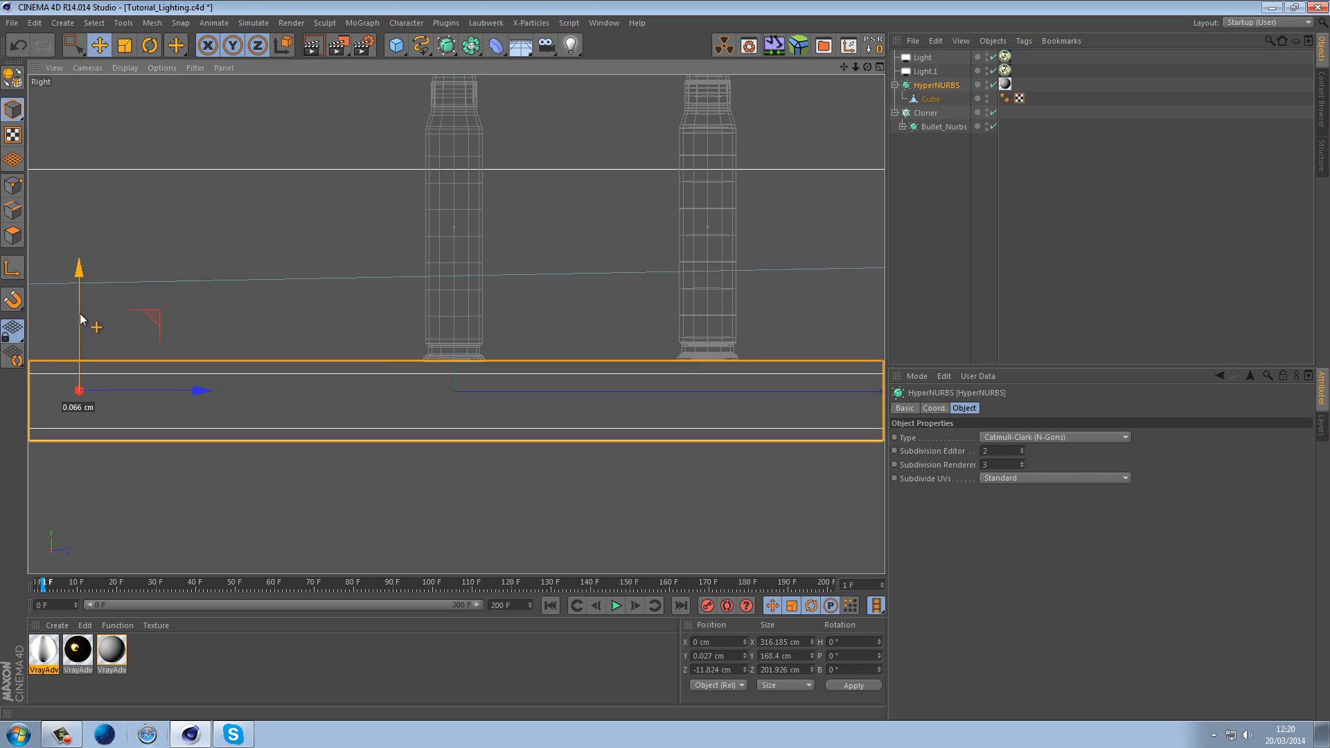
left_click(186, 318)
Save the scene and test-render a region around all three bullets in the perspective view
middle_click(234, 320)
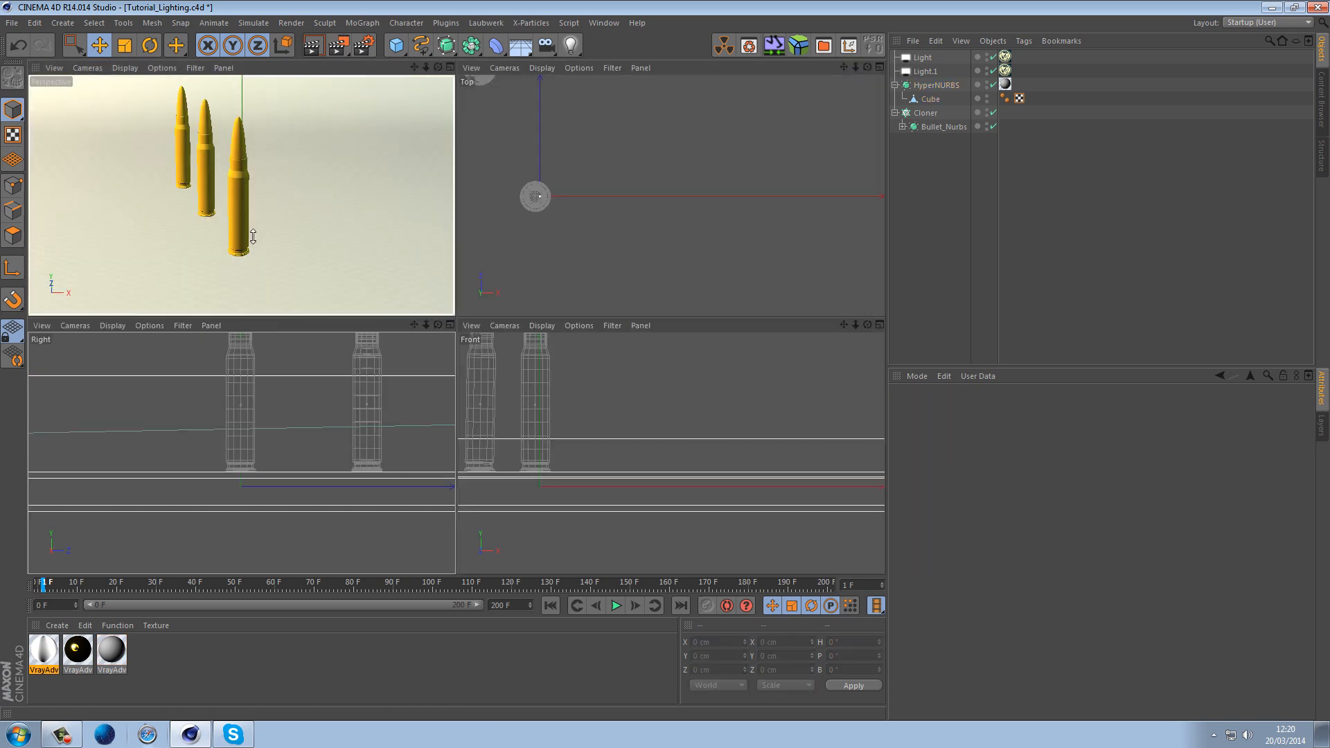
middle_click(347, 273)
middle_click_drag(470, 295, 560, 317, "alt")
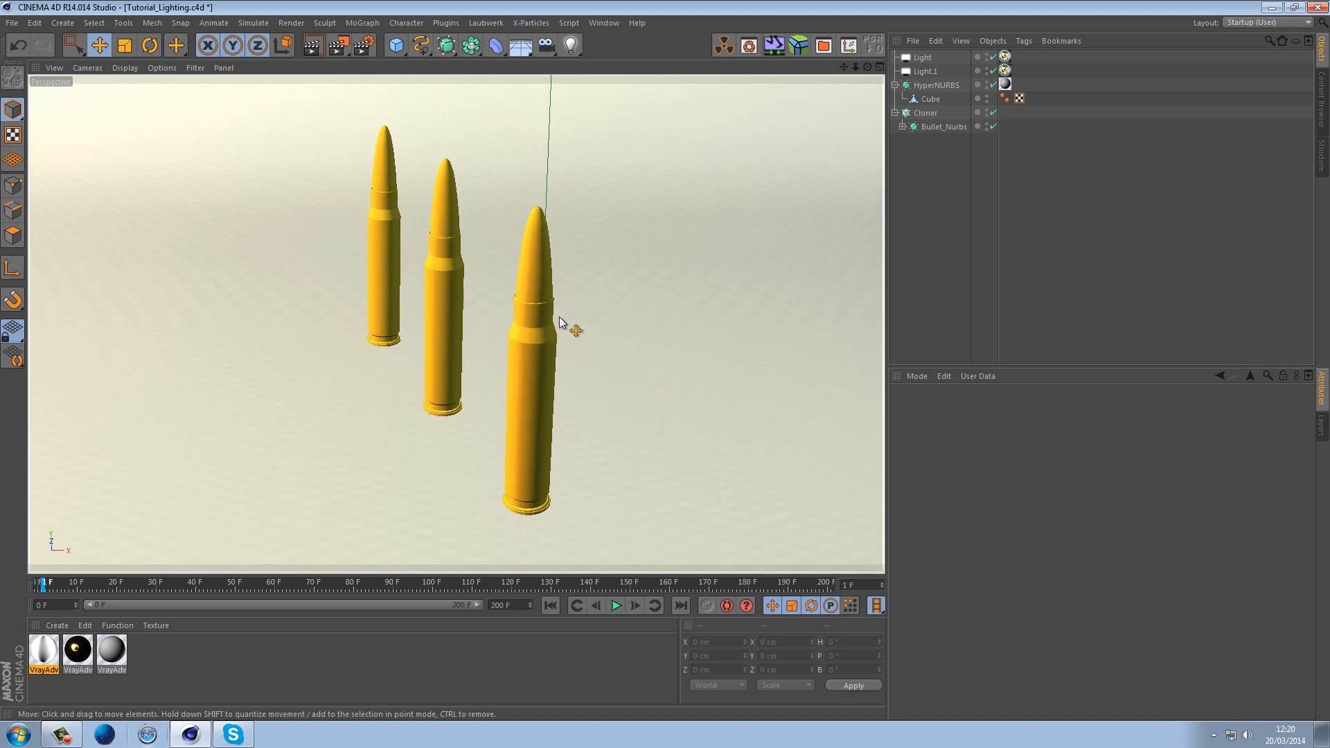
key("ctrl+s")
left_click_drag(338, 50, 380, 61)
left_click_drag(318, 109, 608, 527)
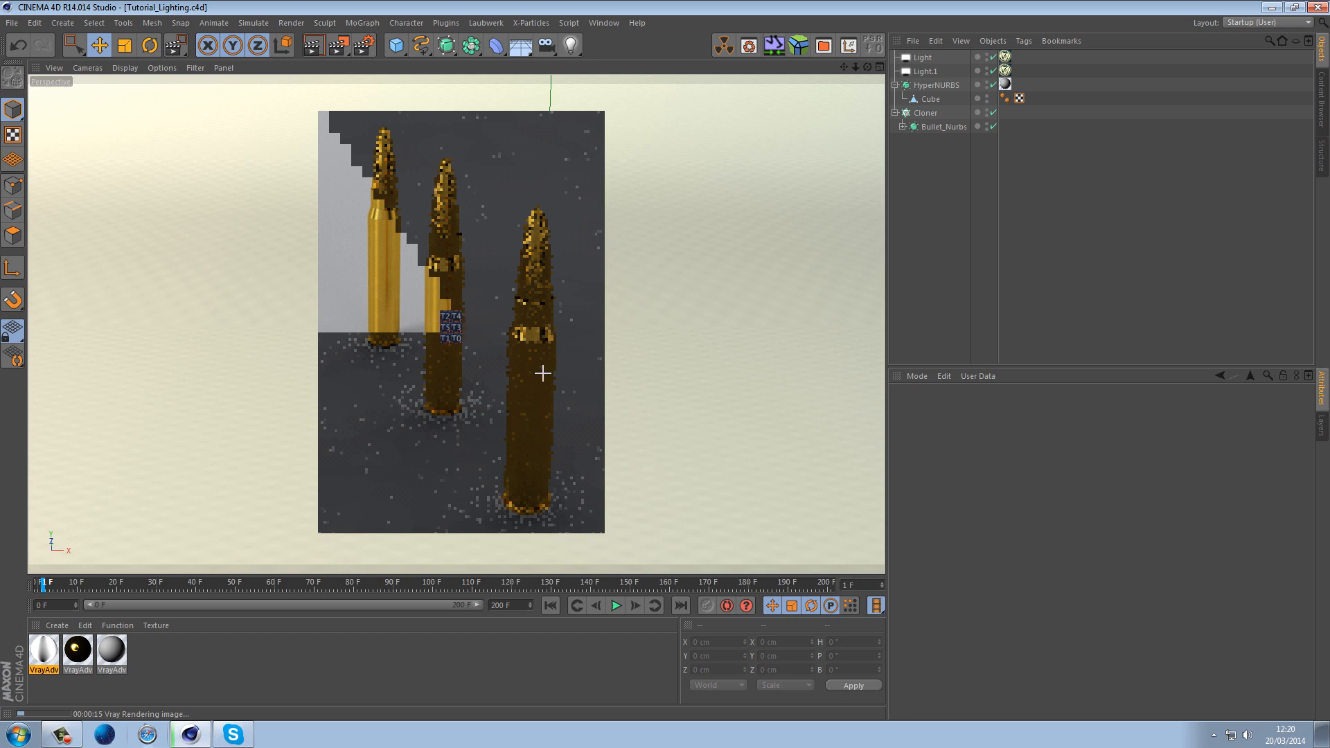
Stop the test render and group all scene objects, including lights, backdrop and cloner, under one null
left_click(74, 46)
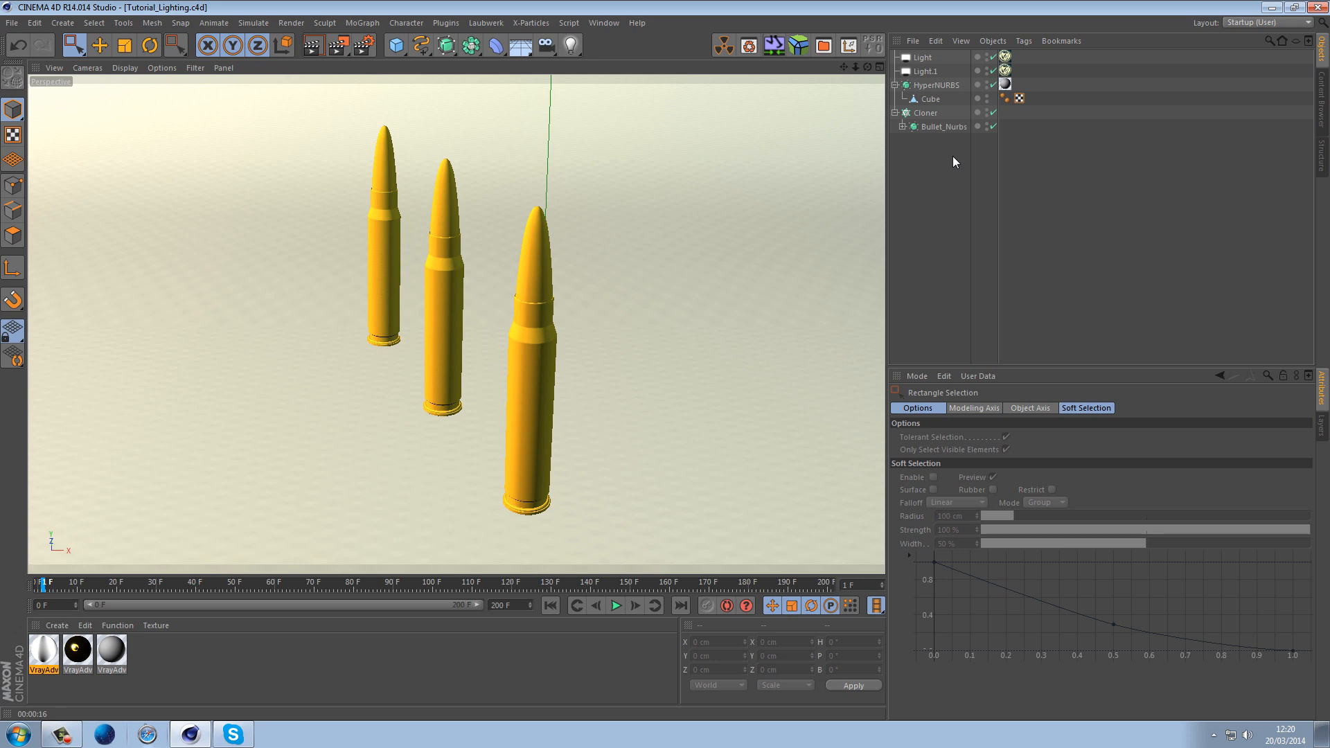
left_click_drag(941, 165, 900, 52)
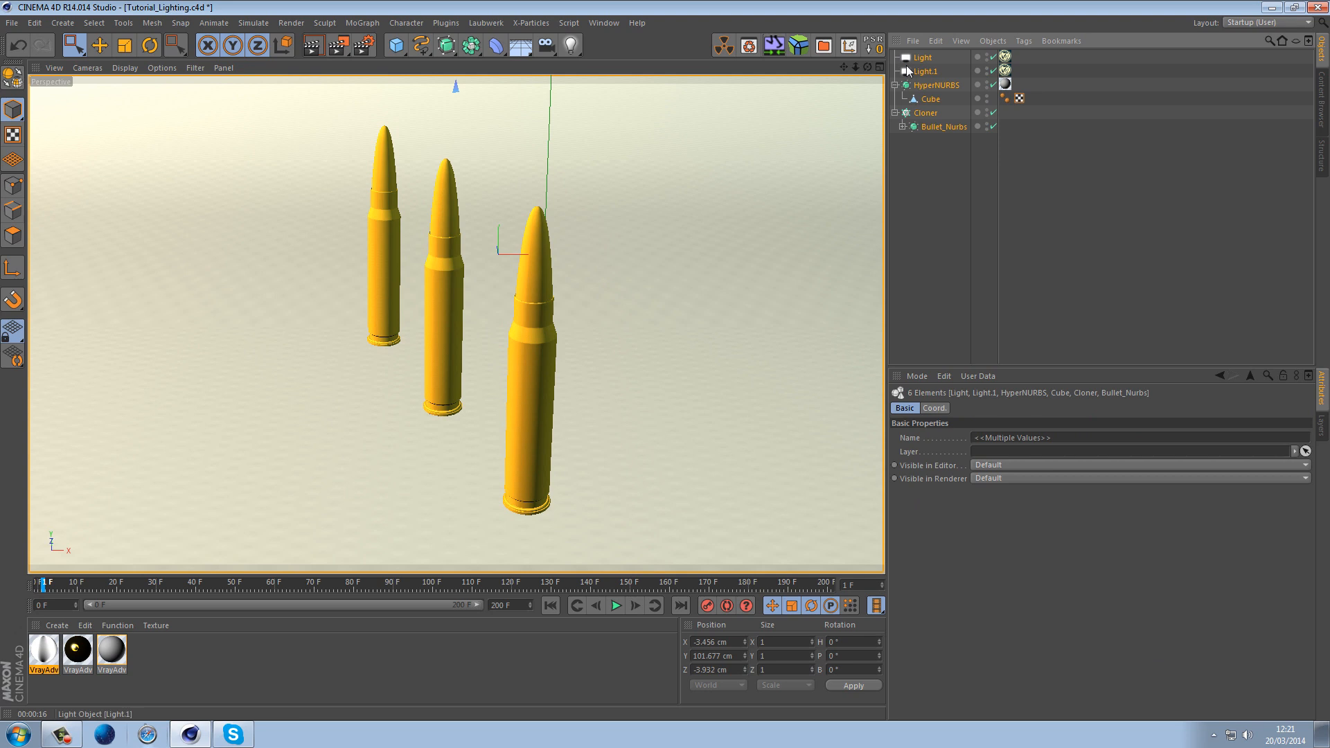
key("alt+g")
left_click(918, 100)
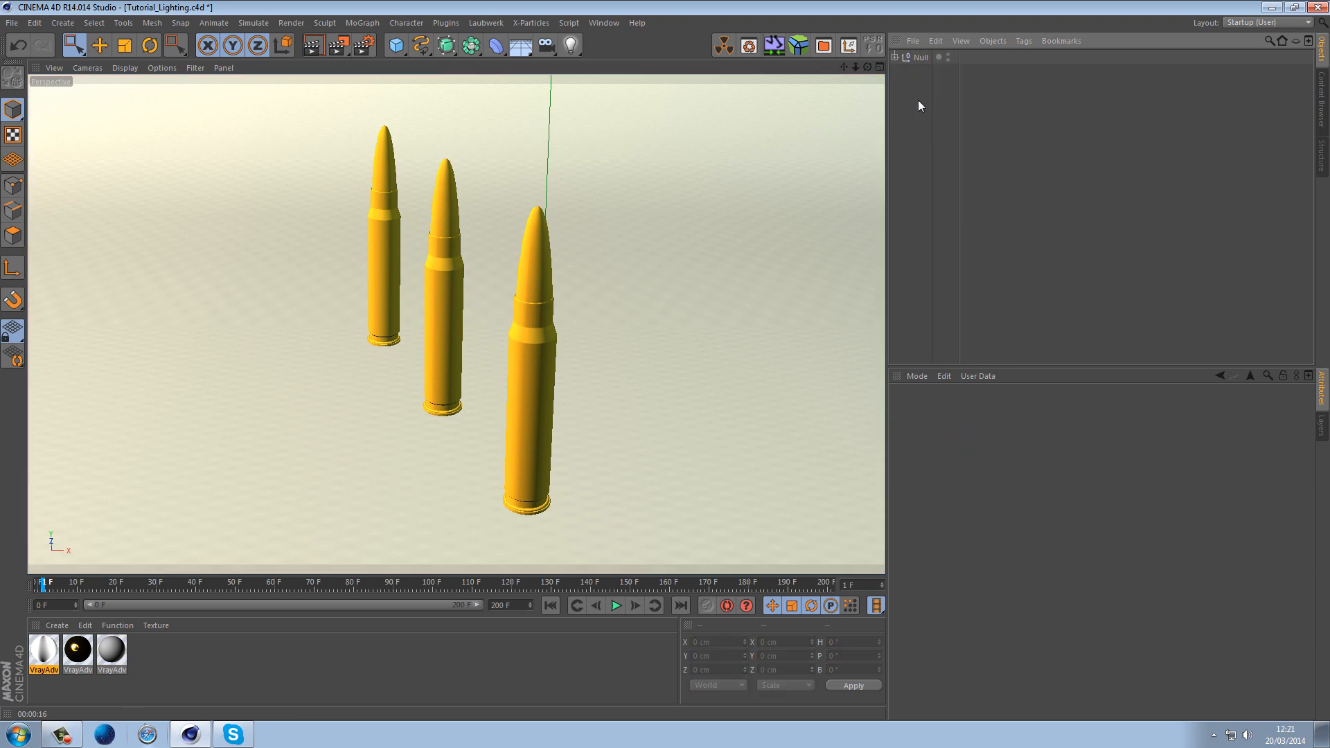
Apply the plain grey VrayAdvancedMaterial to the cloned bullets by placing its texture tag after the gold one on the Bullet null
left_click_drag(111, 654, 530, 434)
left_click(895, 57)
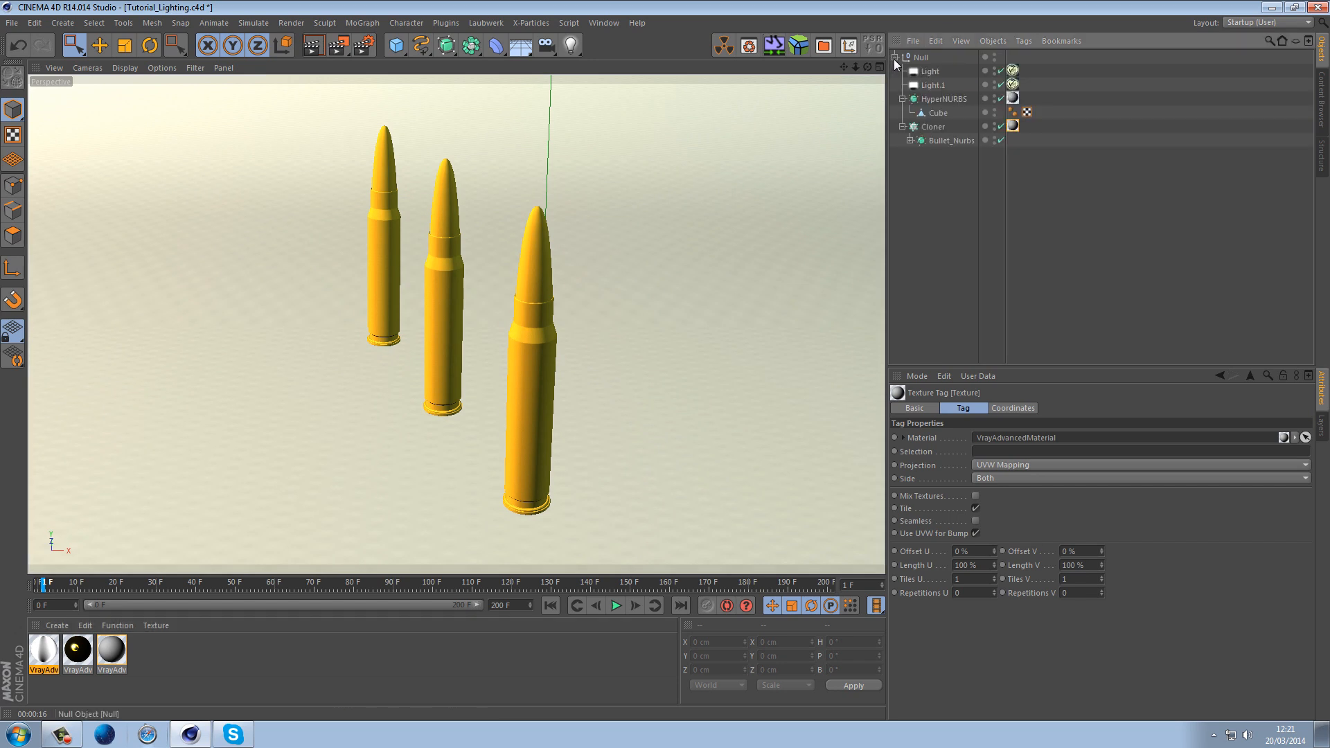
left_click(903, 126)
left_click(903, 126)
left_click(910, 140)
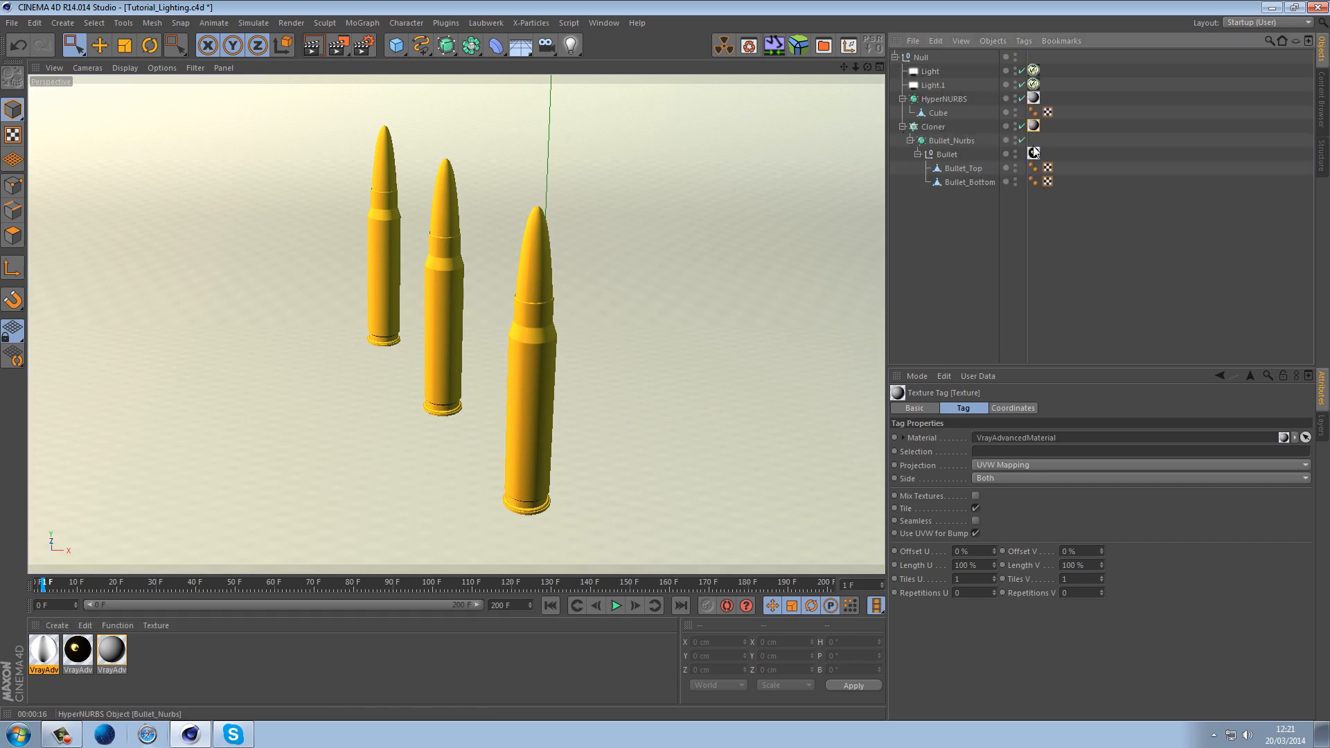
left_click_drag(1033, 126, 1046, 155)
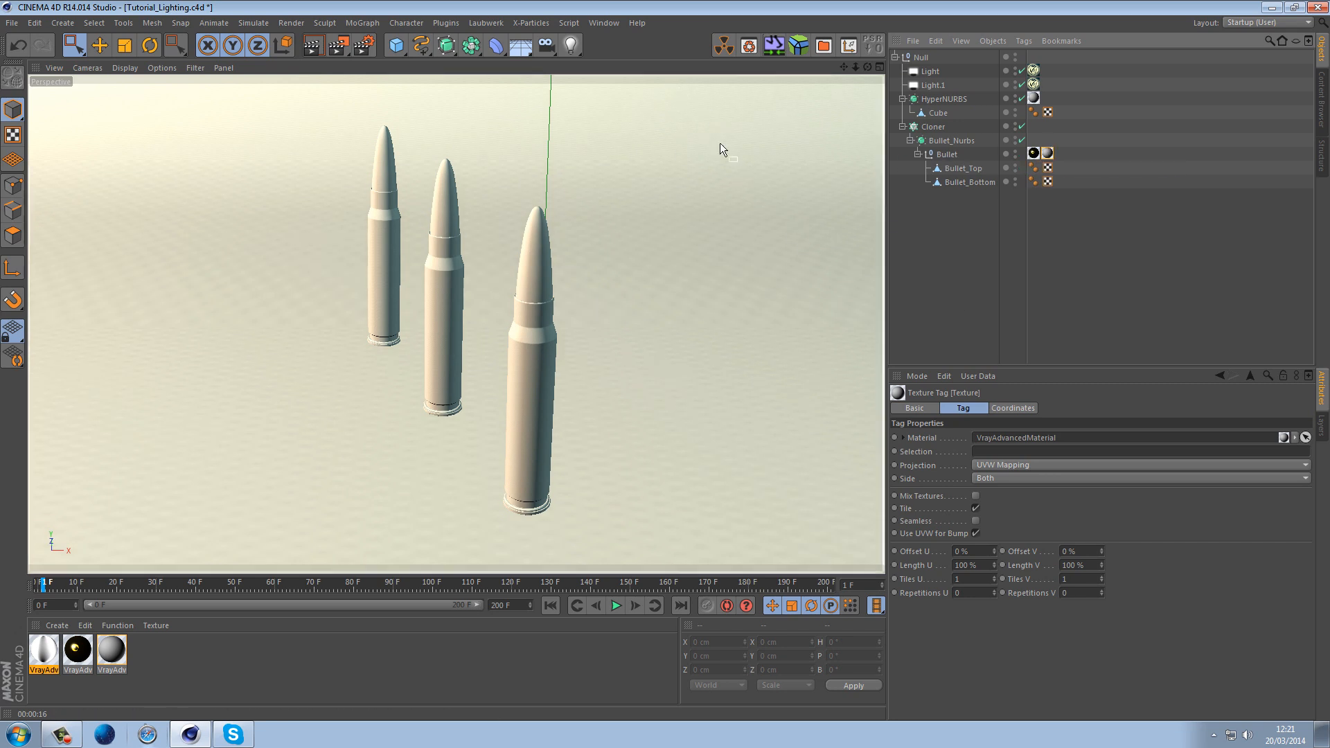
Add a camera from the current perspective view and attach a VrayPhysicalCamera tag to it
left_click(547, 45)
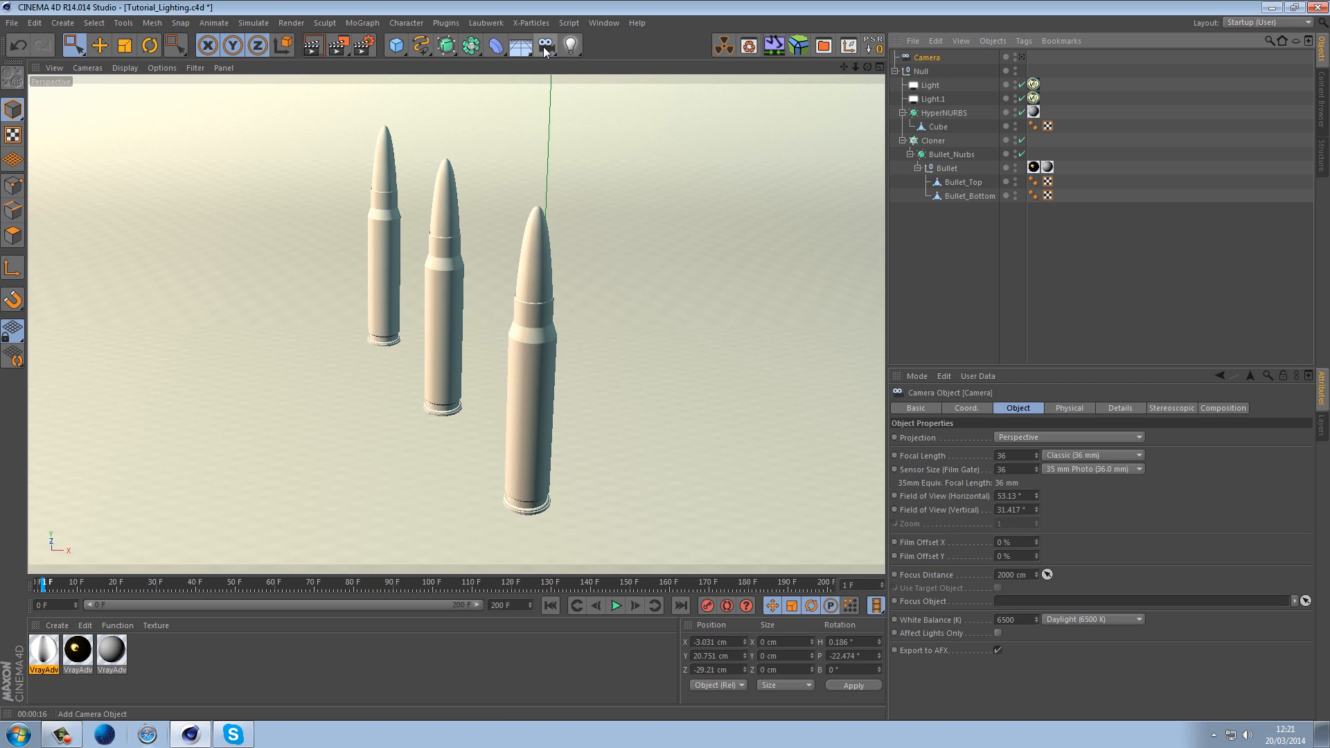
right_click(932, 58)
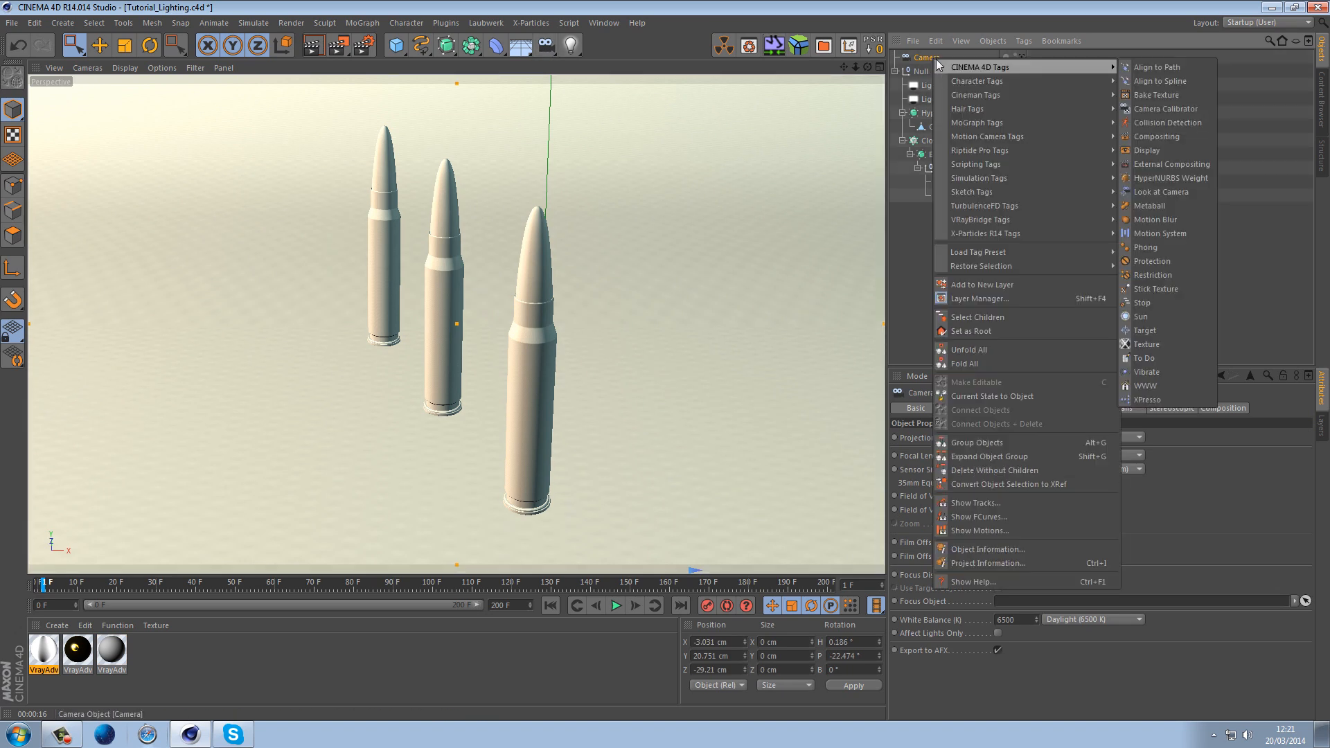
mouse_move(1050, 220)
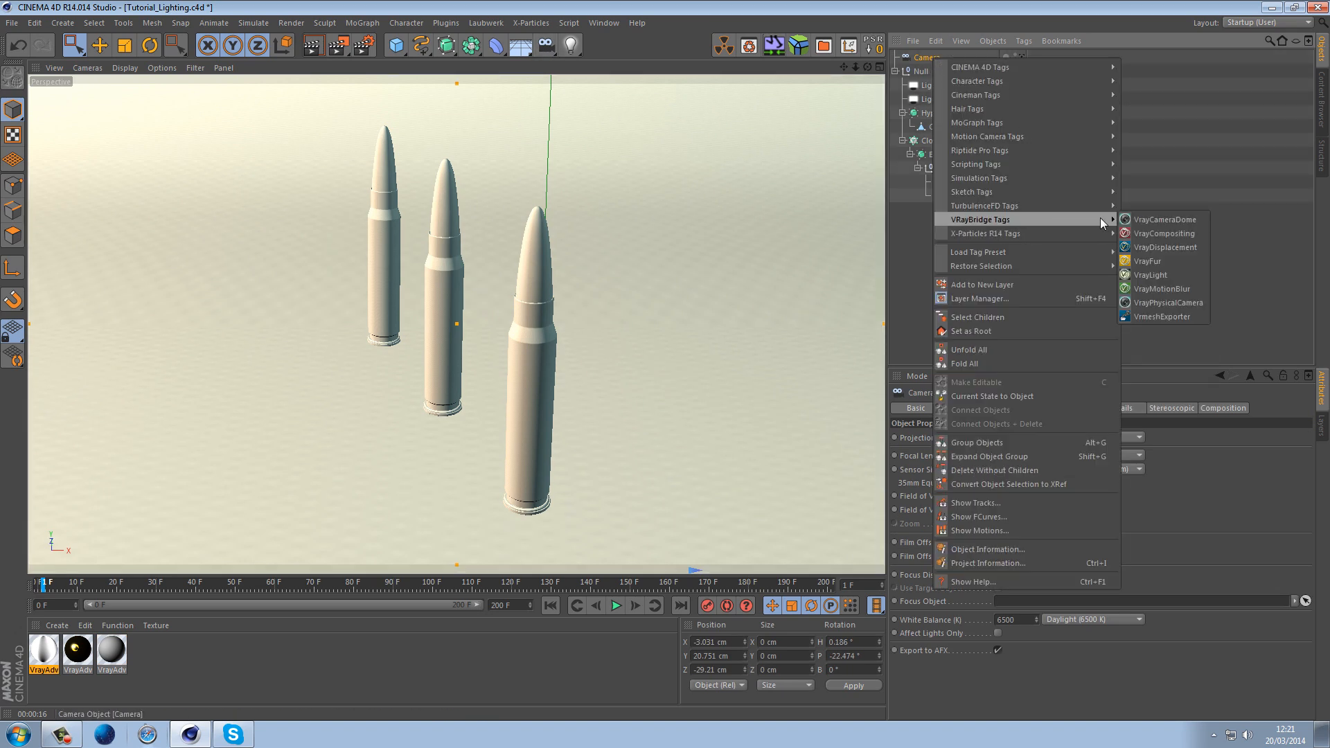
left_click(1167, 303)
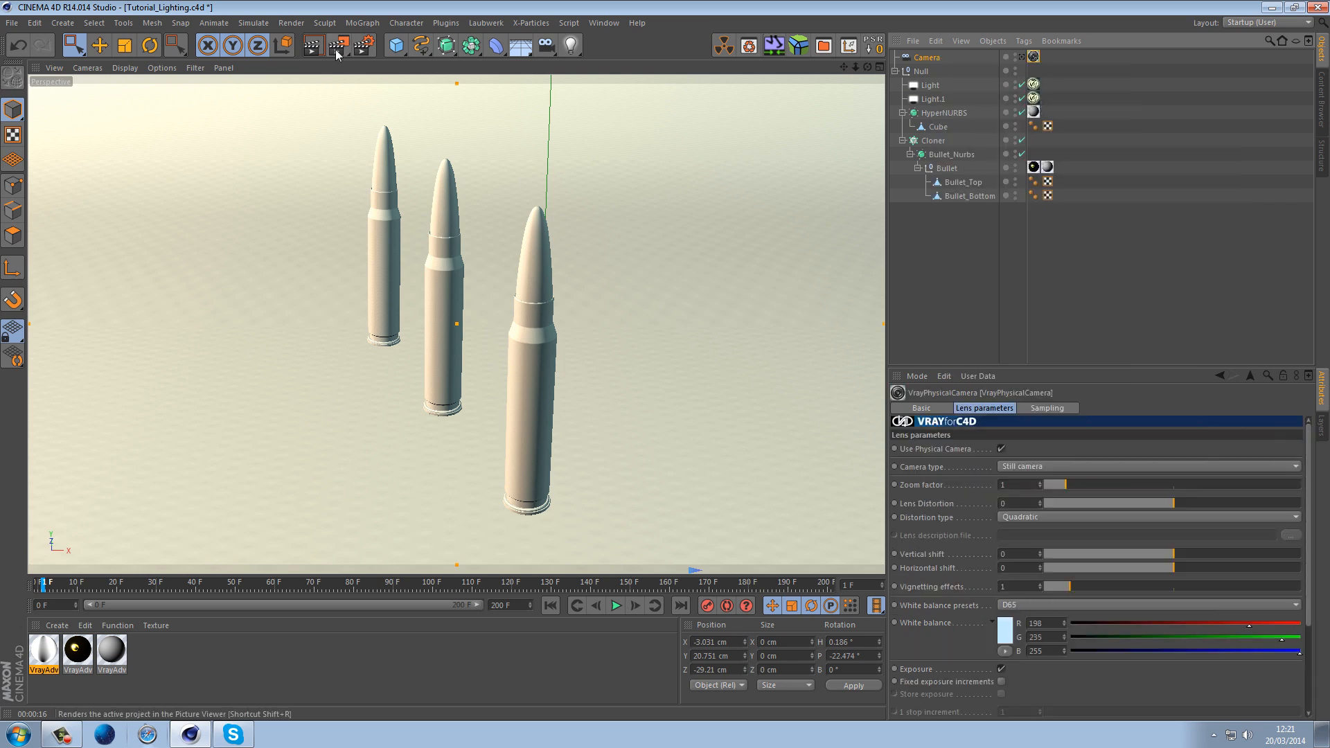
Test-render the region around the bullets, stop it, make the new camera active and render the region again
key("0")
left_click_drag(322, 104, 601, 531)
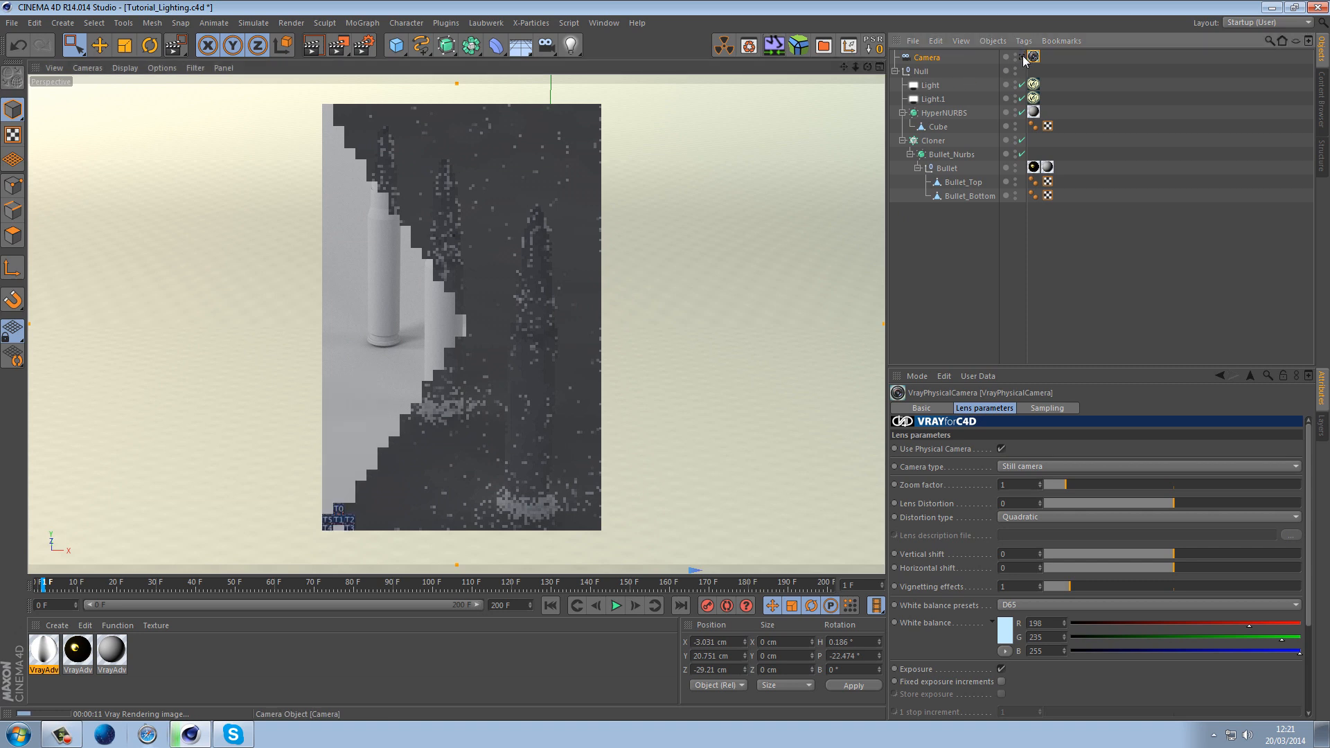
key("Escape")
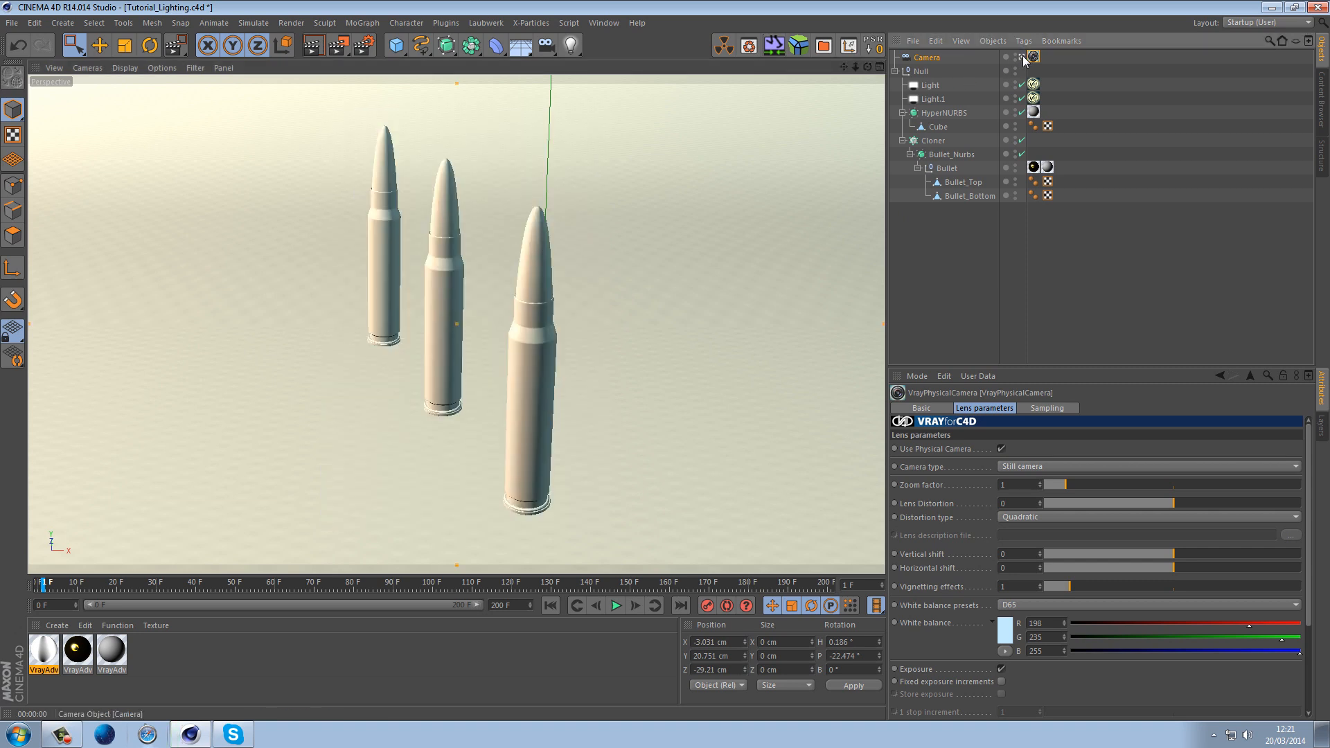
left_click(333, 48)
left_click(386, 56)
left_click_drag(335, 113, 597, 539)
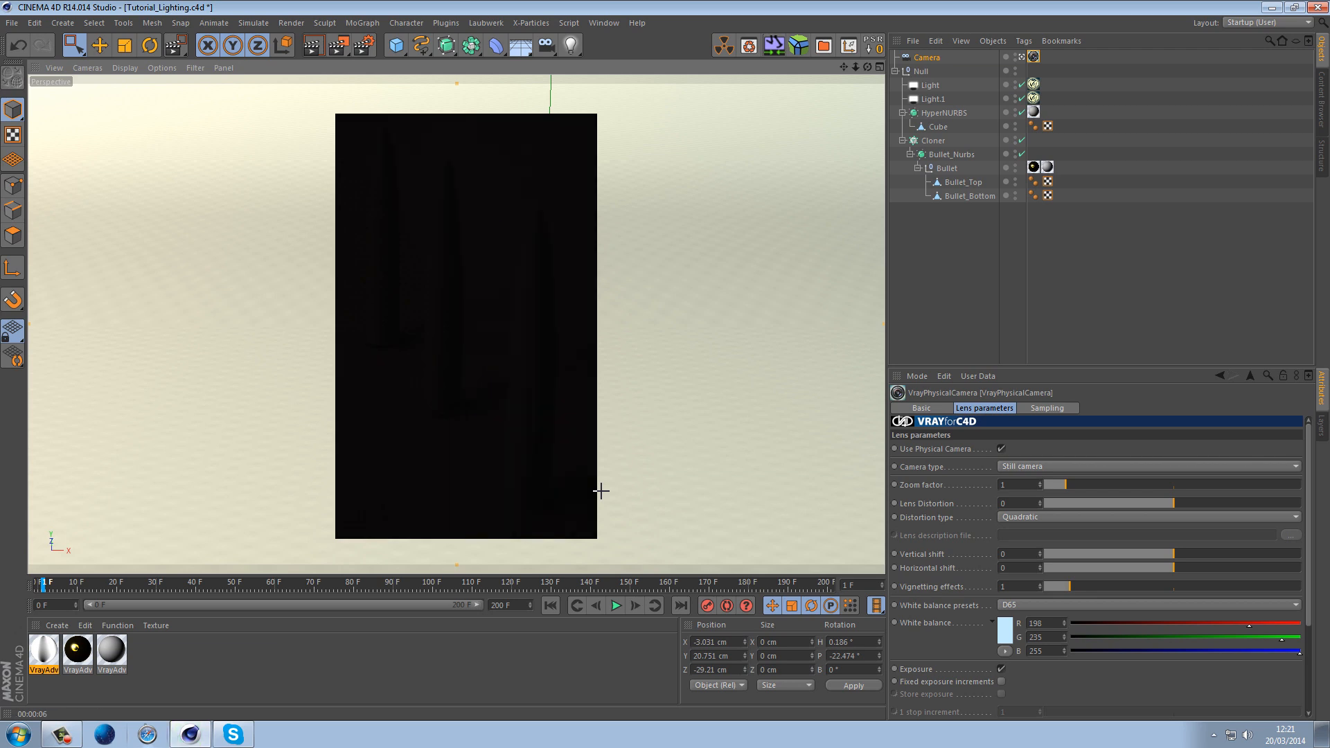
Review the VrayPhysicalCamera tag's lens parameters and enable DOF in its sampling settings
left_click(1037, 58)
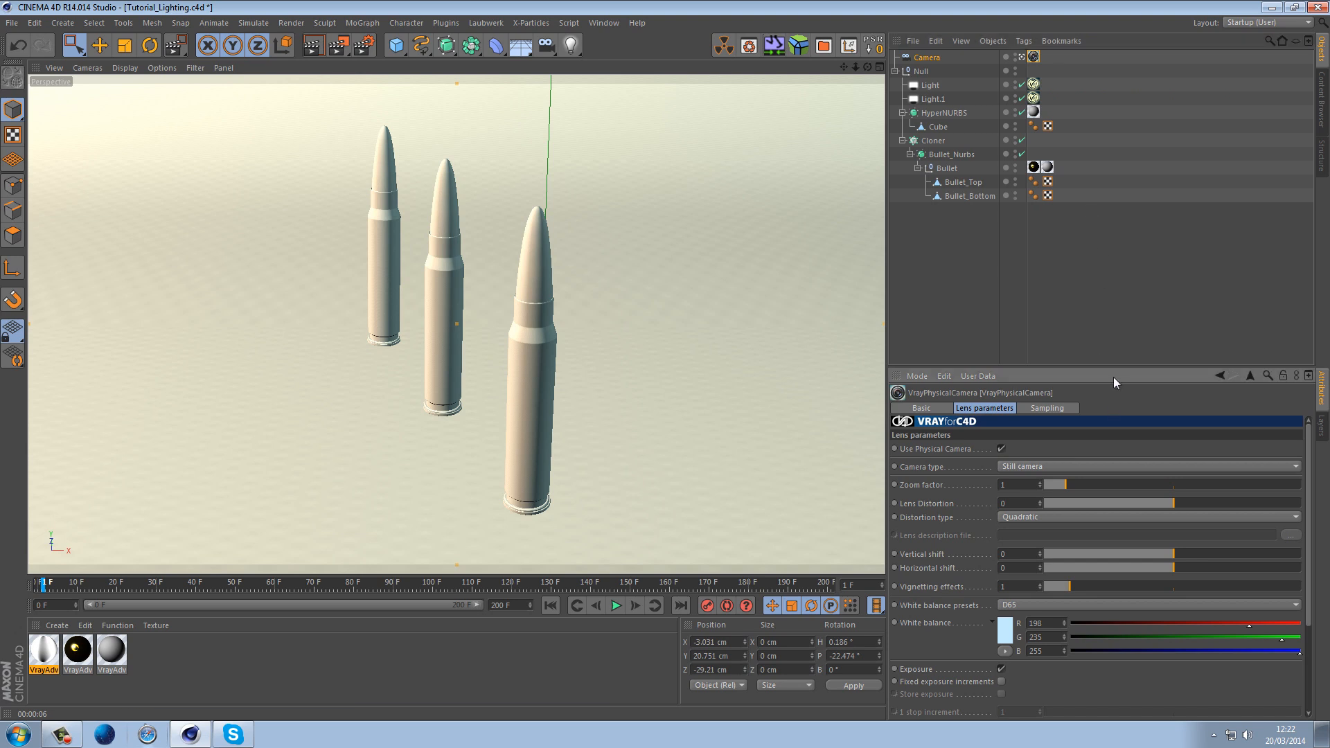
scroll(1129, 541, "down", 3)
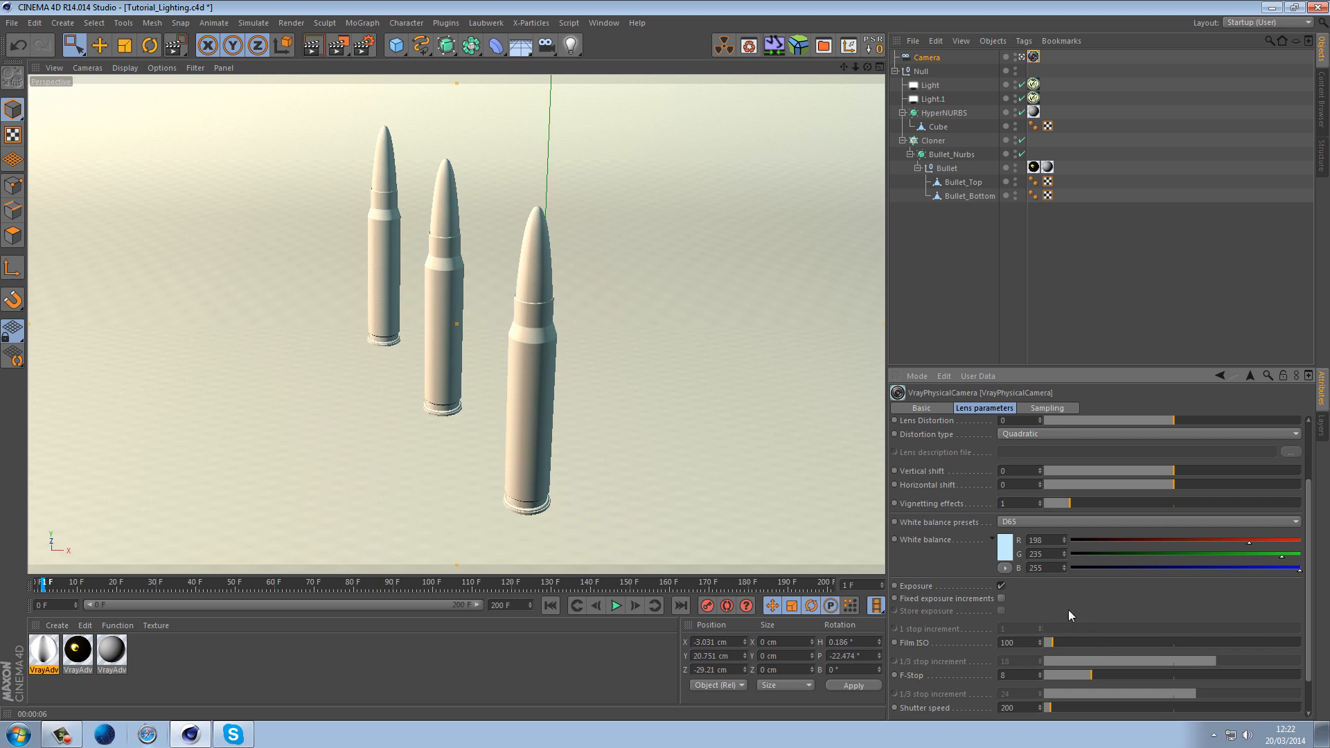
scroll(1069, 610, "down", 2)
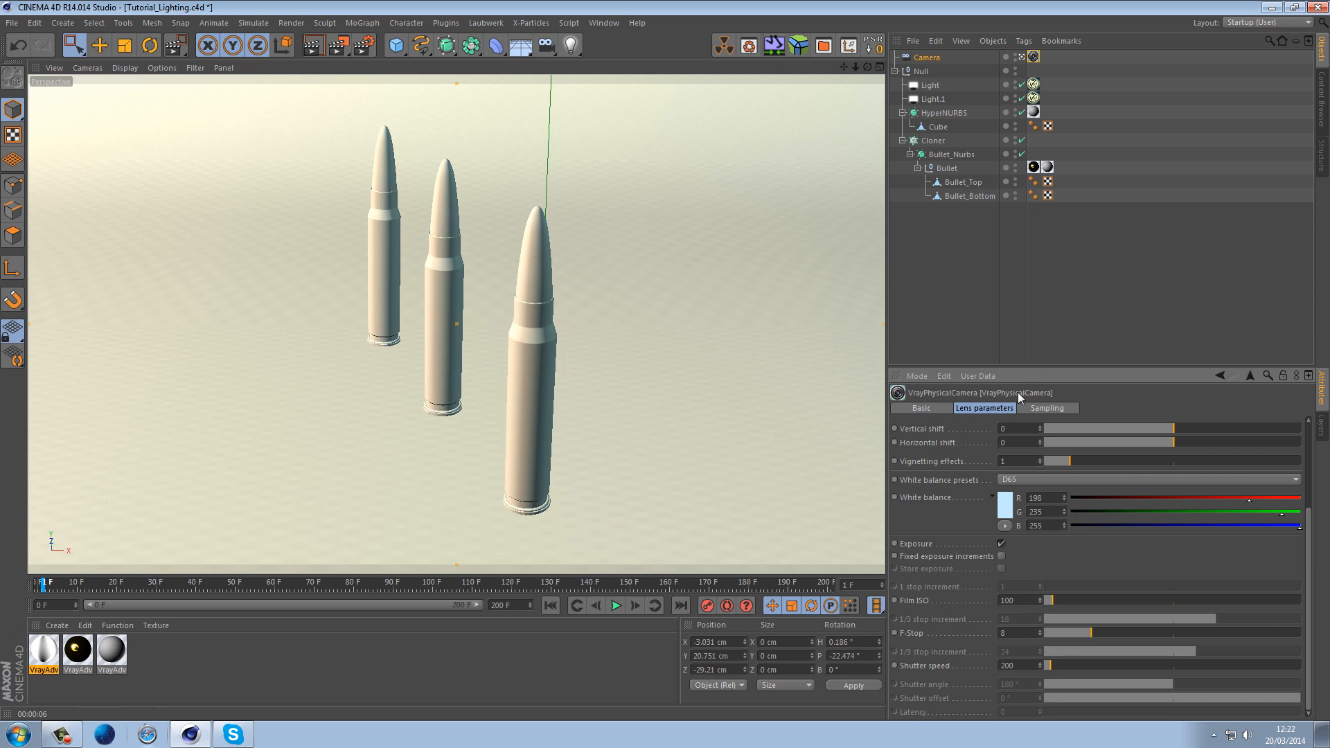
left_click(1041, 409)
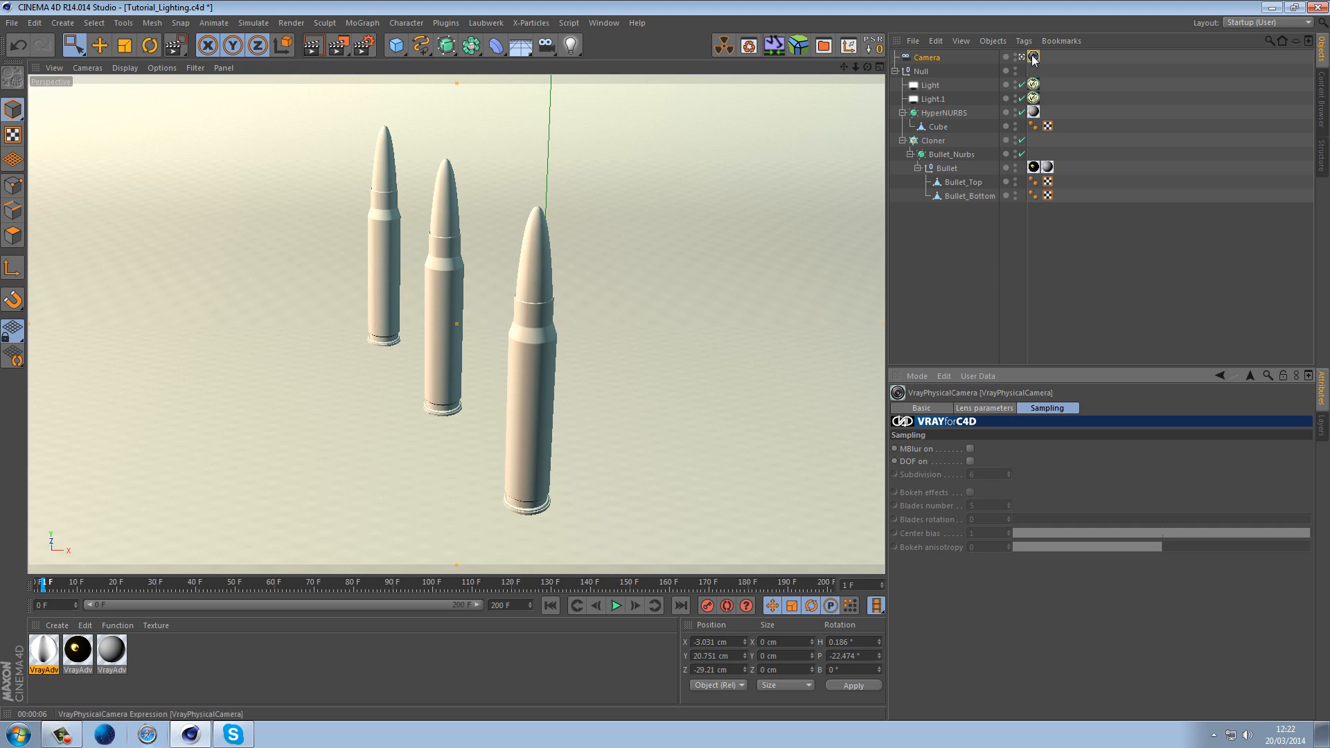
left_click(970, 462)
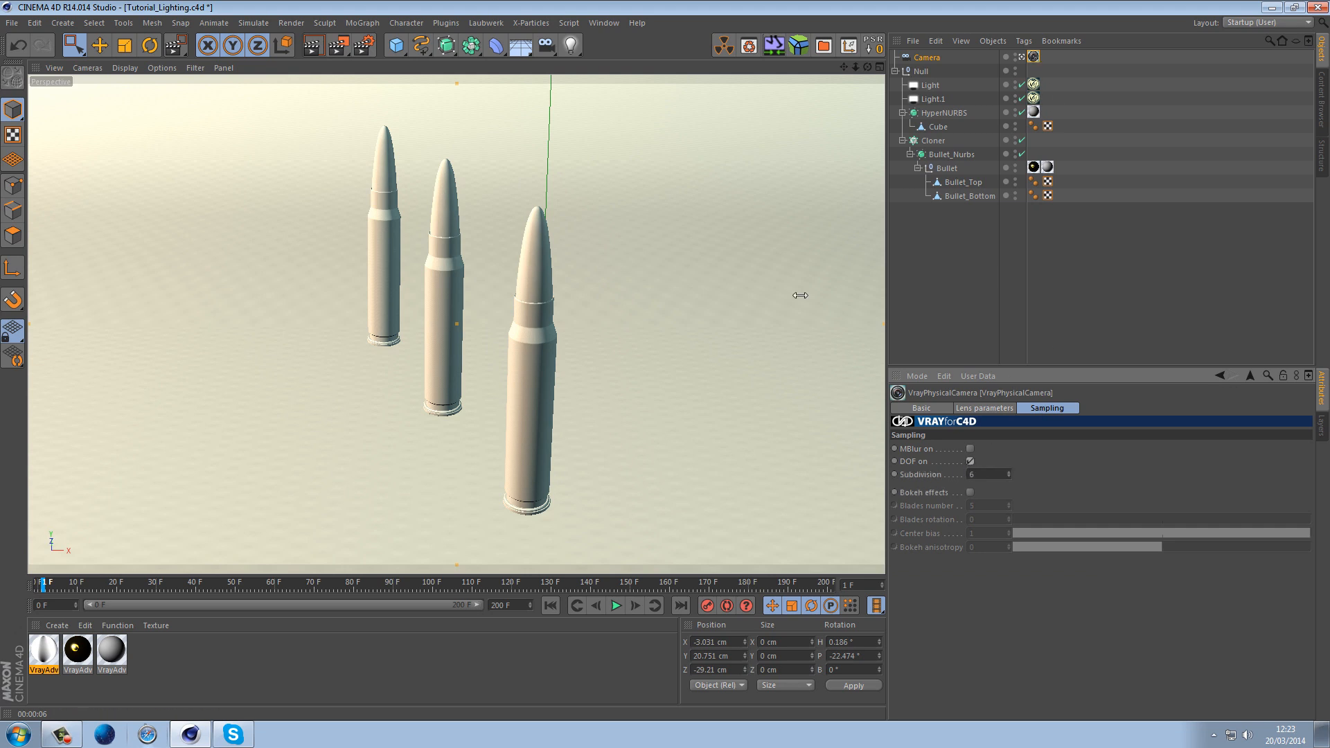
Shorten the camera's focus distance in the Top view by pulling its distant focus plane back toward the scene
middle_click(714, 244)
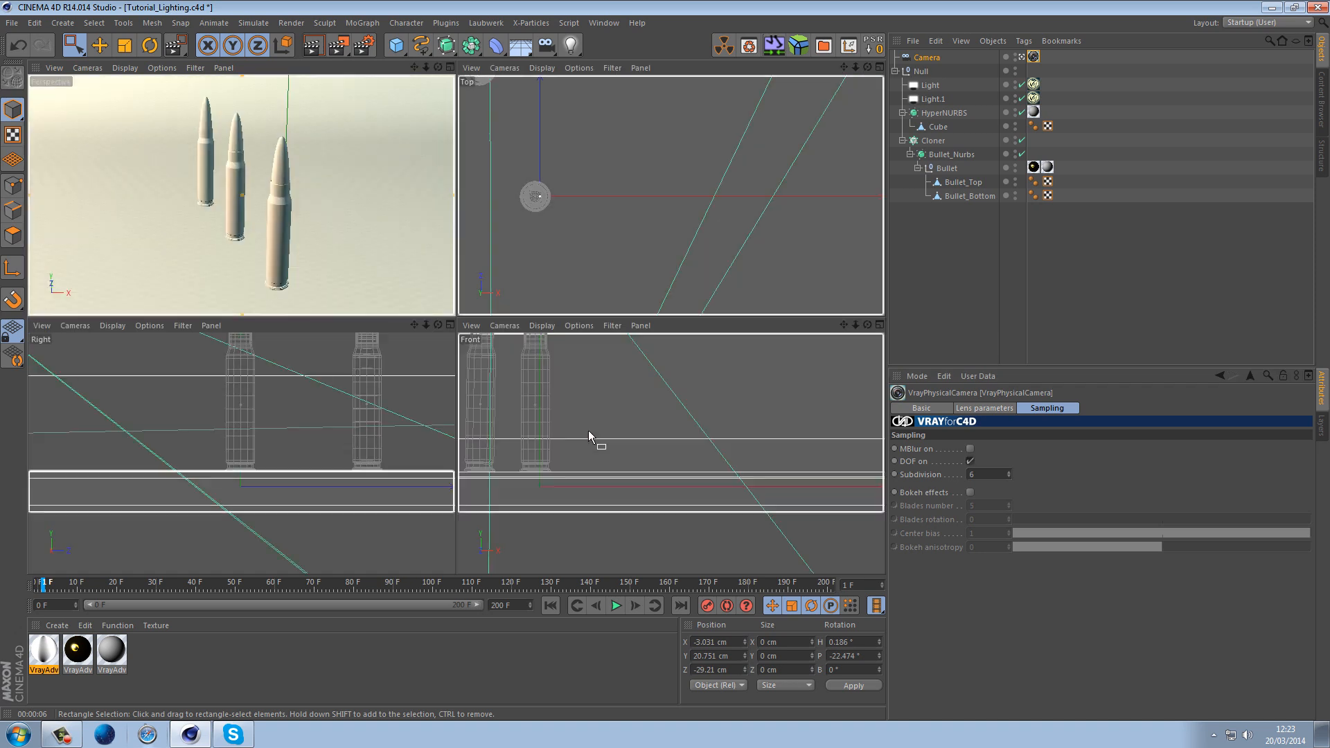
middle_click(344, 438)
scroll(468, 402, "down", 3)
scroll(468, 402, "down", 5)
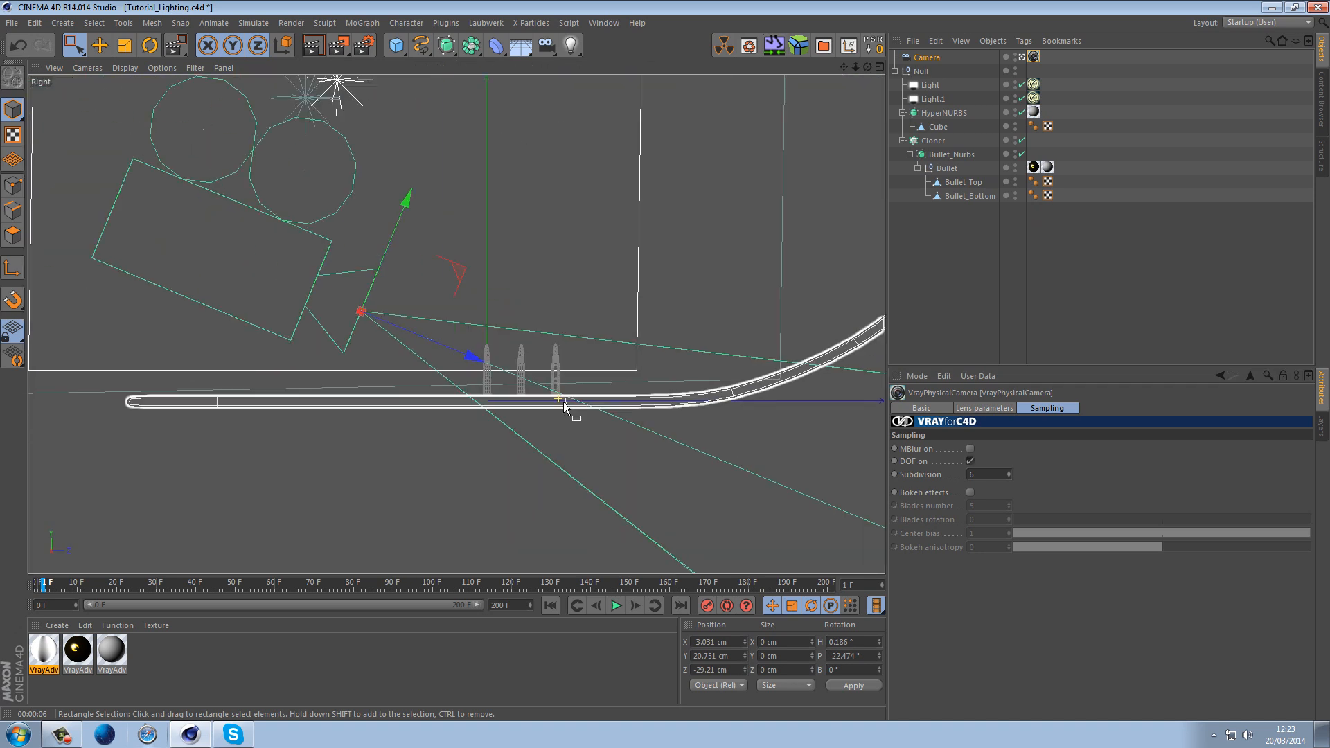
scroll(677, 380, "down", 3)
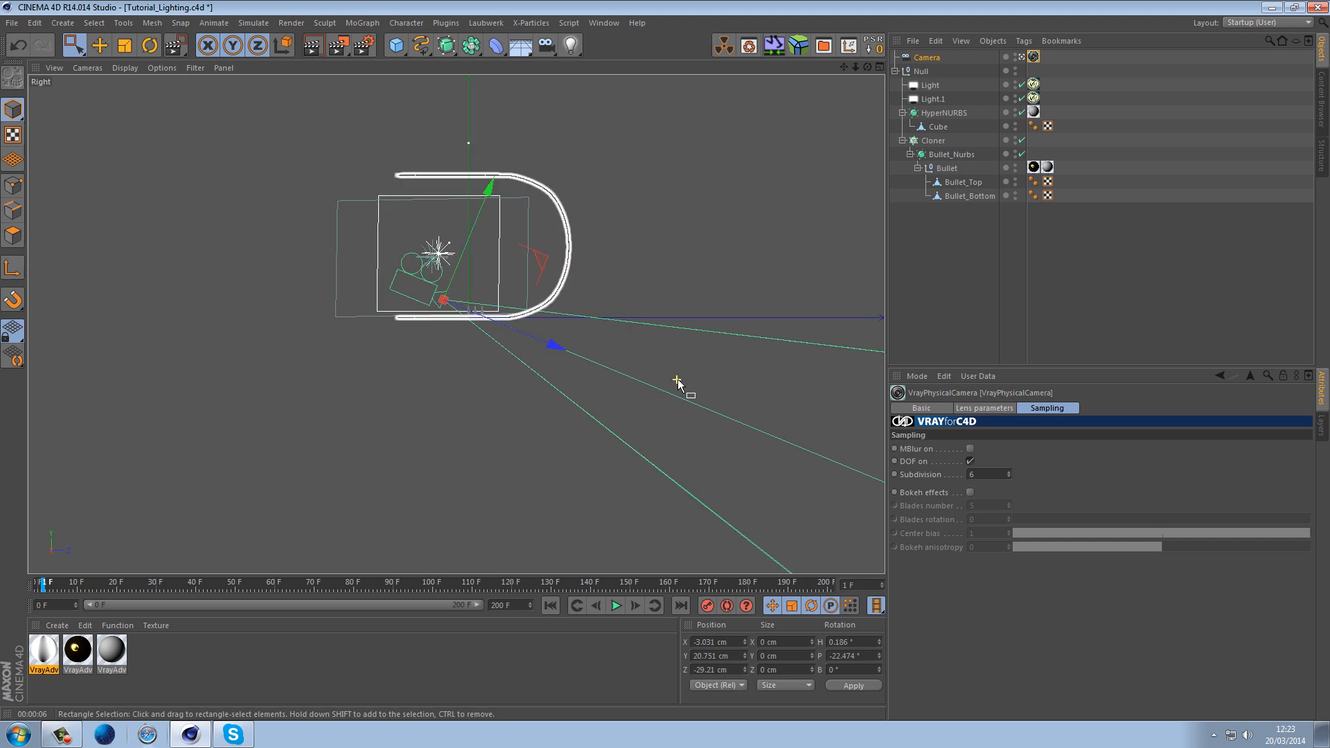
scroll(297, 238, "up", 8)
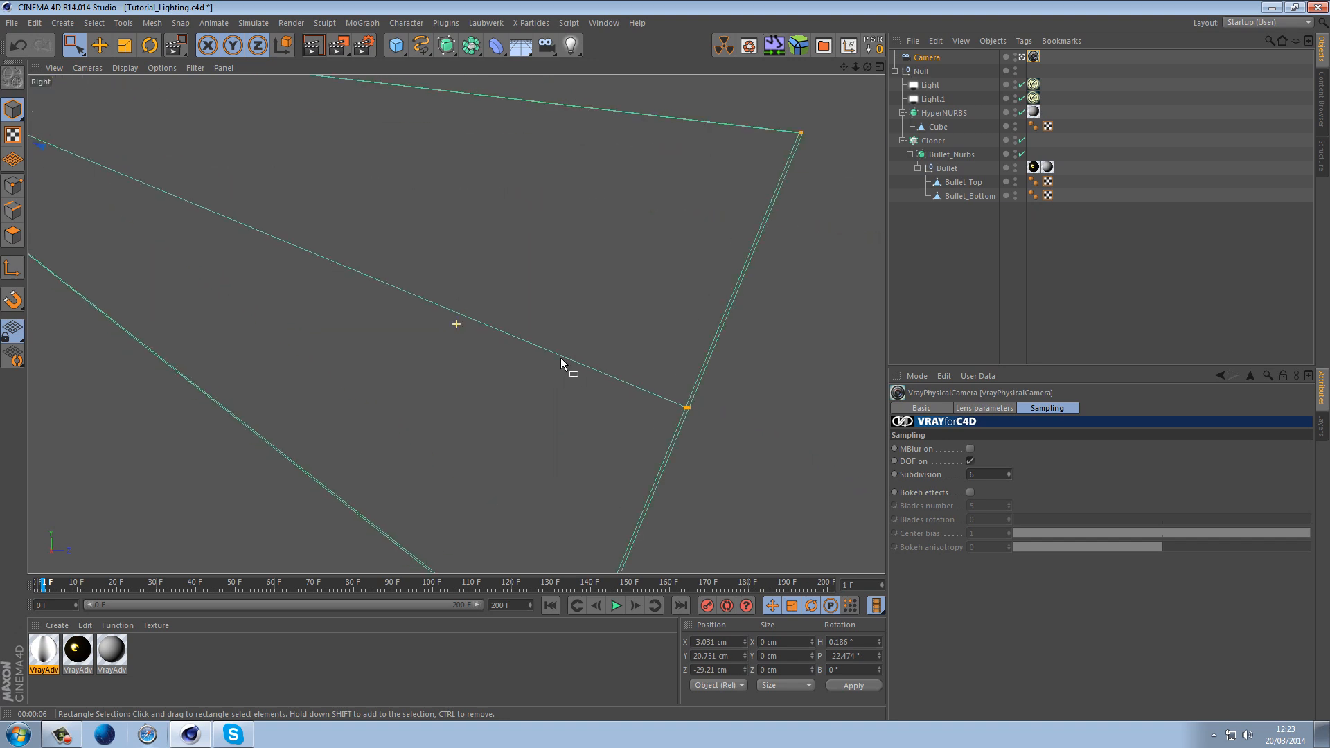
middle_click(733, 417)
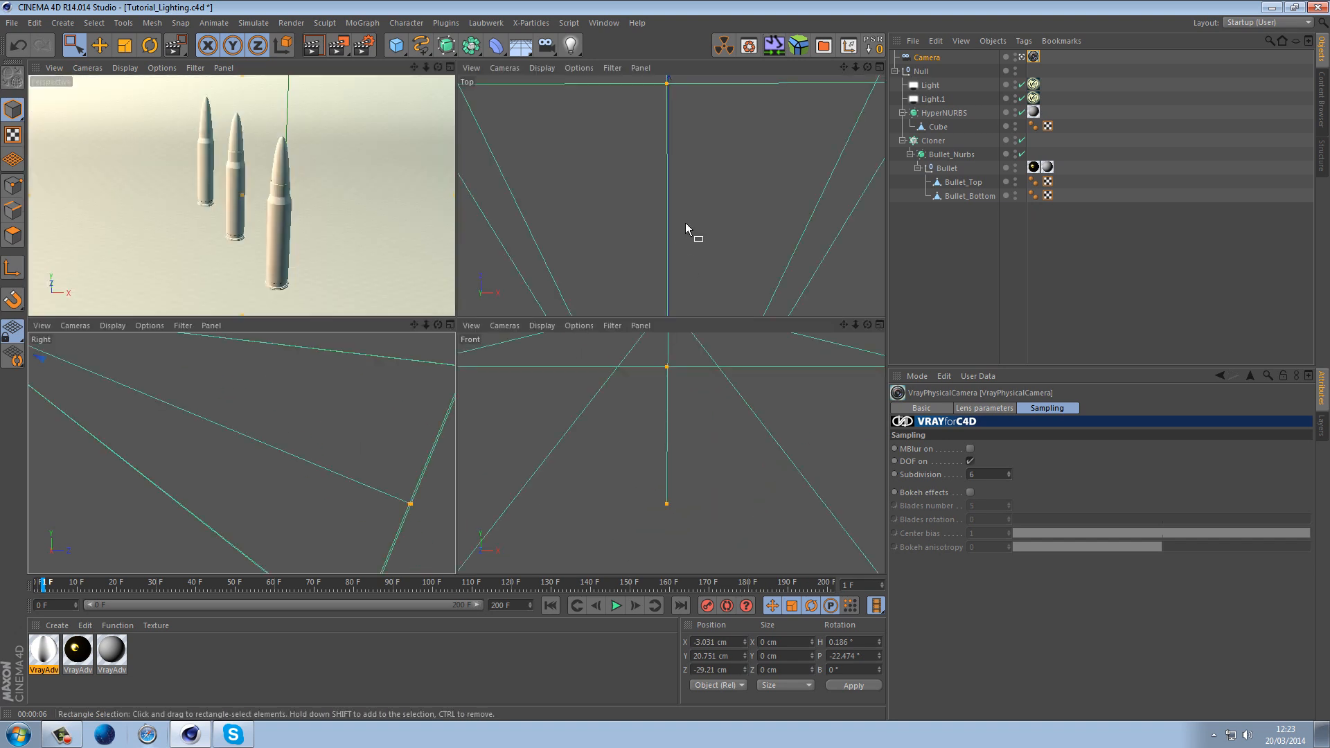
key("o")
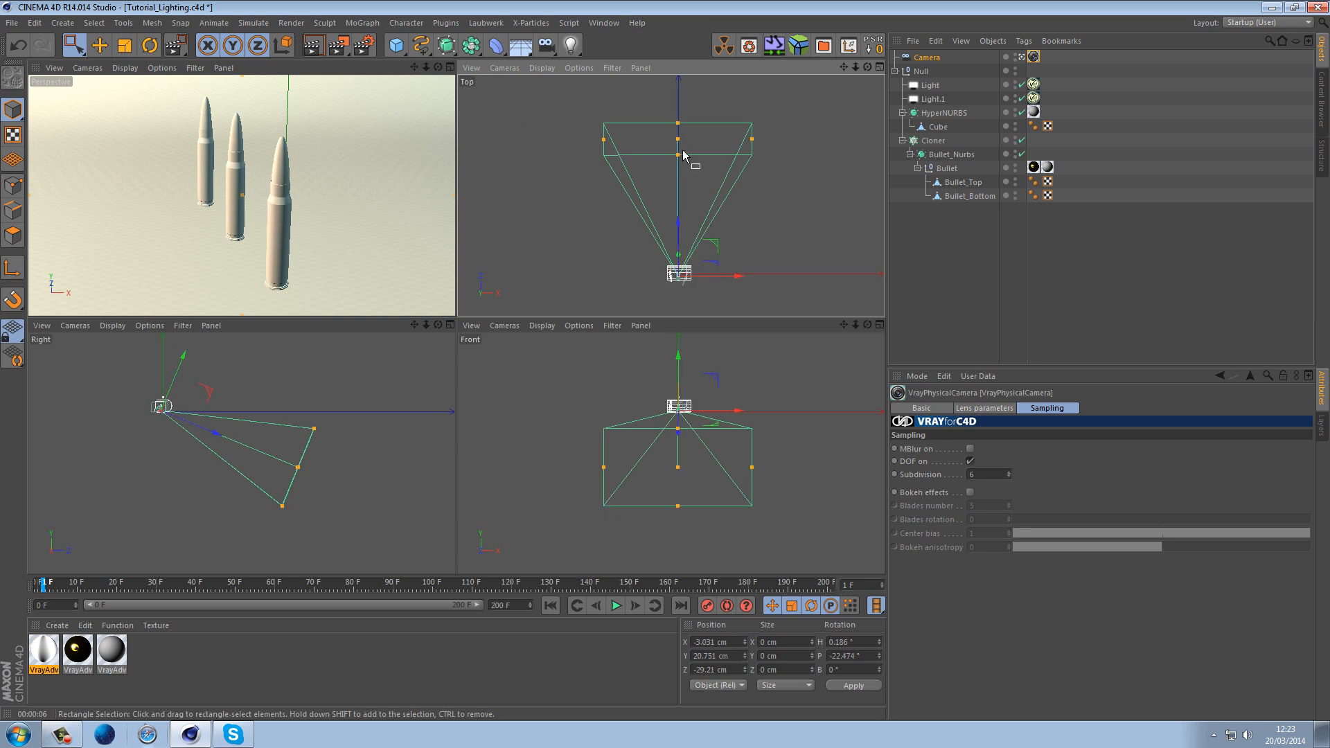
left_click_drag(678, 143, 687, 272)
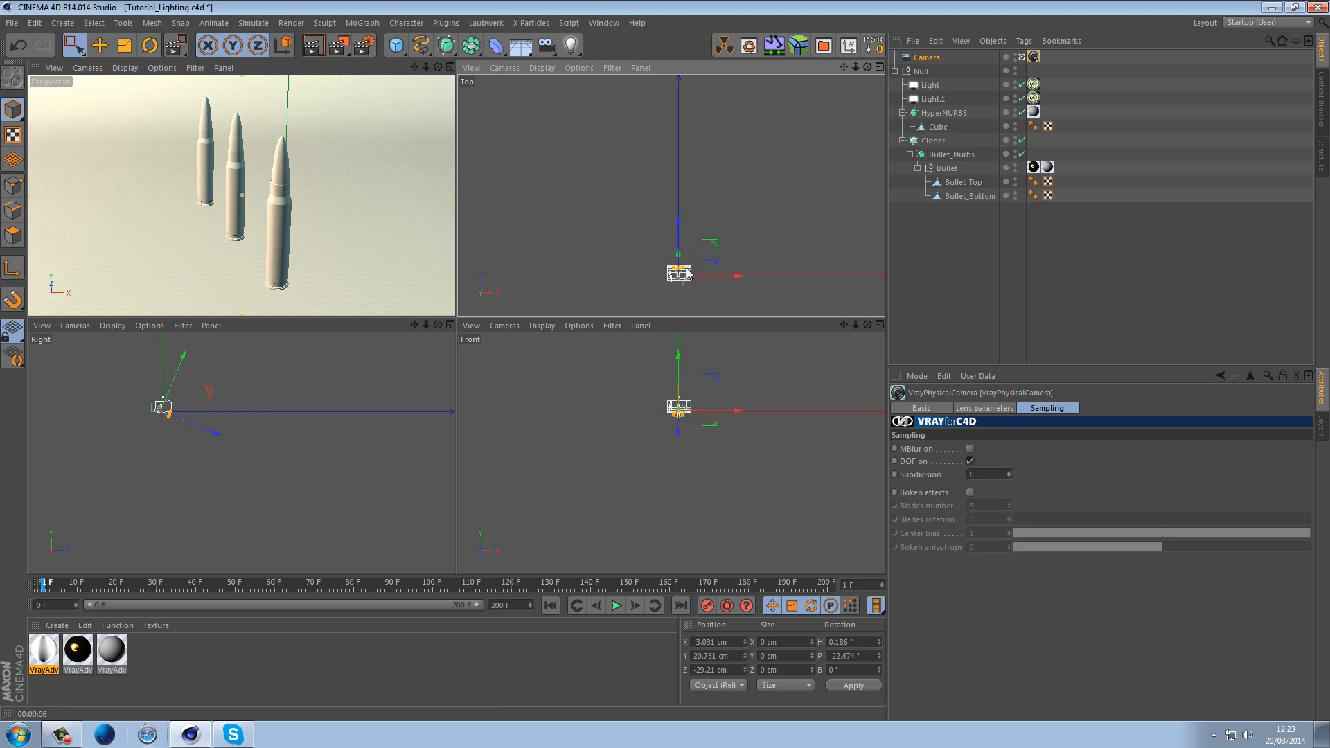
Pull the camera's focus plane closer in the Top view, from the backdrop to the area around the bullets
scroll(676, 273, "up", 14)
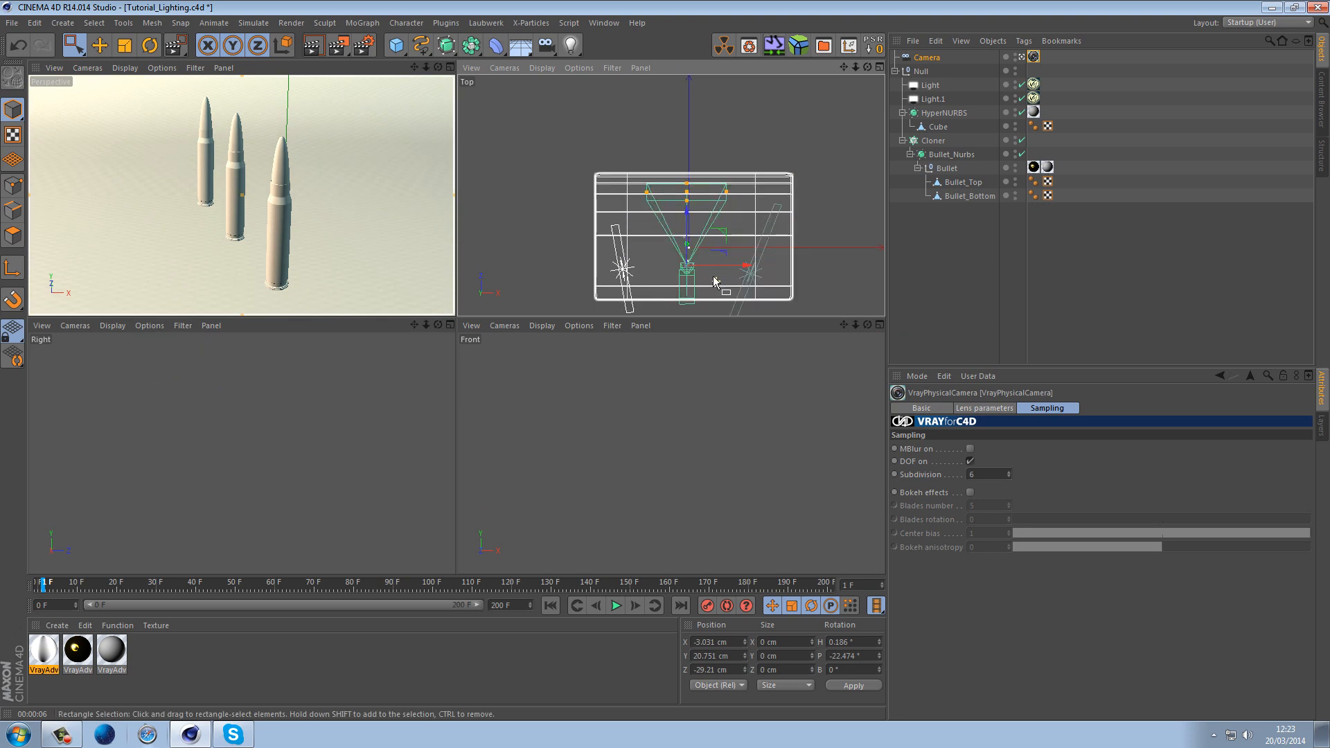
scroll(701, 173, "up", 6)
middle_click_drag(741, 232, 727, 170, "alt")
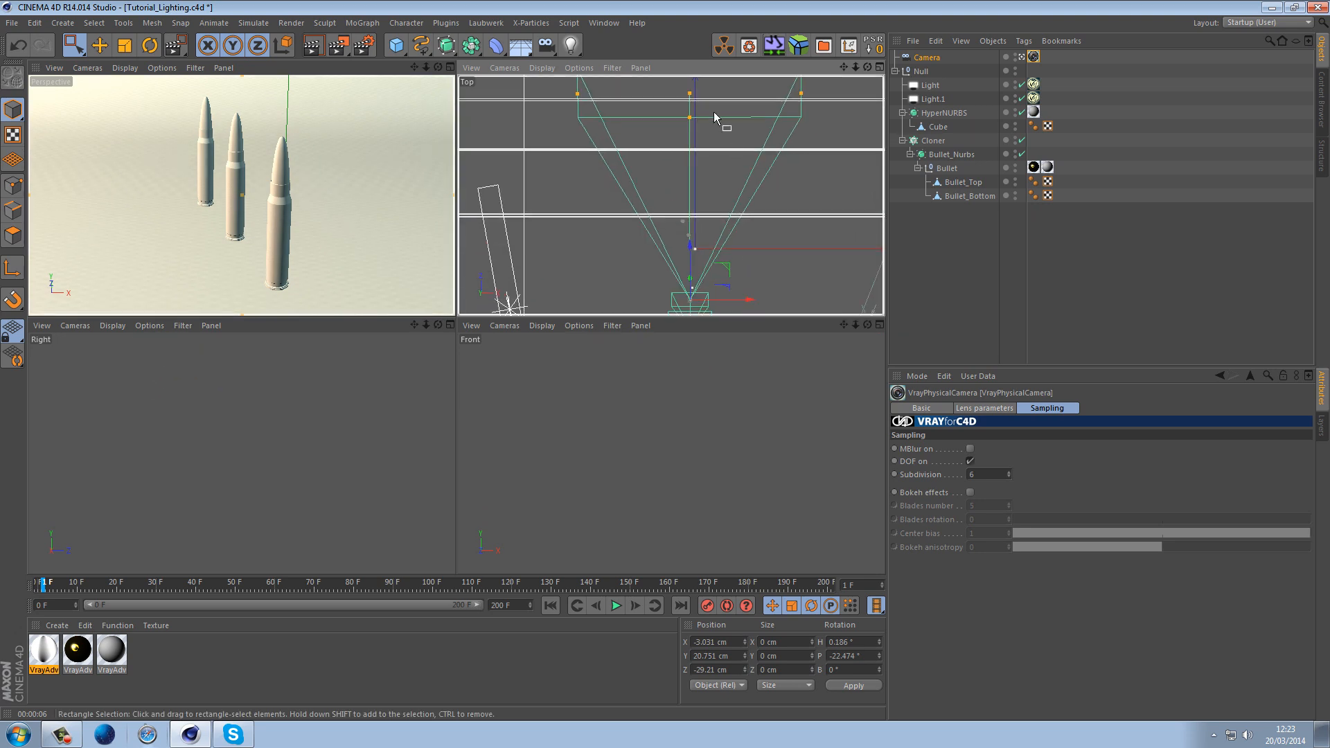
left_click_drag(695, 95, 711, 236)
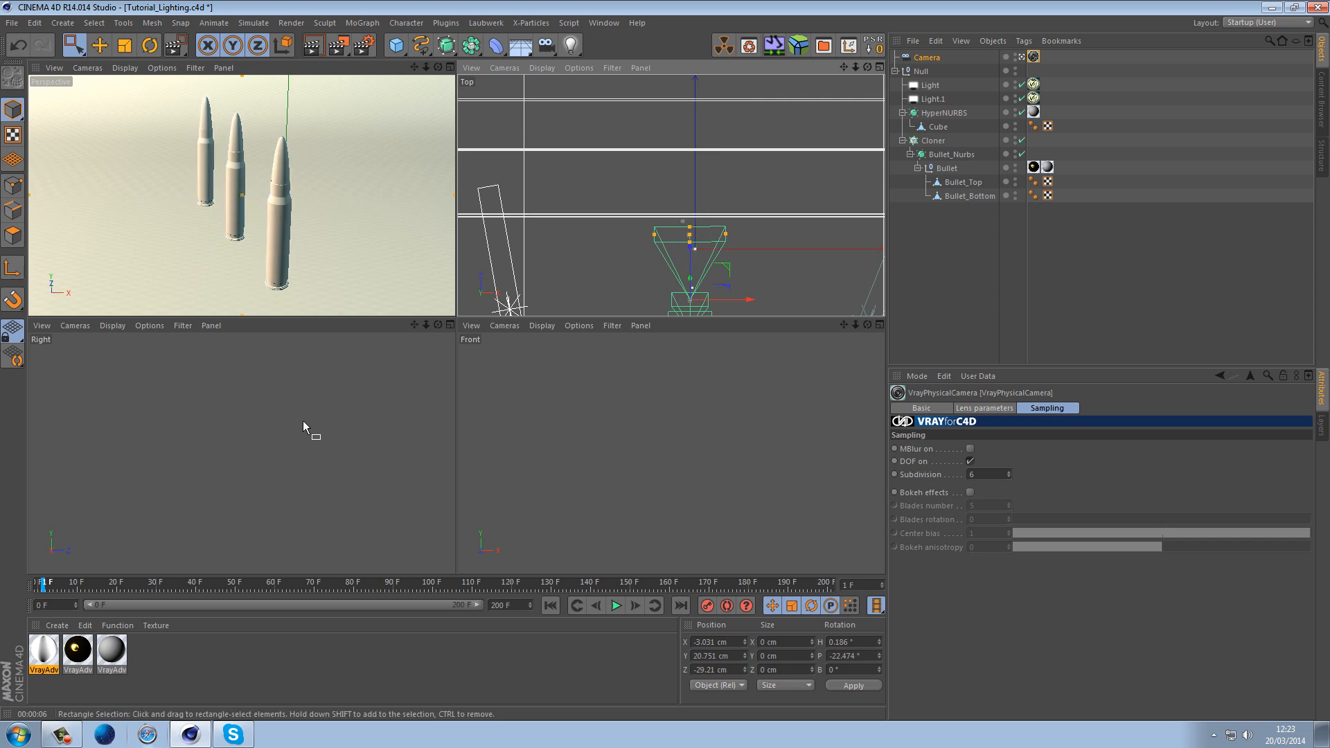
Check the focus plane against the bullets in the Right view and align it with the front bullet in the Top view
key("h")
middle_click(349, 500)
scroll(416, 537, "up", 5)
scroll(425, 537, "up", 6)
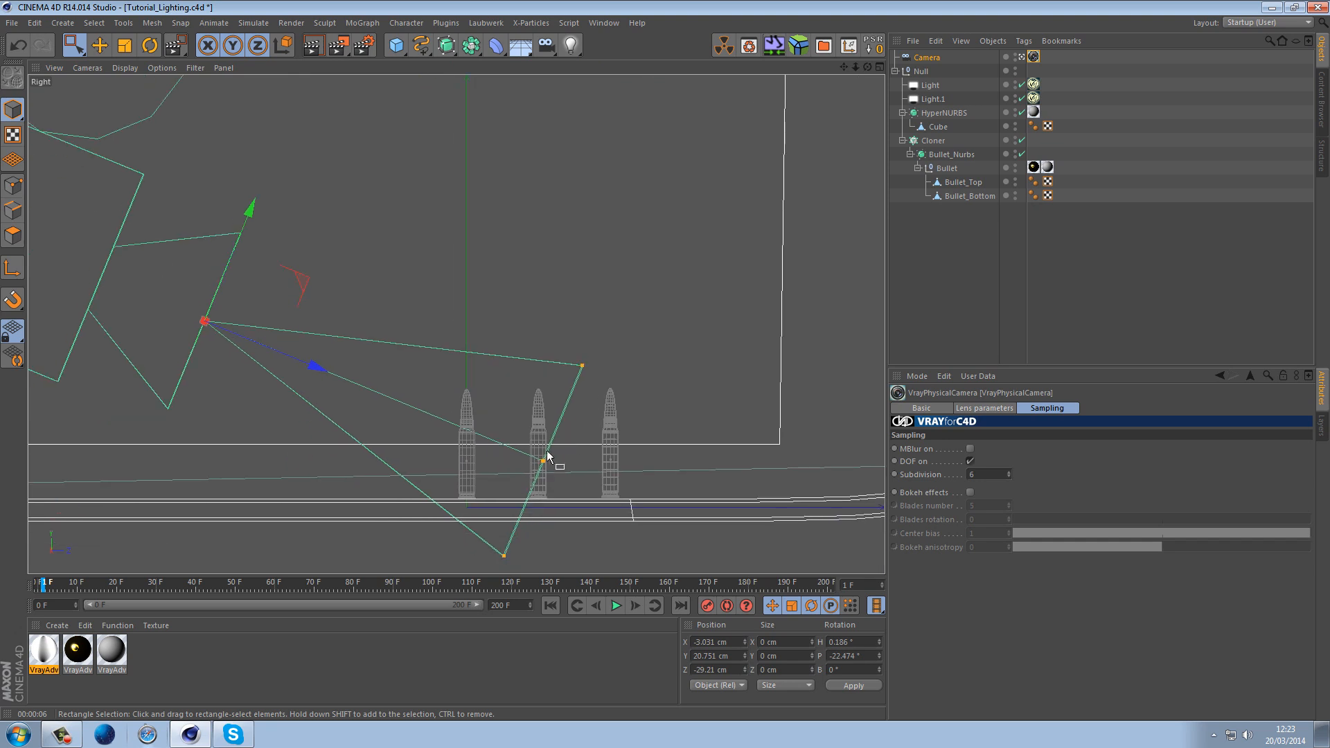
middle_click(588, 464)
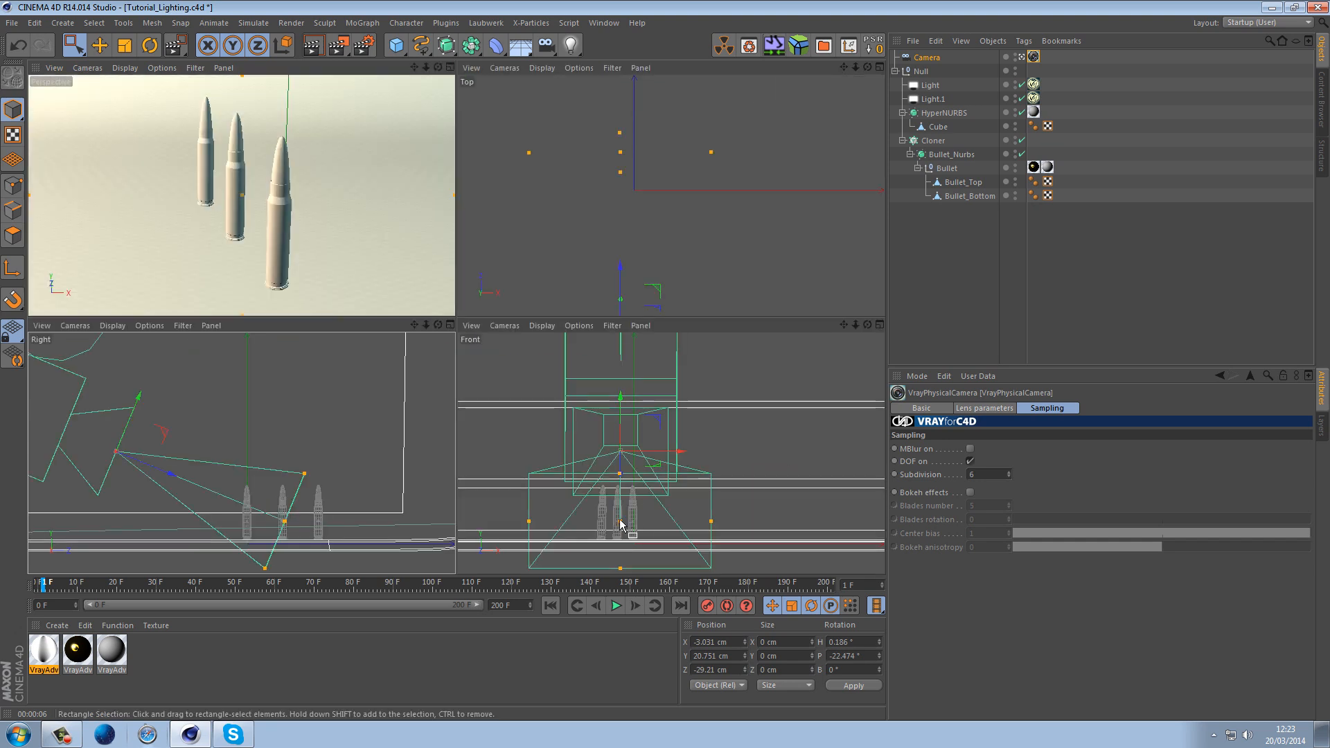
left_click_drag(620, 153, 638, 192)
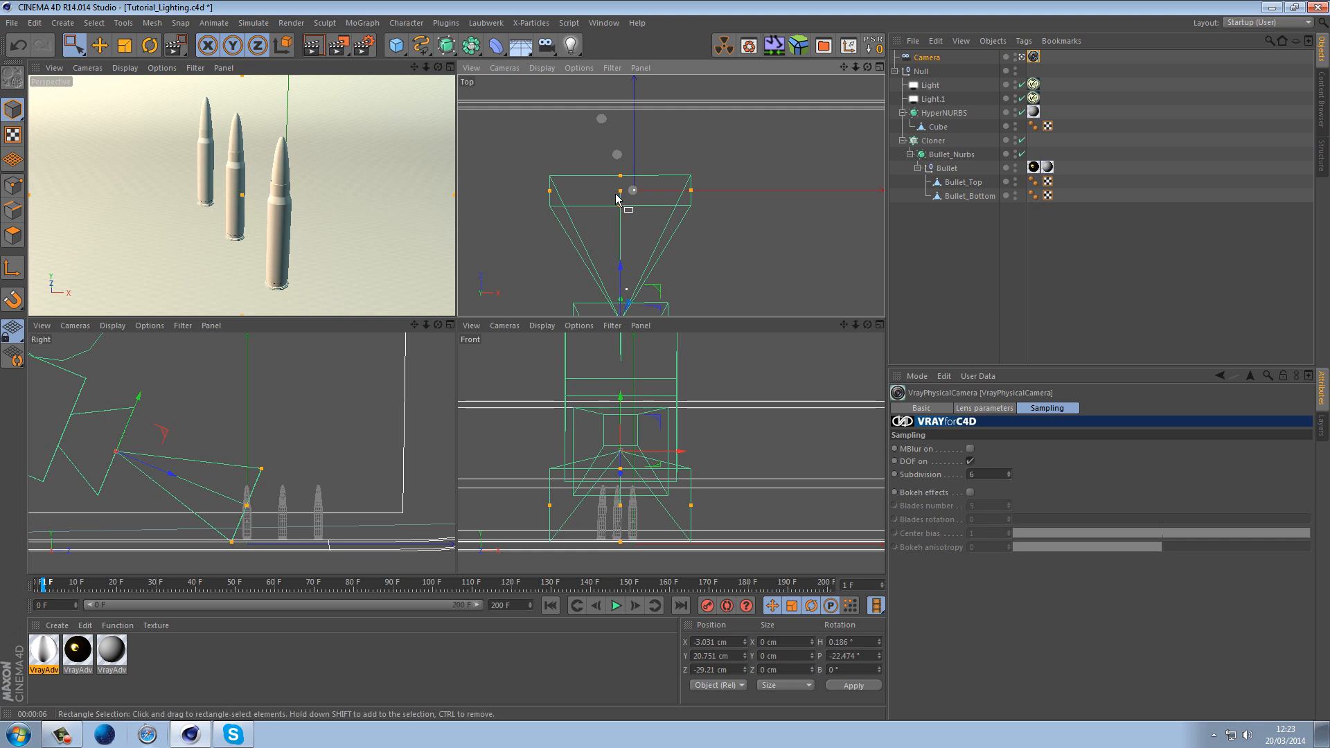
Test-render the region around the three bullets through the camera with depth of field enabled
middle_click(347, 163)
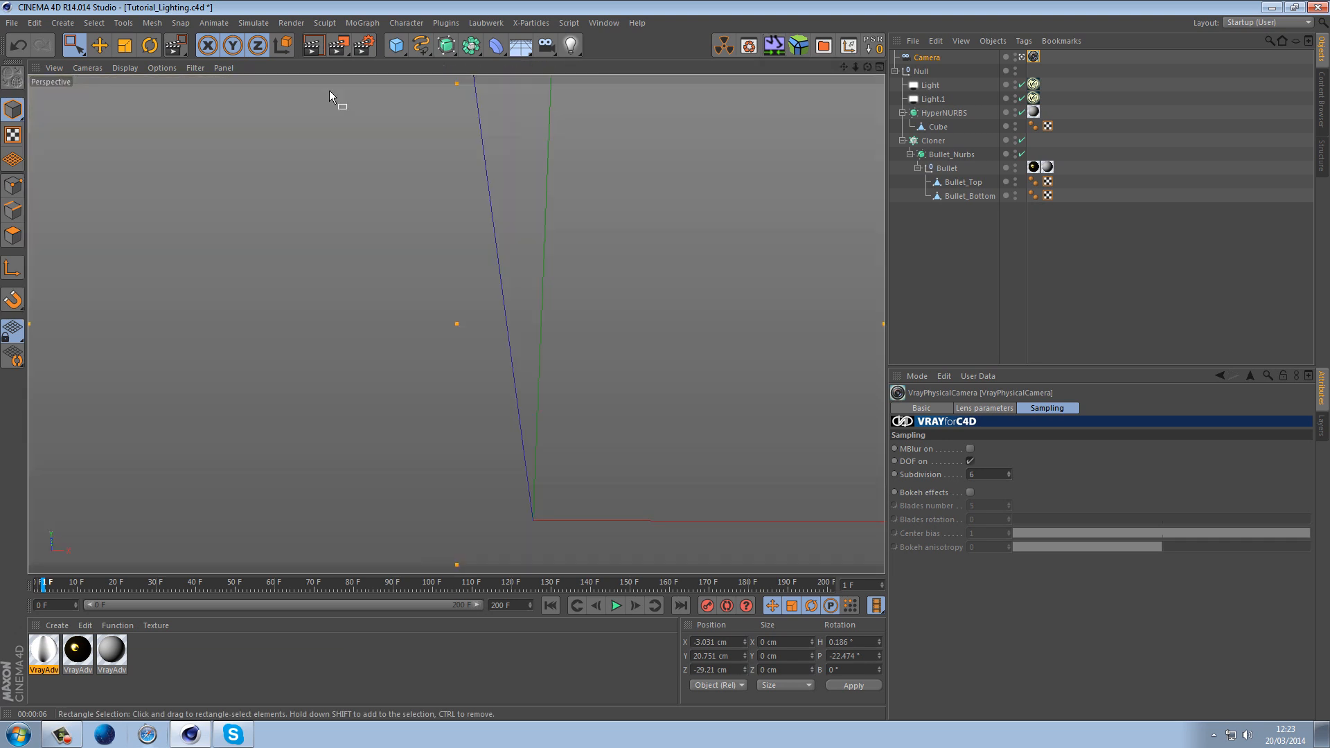
left_click_drag(334, 53, 365, 66)
left_click_drag(331, 112, 591, 535)
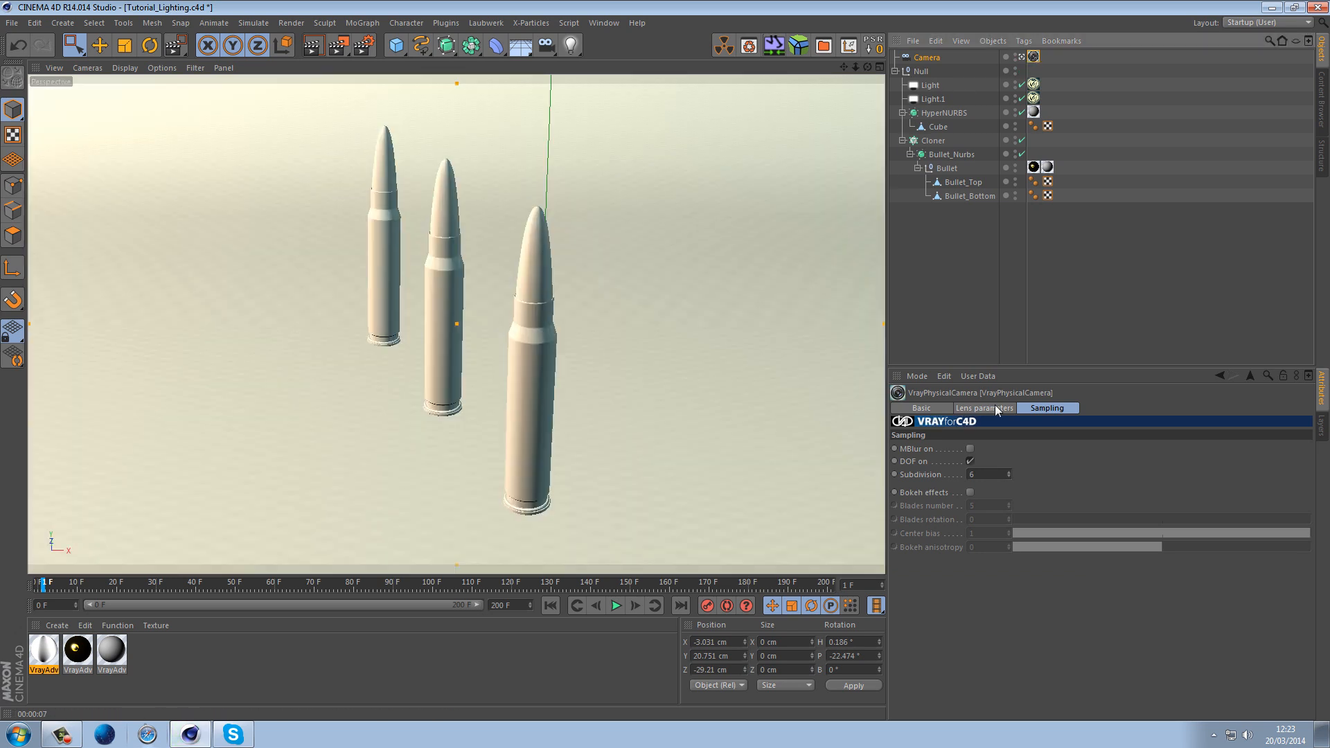
Set the V-Ray physical camera's film ISO to 600 and test-render the region around the three bullets
left_click(995, 408)
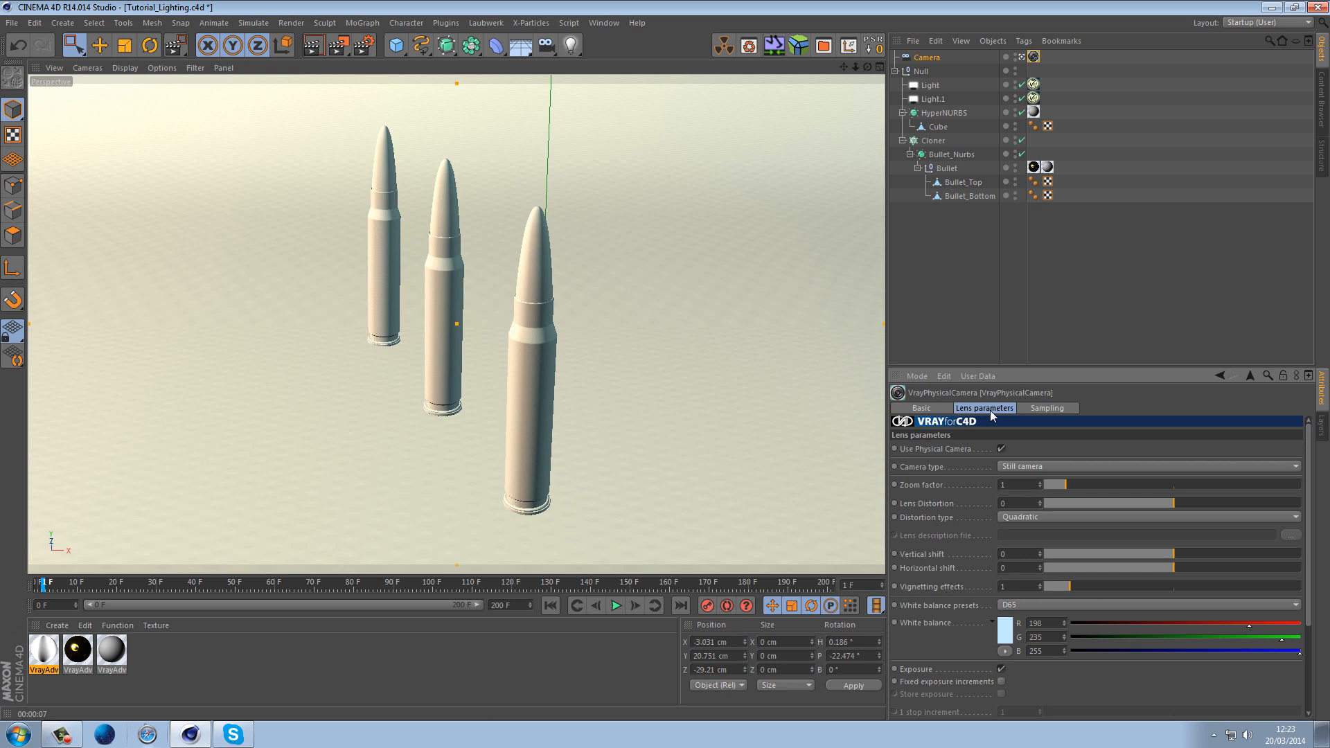
scroll(1071, 416, "down", 3)
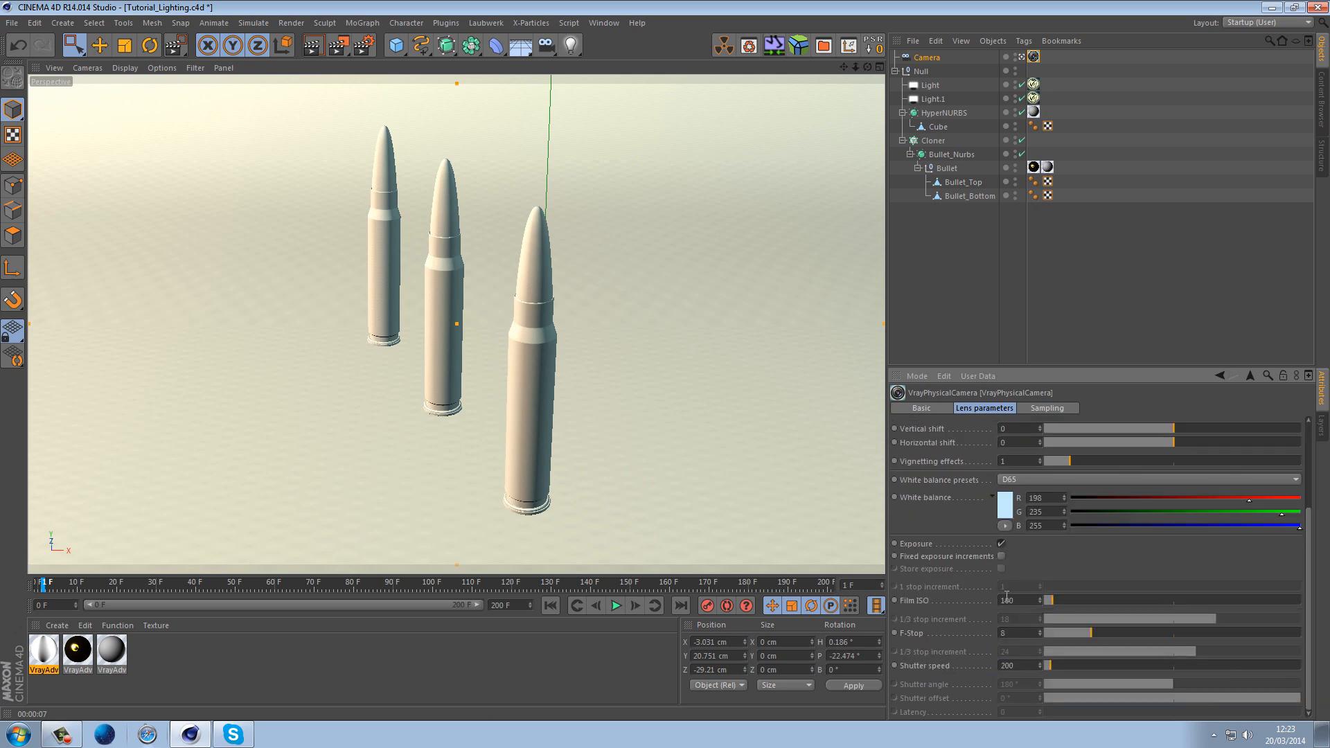
double_click(1028, 602)
type("600")
key("Return")
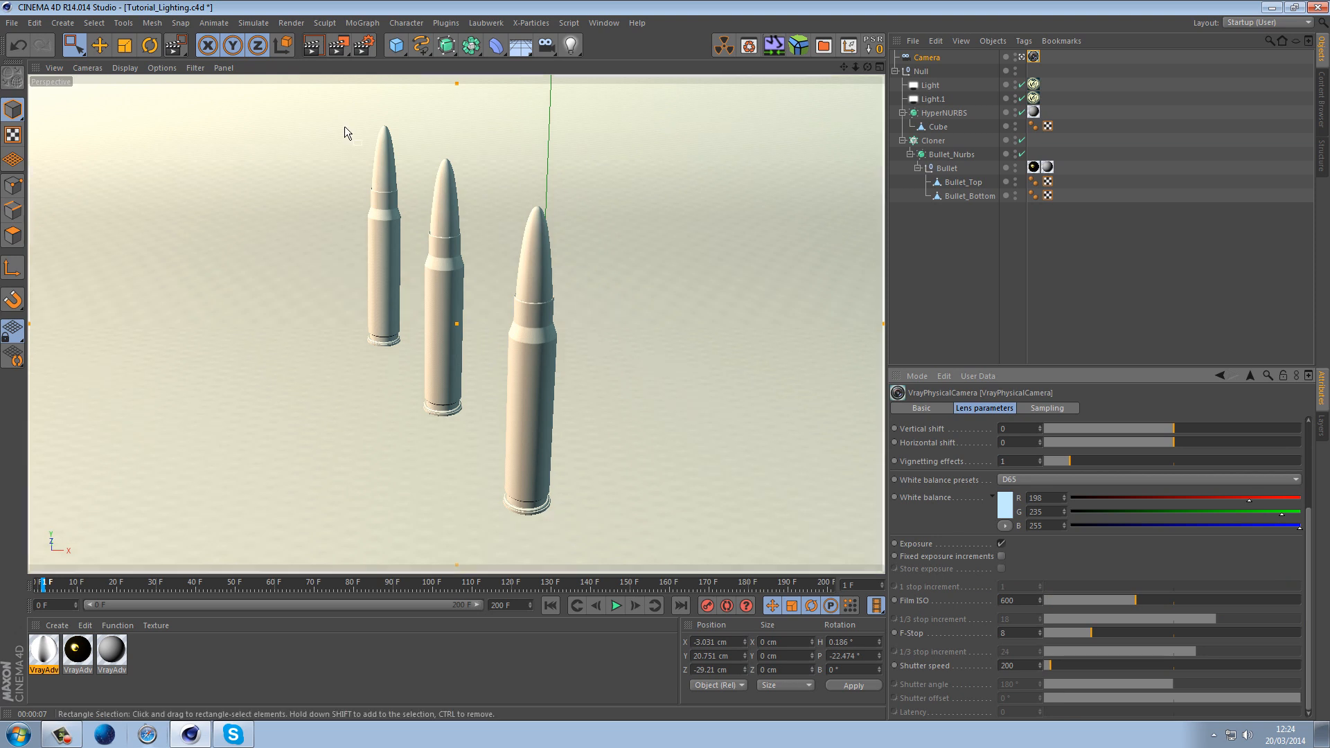
left_click_drag(335, 51, 376, 64)
left_click_drag(333, 105, 580, 541)
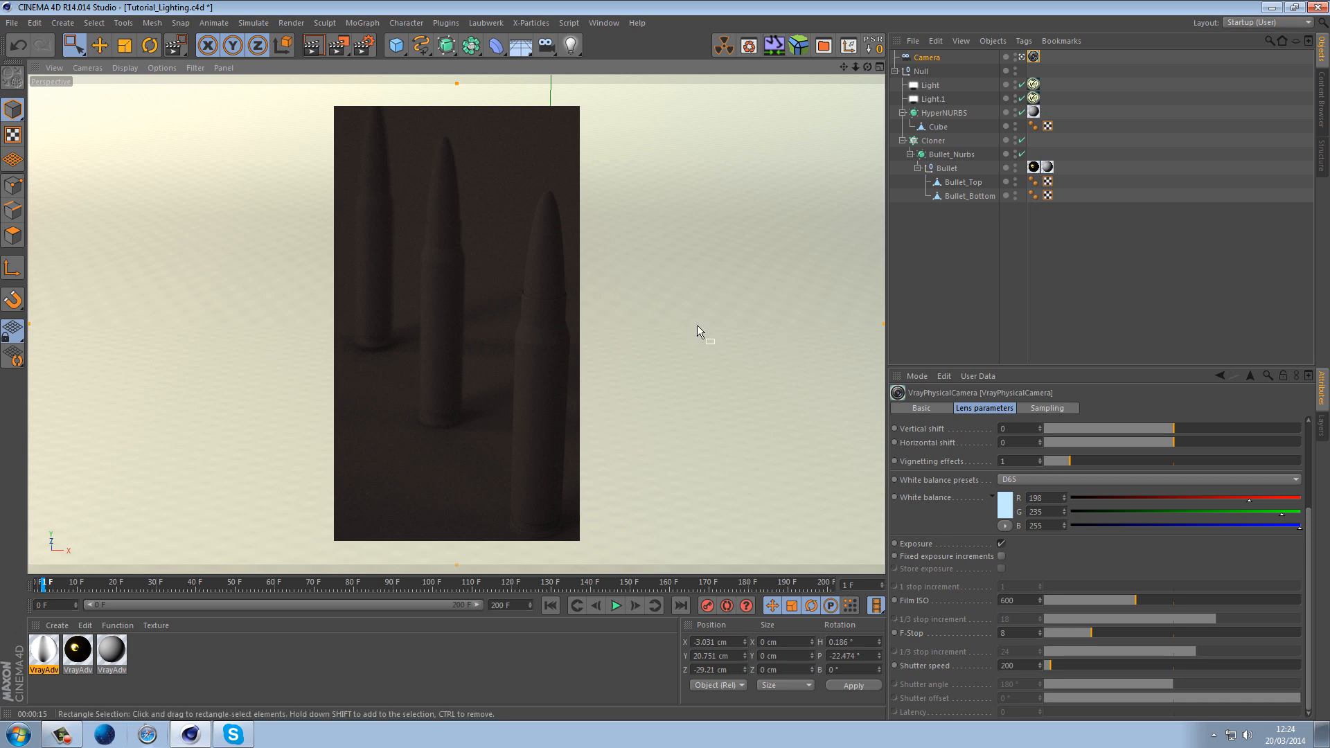
Check in the Right view how the bullets' bases sit on the HyperNURBS floor and where its edge loops run
middle_click(502, 282)
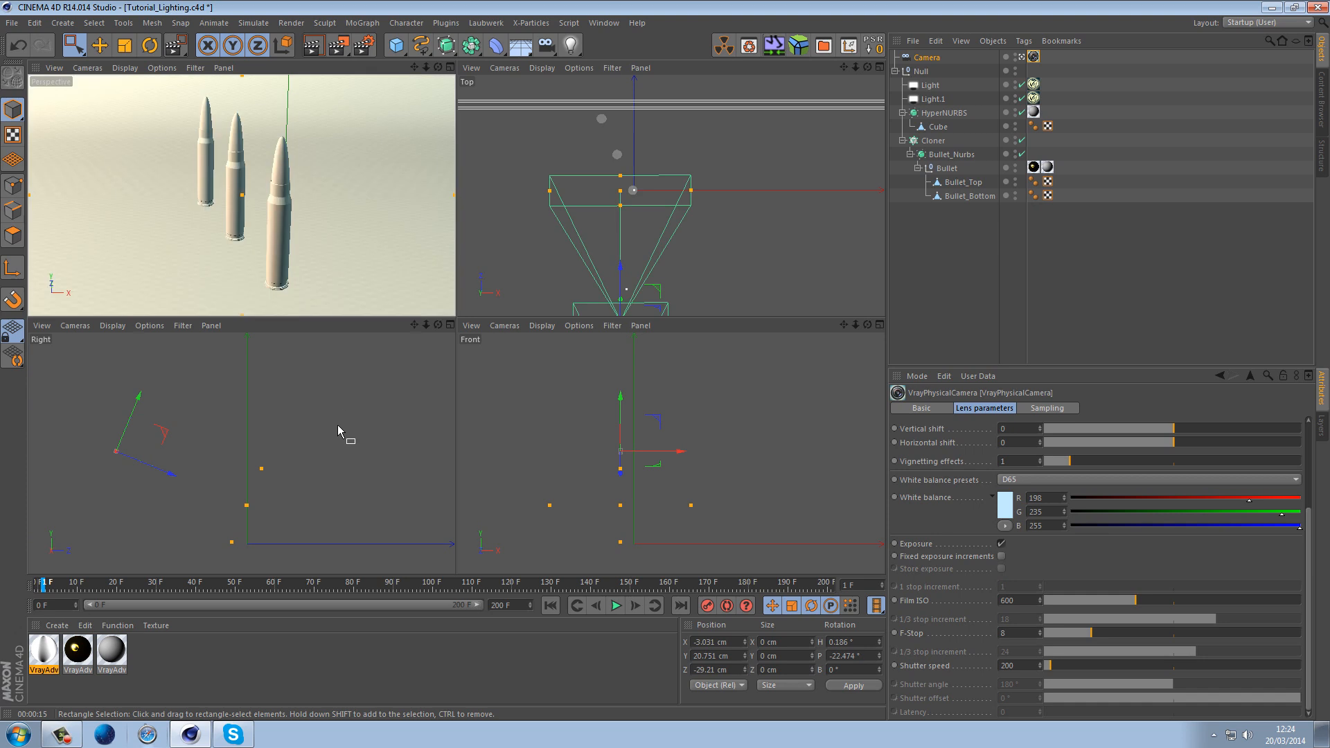
middle_click(338, 426)
scroll(554, 549, "up", 5)
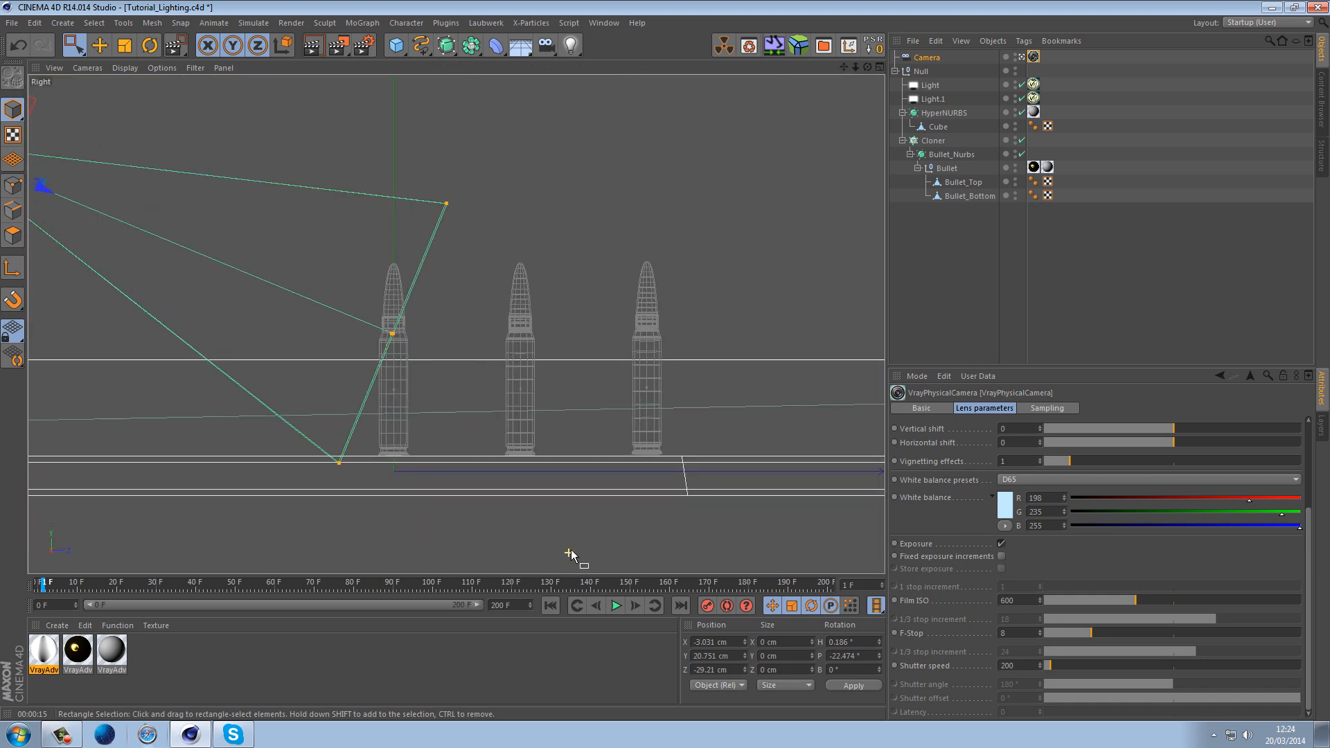
left_click(692, 453)
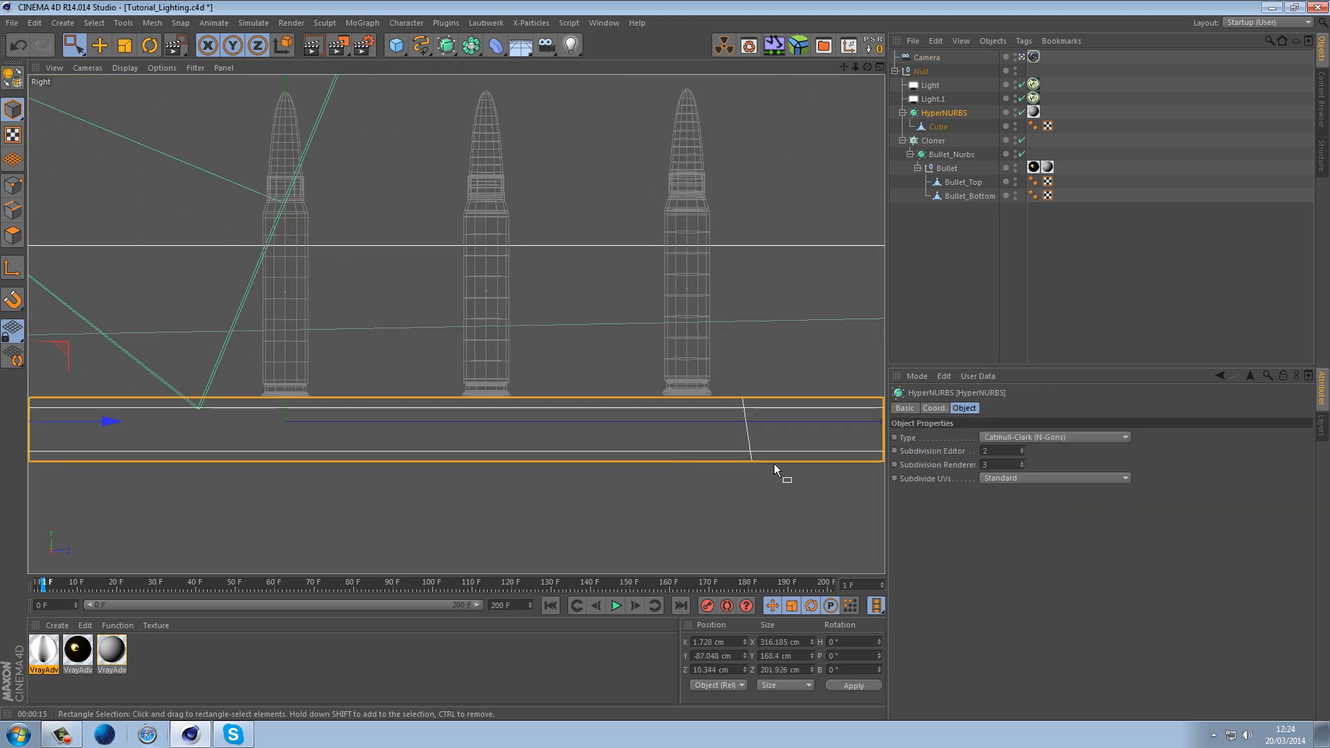
scroll(771, 459, "down", 2)
middle_click_drag(744, 396, 600, 361, "alt")
scroll(715, 311, "down", 4)
Clear the floor cube's edge selection and use the Knife in Loop mode to cut an edge loop behind the last bullet
left_click(18, 212)
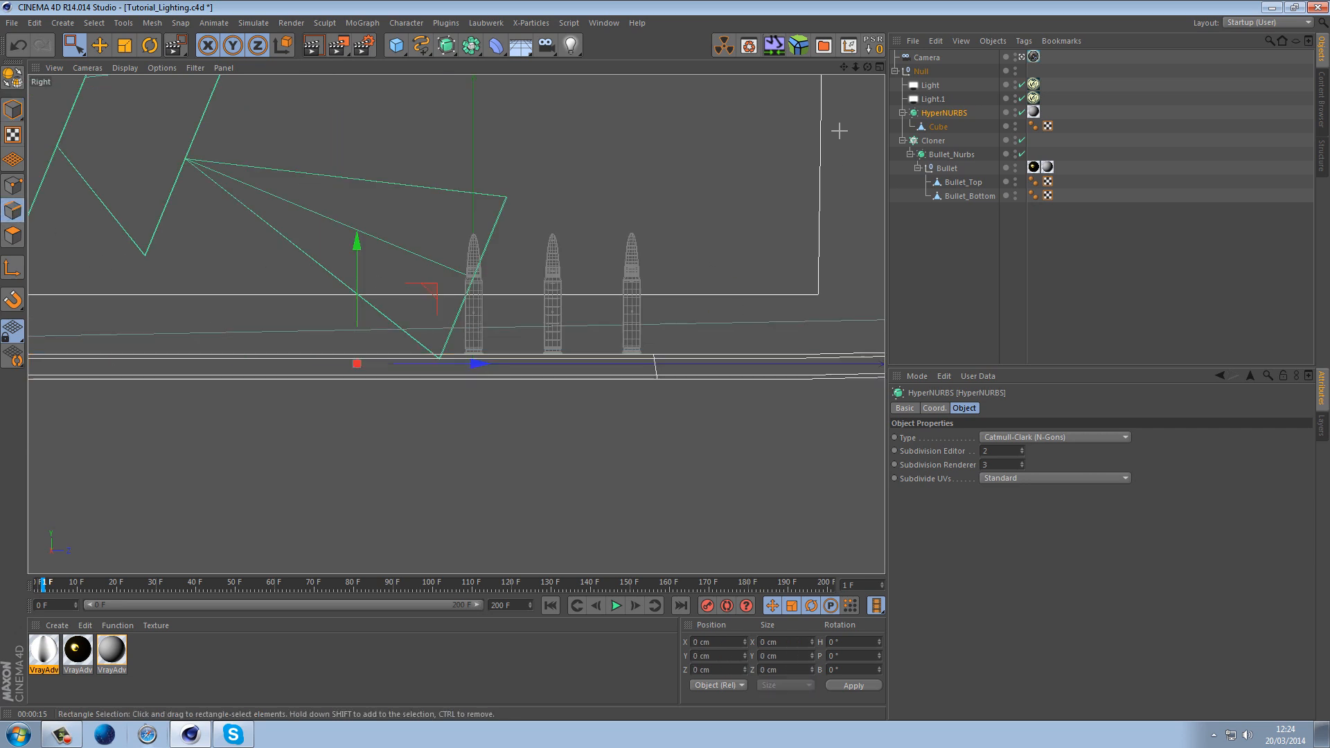
left_click(935, 128)
right_click(663, 306)
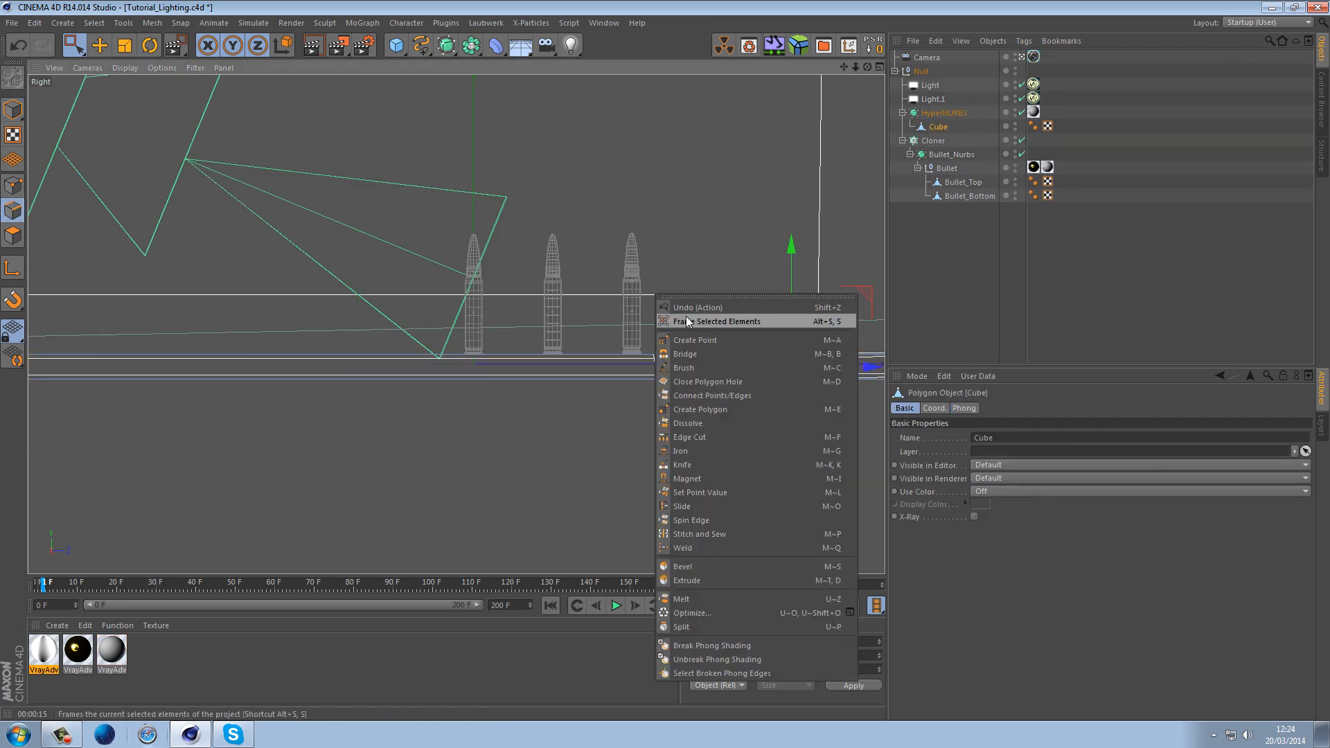
left_click(711, 464)
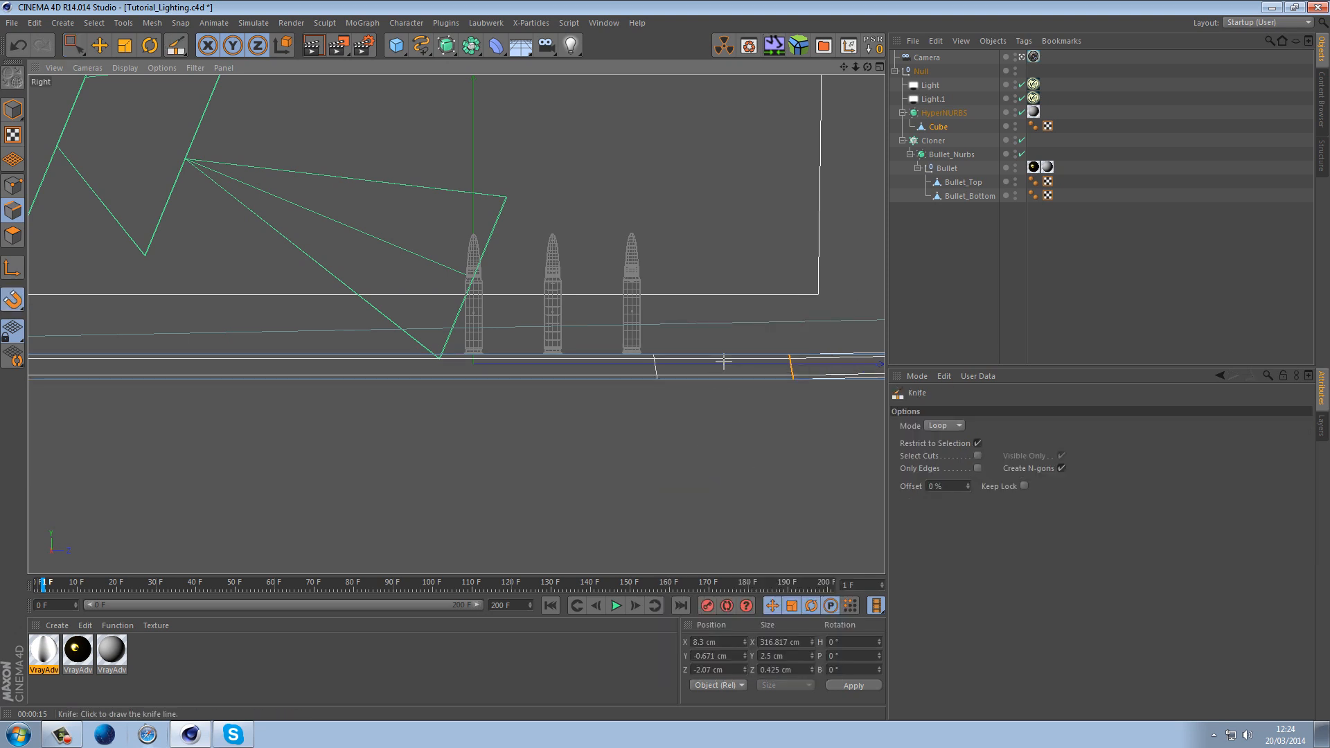
left_click(75, 46)
left_click_drag(580, 146, 643, 178)
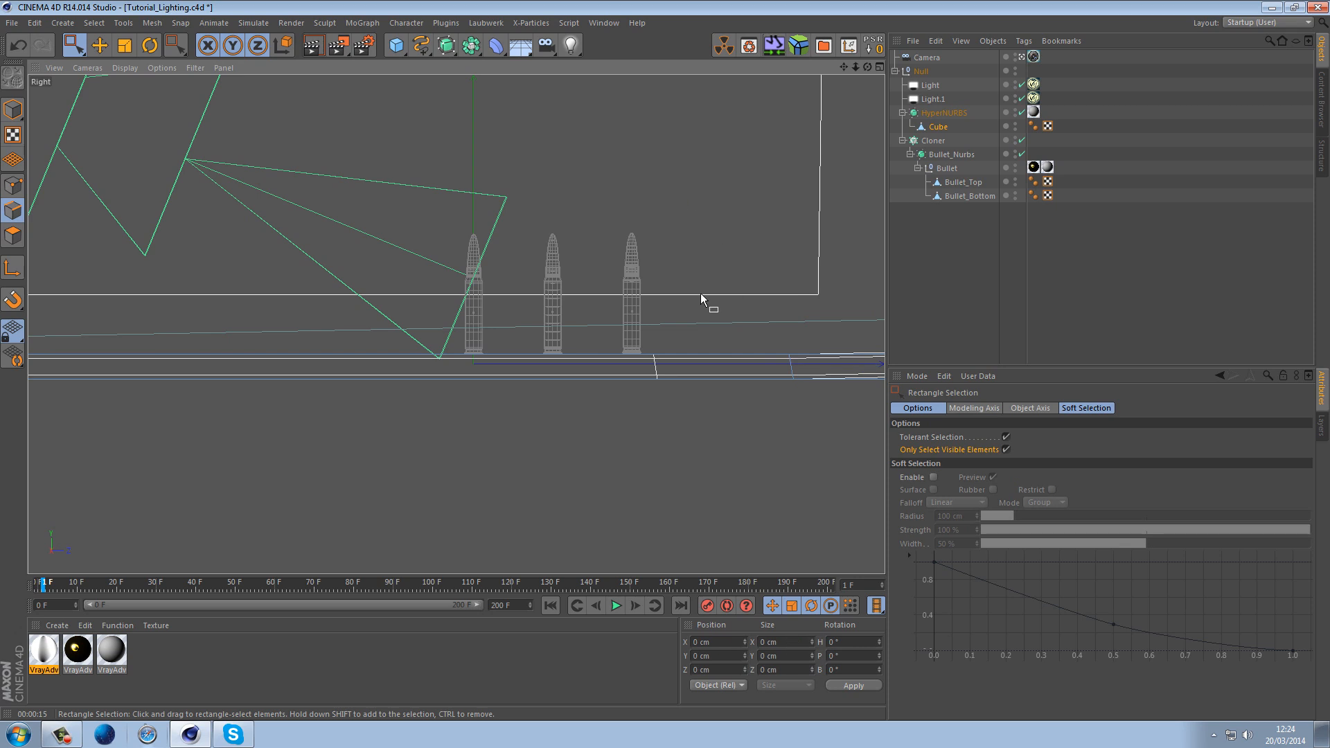
right_click(708, 301)
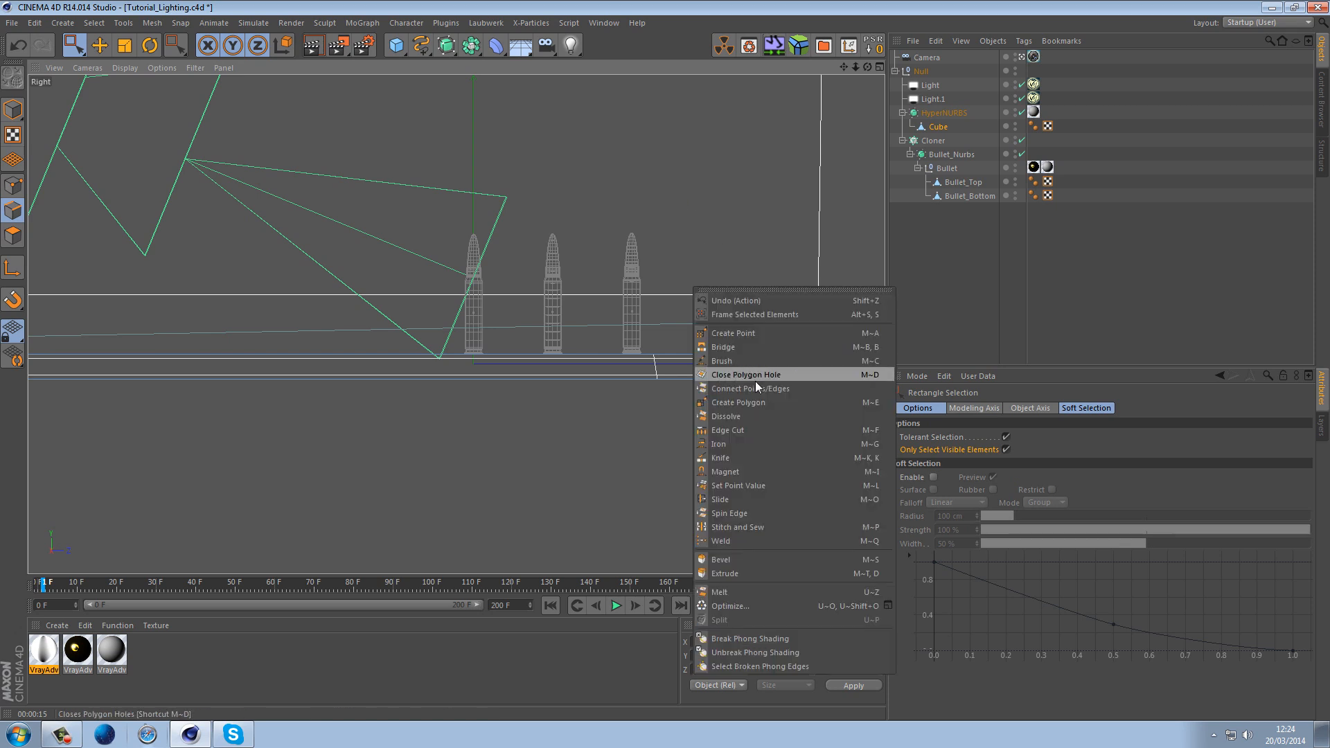
left_click(747, 457)
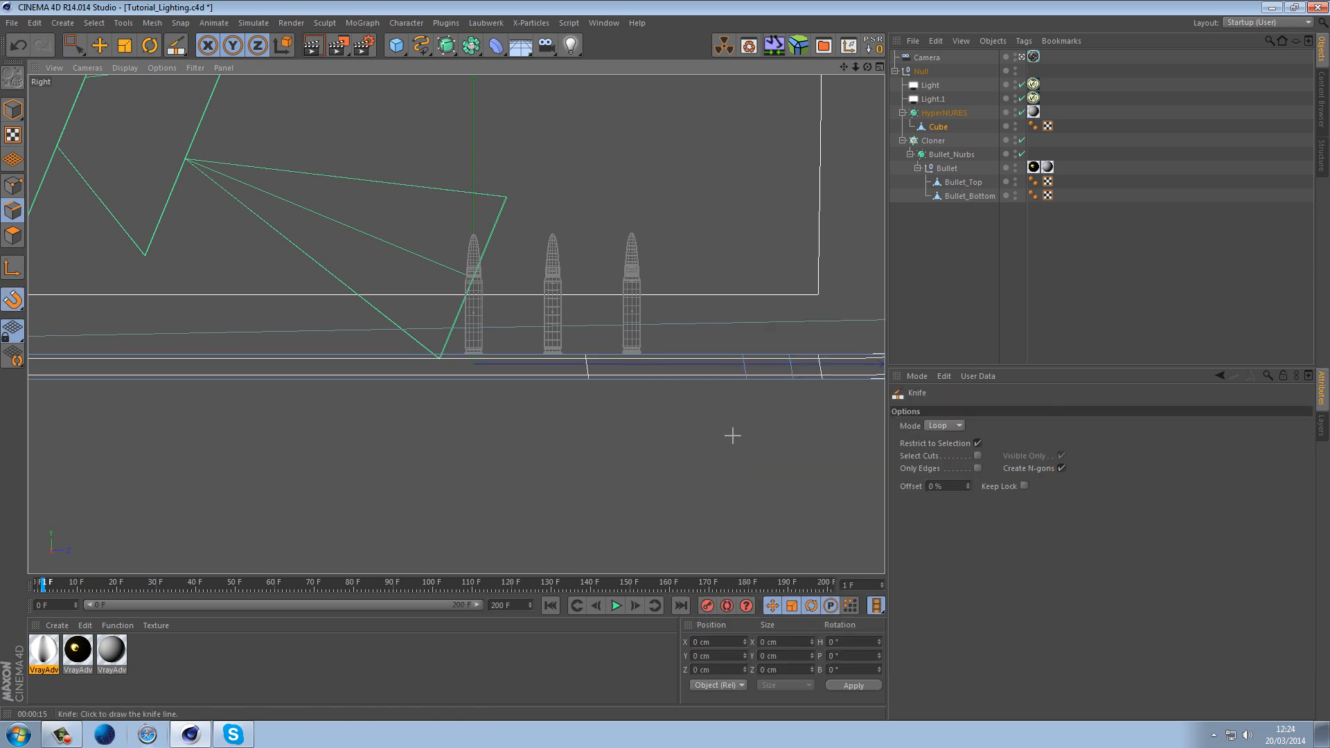
Cut another edge loop through the floor cube between the second and third bullets, and return to model mode
scroll(668, 417, "up", 3)
scroll(670, 417, "up", 2)
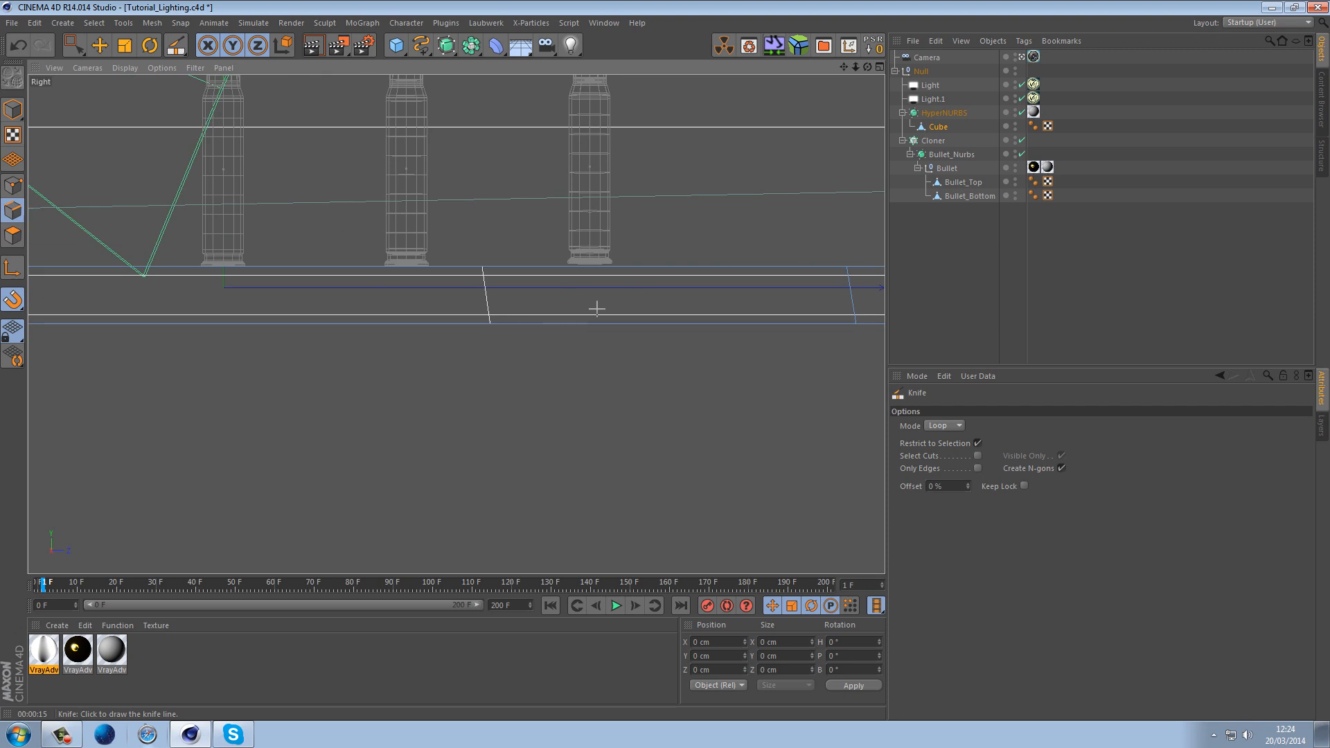
left_click(487, 265)
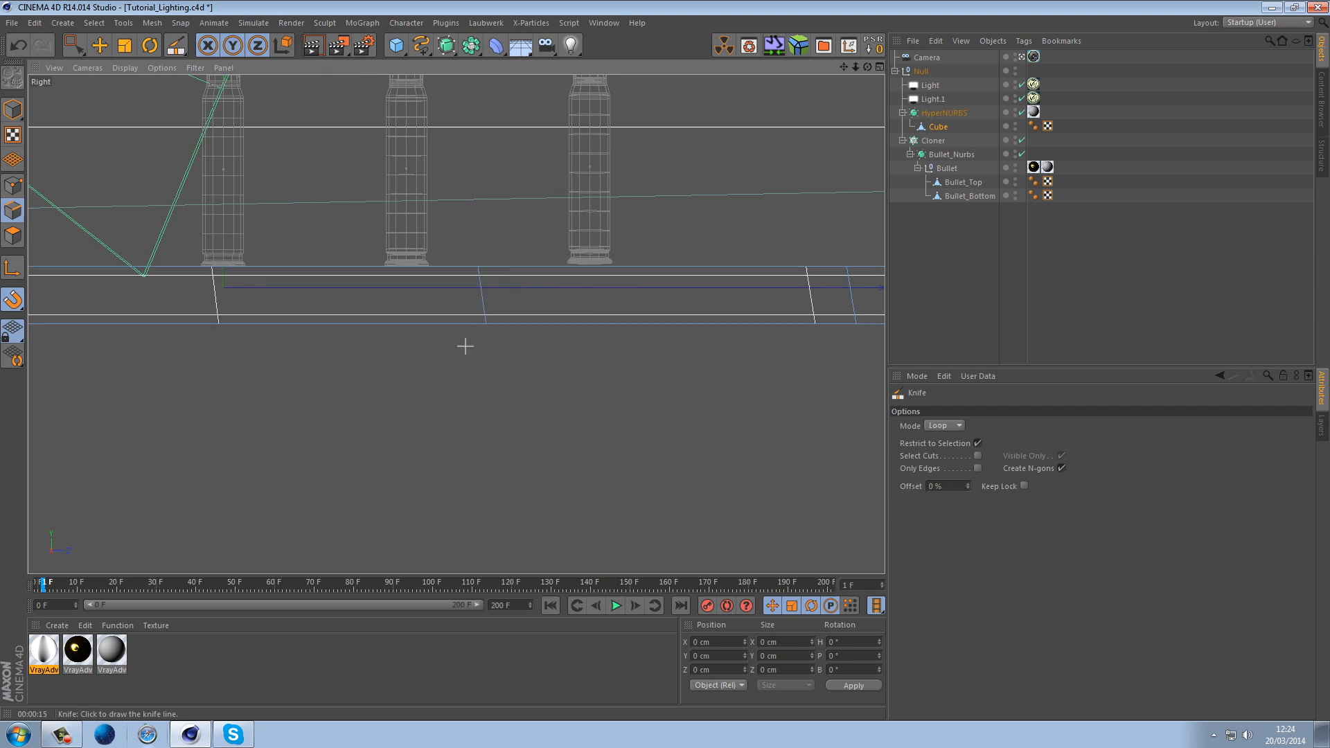
left_click(76, 47)
left_click(16, 118)
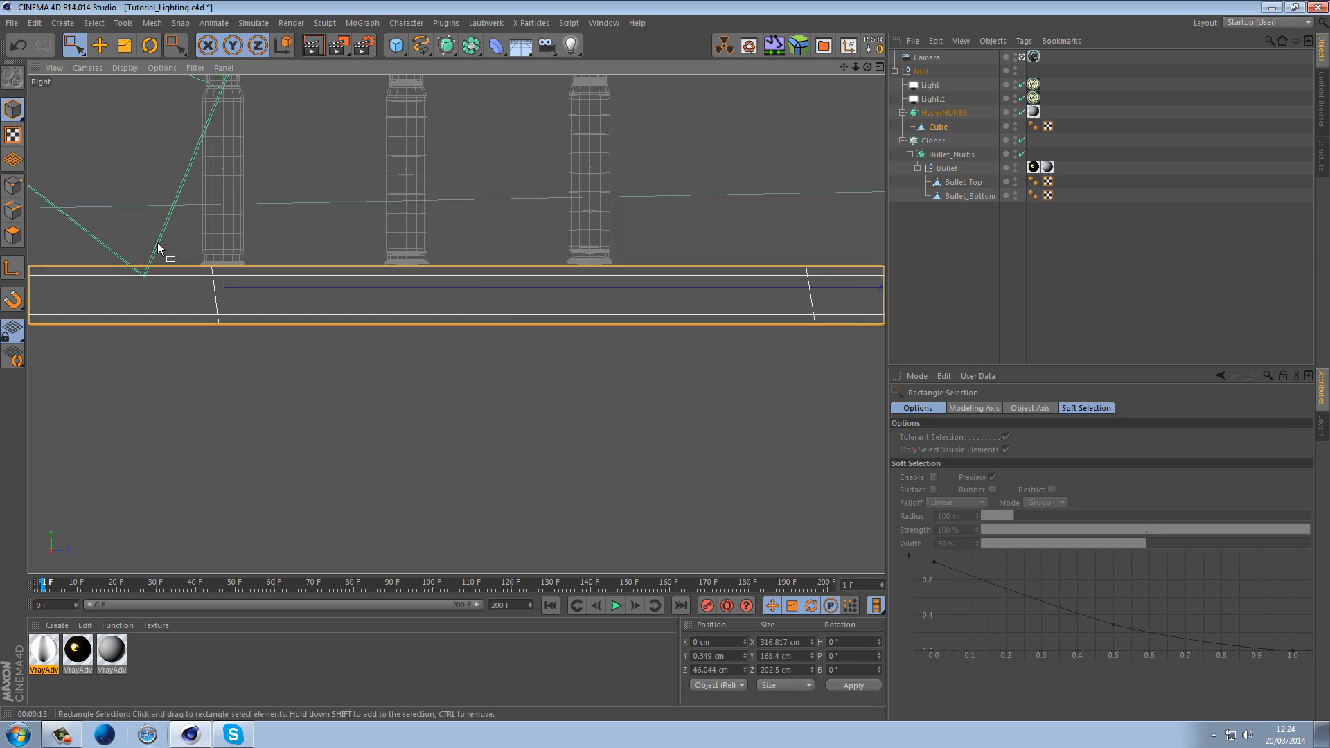
Move only the floor cube's axis along Z to about 21.1 cm, near the middle bullet
scroll(758, 169, "down", 5)
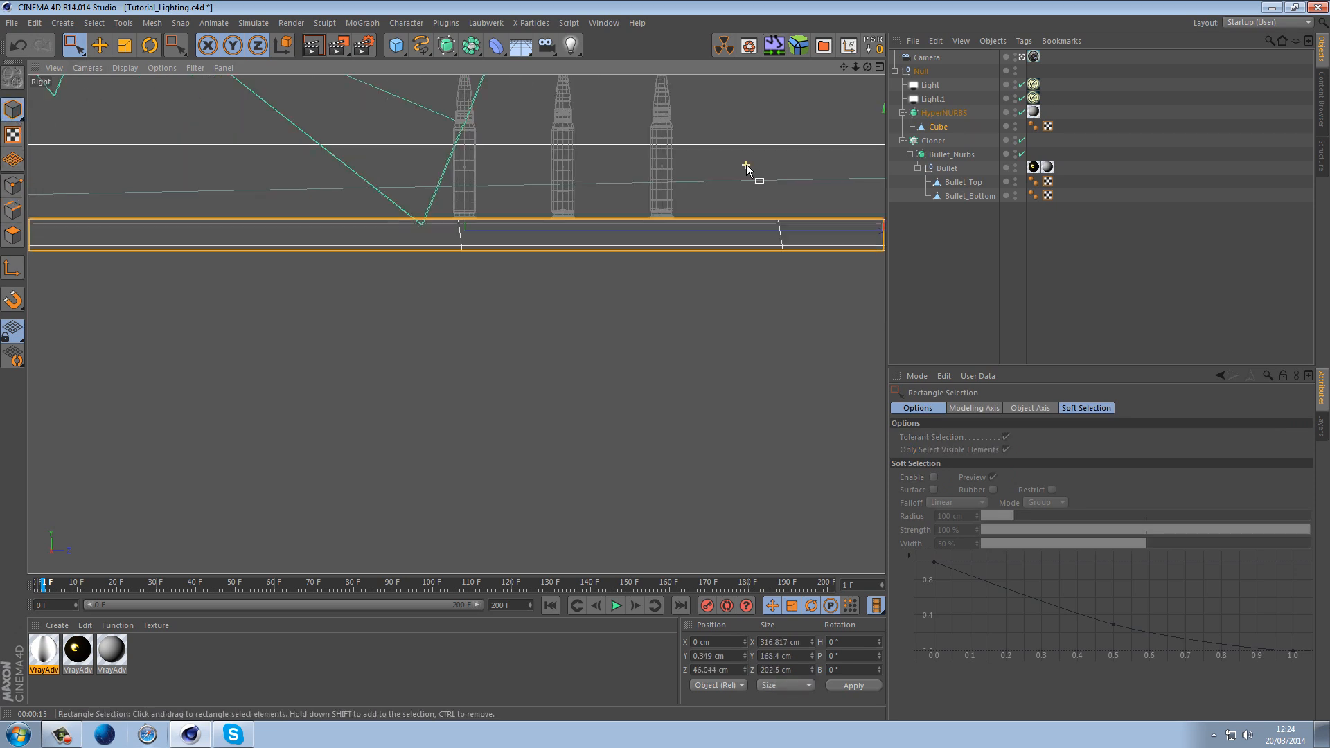
left_click(12, 268)
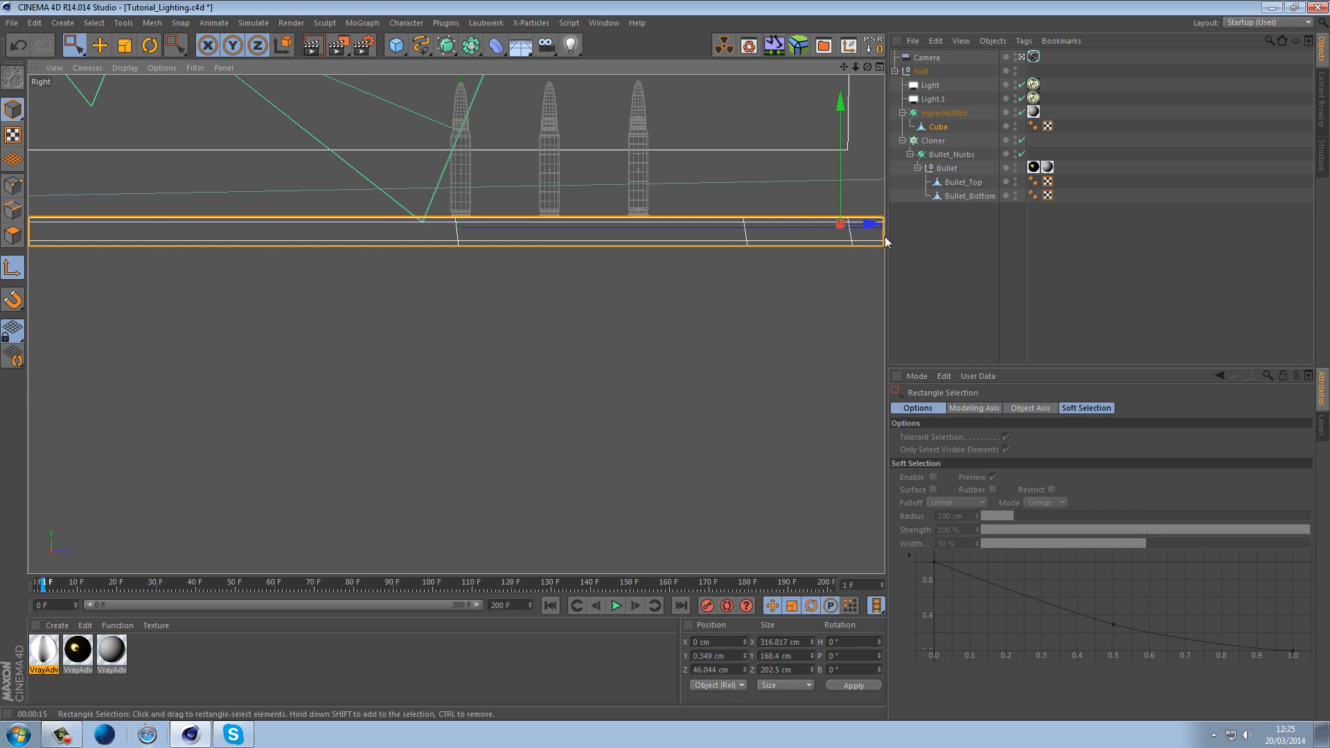
left_click_drag(869, 224, 594, 225)
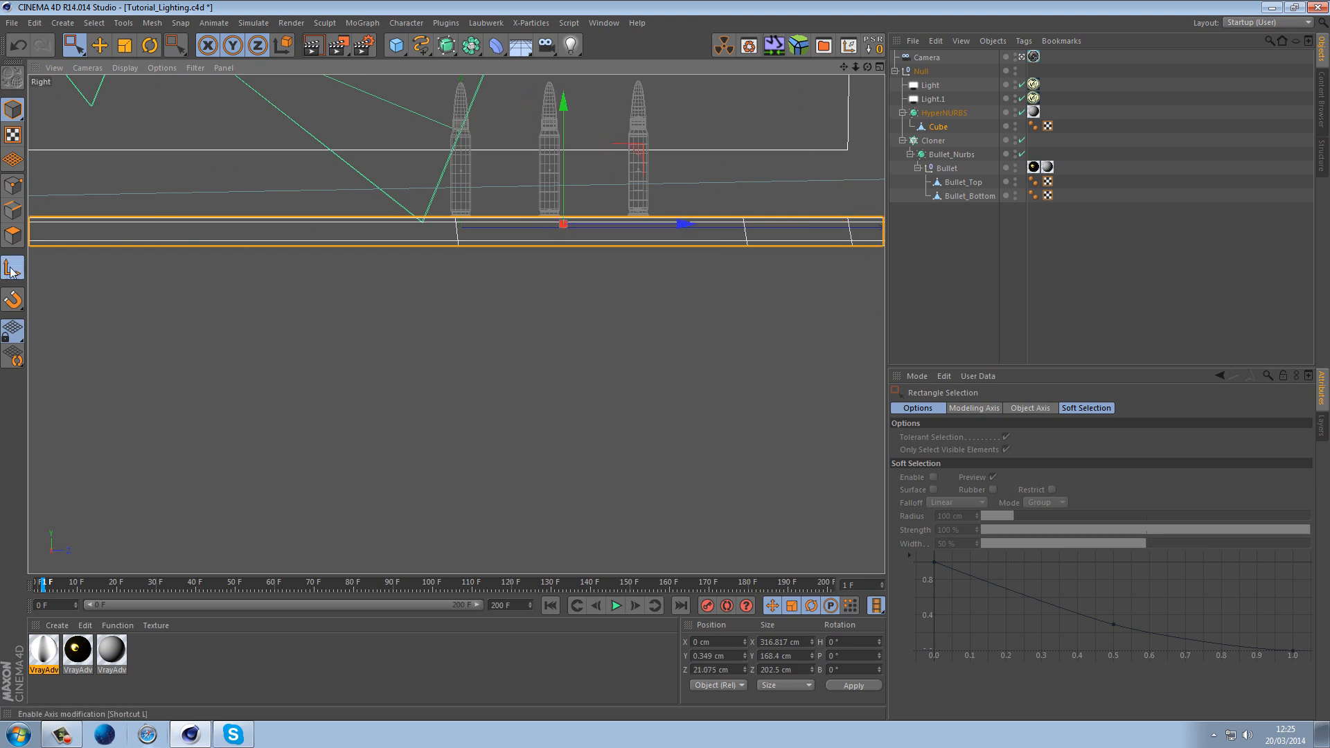
scroll(623, 184, "up", 8)
key("l")
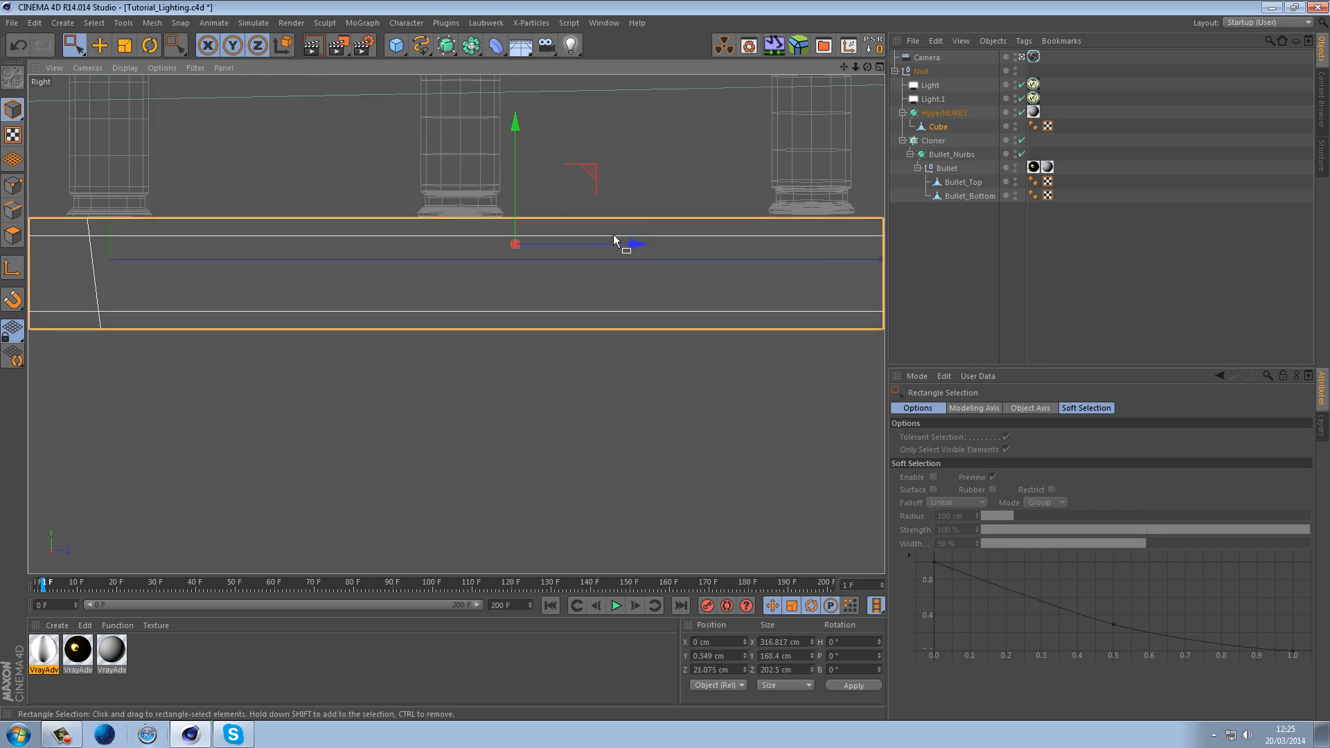
Move the floor cube along Z to about 25 cm and raise it slightly to Y about 0.41 cm
middle_click_drag(648, 223, 577, 266, "alt")
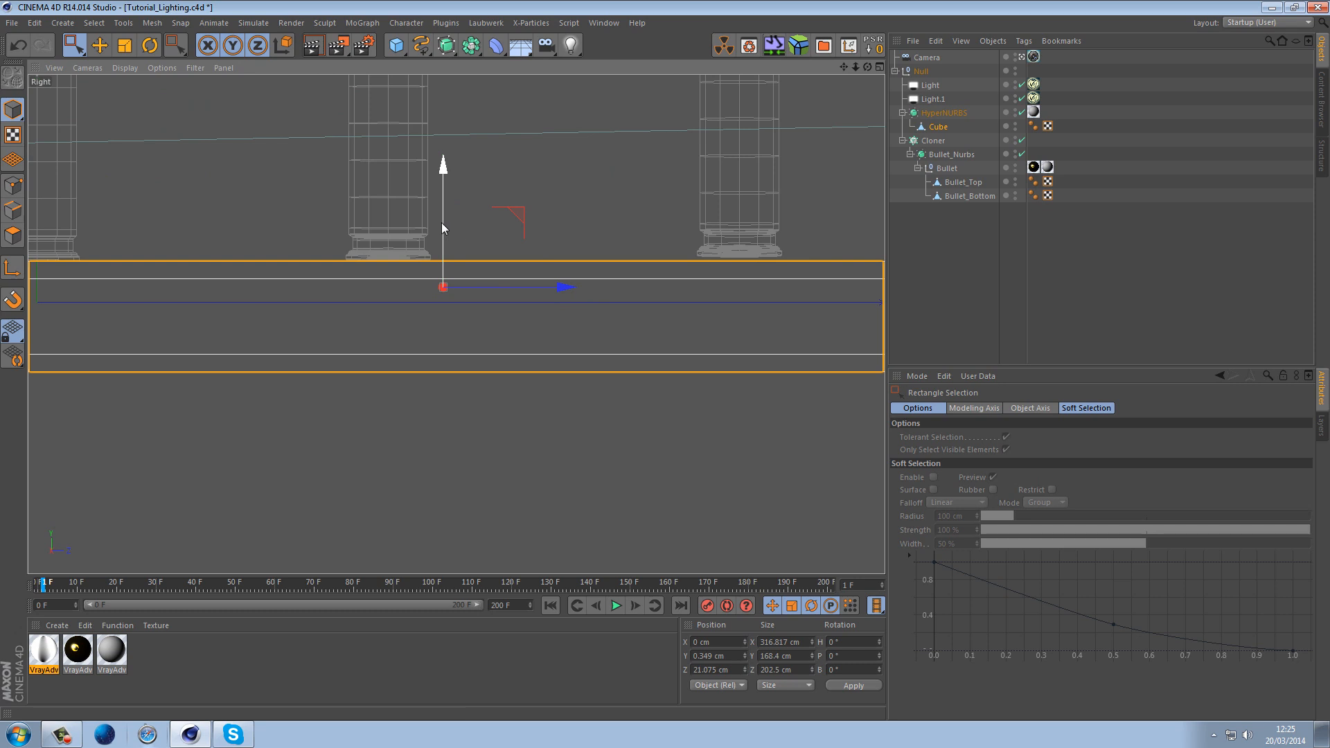
left_click_drag(500, 290, 681, 310)
left_click_drag(613, 252, 614, 250)
middle_click_drag(554, 234, 654, 242, "alt")
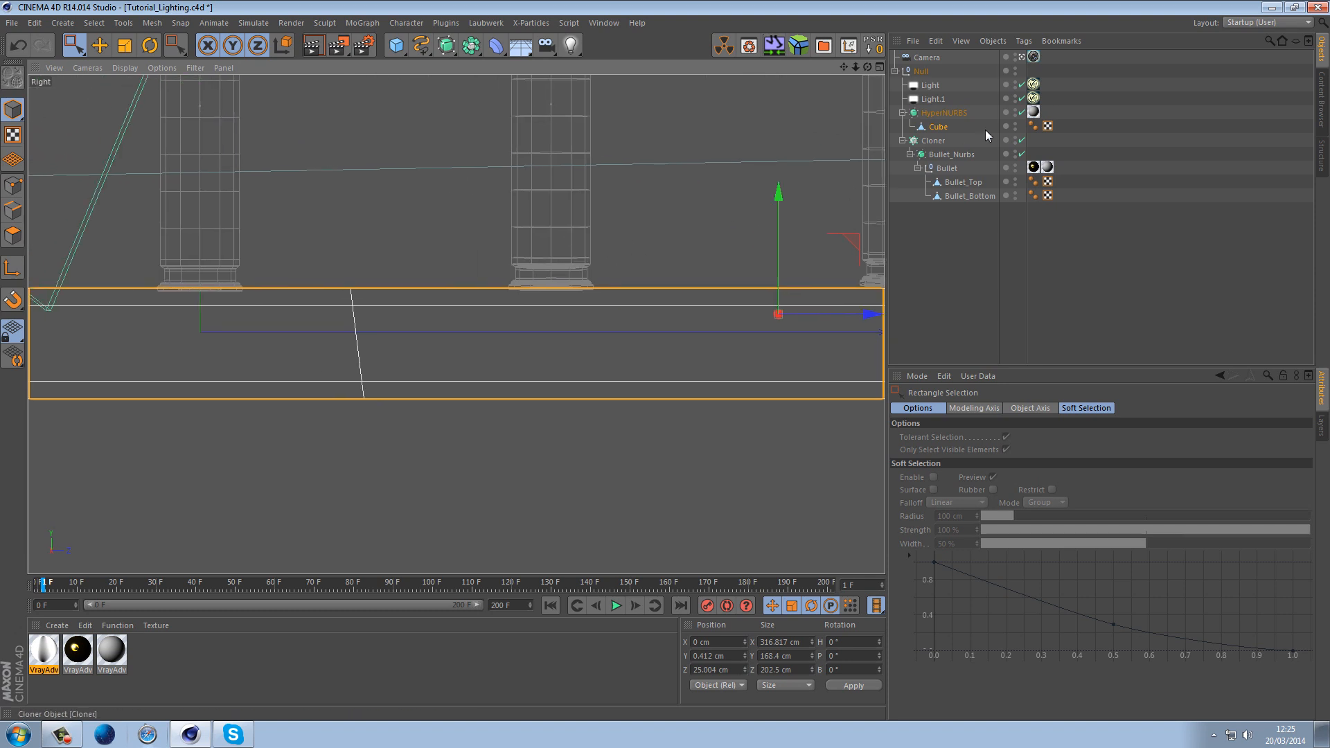
Set the cloner's per-step bank rotation to 0° and fine-tune the floor cube's height at the bullets' bases
left_click(938, 140)
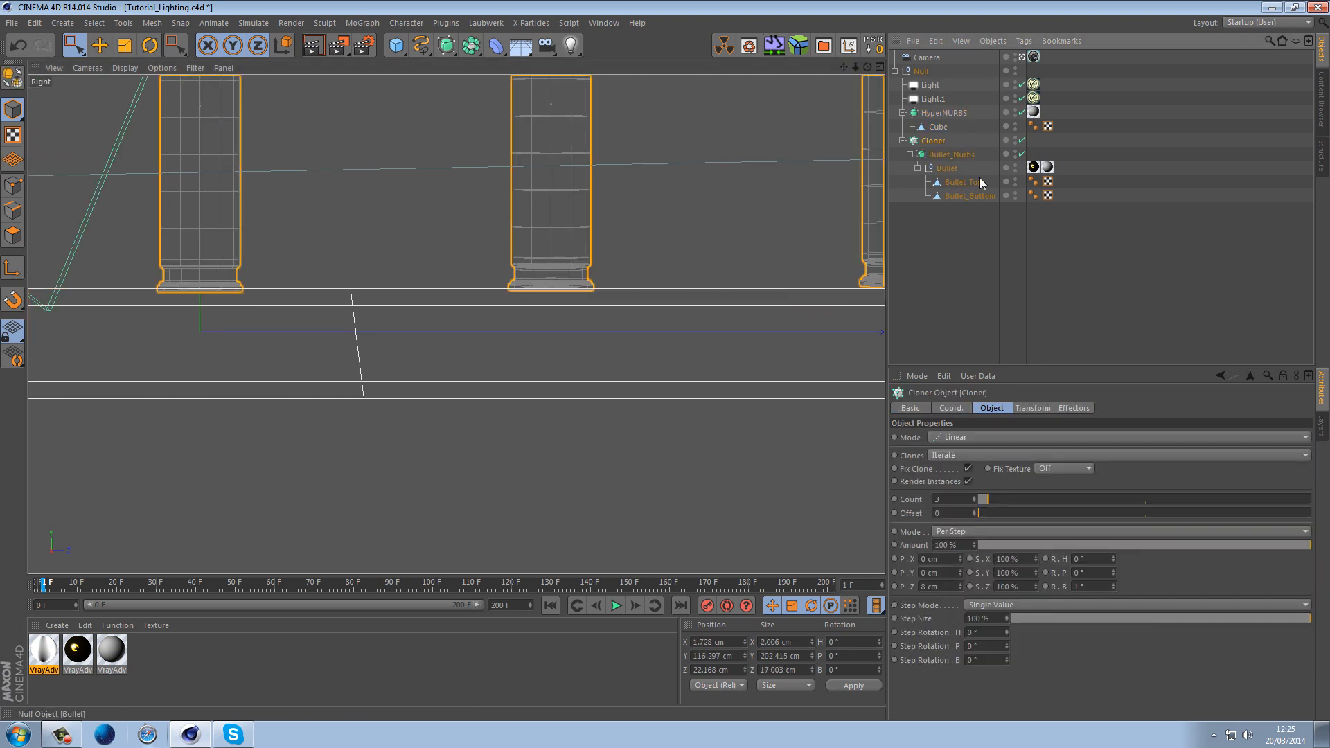
left_click(1115, 589)
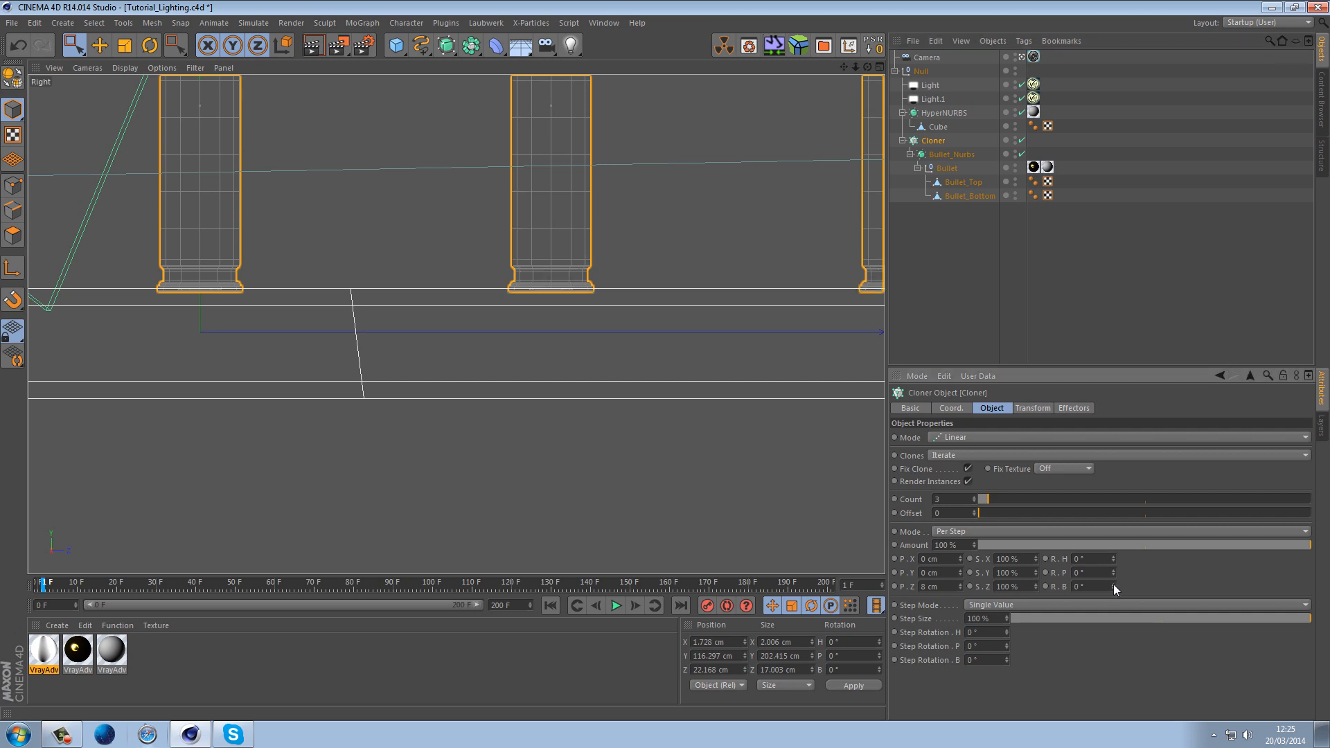
left_click(933, 128)
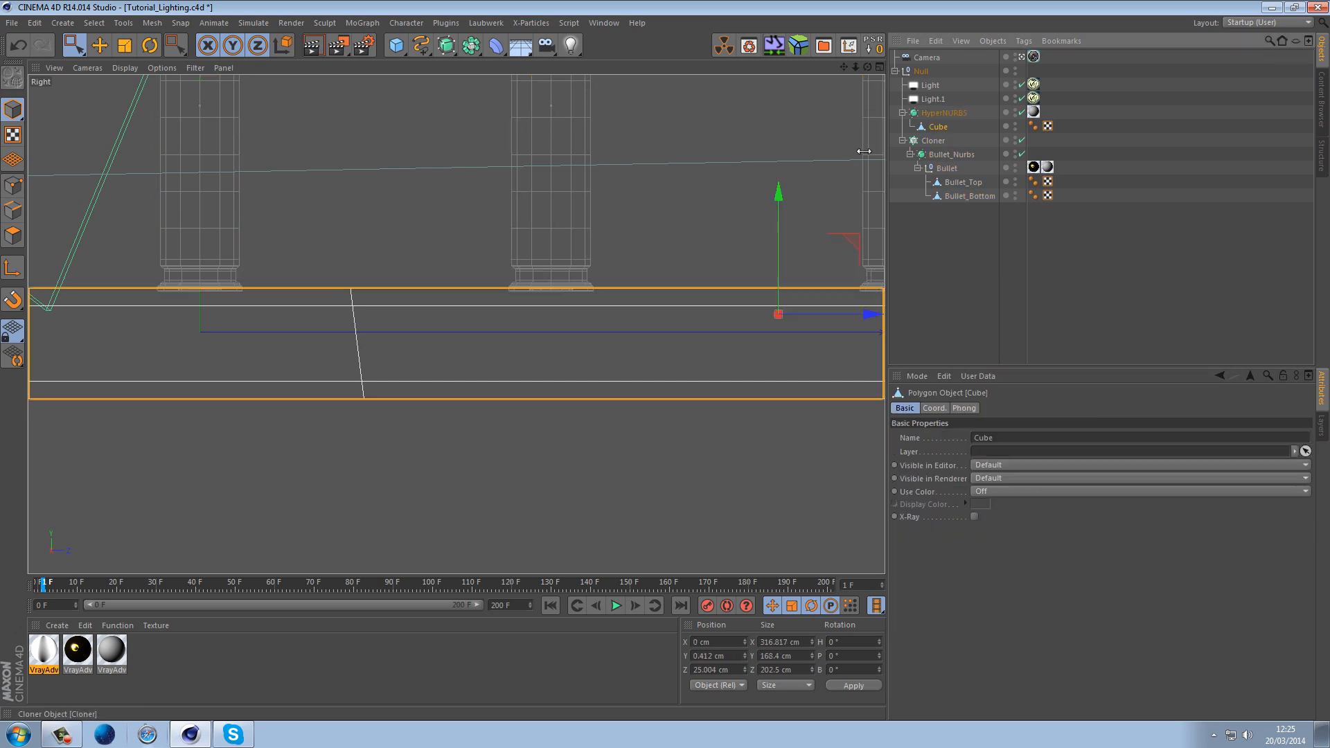
left_click_drag(777, 234, 776, 235)
left_click(756, 240)
Slide the HyperNURBS floor along Z toward the camera to bring its curved backdrop closer behind the bullets
middle_click_drag(741, 285, 456, 272, "alt")
right_click_drag(613, 295, 708, 293, "alt")
left_click(720, 292)
scroll(774, 296, "down", 4)
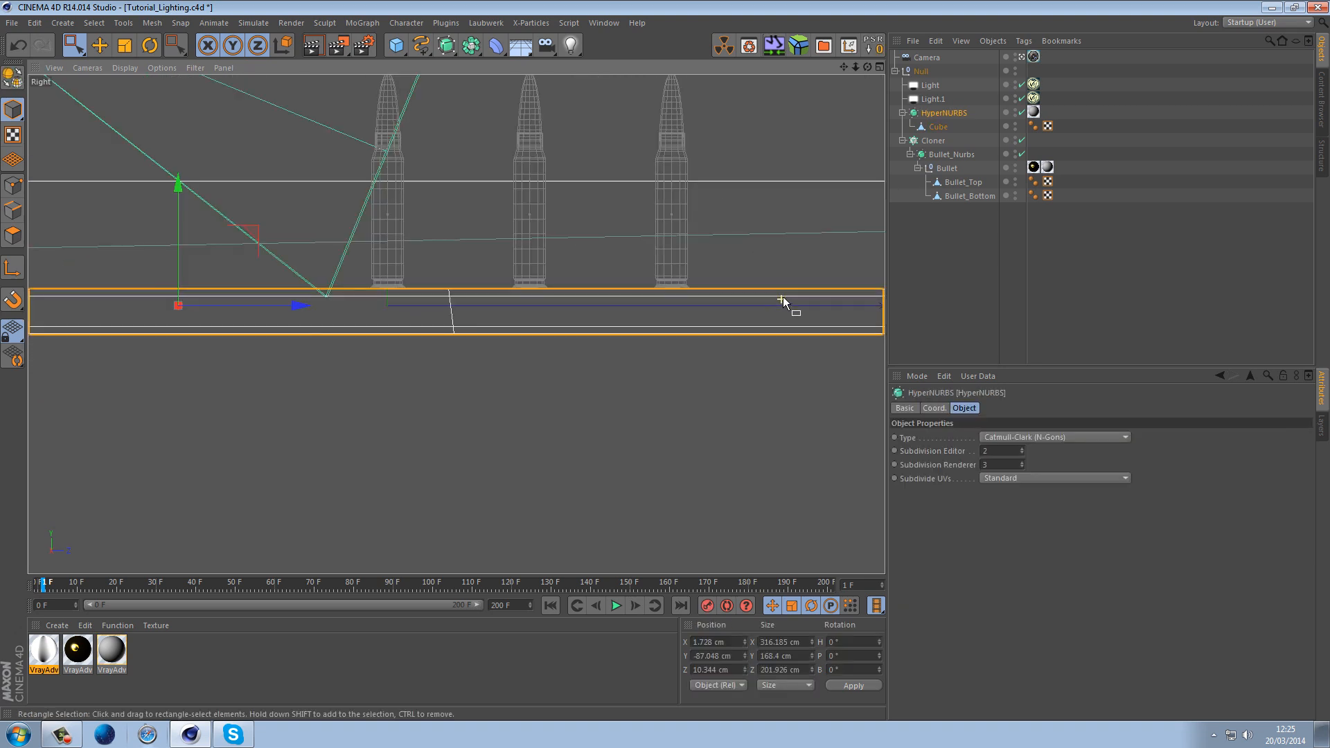
middle_click_drag(776, 296, 466, 279, "alt")
scroll(465, 279, "down", 3)
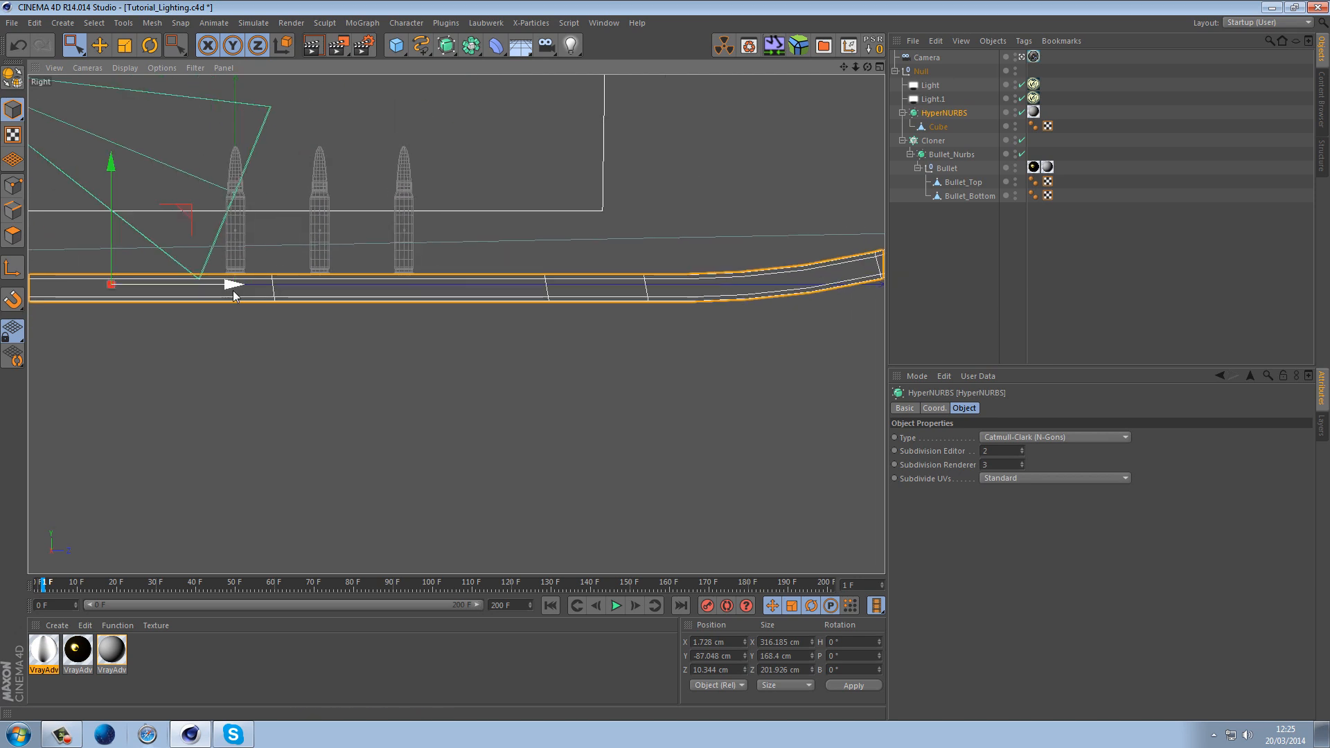
left_click_drag(232, 288, 76, 285)
left_click(364, 333)
Try a per-step bank rotation of 4° on the bullet cloner, viewed in all four views, and reset it to 0°
middle_click(365, 332)
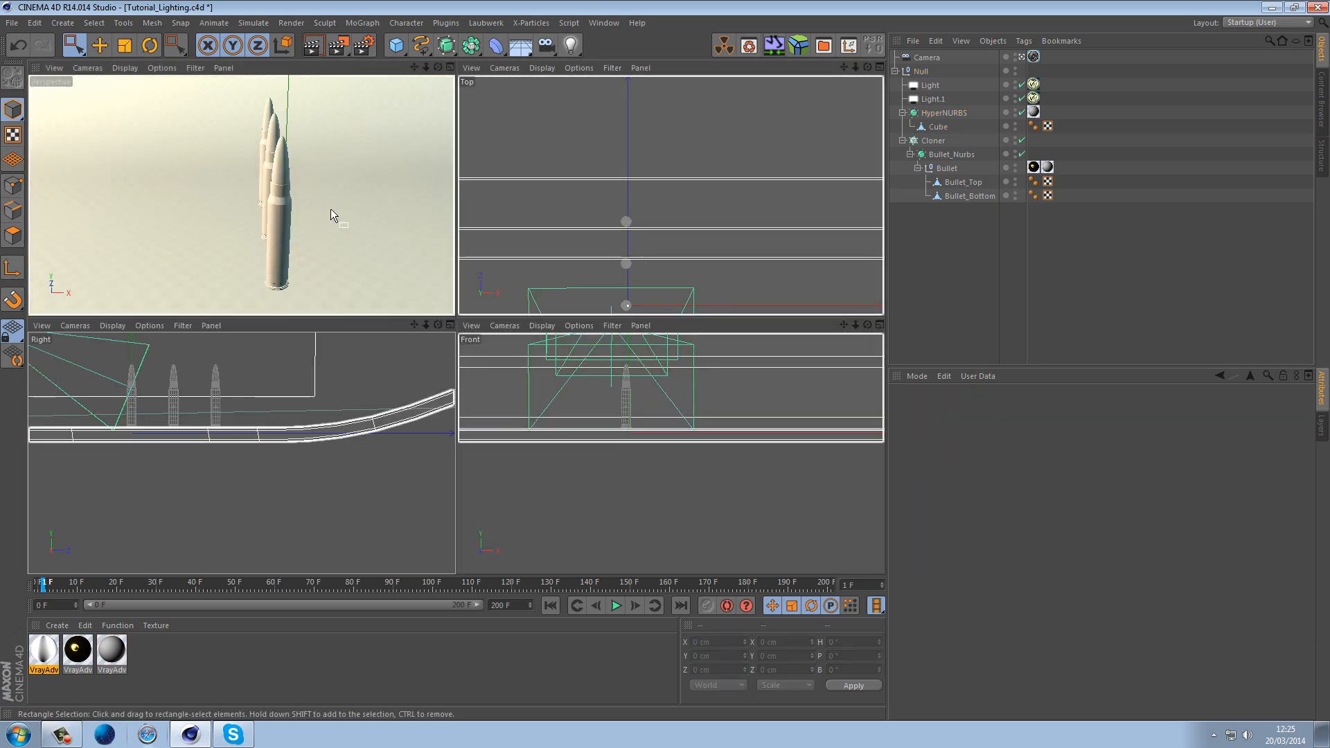
left_click(935, 141)
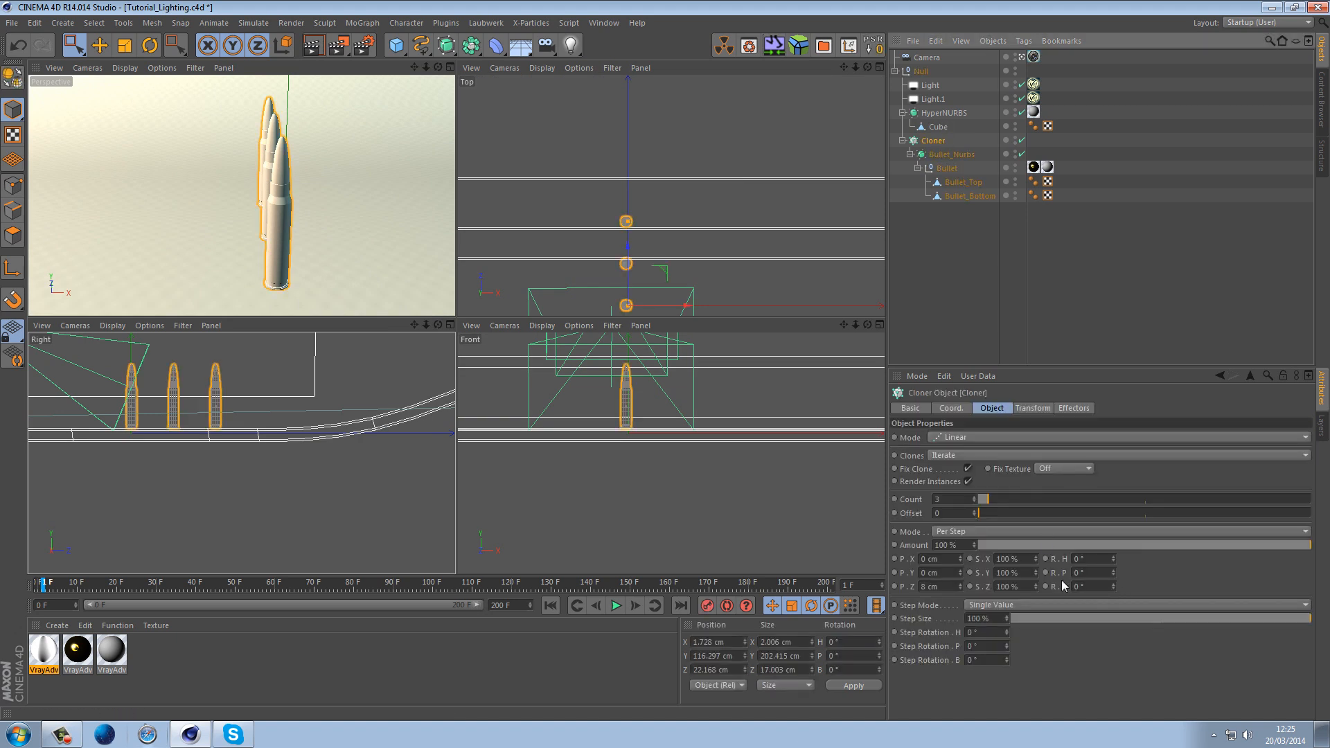
left_click(1113, 584)
left_click(1113, 588)
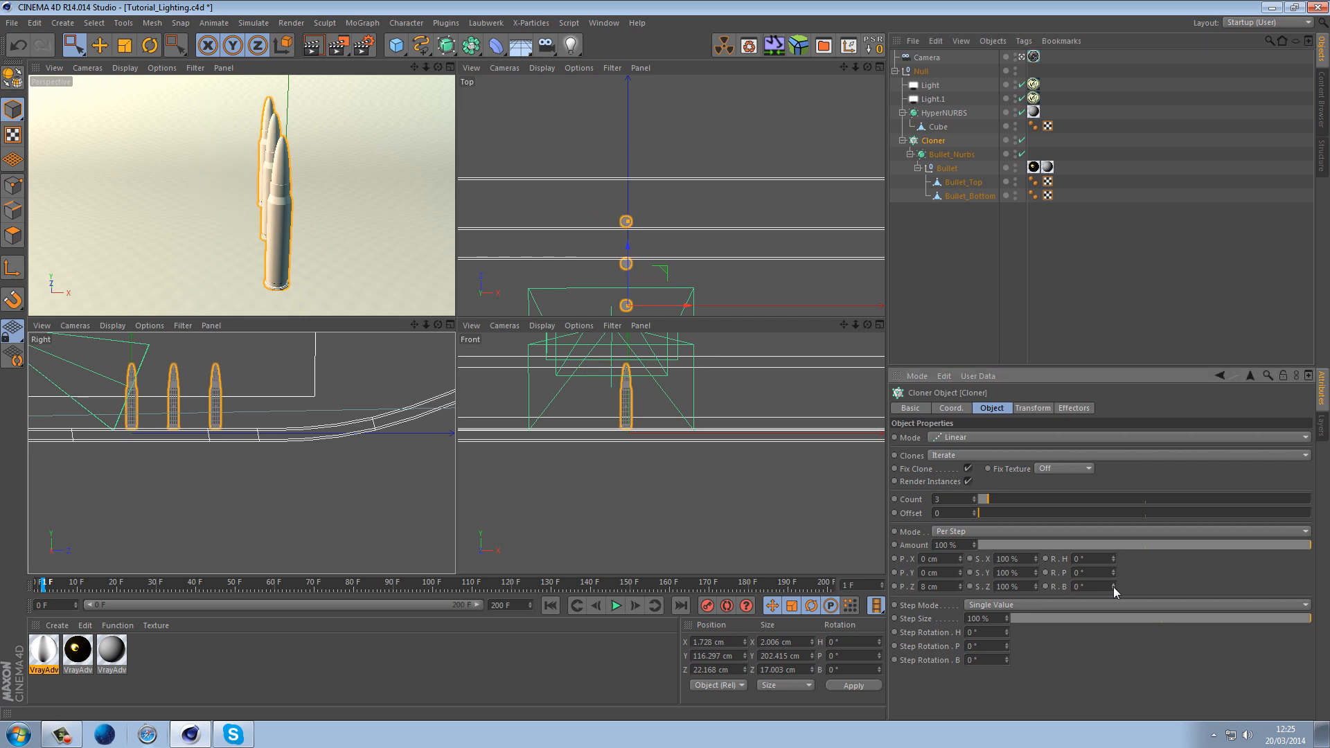
left_click_drag(1113, 587, 1116, 586)
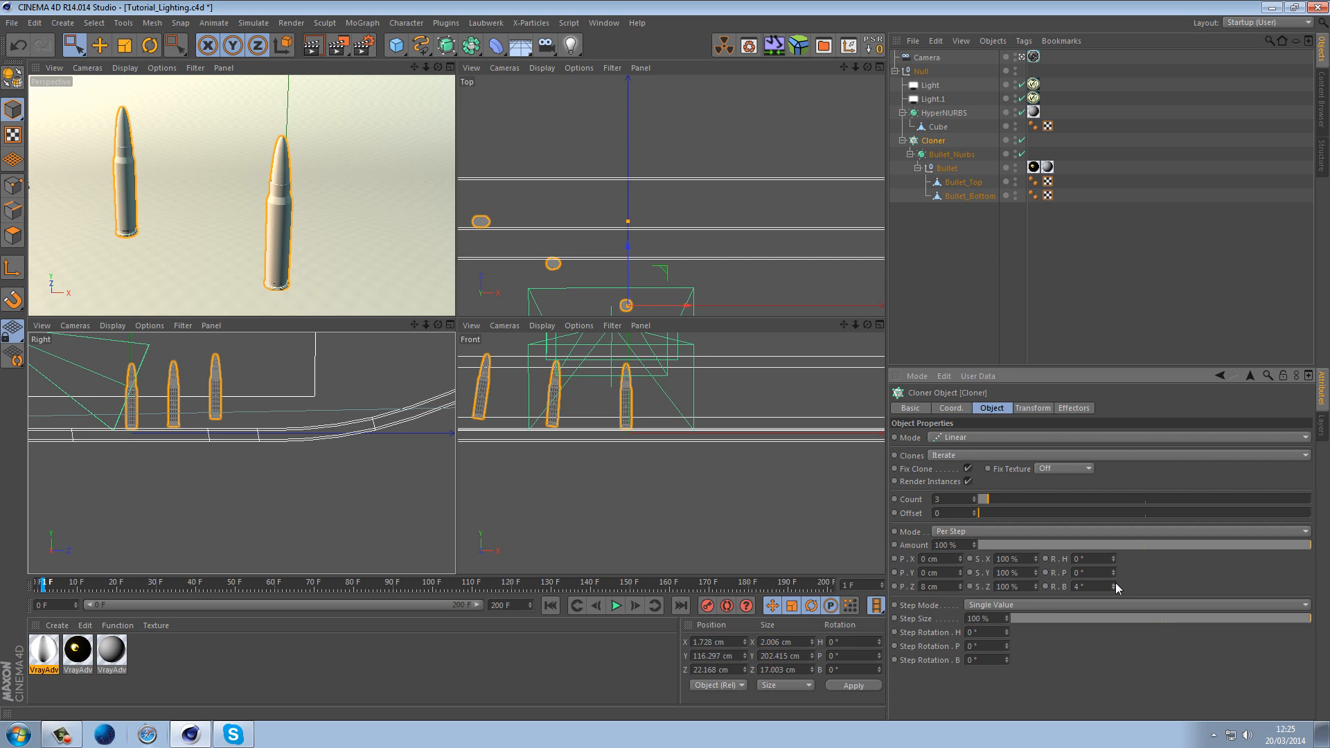
right_click(1115, 585)
mouse_move(1114, 572)
left_mouse_down()
mouse_move(1129, 694)
mouse_move(1115, 556)
left_mouse_up()
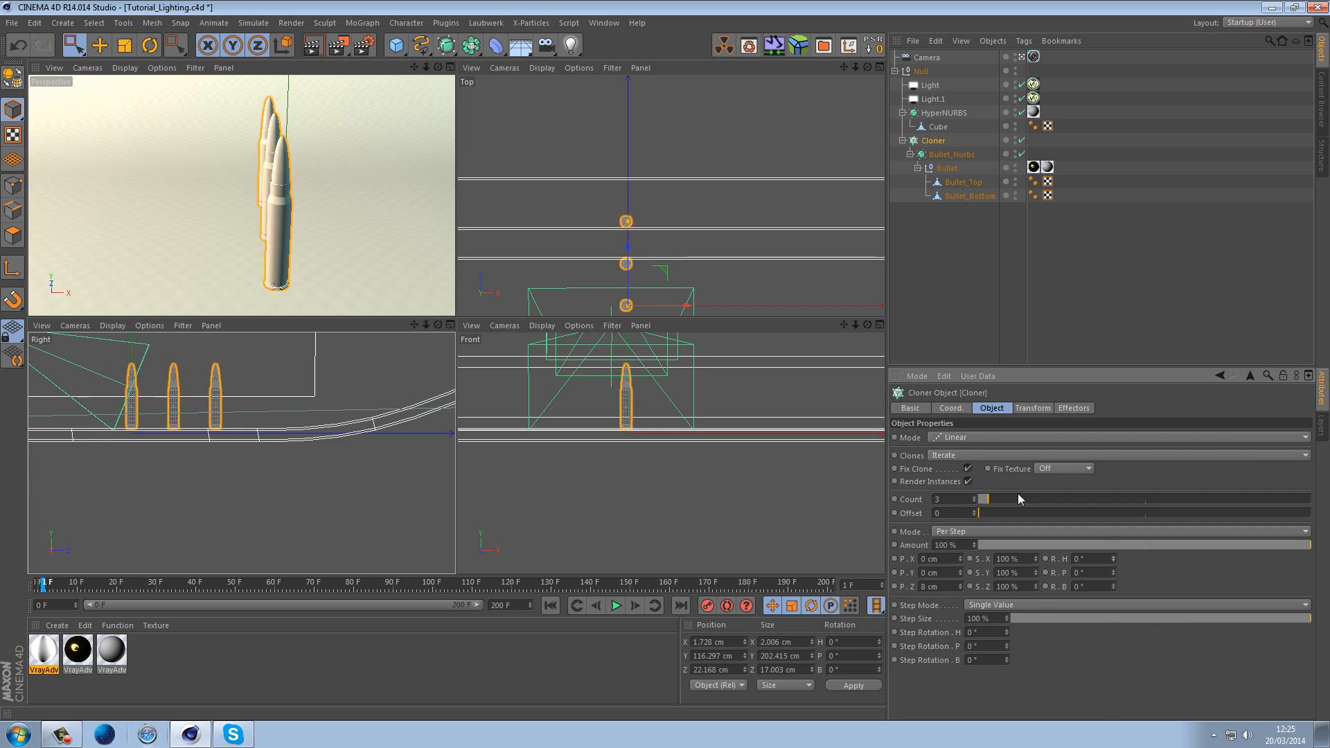
Keep the cloner in Linear mode, set its step rotation H to 20°, and show only the perspective view
left_click(970, 438)
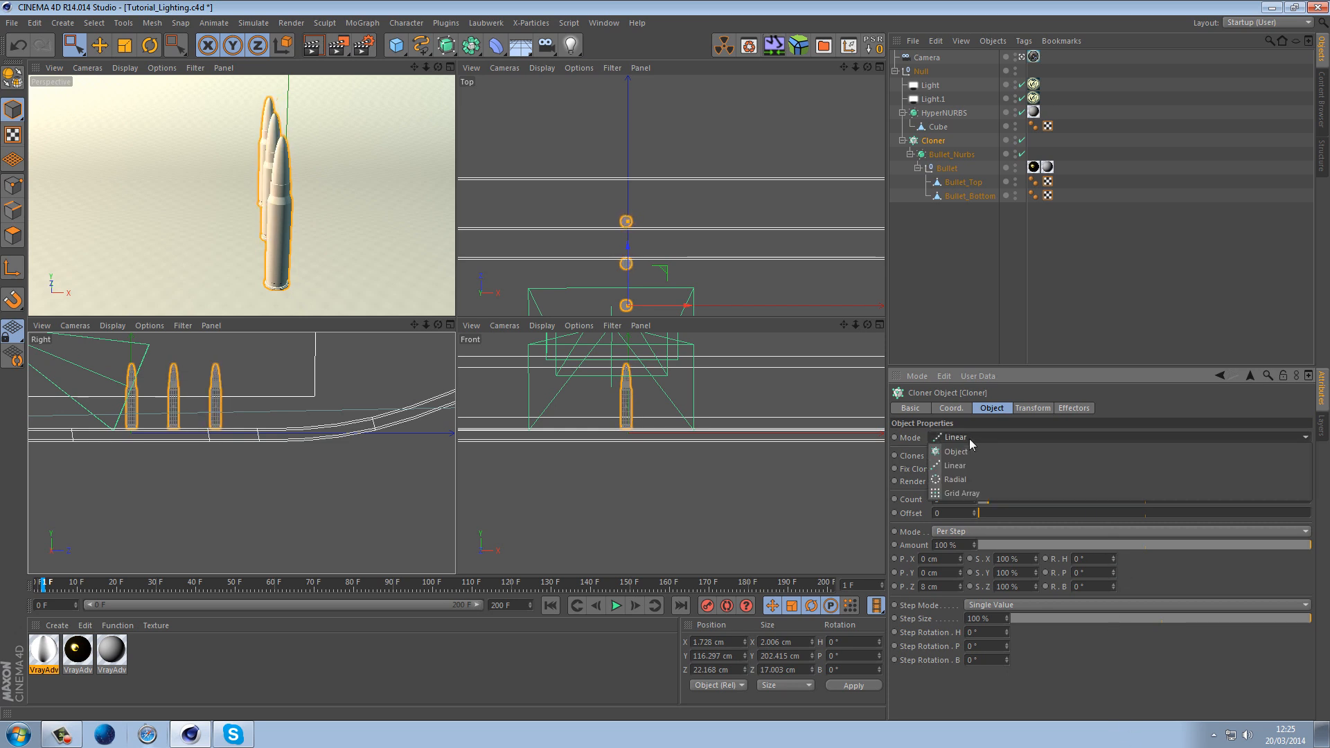
left_click(975, 463)
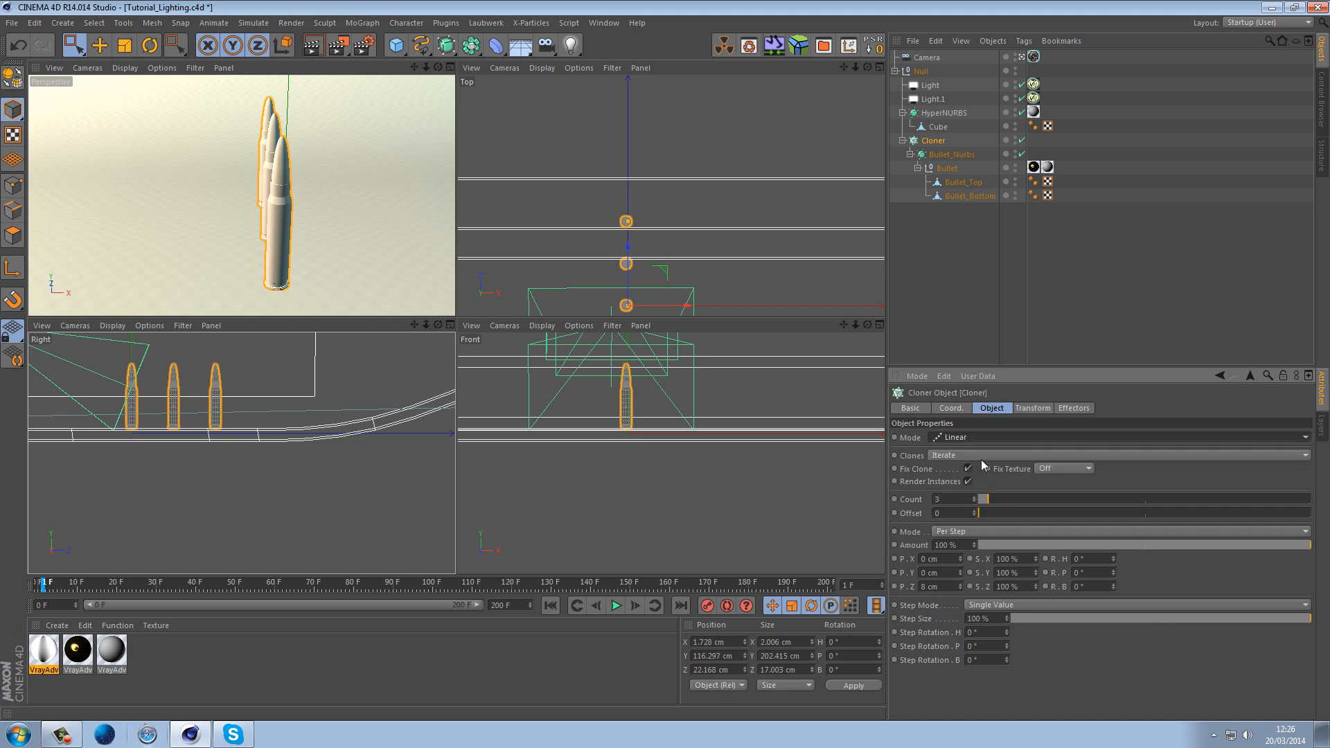
mouse_move(1006, 632)
left_mouse_down()
mouse_move(1066, 344)
mouse_move(1099, 492)
mouse_move(1076, 620)
left_mouse_up()
double_click(998, 631)
type("3")
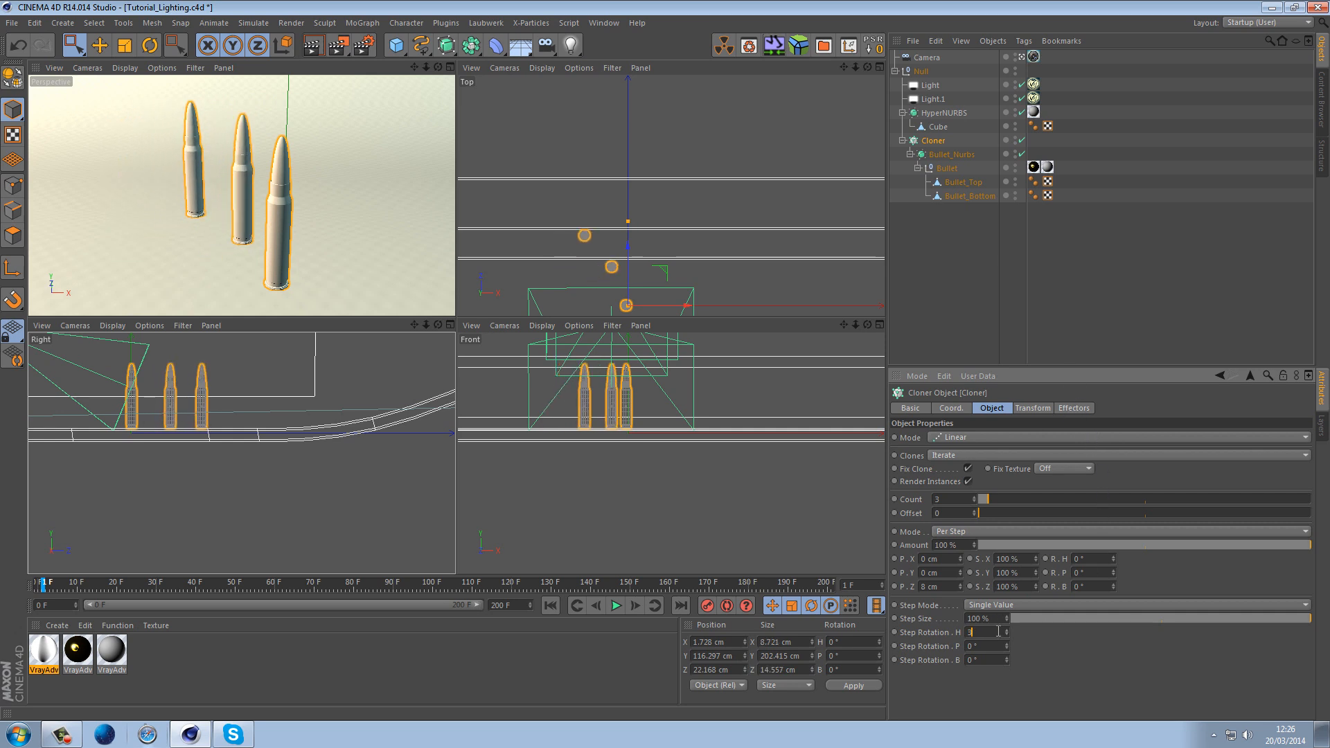
key("Return")
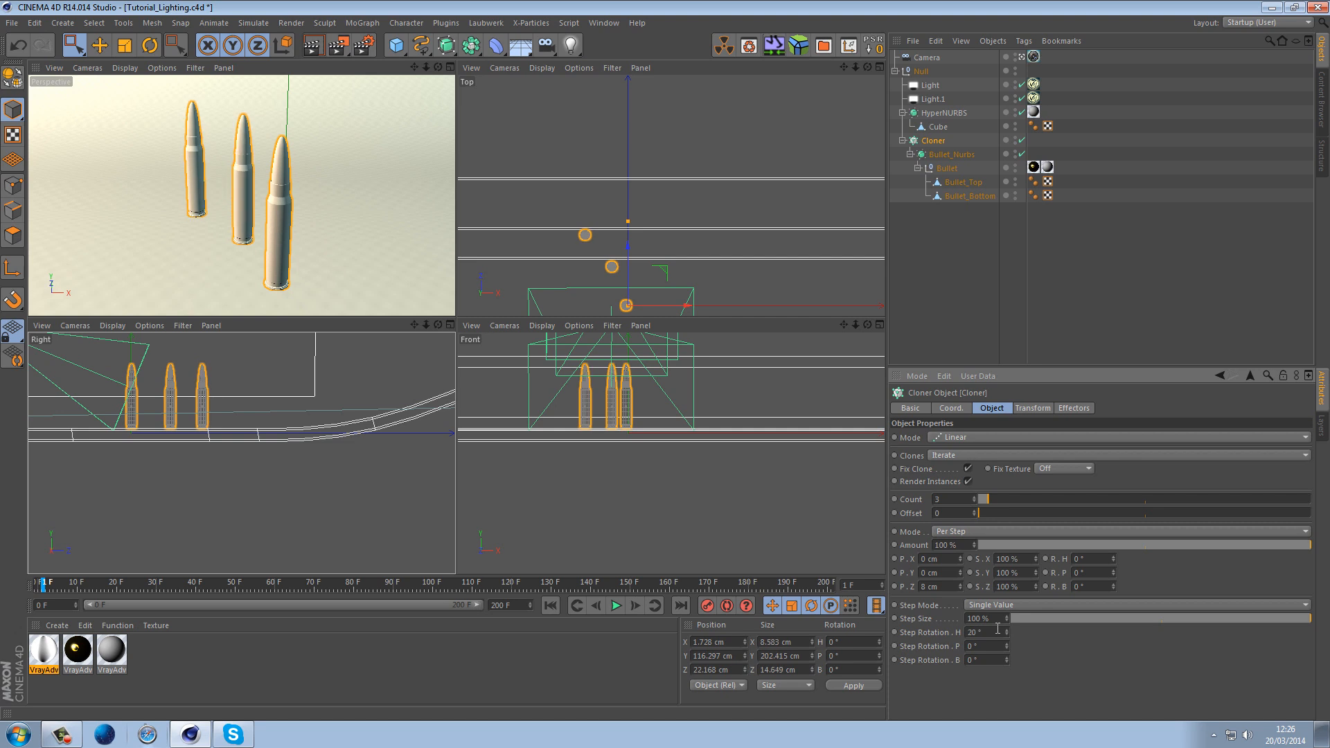
middle_click(349, 243)
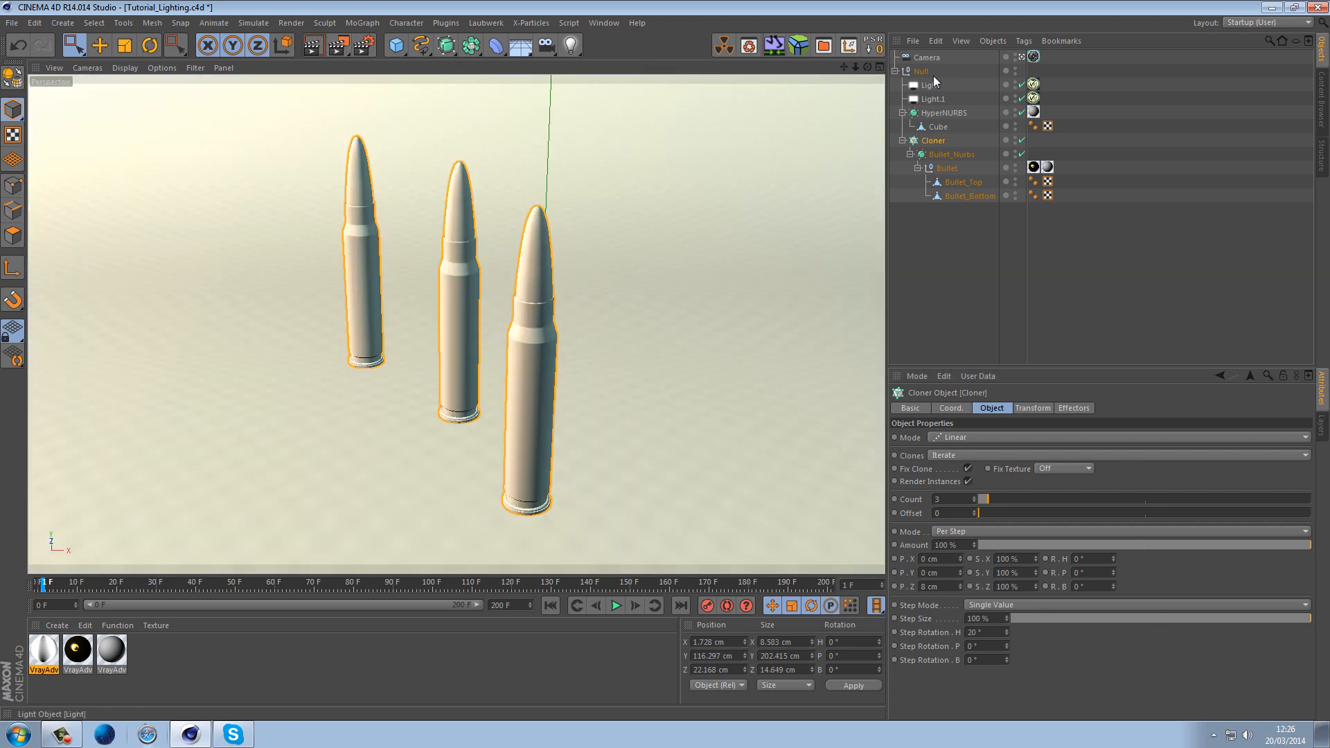
Set the V-Ray physical camera's shutter speed to 150 and render a preview region around the three bullets
left_click(1034, 56)
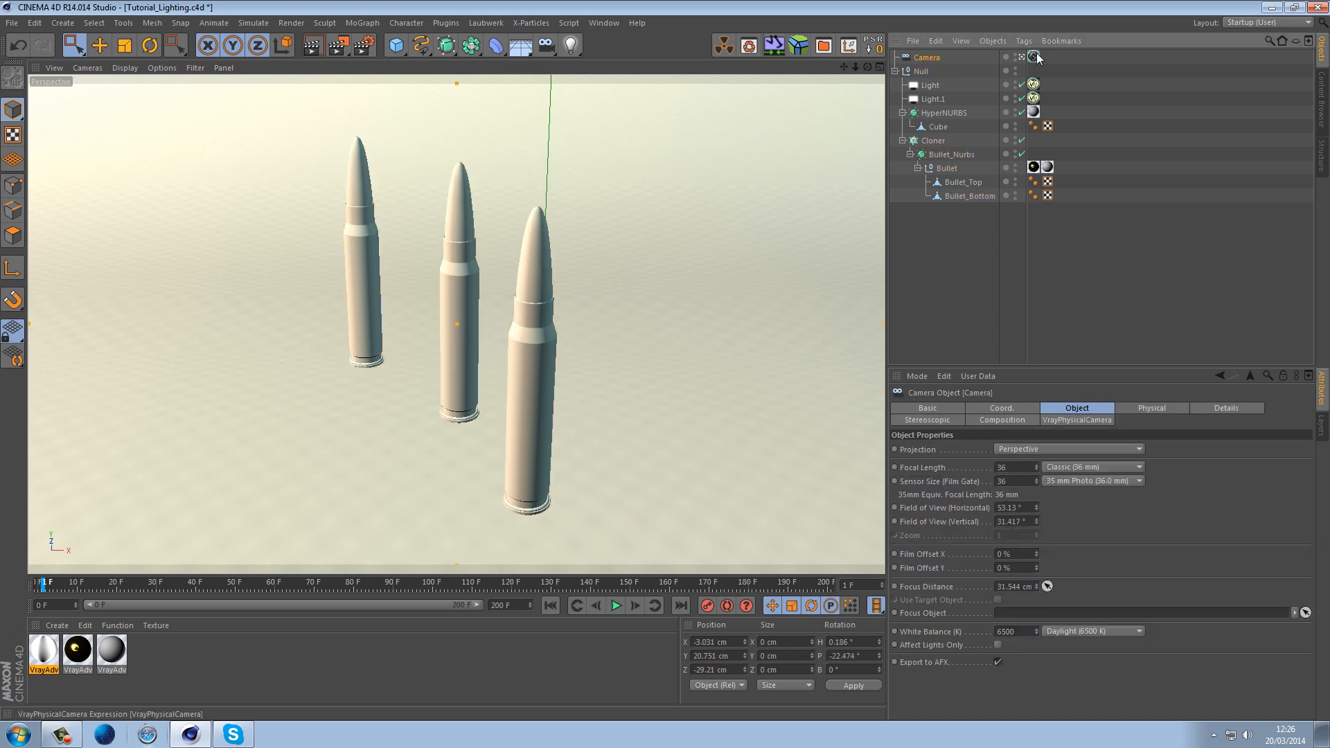
scroll(1099, 672, "down", 3)
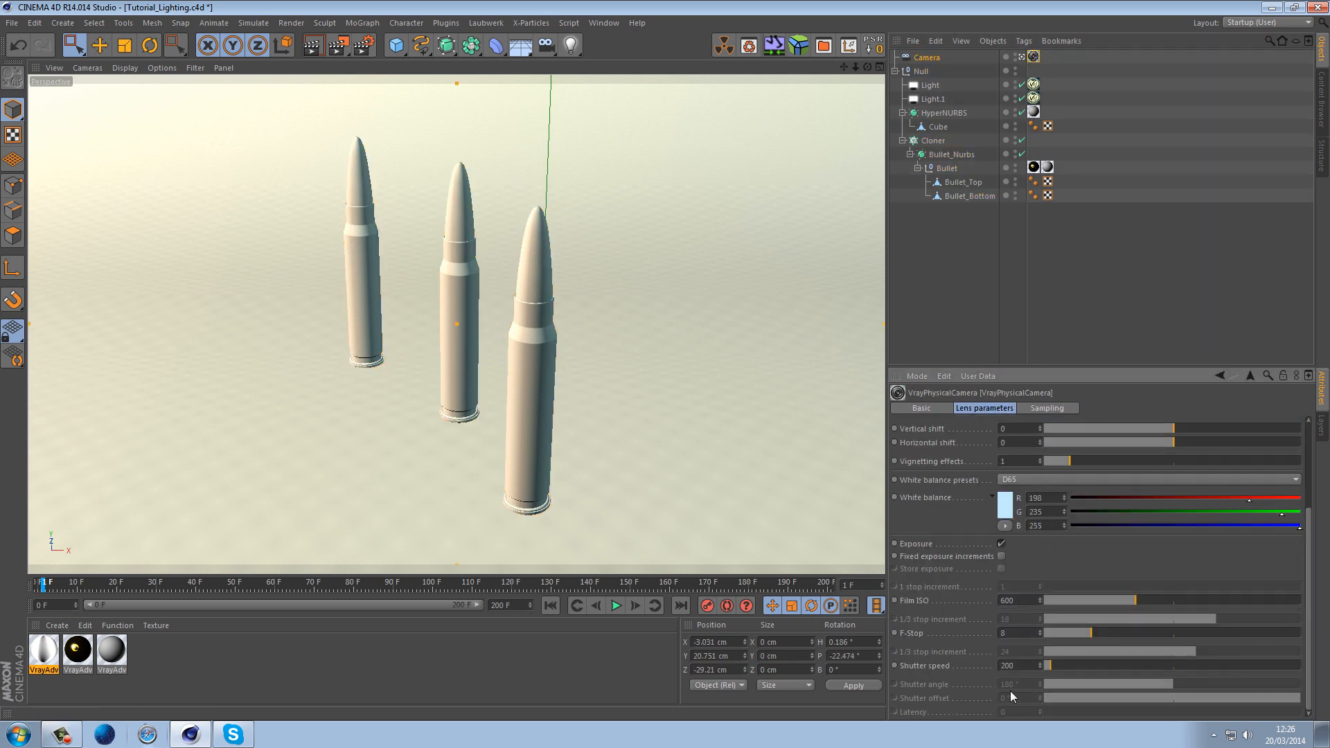
double_click(1011, 665)
type("150")
left_click(335, 52)
left_click(388, 89)
left_click_drag(302, 115, 602, 541)
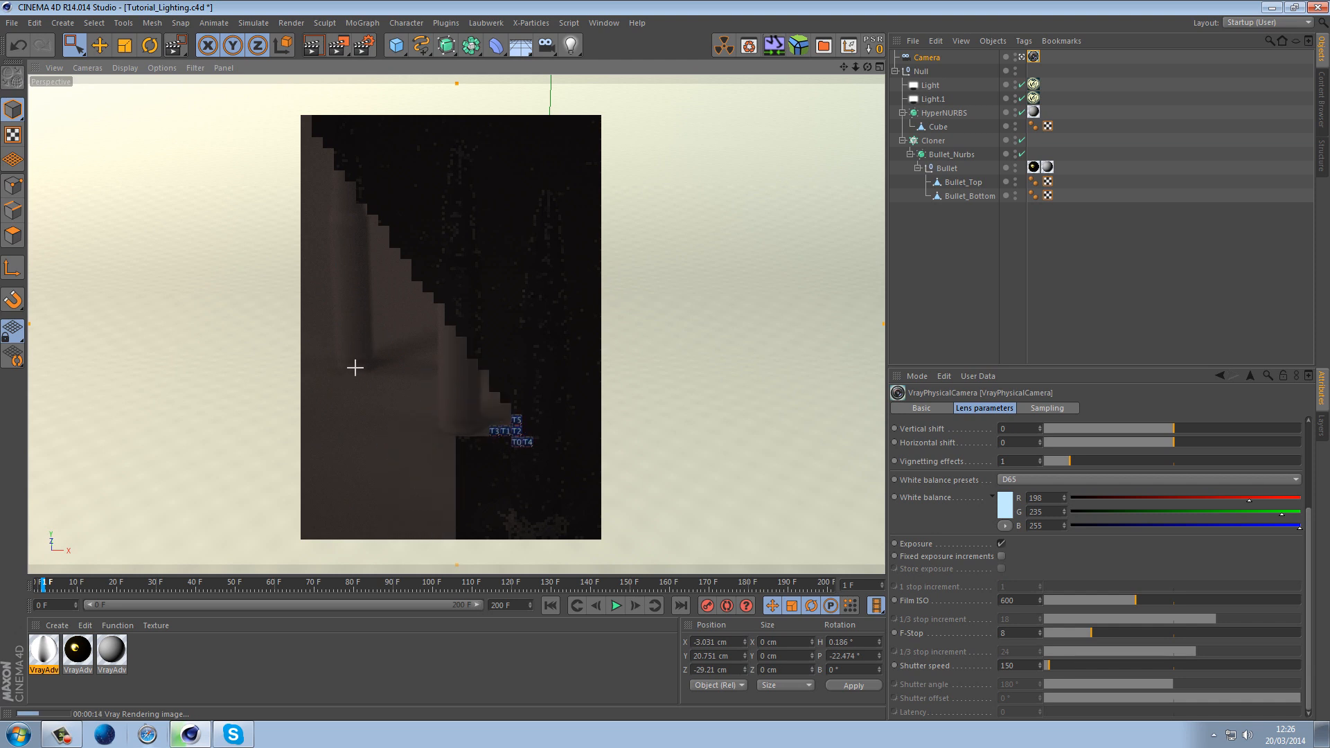
Try an F-Stop of 2 on the physical camera with a region render, and reset it to 8
left_click_drag(1014, 633, 923, 628)
type("2")
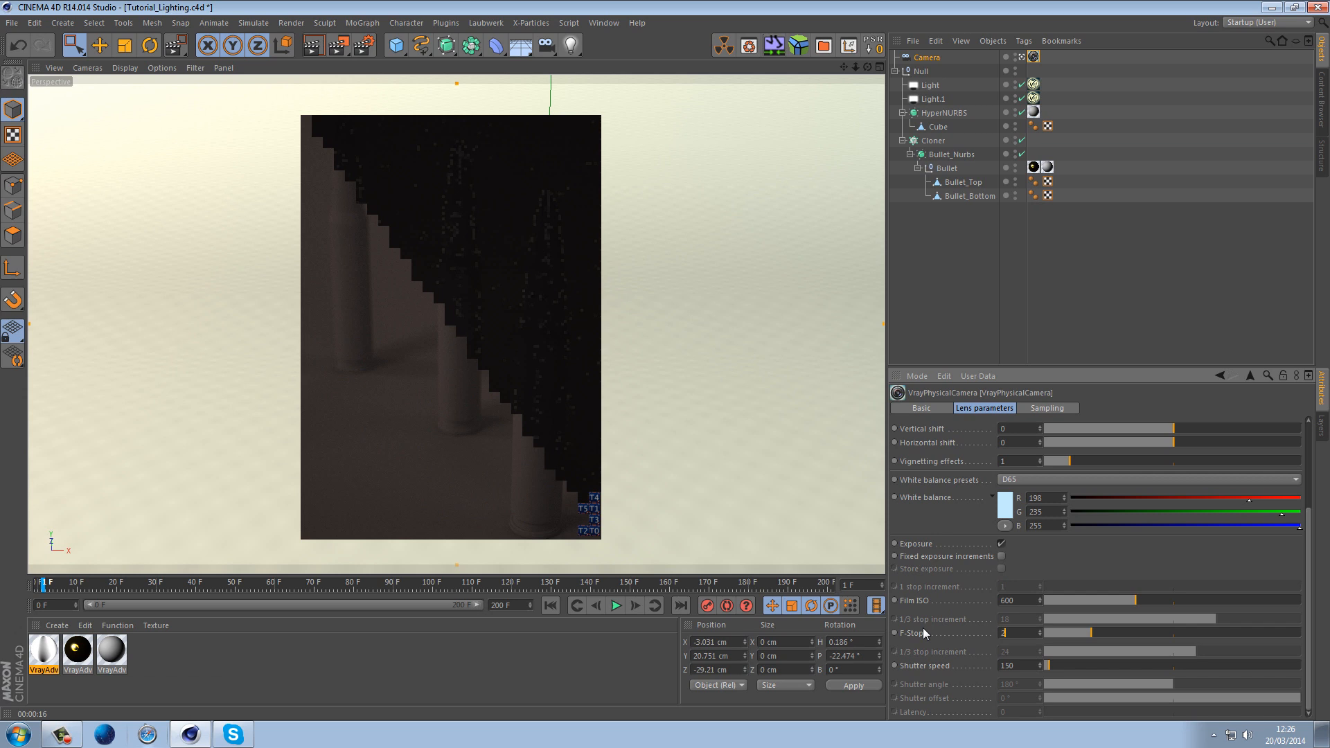
key("Return")
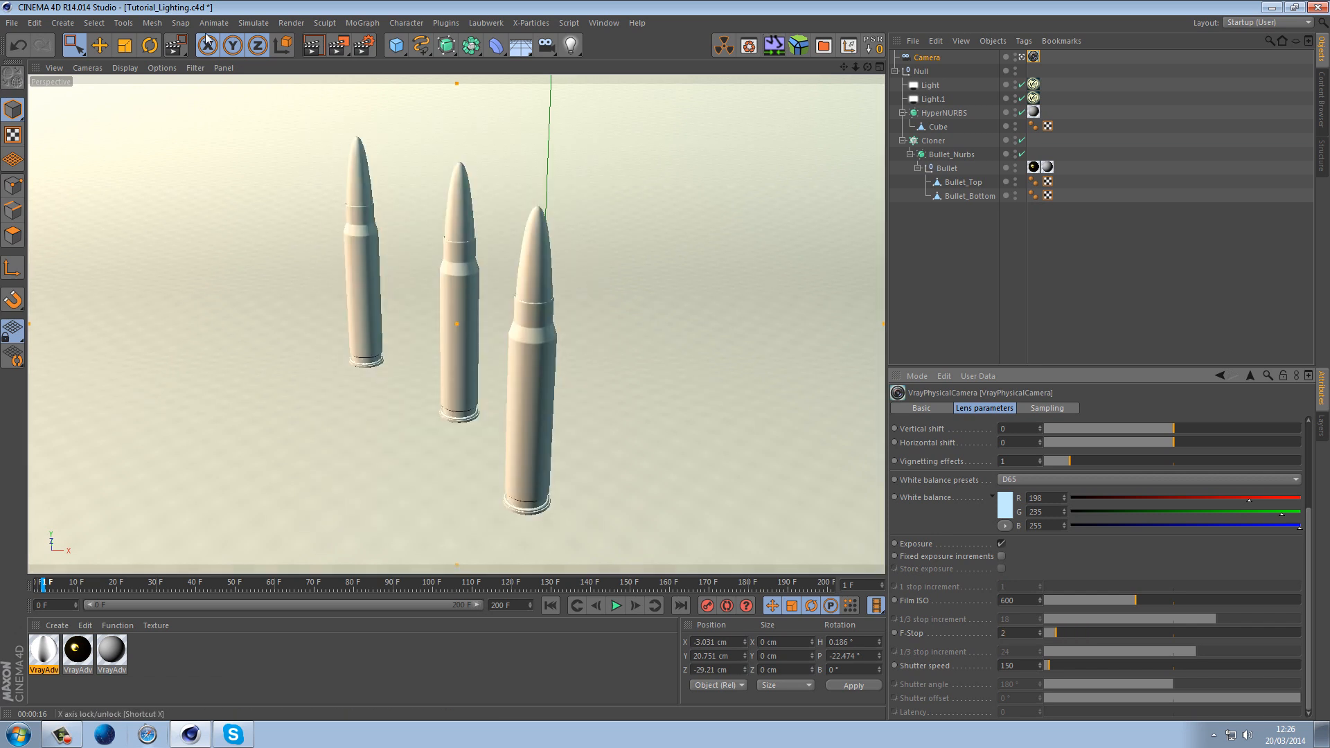
left_click_drag(339, 46, 380, 69)
left_click_drag(300, 112, 610, 530)
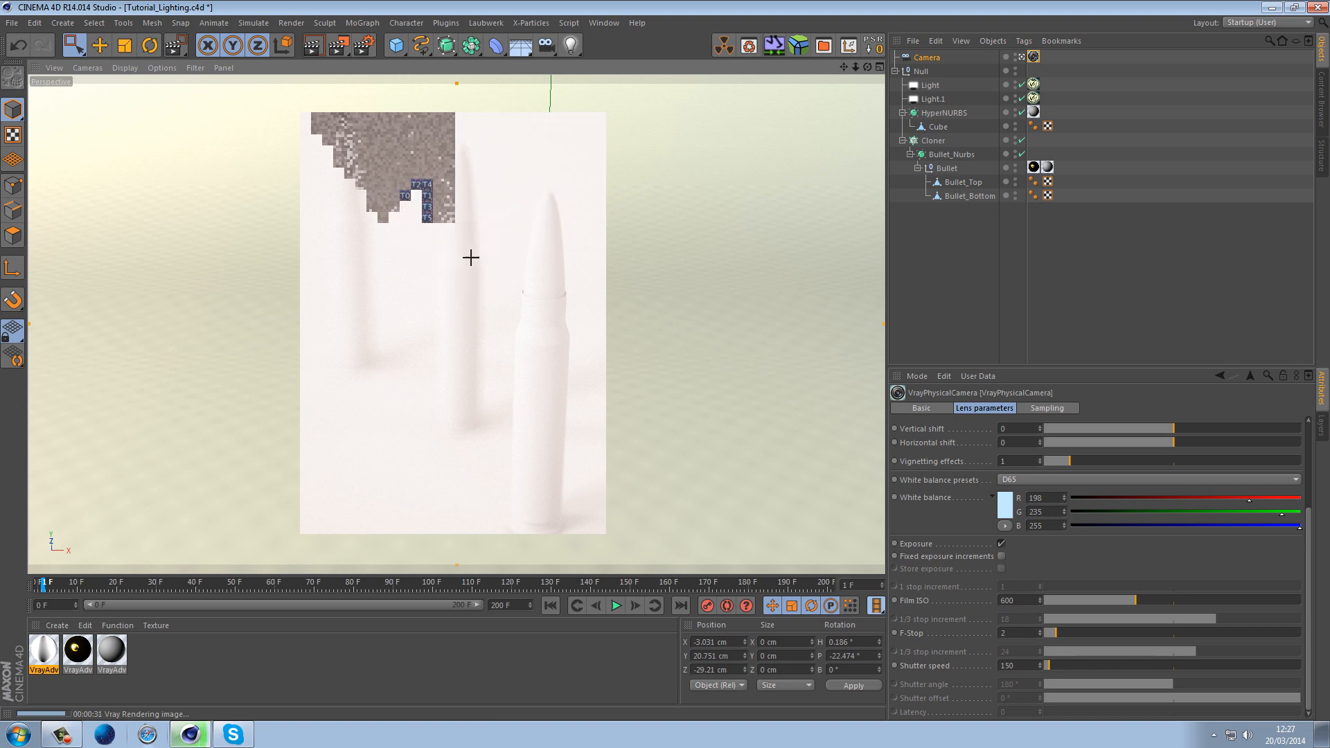
left_click(1023, 633)
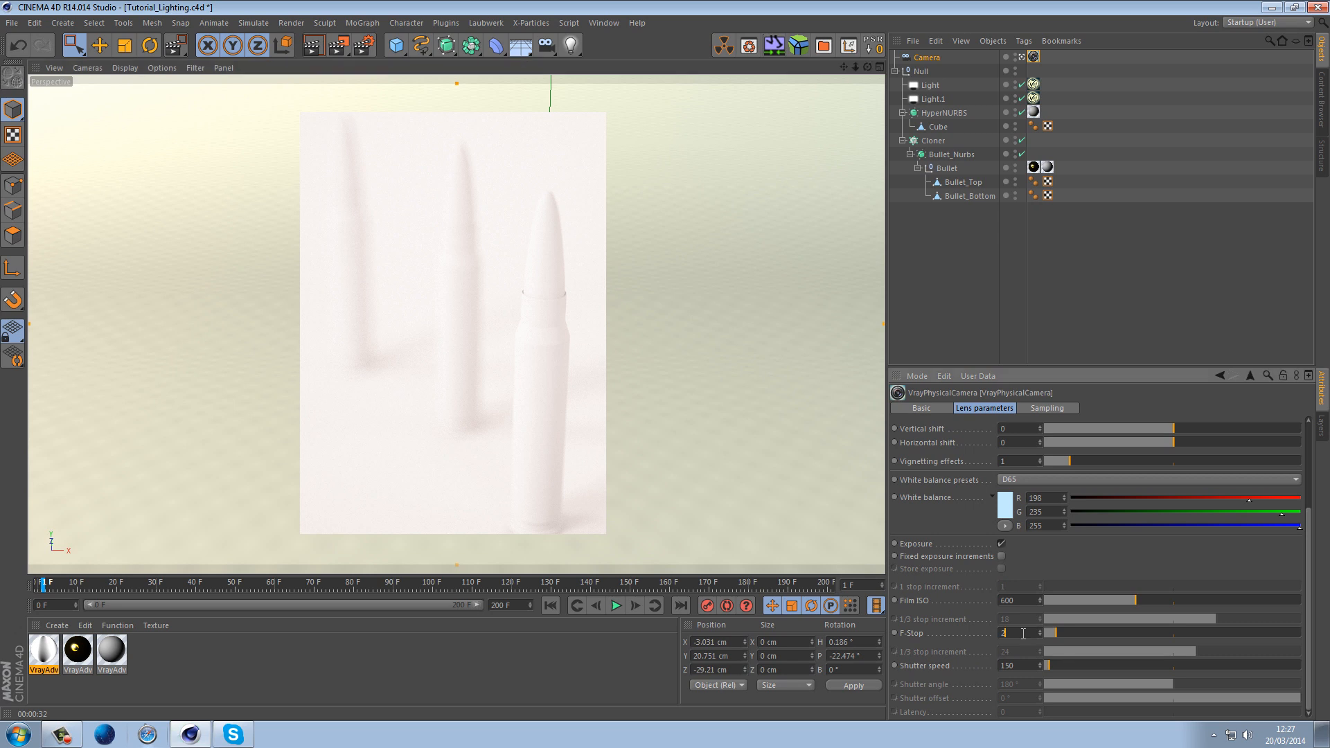
type("8")
key("Return")
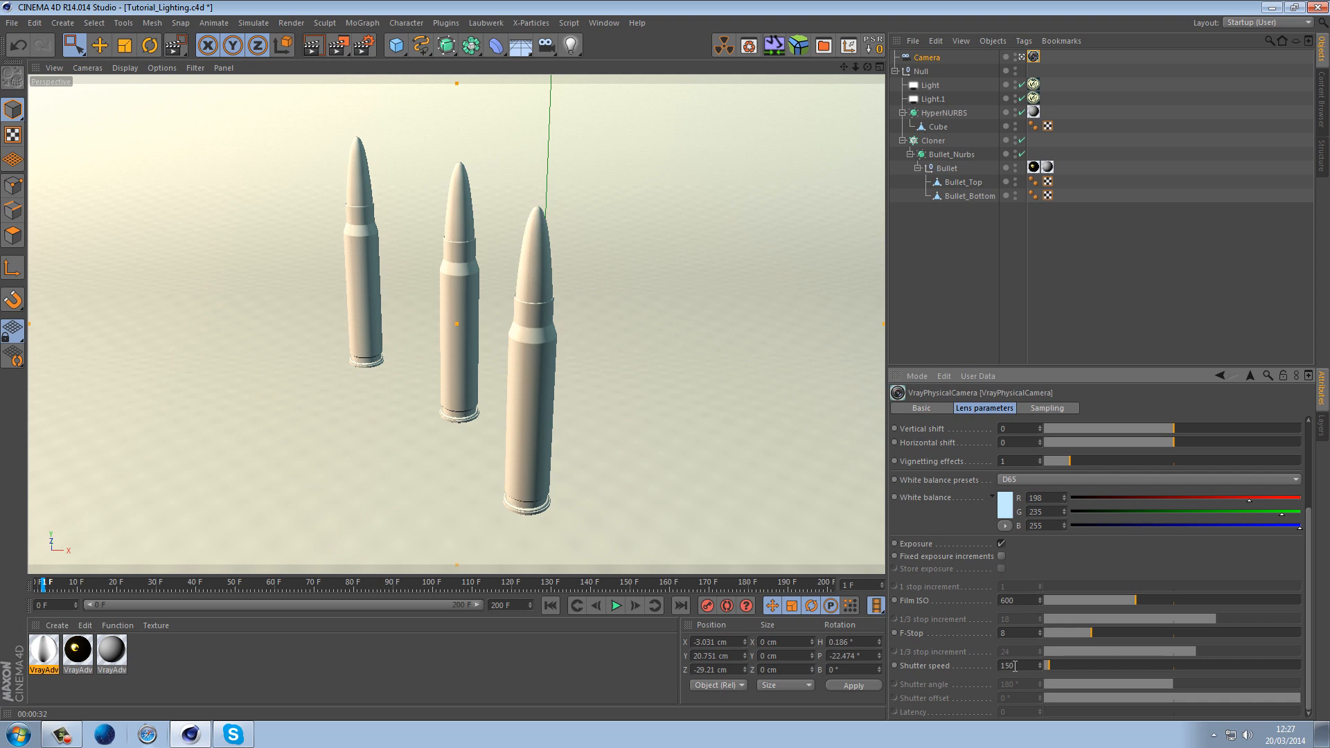
Check the camera's exposure values, keeping the film ISO at 600, and render another preview region around the bullets
left_click(1021, 601)
left_click(1032, 664)
left_click(1020, 632)
left_click_drag(1025, 602, 994, 604)
type("600")
key("ctrl+z")
left_click(1021, 666)
left_click_drag(340, 43, 376, 64)
left_click_drag(315, 117, 589, 532)
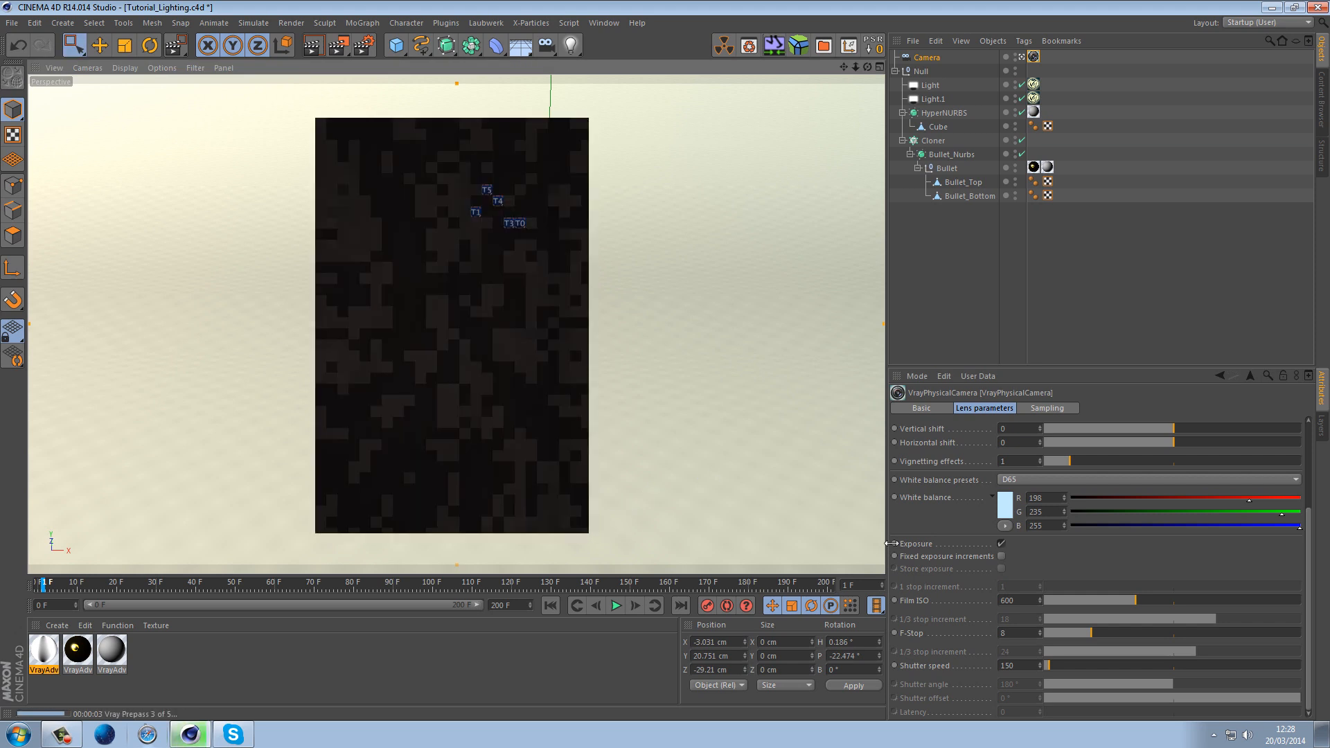
Try a film ISO of 1000 and a shutter speed of 120, and render a preview region around the bullets
double_click(1017, 600)
type("1000")
key("Return")
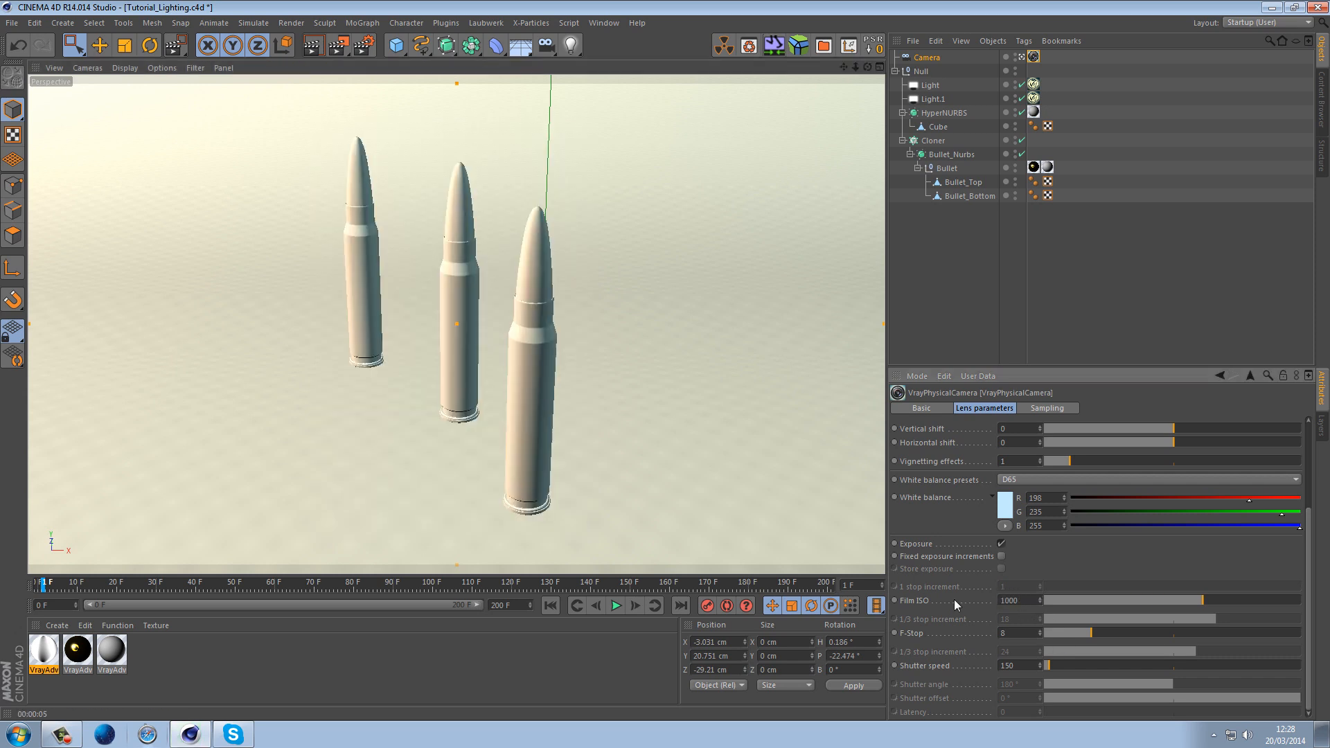
double_click(1017, 665)
type("12")
left_click_drag(338, 45, 415, 57)
left_click_drag(307, 117, 586, 530)
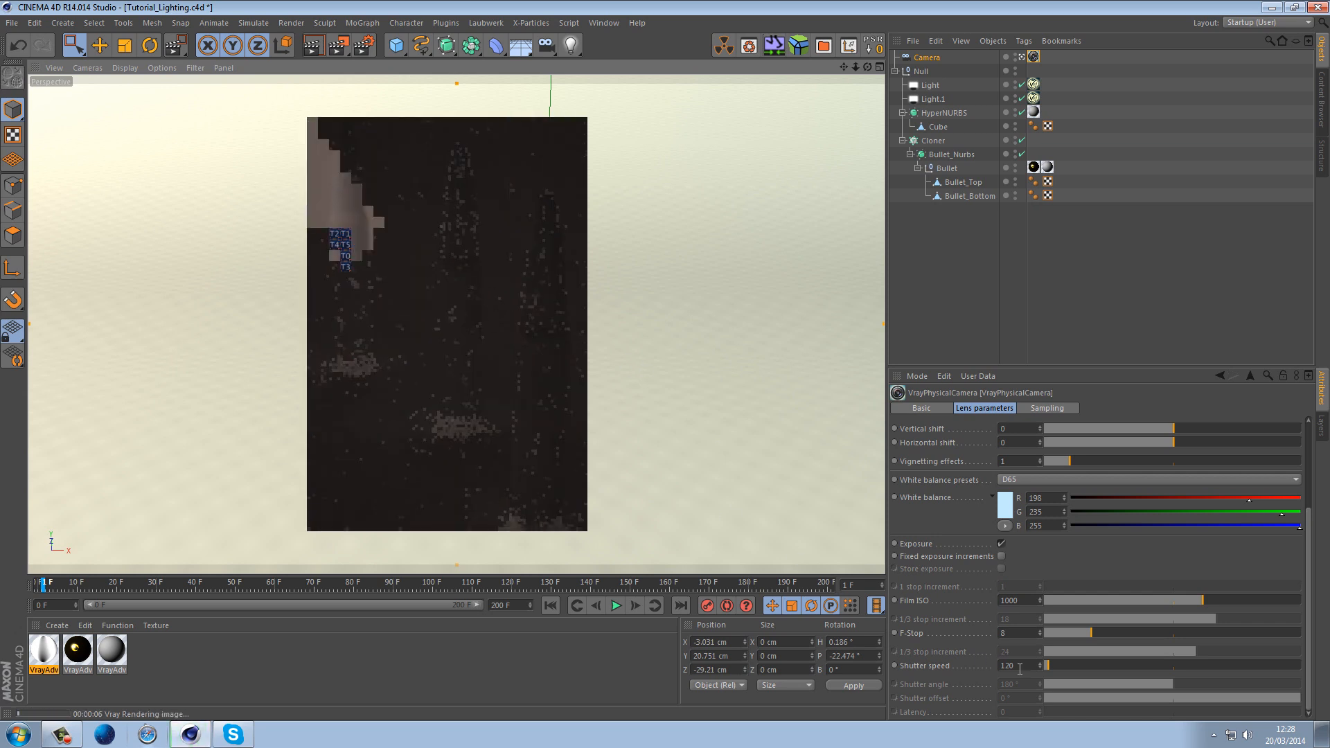
Set the physical camera's shutter speed to 50 and render a preview region around the bullets
left_click_drag(1025, 666, 920, 668)
type("50")
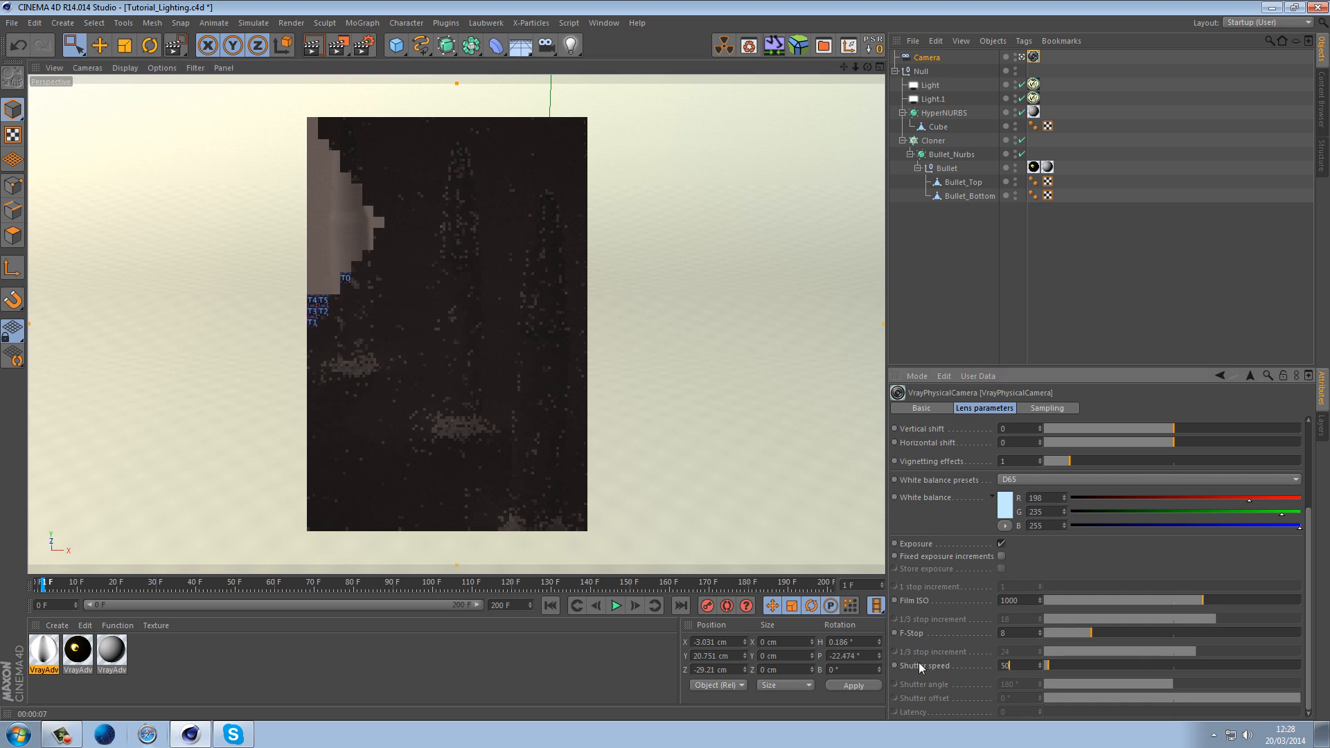
left_click_drag(339, 52, 371, 66)
left_click_drag(321, 120, 580, 529)
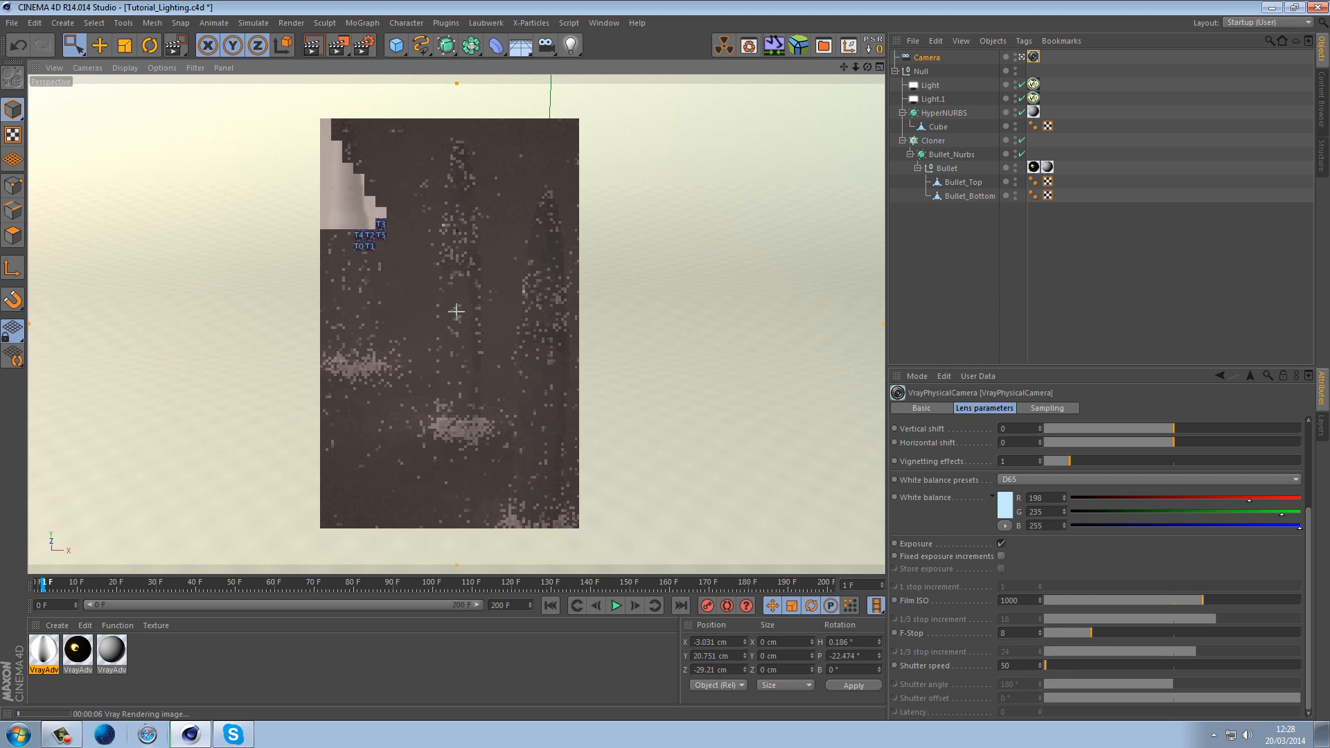
Raise the camera's film ISO to 1500 and render a preview region around the bullets
left_click(1032, 599)
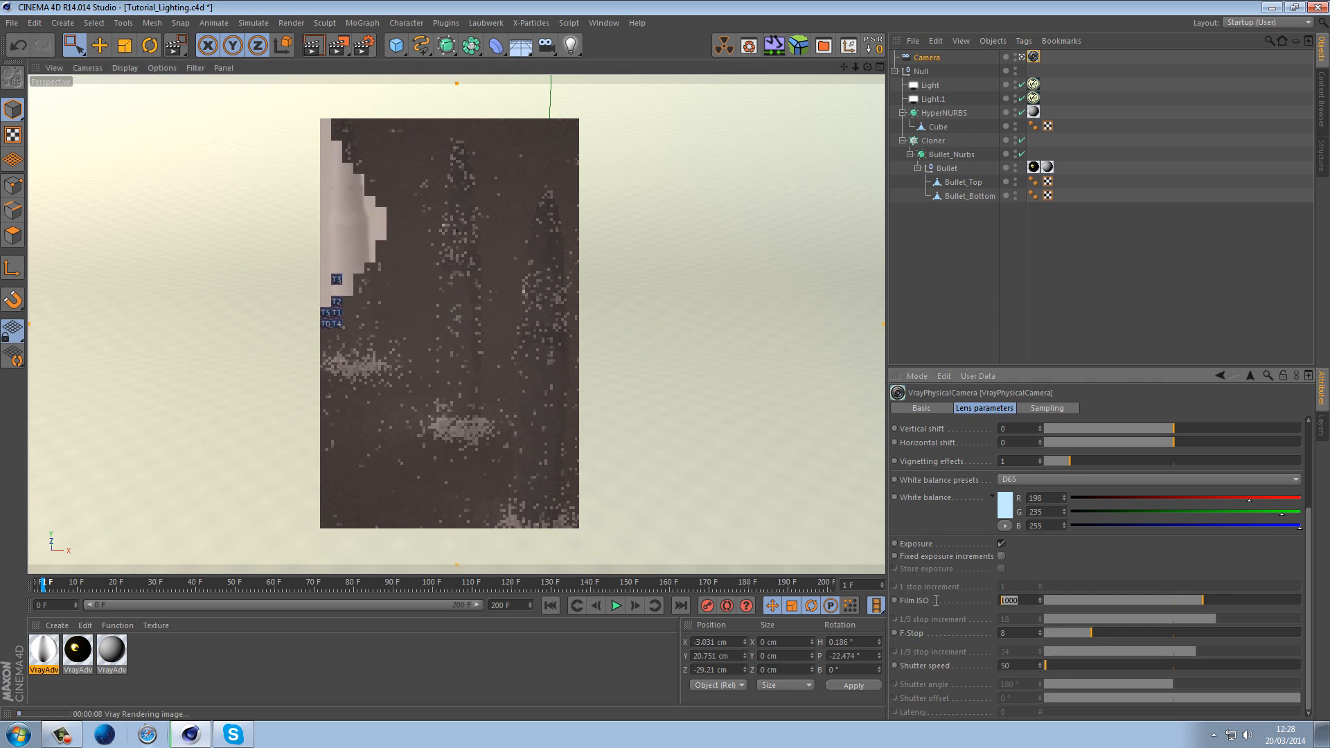
type("1500")
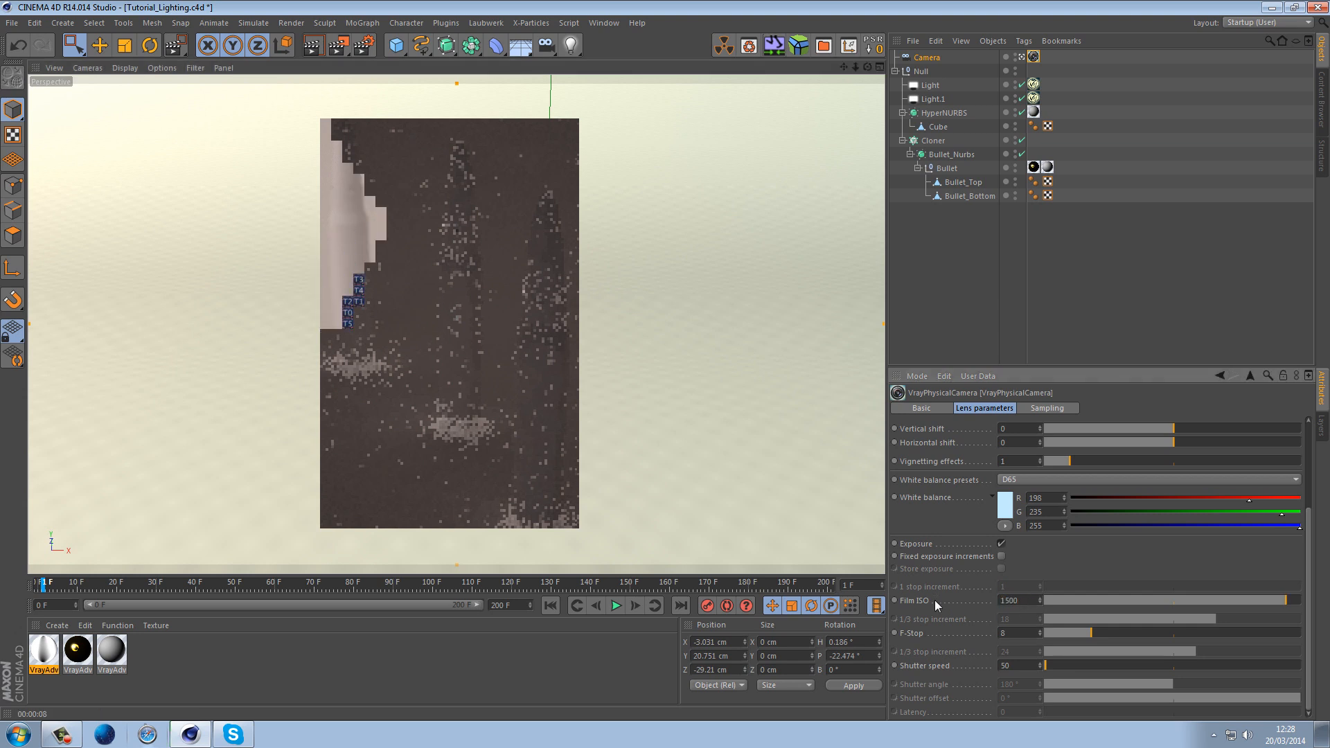
key("Return")
left_click_drag(339, 47, 375, 62)
left_click_drag(311, 119, 600, 537)
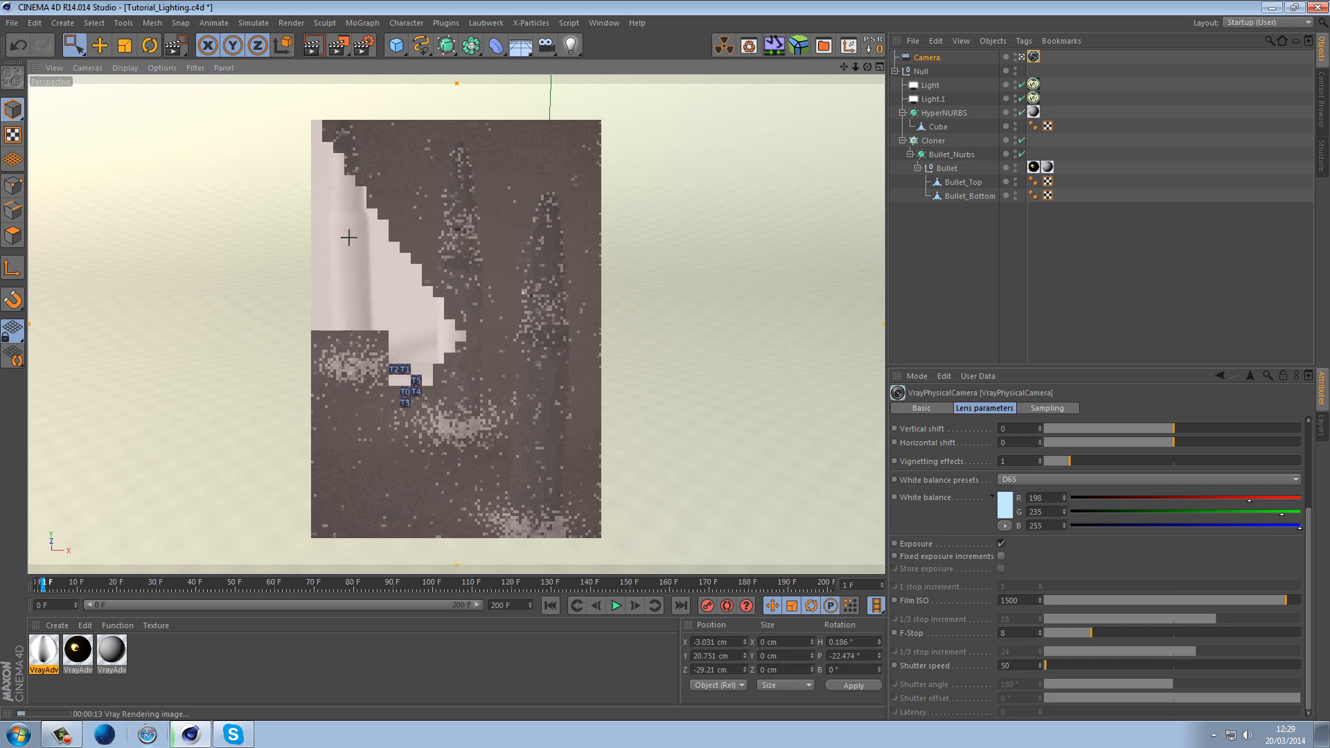
Stop the region render and delete the grey material tag from the Bullet group so the gold material applies
left_click_drag(71, 48, 104, 61)
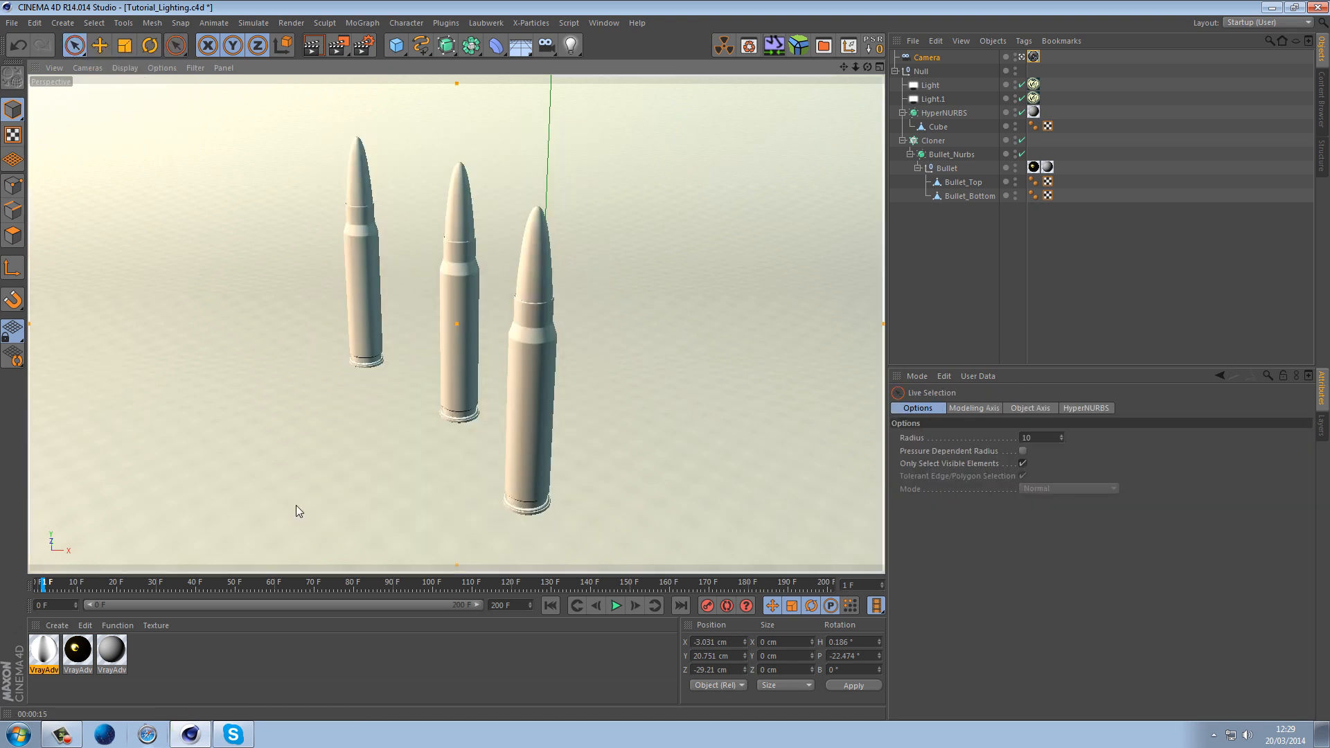
left_click(234, 659)
left_click_drag(93, 638, 1060, 179)
left_click(1048, 169)
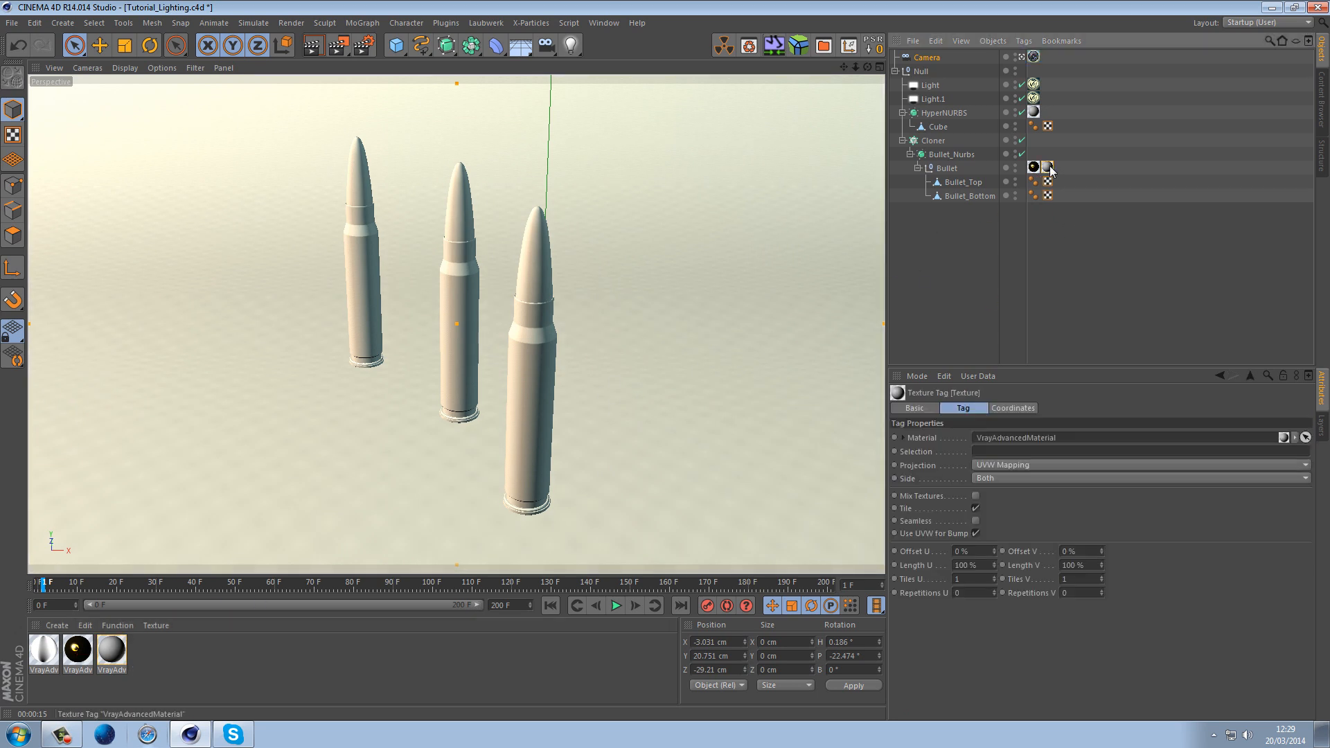
key("Delete")
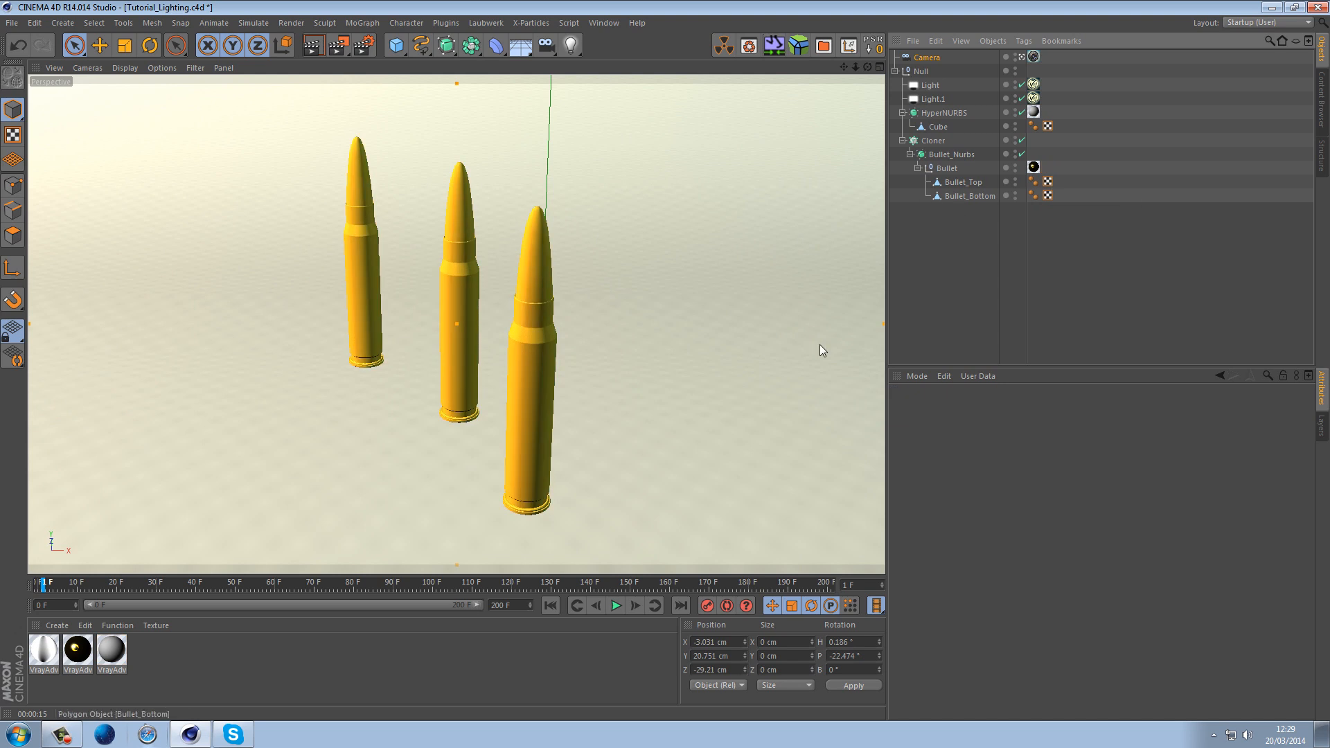
Render the full scene to the Picture Viewer and enlarge its window to fit the image
left_click(338, 48)
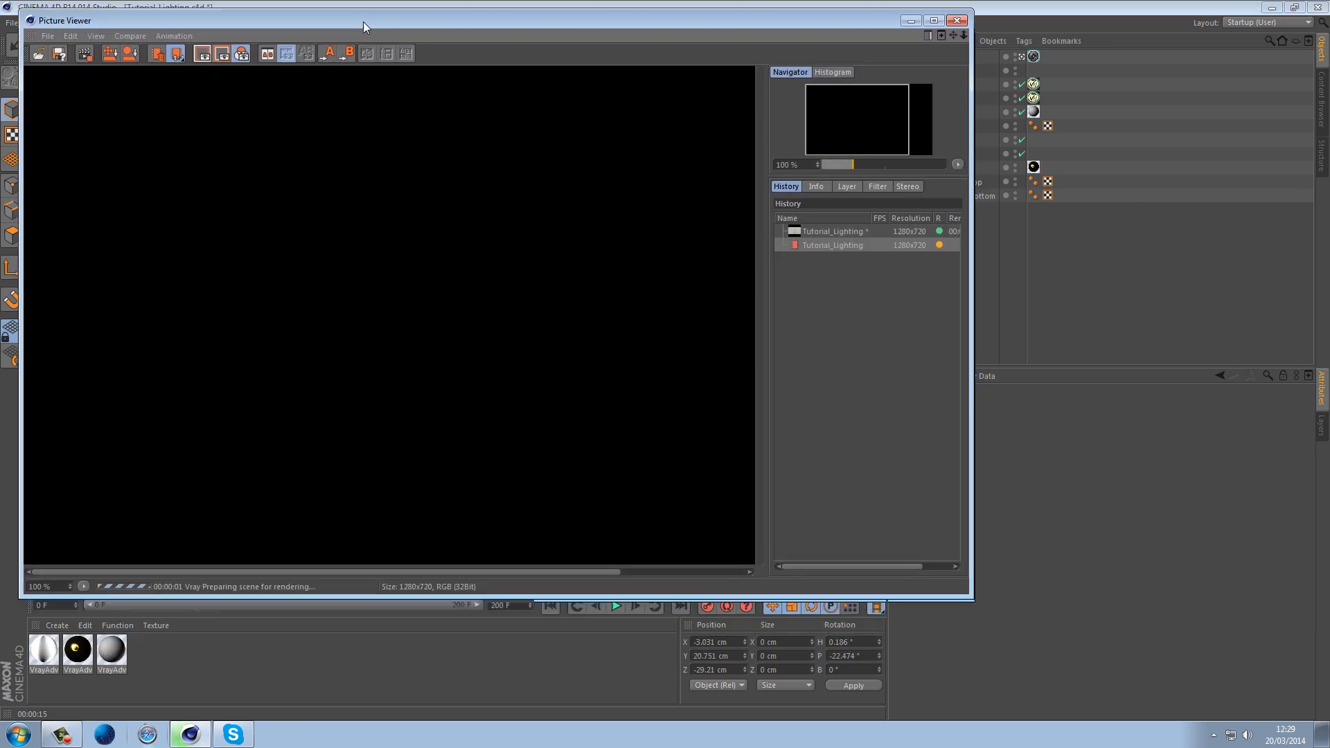
left_click_drag(972, 596, 1199, 683)
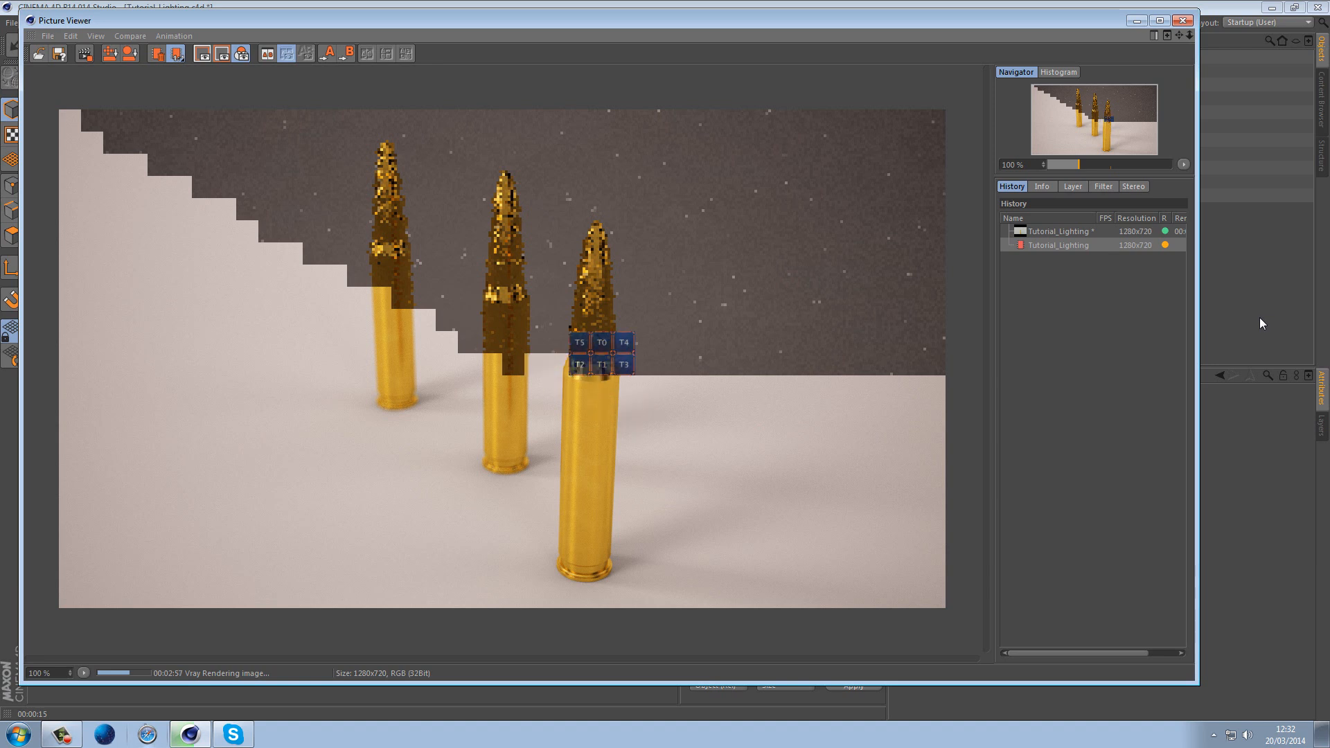
Minimize the Picture Viewer during the render and review the physical camera's depth-of-field sampling settings
left_click(1136, 20)
left_click(1034, 56)
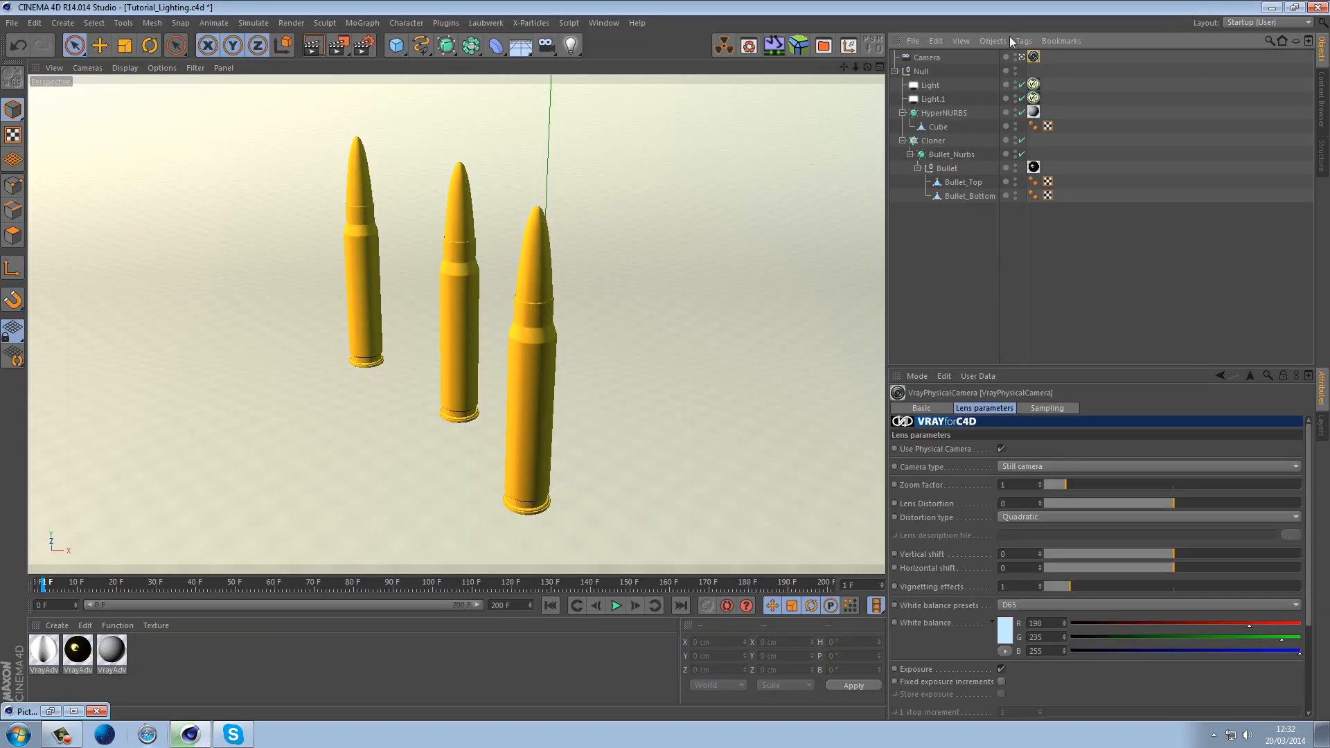
left_click(1047, 409)
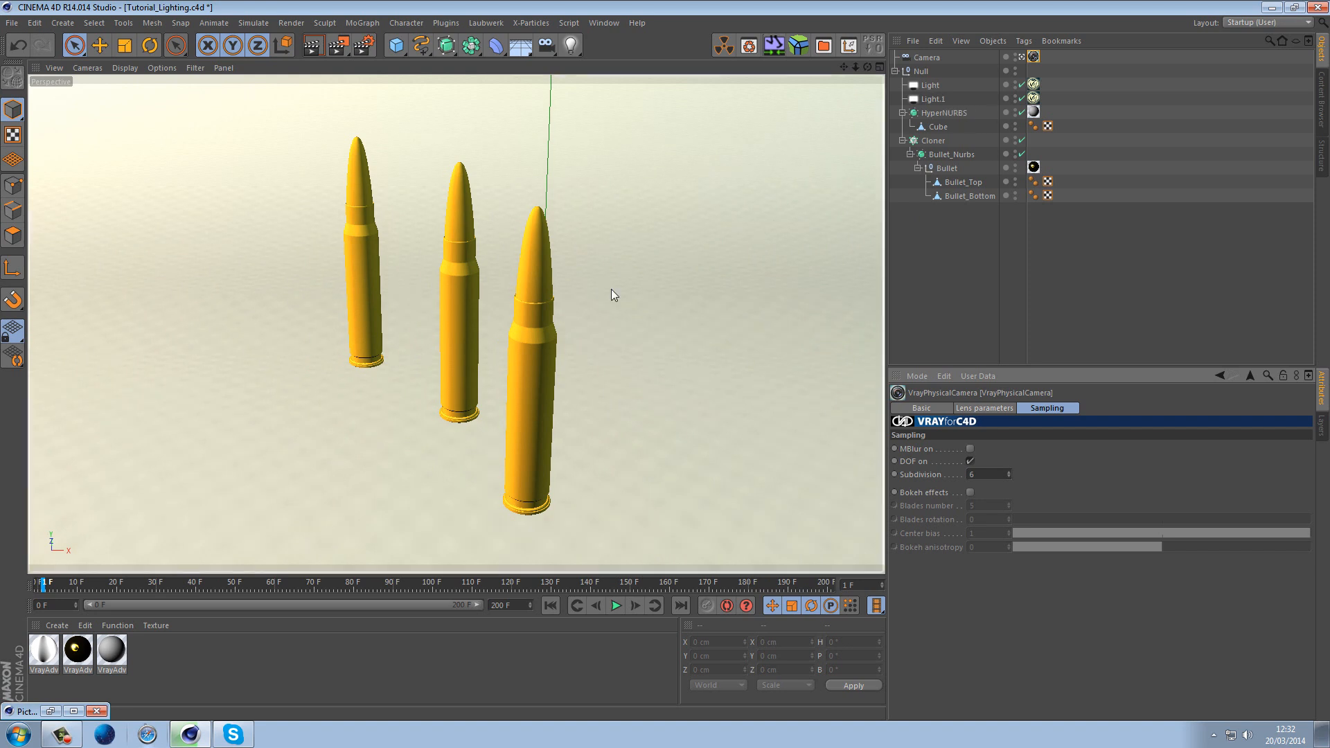
Review the gold material's Specular Layer 1 glossiness, anisotropy and Fresnel settings, and bring back the Picture Viewer render
left_click(78, 651)
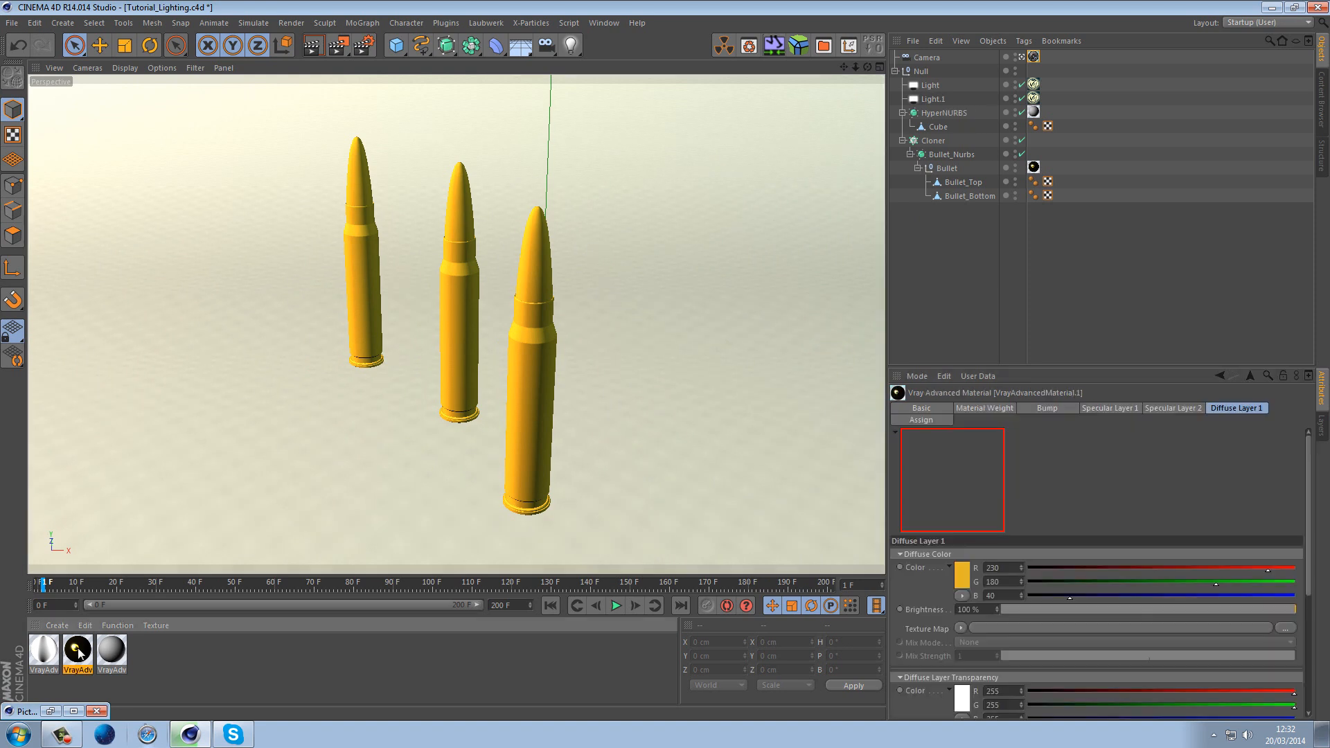
scroll(1078, 493, "down", 3)
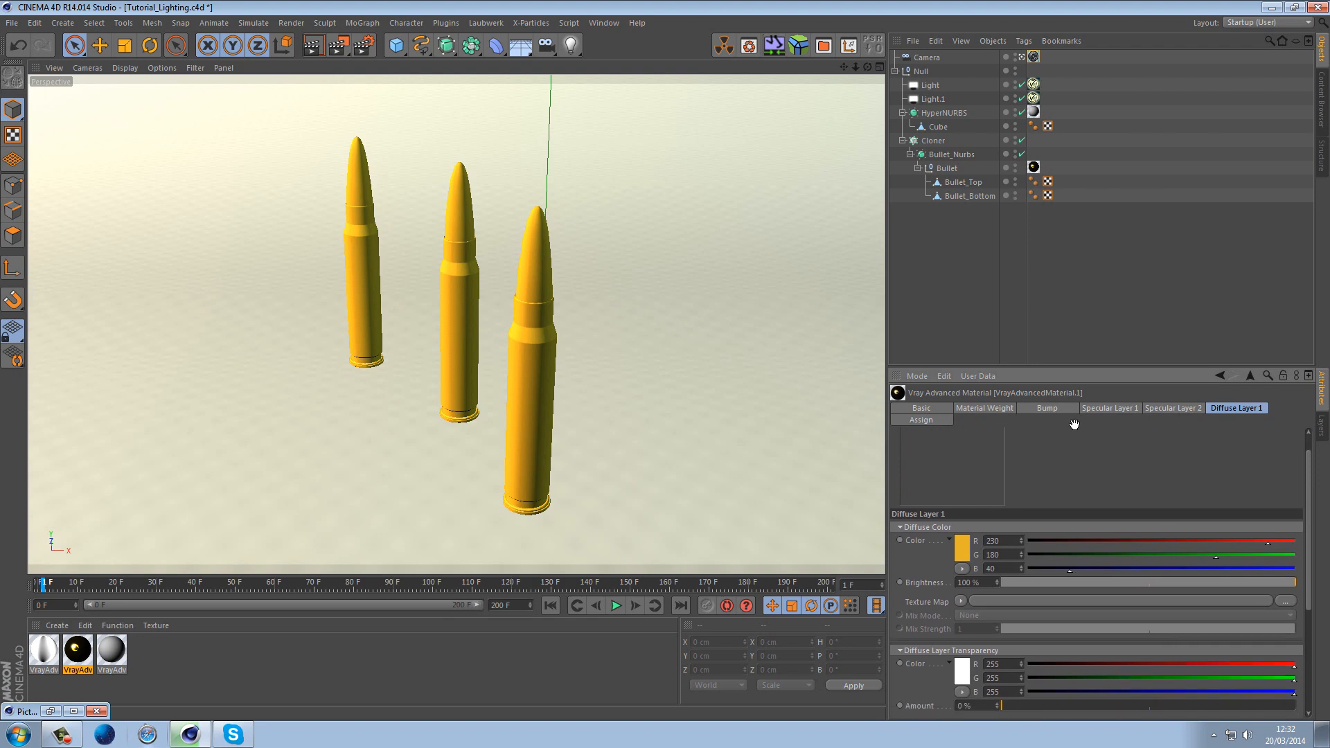
left_click(1109, 408)
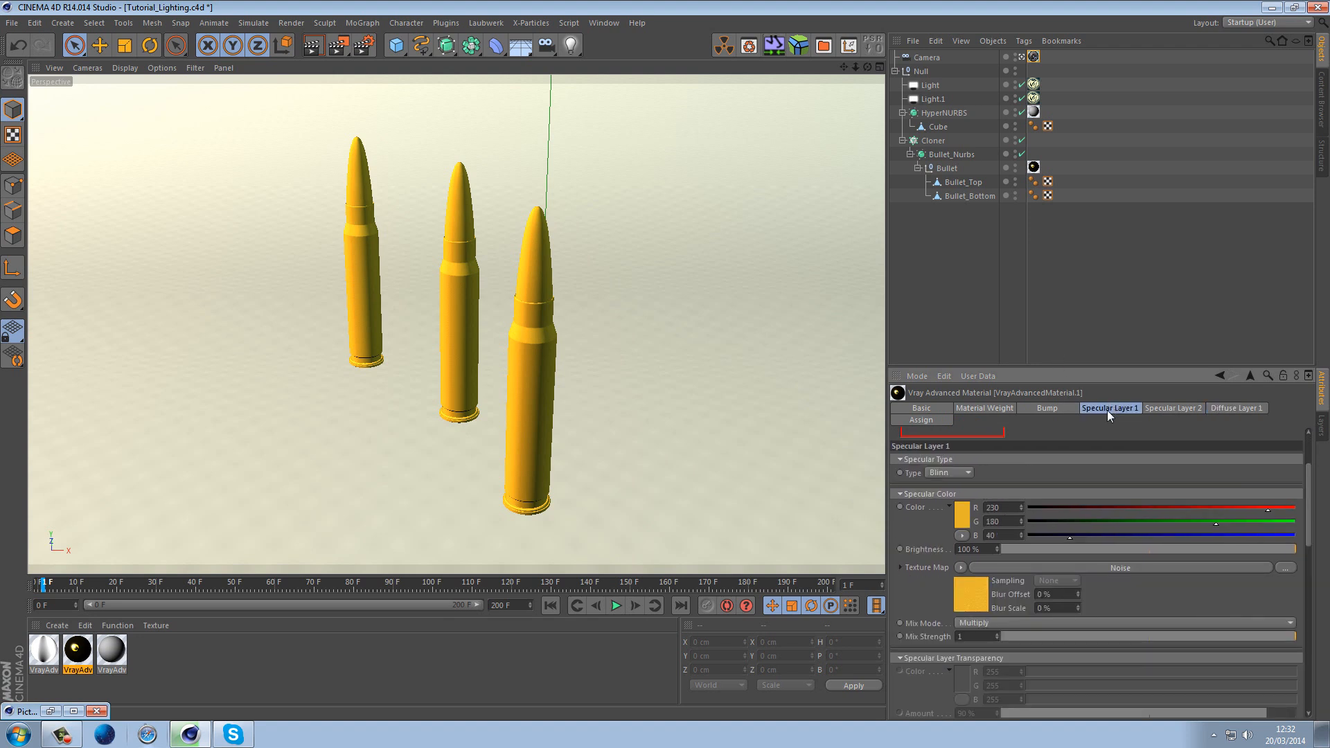
scroll(1150, 594, "down", 6)
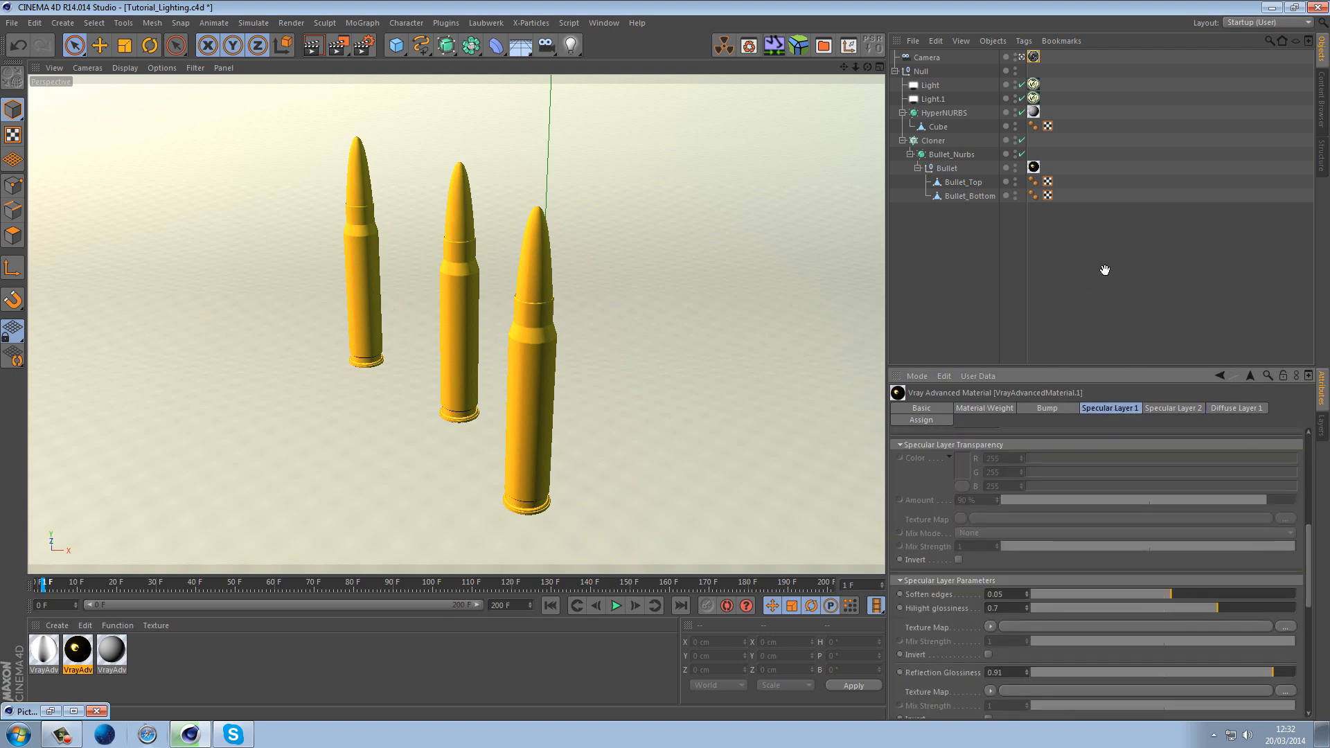
left_click_drag(967, 646, 954, 422)
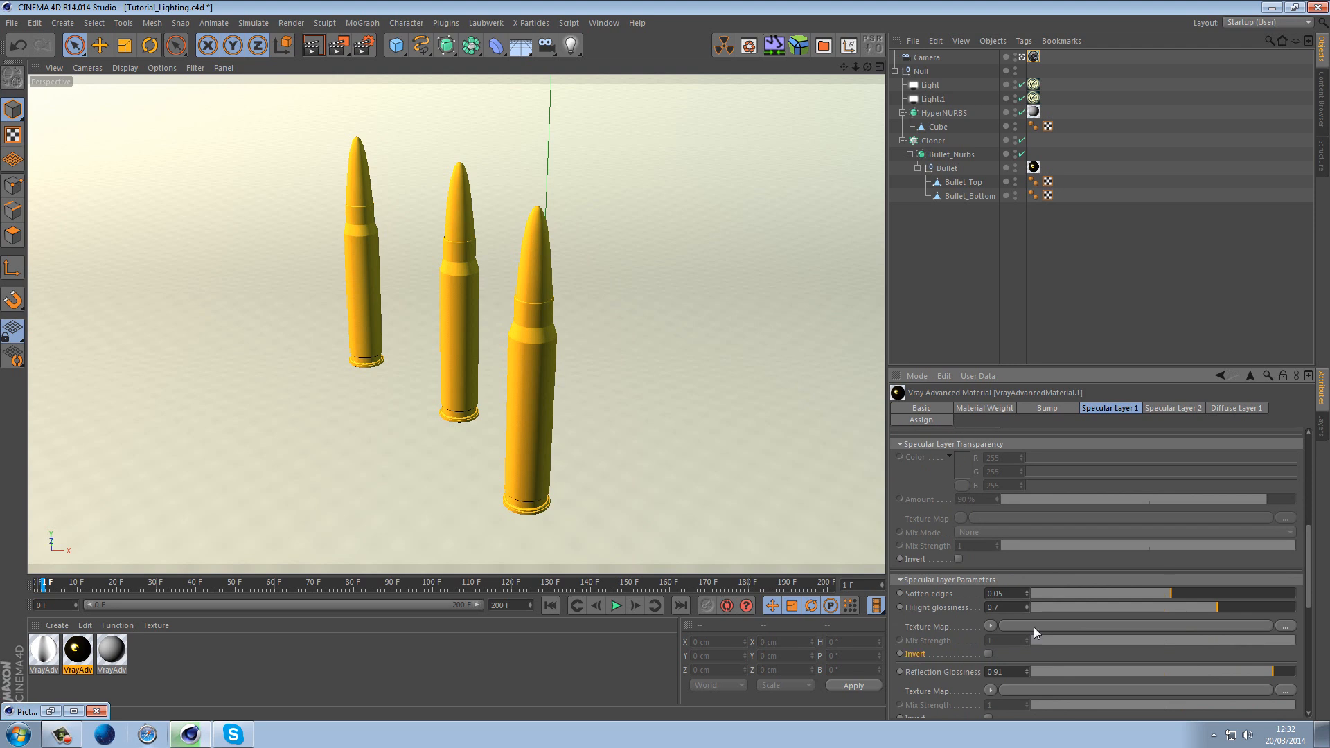
scroll(1180, 609, "down", 2)
left_click(1305, 675)
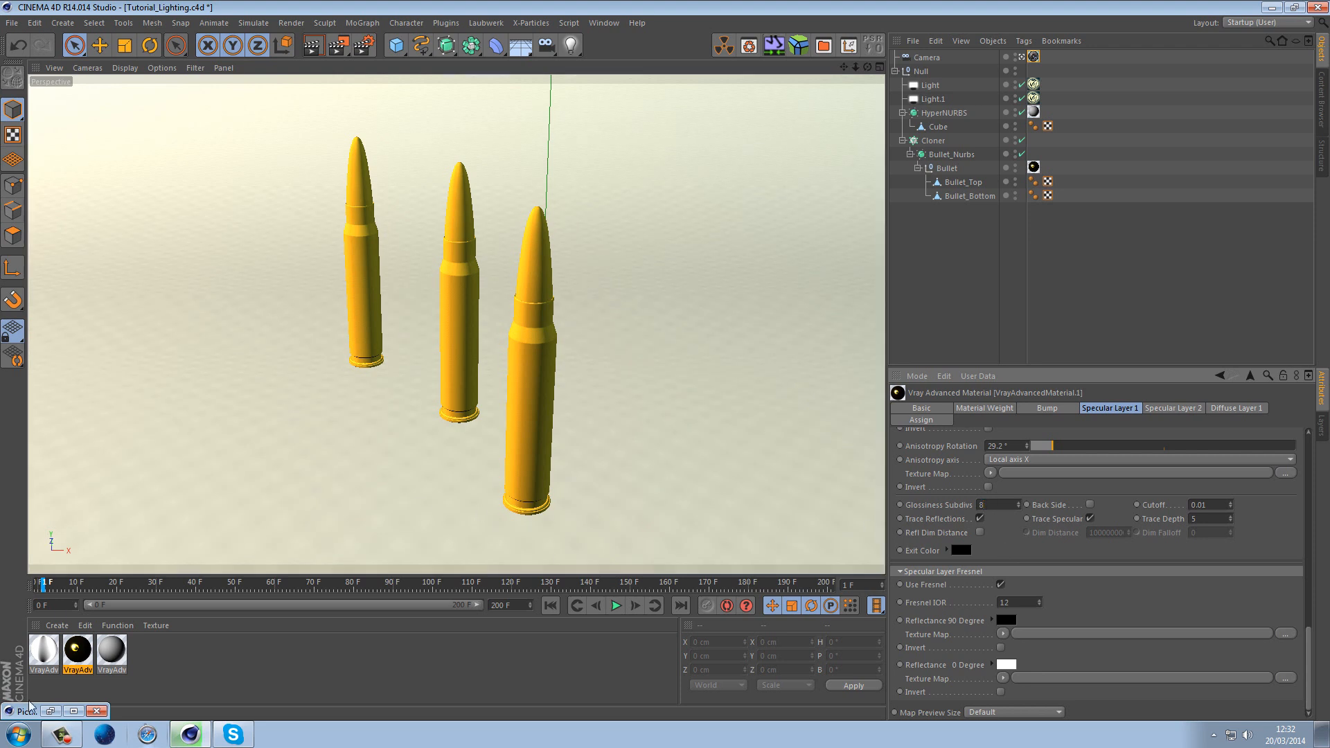
left_click(50, 712)
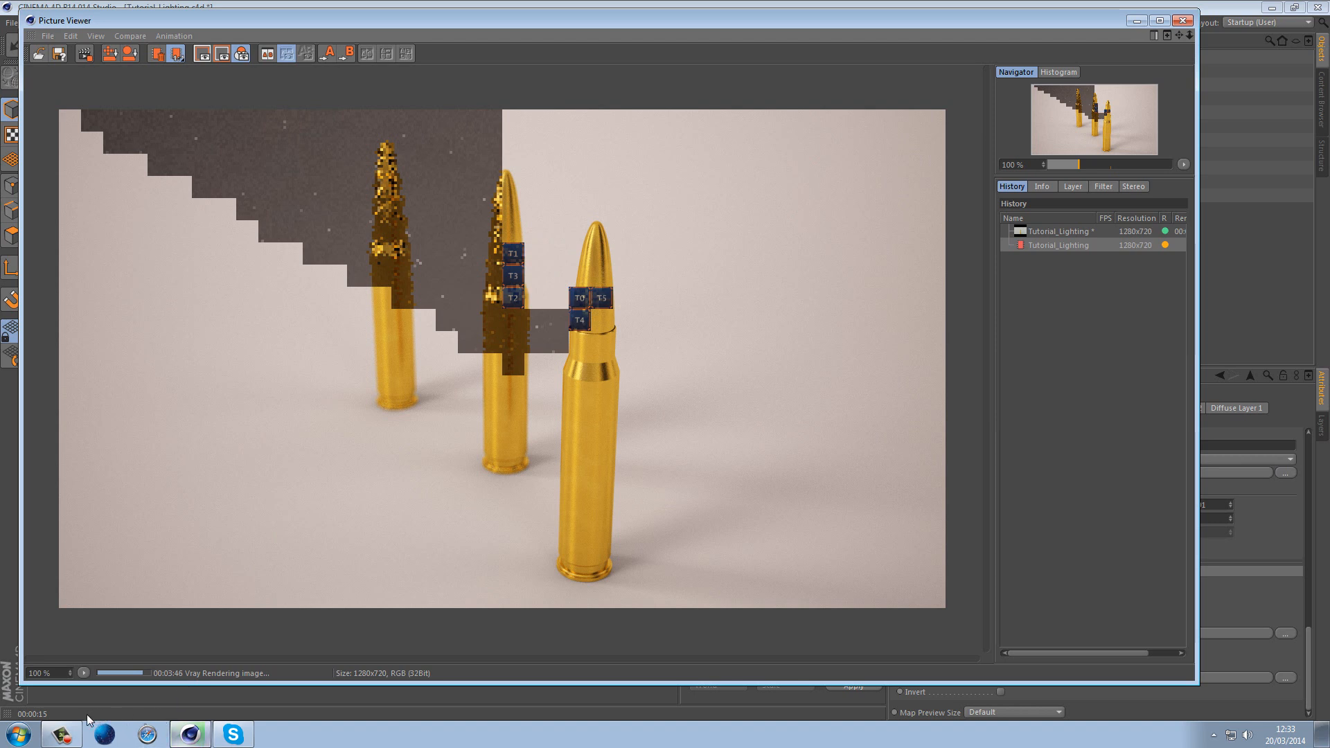
Browse the Bullet Tutorial folder on the desktop for the finished Bullets reference image, and close the folder window
left_click(199, 737)
left_click(199, 737)
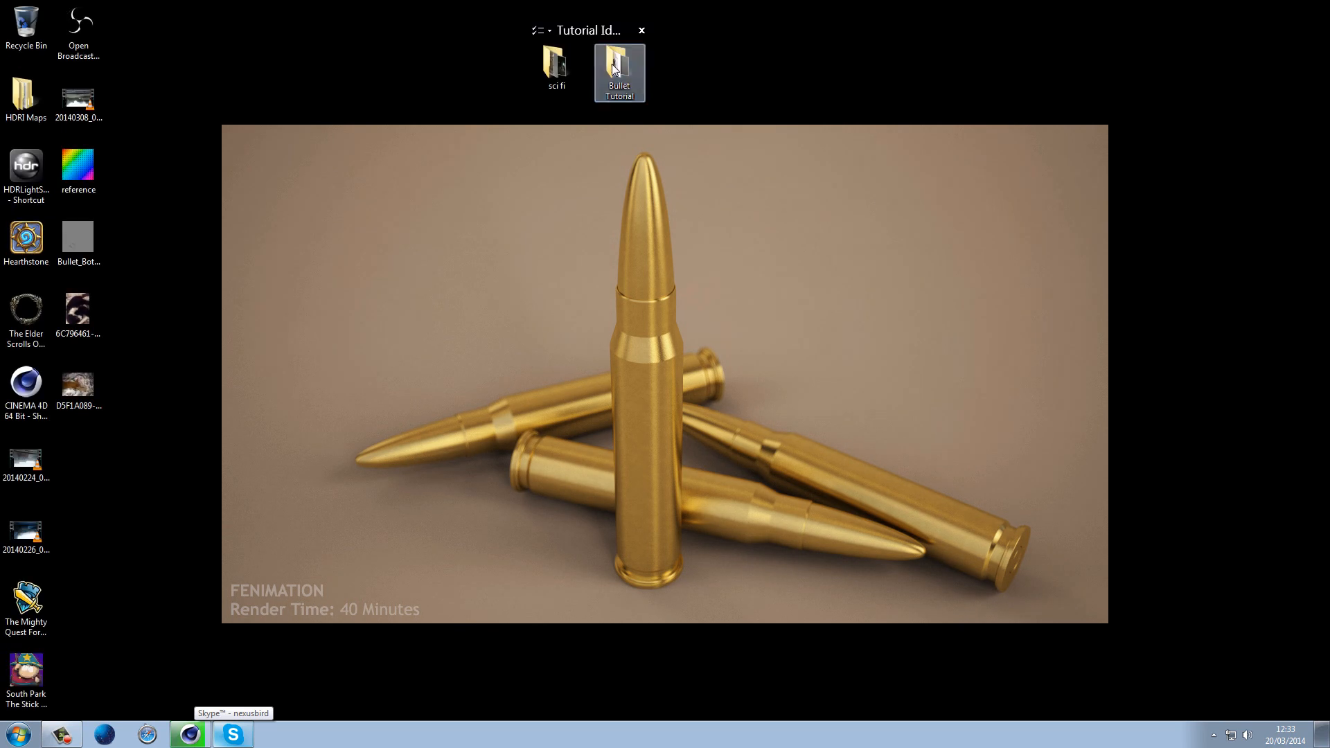
double_click(613, 64)
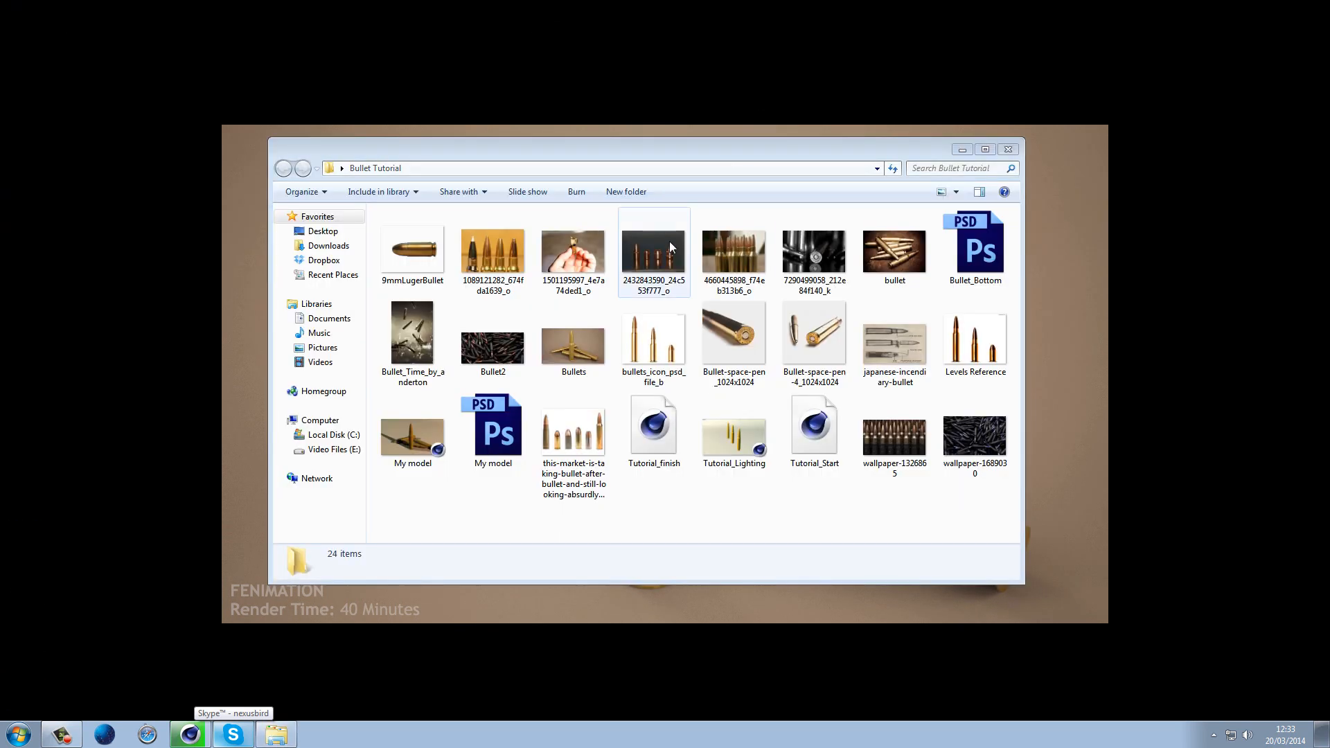
left_click(576, 331)
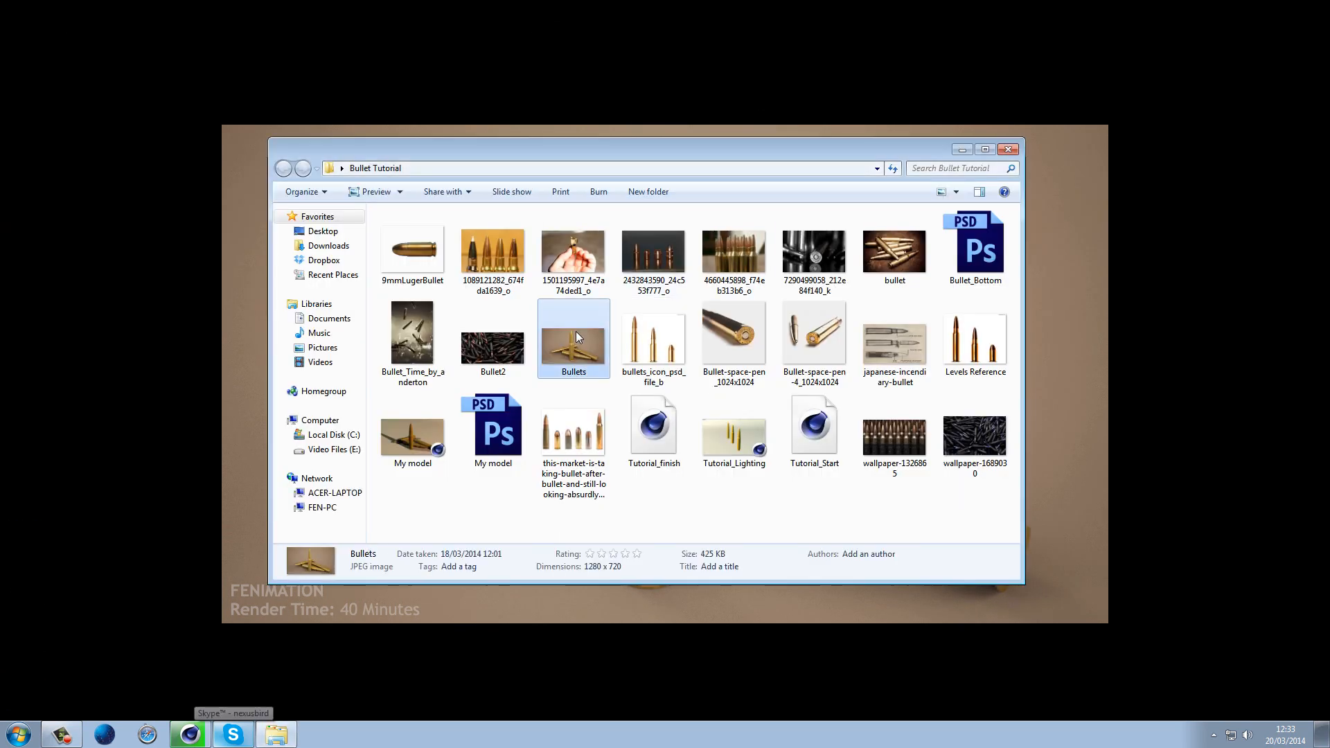
left_click(1008, 150)
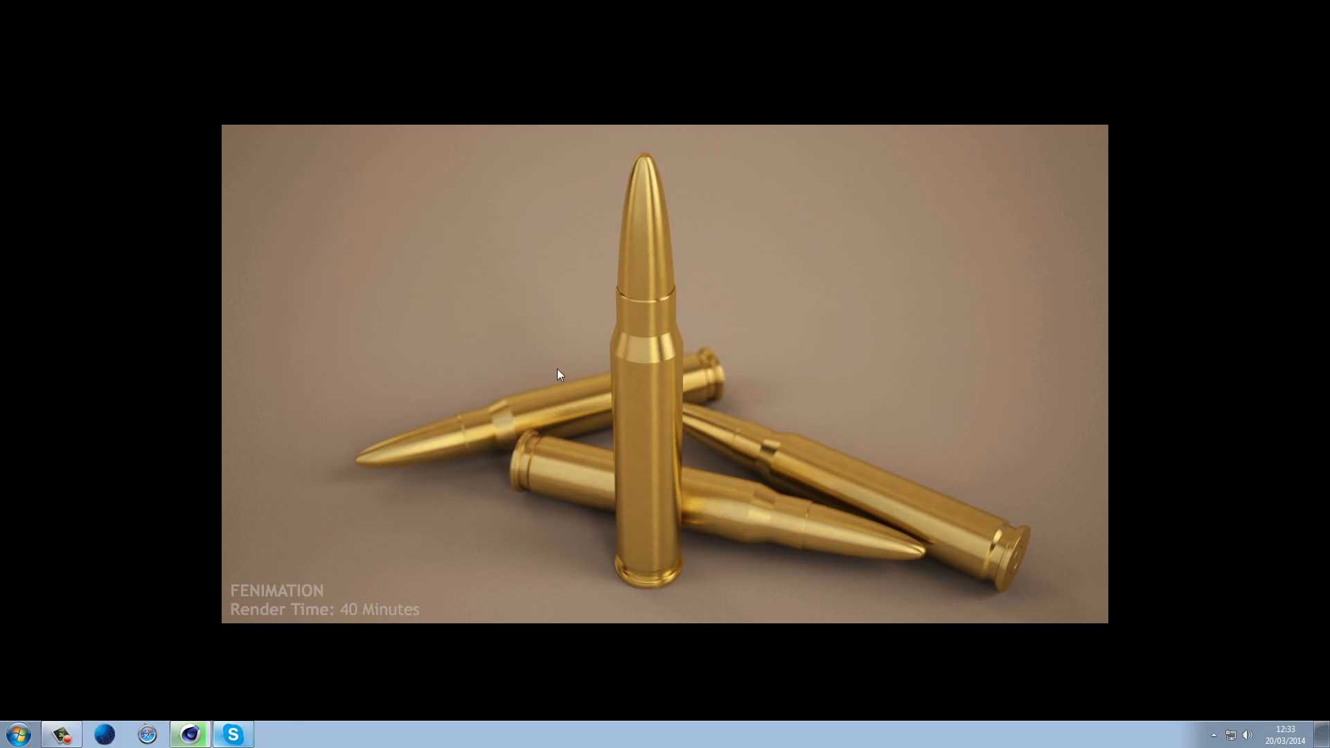
Bring back the Picture Viewer and position it beside the desktop reference image to compare the gold of both renders
left_click(187, 736)
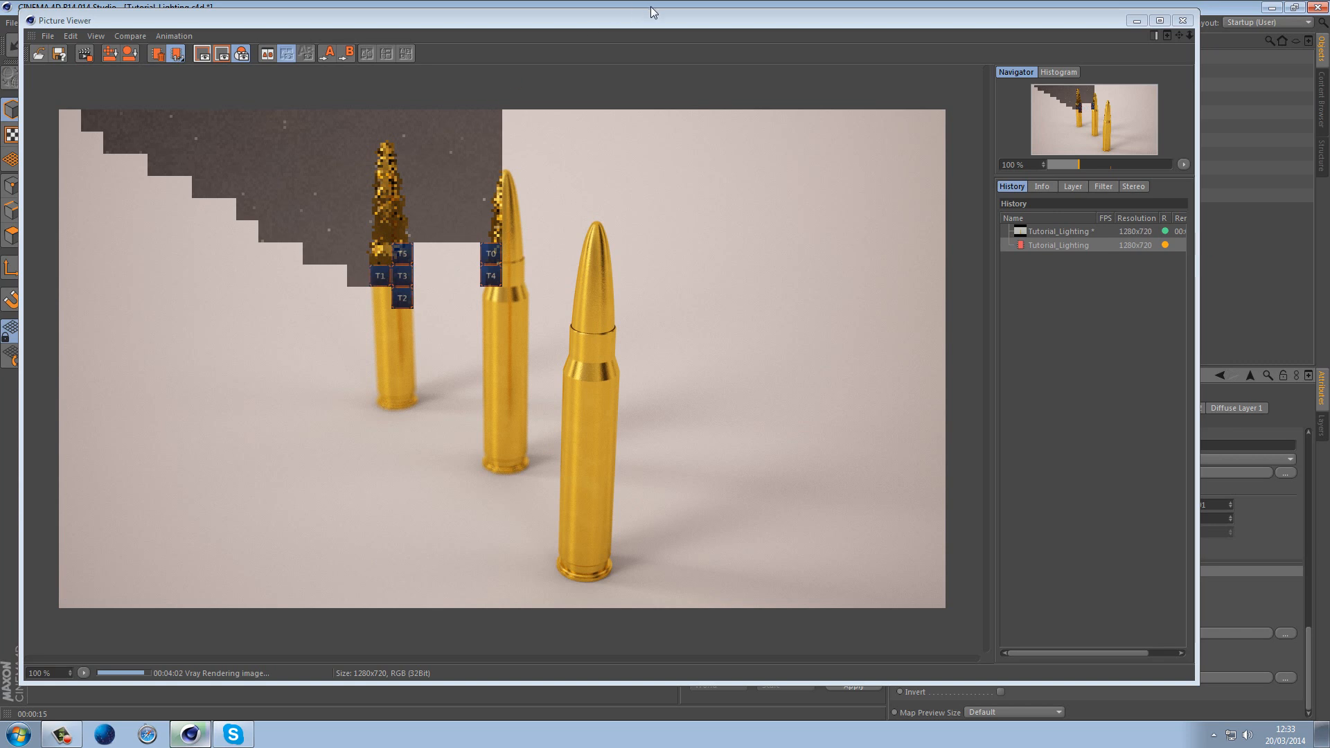
double_click(650, 10)
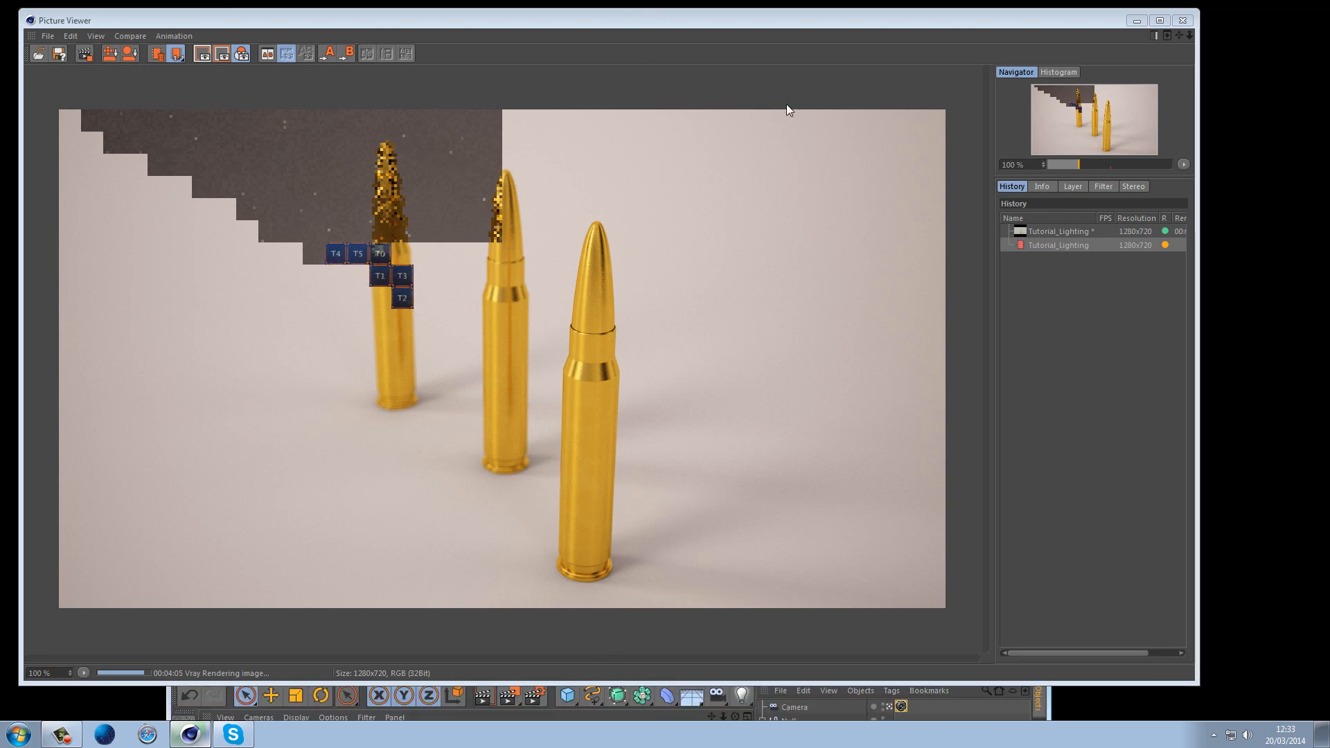
left_click_drag(1197, 173, 905, 172)
left_click_drag(630, 24, 1222, 52)
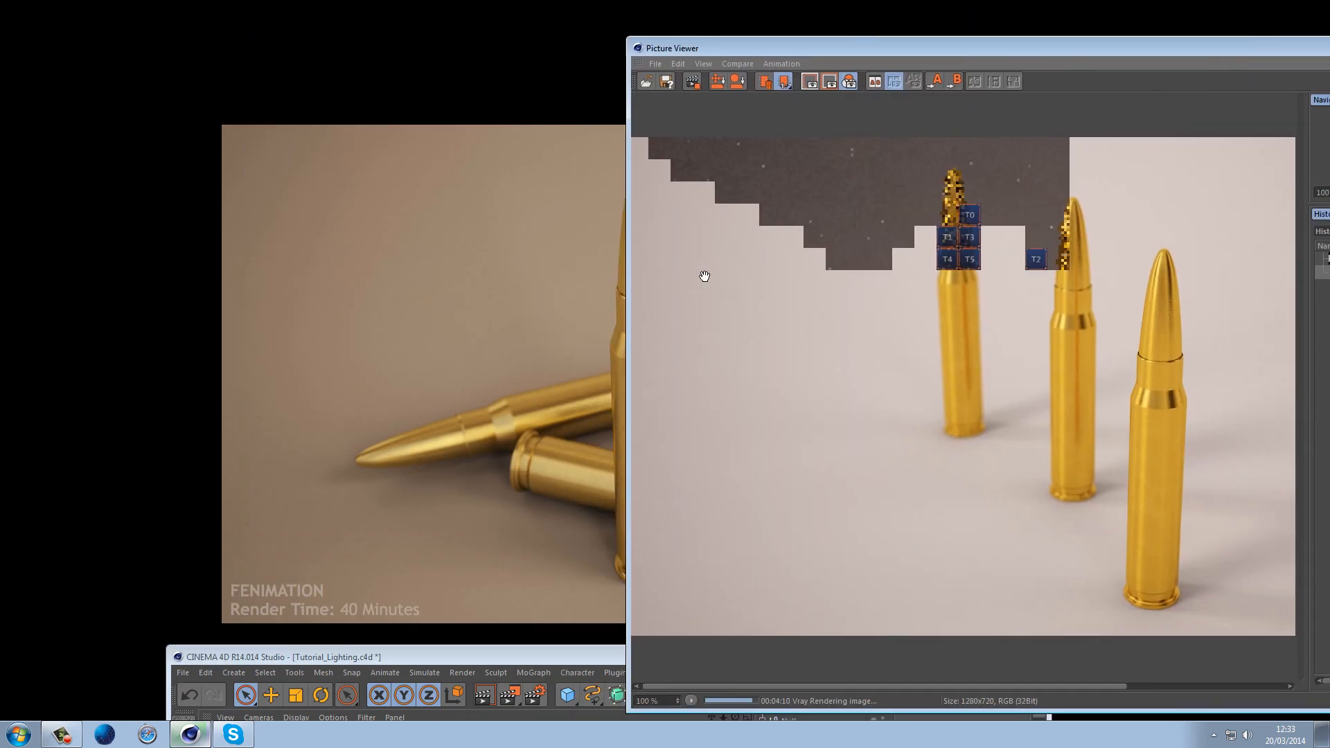
left_click_drag(794, 286, 756, 307)
left_click_drag(627, 285, 788, 285)
left_click_drag(927, 313, 838, 323)
left_click_drag(969, 327, 892, 313)
left_click_drag(930, 48, 846, 15)
left_click_drag(701, 210, 783, 211)
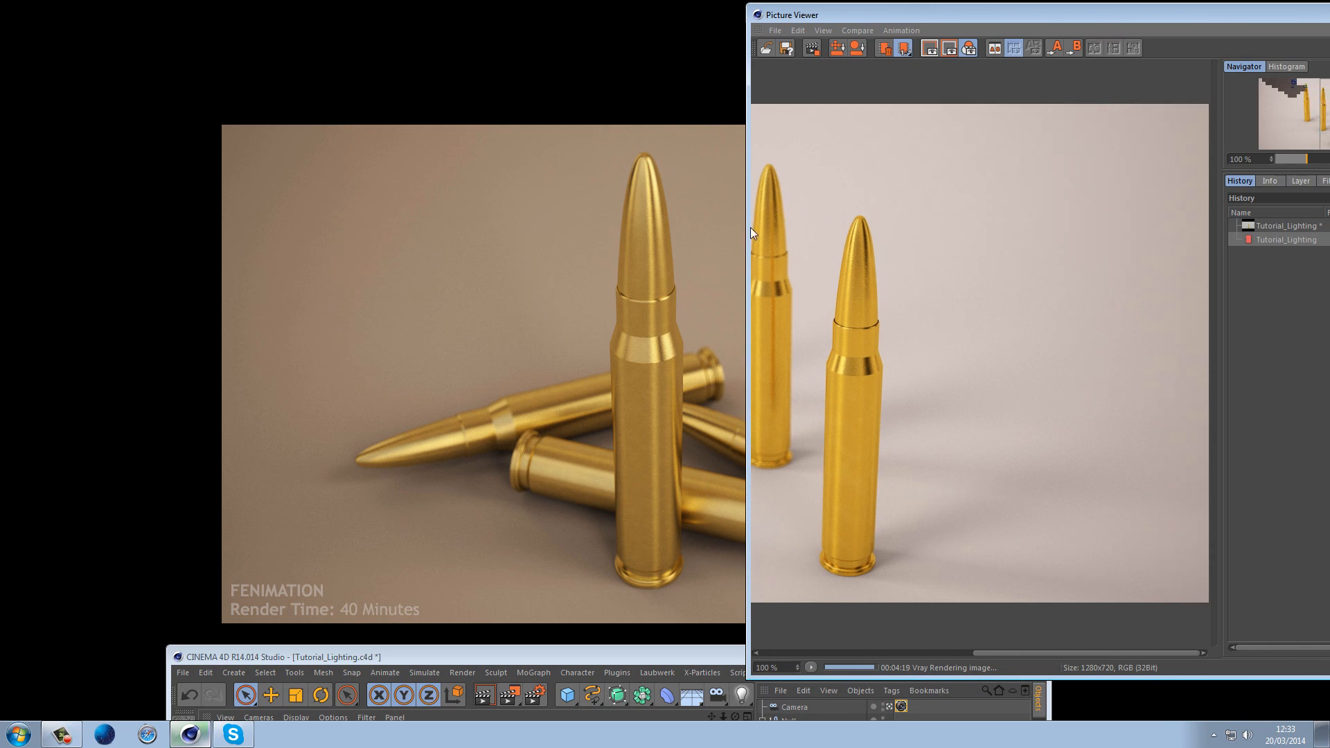
left_click_drag(864, 20, 830, 28)
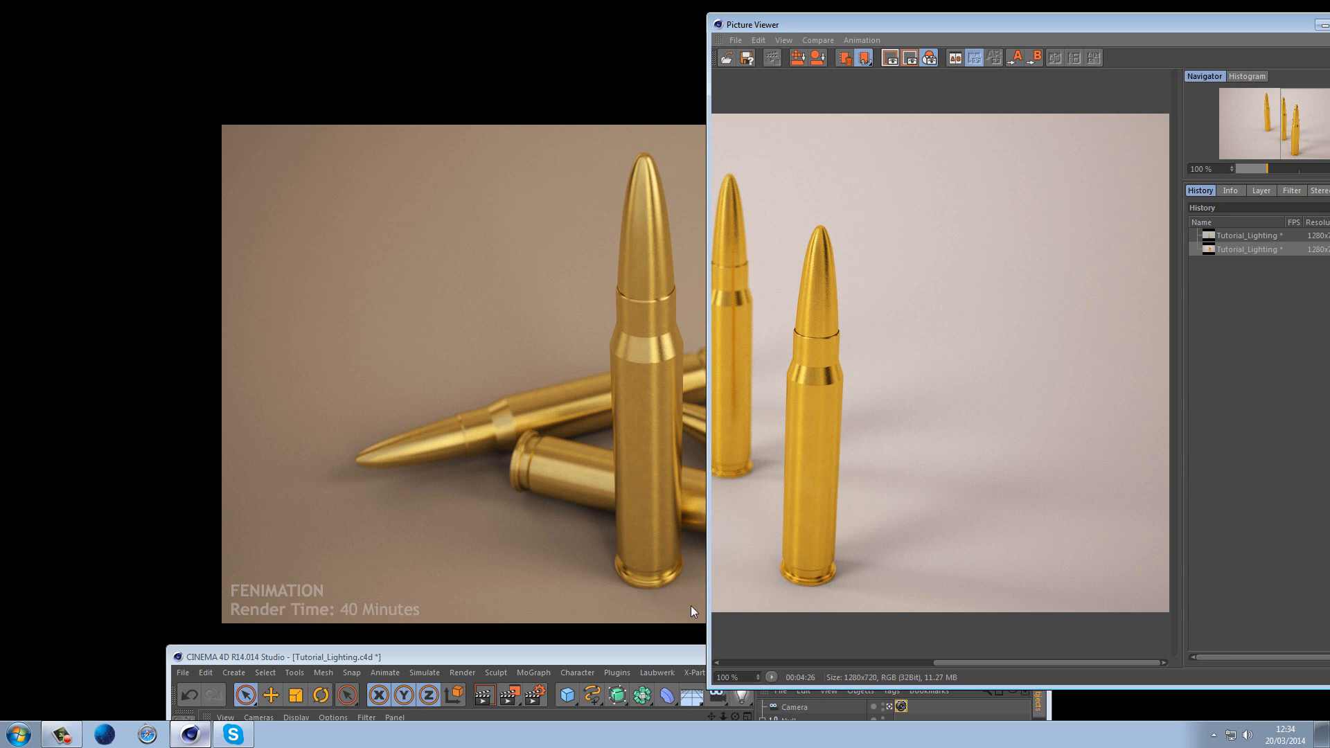
Maximize the main window, save the finished render to the Desktop as an 8-bit TIFF named Tutorial_Lighting, and close the Picture Viewer
left_click_drag(682, 654, 689, 3)
mouse_move(853, 27)
left_mouse_down()
mouse_move(674, 59)
mouse_move(517, 45)
mouse_move(515, 59)
left_mouse_up()
scroll(552, 347, "down", 2)
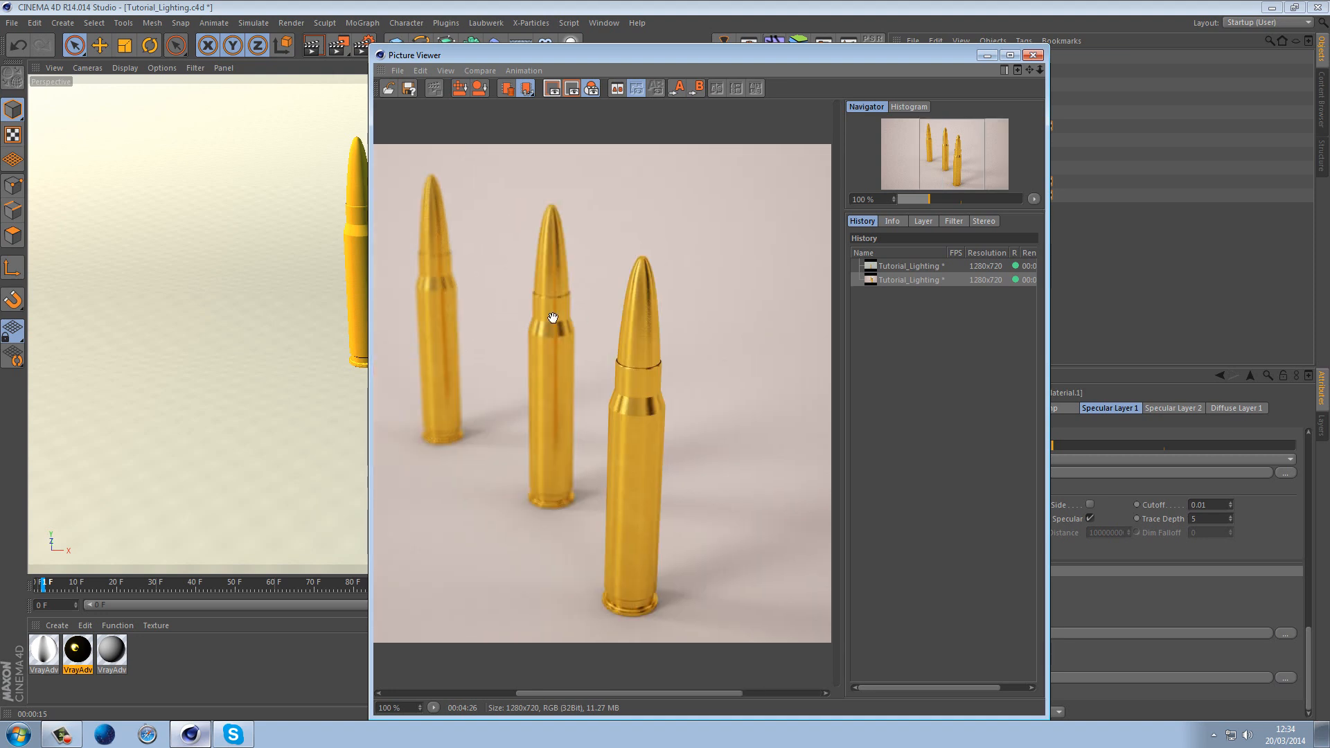
scroll(588, 309, "down", 2)
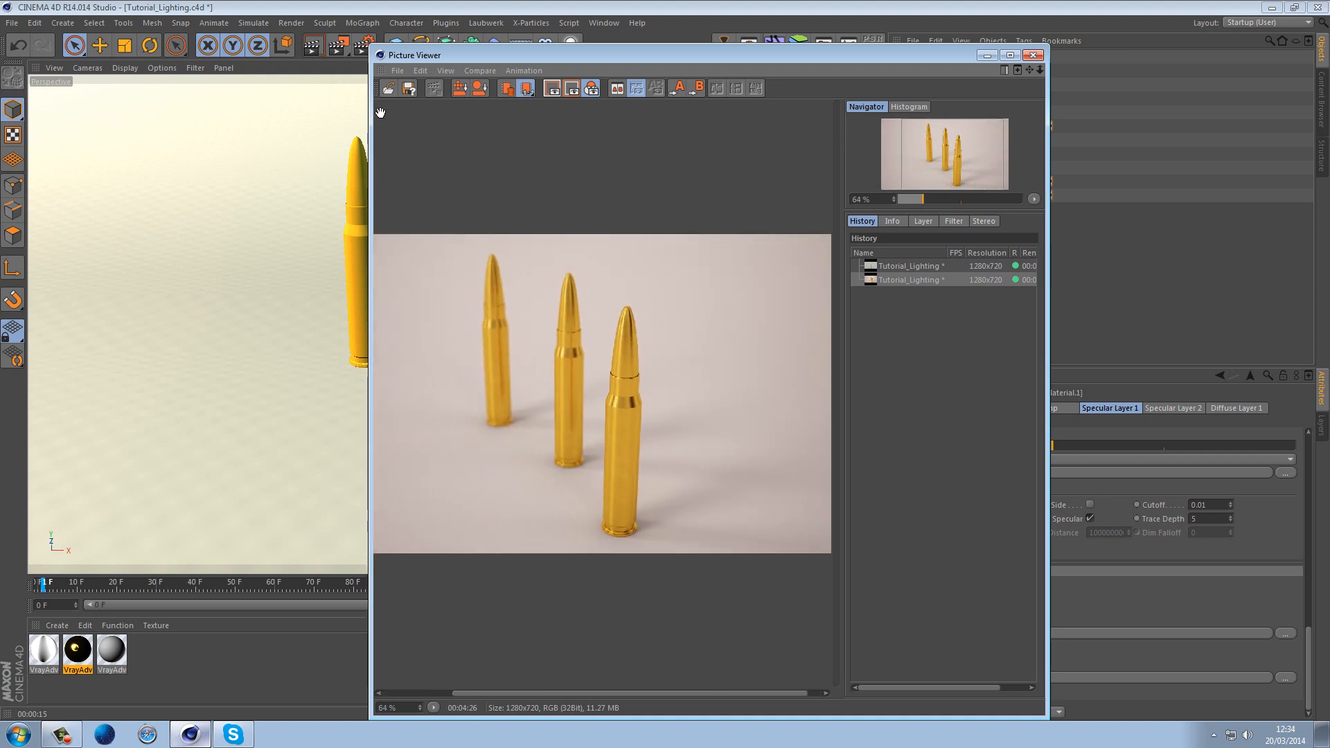
left_click(399, 71)
left_click(435, 97)
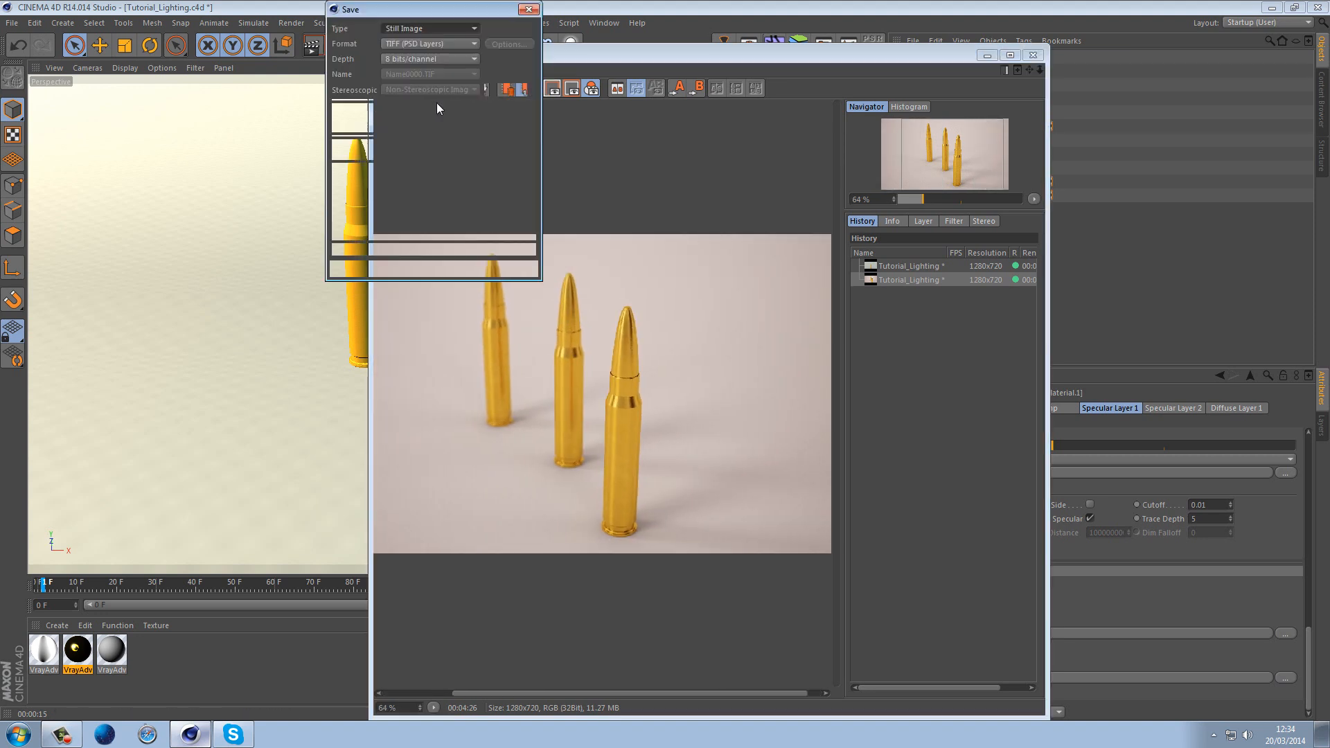
left_click(411, 269)
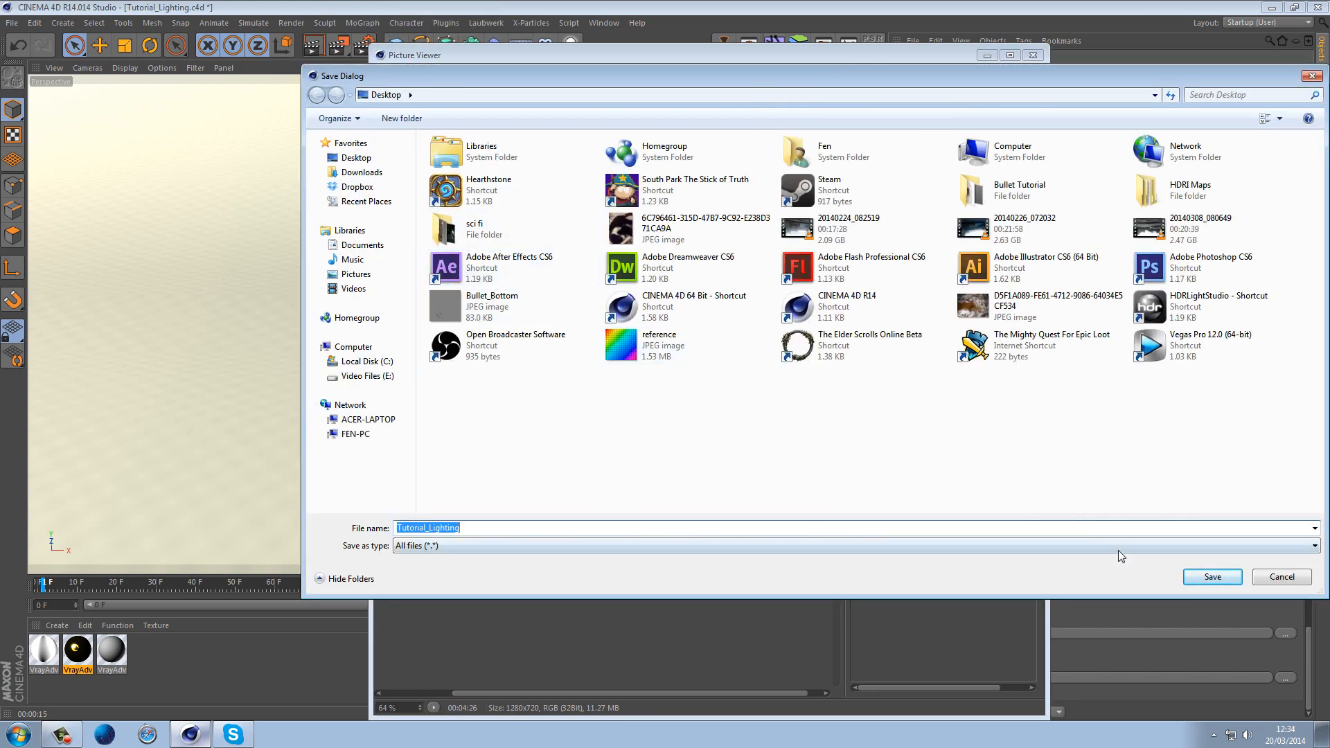
left_click(1212, 577)
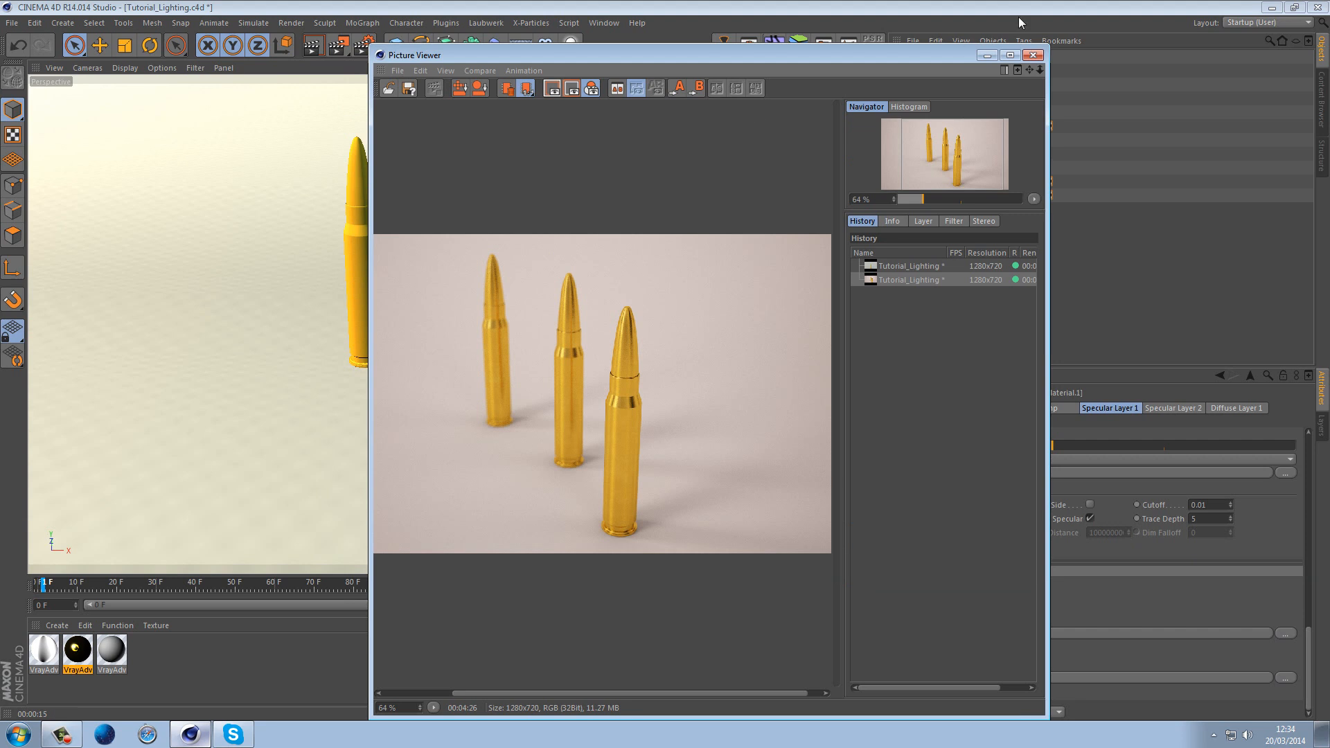
left_click(1037, 58)
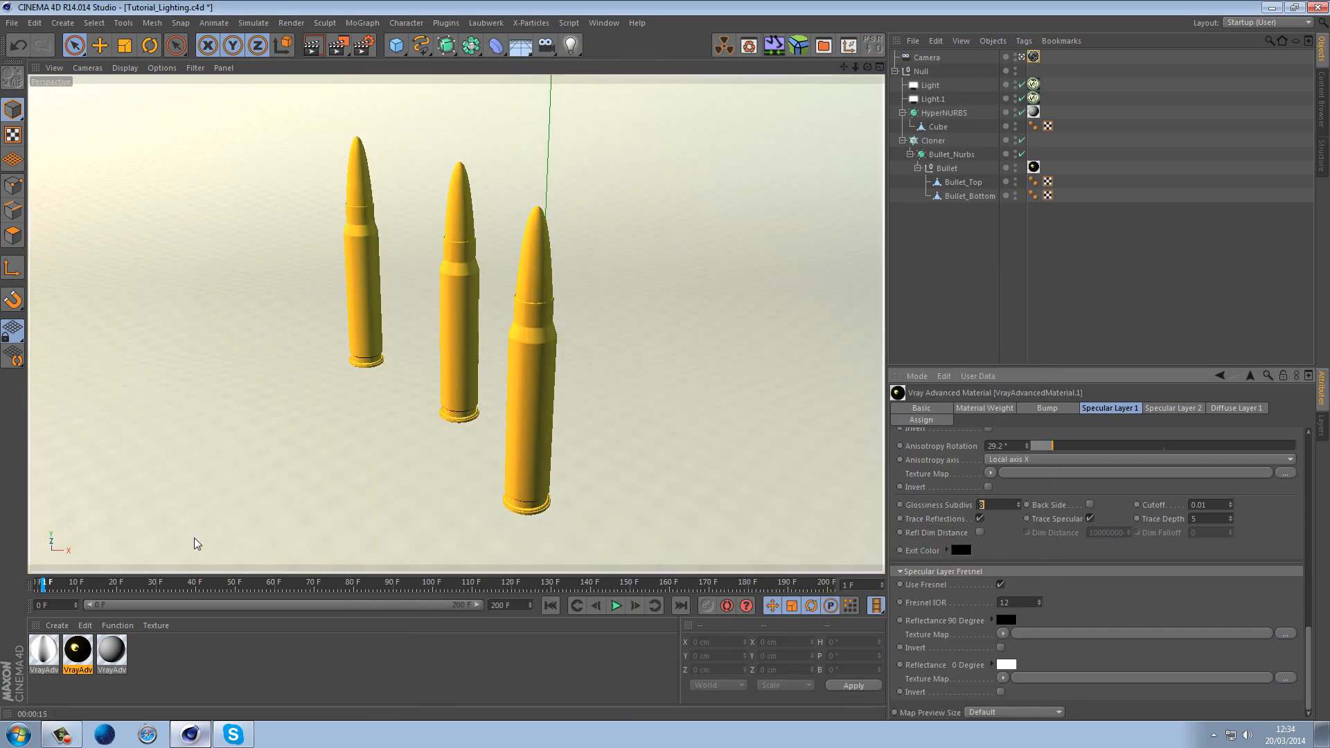
Open the gold bullet material for editing and display its Diffuse Layer 1 settings
left_click(79, 648)
double_click(79, 648)
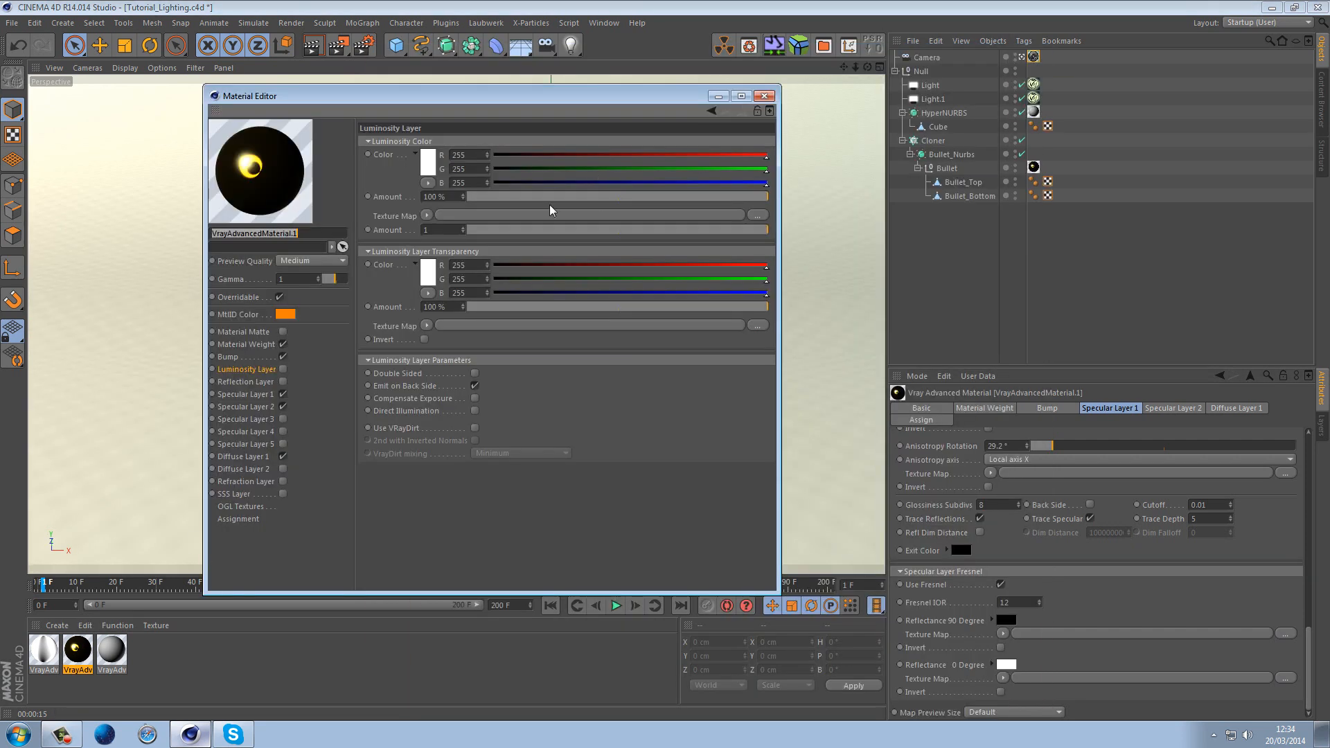
left_click(244, 456)
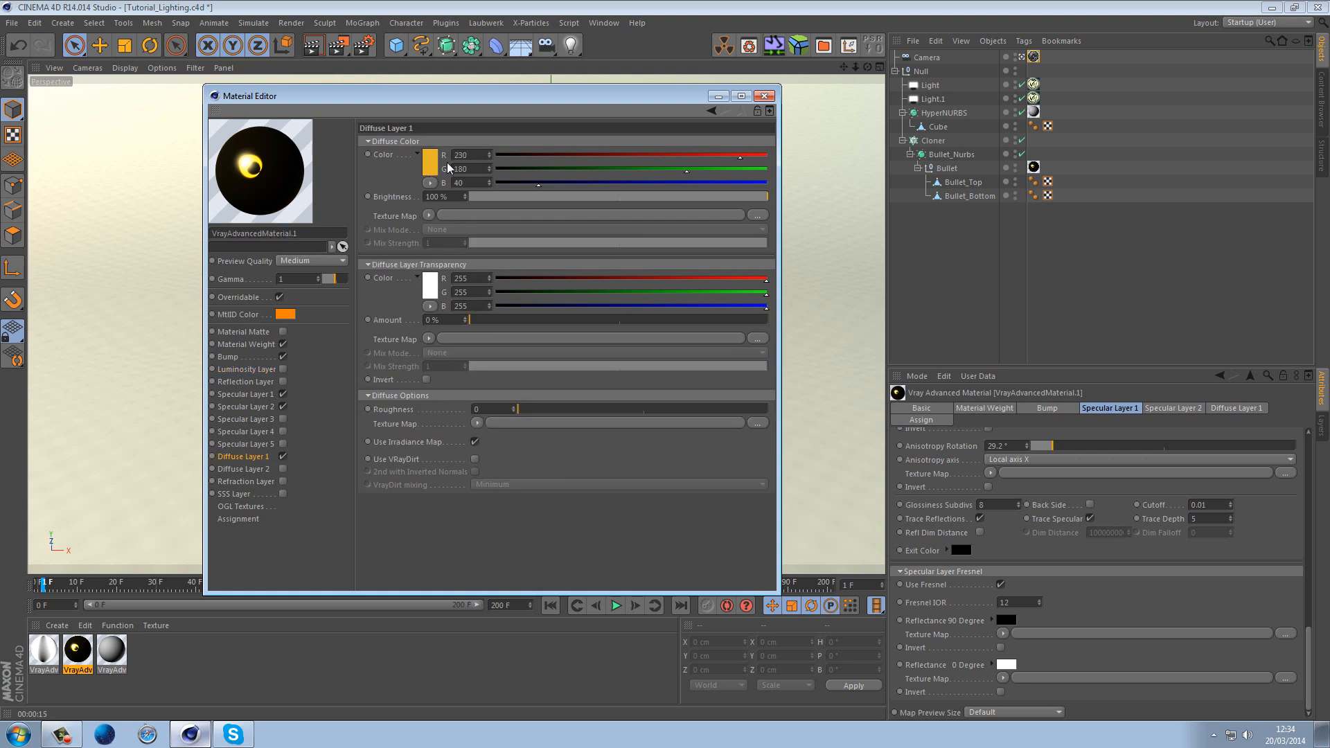
left_click(603, 23)
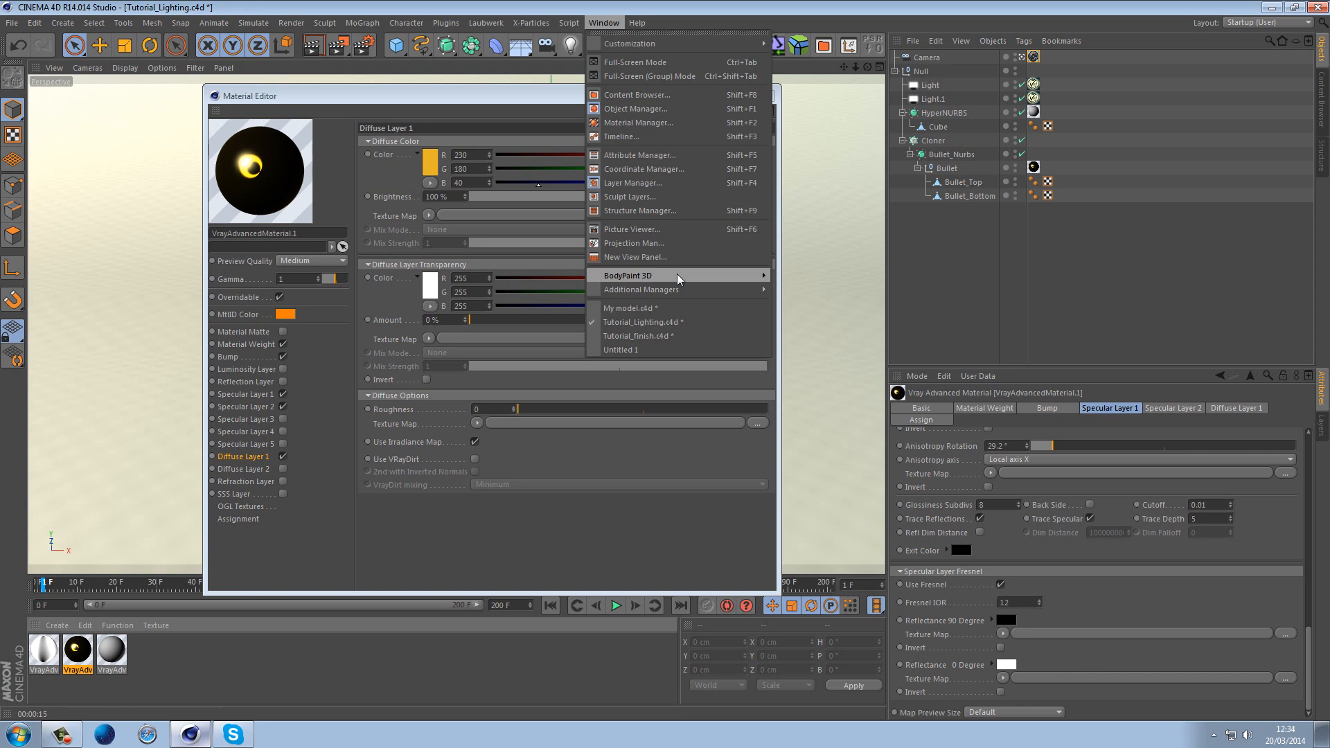
left_click(679, 332)
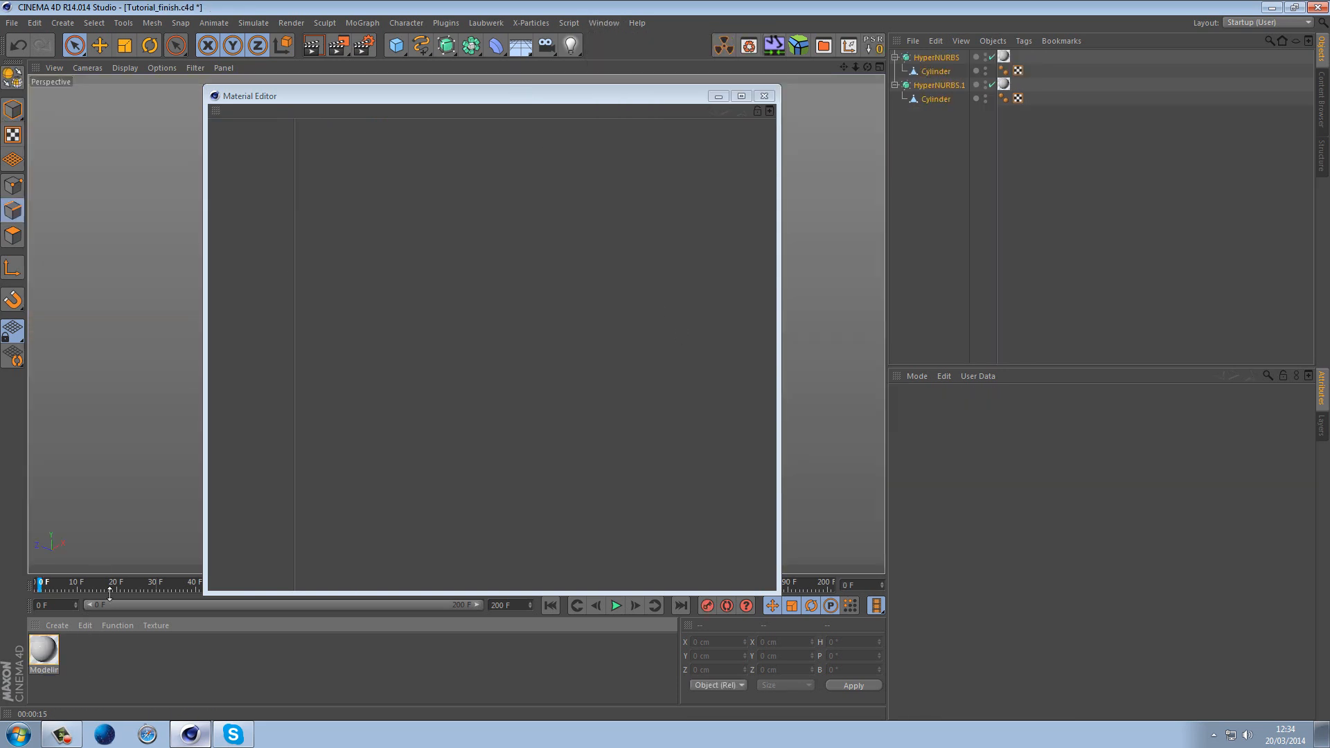
left_click_drag(703, 96, 672, 100)
left_click(733, 98)
Switch to the My model.c4d document and examine the Bronze material's Diffuse Layer 1 colour, brightness and texture
left_click(602, 23)
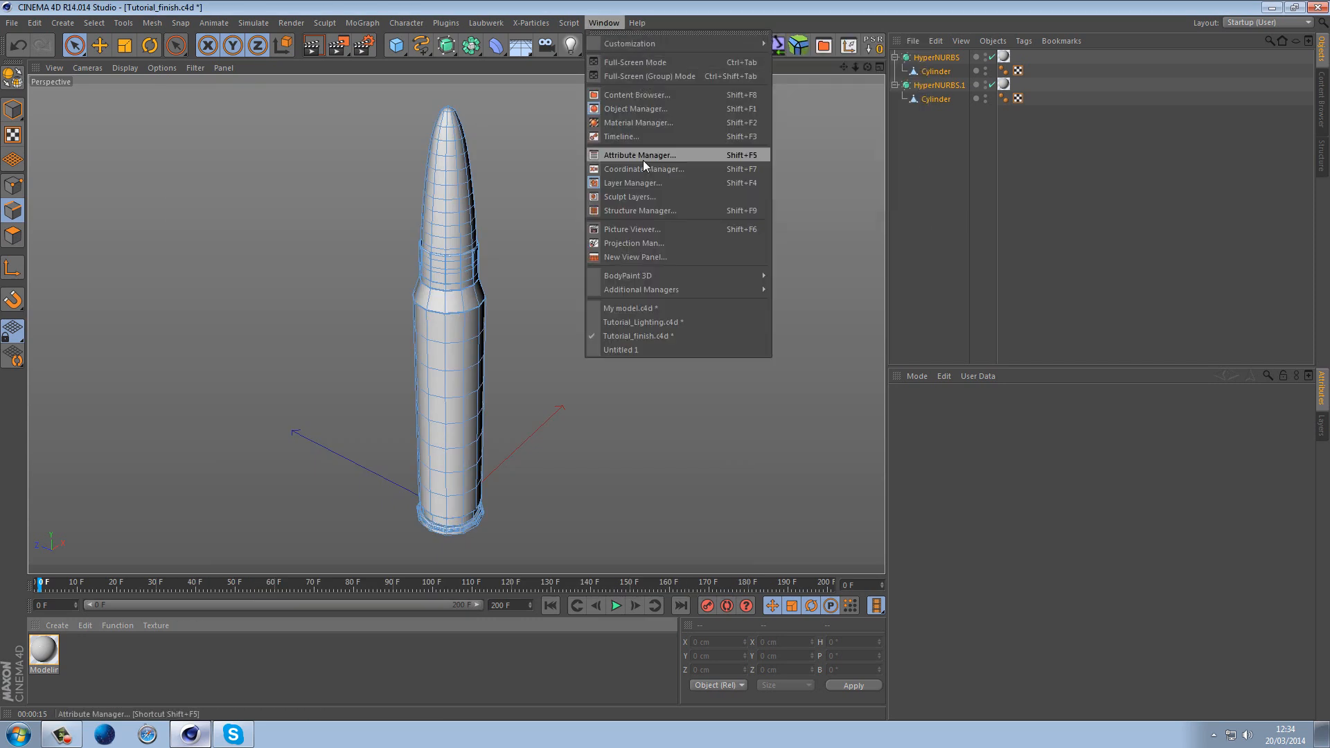
left_click(646, 310)
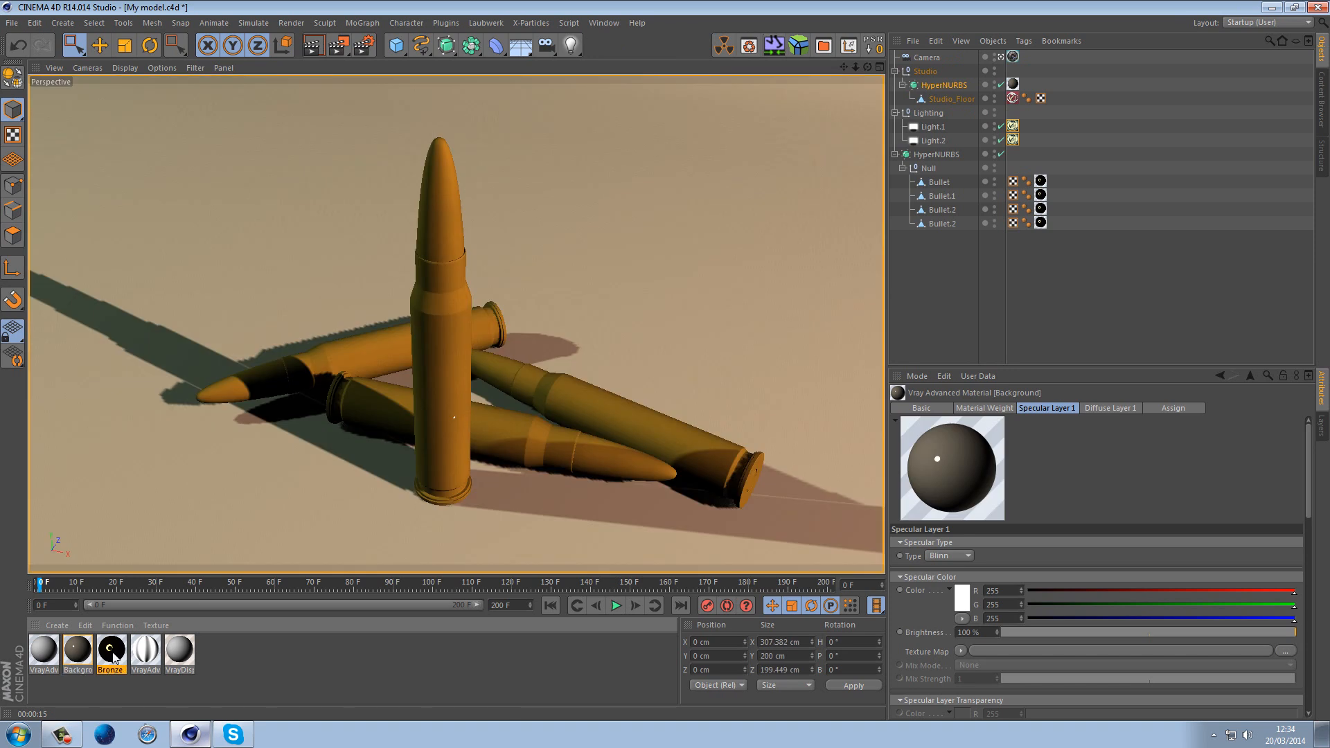
double_click(113, 651)
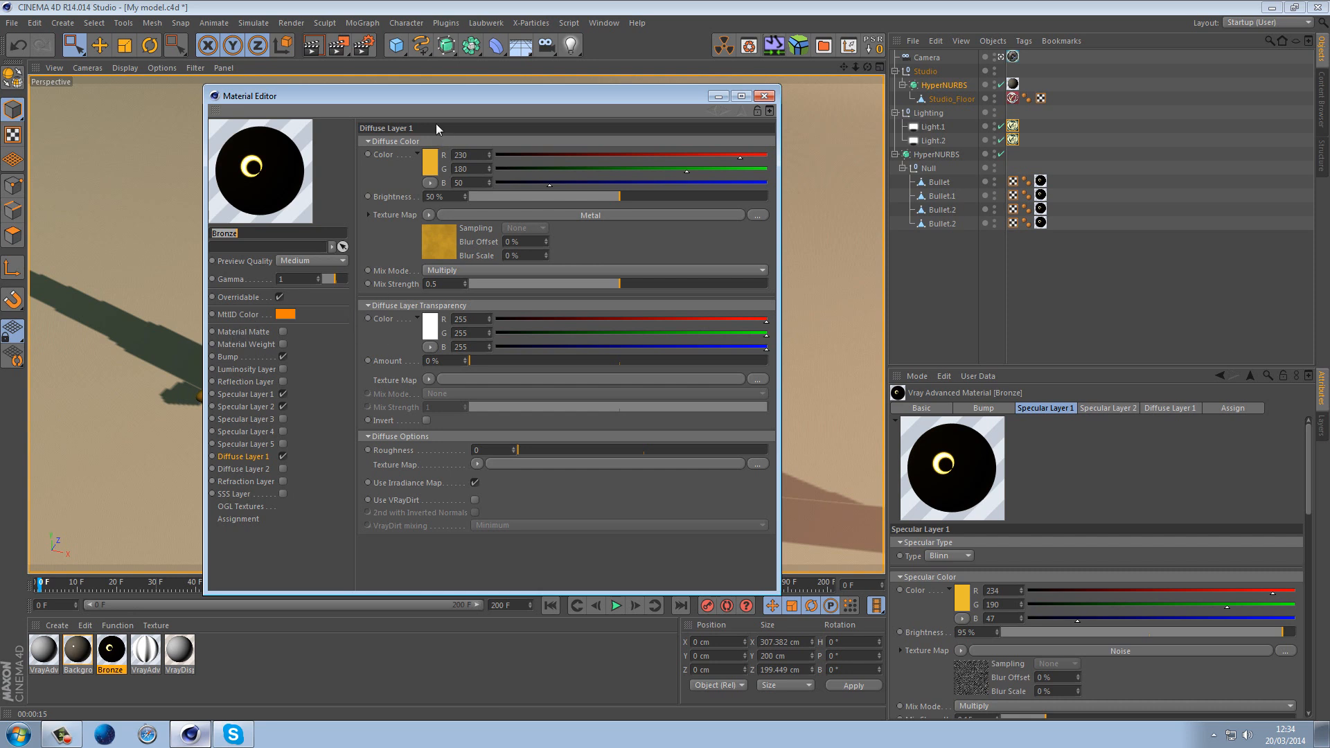
left_click_drag(427, 99, 576, 111)
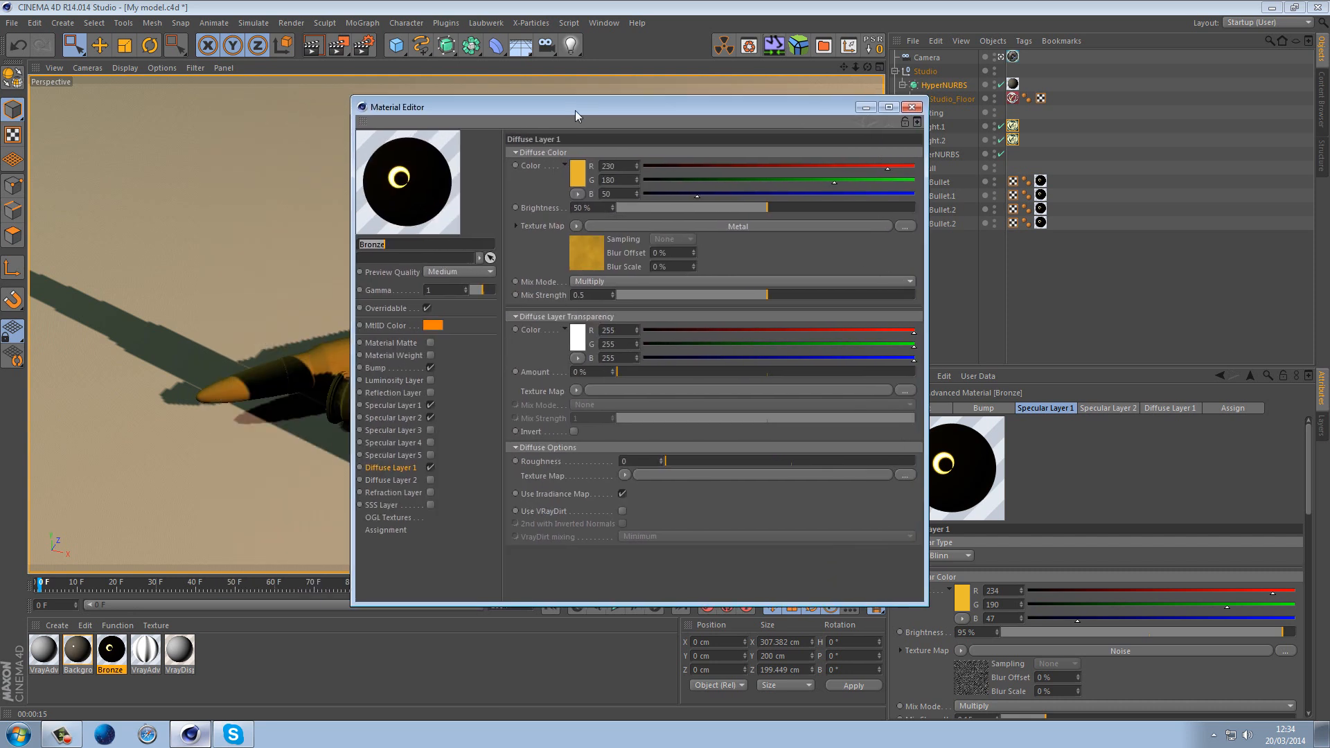
left_click(575, 207)
double_click(612, 193)
Return to the Tutorial_Lighting.c4d document and set the gold material's Diffuse Layer 1 brightness to 50 %
left_click(604, 22)
left_click(664, 323)
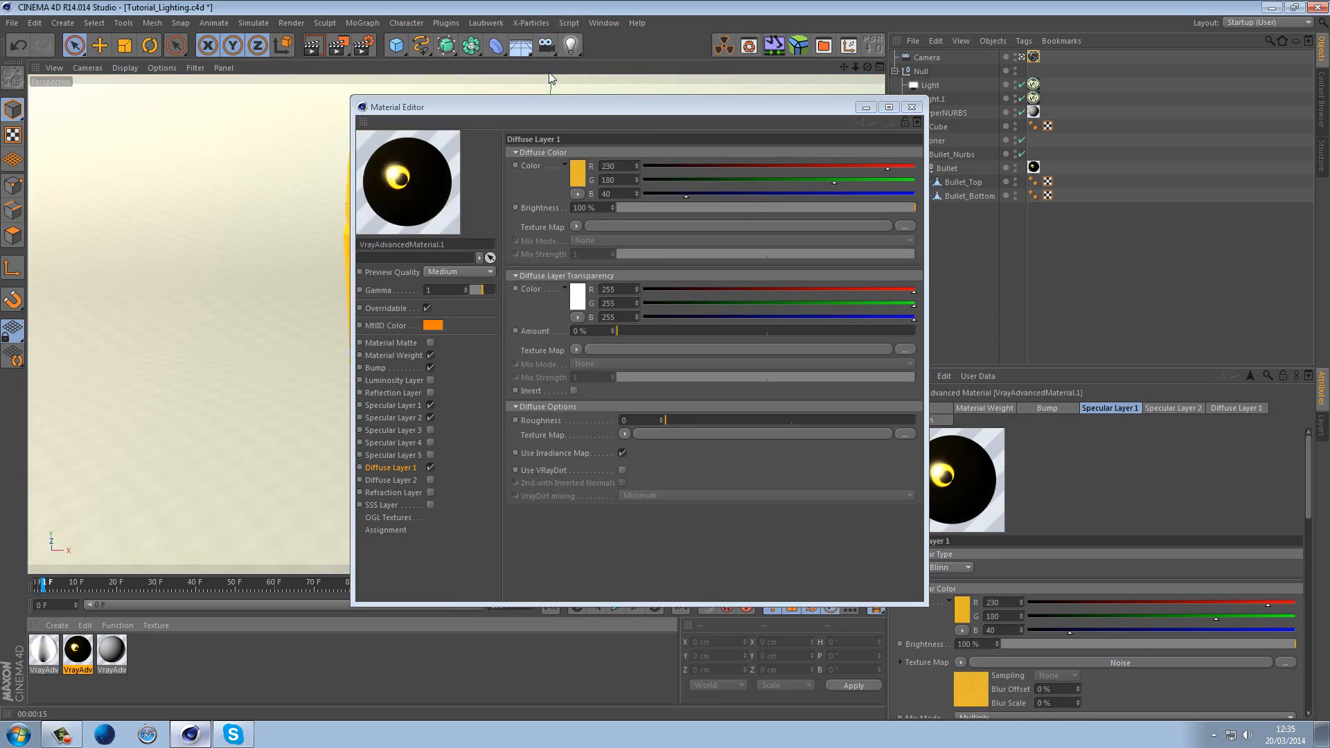
left_click(394, 468)
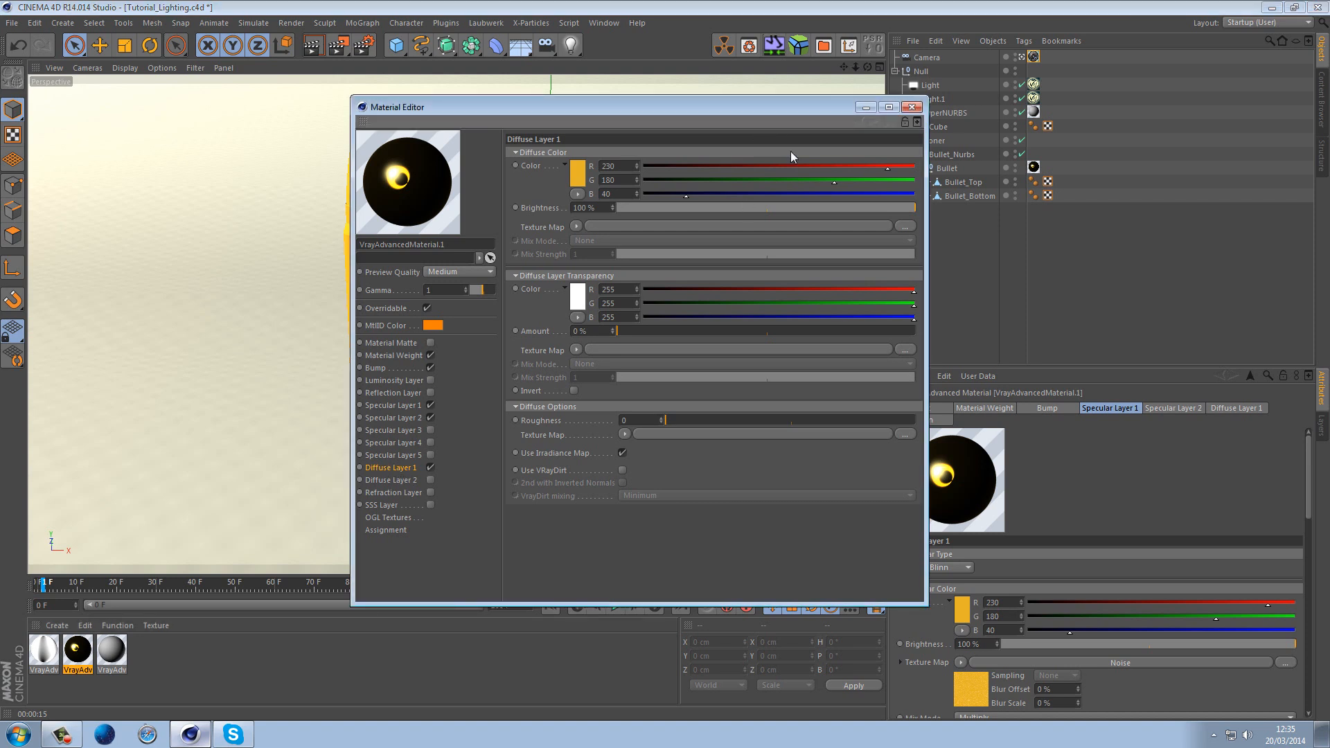
left_click_drag(822, 212, 783, 210)
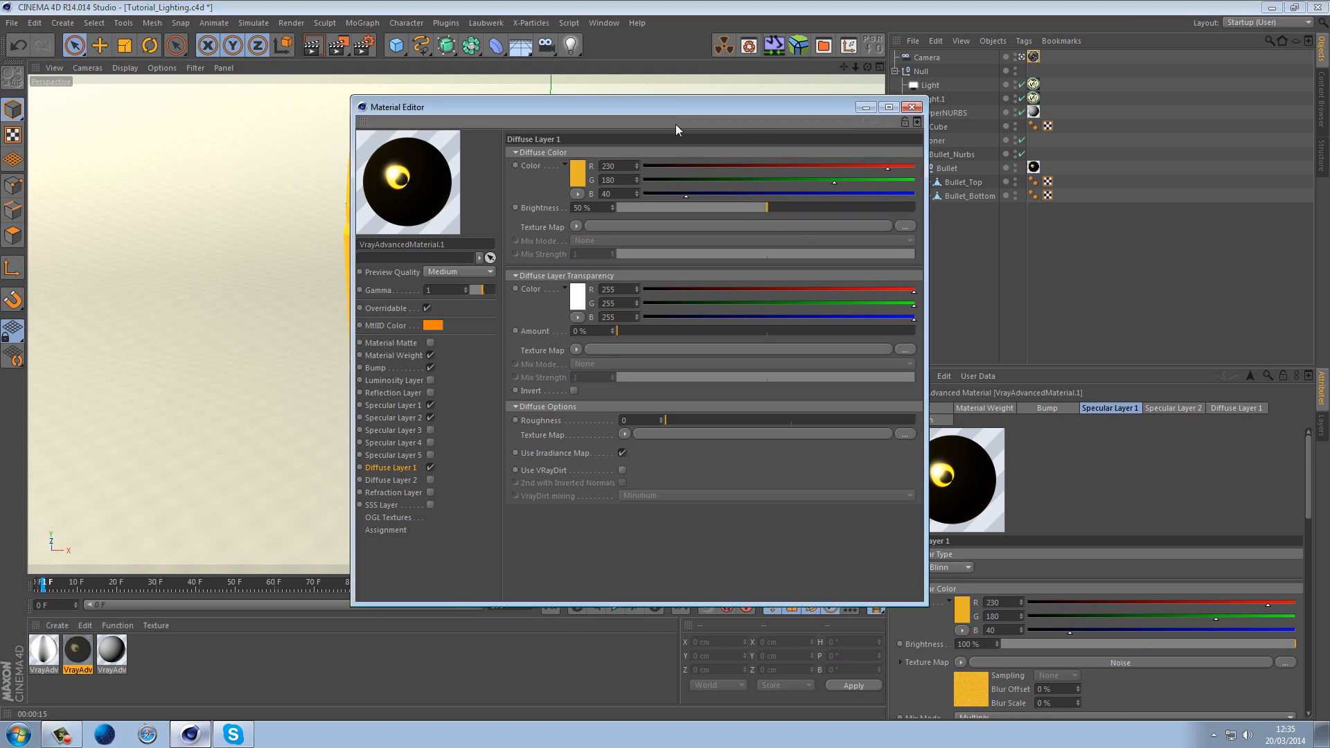
Move the Material Editor clear of the bullets and render the region around the front bullet to check the darker gold
left_click_drag(670, 104, 1033, 100)
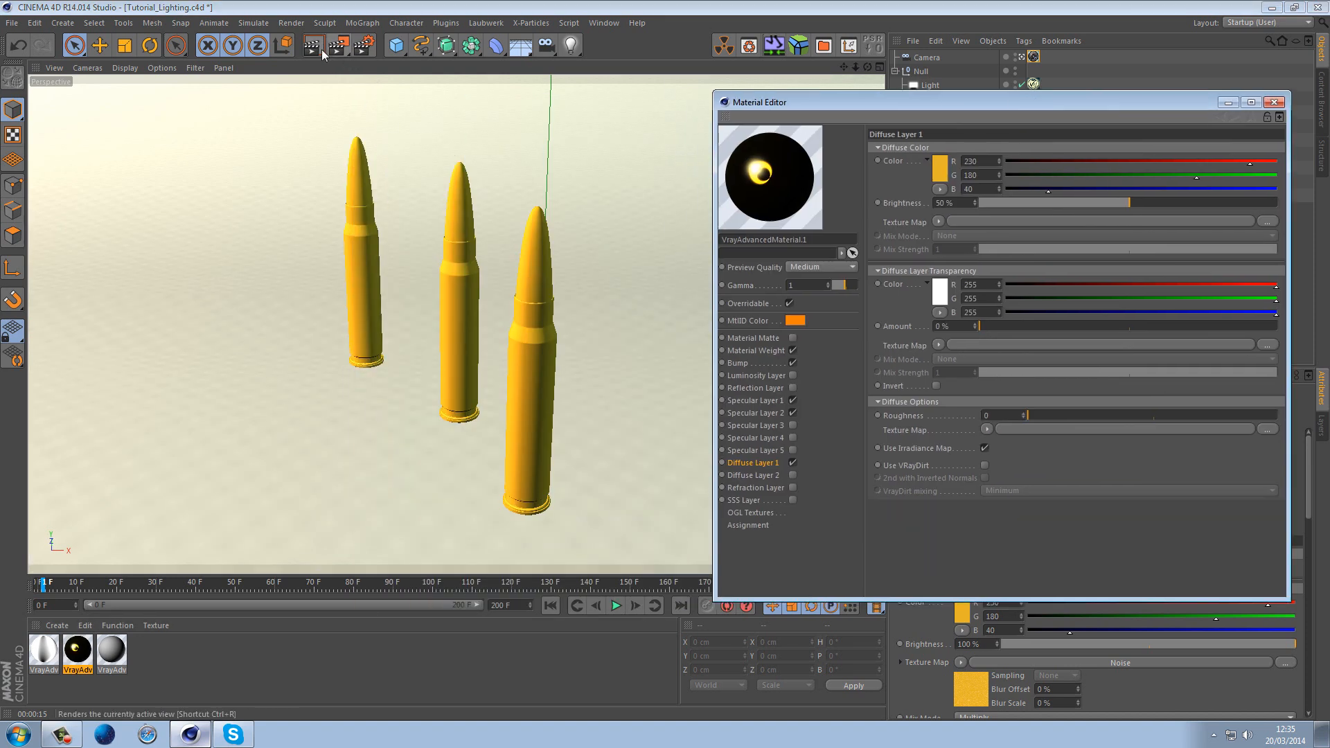
left_click_drag(364, 46, 374, 64)
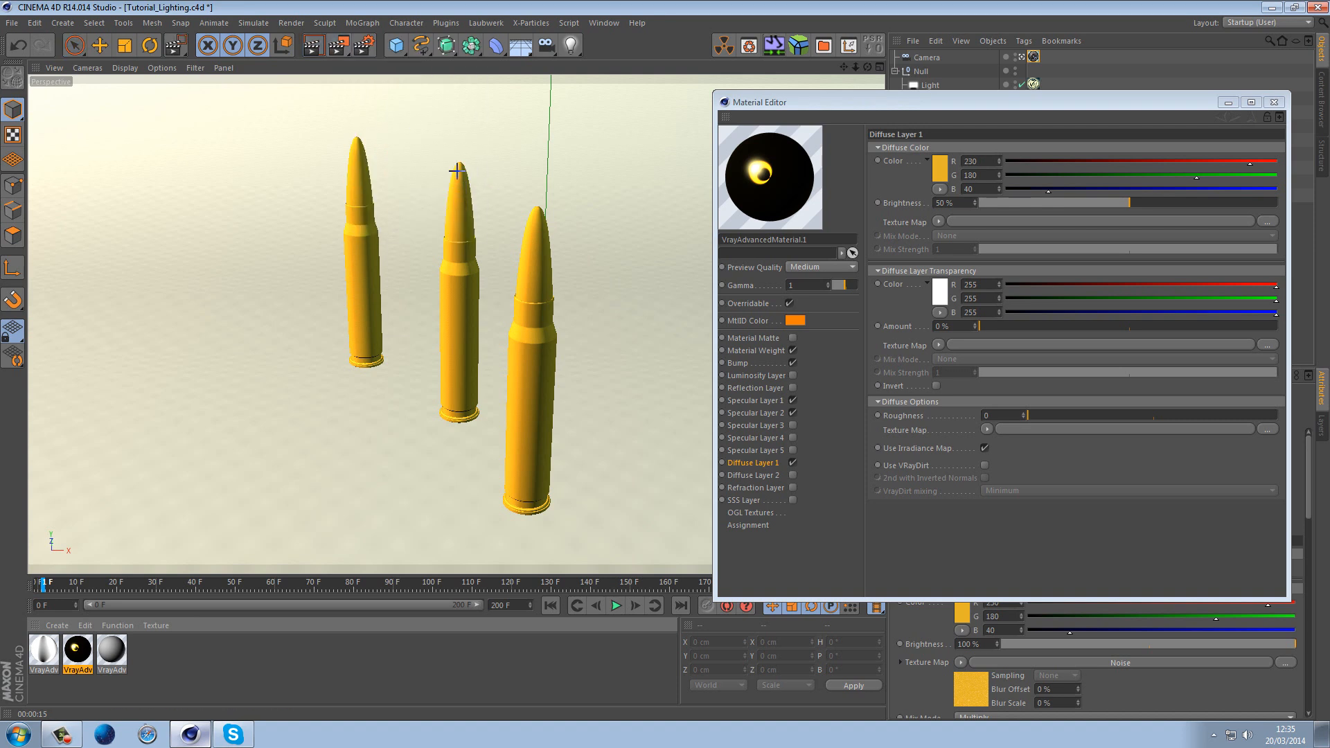
left_click_drag(489, 183, 581, 528)
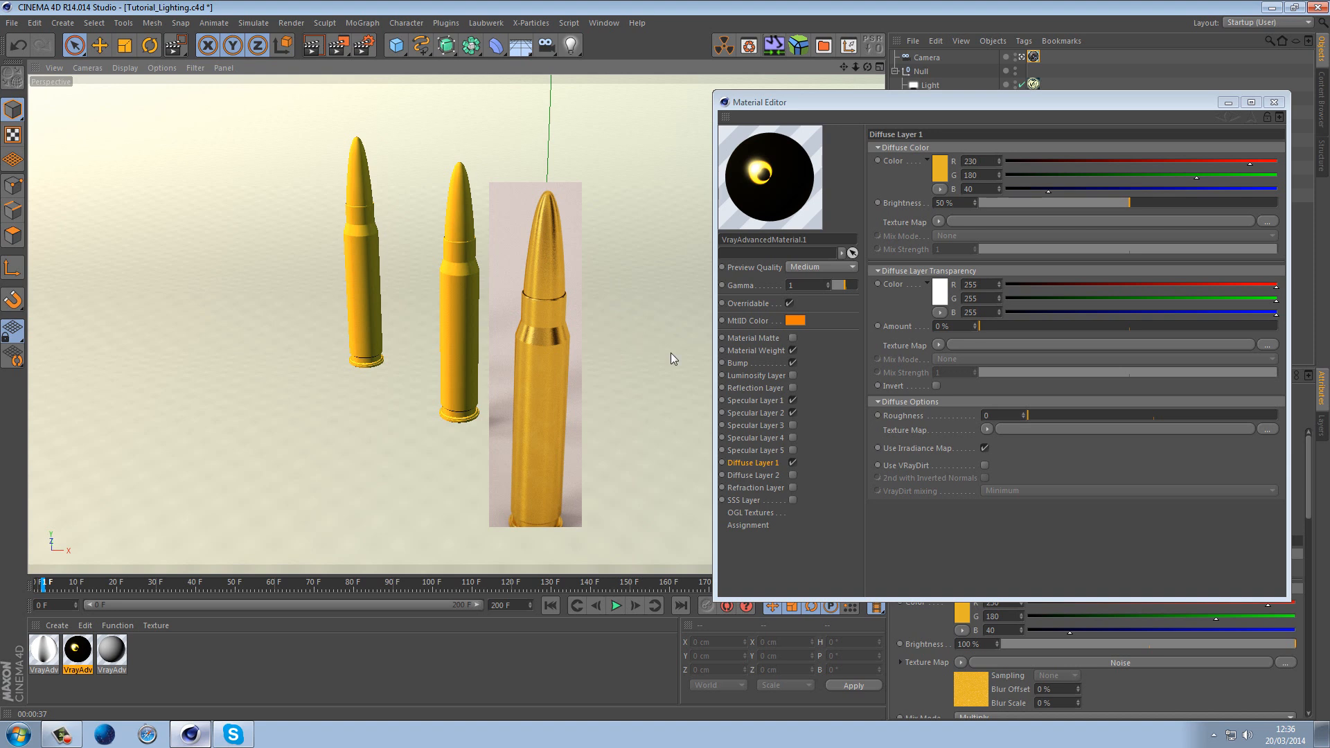
left_click_drag(857, 106, 672, 119)
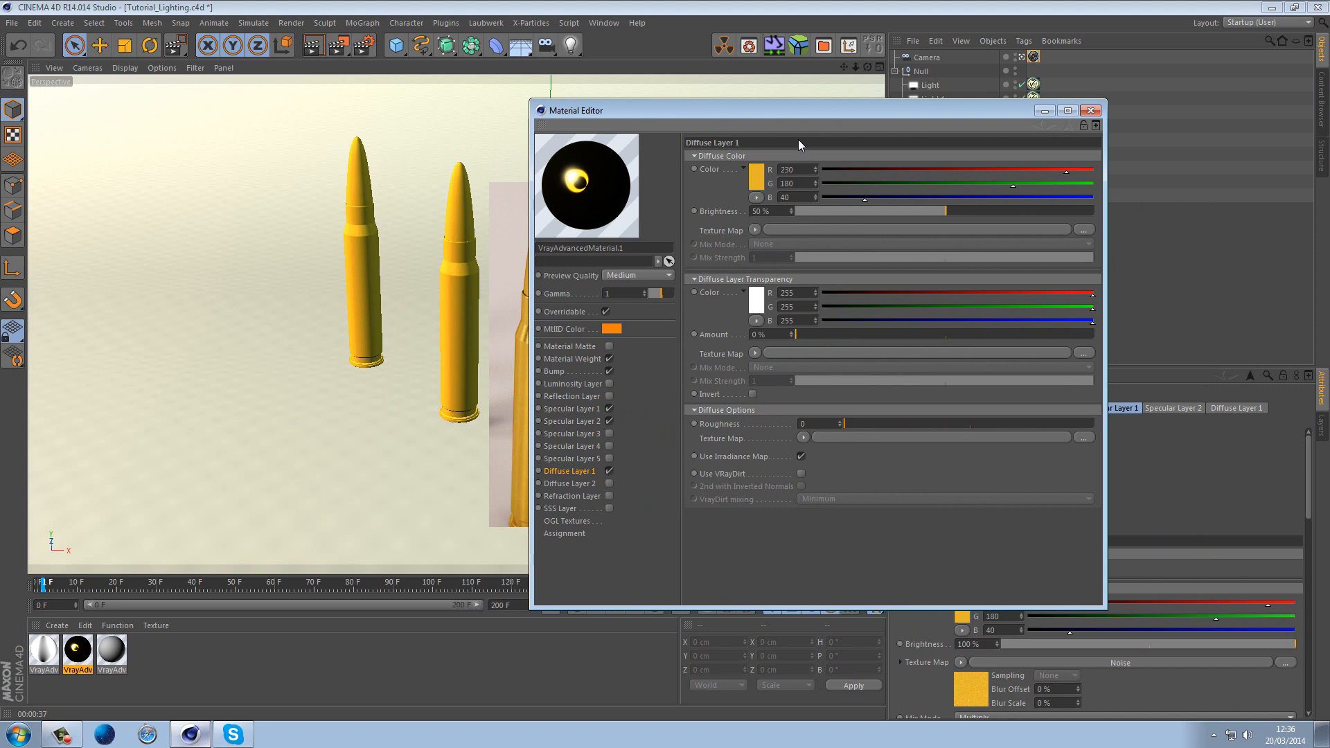